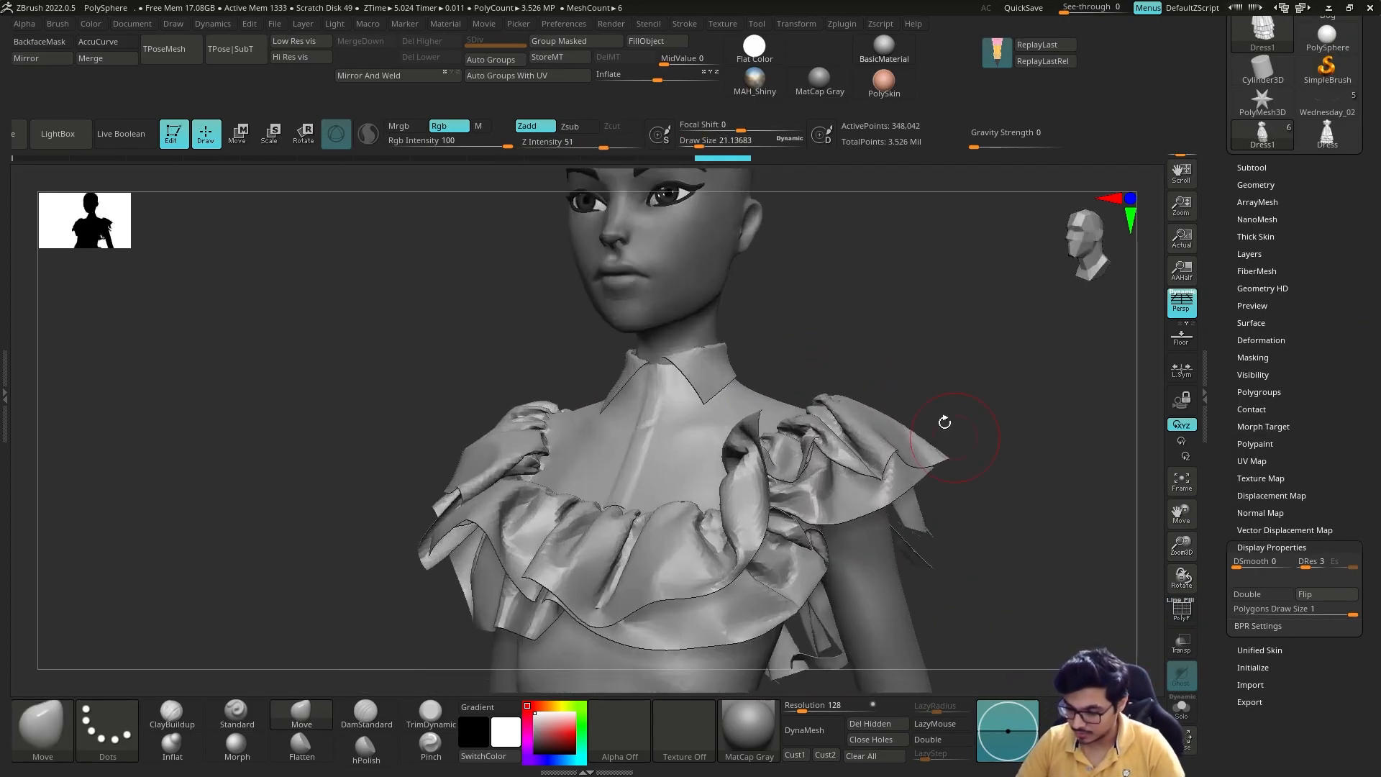
Step: Examine the ruffled dress on the character from the front, side and back
{"action": "key", "text": "s"}
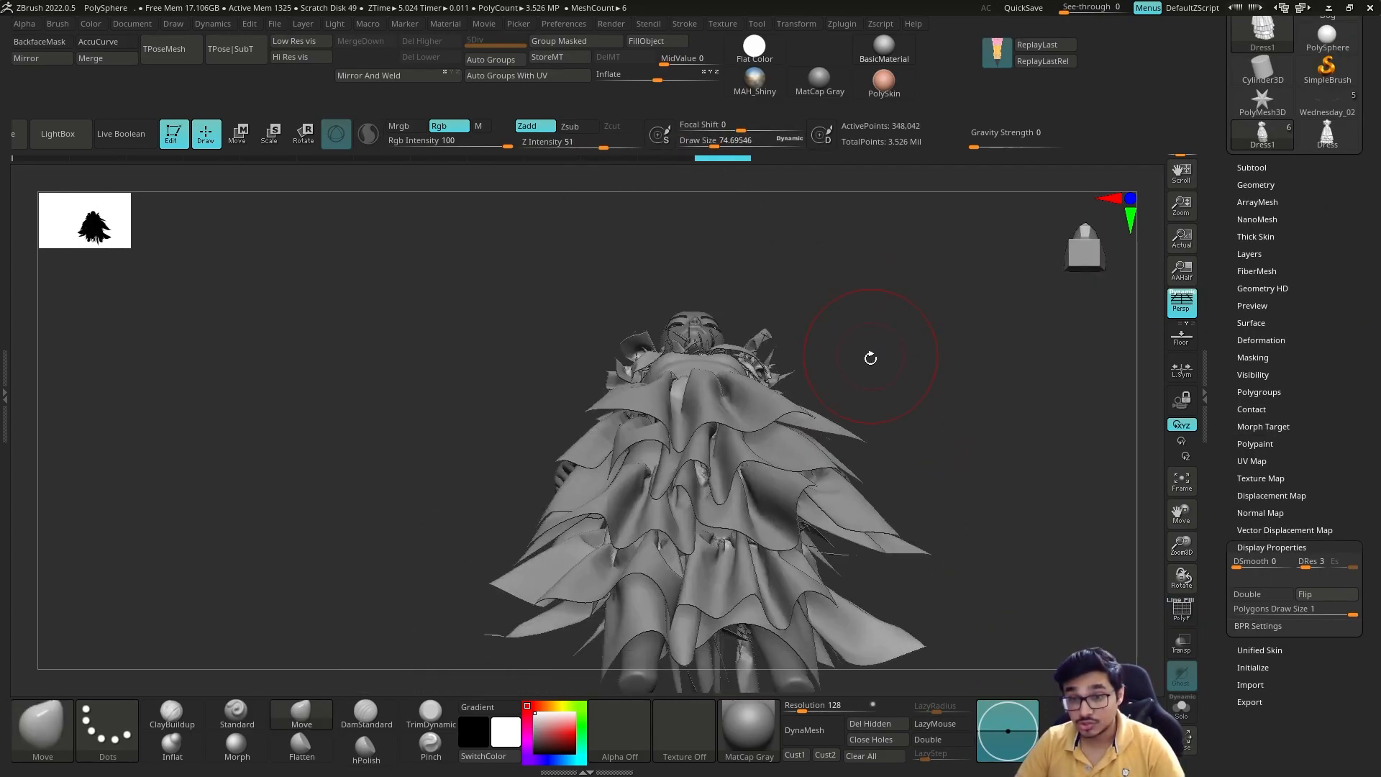
{"action": "mouse_move", "coordinate": [869, 354]}
{"action": "left_mouse_down"}
{"action": "mouse_move", "coordinate": [648, 368]}
{"action": "mouse_move", "coordinate": [758, 346]}
{"action": "mouse_move", "coordinate": [755, 205]}
{"action": "left_mouse_up"}
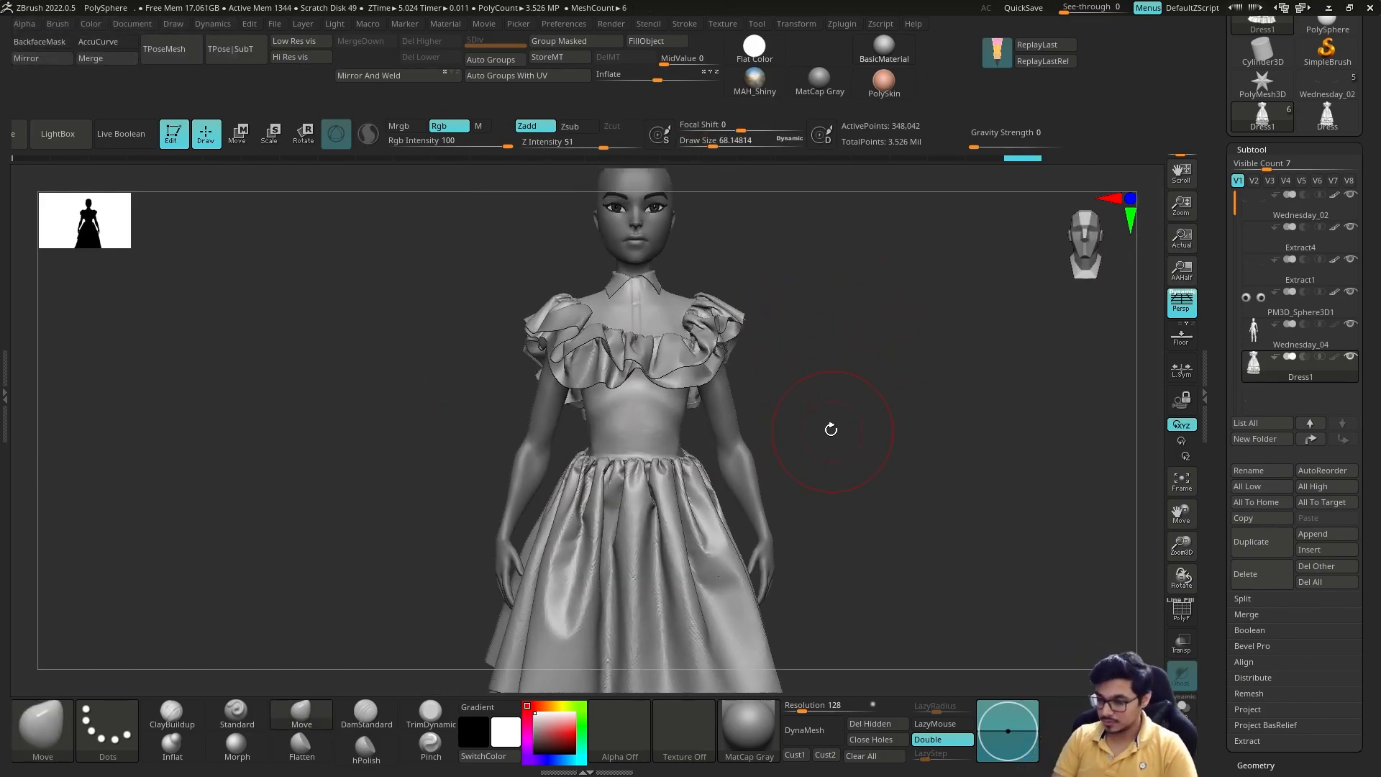
{"action": "mouse_move", "coordinate": [829, 429]}
{"action": "left_mouse_down"}
{"action": "mouse_move", "coordinate": [719, 431]}
{"action": "mouse_move", "coordinate": [758, 397]}
{"action": "mouse_move", "coordinate": [686, 425]}
{"action": "left_mouse_up"}
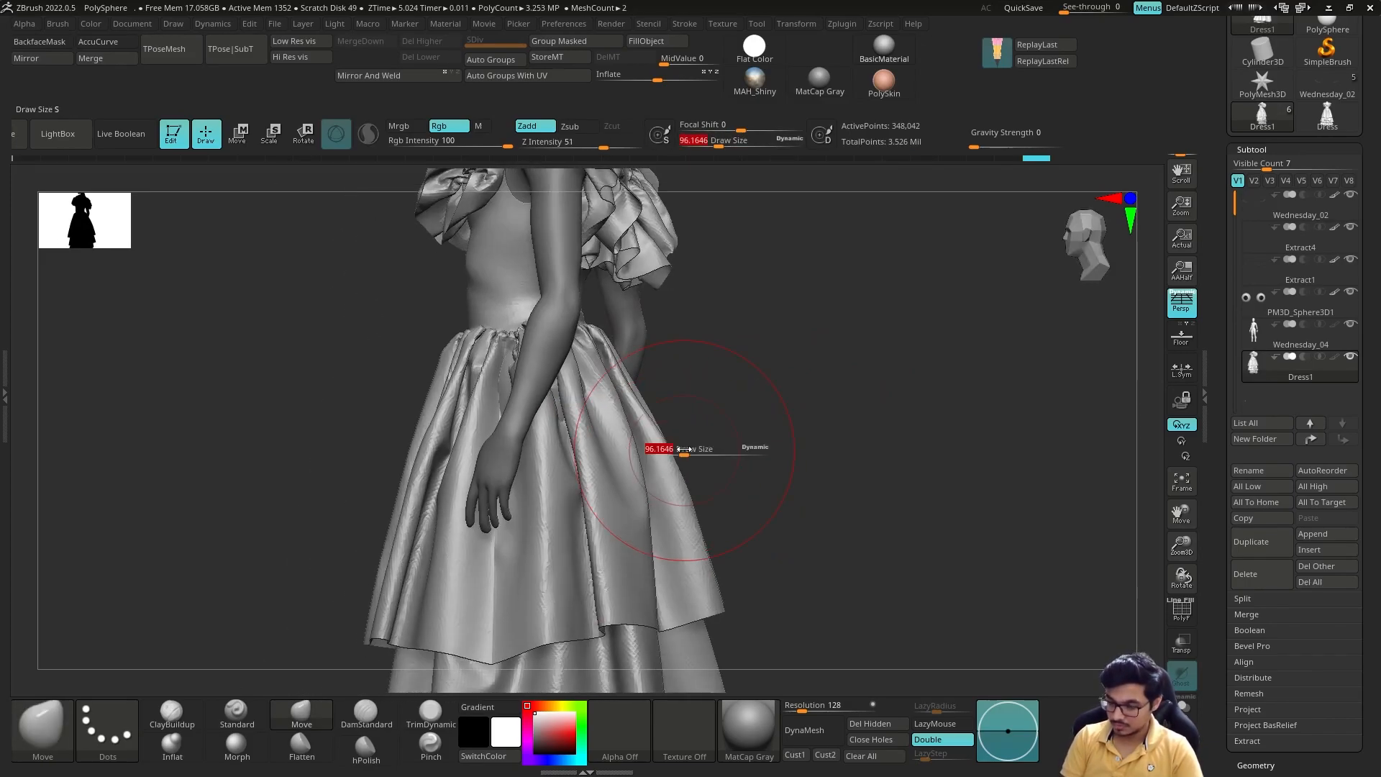
{"action": "key", "text": "s"}
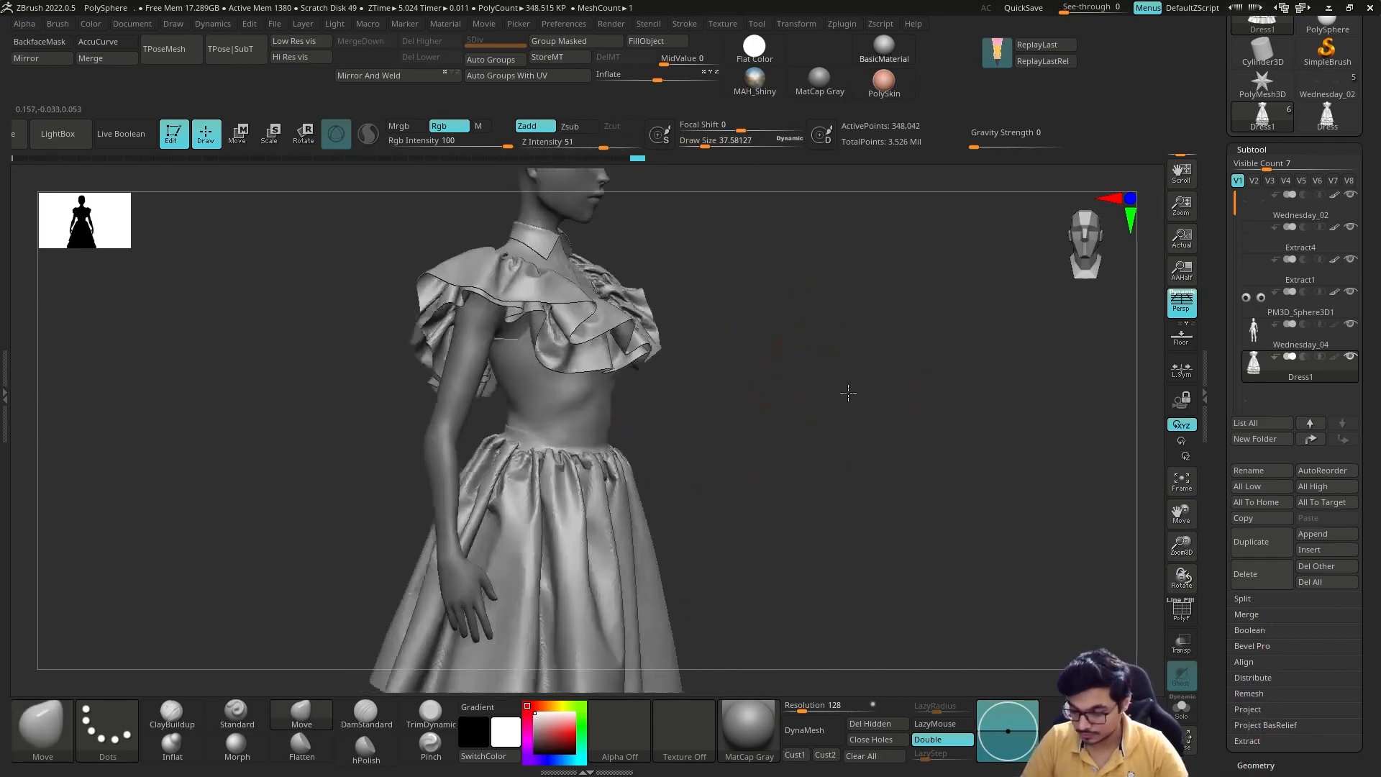
{"action": "left_click_drag", "start_coordinate": [851, 391], "coordinate": [560, 449]}
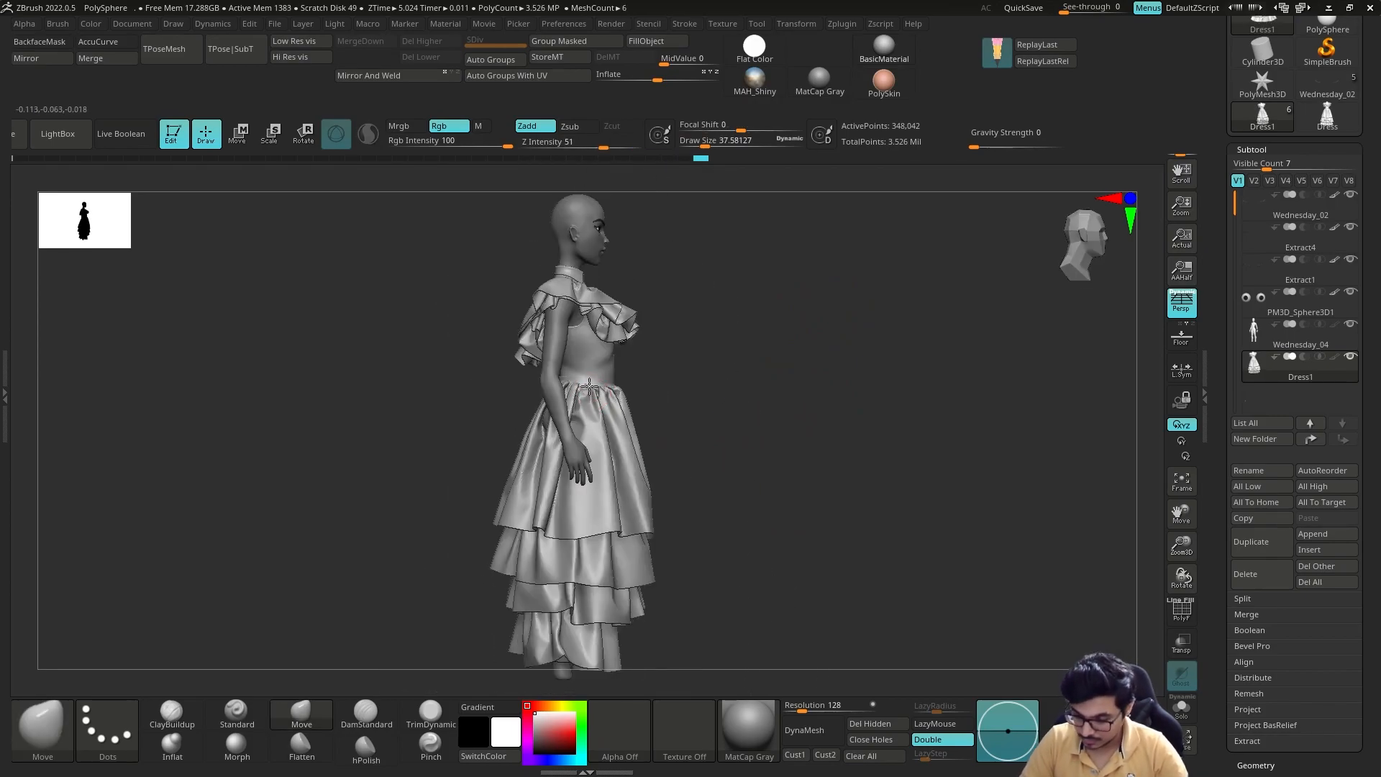
{"action": "mouse_move", "coordinate": [691, 402]}
{"action": "left_mouse_down"}
{"action": "mouse_move", "coordinate": [672, 321]}
{"action": "mouse_move", "coordinate": [714, 443]}
{"action": "left_mouse_up"}
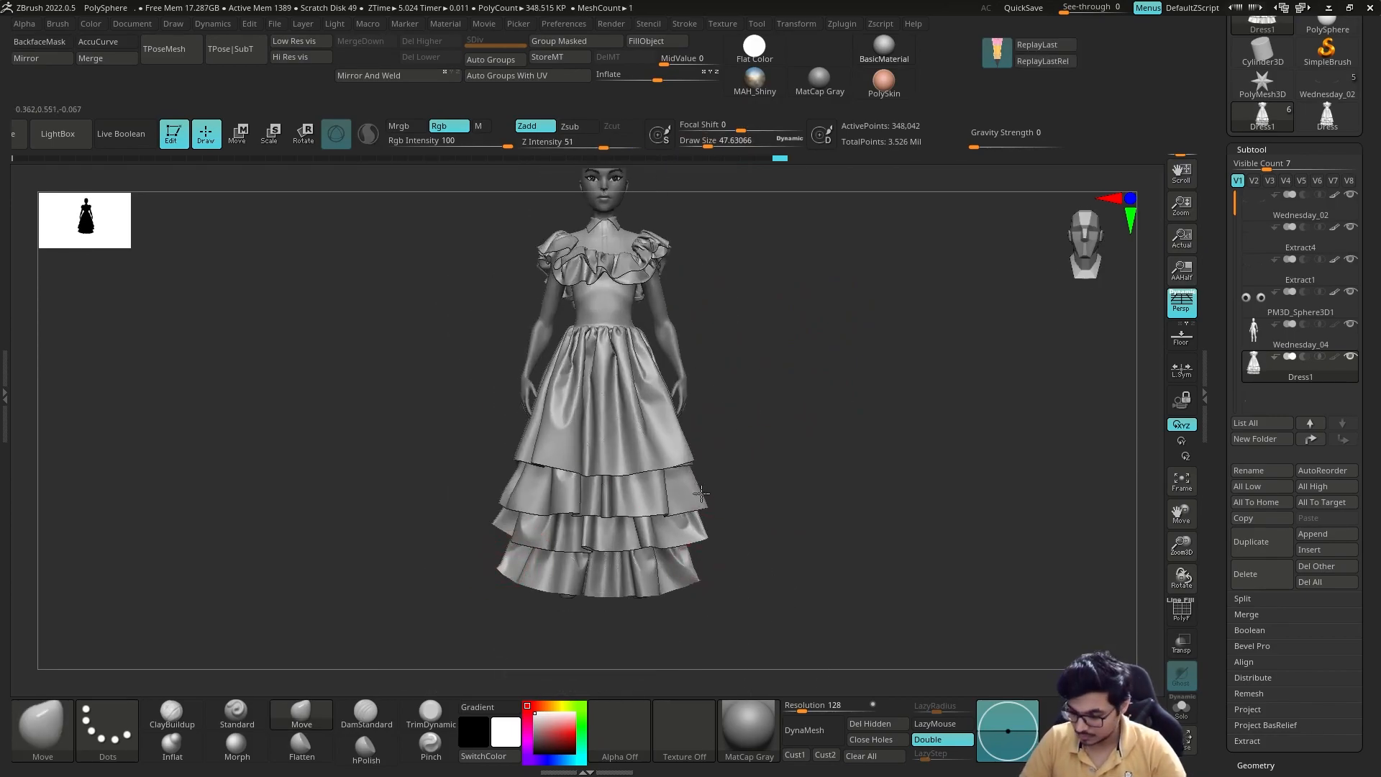
{"action": "left_click_drag", "start_coordinate": [703, 493], "coordinate": [700, 483]}
{"action": "left_click_drag", "start_coordinate": [789, 446], "coordinate": [776, 500], "text": "alt"}
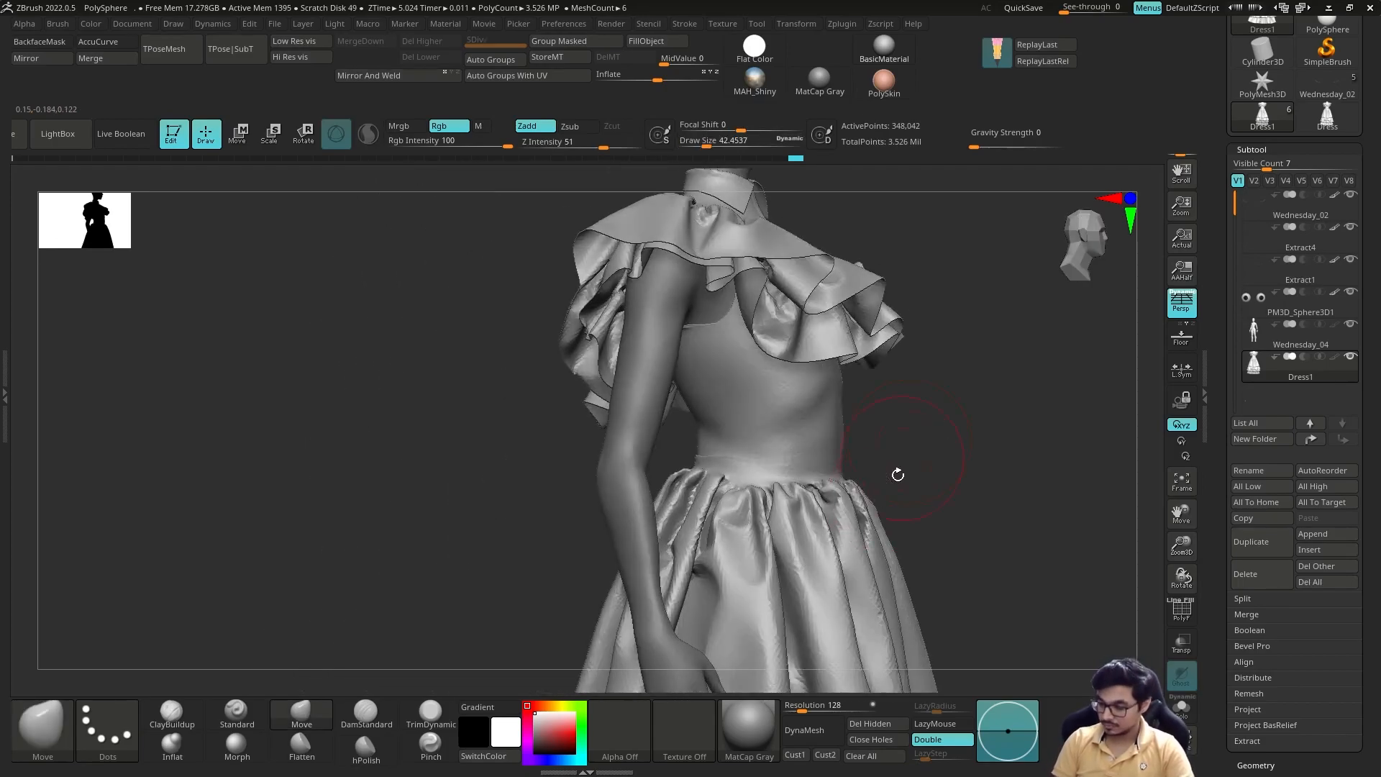
Step: Split the hidden ruffle layers off the base dress into their own subtool with Split Hidden and select the bodice piece
{"action": "mouse_move", "coordinate": [897, 472]}
{"action": "left_mouse_down"}
{"action": "mouse_move", "coordinate": [849, 403]}
{"action": "mouse_move", "coordinate": [716, 281]}
{"action": "left_mouse_up"}
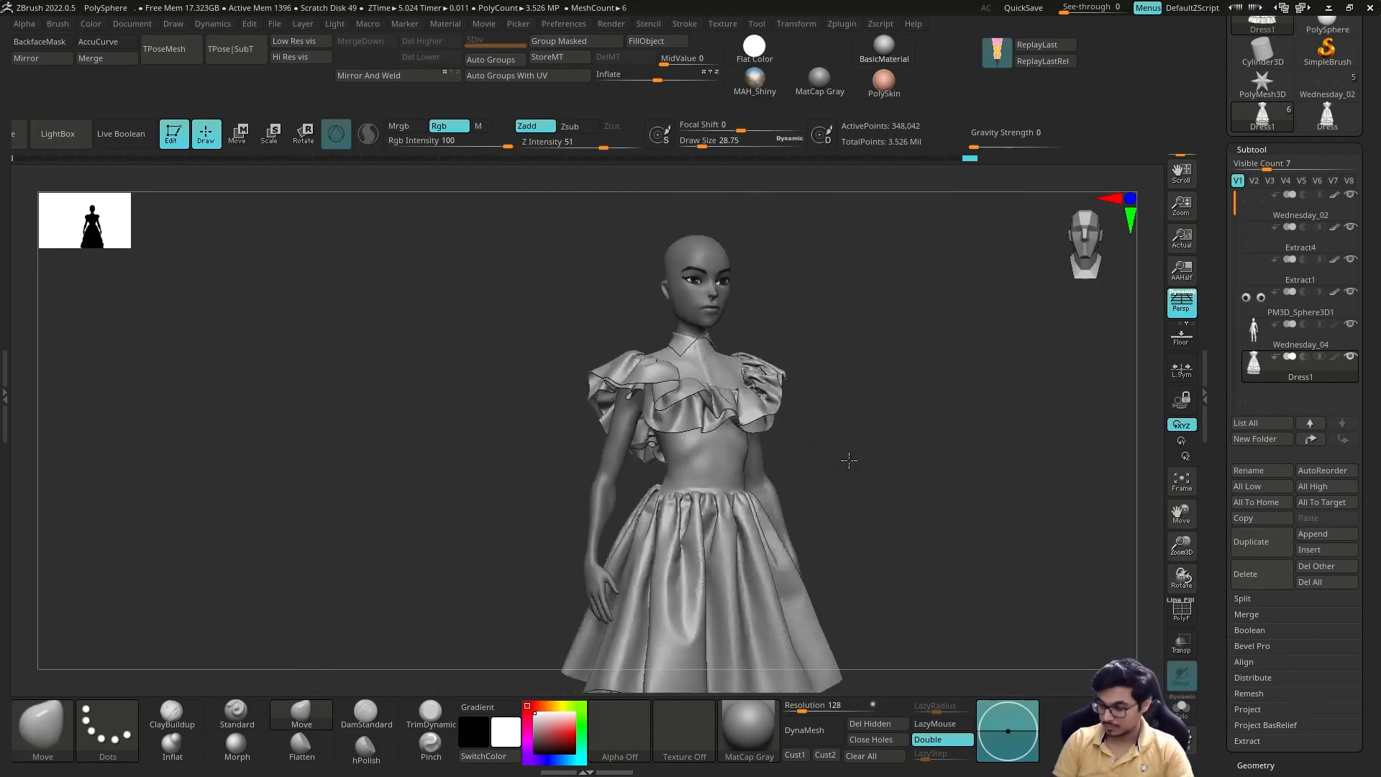
{"action": "left_click_drag", "start_coordinate": [884, 475], "coordinate": [885, 425]}
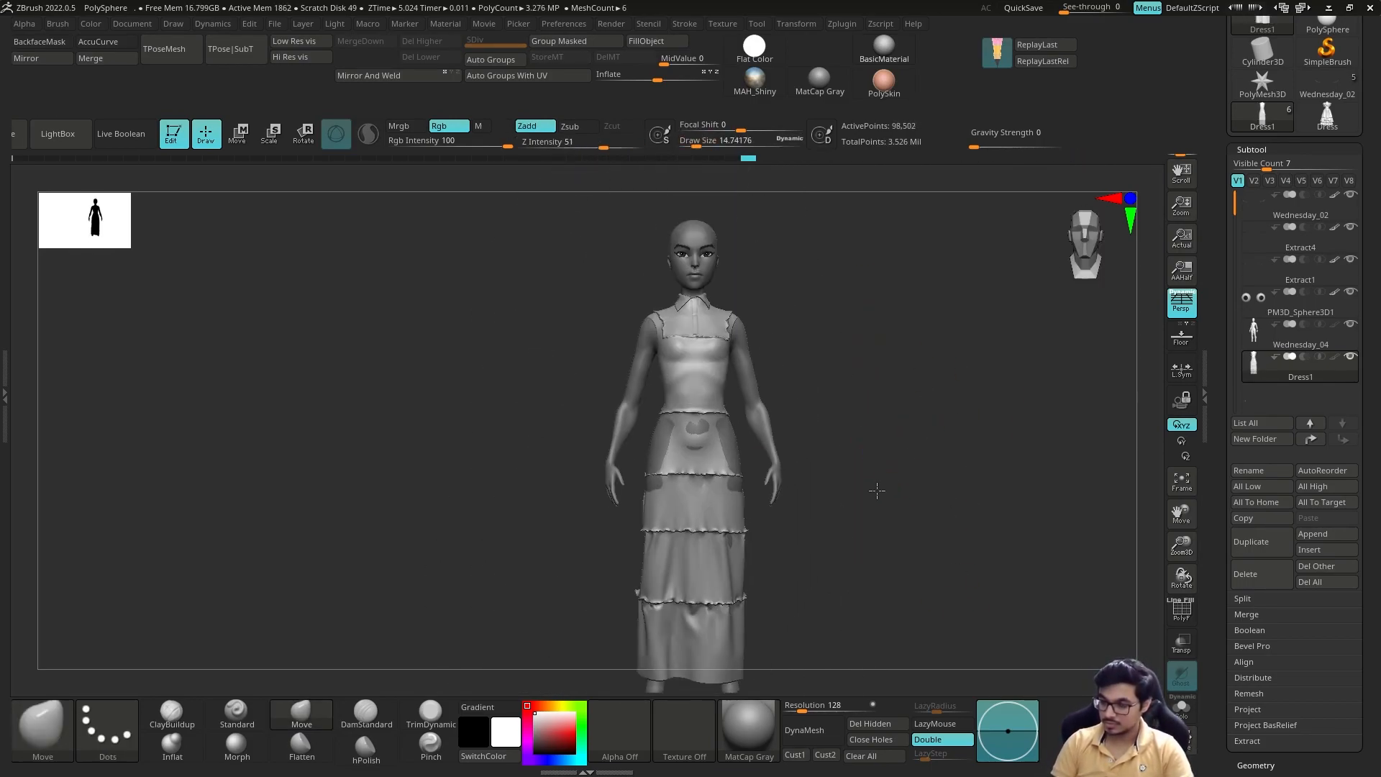
{"action": "left_click", "coordinate": [1243, 598]}
{"action": "left_click", "coordinate": [1263, 614]}
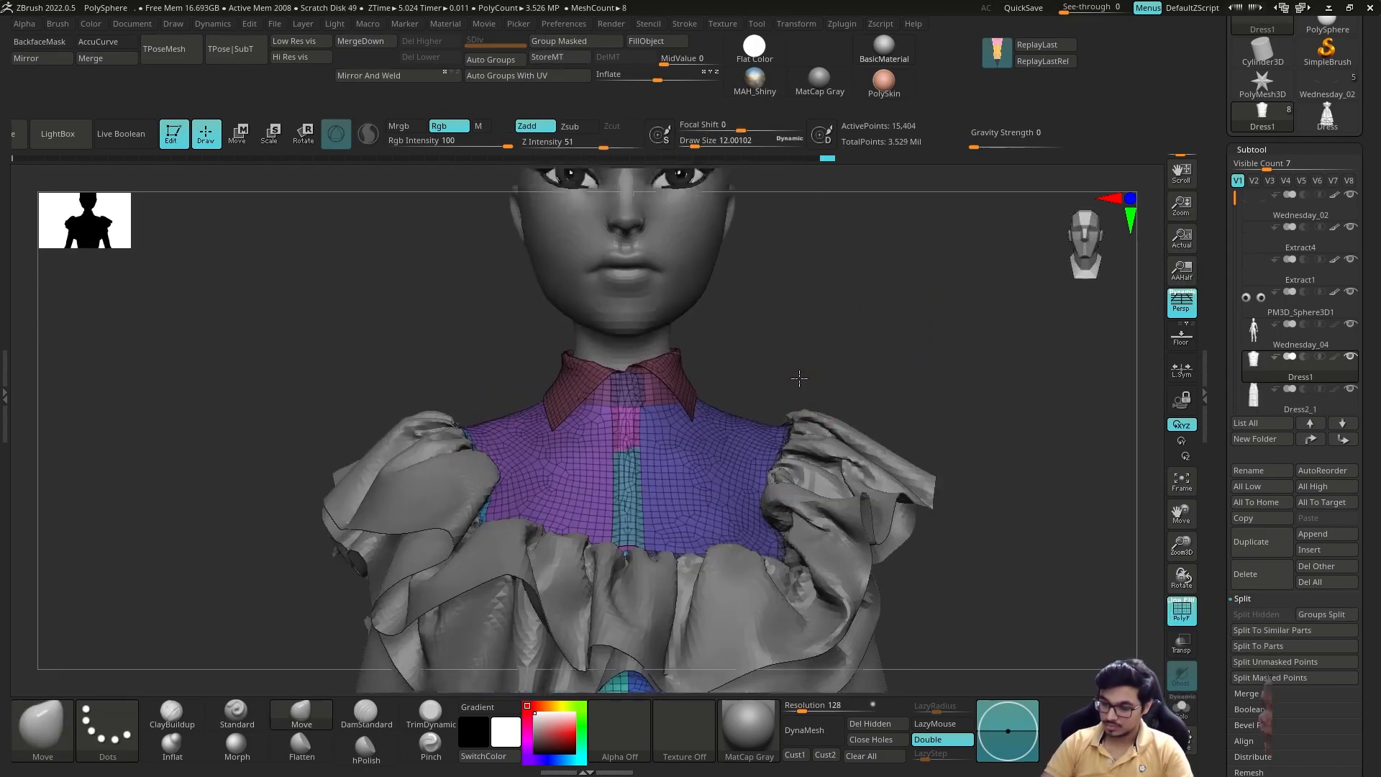
{"action": "mouse_move", "coordinate": [796, 376]}
{"action": "left_mouse_down"}
{"action": "mouse_move", "coordinate": [763, 403]}
{"action": "mouse_move", "coordinate": [1057, 377]}
{"action": "mouse_move", "coordinate": [888, 351]}
{"action": "mouse_move", "coordinate": [908, 353]}
{"action": "left_mouse_up"}
{"action": "key", "text": "shift+f"}
{"action": "left_click", "coordinate": [637, 459], "text": "alt"}
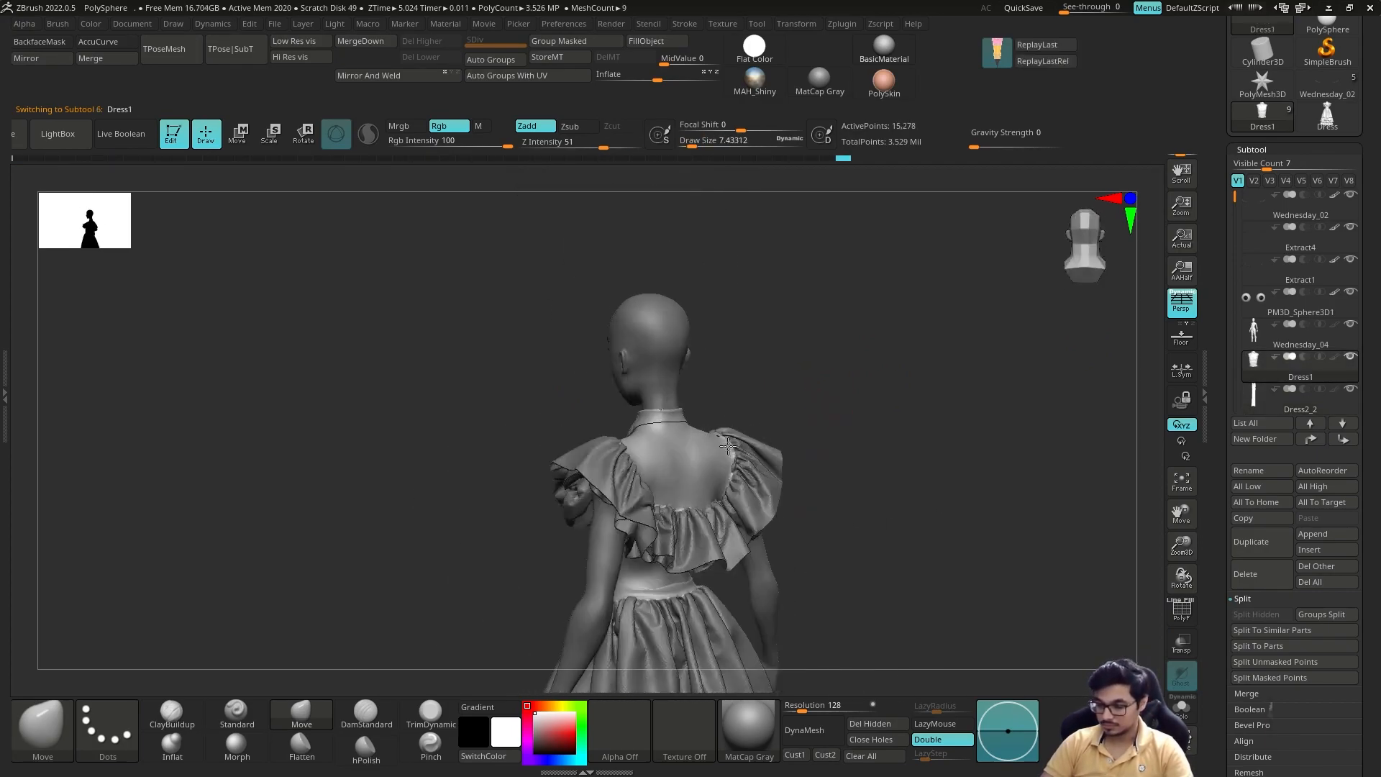
Step: Examine the bodice and its polygroups from the front, back and side
{"action": "mouse_move", "coordinate": [863, 438]}
{"action": "left_mouse_down"}
{"action": "mouse_move", "coordinate": [897, 426]}
{"action": "mouse_move", "coordinate": [812, 365]}
{"action": "left_mouse_up"}
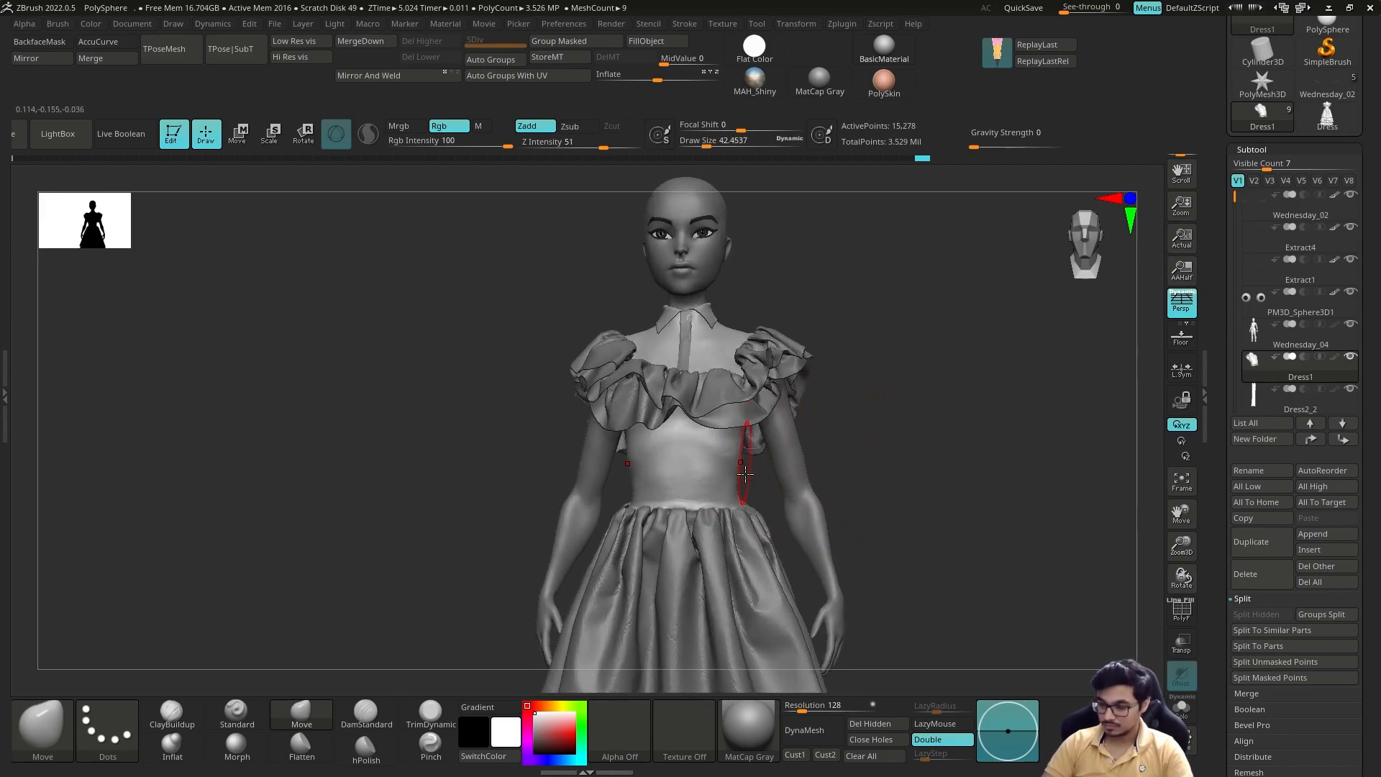
{"action": "mouse_move", "coordinate": [850, 429]}
{"action": "left_mouse_down"}
{"action": "mouse_move", "coordinate": [946, 431]}
{"action": "mouse_move", "coordinate": [719, 386]}
{"action": "mouse_move", "coordinate": [882, 425]}
{"action": "left_mouse_up"}
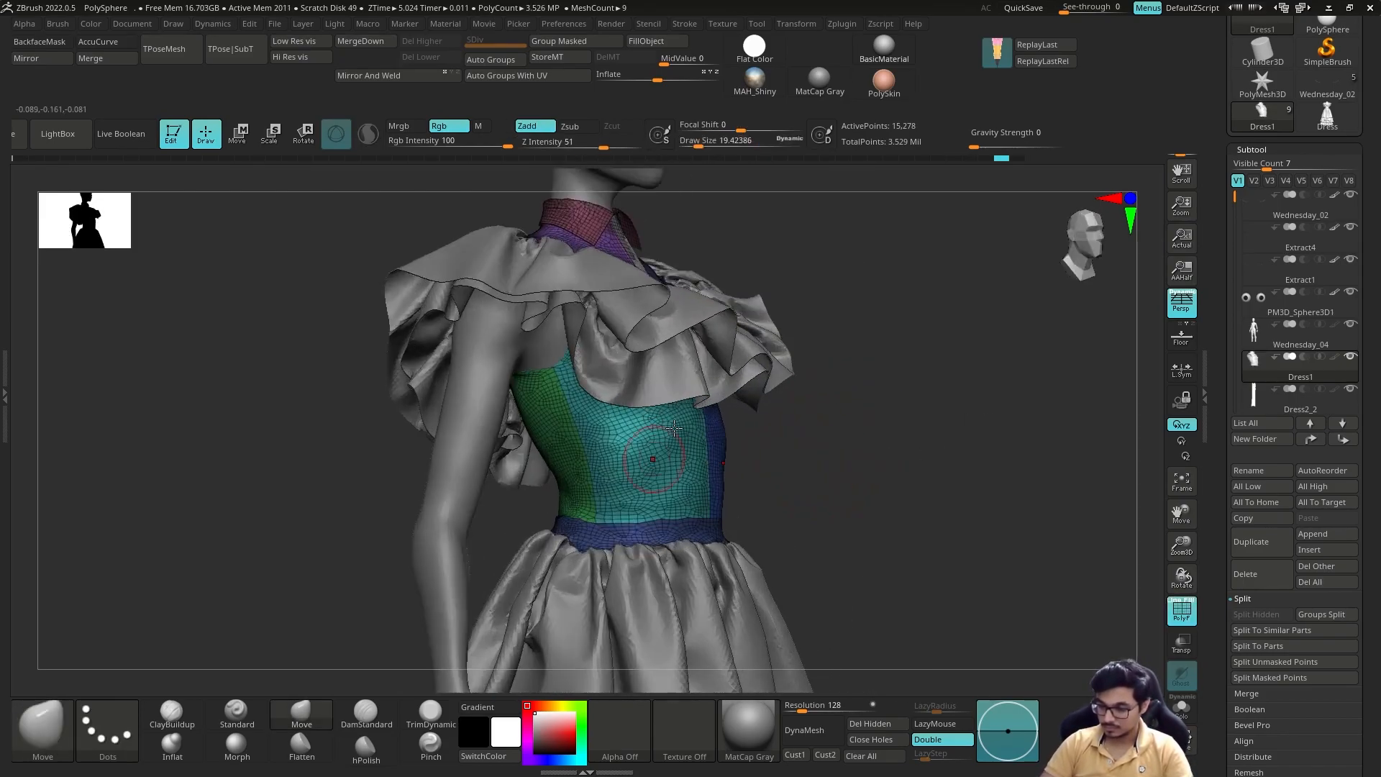
{"action": "left_click_drag", "start_coordinate": [849, 374], "coordinate": [845, 478], "text": "alt"}
{"action": "key", "text": "shift+f"}
{"action": "left_click_drag", "start_coordinate": [770, 561], "coordinate": [885, 554]}
Step: Try to stitch points along the isolated bodice's seam with the ZModeler point action
{"action": "left_click_drag", "start_coordinate": [505, 334], "coordinate": [780, 232]}
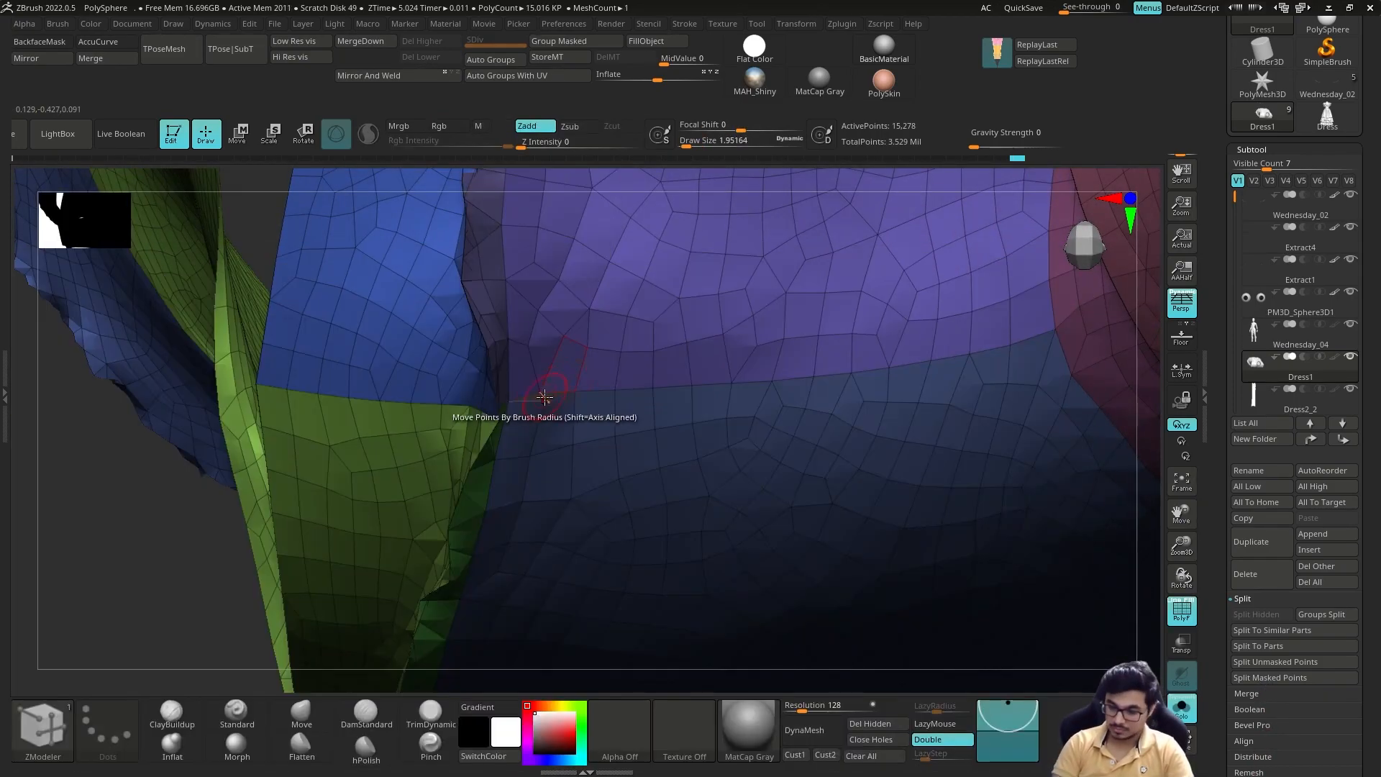
{"action": "key", "text": "space"}
{"action": "key", "text": "space"}
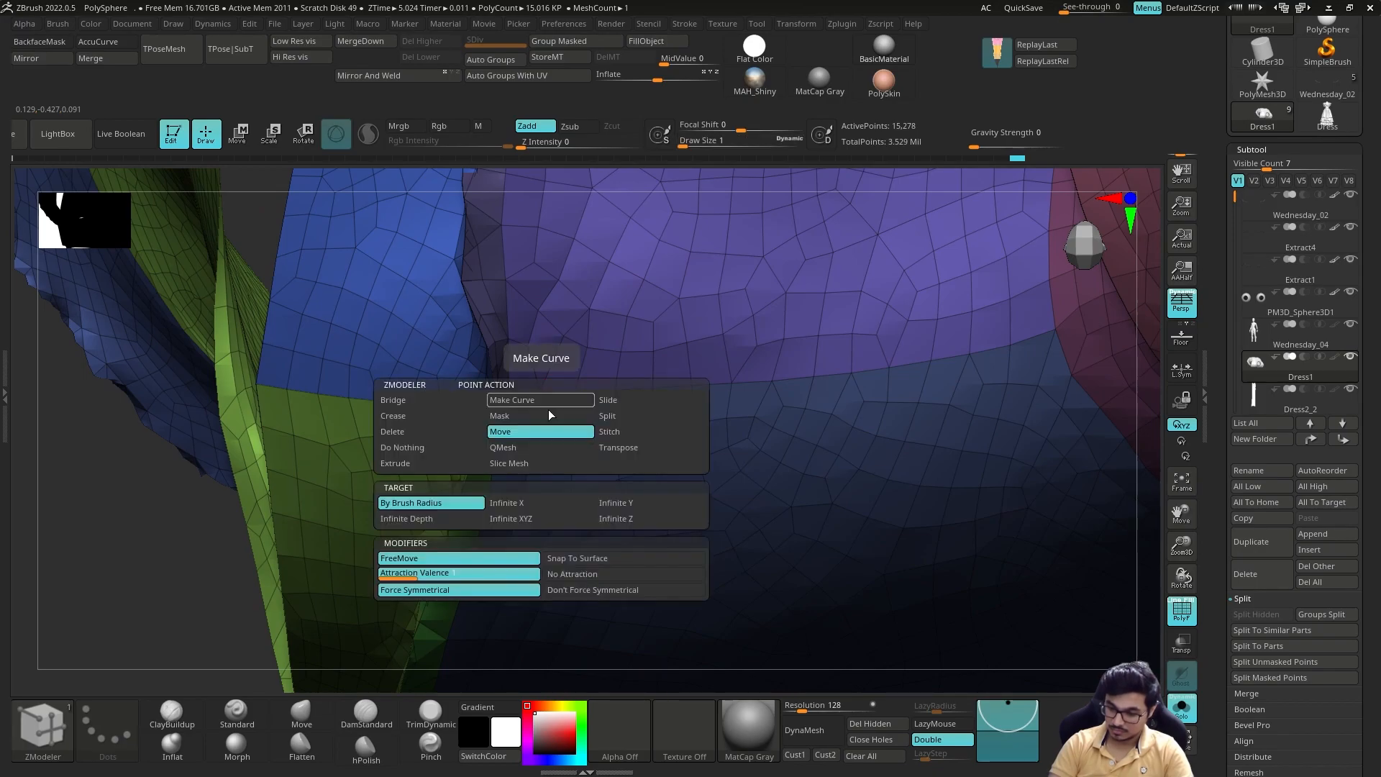
{"action": "left_click", "coordinate": [624, 434]}
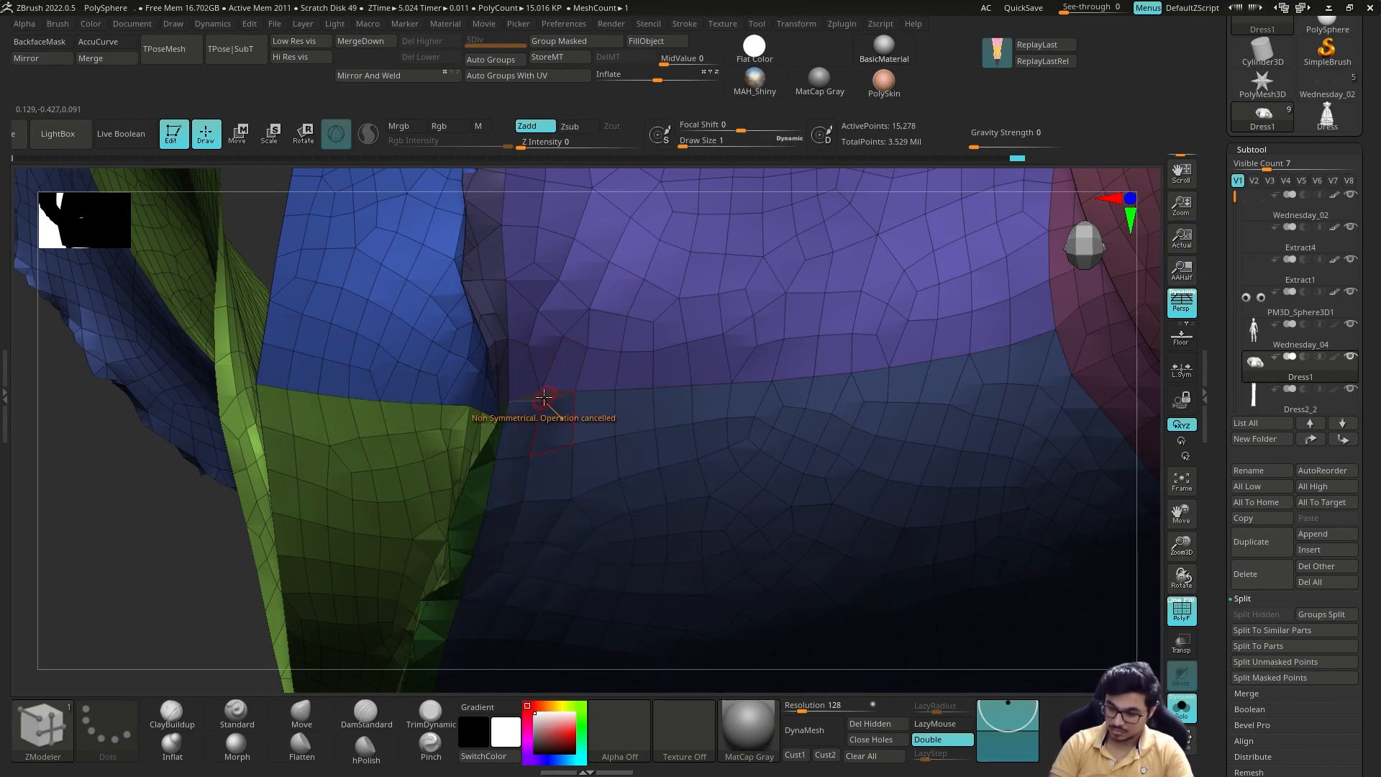
{"action": "key", "text": "space"}
{"action": "left_click", "coordinate": [432, 401]}
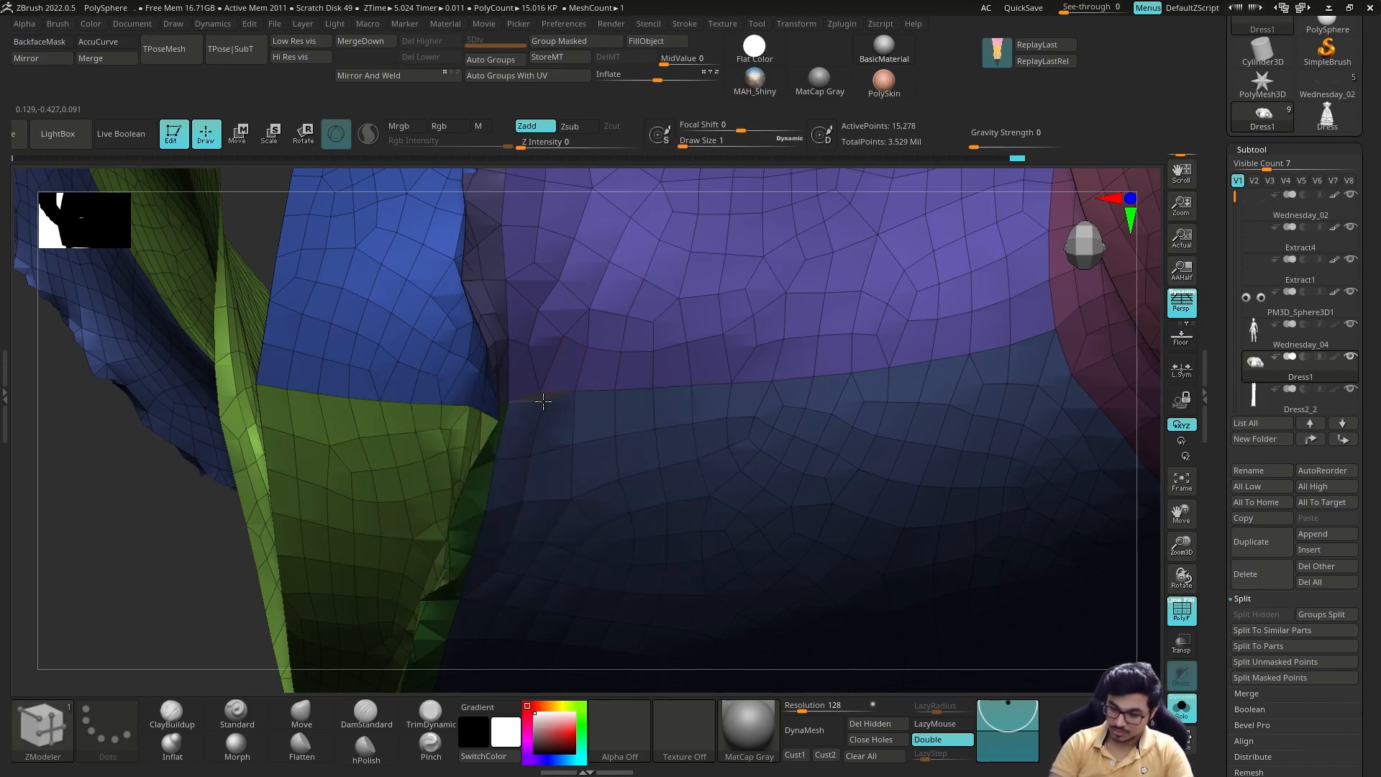
Step: Try to close the small gap at the bodice seam with ZModeler's Close Hole action
{"action": "right_click_drag", "start_coordinate": [518, 403], "coordinate": [468, 489]}
{"action": "key", "text": "shift+f"}
{"action": "right_click_drag", "start_coordinate": [504, 432], "coordinate": [542, 389]}
{"action": "key", "text": "space"}
{"action": "key", "text": "space"}
{"action": "left_click", "coordinate": [387, 367]}
{"action": "left_click", "coordinate": [551, 404]}
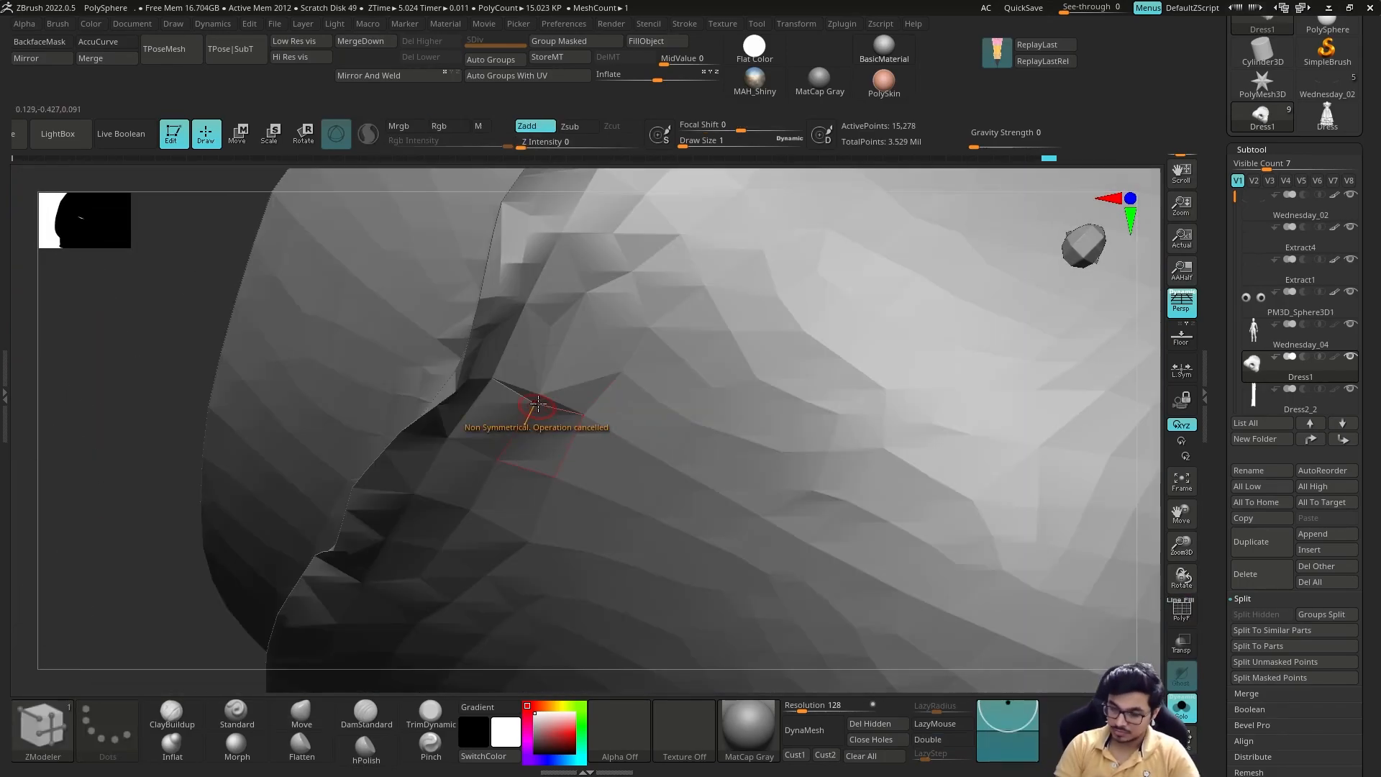
{"action": "key", "text": "space"}
{"action": "key", "text": "shift+f"}
{"action": "key", "text": "space"}
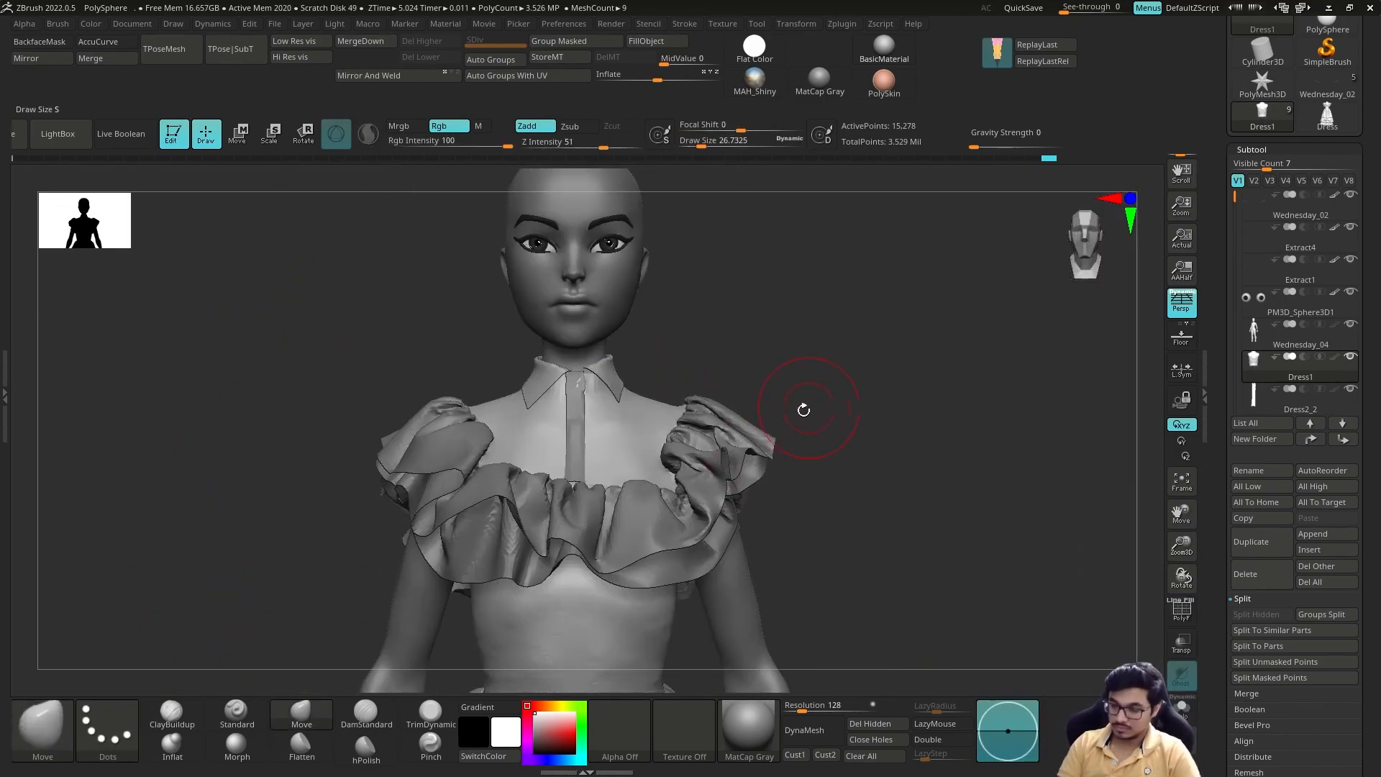
{"action": "mouse_move", "coordinate": [801, 407]}
{"action": "right_mouse_down"}
{"action": "mouse_move", "coordinate": [836, 547]}
{"action": "mouse_move", "coordinate": [848, 395]}
{"action": "mouse_move", "coordinate": [878, 379]}
{"action": "mouse_move", "coordinate": [814, 415]}
{"action": "mouse_move", "coordinate": [893, 355]}
{"action": "right_mouse_up"}
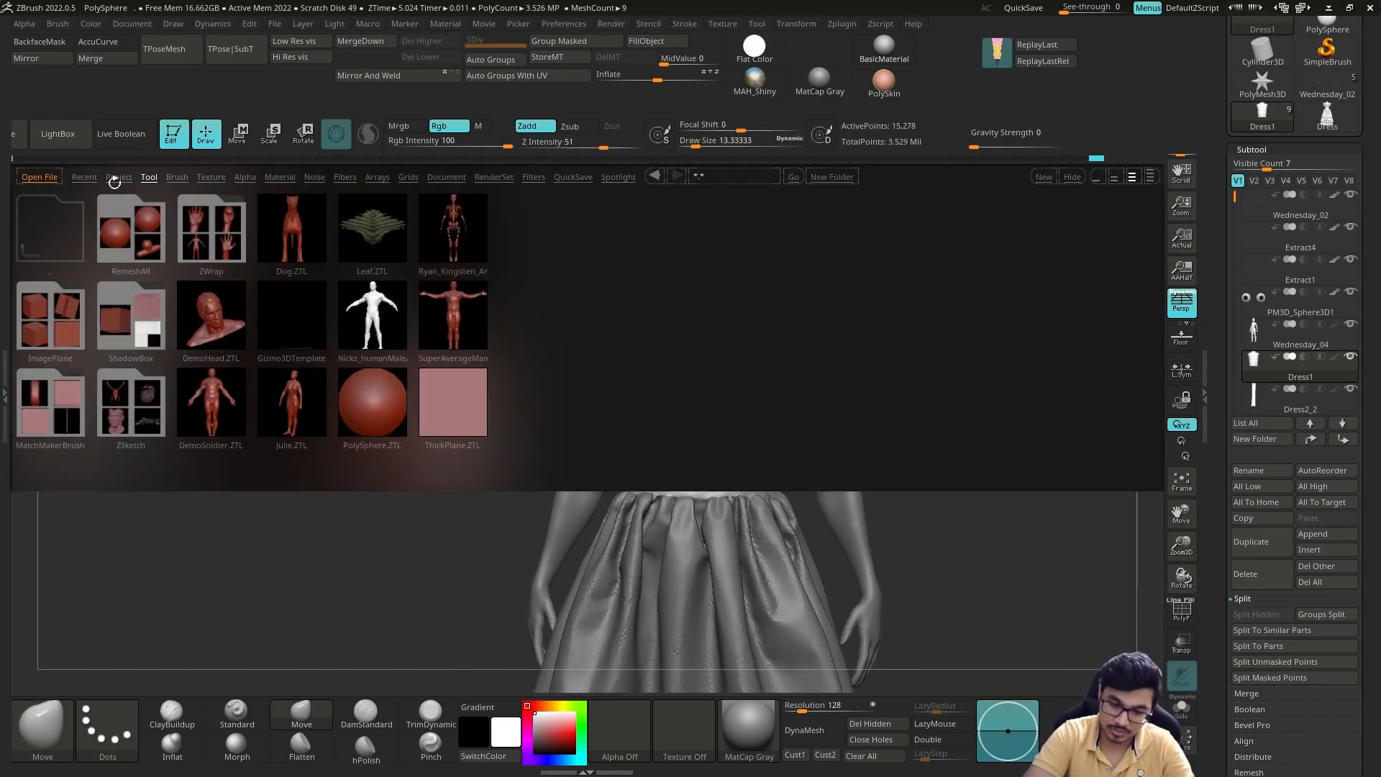
Step: Load the controlled gravity fold brush from the LightBox brushes and sculpt soft folds around the isolated bodice's waist
{"action": "left_click", "coordinate": [177, 177]}
{"action": "double_click", "coordinate": [217, 232]}
{"action": "double_click", "coordinate": [197, 213]}
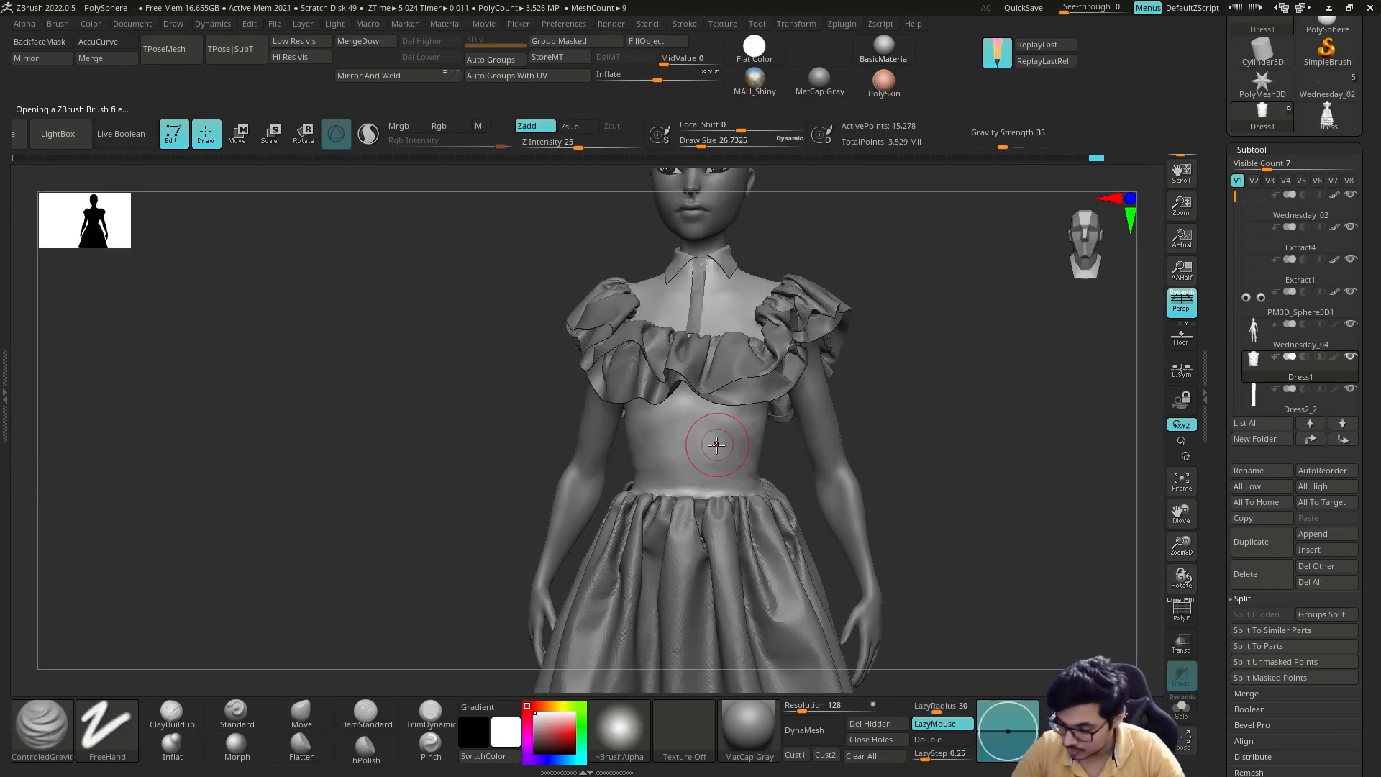
{"action": "key", "text": "space"}
{"action": "left_click", "coordinate": [798, 518]}
{"action": "mouse_move", "coordinate": [839, 460]}
{"action": "left_mouse_down"}
{"action": "mouse_move", "coordinate": [892, 471]}
{"action": "mouse_move", "coordinate": [899, 504]}
{"action": "mouse_move", "coordinate": [924, 394]}
{"action": "mouse_move", "coordinate": [663, 316]}
{"action": "mouse_move", "coordinate": [728, 425]}
{"action": "left_mouse_up"}
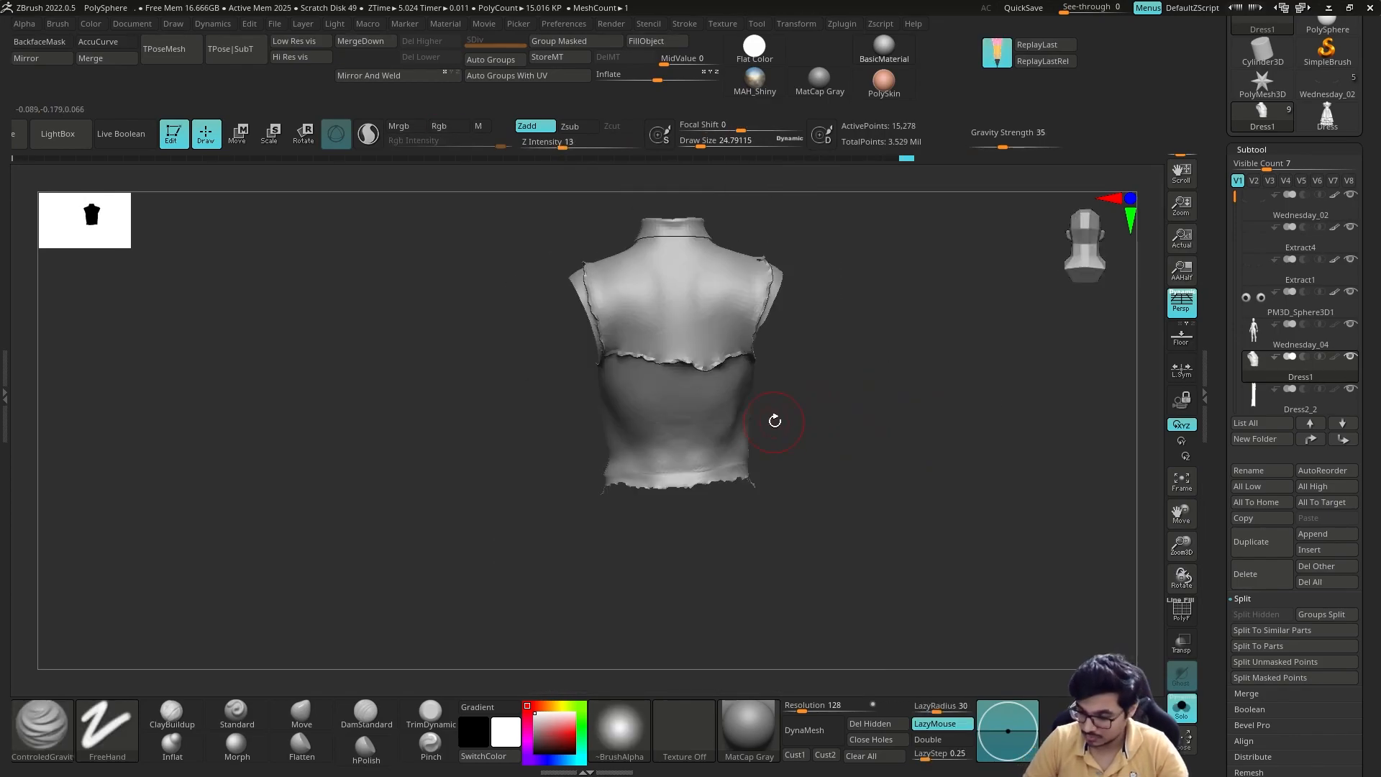
{"action": "left_click_drag", "start_coordinate": [789, 395], "coordinate": [787, 430]}
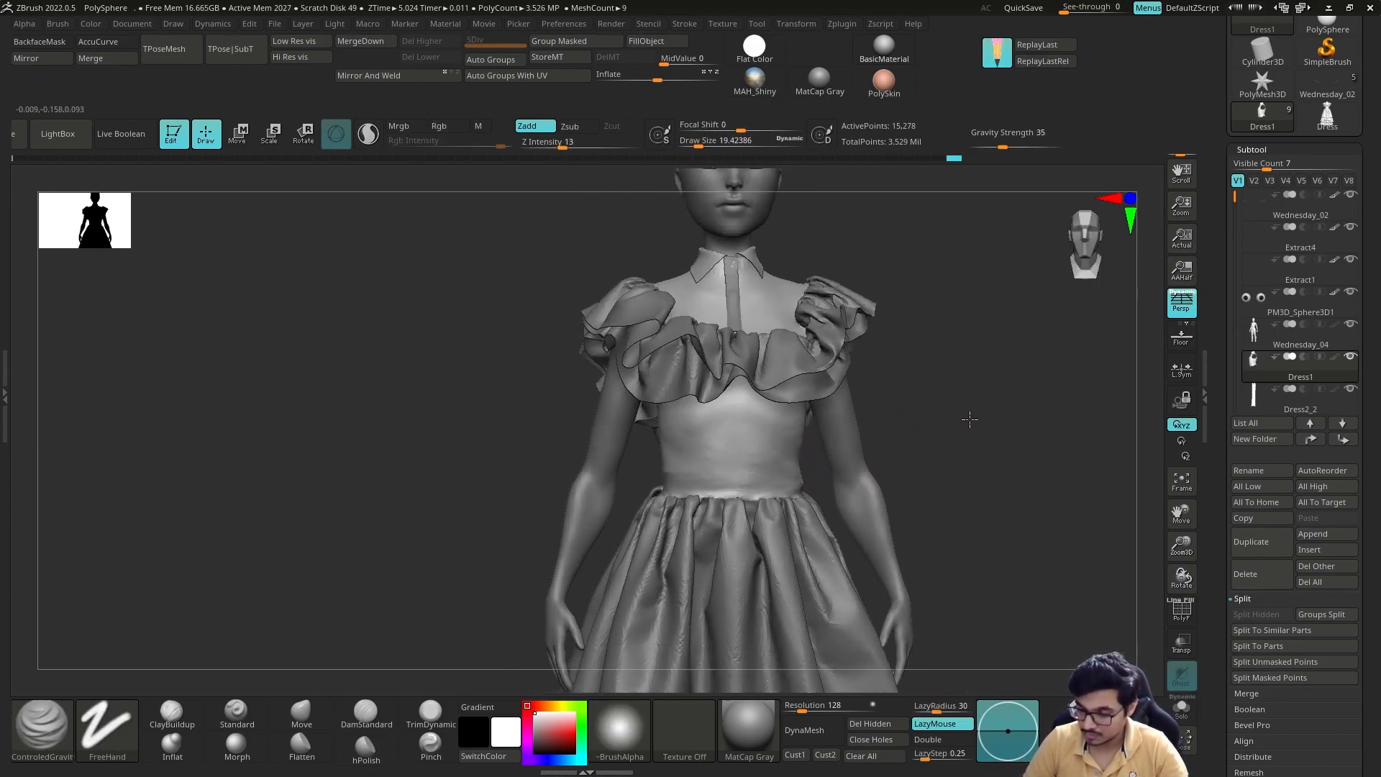
{"action": "mouse_move", "coordinate": [969, 422]}
{"action": "left_mouse_down"}
{"action": "mouse_move", "coordinate": [805, 482]}
{"action": "mouse_move", "coordinate": [909, 431]}
{"action": "mouse_move", "coordinate": [849, 460]}
{"action": "left_mouse_up"}
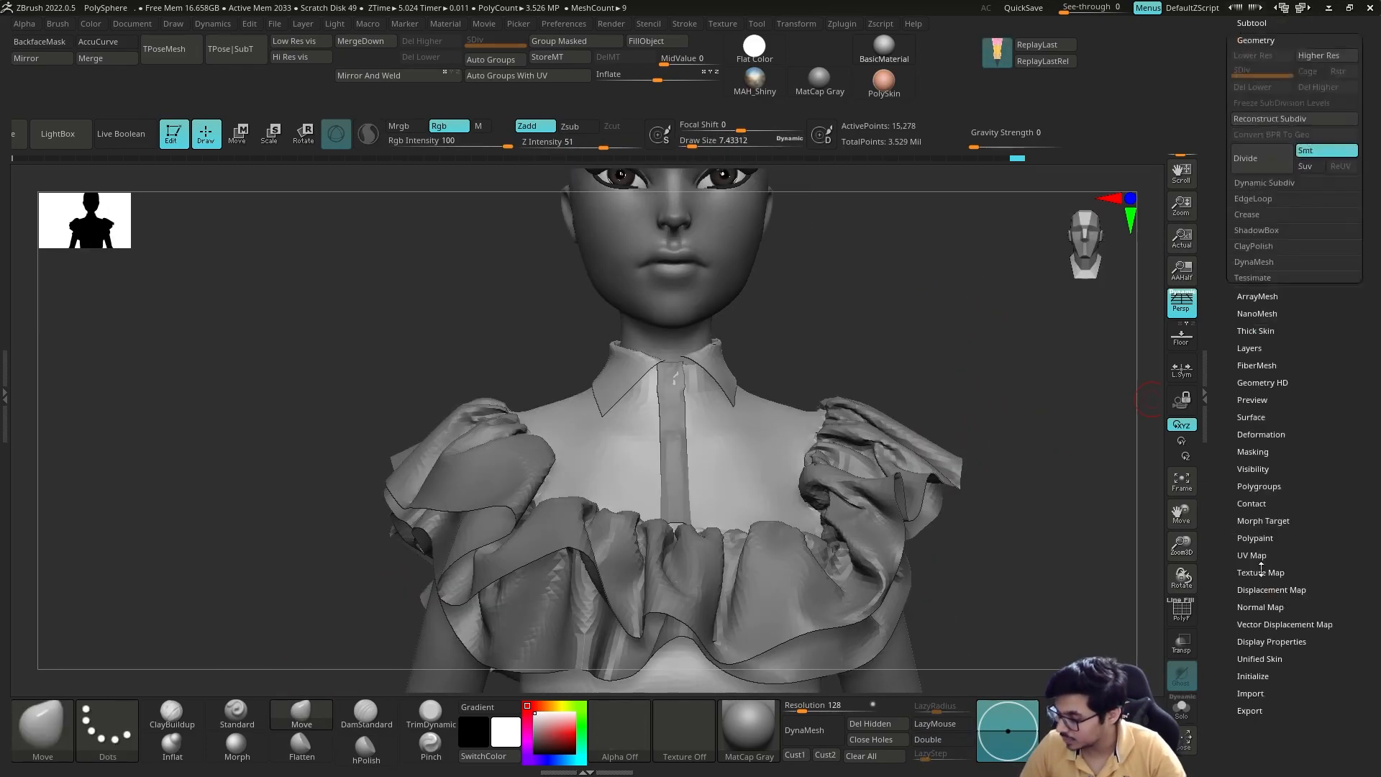
Step: Thicken the bodice with Panel Loops at thickness 0.01, polish 0, bevel 0 and elevation -100, and isolate the front placket
{"action": "left_click_drag", "start_coordinate": [1308, 327], "coordinate": [1301, 328]}
{"action": "left_click_drag", "start_coordinate": [1240, 377], "coordinate": [1232, 377]}
{"action": "left_click", "coordinate": [1284, 424]}
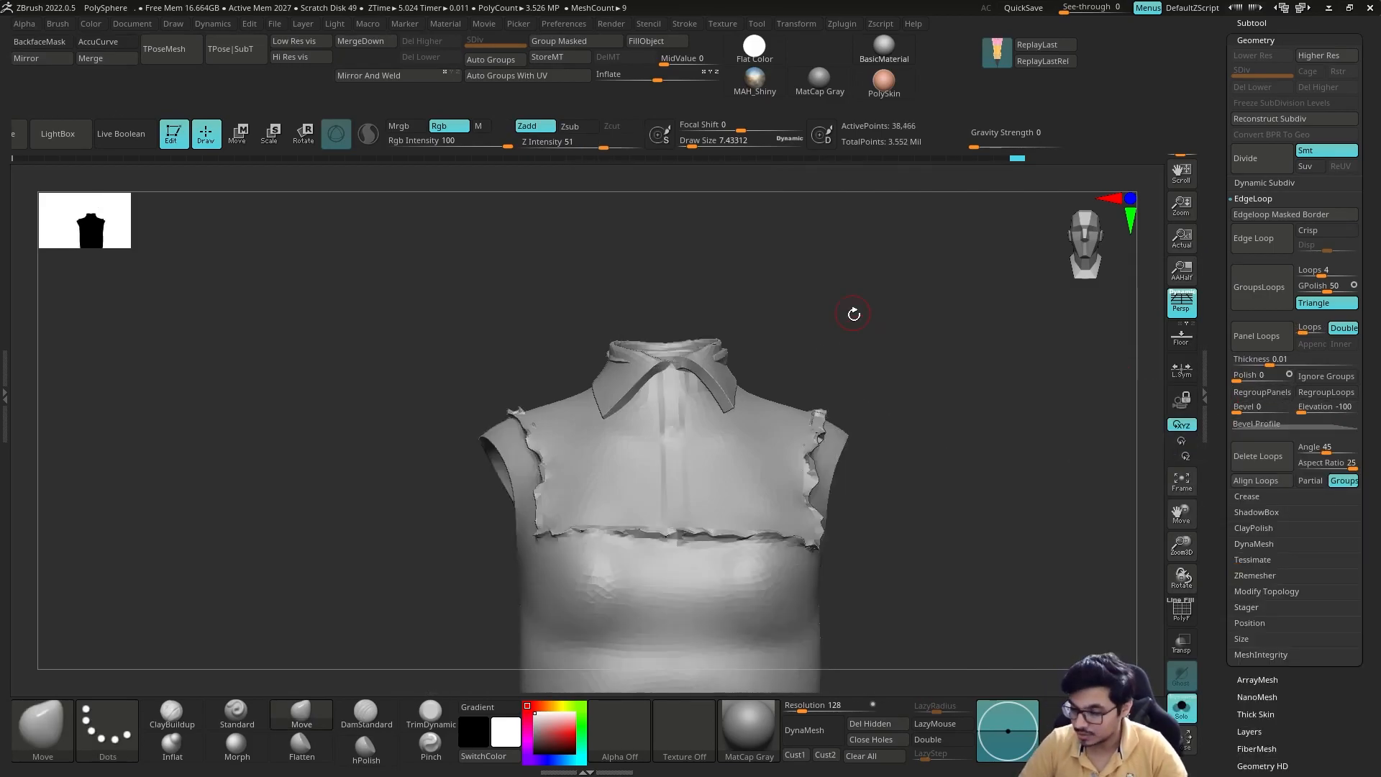
{"action": "left_click_drag", "start_coordinate": [924, 413], "coordinate": [893, 381]}
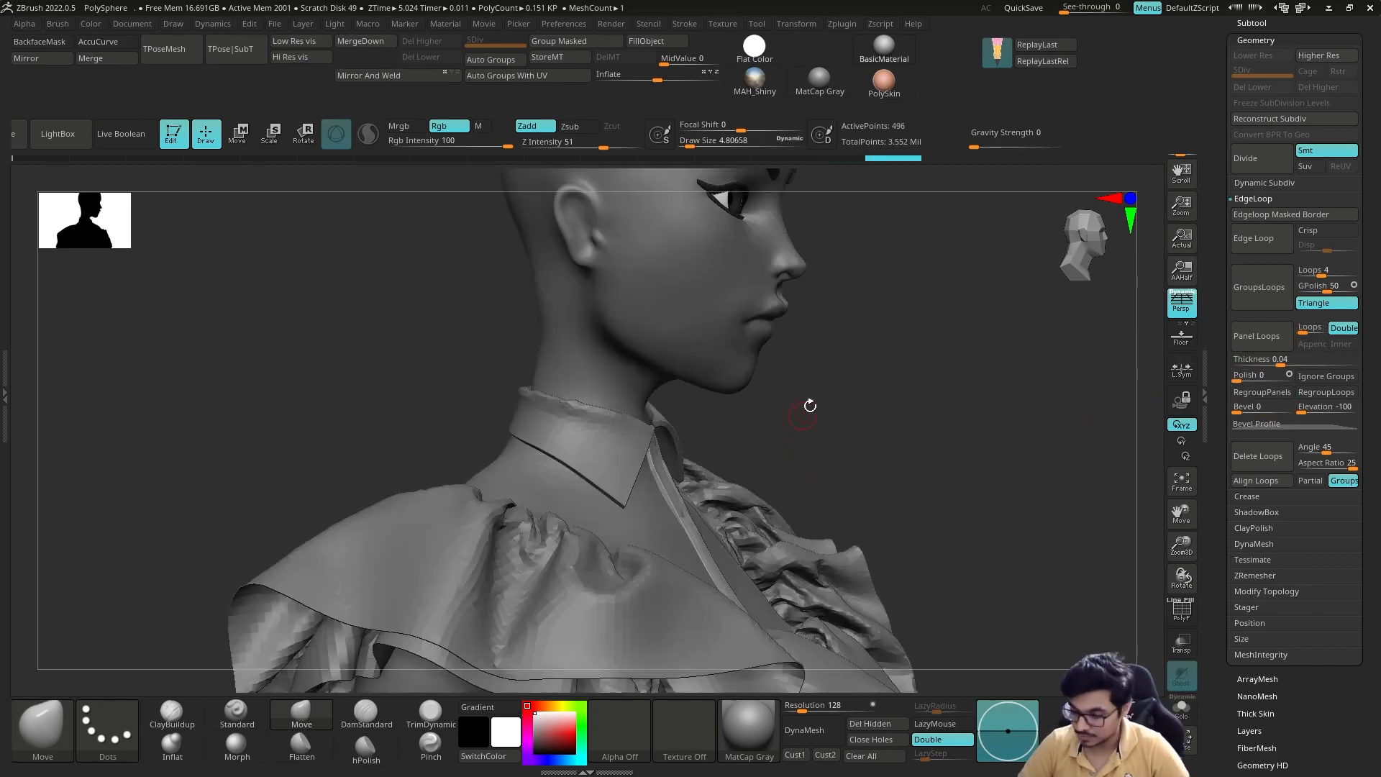
{"action": "left_click_drag", "start_coordinate": [808, 404], "coordinate": [1280, 397]}
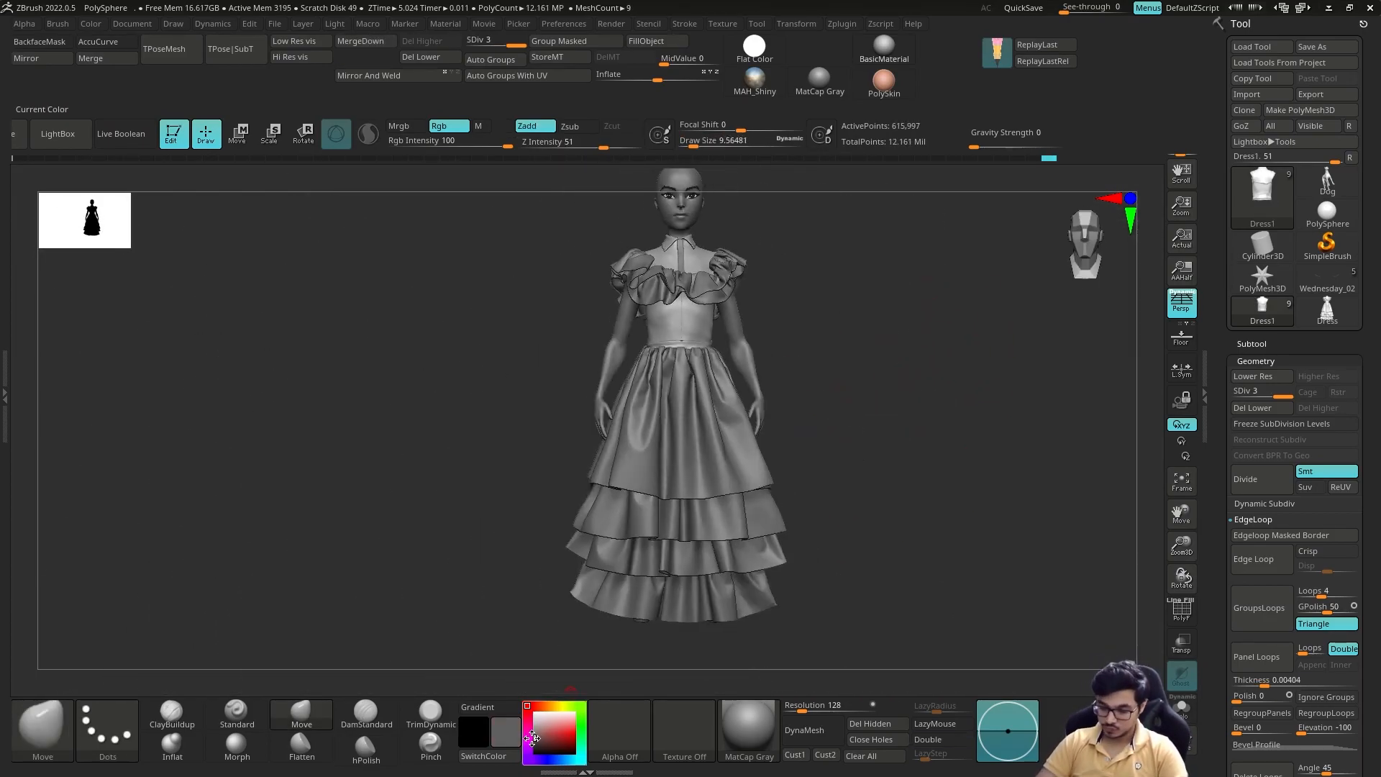
Step: Fill the dress subtools with a dark grey colour
{"action": "left_click", "coordinate": [719, 424], "text": "alt"}
{"action": "left_click", "coordinate": [1251, 344]}
{"action": "left_click", "coordinate": [1288, 284]}
{"action": "left_click", "coordinate": [638, 44]}
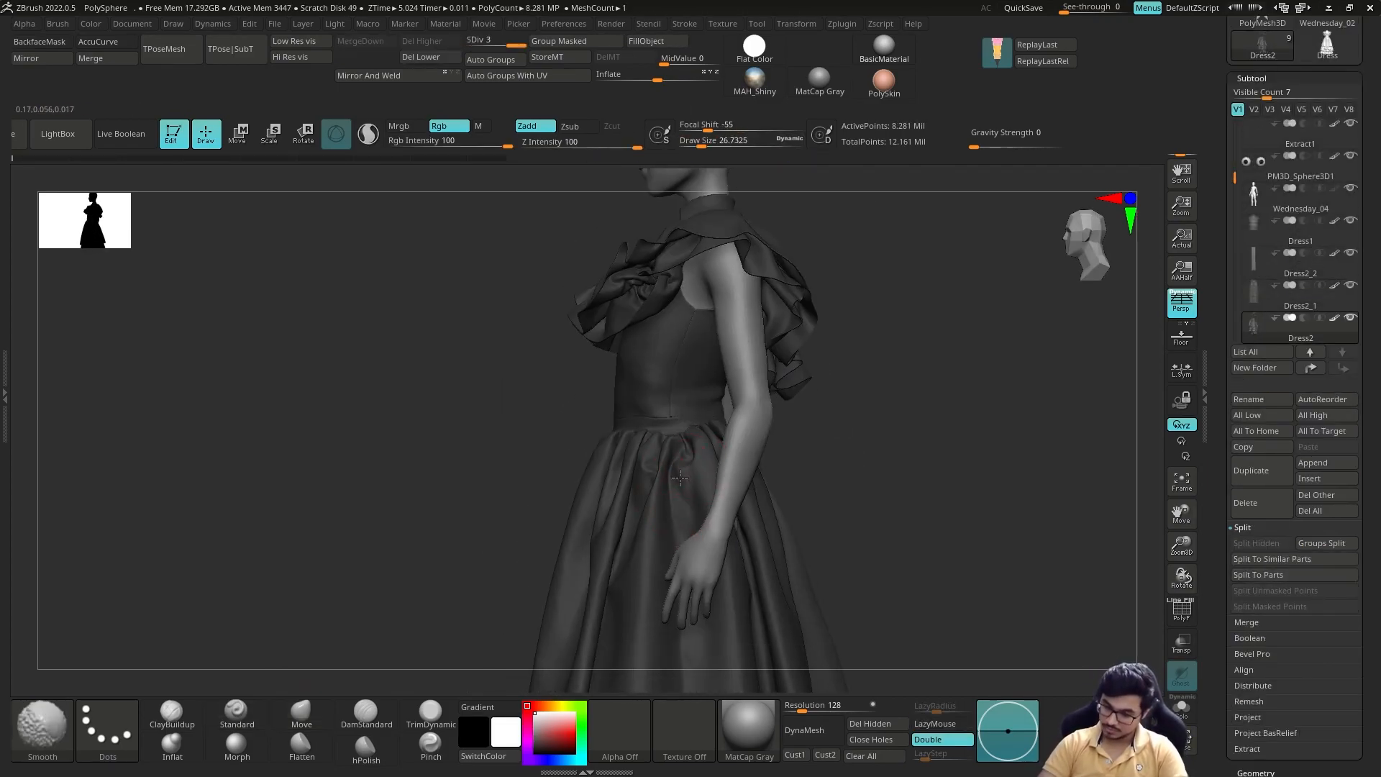
Step: Check the dark dress against the character's body from the front and side
{"action": "left_click_drag", "start_coordinate": [680, 477], "coordinate": [827, 468]}
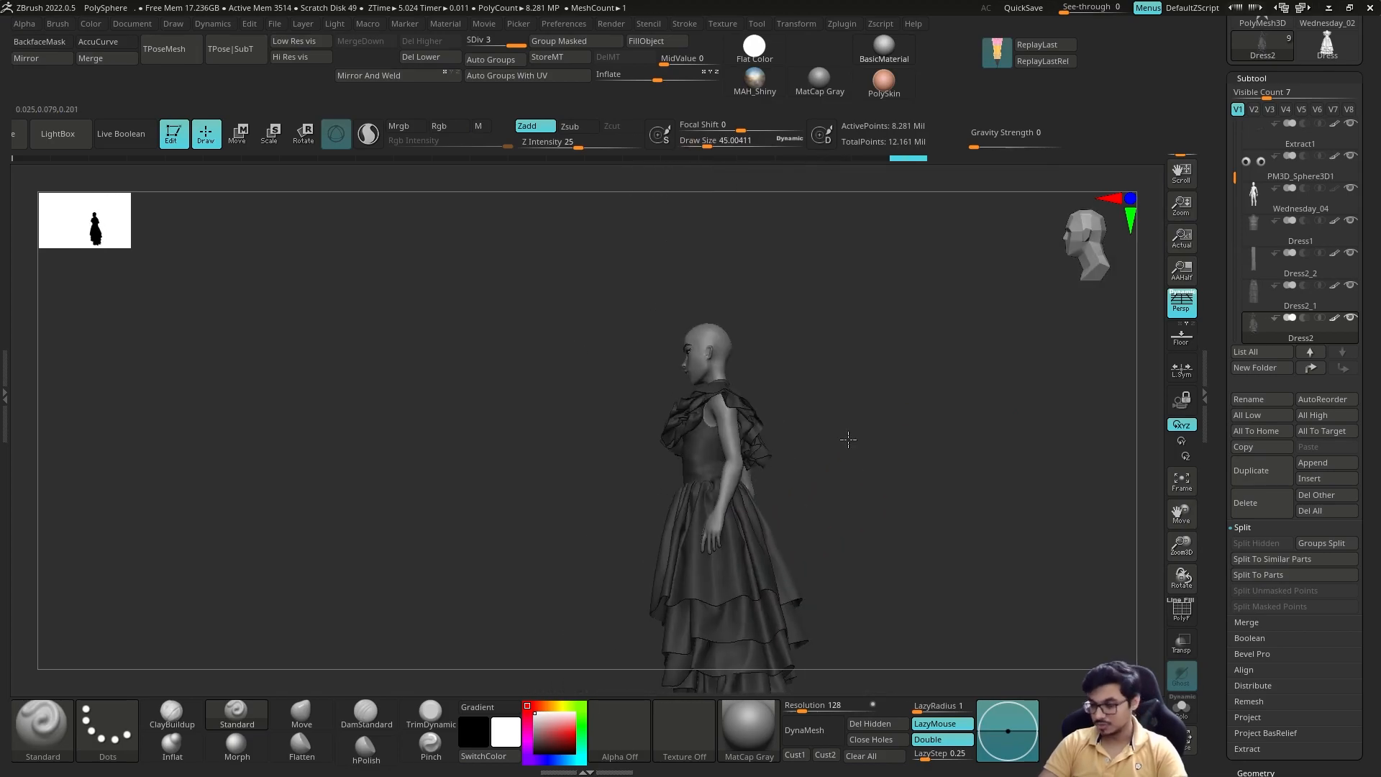
{"action": "mouse_move", "coordinate": [848, 438]}
{"action": "left_mouse_down"}
{"action": "mouse_move", "coordinate": [855, 399]}
{"action": "mouse_move", "coordinate": [859, 422]}
{"action": "left_mouse_up"}
{"action": "left_click", "coordinate": [730, 513], "text": "alt"}
{"action": "left_click_drag", "start_coordinate": [752, 341], "coordinate": [873, 303], "text": "alt"}
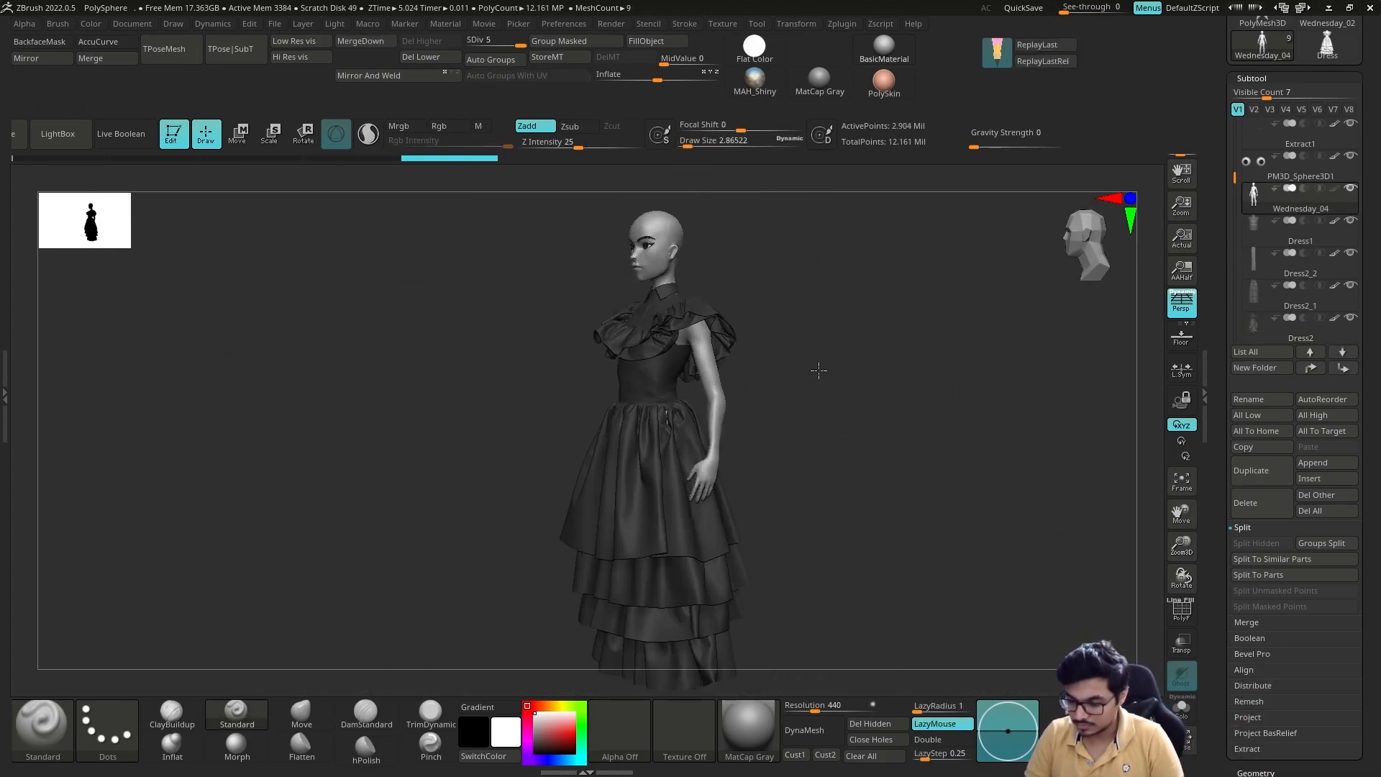
{"action": "left_click_drag", "start_coordinate": [804, 367], "coordinate": [699, 467], "text": "alt"}
{"action": "left_click", "coordinate": [698, 468], "text": "alt"}
{"action": "left_click_drag", "start_coordinate": [916, 361], "coordinate": [852, 353]}
{"action": "left_click_drag", "start_coordinate": [852, 352], "coordinate": [799, 439], "text": "alt"}
Step: Push the folds at the back of the skirt into shape with the Move brush
{"action": "left_click", "coordinate": [302, 711]}
{"action": "key", "text": "b"}
{"action": "key", "text": "m"}
{"action": "key", "text": "t"}
{"action": "left_click_drag", "start_coordinate": [982, 310], "coordinate": [620, 450], "text": "alt"}
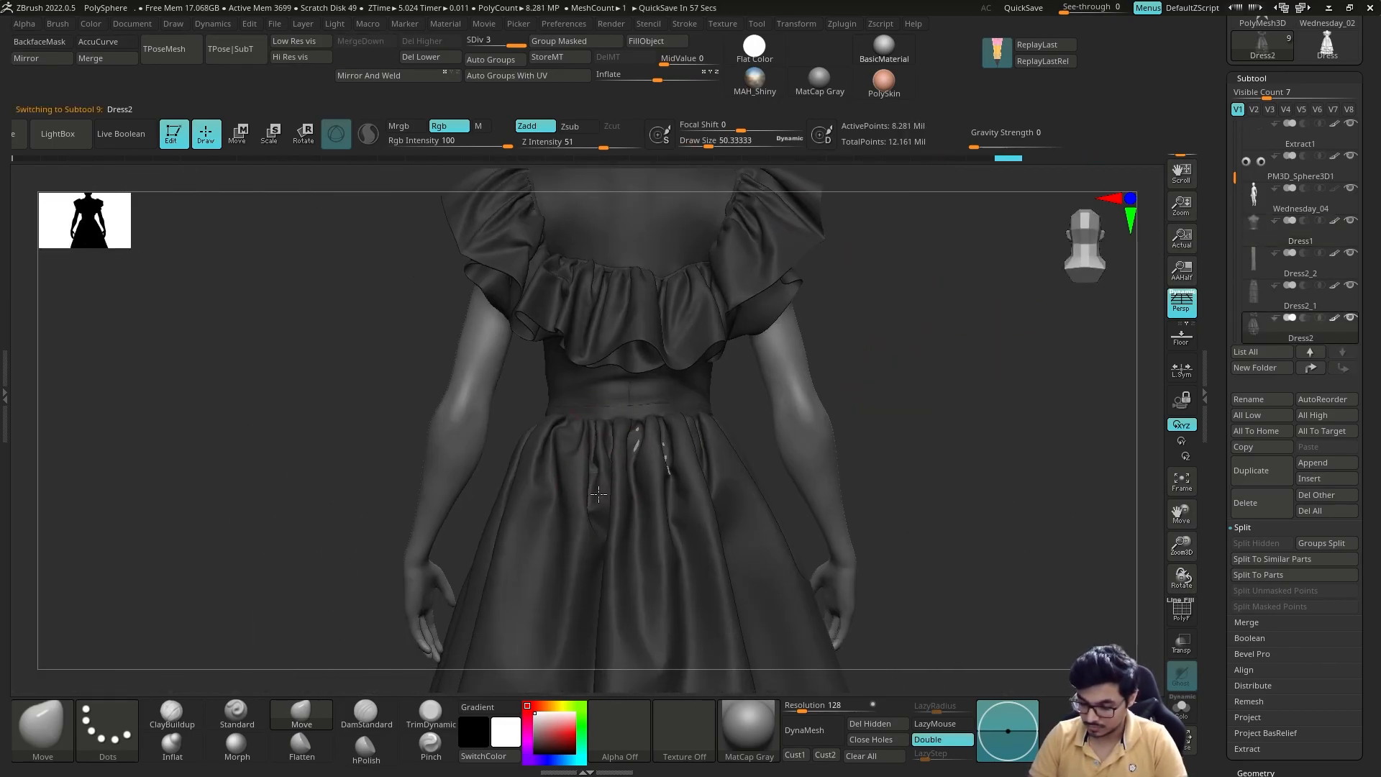
{"action": "right_click_drag", "start_coordinate": [593, 469], "coordinate": [581, 559], "text": "alt"}
{"action": "key", "text": "s"}
{"action": "left_click_drag", "start_coordinate": [673, 346], "coordinate": [793, 362]}
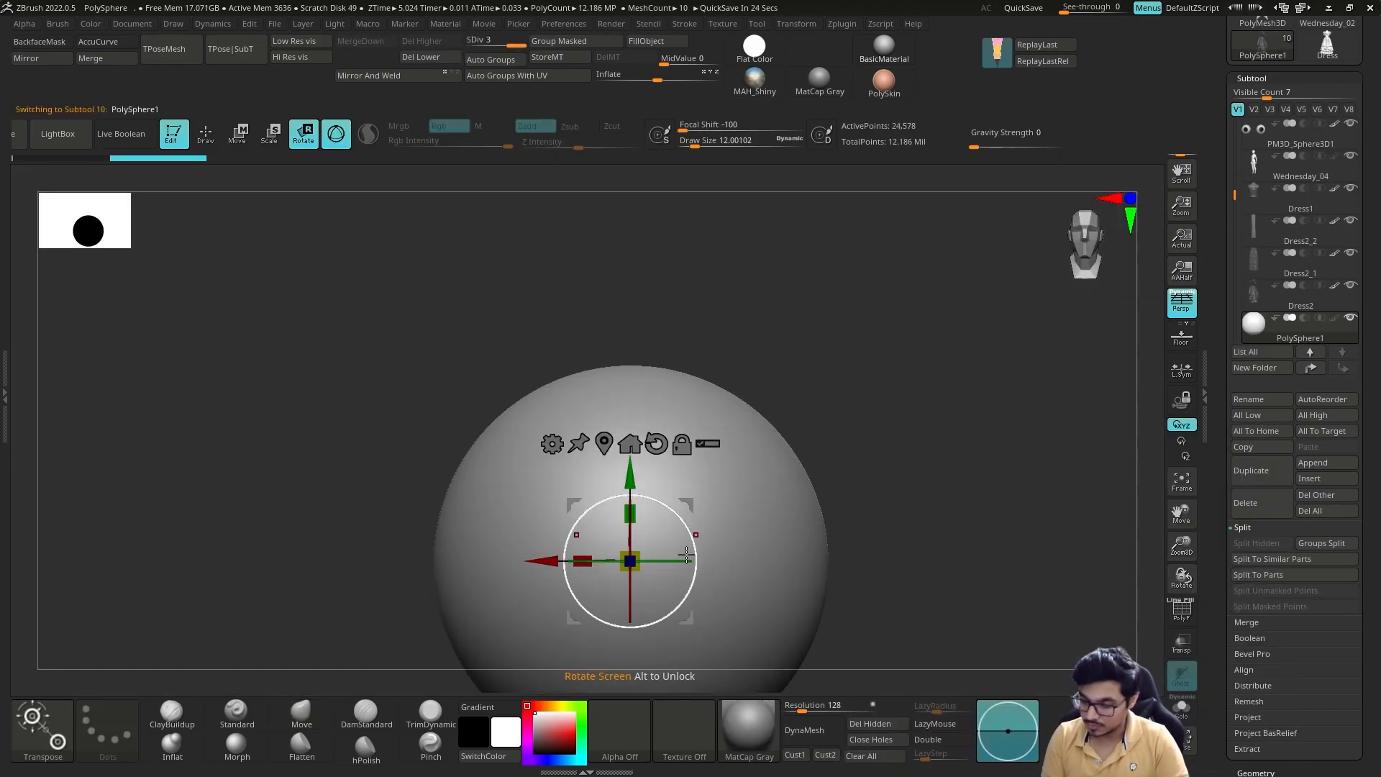
Step: Position the new sphere near the head and load the SC_Hair_IMM brush from the LightBox Hair folder
{"action": "left_click_drag", "start_coordinate": [632, 555], "coordinate": [603, 489]}
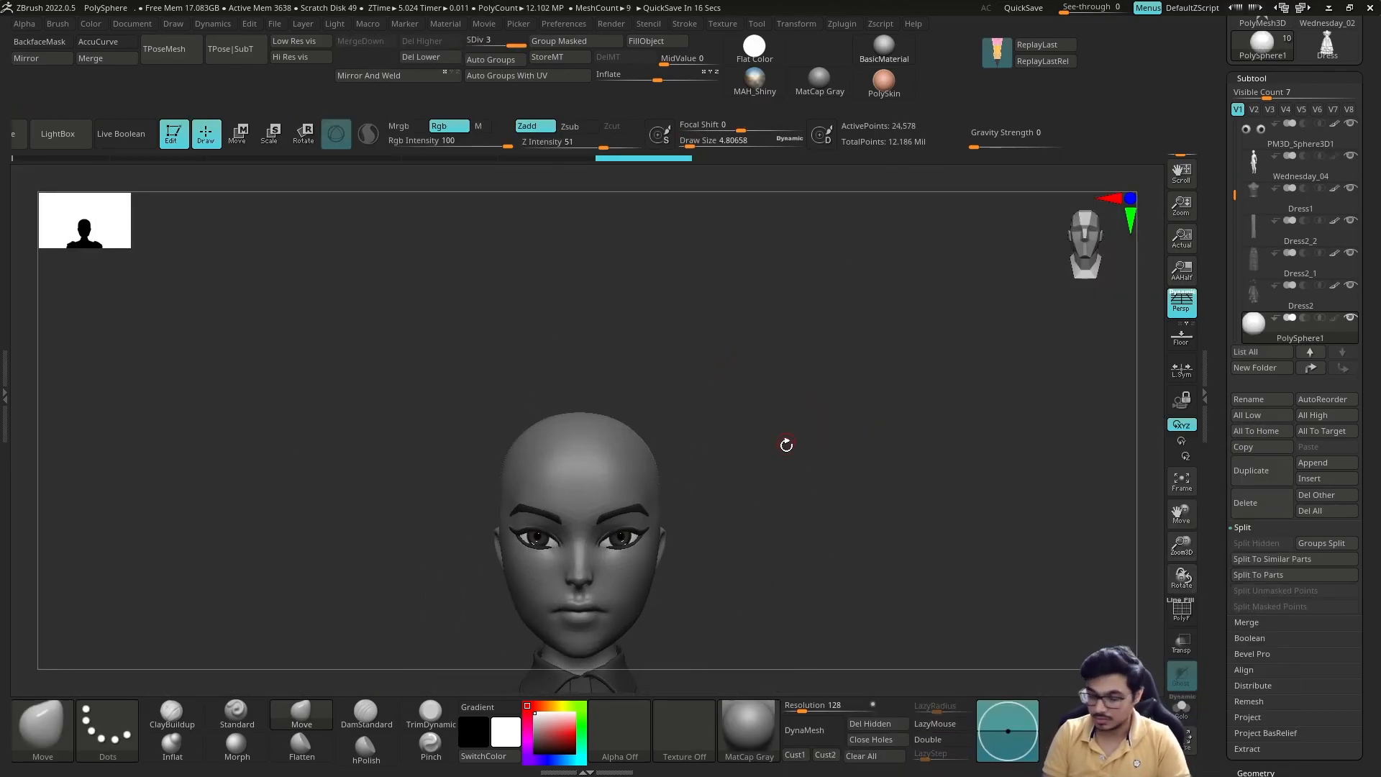
{"action": "key", "text": "comma"}
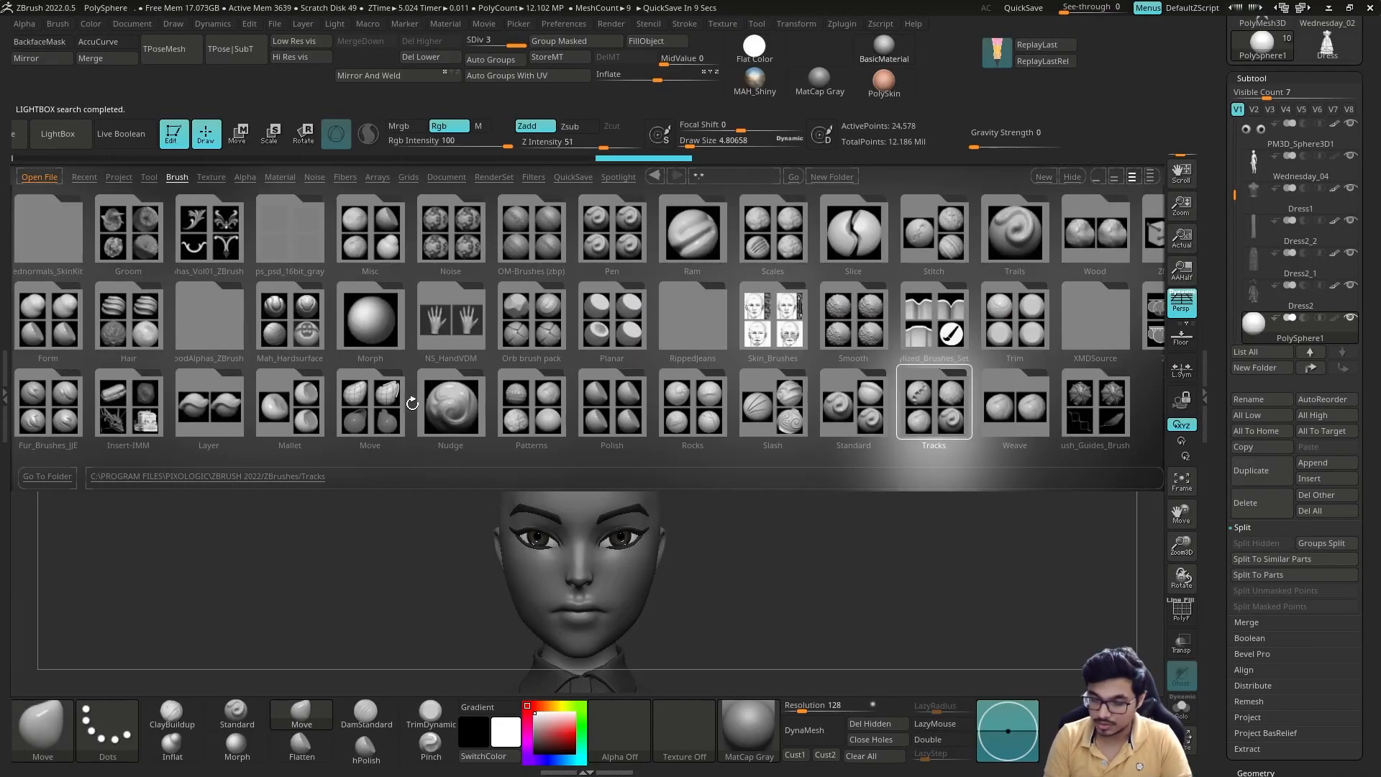
{"action": "left_click_drag", "start_coordinate": [370, 407], "coordinate": [693, 408]}
{"action": "double_click", "coordinate": [452, 322]}
{"action": "left_click", "coordinate": [48, 320]}
{"action": "key", "text": "comma"}
{"action": "left_click_drag", "start_coordinate": [756, 363], "coordinate": [726, 362]}
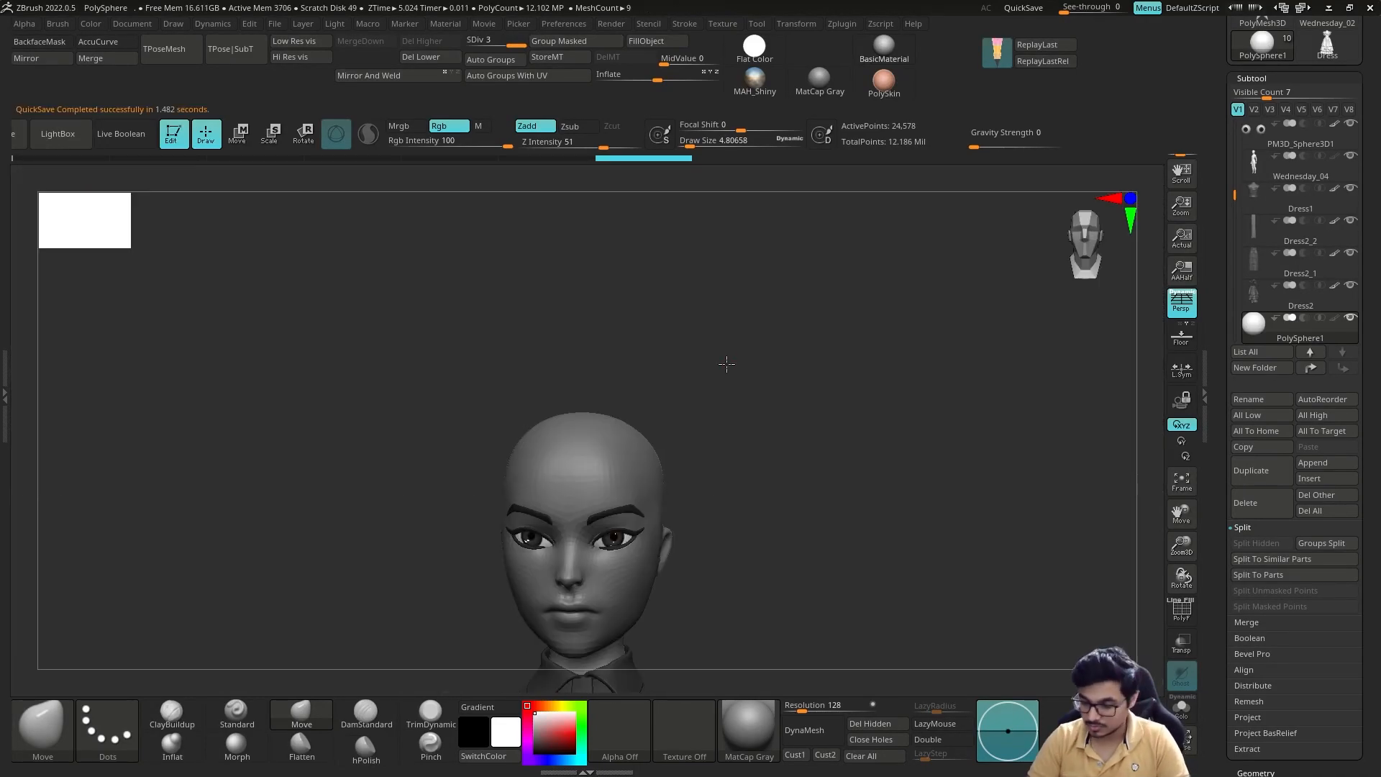
{"action": "key", "text": "comma"}
{"action": "double_click", "coordinate": [56, 317]}
{"action": "key", "text": "comma"}
Step: Try drawing hair strands on the head with the SC_Hair_IMM brush and undo them
{"action": "left_click_drag", "start_coordinate": [576, 453], "coordinate": [694, 632]}
{"action": "key", "text": "ctrl+z"}
{"action": "left_click", "coordinate": [429, 57]}
{"action": "left_click_drag", "start_coordinate": [578, 457], "coordinate": [653, 658]}
{"action": "mouse_move", "coordinate": [849, 403]}
{"action": "left_mouse_down"}
{"action": "mouse_move", "coordinate": [683, 432]}
{"action": "mouse_move", "coordinate": [764, 392]}
{"action": "mouse_move", "coordinate": [752, 391]}
{"action": "left_mouse_up"}
{"action": "key", "text": "ctrl+z"}
{"action": "left_click", "coordinate": [112, 200]}
{"action": "key", "text": "ctrl+z"}
Step: Adjust the hair brush's stroke options, draw a test strand from the forehead down past the eye, and undo it
{"action": "left_click", "coordinate": [684, 24]}
{"action": "left_click", "coordinate": [749, 323]}
{"action": "left_click", "coordinate": [757, 369]}
{"action": "left_click", "coordinate": [704, 515]}
{"action": "left_click_drag", "start_coordinate": [560, 432], "coordinate": [613, 585]}
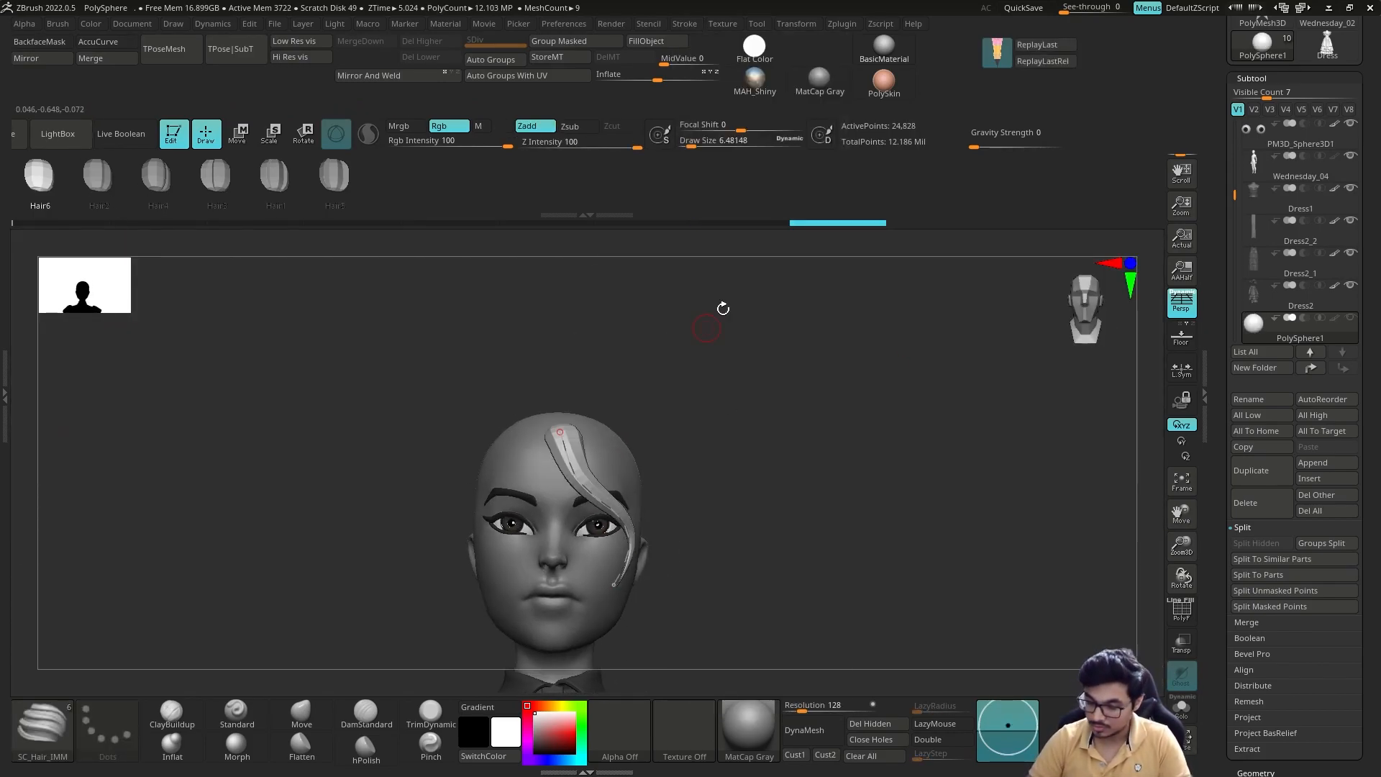
{"action": "key", "text": "ctrl+z"}
{"action": "mouse_move", "coordinate": [662, 345]}
{"action": "left_mouse_down"}
{"action": "mouse_move", "coordinate": [668, 334]}
{"action": "mouse_move", "coordinate": [651, 370]}
{"action": "left_mouse_up"}
{"action": "key", "text": "ctrl+z"}
Step: Mask the hair area of the character's head, covering the scalp from the forehead hairline around the ears to the nape
{"action": "left_click", "coordinate": [622, 370], "text": "alt"}
{"action": "left_click_drag", "start_coordinate": [567, 348], "coordinate": [611, 374], "text": "ctrl"}
{"action": "left_click_drag", "start_coordinate": [554, 395], "coordinate": [608, 403], "text": "ctrl+alt"}
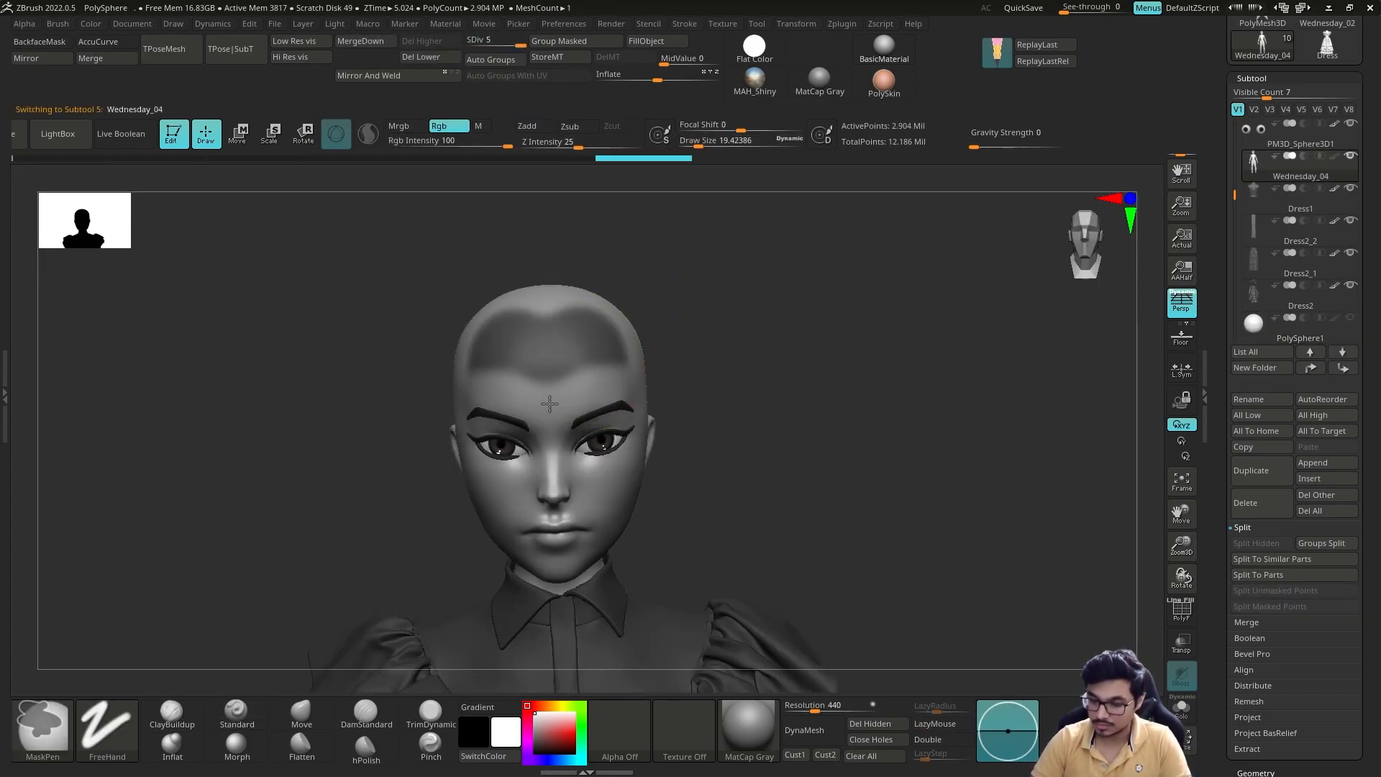
{"action": "left_click_drag", "start_coordinate": [805, 403], "coordinate": [727, 406]}
{"action": "left_click_drag", "start_coordinate": [651, 345], "coordinate": [684, 424], "text": "ctrl"}
{"action": "mouse_move", "coordinate": [798, 403]}
{"action": "left_mouse_down"}
{"action": "mouse_move", "coordinate": [748, 404]}
{"action": "mouse_move", "coordinate": [763, 410]}
{"action": "left_mouse_up"}
{"action": "left_click_drag", "start_coordinate": [705, 390], "coordinate": [752, 428], "text": "ctrl"}
{"action": "left_click_drag", "start_coordinate": [899, 403], "coordinate": [835, 406]}
{"action": "mouse_move", "coordinate": [727, 421]}
{"action": "left_mouse_down", "text": "ctrl"}
{"action": "mouse_move", "coordinate": [805, 433]}
{"action": "mouse_move", "coordinate": [741, 302]}
{"action": "left_mouse_up", "text": "ctrl"}
{"action": "mouse_move", "coordinate": [892, 360]}
{"action": "left_mouse_down"}
{"action": "mouse_move", "coordinate": [864, 382]}
{"action": "mouse_move", "coordinate": [906, 403]}
{"action": "left_mouse_up"}
{"action": "left_click_drag", "start_coordinate": [640, 345], "coordinate": [605, 396], "text": "ctrl"}
{"action": "left_click_drag", "start_coordinate": [569, 353], "coordinate": [504, 375], "text": "ctrl"}
{"action": "mouse_move", "coordinate": [690, 273]}
{"action": "left_mouse_down"}
{"action": "mouse_move", "coordinate": [611, 268]}
{"action": "mouse_move", "coordinate": [633, 287]}
{"action": "left_mouse_up"}
{"action": "left_click_drag", "start_coordinate": [509, 315], "coordinate": [568, 339], "text": "ctrl+alt"}
{"action": "mouse_move", "coordinate": [650, 315]}
{"action": "left_mouse_down"}
{"action": "mouse_move", "coordinate": [577, 279]}
{"action": "mouse_move", "coordinate": [532, 278]}
{"action": "left_mouse_up"}
{"action": "left_click_drag", "start_coordinate": [379, 437], "coordinate": [377, 392], "text": "ctrl"}
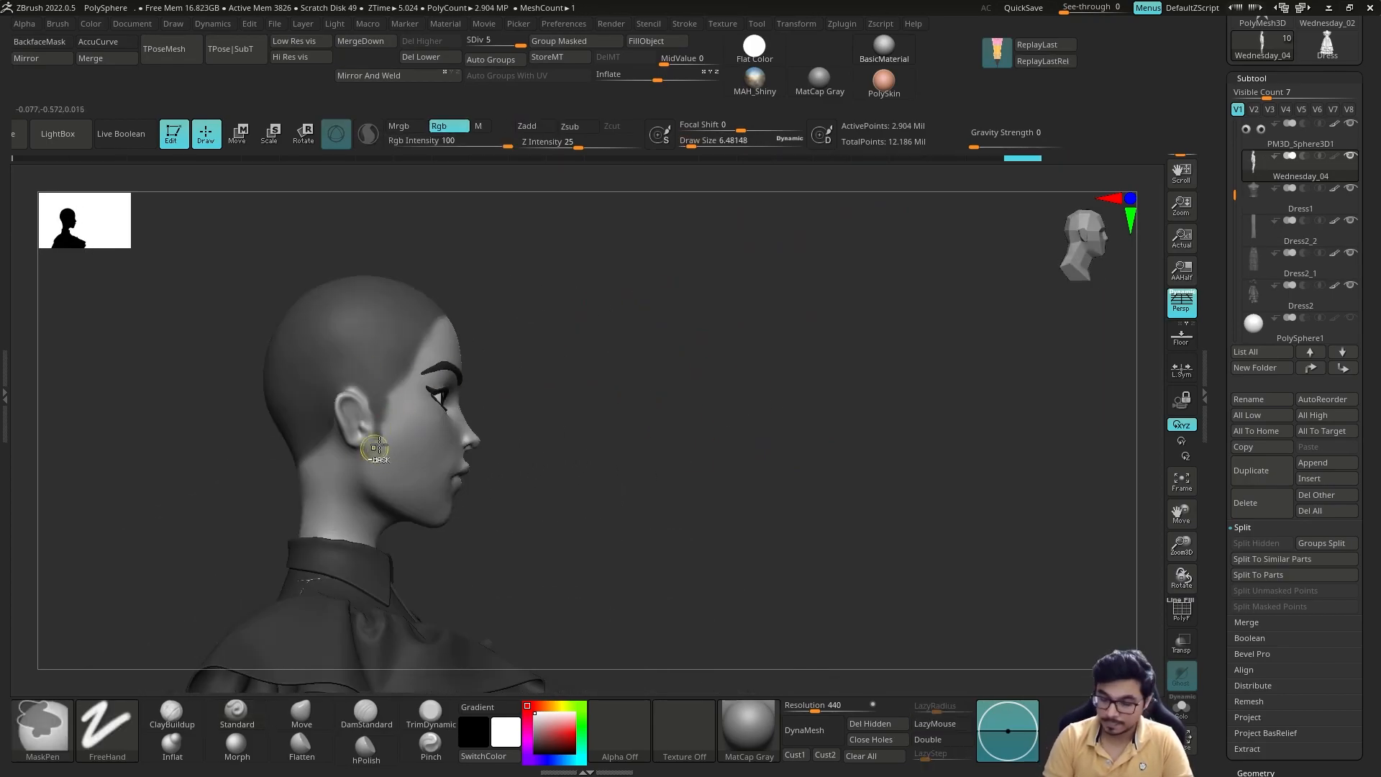
Step: Extract the masked scalp as a separate hair cap with ExtractPro+, using Sharp, offset 5 and 2K polygons
{"action": "left_click", "coordinate": [4, 396]}
{"action": "left_click", "coordinate": [54, 217]}
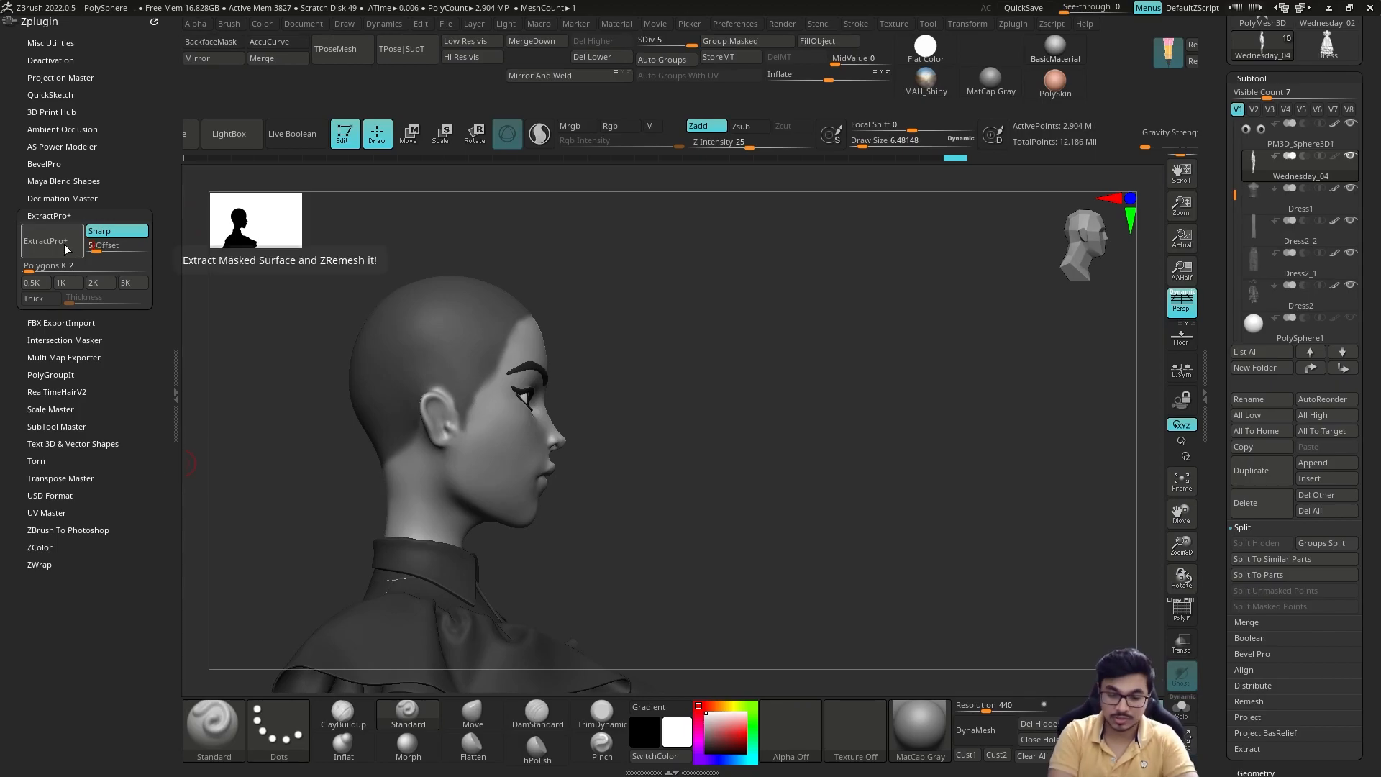
{"action": "left_click", "coordinate": [68, 251]}
{"action": "left_click", "coordinate": [176, 426]}
{"action": "left_click_drag", "start_coordinate": [781, 302], "coordinate": [637, 289]}
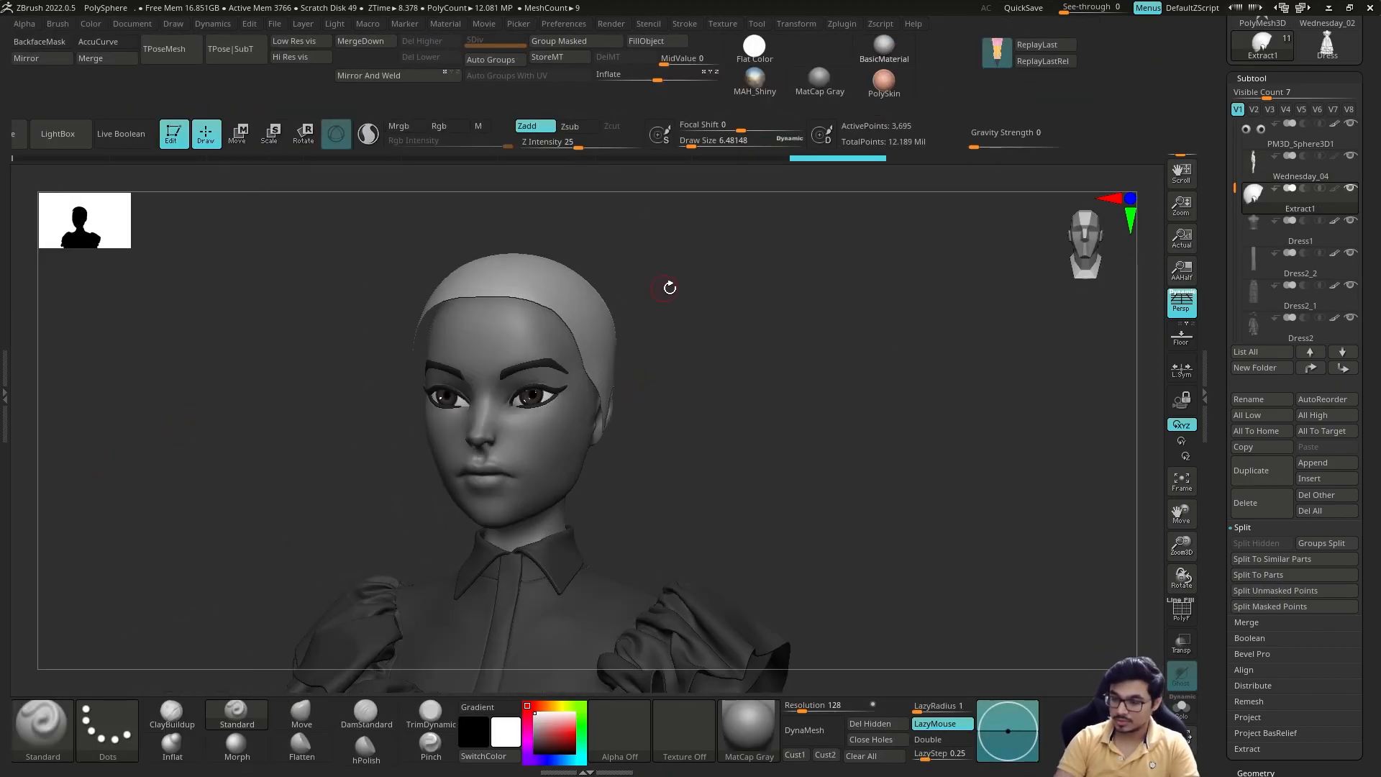
Step: Isolate the extracted hair cap, delete its hidden polygons and toggle double-sided display
{"action": "left_click_drag", "start_coordinate": [650, 82], "coordinate": [649, 82]}
{"action": "left_click_drag", "start_coordinate": [806, 309], "coordinate": [864, 331]}
{"action": "left_click", "coordinate": [1182, 709]}
{"action": "left_click_drag", "start_coordinate": [575, 446], "coordinate": [568, 345]}
{"action": "left_click_drag", "start_coordinate": [351, 356], "coordinate": [385, 436], "text": "ctrl+shift"}
{"action": "left_click_drag", "start_coordinate": [460, 431], "coordinate": [740, 426]}
{"action": "left_click", "coordinate": [870, 723]}
{"action": "left_click", "coordinate": [942, 739]}
{"action": "left_click", "coordinate": [1182, 708]}
Step: Remesh the hair cap with ZRemesher at the same polygon count and inspect its wireframe
{"action": "key", "text": "shift+f"}
{"action": "left_click_drag", "start_coordinate": [1223, 511], "coordinate": [1223, 394]}
{"action": "left_click_drag", "start_coordinate": [892, 453], "coordinate": [864, 475]}
{"action": "key", "text": "shift+f"}
{"action": "left_click", "coordinate": [1255, 655]}
{"action": "left_click", "coordinate": [1253, 198]}
{"action": "left_click", "coordinate": [1245, 573]}
{"action": "left_click", "coordinate": [1254, 317]}
{"action": "left_click_drag", "start_coordinate": [719, 468], "coordinate": [784, 464]}
{"action": "key", "text": "shift+f"}
{"action": "key", "text": "s"}
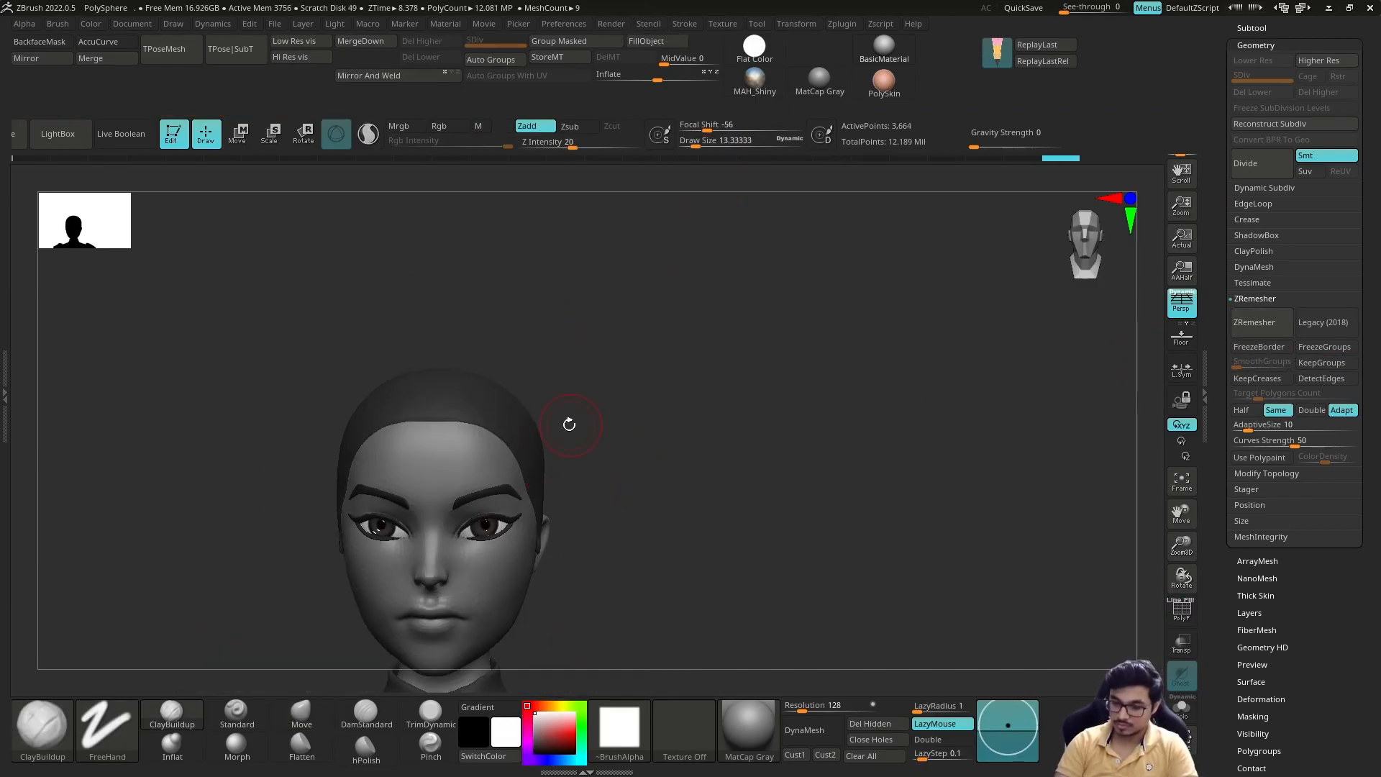
Step: Sculpt the hair cap's volume and a parting with DamStandard, Move and ClayBuildup
{"action": "left_click_drag", "start_coordinate": [567, 423], "coordinate": [826, 299]}
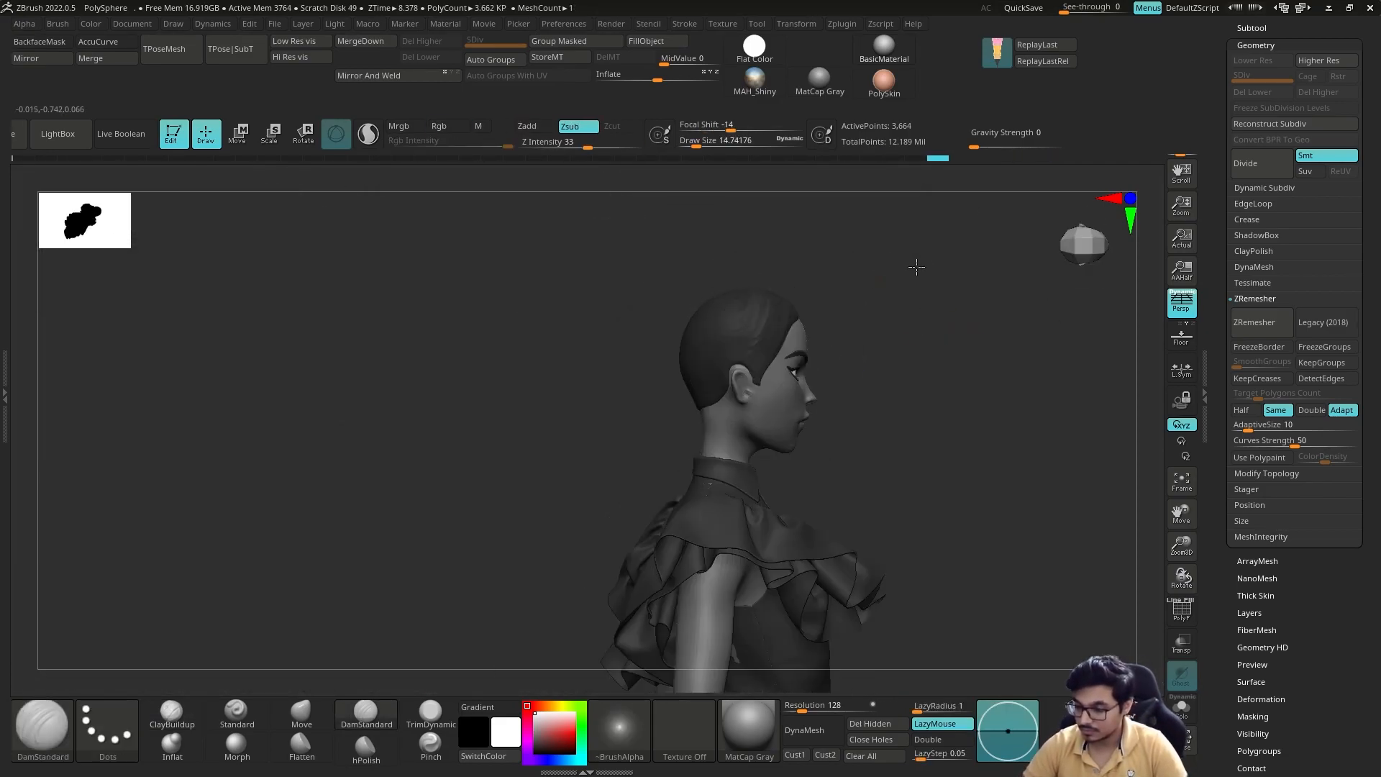
{"action": "left_click_drag", "start_coordinate": [720, 360], "coordinate": [808, 370]}
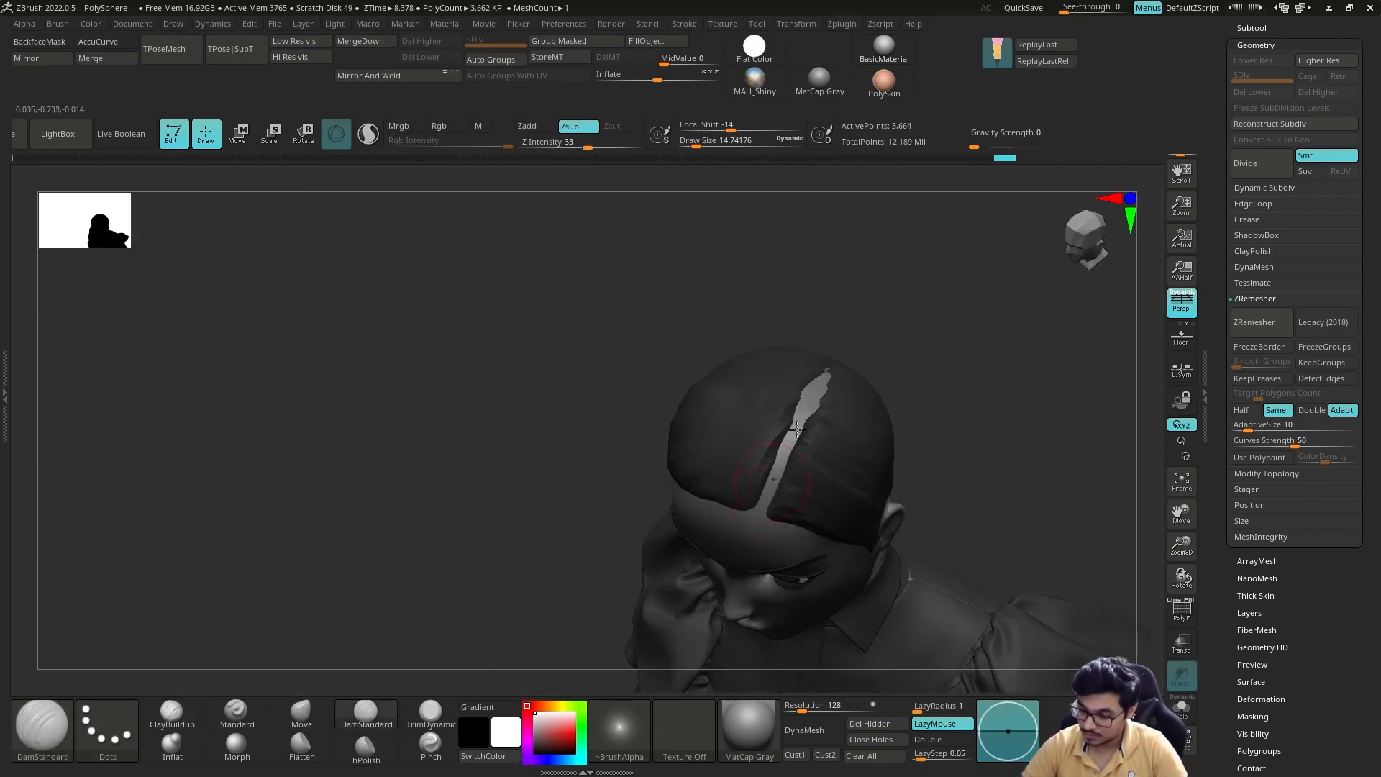
{"action": "mouse_move", "coordinate": [935, 288]}
{"action": "left_mouse_down"}
{"action": "mouse_move", "coordinate": [907, 338]}
{"action": "mouse_move", "coordinate": [886, 344]}
{"action": "left_mouse_up"}
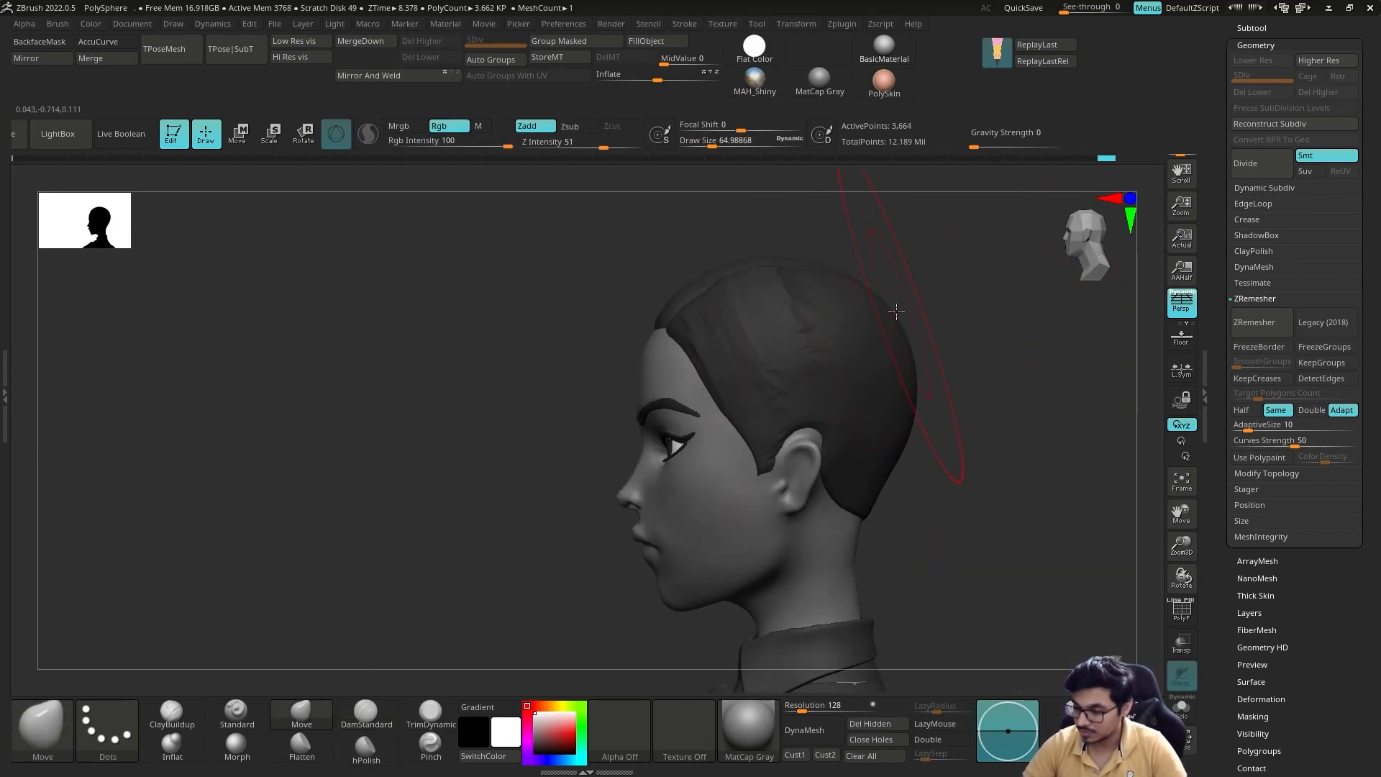
{"action": "mouse_move", "coordinate": [894, 309]}
{"action": "left_mouse_down"}
{"action": "mouse_move", "coordinate": [947, 327]}
{"action": "mouse_move", "coordinate": [691, 431]}
{"action": "left_mouse_up"}
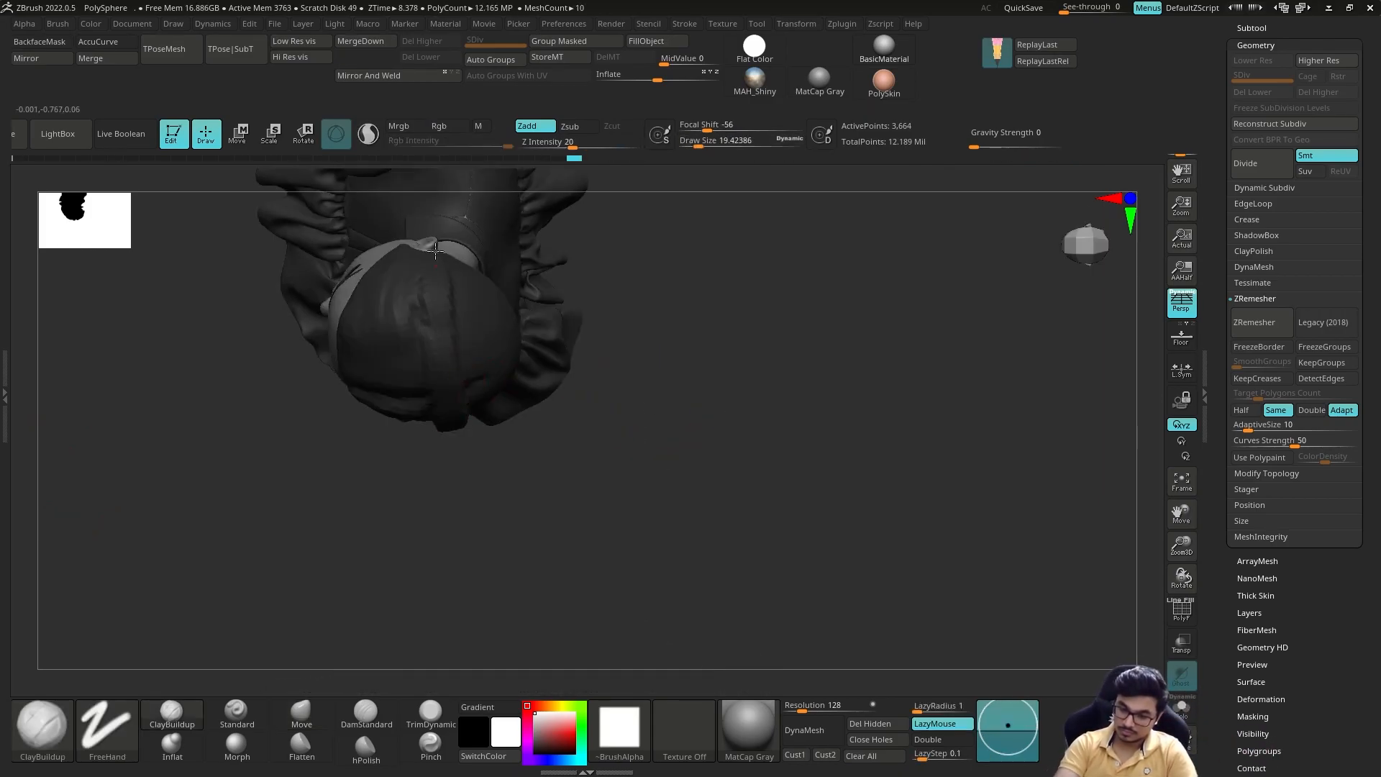
{"action": "mouse_move", "coordinate": [435, 249]}
{"action": "left_mouse_down"}
{"action": "mouse_move", "coordinate": [824, 438]}
{"action": "mouse_move", "coordinate": [694, 435]}
{"action": "mouse_move", "coordinate": [672, 354]}
{"action": "mouse_move", "coordinate": [882, 432]}
{"action": "mouse_move", "coordinate": [787, 472]}
{"action": "left_mouse_up"}
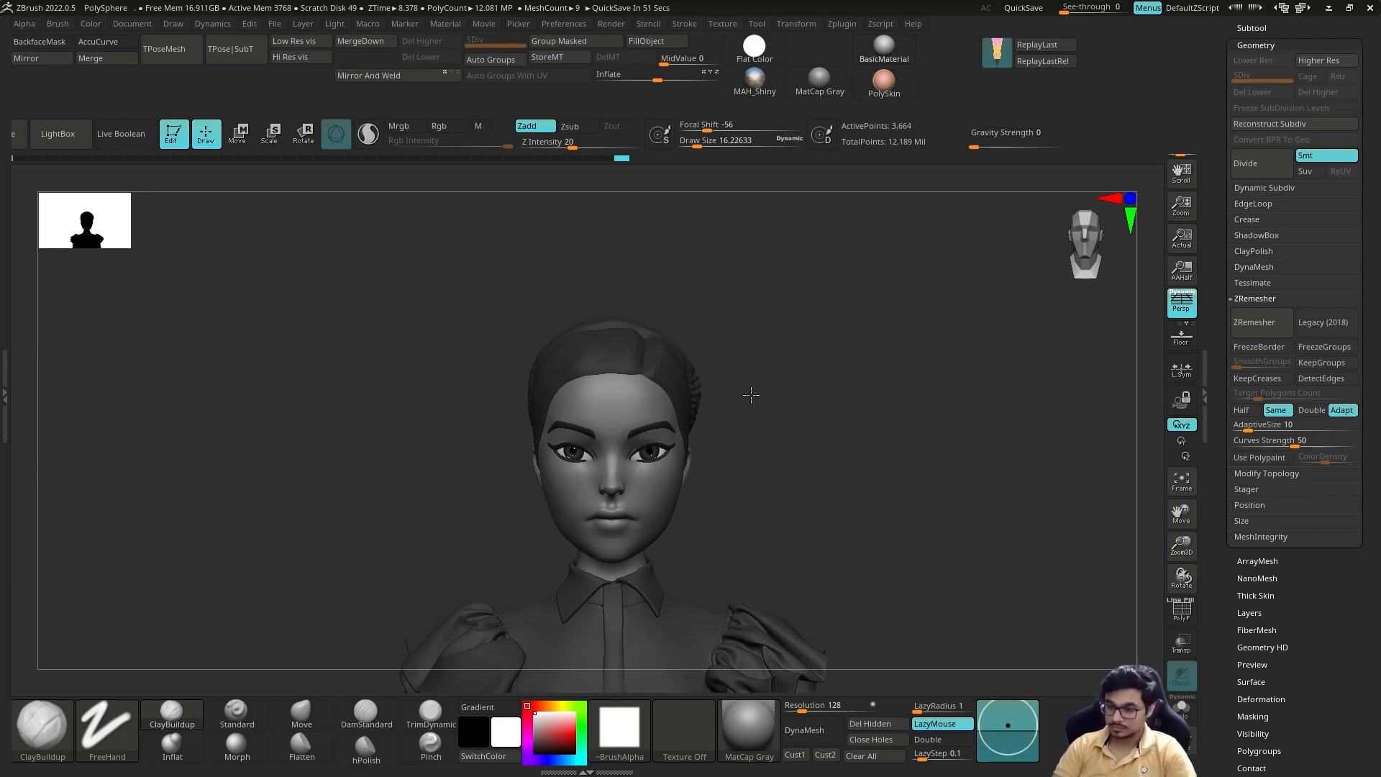
{"action": "left_click_drag", "start_coordinate": [752, 395], "coordinate": [696, 447], "text": "alt"}
Step: Insert the first hair strands along the front of the parting on the Extract1 cap with the SC_Hair_IMM brush
{"action": "key", "text": "b"}
{"action": "left_click", "coordinate": [322, 279]}
{"action": "left_click", "coordinate": [1251, 28]}
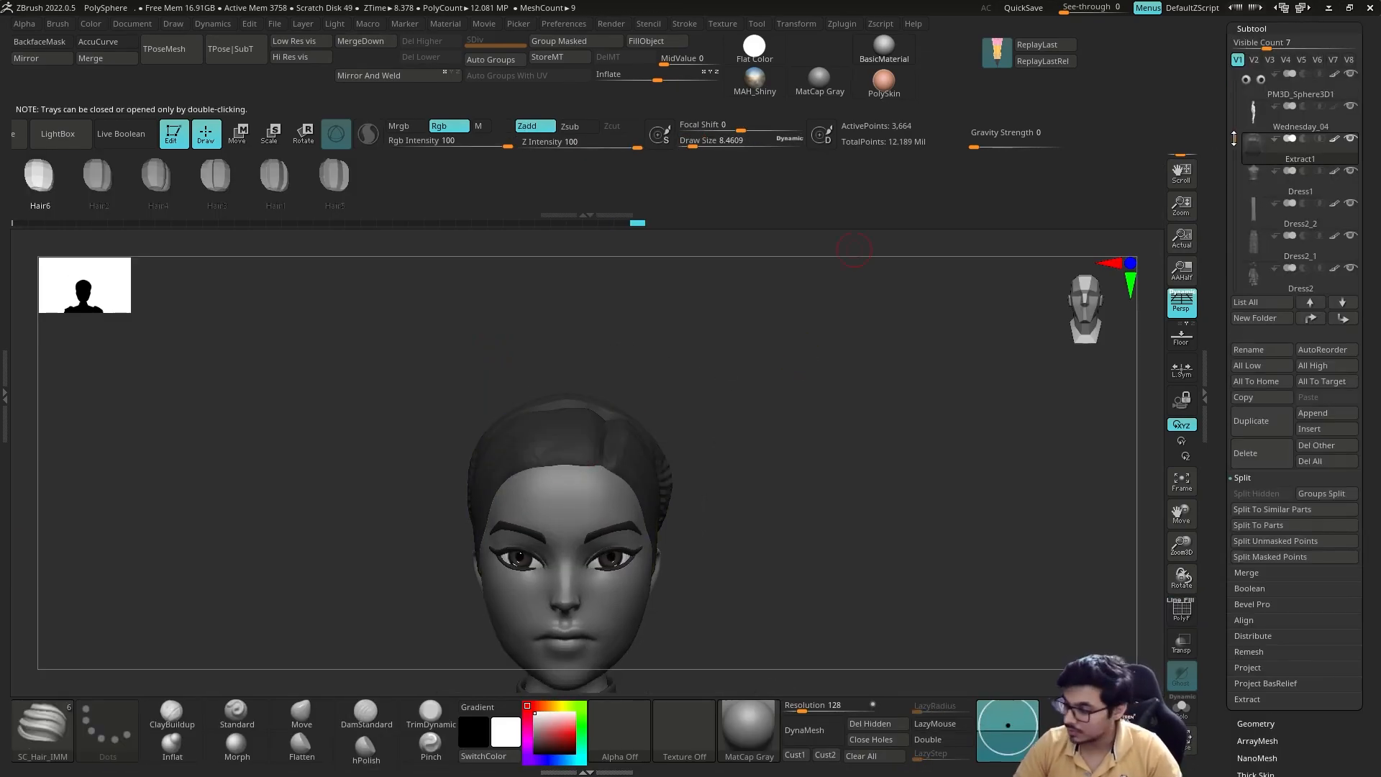
{"action": "left_click", "coordinate": [586, 456], "text": "alt"}
{"action": "left_click_drag", "start_coordinate": [654, 421], "coordinate": [645, 392], "text": "alt"}
{"action": "mouse_move", "coordinate": [550, 428]}
{"action": "left_mouse_down"}
{"action": "mouse_move", "coordinate": [601, 511]}
{"action": "mouse_move", "coordinate": [592, 497]}
{"action": "left_mouse_up"}
{"action": "left_click_drag", "start_coordinate": [701, 316], "coordinate": [792, 310]}
Step: Bend the front strands over the forehead with the Move brush and smooth their curves against the cap
{"action": "key", "text": "b"}
{"action": "key", "text": "m"}
{"action": "key", "text": "v"}
{"action": "key", "text": "s"}
{"action": "left_click_drag", "start_coordinate": [567, 423], "coordinate": [579, 423]}
{"action": "left_click_drag", "start_coordinate": [727, 360], "coordinate": [680, 370]}
{"action": "mouse_move", "coordinate": [576, 360]}
{"action": "left_mouse_down"}
{"action": "mouse_move", "coordinate": [564, 374]}
{"action": "mouse_move", "coordinate": [584, 387]}
{"action": "left_mouse_up"}
{"action": "mouse_move", "coordinate": [756, 360]}
{"action": "left_mouse_down"}
{"action": "mouse_move", "coordinate": [719, 349]}
{"action": "mouse_move", "coordinate": [764, 363]}
{"action": "left_mouse_up"}
{"action": "left_click_drag", "start_coordinate": [680, 392], "coordinate": [672, 401]}
{"action": "left_click_drag", "start_coordinate": [634, 338], "coordinate": [677, 326]}
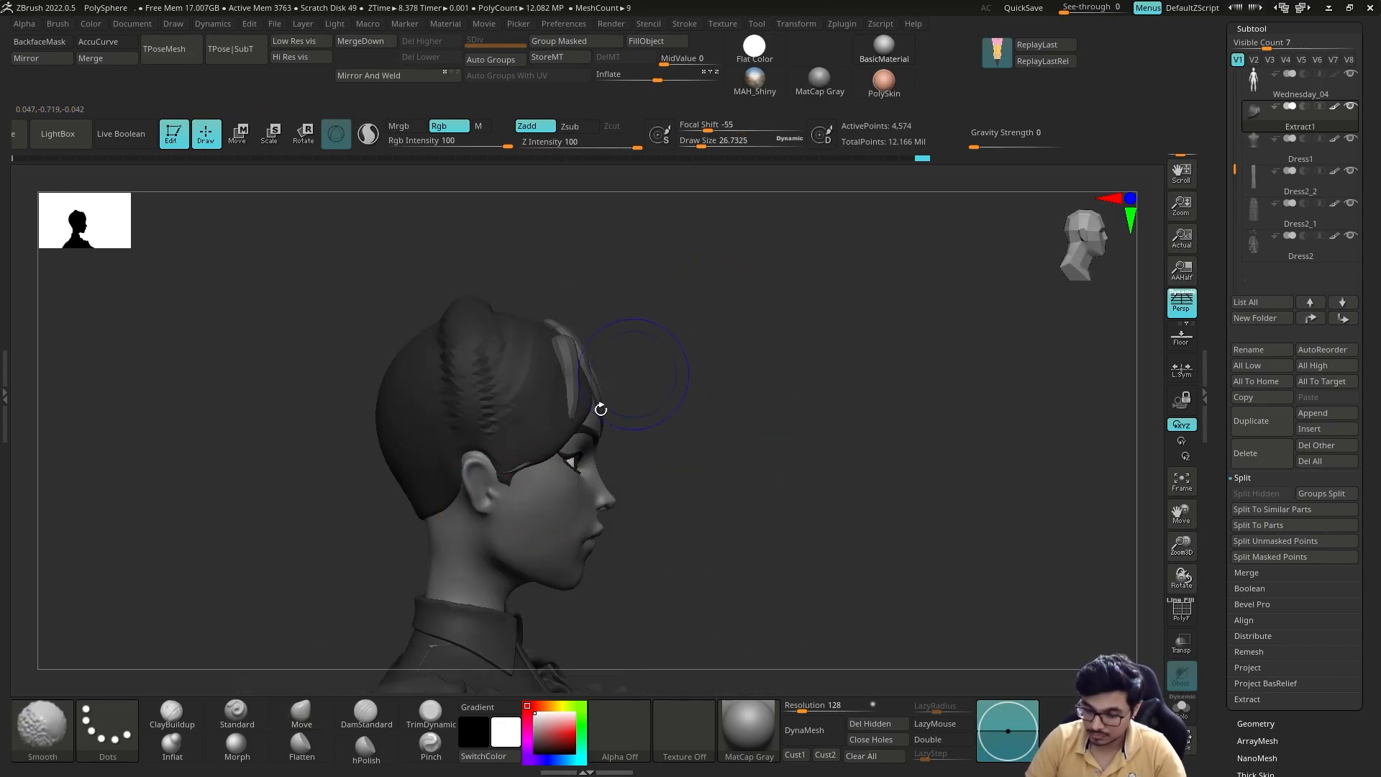
{"action": "left_click_drag", "start_coordinate": [562, 436], "coordinate": [559, 431]}
{"action": "key", "text": "s"}
{"action": "left_click_drag", "start_coordinate": [734, 393], "coordinate": [645, 377]}
{"action": "mouse_move", "coordinate": [743, 342]}
{"action": "left_mouse_down"}
{"action": "mouse_move", "coordinate": [650, 341]}
{"action": "mouse_move", "coordinate": [725, 472]}
{"action": "left_mouse_up"}
Step: Insert another strand at the front hairline with the hair brush and shape it toward the temple with Move
{"action": "key", "text": "b"}
{"action": "key", "text": "s"}
{"action": "mouse_move", "coordinate": [823, 339]}
{"action": "left_mouse_down", "text": "shift"}
{"action": "mouse_move", "coordinate": [844, 382]}
{"action": "mouse_move", "coordinate": [762, 403]}
{"action": "mouse_move", "coordinate": [780, 404]}
{"action": "left_mouse_up", "text": "shift"}
{"action": "key", "text": "b"}
{"action": "key", "text": "m"}
{"action": "key", "text": "v"}
{"action": "key", "text": "s"}
{"action": "left_click_drag", "start_coordinate": [720, 485], "coordinate": [725, 478]}
{"action": "mouse_move", "coordinate": [820, 360]}
{"action": "left_mouse_down"}
{"action": "mouse_move", "coordinate": [768, 348]}
{"action": "mouse_move", "coordinate": [849, 382]}
{"action": "left_mouse_up"}
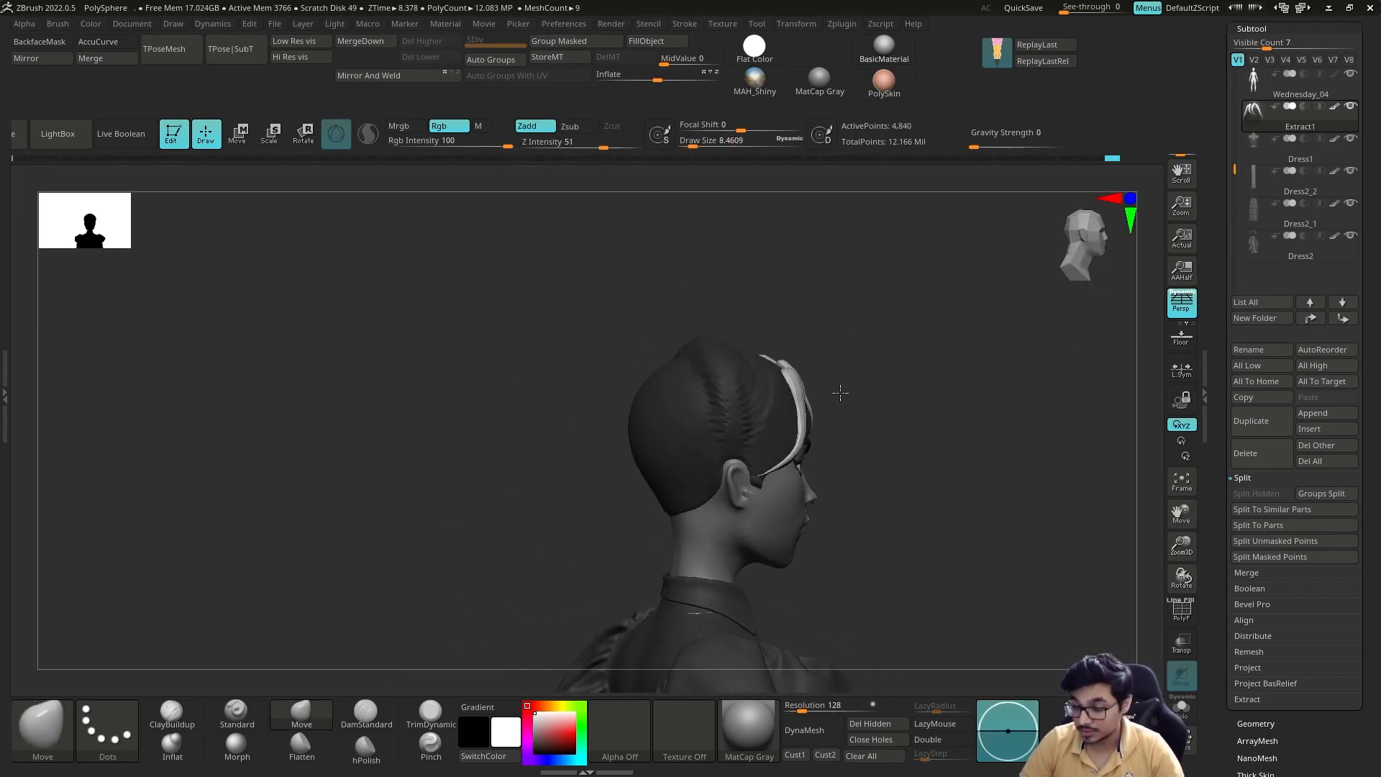
{"action": "left_click_drag", "start_coordinate": [496, 511], "coordinate": [454, 586]}
Step: Draw further fringe strands and long strands framing the face with the hair brush, undoing the last unwanted change
{"action": "key", "text": "b"}
{"action": "key", "text": "s"}
{"action": "left_click_drag", "start_coordinate": [835, 402], "coordinate": [827, 359]}
{"action": "left_click_drag", "start_coordinate": [705, 481], "coordinate": [683, 561]}
{"action": "left_click_drag", "start_coordinate": [856, 353], "coordinate": [770, 392]}
{"action": "left_click_drag", "start_coordinate": [792, 478], "coordinate": [853, 558]}
{"action": "mouse_move", "coordinate": [928, 410]}
{"action": "left_mouse_down"}
{"action": "mouse_move", "coordinate": [947, 355]}
{"action": "mouse_move", "coordinate": [862, 417]}
{"action": "mouse_move", "coordinate": [914, 453]}
{"action": "left_mouse_up"}
{"action": "left_click_drag", "start_coordinate": [826, 468], "coordinate": [845, 554]}
{"action": "left_click_drag", "start_coordinate": [863, 403], "coordinate": [935, 403]}
{"action": "left_click_drag", "start_coordinate": [774, 475], "coordinate": [784, 597]}
{"action": "mouse_move", "coordinate": [921, 402]}
{"action": "left_mouse_down"}
{"action": "mouse_move", "coordinate": [861, 386]}
{"action": "mouse_move", "coordinate": [856, 338]}
{"action": "left_mouse_up"}
{"action": "key", "text": "ctrl+z"}
{"action": "mouse_move", "coordinate": [967, 360]}
{"action": "left_mouse_down"}
{"action": "mouse_move", "coordinate": [916, 349]}
{"action": "mouse_move", "coordinate": [968, 360]}
{"action": "left_mouse_up"}
Step: Position the long side strands with the transform gizmo and reshape them so they hang beside the cheeks
{"action": "key", "text": "w"}
{"action": "key", "text": "q"}
{"action": "key", "text": "s"}
{"action": "left_click_drag", "start_coordinate": [688, 443], "coordinate": [690, 443]}
{"action": "left_click_drag", "start_coordinate": [864, 403], "coordinate": [917, 403]}
{"action": "left_click_drag", "start_coordinate": [614, 453], "coordinate": [601, 586]}
{"action": "mouse_move", "coordinate": [878, 396]}
{"action": "left_mouse_down"}
{"action": "mouse_move", "coordinate": [823, 391]}
{"action": "mouse_move", "coordinate": [935, 395]}
{"action": "left_mouse_up"}
{"action": "key", "text": "w"}
{"action": "left_click_drag", "start_coordinate": [697, 497], "coordinate": [707, 489]}
{"action": "mouse_move", "coordinate": [863, 403]}
{"action": "left_mouse_down"}
{"action": "mouse_move", "coordinate": [799, 403]}
{"action": "mouse_move", "coordinate": [917, 392]}
{"action": "left_mouse_up"}
{"action": "key", "text": "q"}
{"action": "key", "text": "s"}
{"action": "left_click_drag", "start_coordinate": [692, 443], "coordinate": [704, 445]}
{"action": "left_click_drag", "start_coordinate": [863, 402], "coordinate": [795, 402]}
Step: Refine the flow of the fringe and temple strands from the front and the side with the Move brush
{"action": "left_click_drag", "start_coordinate": [929, 388], "coordinate": [844, 398]}
{"action": "left_click_drag", "start_coordinate": [885, 472], "coordinate": [777, 319], "text": "ctrl"}
{"action": "left_click", "coordinate": [885, 345], "text": "ctrl"}
{"action": "key", "text": "s"}
{"action": "left_click_drag", "start_coordinate": [858, 441], "coordinate": [851, 441]}
{"action": "mouse_move", "coordinate": [892, 382]}
{"action": "left_mouse_down", "text": "alt"}
{"action": "mouse_move", "coordinate": [852, 453]}
{"action": "mouse_move", "coordinate": [878, 389]}
{"action": "mouse_move", "coordinate": [912, 358]}
{"action": "mouse_move", "coordinate": [852, 409]}
{"action": "left_mouse_up", "text": "alt"}
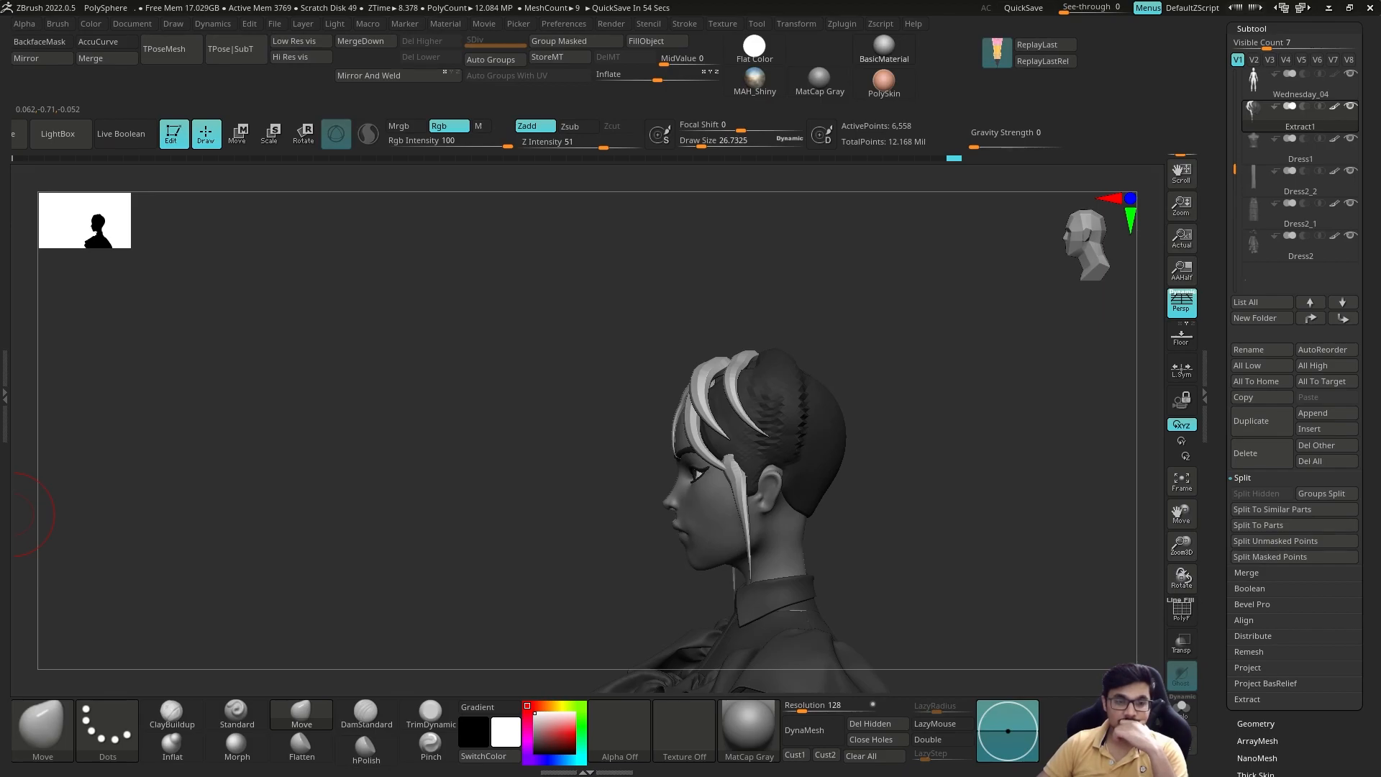
Step: Build up the back of the hair cap with ClayBuildup and pull it outward above the nape with Move
{"action": "left_click", "coordinate": [172, 714]}
{"action": "mouse_move", "coordinate": [989, 432]}
{"action": "left_mouse_down"}
{"action": "mouse_move", "coordinate": [900, 438]}
{"action": "mouse_move", "coordinate": [985, 432]}
{"action": "left_mouse_up"}
{"action": "left_click_drag", "start_coordinate": [817, 487], "coordinate": [845, 475]}
{"action": "mouse_move", "coordinate": [1007, 420]}
{"action": "left_mouse_down"}
{"action": "mouse_move", "coordinate": [921, 417]}
{"action": "mouse_move", "coordinate": [1007, 421]}
{"action": "left_mouse_up"}
{"action": "left_click", "coordinate": [302, 714]}
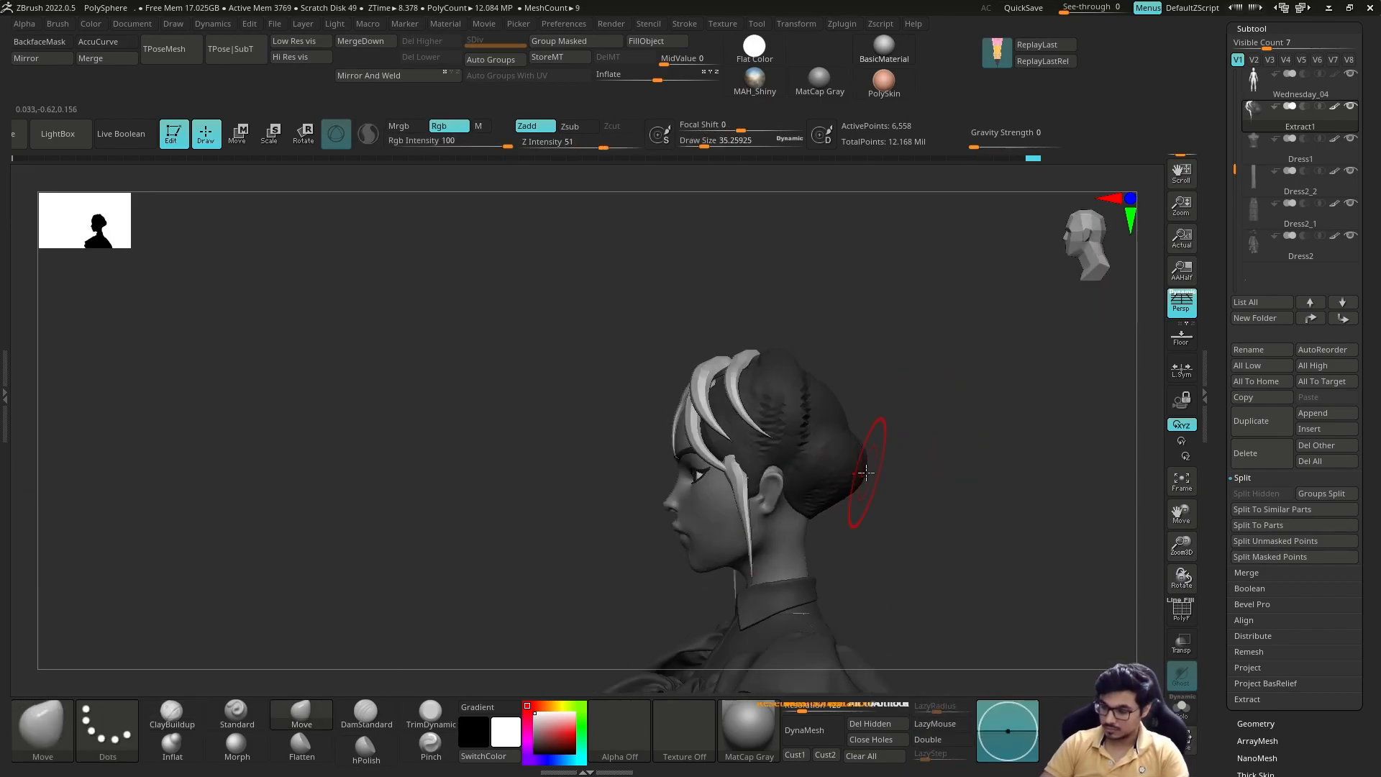
{"action": "left_click_drag", "start_coordinate": [863, 449], "coordinate": [749, 446]}
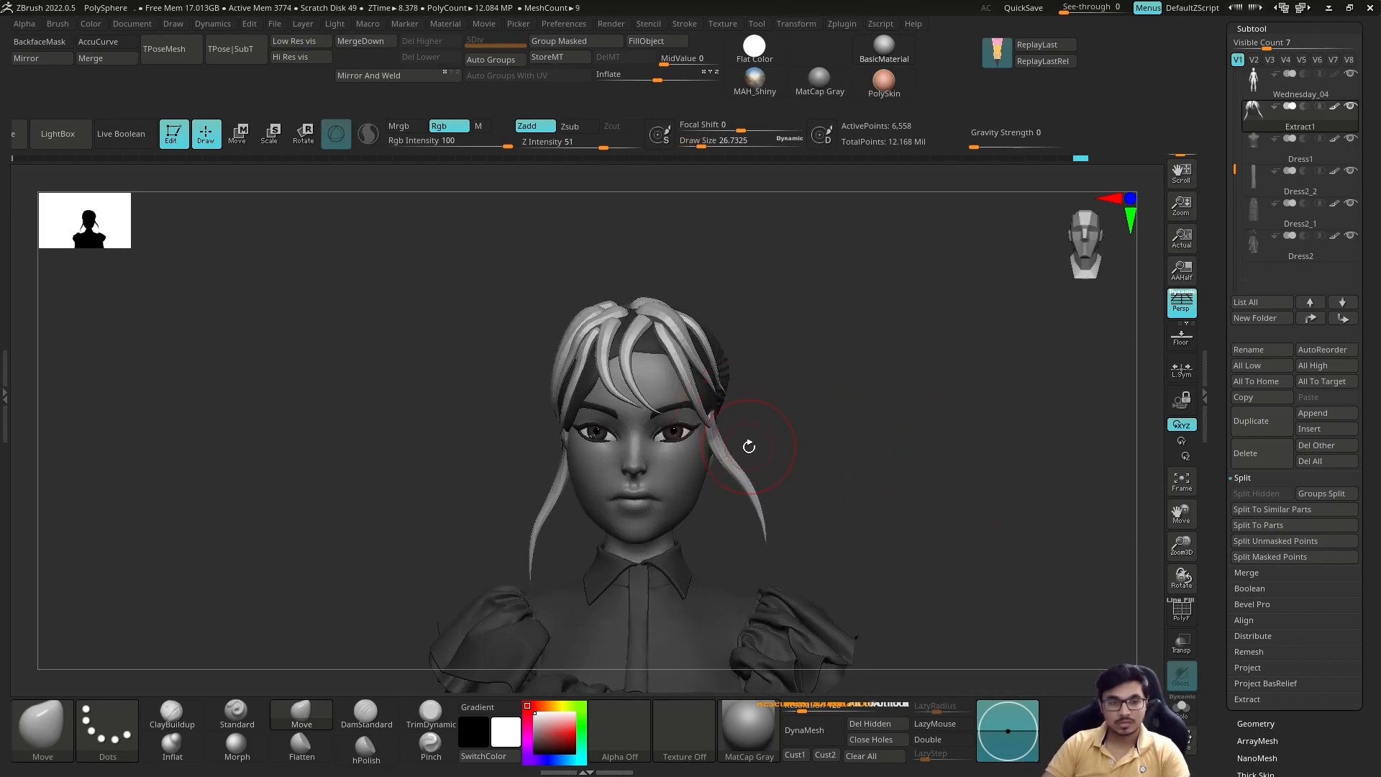
Step: Reshape the strands and widen the sides of the hair silhouette around the head with the Move brush
{"action": "mouse_move", "coordinate": [799, 338]}
{"action": "left_mouse_down", "text": "alt"}
{"action": "mouse_move", "coordinate": [727, 403]}
{"action": "mouse_move", "coordinate": [764, 435]}
{"action": "mouse_move", "coordinate": [734, 439]}
{"action": "left_mouse_up", "text": "alt"}
{"action": "left_click_drag", "start_coordinate": [696, 371], "coordinate": [701, 366]}
{"action": "key", "text": "s"}
{"action": "left_click_drag", "start_coordinate": [914, 424], "coordinate": [766, 459]}
{"action": "left_click_drag", "start_coordinate": [791, 431], "coordinate": [964, 428]}
{"action": "mouse_move", "coordinate": [798, 461]}
{"action": "left_mouse_down", "text": "alt"}
{"action": "mouse_move", "coordinate": [762, 423]}
{"action": "mouse_move", "coordinate": [723, 413]}
{"action": "left_mouse_up", "text": "alt"}
Step: Fill the hair strands with a dark colour matching the hair cap
{"action": "key", "text": "c"}
{"action": "left_click", "coordinate": [646, 41]}
{"action": "left_click_drag", "start_coordinate": [849, 460], "coordinate": [719, 461]}
{"action": "left_click", "coordinate": [534, 713]}
{"action": "left_click_drag", "start_coordinate": [877, 461], "coordinate": [921, 431], "text": "alt"}
{"action": "left_click_drag", "start_coordinate": [792, 446], "coordinate": [928, 464]}
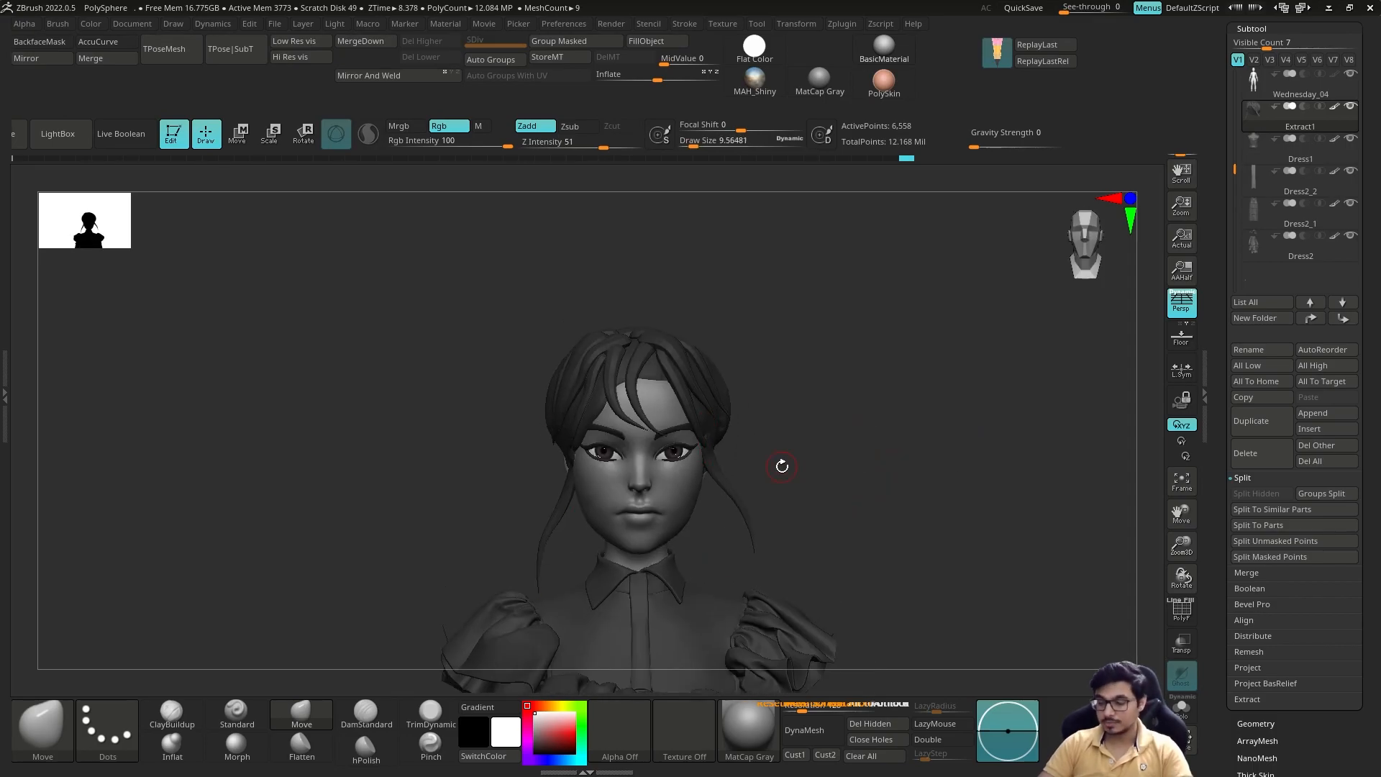
Step: Adjust the individual fringe strands over the forehead with Move and Move Topological
{"action": "mouse_move", "coordinate": [935, 388]}
{"action": "left_mouse_down"}
{"action": "mouse_move", "coordinate": [879, 370]}
{"action": "mouse_move", "coordinate": [928, 389]}
{"action": "left_mouse_up"}
{"action": "left_click_drag", "start_coordinate": [820, 403], "coordinate": [645, 400], "text": "alt"}
{"action": "left_click_drag", "start_coordinate": [890, 392], "coordinate": [775, 407]}
{"action": "mouse_move", "coordinate": [750, 515]}
{"action": "left_mouse_down"}
{"action": "mouse_move", "coordinate": [790, 391]}
{"action": "mouse_move", "coordinate": [727, 380]}
{"action": "mouse_move", "coordinate": [730, 439]}
{"action": "mouse_move", "coordinate": [691, 346]}
{"action": "mouse_move", "coordinate": [675, 407]}
{"action": "mouse_move", "coordinate": [640, 352]}
{"action": "mouse_move", "coordinate": [761, 401]}
{"action": "left_mouse_up"}
{"action": "key", "text": "b"}
{"action": "key", "text": "m"}
{"action": "key", "text": "t"}
{"action": "key", "text": "s"}
{"action": "mouse_move", "coordinate": [770, 403]}
{"action": "left_mouse_down"}
{"action": "mouse_move", "coordinate": [691, 409]}
{"action": "mouse_move", "coordinate": [755, 425]}
{"action": "mouse_move", "coordinate": [741, 475]}
{"action": "left_mouse_up"}
{"action": "left_click_drag", "start_coordinate": [645, 407], "coordinate": [657, 425]}
{"action": "mouse_move", "coordinate": [697, 349]}
{"action": "left_mouse_down"}
{"action": "mouse_move", "coordinate": [737, 352]}
{"action": "mouse_move", "coordinate": [711, 442]}
{"action": "mouse_move", "coordinate": [620, 402]}
{"action": "left_mouse_up"}
Step: Reposition the outer fringe and temple strands with Move Topological so they follow the side of the head
{"action": "key", "text": "b"}
{"action": "key", "text": "m"}
{"action": "key", "text": "t"}
{"action": "left_click_drag", "start_coordinate": [554, 477], "coordinate": [563, 467]}
{"action": "mouse_move", "coordinate": [403, 461]}
{"action": "left_mouse_down", "text": "shift"}
{"action": "mouse_move", "coordinate": [530, 461]}
{"action": "mouse_move", "coordinate": [565, 439]}
{"action": "left_mouse_up", "text": "shift"}
{"action": "left_click_drag", "start_coordinate": [763, 410], "coordinate": [633, 425], "text": "shift"}
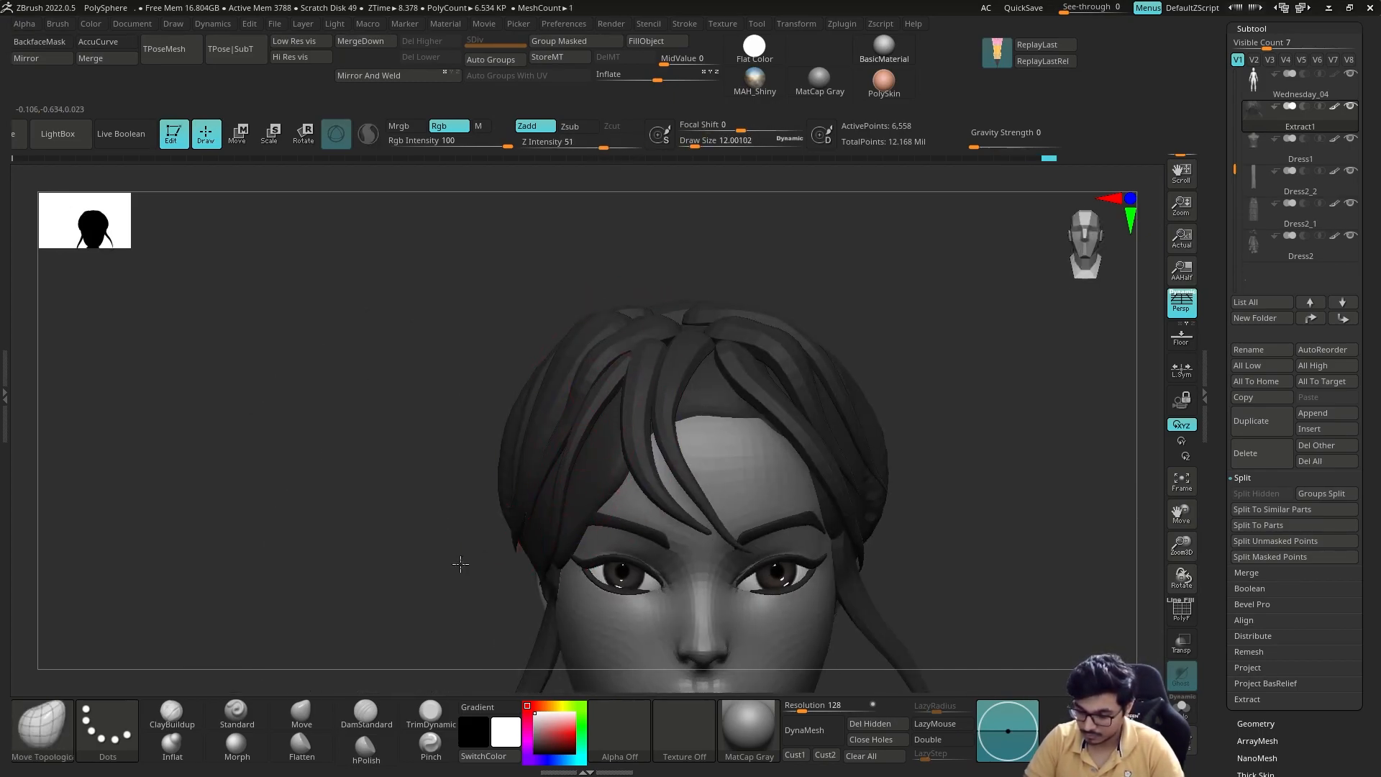
{"action": "left_click_drag", "start_coordinate": [480, 558], "coordinate": [455, 470]}
Step: Thicken the temple strands with the Inflate brush and place a strand there with the transform gizmo
{"action": "key", "text": "b"}
{"action": "key", "text": "i"}
{"action": "key", "text": "n"}
{"action": "left_click_drag", "start_coordinate": [467, 535], "coordinate": [453, 569], "text": "shift"}
{"action": "mouse_move", "coordinate": [720, 403]}
{"action": "left_mouse_down"}
{"action": "mouse_move", "coordinate": [641, 361]}
{"action": "mouse_move", "coordinate": [734, 367]}
{"action": "left_mouse_up"}
{"action": "key", "text": "w"}
{"action": "left_click_drag", "start_coordinate": [537, 420], "coordinate": [552, 409], "text": "ctrl"}
{"action": "key", "text": "q"}
{"action": "left_click_drag", "start_coordinate": [512, 553], "coordinate": [503, 562]}
Step: Refine the spacing and curvature of the fringe strands around the brows with a resized brush
{"action": "right_click_drag", "start_coordinate": [533, 460], "coordinate": [703, 398]}
{"action": "left_click_drag", "start_coordinate": [612, 496], "coordinate": [625, 504]}
{"action": "right_click_drag", "start_coordinate": [633, 512], "coordinate": [547, 475]}
{"action": "key", "text": "s"}
{"action": "left_click_drag", "start_coordinate": [658, 508], "coordinate": [647, 508]}
{"action": "mouse_move", "coordinate": [755, 417]}
{"action": "right_mouse_down"}
{"action": "mouse_move", "coordinate": [669, 376]}
{"action": "mouse_move", "coordinate": [762, 372]}
{"action": "right_mouse_up"}
{"action": "key", "text": "s"}
{"action": "left_click_drag", "start_coordinate": [822, 370], "coordinate": [809, 370]}
Step: Hide the strands, then build up and smooth the hair cap's front edge and parting with ClayBuildup
{"action": "key", "text": "b"}
{"action": "key", "text": "c"}
{"action": "key", "text": "b"}
{"action": "left_click_drag", "start_coordinate": [654, 410], "coordinate": [667, 418]}
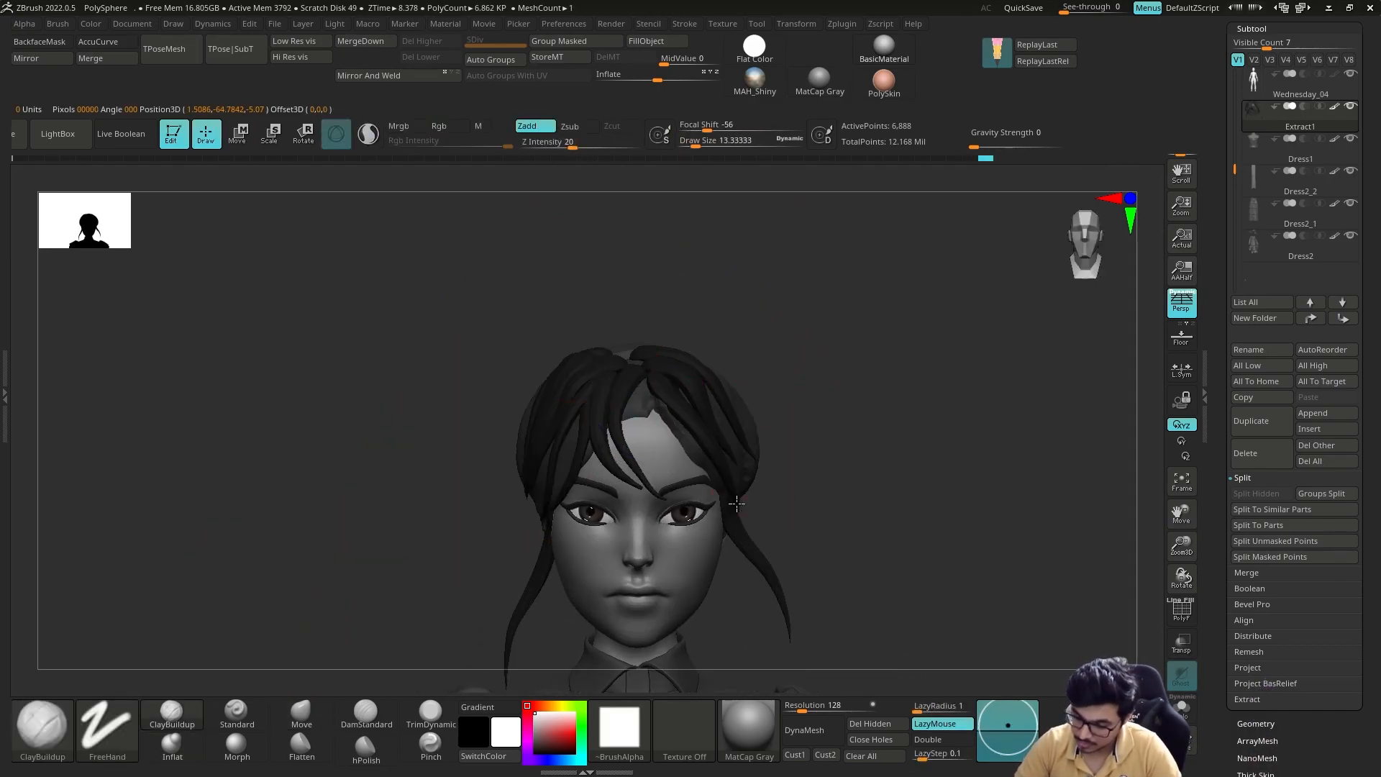
{"action": "right_click_drag", "start_coordinate": [698, 453], "coordinate": [720, 431]}
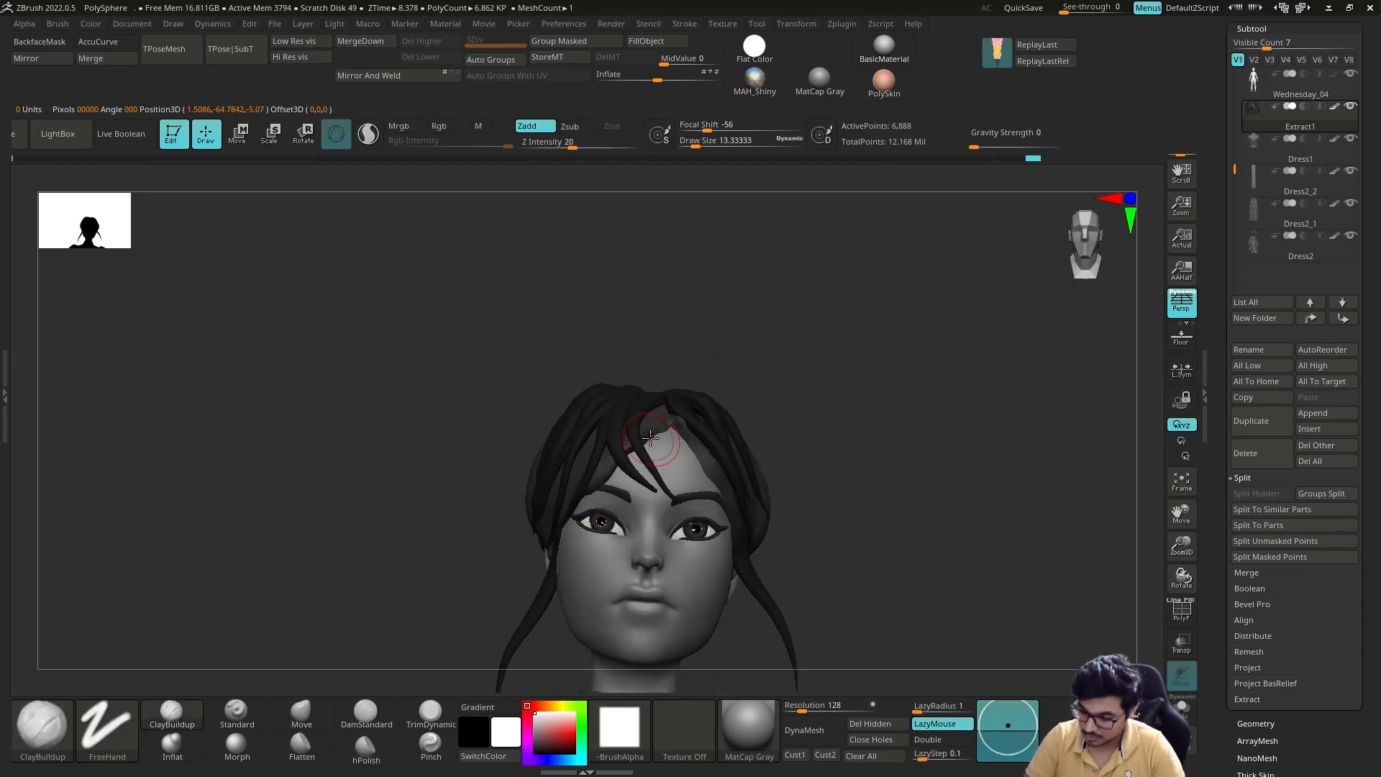
{"action": "mouse_move", "coordinate": [648, 403]}
{"action": "right_mouse_down"}
{"action": "mouse_move", "coordinate": [741, 364]}
{"action": "mouse_move", "coordinate": [599, 465]}
{"action": "right_mouse_up"}
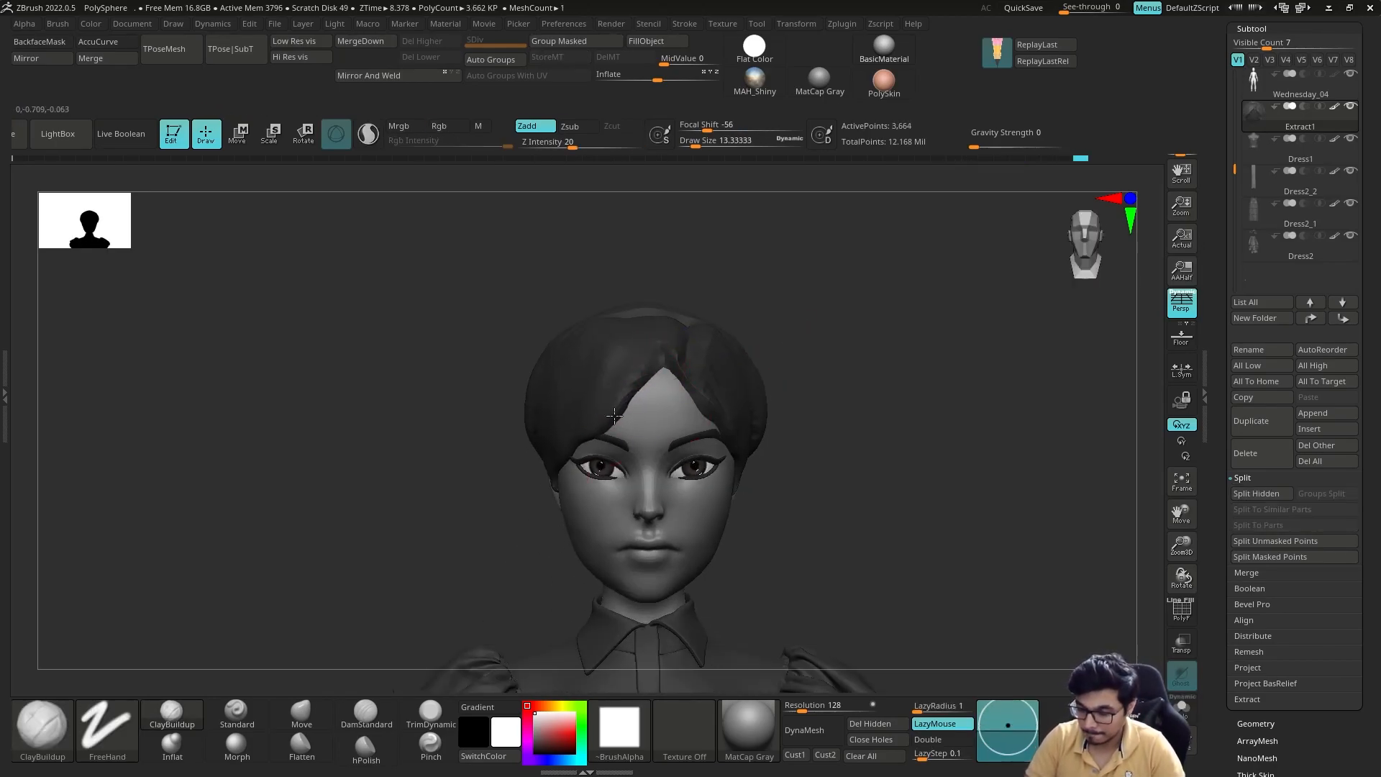
{"action": "right_click_drag", "start_coordinate": [654, 382], "coordinate": [656, 461]}
{"action": "left_click_drag", "start_coordinate": [656, 461], "coordinate": [709, 418], "text": "shift"}
{"action": "right_click_drag", "start_coordinate": [765, 348], "coordinate": [653, 392]}
Step: Adjust the cap's hairline with Move and split the strands and hair cap into separate subtools
{"action": "key", "text": "b"}
{"action": "key", "text": "m"}
{"action": "key", "text": "v"}
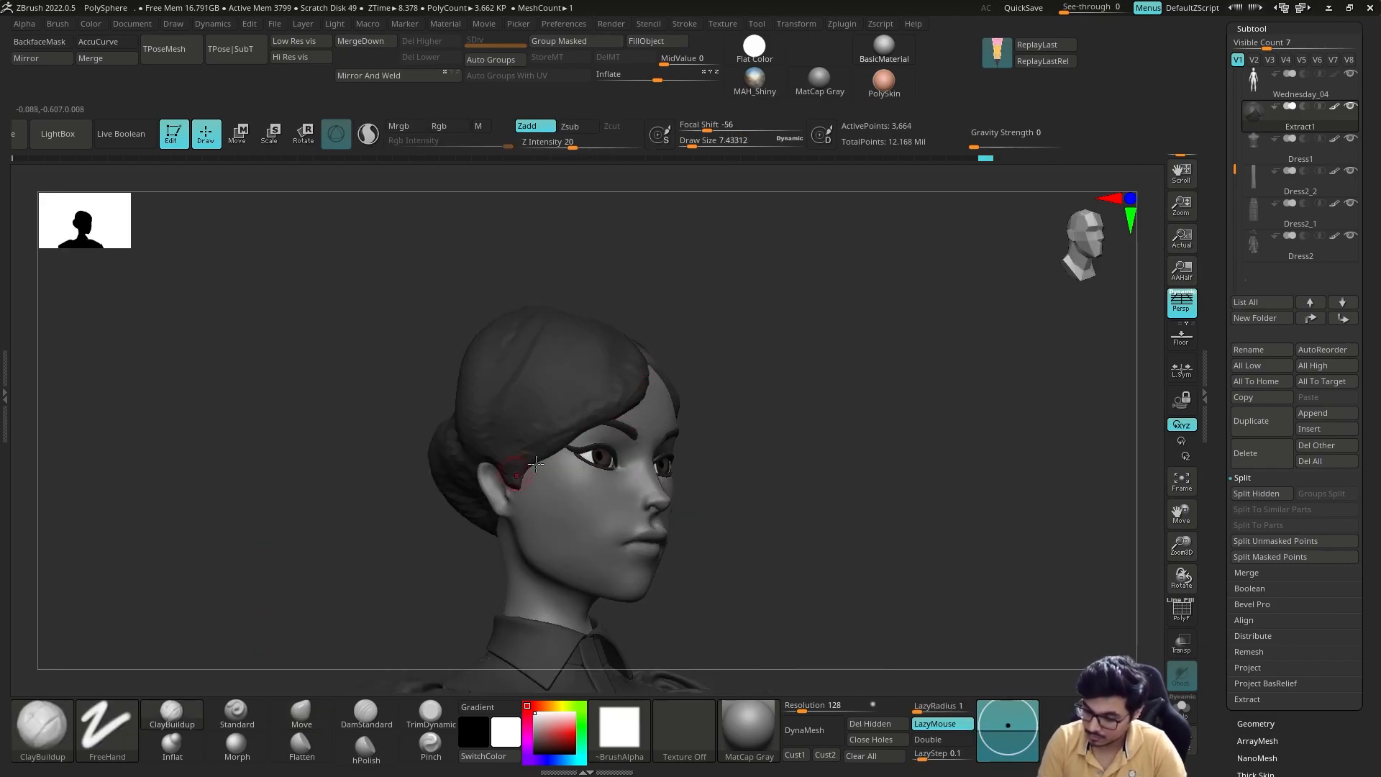
{"action": "right_click_drag", "start_coordinate": [633, 389], "coordinate": [666, 381]}
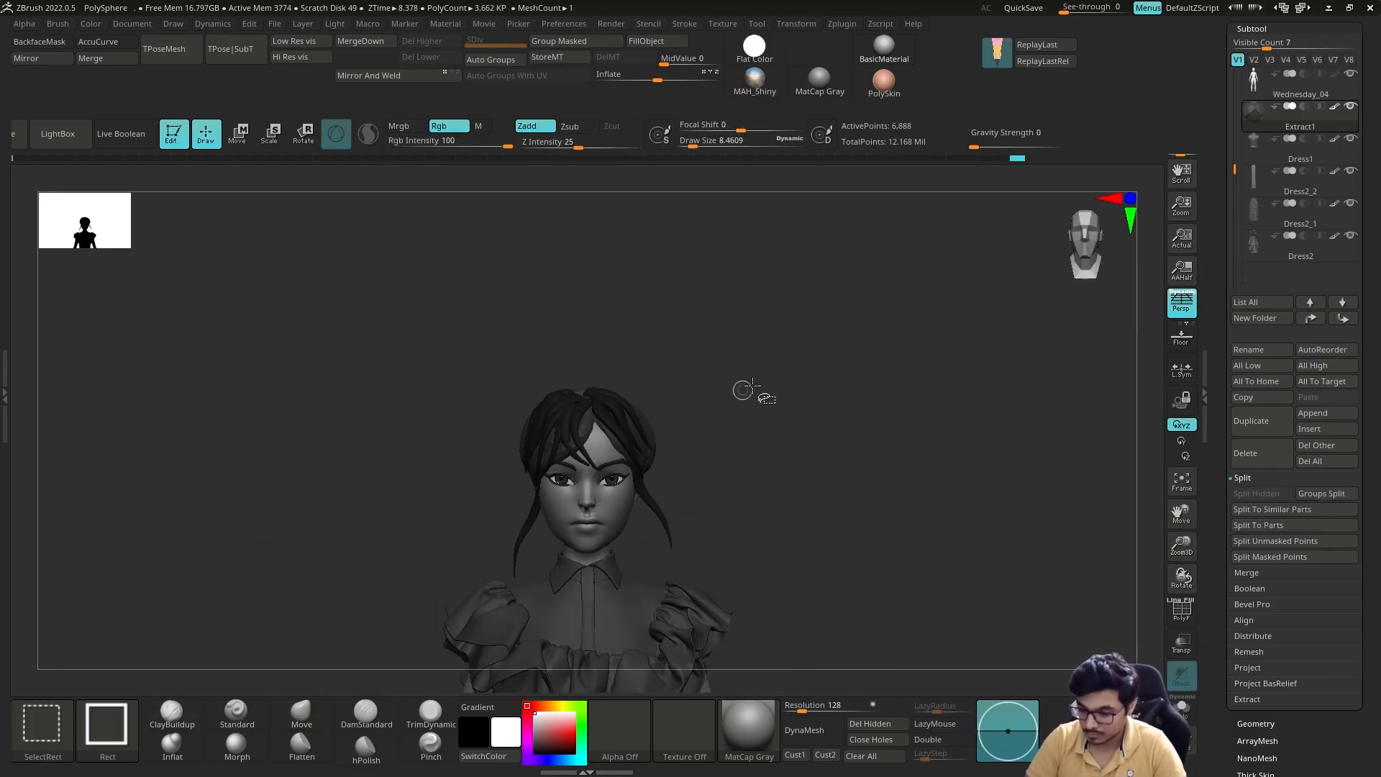
{"action": "right_click_drag", "start_coordinate": [743, 388], "coordinate": [682, 373]}
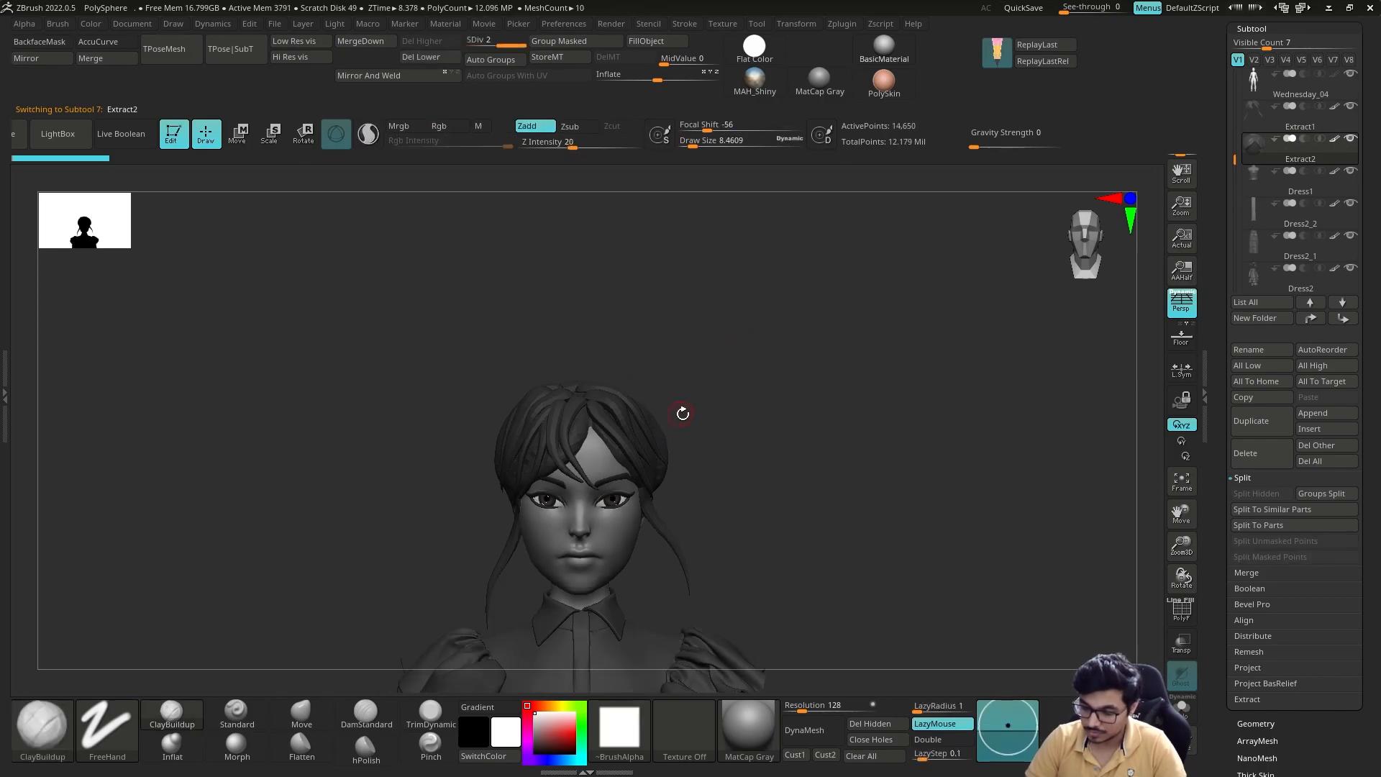
{"action": "right_click_drag", "start_coordinate": [682, 410], "coordinate": [744, 460]}
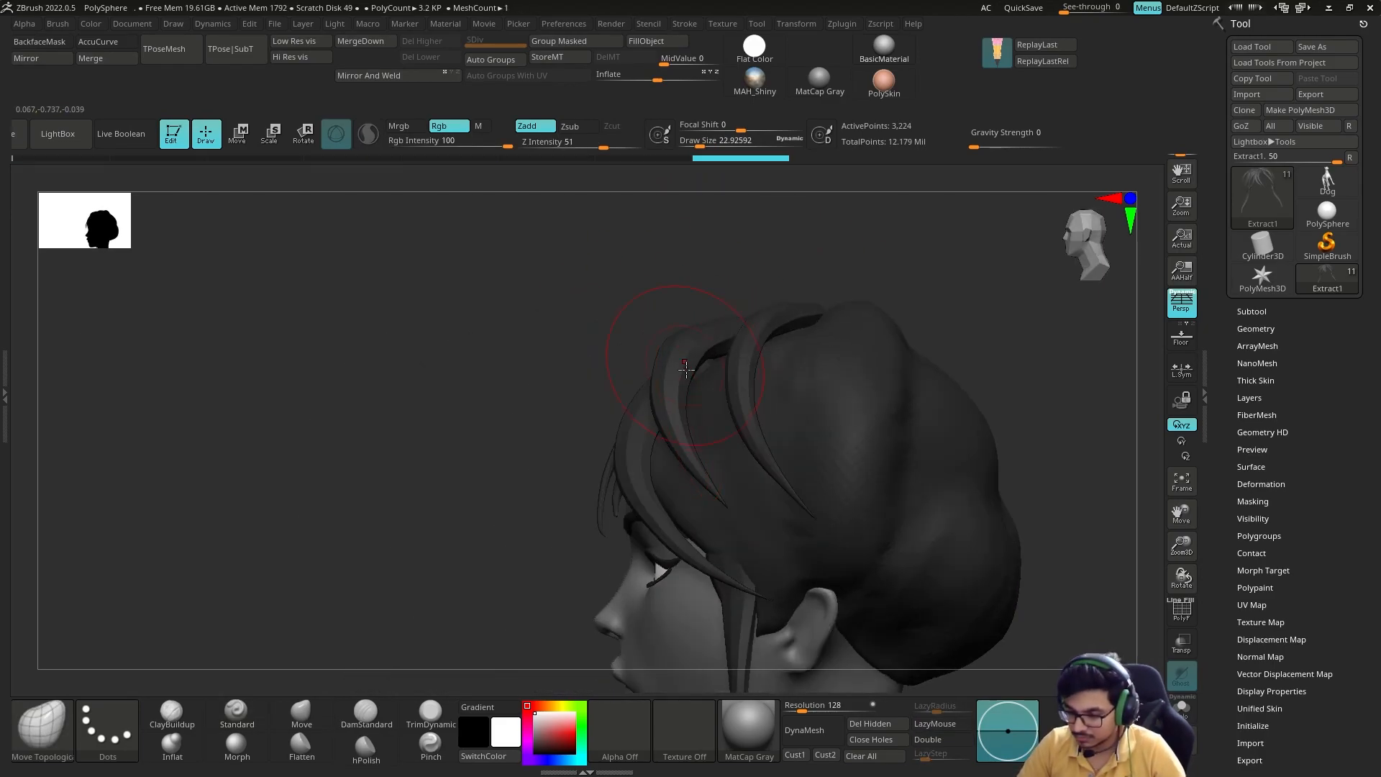
Step: Adjust the side strands with Move Topological and smooth the isolated, subdivided hair cap around its parting
{"action": "mouse_move", "coordinate": [686, 369]}
{"action": "right_mouse_down"}
{"action": "mouse_move", "coordinate": [752, 287]}
{"action": "mouse_move", "coordinate": [628, 425]}
{"action": "right_mouse_up"}
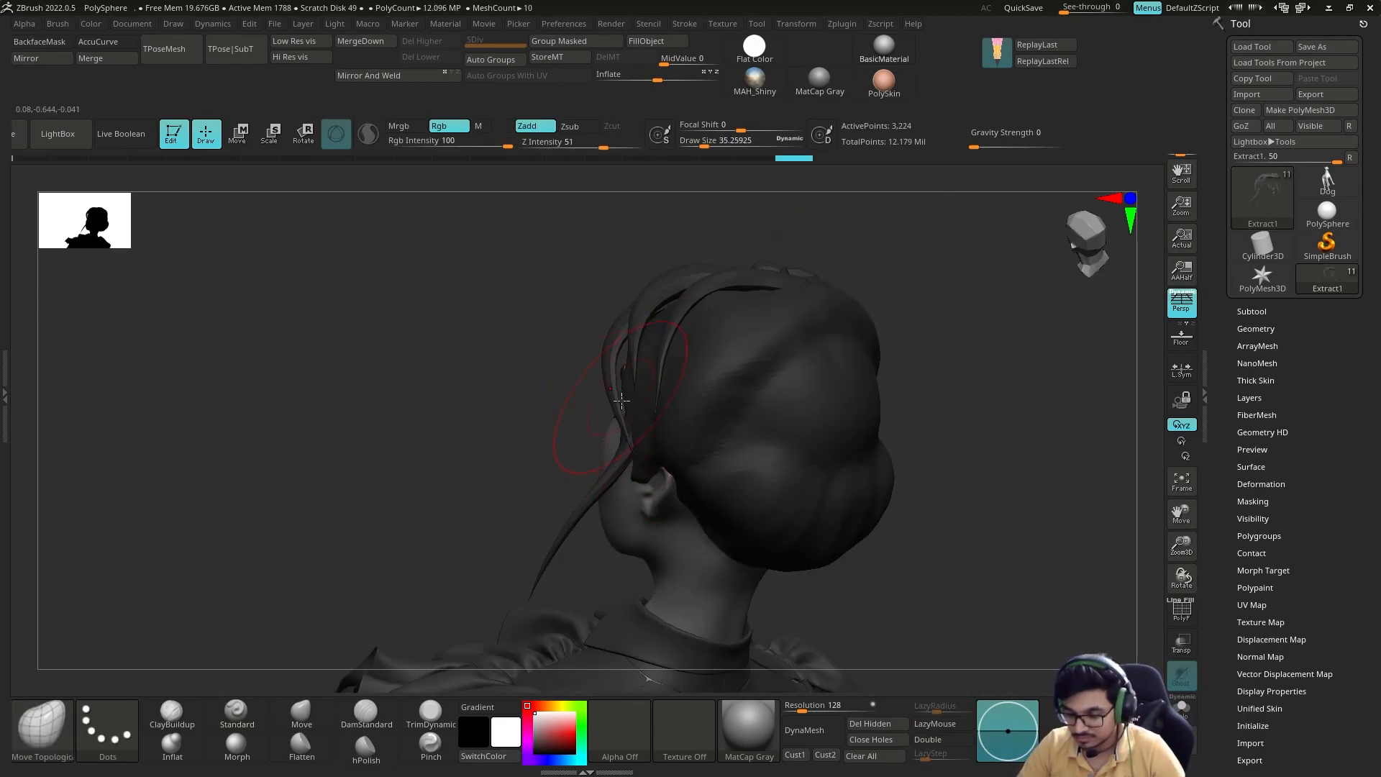
{"action": "key", "text": "s"}
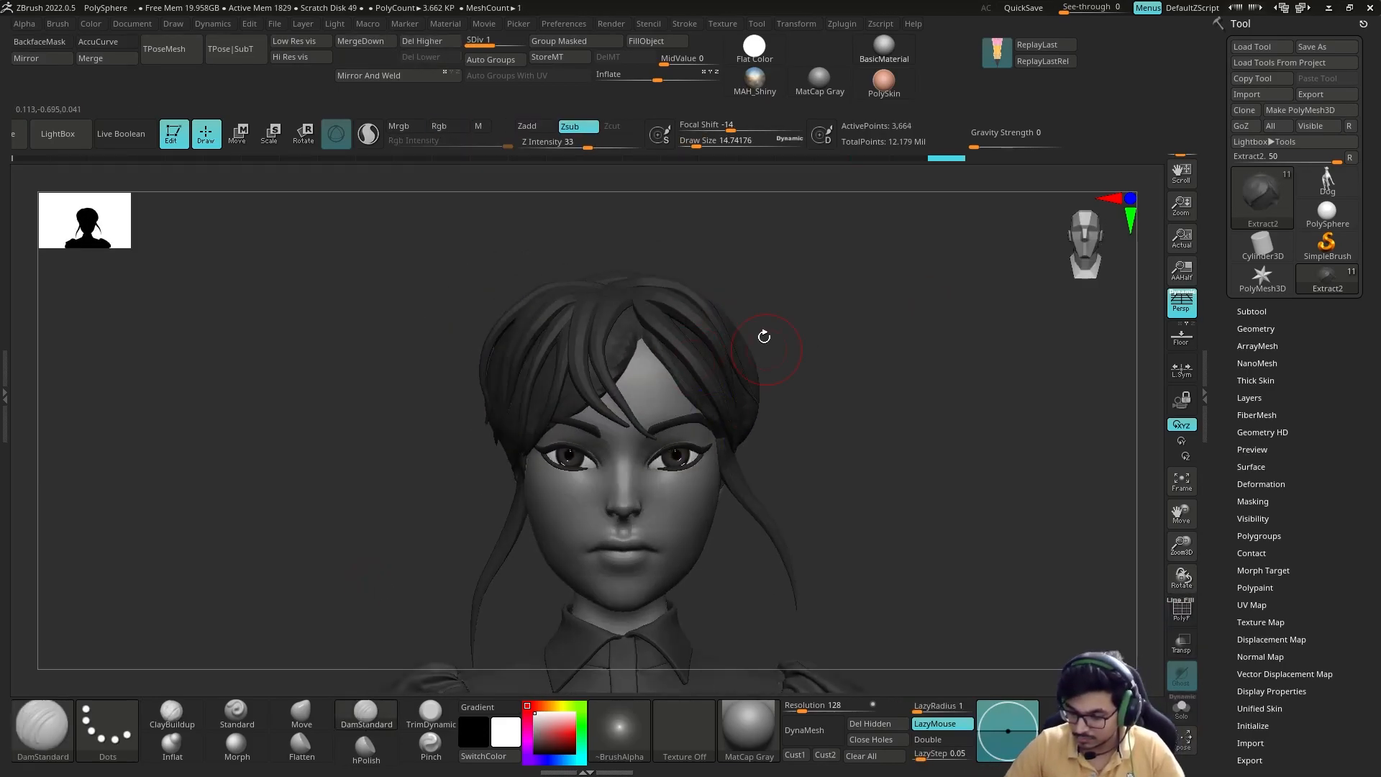
{"action": "key", "text": "b"}
{"action": "key", "text": "m"}
{"action": "key", "text": "t"}
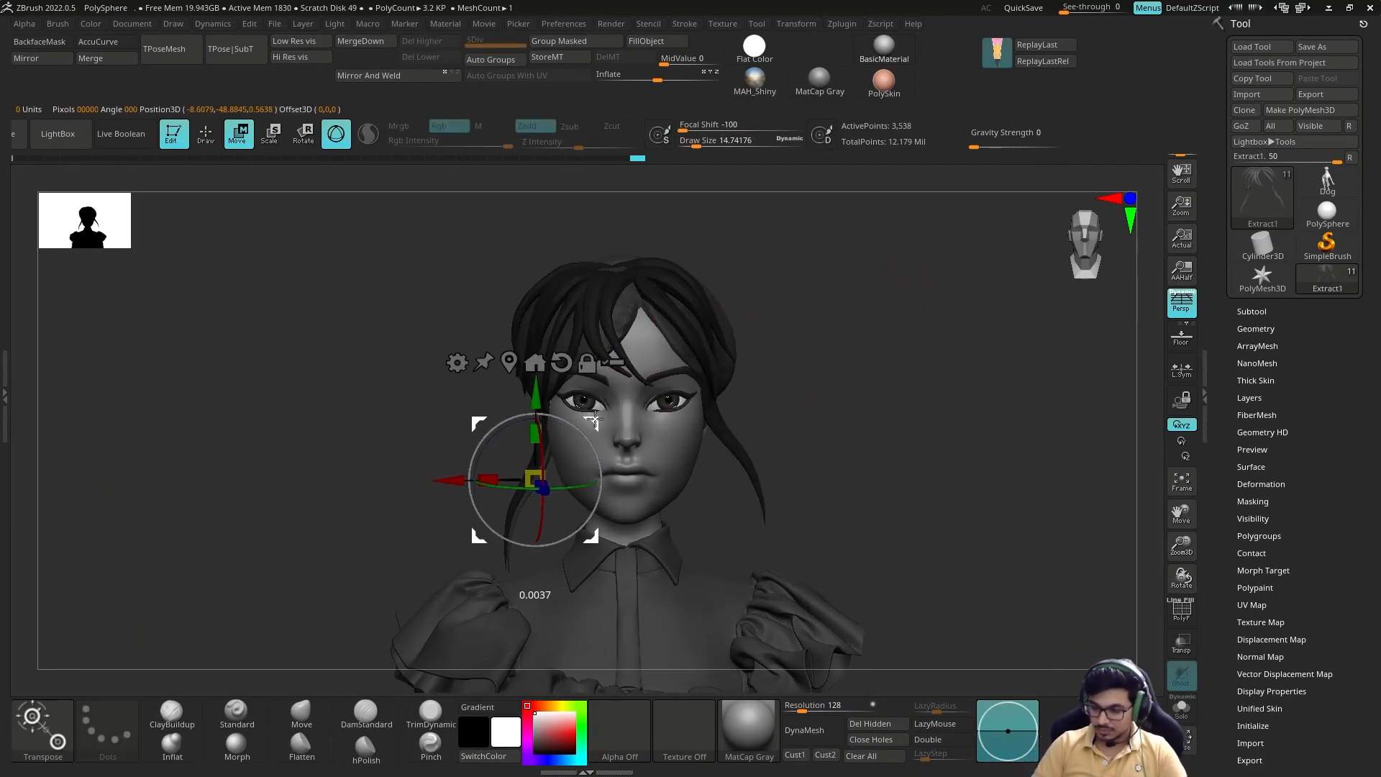
Step: Add a second side strand beside the cheek, position it with the gizmo and thicken it with Inflate
{"action": "left_click_drag", "start_coordinate": [533, 456], "coordinate": [561, 498], "text": "shift"}
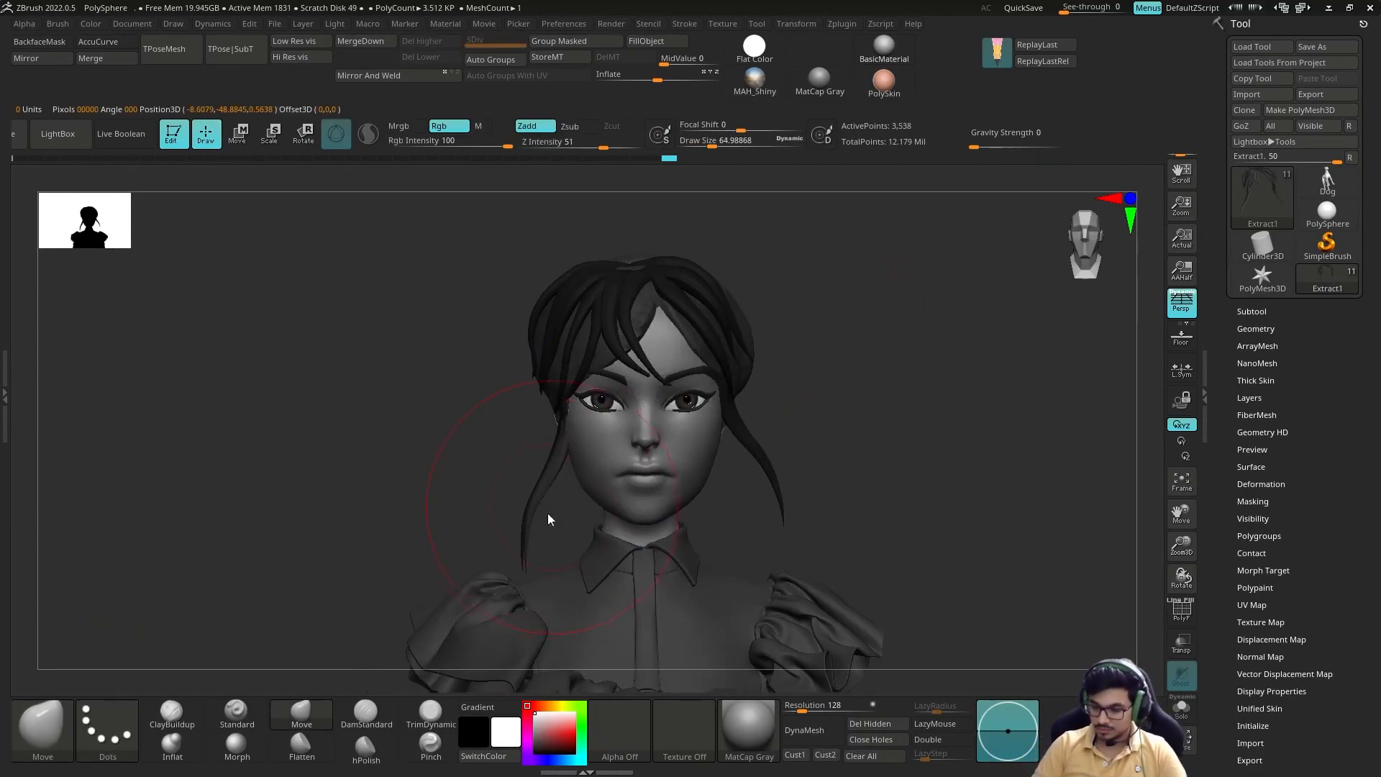
{"action": "key", "text": "w"}
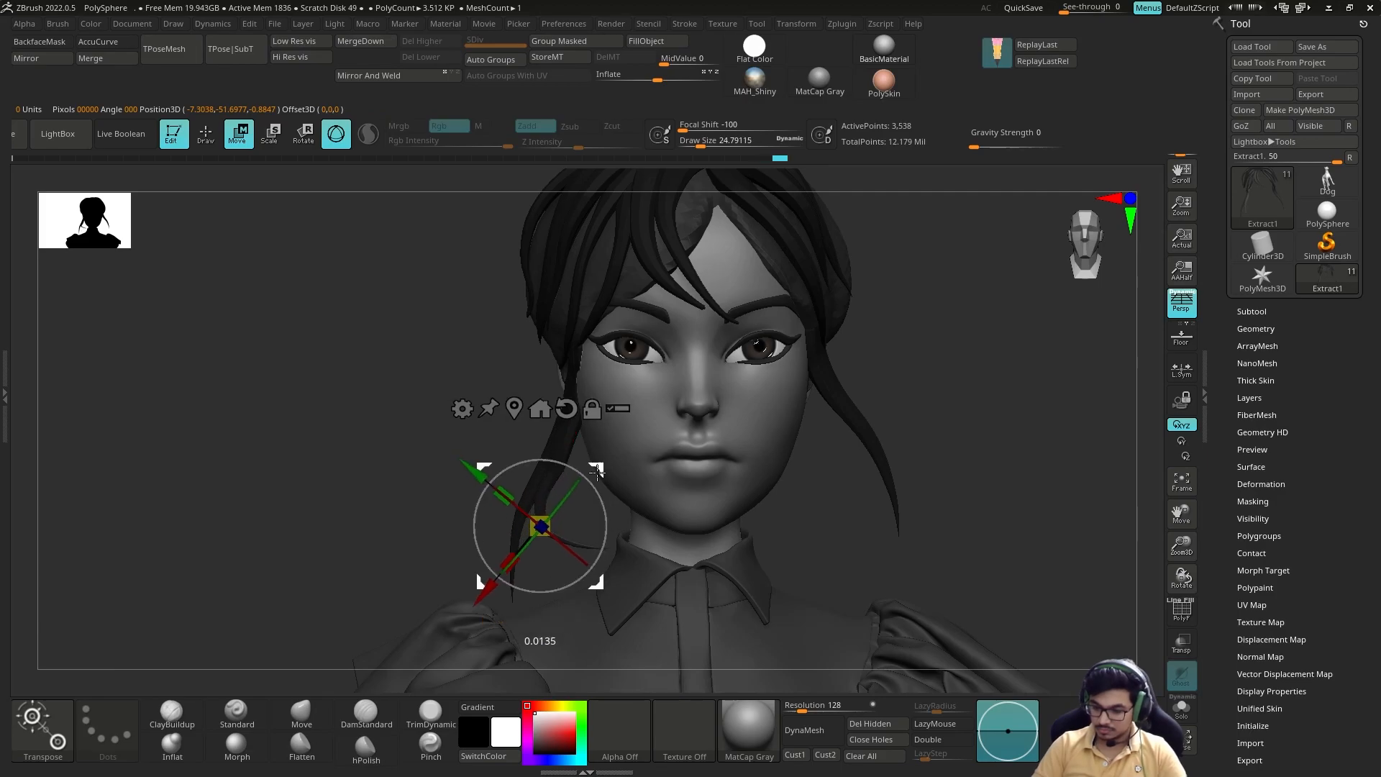
{"action": "key", "text": "q"}
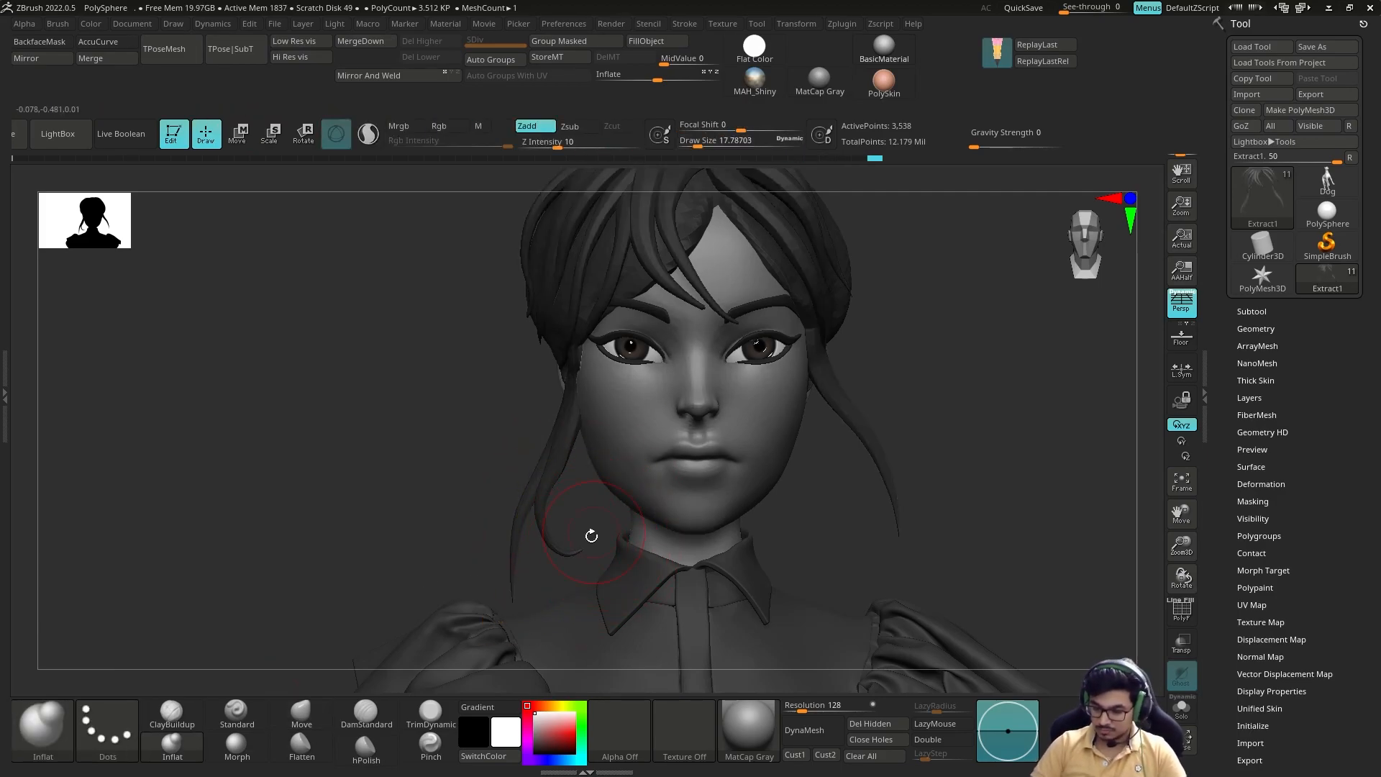
{"action": "key", "text": "s"}
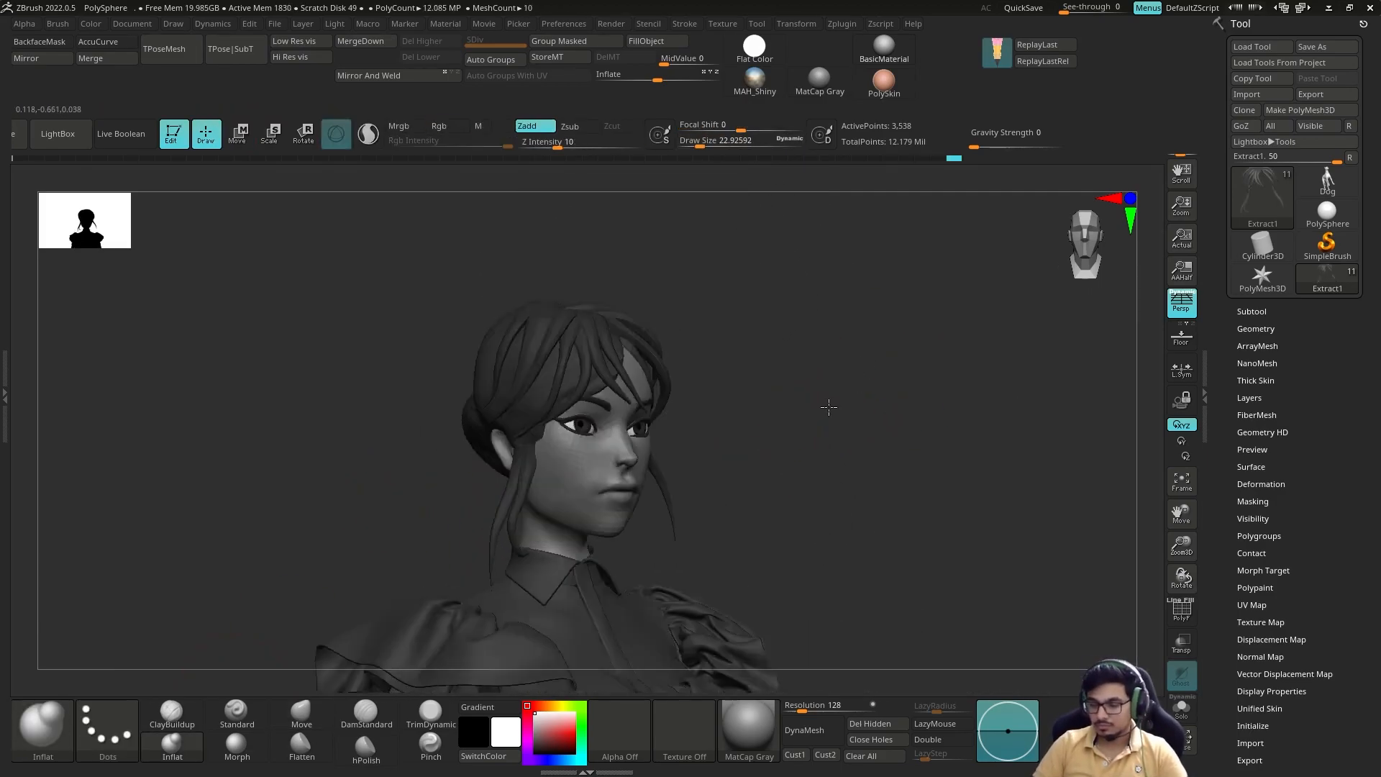
Step: Refine the new curled side strand with Move Topological and smooth its bend beside the jaw
{"action": "key", "text": "b"}
{"action": "key", "text": "m"}
{"action": "key", "text": "t"}
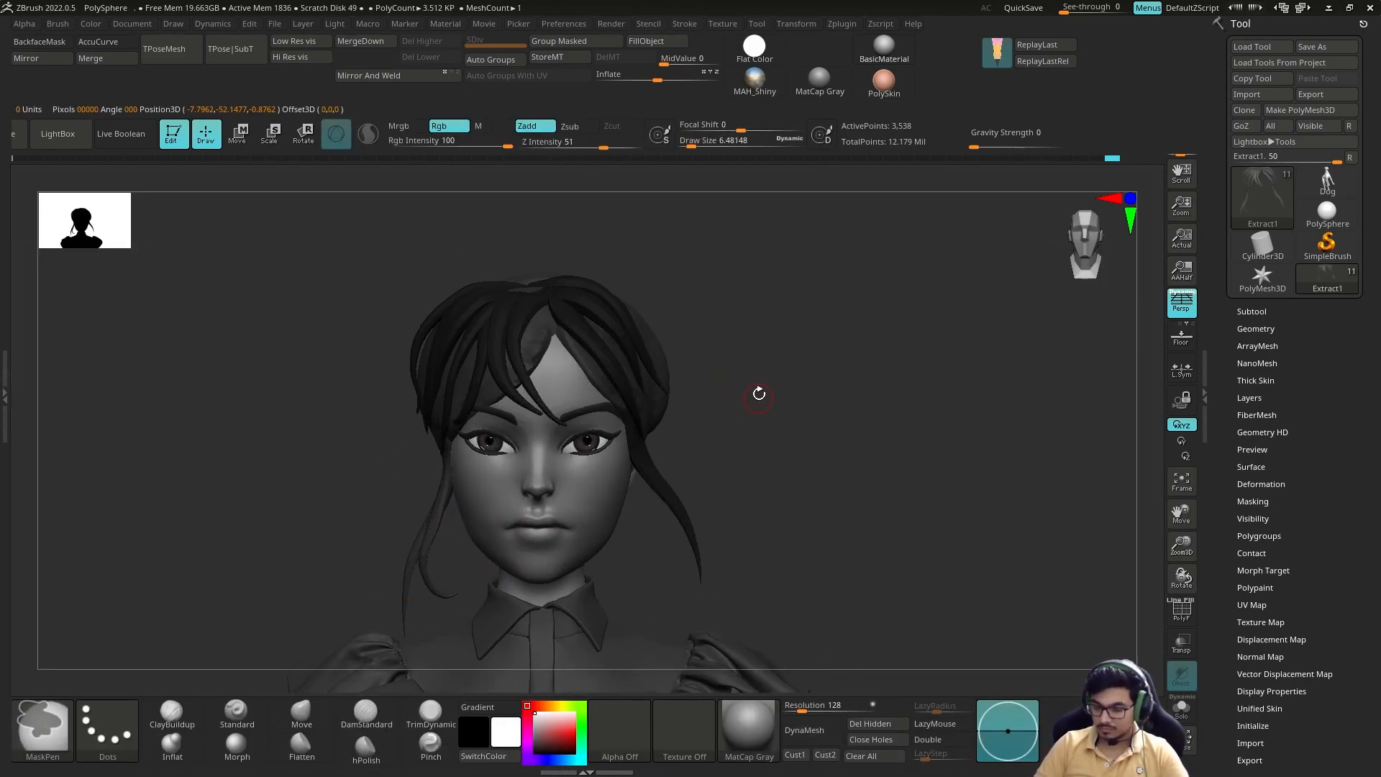
{"action": "key", "text": "ctrl+shift"}
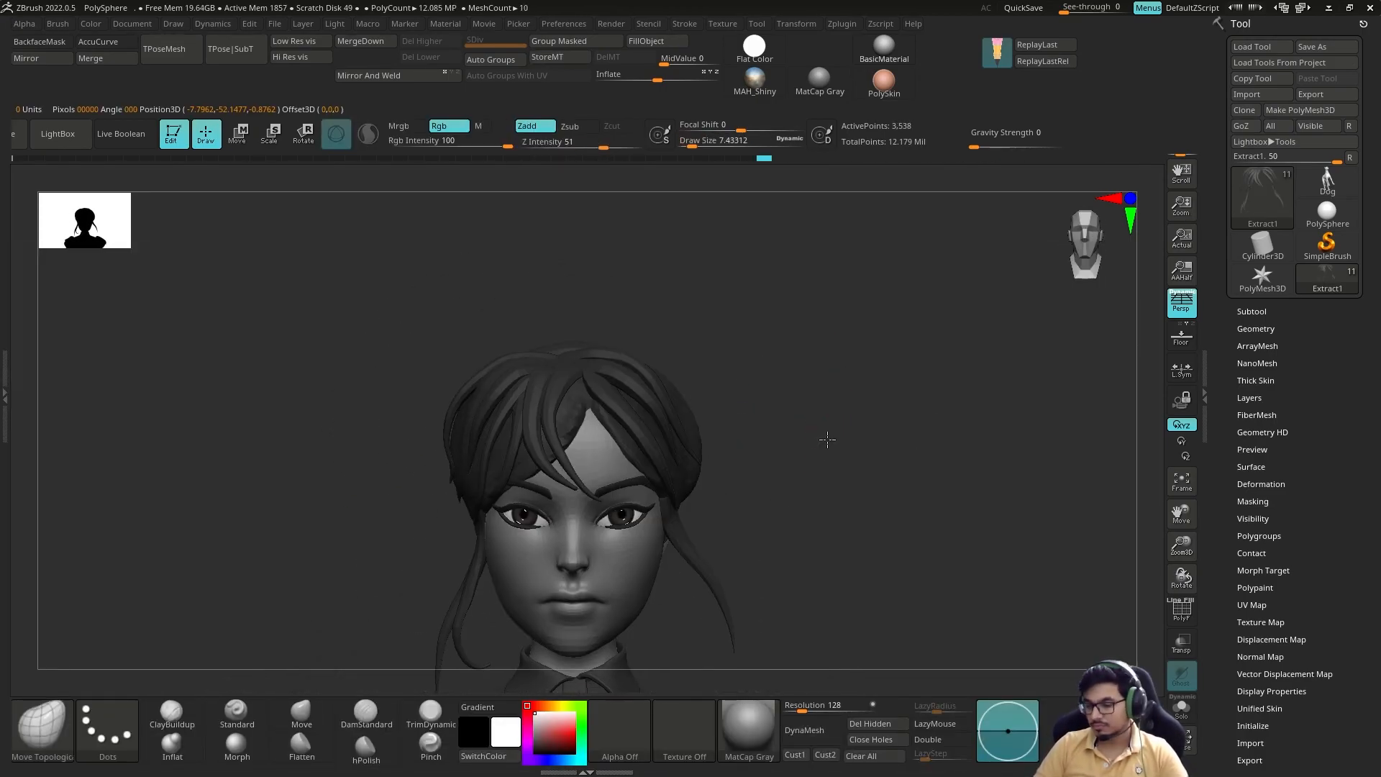
{"action": "left_click_drag", "start_coordinate": [823, 441], "coordinate": [723, 461]}
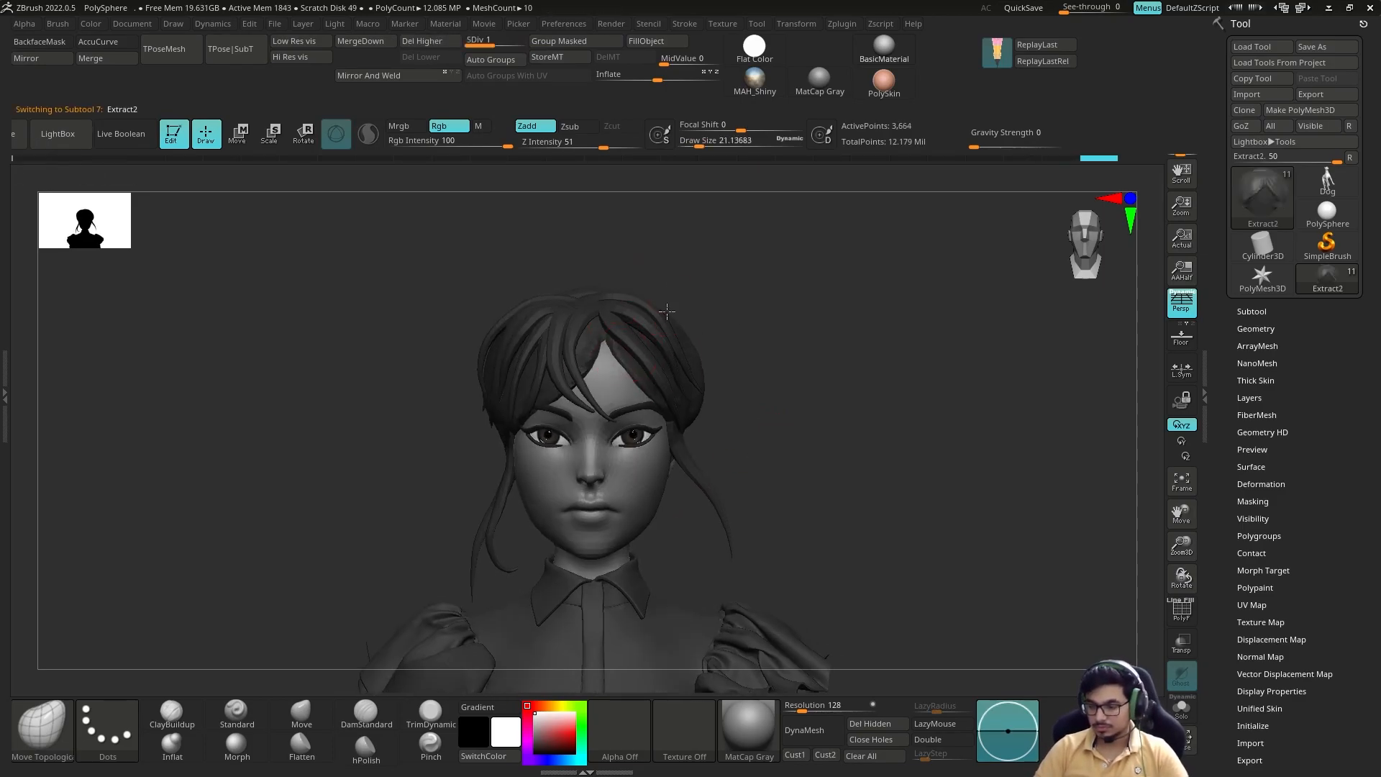
Step: Adjust the hair cap's outline with the Move brush and build up its surface with ClayBuildup
{"action": "key", "text": "b"}
{"action": "key", "text": "m"}
{"action": "key", "text": "v"}
{"action": "mouse_move", "coordinate": [777, 439]}
{"action": "left_mouse_down"}
{"action": "mouse_move", "coordinate": [849, 442]}
{"action": "mouse_move", "coordinate": [777, 428]}
{"action": "left_mouse_up"}
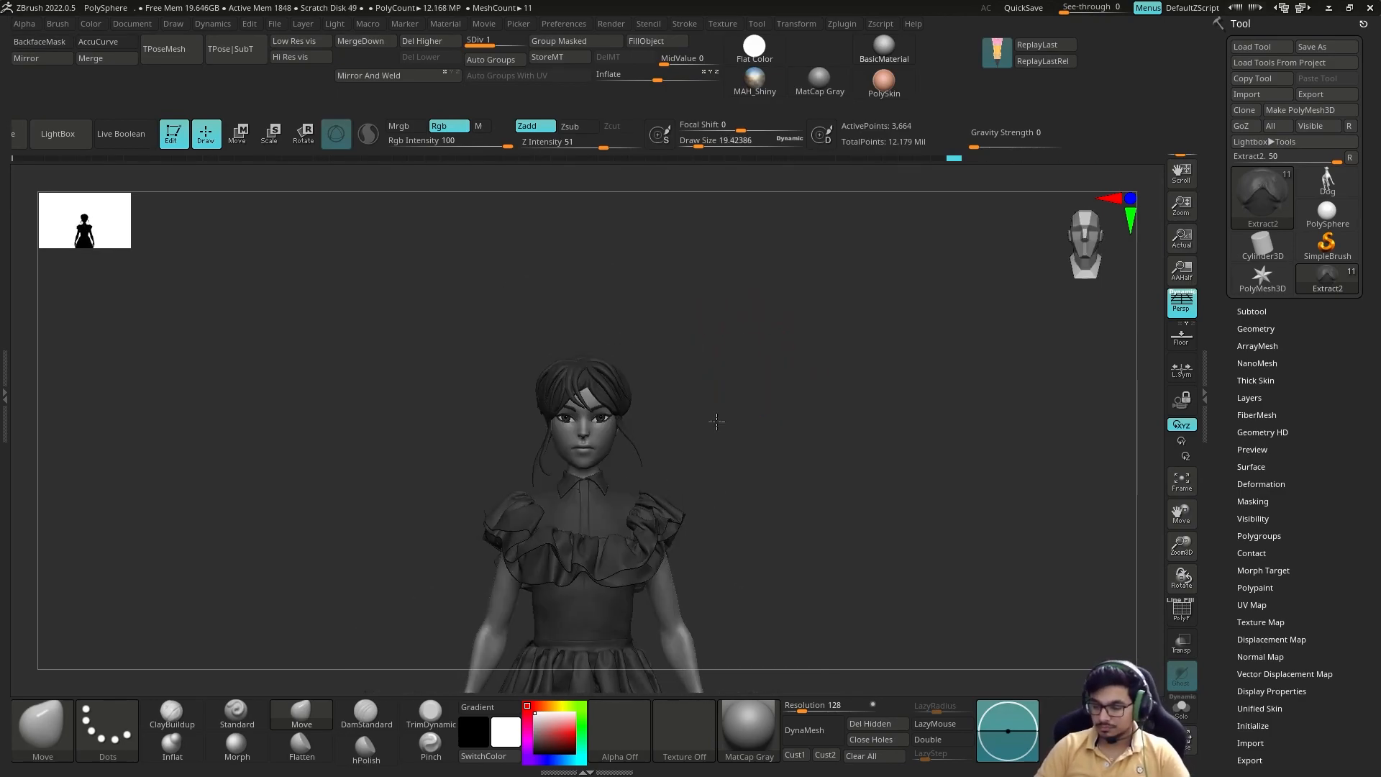
{"action": "key", "text": "b"}
{"action": "key", "text": "c"}
{"action": "key", "text": "b"}
{"action": "mouse_move", "coordinate": [678, 333]}
{"action": "left_mouse_down"}
{"action": "mouse_move", "coordinate": [777, 377]}
{"action": "mouse_move", "coordinate": [506, 616]}
{"action": "left_mouse_up"}
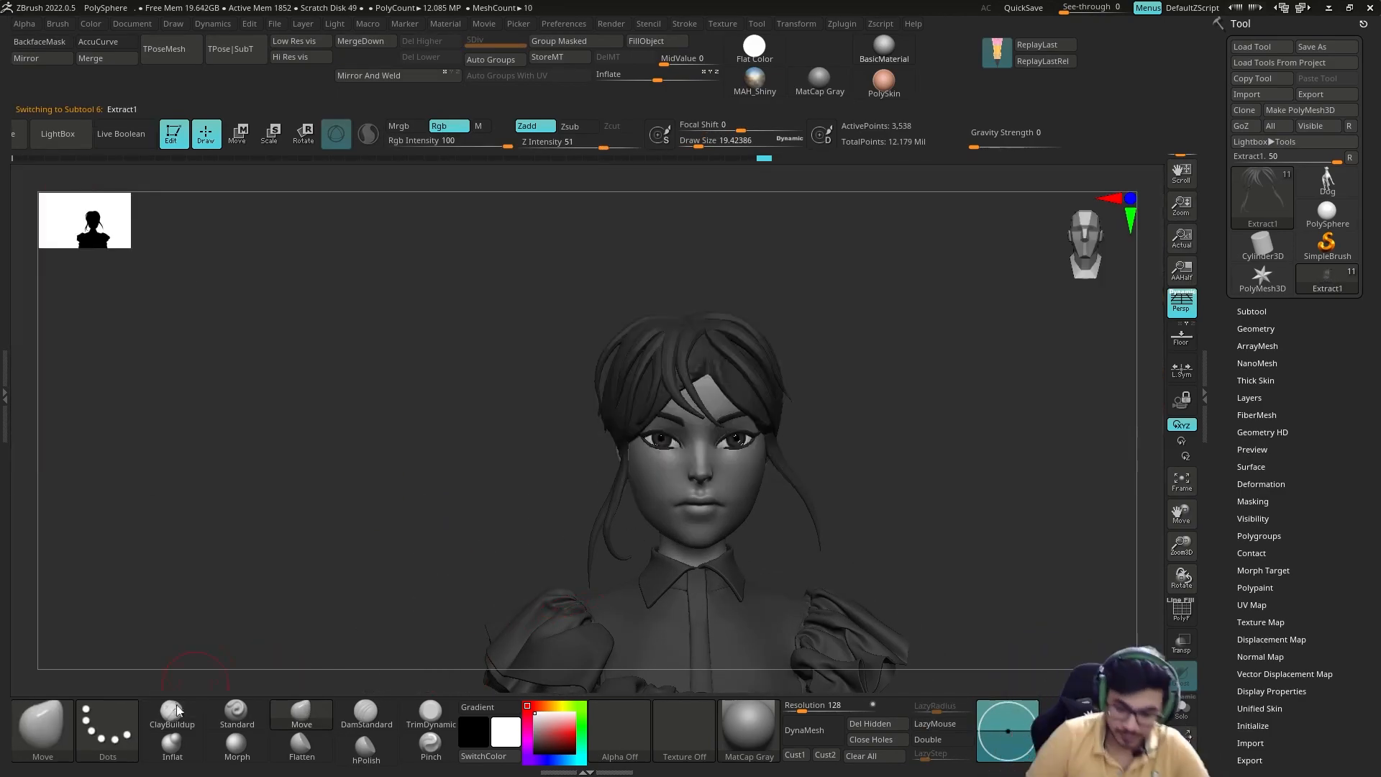
Step: Activate the side-strand subtool and load the braid hair brush preset from the Braid_Brush folder
{"action": "key", "text": "b"}
{"action": "left_click", "coordinate": [43, 666]}
{"action": "left_click", "coordinate": [666, 298]}
{"action": "double_click", "coordinate": [693, 417]}
{"action": "left_click", "coordinate": [666, 298]}
{"action": "double_click", "coordinate": [691, 528]}
{"action": "double_click", "coordinate": [691, 397]}
{"action": "double_click", "coordinate": [691, 397]}
{"action": "double_click", "coordinate": [683, 438]}
{"action": "left_click", "coordinate": [676, 417]}
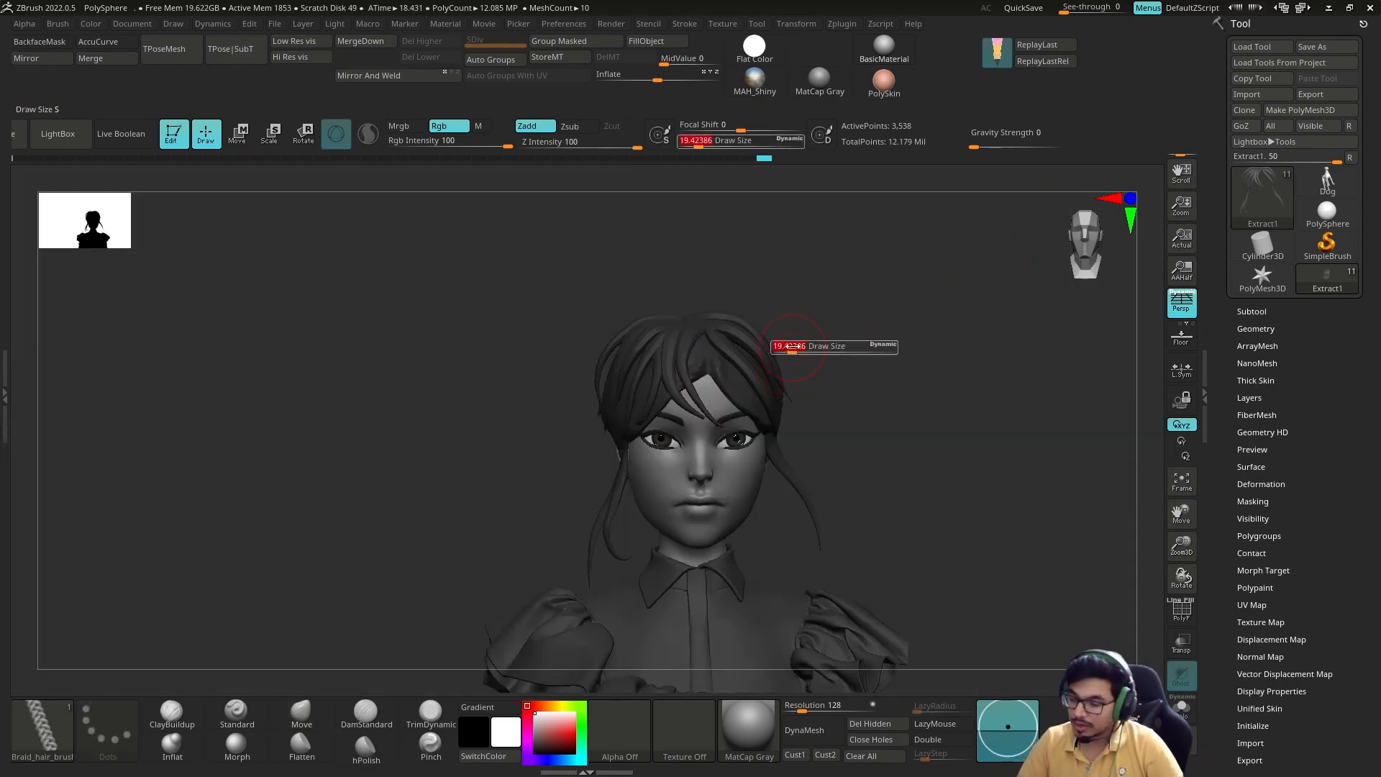
Step: Try drawing a braid over the back of the head and adjusting it with Move
{"action": "mouse_move", "coordinate": [787, 345]}
{"action": "left_mouse_down"}
{"action": "mouse_move", "coordinate": [772, 306]}
{"action": "mouse_move", "coordinate": [741, 381]}
{"action": "mouse_move", "coordinate": [752, 351]}
{"action": "mouse_move", "coordinate": [685, 410]}
{"action": "mouse_move", "coordinate": [551, 255]}
{"action": "mouse_move", "coordinate": [648, 302]}
{"action": "mouse_move", "coordinate": [590, 284]}
{"action": "mouse_move", "coordinate": [450, 349]}
{"action": "left_mouse_up"}
{"action": "key", "text": "ctrl+z"}
{"action": "mouse_move", "coordinate": [360, 484]}
{"action": "left_mouse_down"}
{"action": "mouse_move", "coordinate": [389, 463]}
{"action": "mouse_move", "coordinate": [424, 342]}
{"action": "left_mouse_up"}
{"action": "mouse_move", "coordinate": [612, 346]}
{"action": "left_mouse_down"}
{"action": "mouse_move", "coordinate": [546, 402]}
{"action": "mouse_move", "coordinate": [561, 339]}
{"action": "mouse_move", "coordinate": [612, 288]}
{"action": "left_mouse_up"}
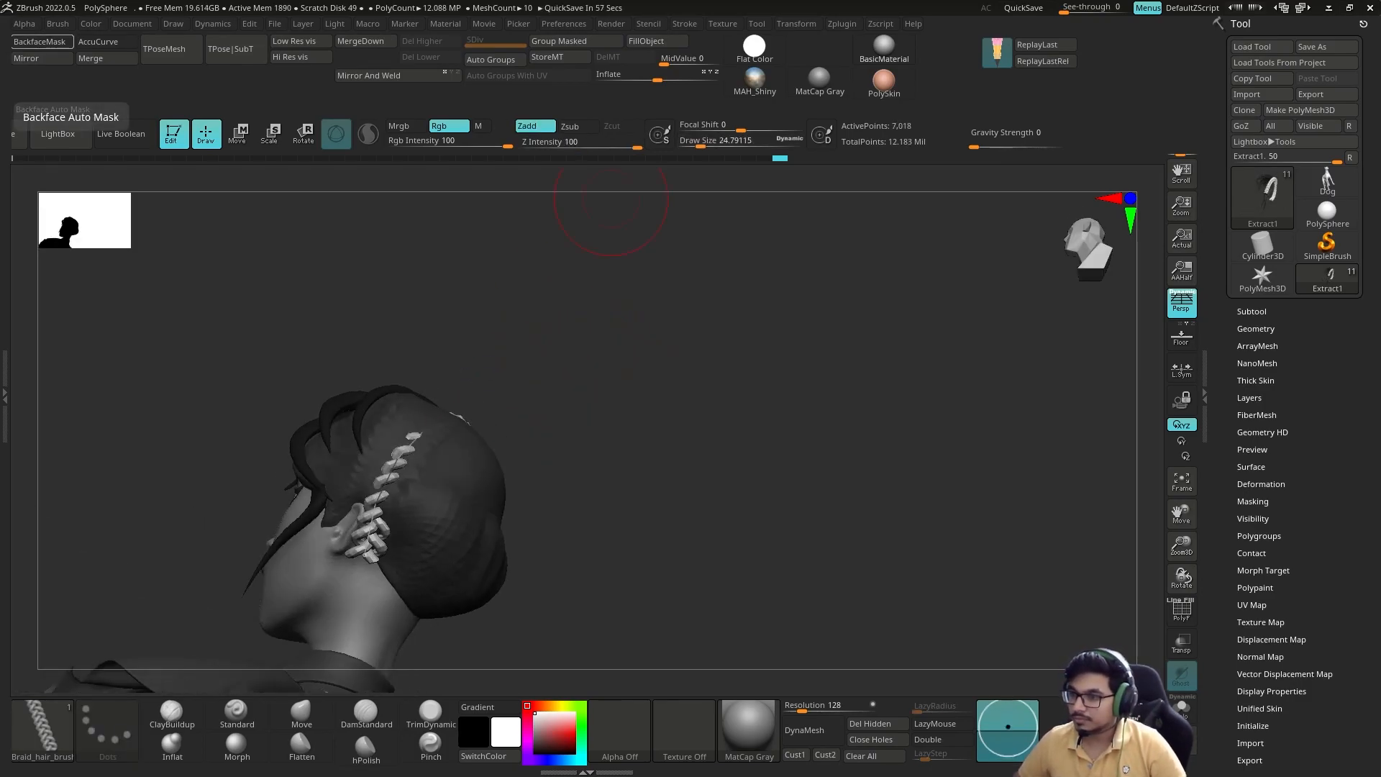
{"action": "mouse_move", "coordinate": [626, 358]}
{"action": "left_mouse_down"}
{"action": "mouse_move", "coordinate": [614, 416]}
{"action": "mouse_move", "coordinate": [518, 529]}
{"action": "mouse_move", "coordinate": [611, 432]}
{"action": "left_mouse_up"}
{"action": "left_click", "coordinate": [302, 713]}
{"action": "mouse_move", "coordinate": [719, 403]}
{"action": "left_mouse_down"}
{"action": "mouse_move", "coordinate": [599, 428]}
{"action": "mouse_move", "coordinate": [725, 395]}
{"action": "mouse_move", "coordinate": [755, 359]}
{"action": "left_mouse_up"}
{"action": "key", "text": "ctrl+z"}
Step: Try several braid strokes between the nape and the crown with the braid hair brush, undoing each attempt
{"action": "key", "text": "b"}
{"action": "left_click", "coordinate": [447, 536]}
{"action": "left_click_drag", "start_coordinate": [554, 624], "coordinate": [547, 432]}
{"action": "left_click_drag", "start_coordinate": [719, 403], "coordinate": [805, 410]}
{"action": "left_click_drag", "start_coordinate": [592, 441], "coordinate": [536, 590]}
{"action": "mouse_move", "coordinate": [756, 425]}
{"action": "left_mouse_down"}
{"action": "mouse_move", "coordinate": [708, 435]}
{"action": "mouse_move", "coordinate": [751, 427]}
{"action": "mouse_move", "coordinate": [755, 379]}
{"action": "mouse_move", "coordinate": [774, 446]}
{"action": "left_mouse_up"}
{"action": "key", "text": "ctrl+z"}
{"action": "left_click_drag", "start_coordinate": [522, 633], "coordinate": [663, 431]}
{"action": "left_click_drag", "start_coordinate": [801, 410], "coordinate": [763, 360]}
{"action": "left_click_drag", "start_coordinate": [374, 531], "coordinate": [596, 566]}
{"action": "left_click_drag", "start_coordinate": [438, 526], "coordinate": [587, 569]}
{"action": "mouse_move", "coordinate": [726, 410]}
{"action": "left_mouse_down"}
{"action": "mouse_move", "coordinate": [633, 398]}
{"action": "mouse_move", "coordinate": [709, 424]}
{"action": "mouse_move", "coordinate": [665, 432]}
{"action": "mouse_move", "coordinate": [798, 374]}
{"action": "mouse_move", "coordinate": [777, 475]}
{"action": "left_mouse_up"}
{"action": "key", "text": "ctrl+z"}
{"action": "mouse_move", "coordinate": [536, 593]}
{"action": "left_mouse_down"}
{"action": "mouse_move", "coordinate": [503, 478]}
{"action": "mouse_move", "coordinate": [497, 349]}
{"action": "left_mouse_up"}
{"action": "left_click_drag", "start_coordinate": [798, 403], "coordinate": [763, 425]}
{"action": "left_click_drag", "start_coordinate": [612, 212], "coordinate": [680, 316]}
{"action": "key", "text": "ctrl+z"}
Step: Draw the braid from behind the ear up over the crown with the braid hair brush
{"action": "left_click_drag", "start_coordinate": [812, 389], "coordinate": [791, 446]}
{"action": "left_click_drag", "start_coordinate": [523, 493], "coordinate": [533, 425]}
{"action": "mouse_move", "coordinate": [805, 402]}
{"action": "left_mouse_down"}
{"action": "mouse_move", "coordinate": [762, 431]}
{"action": "mouse_move", "coordinate": [799, 388]}
{"action": "left_mouse_up"}
{"action": "key", "text": "ctrl+z"}
{"action": "left_click_drag", "start_coordinate": [521, 582], "coordinate": [515, 475]}
{"action": "mouse_move", "coordinate": [719, 403]}
{"action": "left_mouse_down"}
{"action": "mouse_move", "coordinate": [641, 521]}
{"action": "mouse_move", "coordinate": [720, 403]}
{"action": "left_mouse_up"}
Step: Reshape the braid with Move so it follows the head behind the ear and down to the nape
{"action": "left_click", "coordinate": [302, 714]}
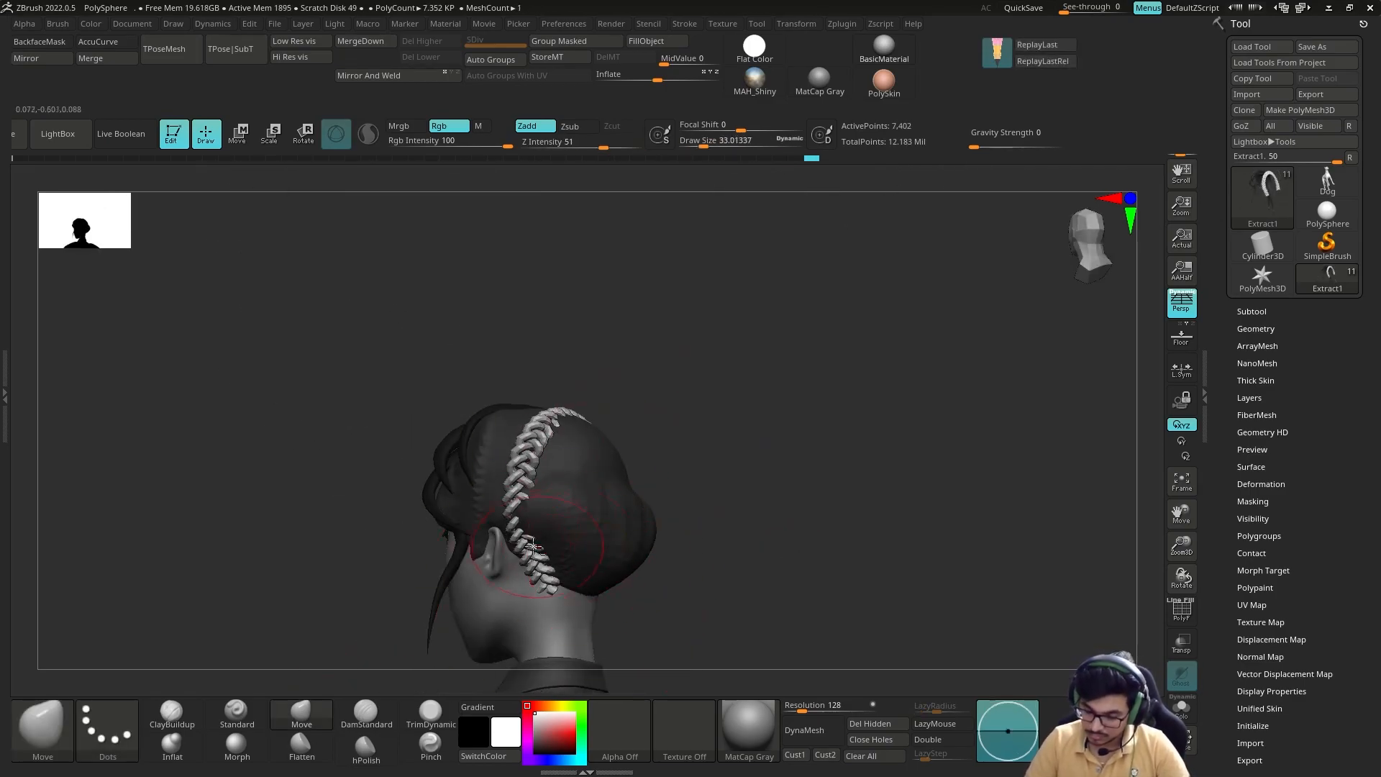
{"action": "left_click_drag", "start_coordinate": [552, 545], "coordinate": [536, 550]}
{"action": "left_click_drag", "start_coordinate": [799, 467], "coordinate": [705, 482]}
{"action": "left_click_drag", "start_coordinate": [565, 586], "coordinate": [583, 605]}
{"action": "left_click_drag", "start_coordinate": [485, 634], "coordinate": [586, 592]}
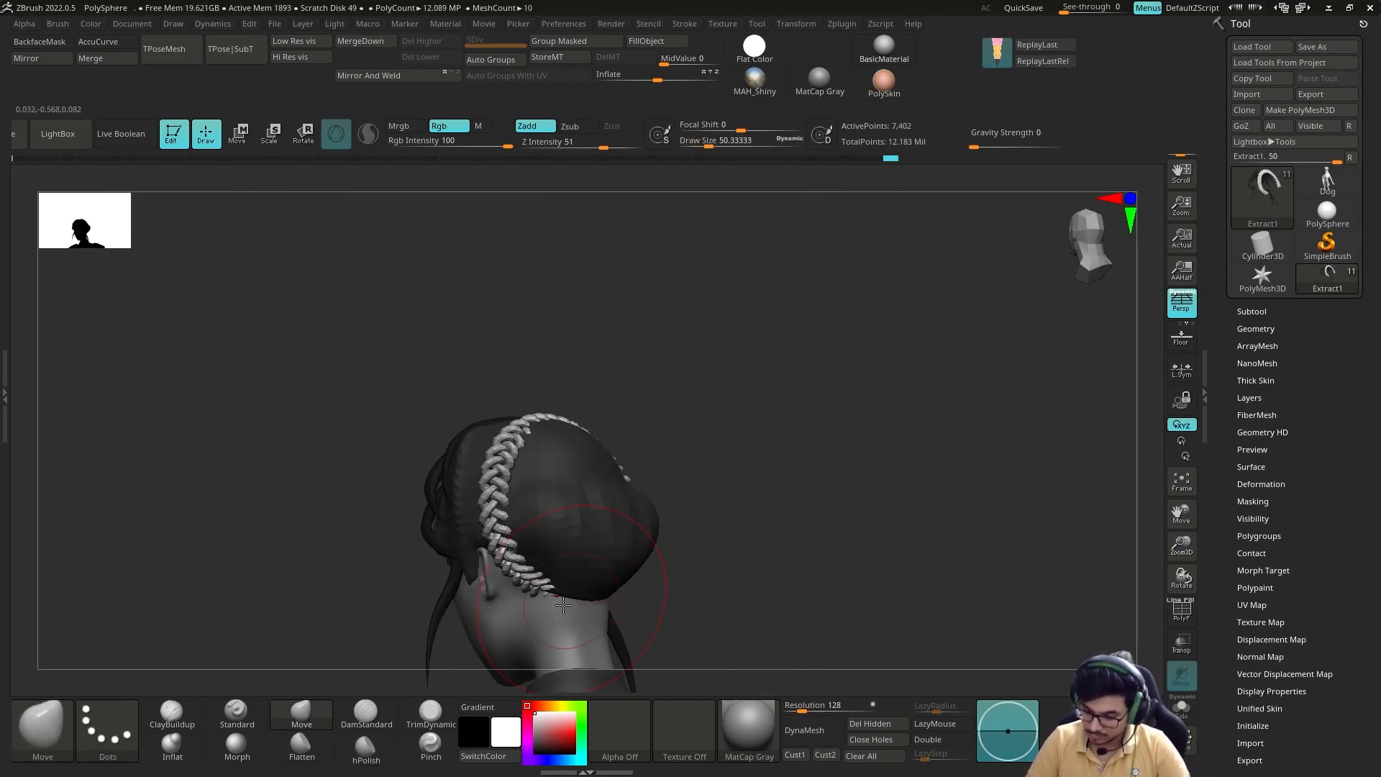
{"action": "mouse_move", "coordinate": [745, 513]}
{"action": "left_mouse_down"}
{"action": "mouse_move", "coordinate": [733, 417]}
{"action": "mouse_move", "coordinate": [645, 424]}
{"action": "left_mouse_up"}
{"action": "left_click_drag", "start_coordinate": [524, 299], "coordinate": [526, 288]}
Step: Thicken the braid with Inflate and refine its fit against the head using a smaller Move brush
{"action": "key", "text": "bracketleft"}
{"action": "key", "text": "bracketleft"}
{"action": "key", "text": "bracketleft"}
{"action": "key", "text": "bracketleft"}
{"action": "key", "text": "bracketleft"}
{"action": "left_click_drag", "start_coordinate": [749, 231], "coordinate": [745, 403]}
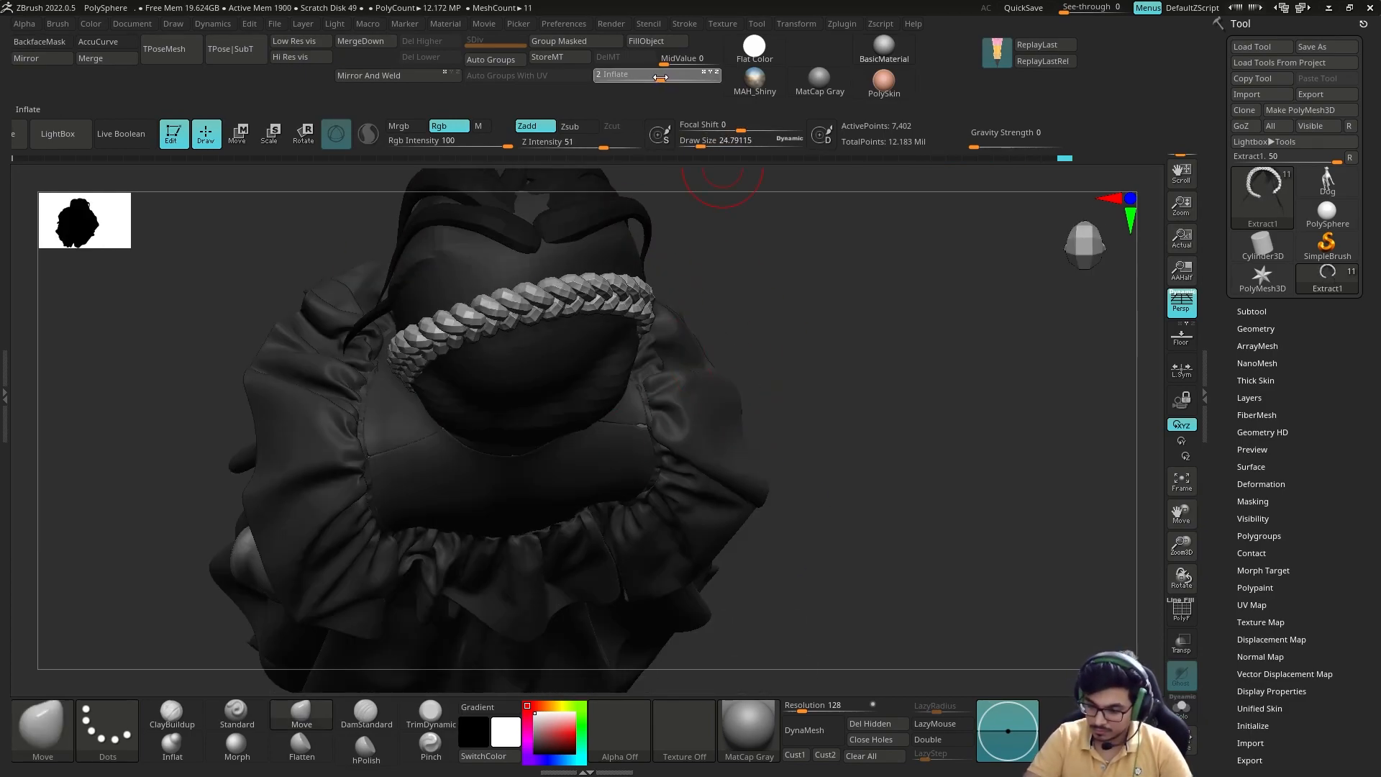
{"action": "left_click_drag", "start_coordinate": [792, 330], "coordinate": [780, 386]}
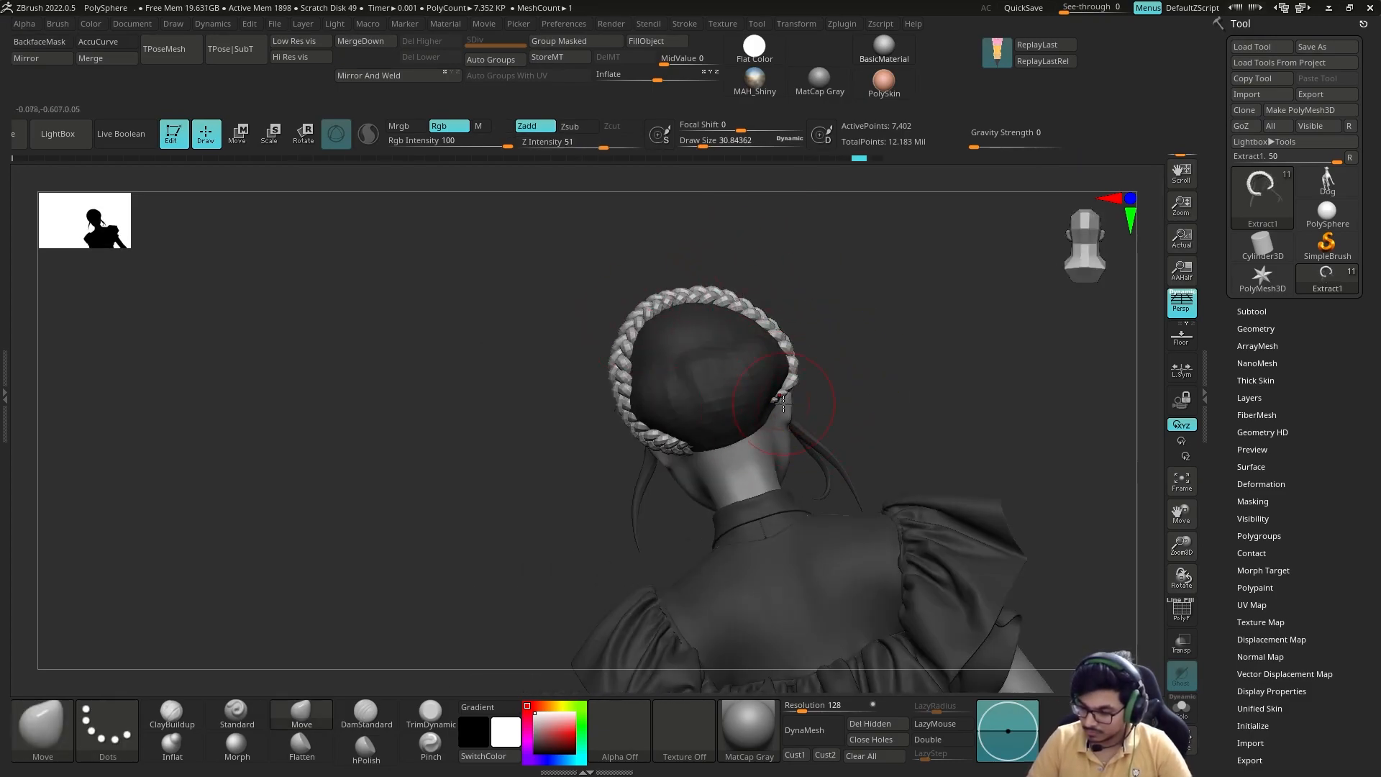
{"action": "left_click_drag", "start_coordinate": [827, 411], "coordinate": [838, 342]}
Step: Select the hair cap and carve strand grooves into its back with DamStandard
{"action": "left_click", "coordinate": [774, 367], "text": "alt"}
{"action": "mouse_move", "coordinate": [806, 248]}
{"action": "left_mouse_down"}
{"action": "mouse_move", "coordinate": [798, 293]}
{"action": "mouse_move", "coordinate": [856, 324]}
{"action": "left_mouse_up"}
{"action": "key", "text": "b"}
{"action": "key", "text": "d"}
{"action": "key", "text": "s"}
{"action": "mouse_move", "coordinate": [899, 374]}
{"action": "left_mouse_down"}
{"action": "mouse_move", "coordinate": [806, 317]}
{"action": "mouse_move", "coordinate": [856, 374]}
{"action": "left_mouse_up"}
{"action": "mouse_move", "coordinate": [838, 265]}
{"action": "left_mouse_down"}
{"action": "mouse_move", "coordinate": [878, 250]}
{"action": "mouse_move", "coordinate": [863, 288]}
{"action": "left_mouse_up"}
{"action": "left_click_drag", "start_coordinate": [684, 360], "coordinate": [684, 432]}
{"action": "mouse_move", "coordinate": [834, 266]}
{"action": "left_mouse_down"}
{"action": "mouse_move", "coordinate": [835, 327]}
{"action": "mouse_move", "coordinate": [880, 372]}
{"action": "left_mouse_up"}
Step: Build up thick hair strands around the low bun of the hair cap with ClayBuildup
{"action": "key", "text": "b"}
{"action": "key", "text": "c"}
{"action": "key", "text": "b"}
{"action": "left_click_drag", "start_coordinate": [780, 408], "coordinate": [751, 467]}
{"action": "mouse_move", "coordinate": [878, 345]}
{"action": "left_mouse_down", "text": "shift"}
{"action": "mouse_move", "coordinate": [845, 360]}
{"action": "mouse_move", "coordinate": [849, 431]}
{"action": "left_mouse_up", "text": "shift"}
{"action": "mouse_move", "coordinate": [744, 475]}
{"action": "left_mouse_down"}
{"action": "mouse_move", "coordinate": [652, 465]}
{"action": "mouse_move", "coordinate": [666, 460]}
{"action": "left_mouse_up"}
{"action": "mouse_move", "coordinate": [864, 371]}
{"action": "left_mouse_down"}
{"action": "mouse_move", "coordinate": [771, 401]}
{"action": "mouse_move", "coordinate": [828, 402]}
{"action": "left_mouse_up"}
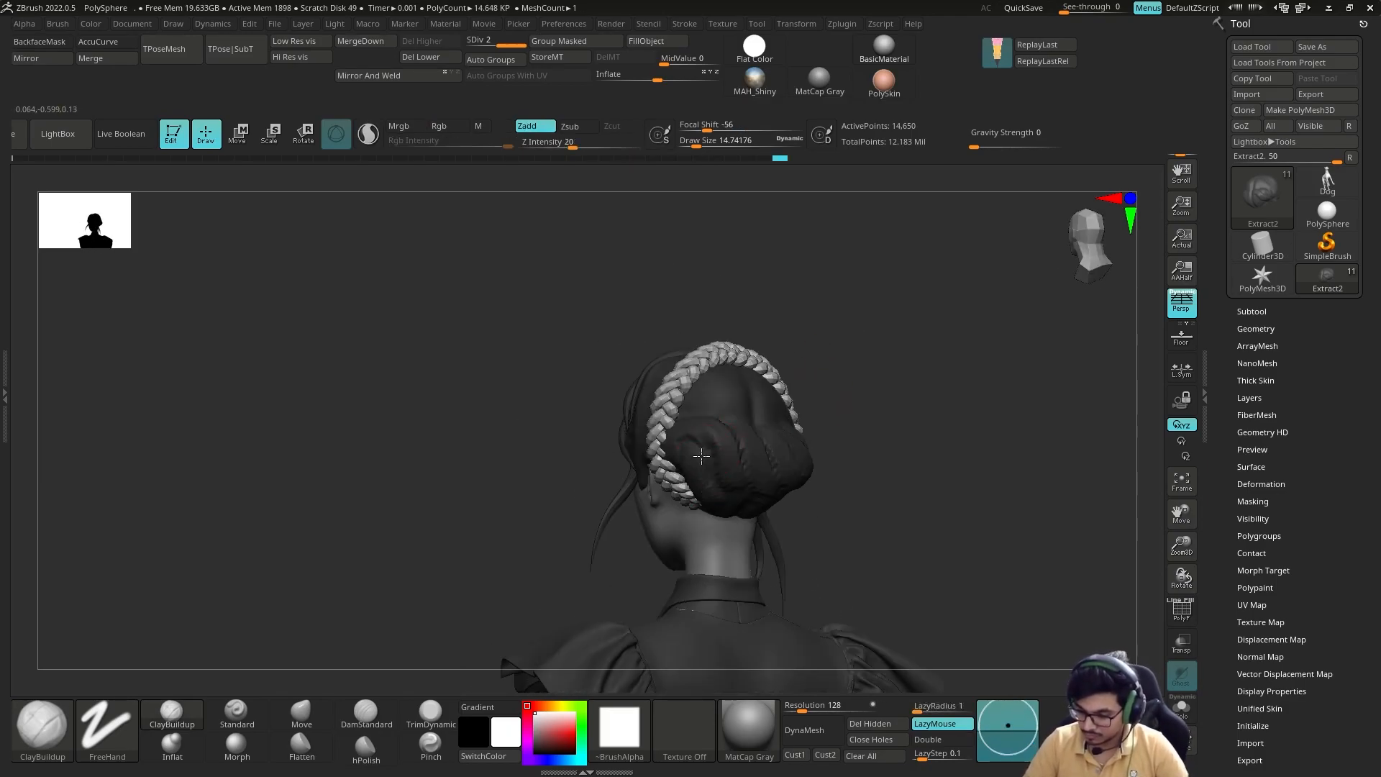
{"action": "left_click_drag", "start_coordinate": [763, 475], "coordinate": [795, 512]}
{"action": "mouse_move", "coordinate": [532, 588]}
{"action": "left_mouse_down", "text": "shift"}
{"action": "mouse_move", "coordinate": [492, 649]}
{"action": "mouse_move", "coordinate": [448, 633]}
{"action": "left_mouse_up", "text": "shift"}
{"action": "left_click_drag", "start_coordinate": [763, 496], "coordinate": [839, 524], "text": "shift"}
Step: Subdivide the hair cap to level 3 and define the bun's overlapping locks with finer strokes
{"action": "key", "text": "d"}
{"action": "key", "text": "b"}
{"action": "key", "text": "d"}
{"action": "key", "text": "s"}
{"action": "mouse_move", "coordinate": [720, 468]}
{"action": "left_mouse_down"}
{"action": "mouse_move", "coordinate": [749, 485]}
{"action": "mouse_move", "coordinate": [783, 577]}
{"action": "left_mouse_up"}
{"action": "left_click_drag", "start_coordinate": [814, 379], "coordinate": [654, 508]}
{"action": "mouse_move", "coordinate": [928, 403]}
{"action": "left_mouse_down"}
{"action": "mouse_move", "coordinate": [792, 431]}
{"action": "mouse_move", "coordinate": [853, 425]}
{"action": "left_mouse_up"}
{"action": "left_click_drag", "start_coordinate": [612, 482], "coordinate": [699, 553]}
{"action": "left_click", "coordinate": [172, 715]}
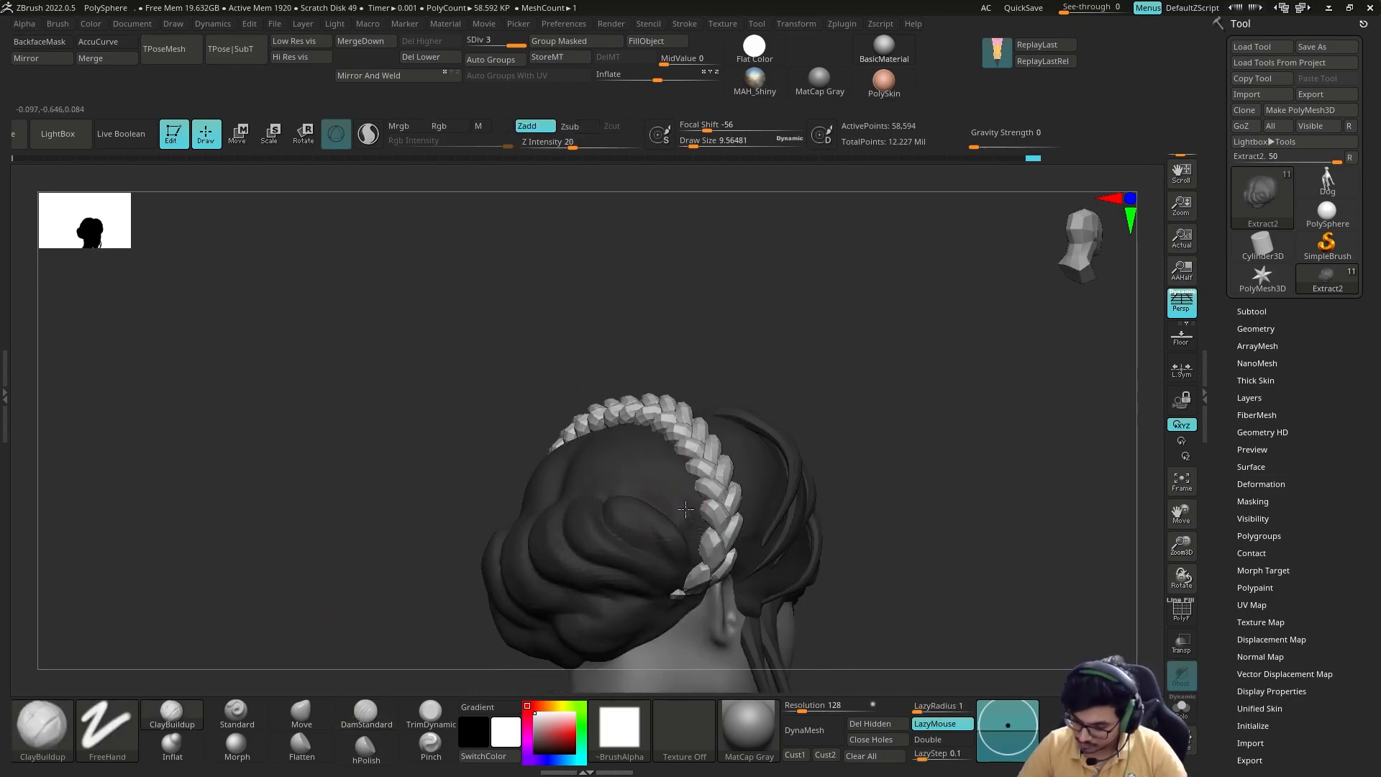
Step: Add ClayBuildup strands on the hair cap between the braid and the bun
{"action": "left_click_drag", "start_coordinate": [827, 446], "coordinate": [921, 425]}
{"action": "left_click_drag", "start_coordinate": [565, 392], "coordinate": [572, 496]}
{"action": "left_click_drag", "start_coordinate": [610, 394], "coordinate": [603, 435]}
{"action": "left_click_drag", "start_coordinate": [676, 417], "coordinate": [834, 415]}
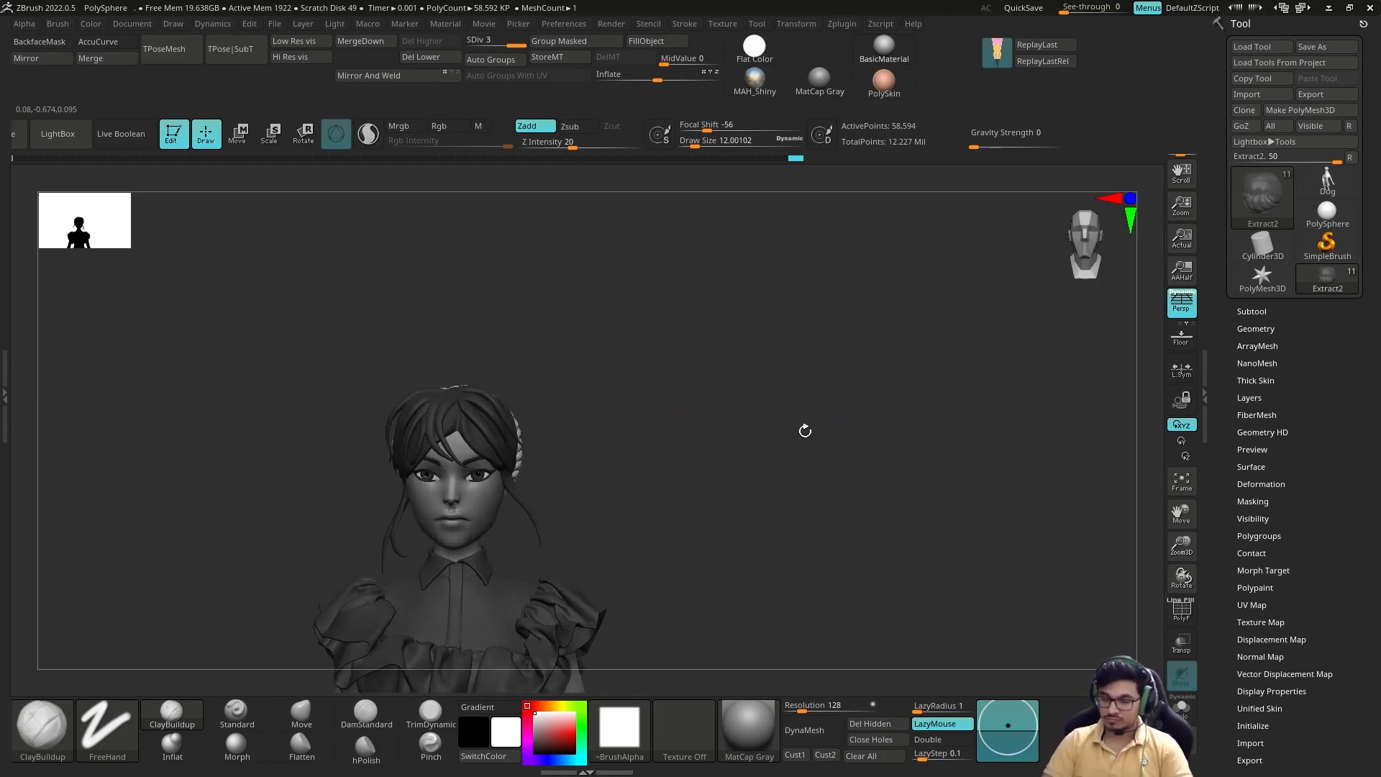
Step: Select the braid's subtool and adjust the braid along the crown with a large Move brush
{"action": "left_click_drag", "start_coordinate": [756, 449], "coordinate": [677, 447]}
{"action": "left_click", "coordinate": [601, 440], "text": "alt"}
{"action": "key", "text": "b"}
{"action": "key", "text": "m"}
{"action": "key", "text": "v"}
{"action": "key", "text": "s"}
{"action": "left_click_drag", "start_coordinate": [589, 439], "coordinate": [606, 439]}
{"action": "key", "text": "q"}
{"action": "key", "text": "shift+f"}
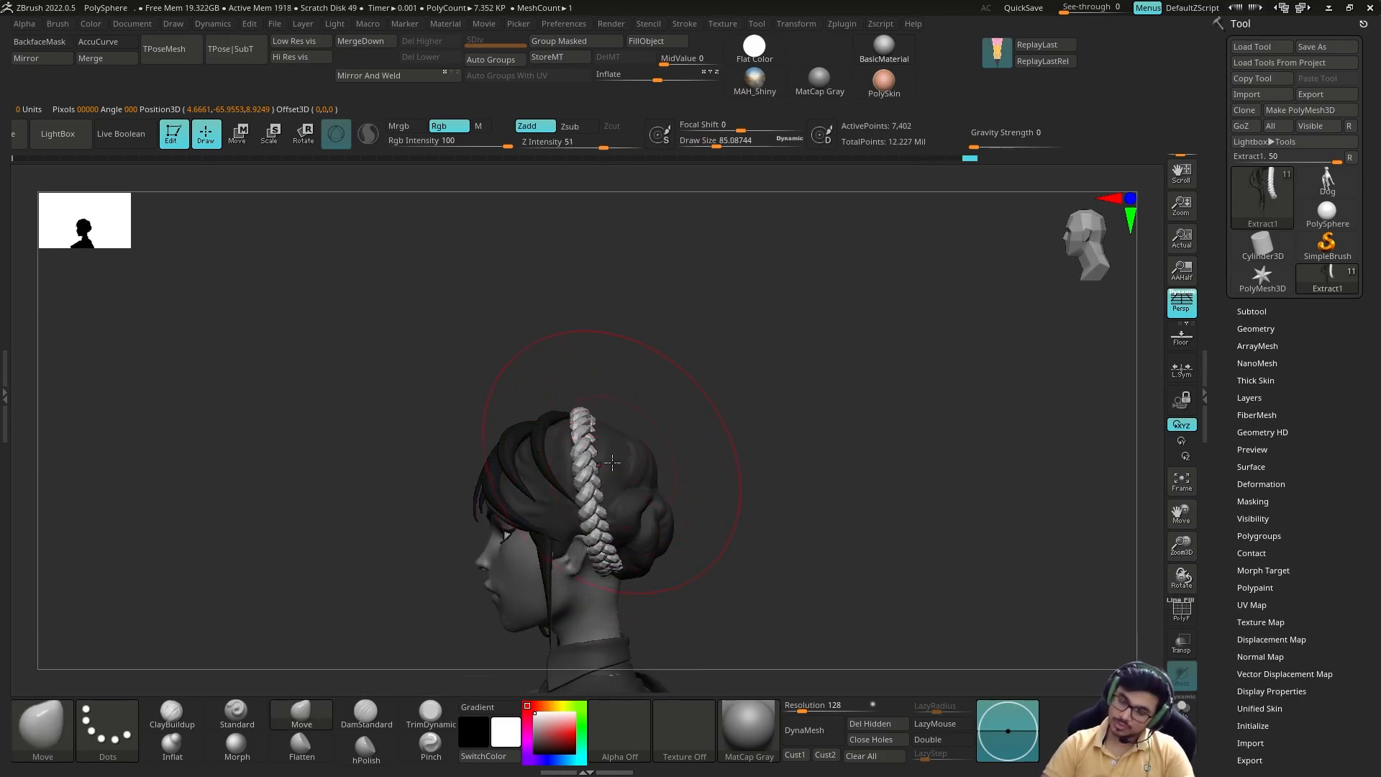
Step: Shift both sides of the braid with Move so it frames the head evenly from the front
{"action": "mouse_move", "coordinate": [777, 461]}
{"action": "left_mouse_down"}
{"action": "mouse_move", "coordinate": [892, 497]}
{"action": "mouse_move", "coordinate": [777, 424]}
{"action": "left_mouse_up"}
{"action": "mouse_move", "coordinate": [498, 377]}
{"action": "left_mouse_down"}
{"action": "mouse_move", "coordinate": [577, 404]}
{"action": "mouse_move", "coordinate": [656, 460]}
{"action": "mouse_move", "coordinate": [651, 449]}
{"action": "left_mouse_up"}
{"action": "left_click_drag", "start_coordinate": [382, 472], "coordinate": [393, 475]}
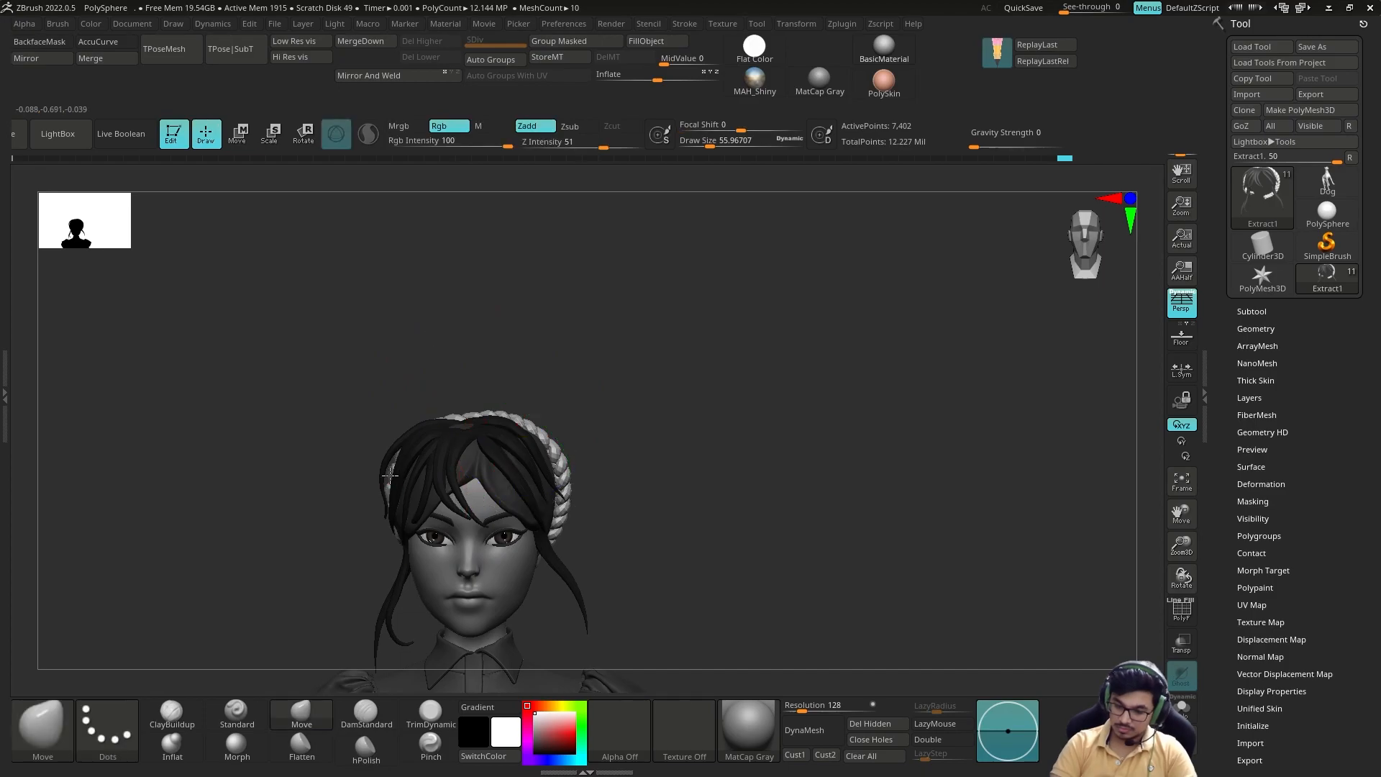
{"action": "left_click_drag", "start_coordinate": [618, 460], "coordinate": [777, 468]}
{"action": "key", "text": "s"}
{"action": "left_click_drag", "start_coordinate": [410, 493], "coordinate": [403, 493]}
{"action": "mouse_move", "coordinate": [619, 432]}
{"action": "left_mouse_down"}
{"action": "mouse_move", "coordinate": [561, 460]}
{"action": "mouse_move", "coordinate": [809, 413]}
{"action": "left_mouse_up"}
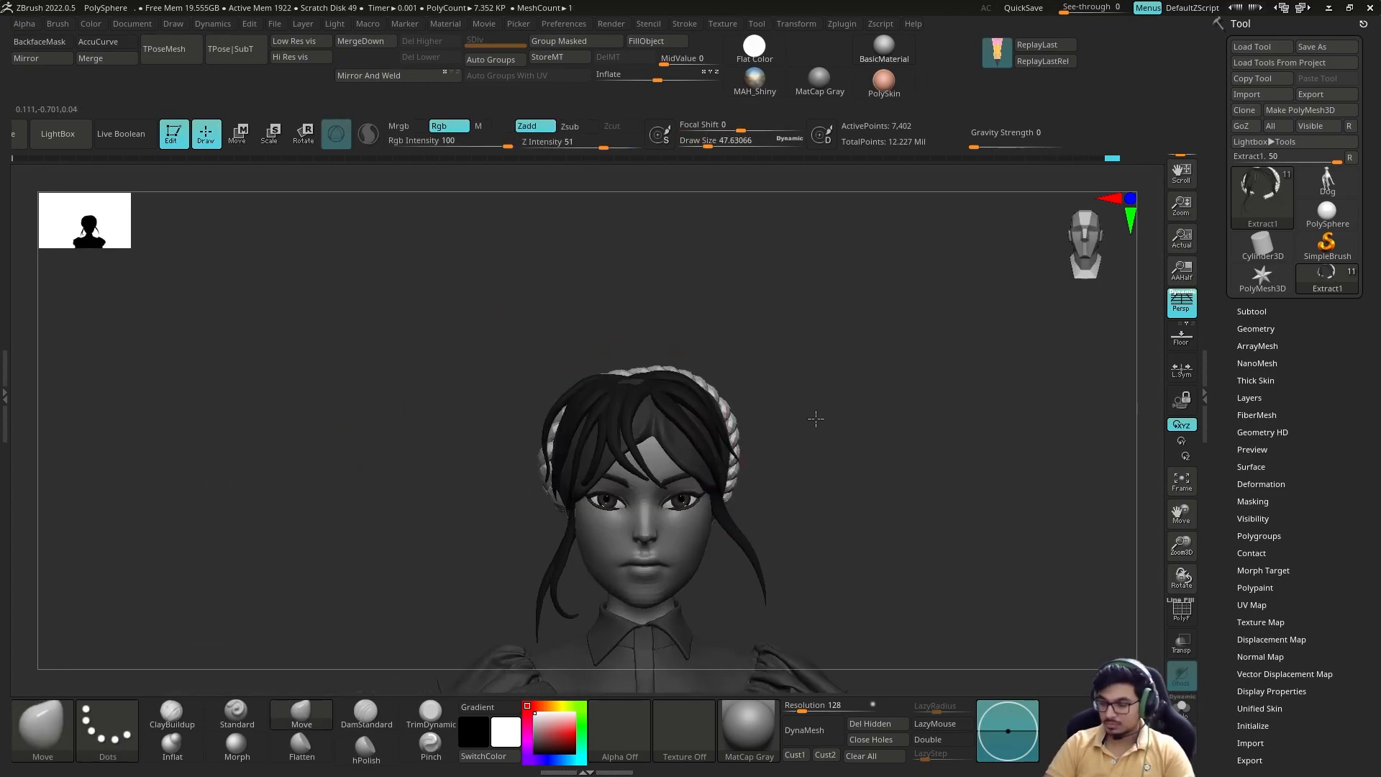
{"action": "left_click_drag", "start_coordinate": [721, 456], "coordinate": [708, 456]}
Step: Select the hair cap and sculpt strands running from the braid towards the bun with ClayBuildup
{"action": "mouse_move", "coordinate": [892, 460]}
{"action": "left_mouse_down"}
{"action": "mouse_move", "coordinate": [741, 464]}
{"action": "mouse_move", "coordinate": [864, 496]}
{"action": "left_mouse_up"}
{"action": "left_click_drag", "start_coordinate": [604, 575], "coordinate": [560, 721], "text": "alt"}
{"action": "mouse_move", "coordinate": [723, 247]}
{"action": "left_mouse_down"}
{"action": "mouse_move", "coordinate": [715, 404]}
{"action": "mouse_move", "coordinate": [807, 400]}
{"action": "mouse_move", "coordinate": [777, 504]}
{"action": "left_mouse_up"}
{"action": "key", "text": "b"}
{"action": "key", "text": "d"}
{"action": "key", "text": "s"}
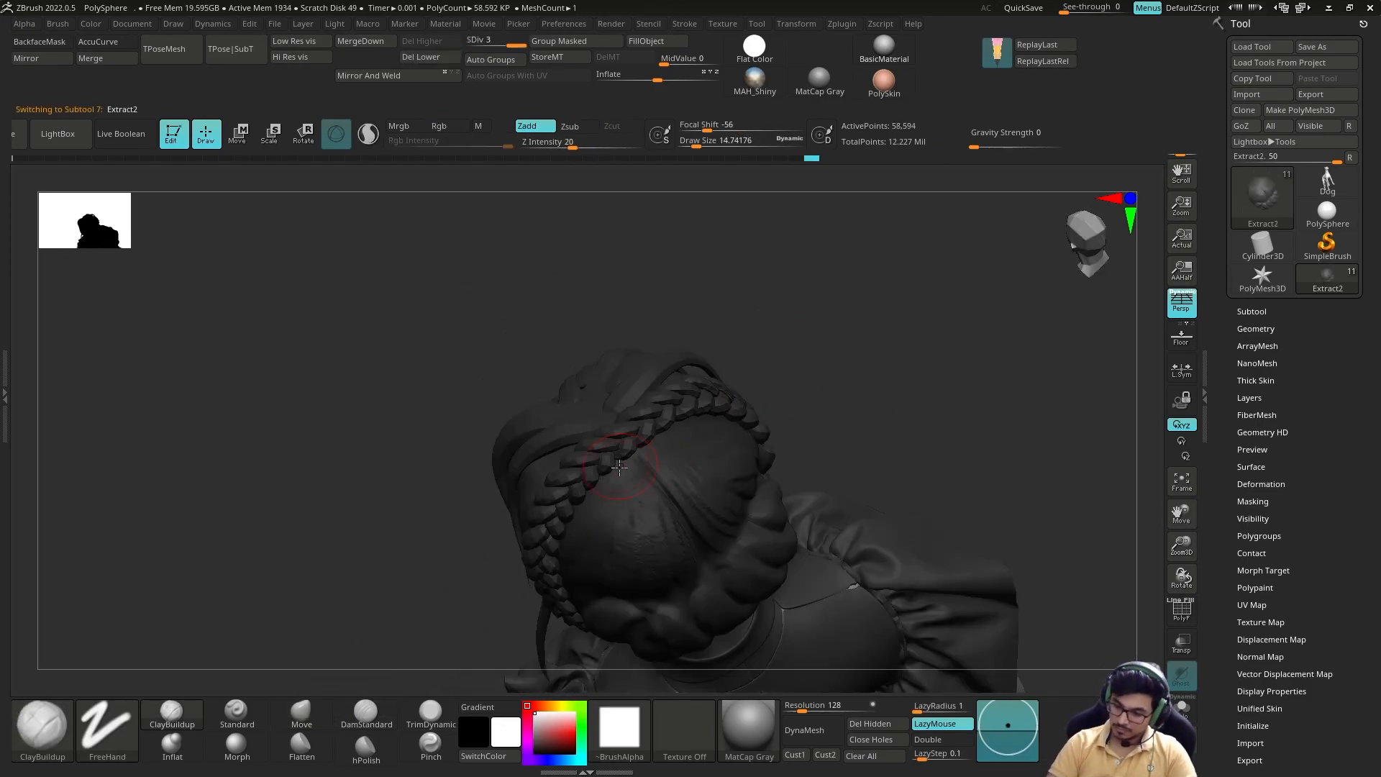
{"action": "left_click_drag", "start_coordinate": [616, 469], "coordinate": [633, 533]}
{"action": "left_click_drag", "start_coordinate": [892, 403], "coordinate": [848, 374]}
{"action": "left_click_drag", "start_coordinate": [576, 583], "coordinate": [612, 553]}
{"action": "left_click_drag", "start_coordinate": [849, 359], "coordinate": [777, 446]}
{"action": "mouse_move", "coordinate": [892, 460]}
{"action": "left_mouse_down"}
{"action": "mouse_move", "coordinate": [878, 338]}
{"action": "mouse_move", "coordinate": [806, 432]}
{"action": "left_mouse_up"}
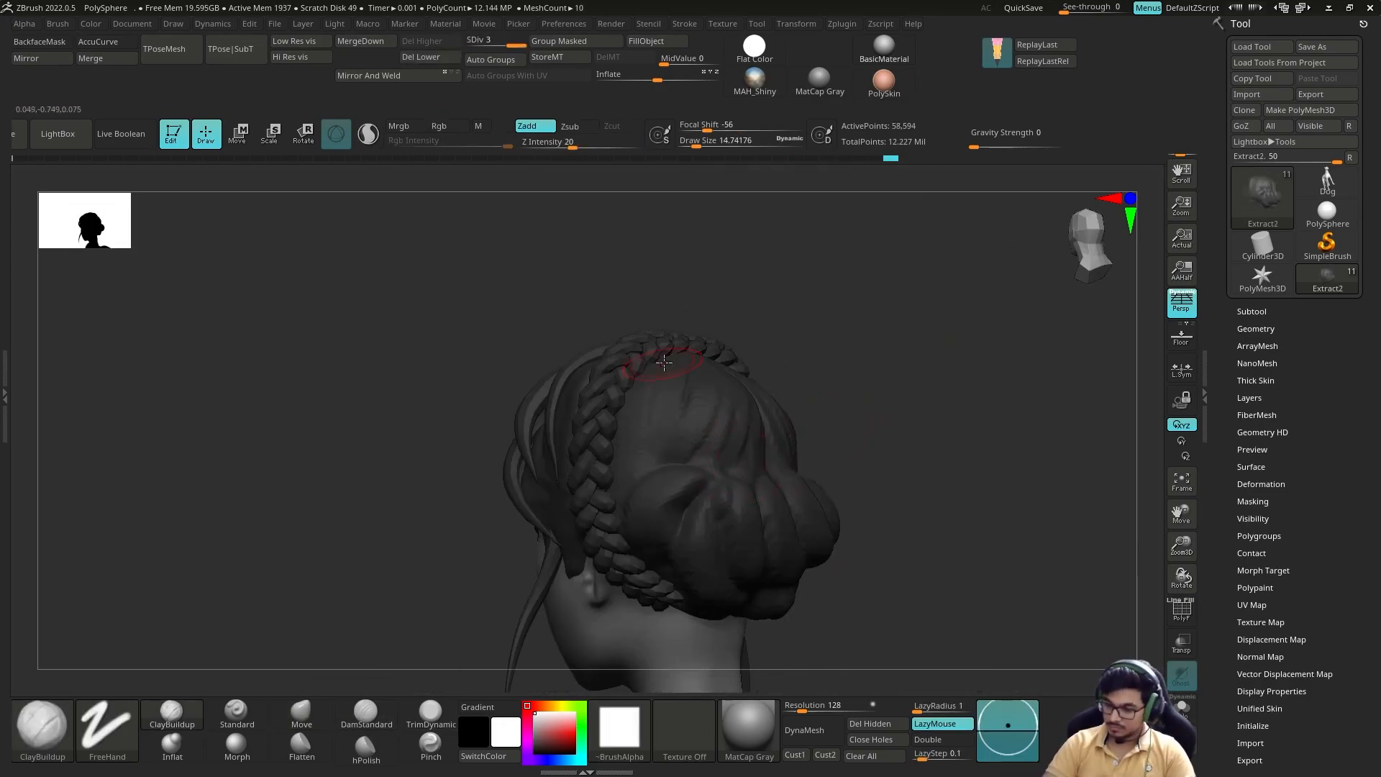
Step: Sculpt finer strands beside the braid on the back of the head with a smaller ClayBuildup brush
{"action": "key", "text": "s"}
{"action": "left_click_drag", "start_coordinate": [807, 375], "coordinate": [794, 375]}
{"action": "left_click_drag", "start_coordinate": [863, 402], "coordinate": [1007, 432]}
{"action": "left_click_drag", "start_coordinate": [641, 376], "coordinate": [660, 475], "text": "shift"}
{"action": "left_click_drag", "start_coordinate": [524, 452], "coordinate": [633, 469], "text": "shift"}
Step: Isolate the hair cap and sculpt strands across its top and side with ClayBuildup
{"action": "key", "text": "alt+s"}
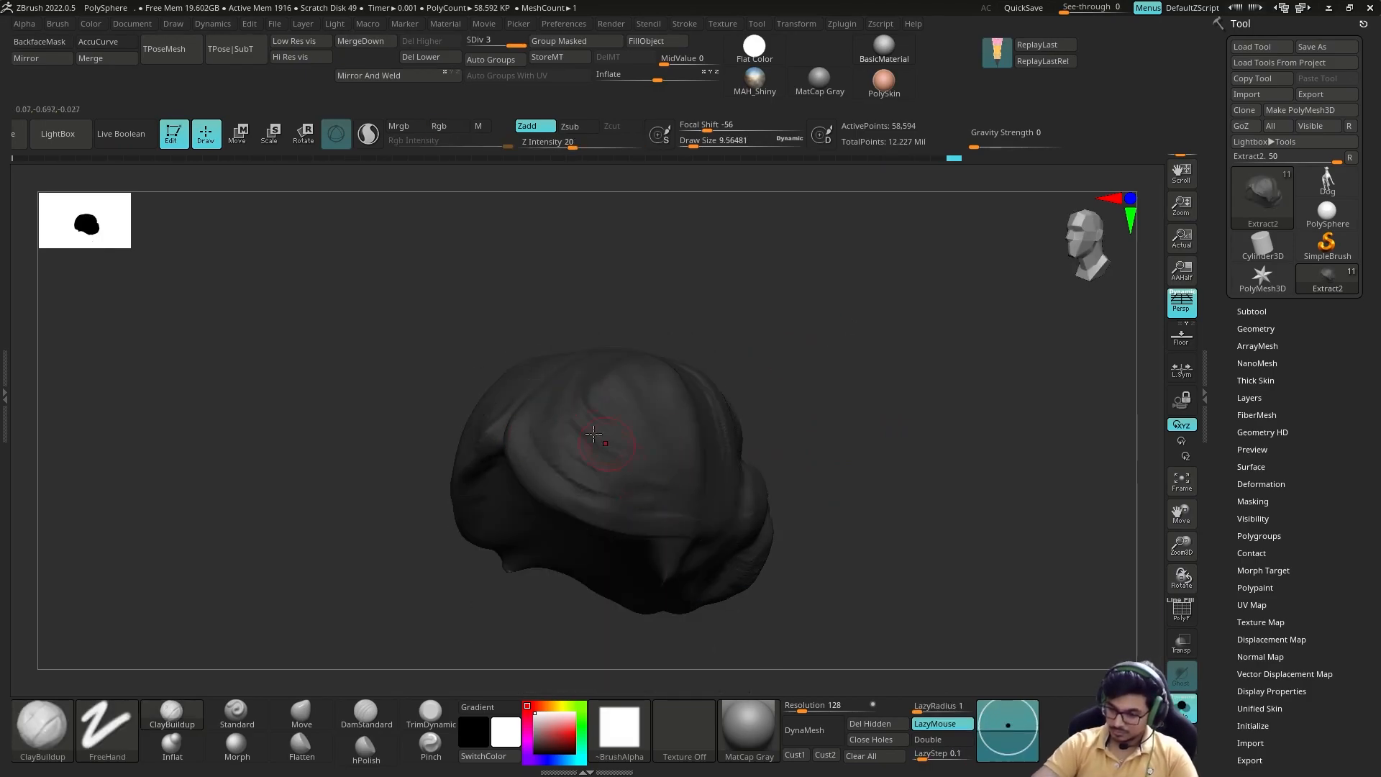
{"action": "left_click_drag", "start_coordinate": [706, 309], "coordinate": [726, 359], "text": "alt"}
{"action": "left_click_drag", "start_coordinate": [611, 388], "coordinate": [632, 342]}
{"action": "left_click_drag", "start_coordinate": [878, 375], "coordinate": [849, 460]}
{"action": "mouse_move", "coordinate": [575, 461]}
{"action": "left_mouse_down"}
{"action": "mouse_move", "coordinate": [632, 400]}
{"action": "mouse_move", "coordinate": [604, 468]}
{"action": "left_mouse_up"}
{"action": "mouse_move", "coordinate": [878, 446]}
{"action": "left_mouse_down"}
{"action": "mouse_move", "coordinate": [909, 342]}
{"action": "mouse_move", "coordinate": [813, 403]}
{"action": "left_mouse_up"}
{"action": "left_click_drag", "start_coordinate": [575, 460], "coordinate": [614, 533]}
{"action": "mouse_move", "coordinate": [849, 402]}
{"action": "left_mouse_down"}
{"action": "mouse_move", "coordinate": [878, 381]}
{"action": "mouse_move", "coordinate": [863, 489]}
{"action": "left_mouse_up"}
Step: Smooth the isolated cap around its parting and adjust its edge near the ear with Move
{"action": "key", "text": "alt+s"}
{"action": "left_click_drag", "start_coordinate": [496, 518], "coordinate": [527, 477], "text": "shift"}
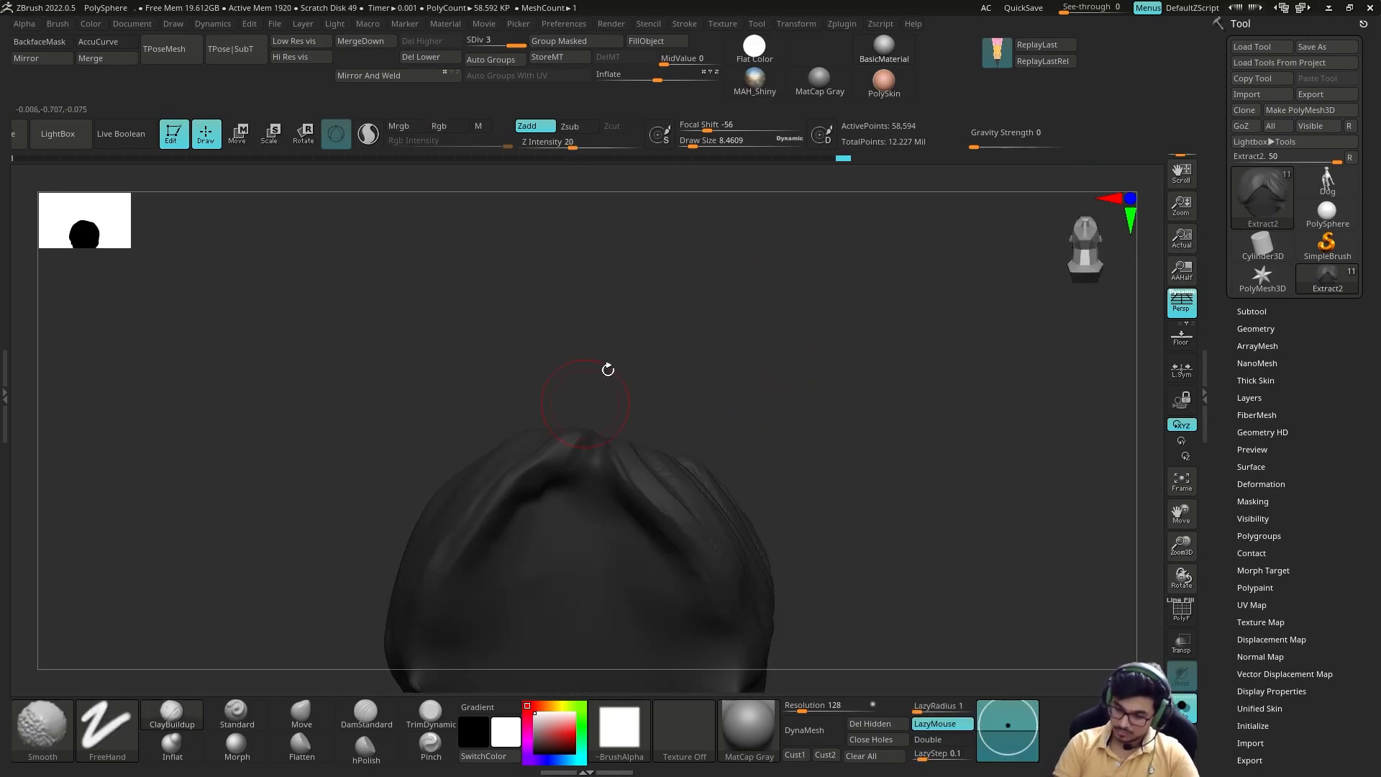
{"action": "key", "text": "alt+s"}
{"action": "left_click_drag", "start_coordinate": [827, 432], "coordinate": [906, 403]}
{"action": "key", "text": "alt+s"}
{"action": "mouse_move", "coordinate": [806, 403]}
{"action": "left_mouse_down"}
{"action": "mouse_move", "coordinate": [878, 446]}
{"action": "mouse_move", "coordinate": [758, 463]}
{"action": "left_mouse_up"}
{"action": "key", "text": "alt+s"}
{"action": "left_click_drag", "start_coordinate": [475, 529], "coordinate": [508, 561], "text": "shift"}
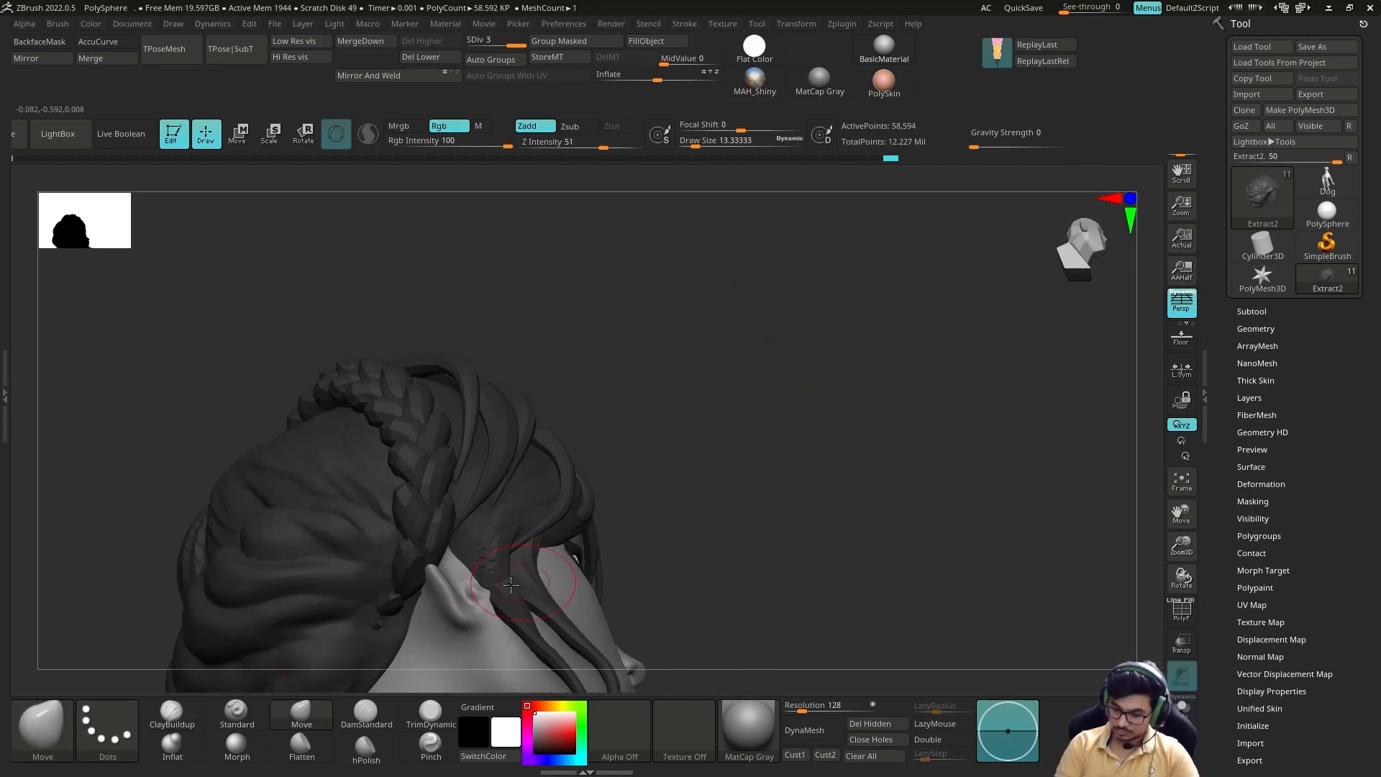
Step: Sculpt flowing strands on the side of the hair cap in front of and behind the braid with ClayBuildup
{"action": "left_click_drag", "start_coordinate": [827, 446], "coordinate": [856, 388]}
{"action": "left_click_drag", "start_coordinate": [533, 504], "coordinate": [502, 543]}
{"action": "key", "text": "alt+s"}
{"action": "left_click_drag", "start_coordinate": [777, 402], "coordinate": [762, 475]}
{"action": "mouse_move", "coordinate": [680, 451]}
{"action": "left_mouse_down", "text": "alt"}
{"action": "mouse_move", "coordinate": [679, 382]}
{"action": "mouse_move", "coordinate": [748, 360]}
{"action": "left_mouse_up", "text": "alt"}
{"action": "left_click_drag", "start_coordinate": [561, 403], "coordinate": [587, 309]}
{"action": "left_click_drag", "start_coordinate": [748, 374], "coordinate": [741, 460]}
{"action": "mouse_move", "coordinate": [547, 403]}
{"action": "left_mouse_down"}
{"action": "mouse_move", "coordinate": [523, 497]}
{"action": "mouse_move", "coordinate": [552, 476]}
{"action": "left_mouse_up"}
{"action": "mouse_move", "coordinate": [719, 417]}
{"action": "left_mouse_down"}
{"action": "mouse_move", "coordinate": [691, 489]}
{"action": "mouse_move", "coordinate": [613, 416]}
{"action": "left_mouse_up"}
{"action": "key", "text": "alt+s"}
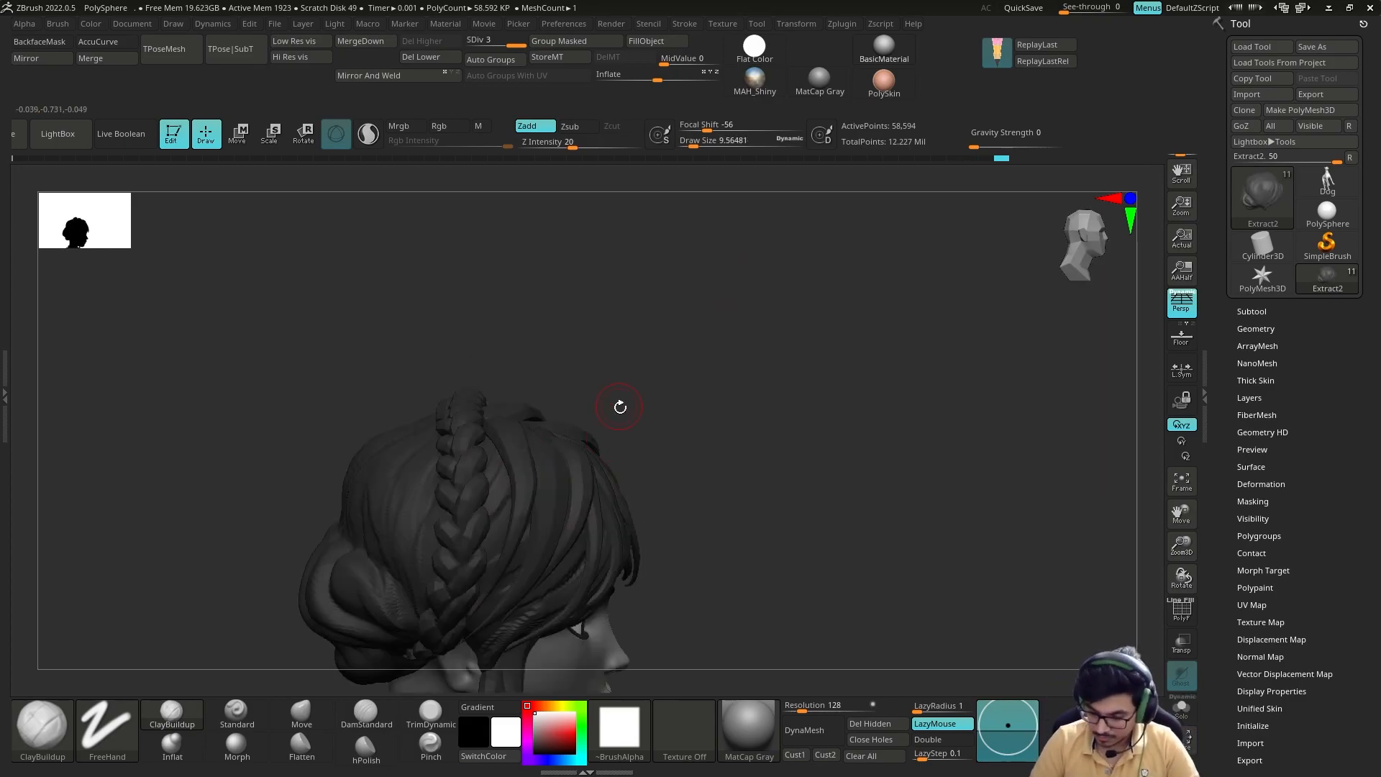
Step: Make the fringe strands the active subtool and duplicate one strand with the gizmo, placing the copy over the forehead
{"action": "key", "text": "alt+s"}
{"action": "left_click_drag", "start_coordinate": [504, 446], "coordinate": [484, 502]}
{"action": "key", "text": "alt+s"}
{"action": "left_click_drag", "start_coordinate": [691, 432], "coordinate": [648, 489]}
{"action": "mouse_move", "coordinate": [518, 417]}
{"action": "left_mouse_down"}
{"action": "mouse_move", "coordinate": [638, 389]}
{"action": "mouse_move", "coordinate": [733, 396]}
{"action": "mouse_move", "coordinate": [701, 369]}
{"action": "mouse_move", "coordinate": [1017, 408]}
{"action": "left_mouse_up"}
{"action": "left_click", "coordinate": [615, 464], "text": "alt"}
{"action": "key", "text": "b"}
{"action": "key", "text": "m"}
{"action": "key", "text": "v"}
{"action": "key", "text": "b"}
{"action": "key", "text": "m"}
{"action": "key", "text": "t"}
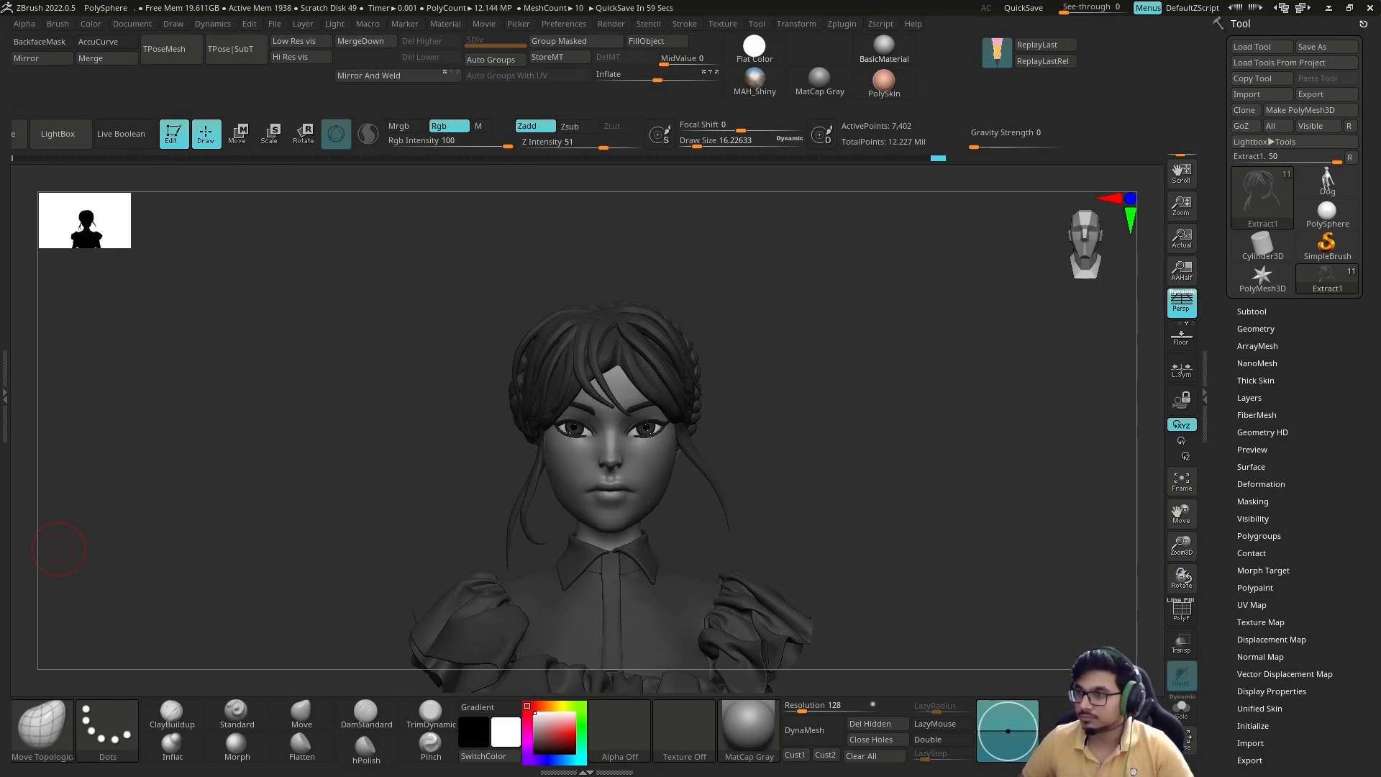
{"action": "left_click_drag", "start_coordinate": [765, 327], "coordinate": [813, 403], "text": "alt"}
{"action": "key", "text": "w"}
{"action": "left_click", "coordinate": [724, 374], "text": "ctrl"}
{"action": "left_click_drag", "start_coordinate": [724, 370], "coordinate": [680, 381], "text": "ctrl"}
{"action": "key", "text": "q"}
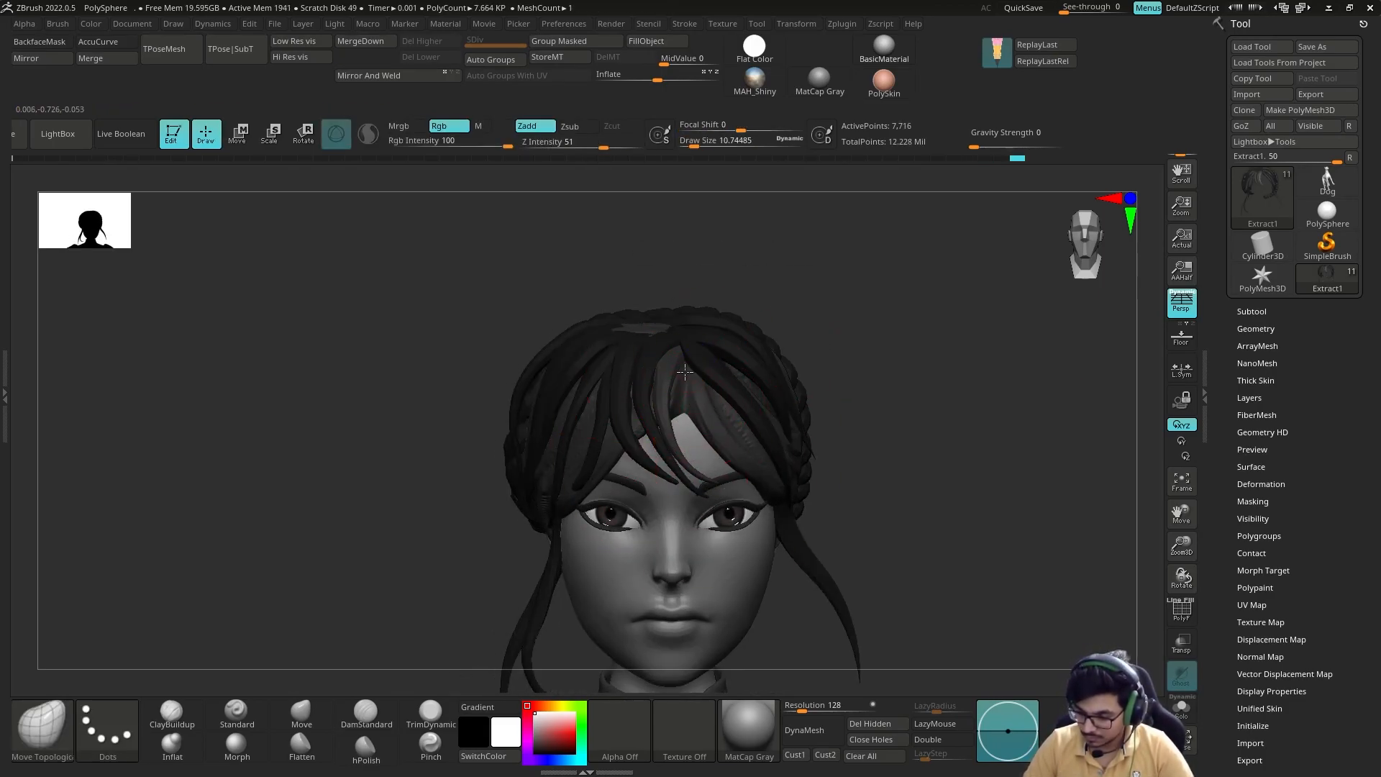
Step: Duplicate another fringe strand with the gizmo and shift the copy beside the parting
{"action": "key", "text": "w"}
{"action": "left_click", "coordinate": [630, 293], "text": "alt"}
{"action": "left_click_drag", "start_coordinate": [686, 237], "coordinate": [666, 240], "text": "ctrl"}
{"action": "key", "text": "q"}
{"action": "left_click_drag", "start_coordinate": [845, 252], "coordinate": [1007, 259]}
{"action": "left_click_drag", "start_coordinate": [900, 338], "coordinate": [741, 346]}
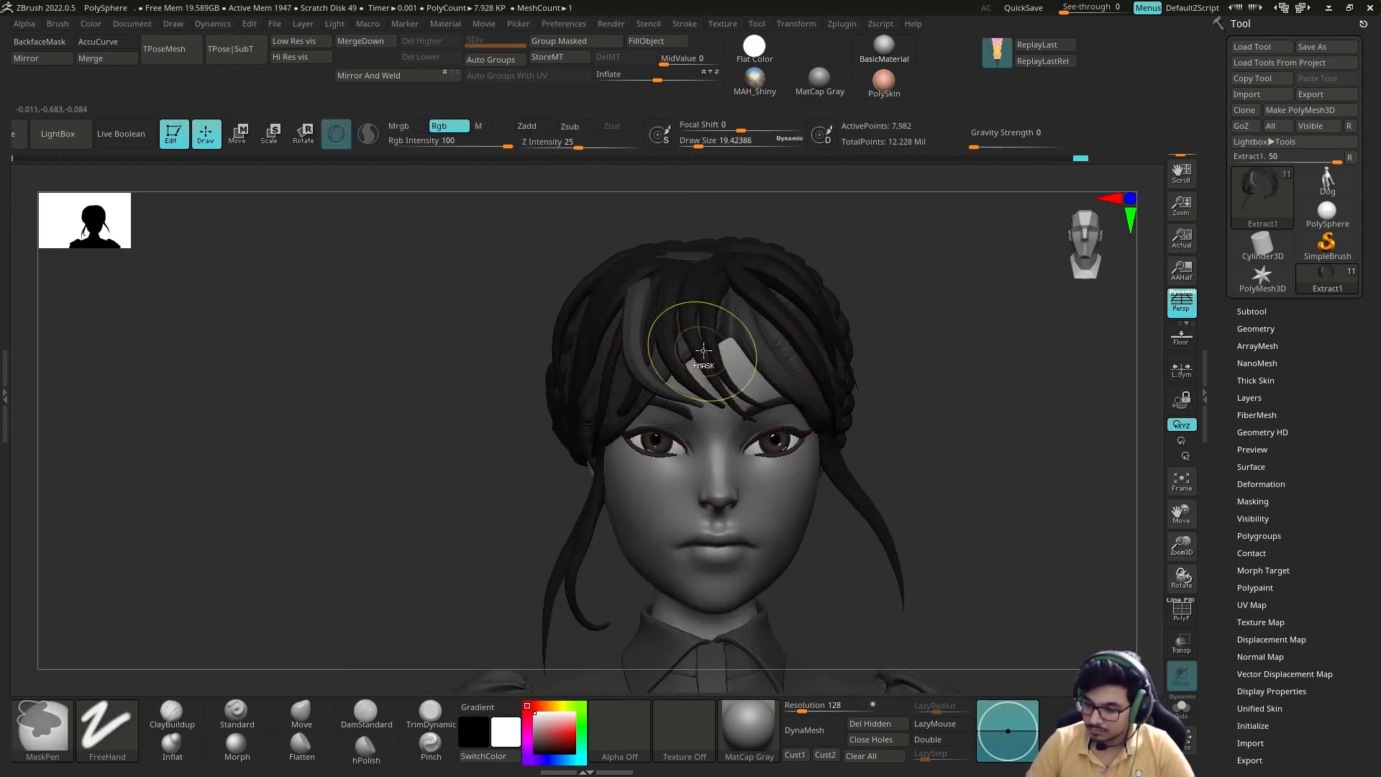
Step: Add a further fringe strand copy above the brow and bend it into place with the Move brush
{"action": "key", "text": "w"}
{"action": "key", "text": "q"}
{"action": "key", "text": "w"}
{"action": "key", "text": "q"}
{"action": "mouse_move", "coordinate": [928, 316]}
{"action": "left_mouse_down"}
{"action": "mouse_move", "coordinate": [798, 291]}
{"action": "mouse_move", "coordinate": [892, 316]}
{"action": "mouse_move", "coordinate": [928, 356]}
{"action": "left_mouse_up"}
{"action": "key", "text": "s"}
{"action": "left_click", "coordinate": [759, 342]}
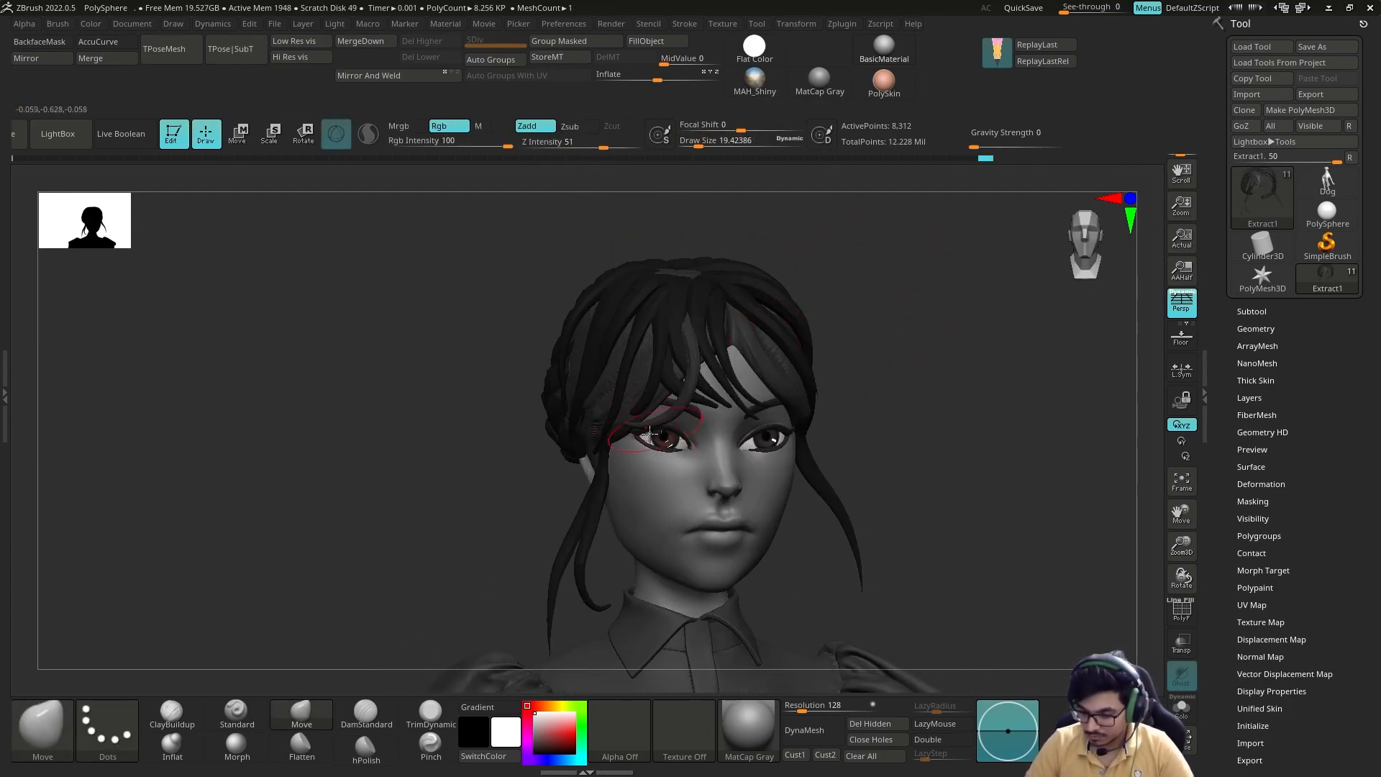
Step: Adjust the fringe strand above the eye with the gizmo and Move brush, using the polygroup display to tell strands apart
{"action": "key", "text": "w"}
{"action": "key", "text": "q"}
{"action": "key", "text": "s"}
{"action": "left_click_drag", "start_coordinate": [851, 324], "coordinate": [895, 310]}
{"action": "key", "text": "shift+f"}
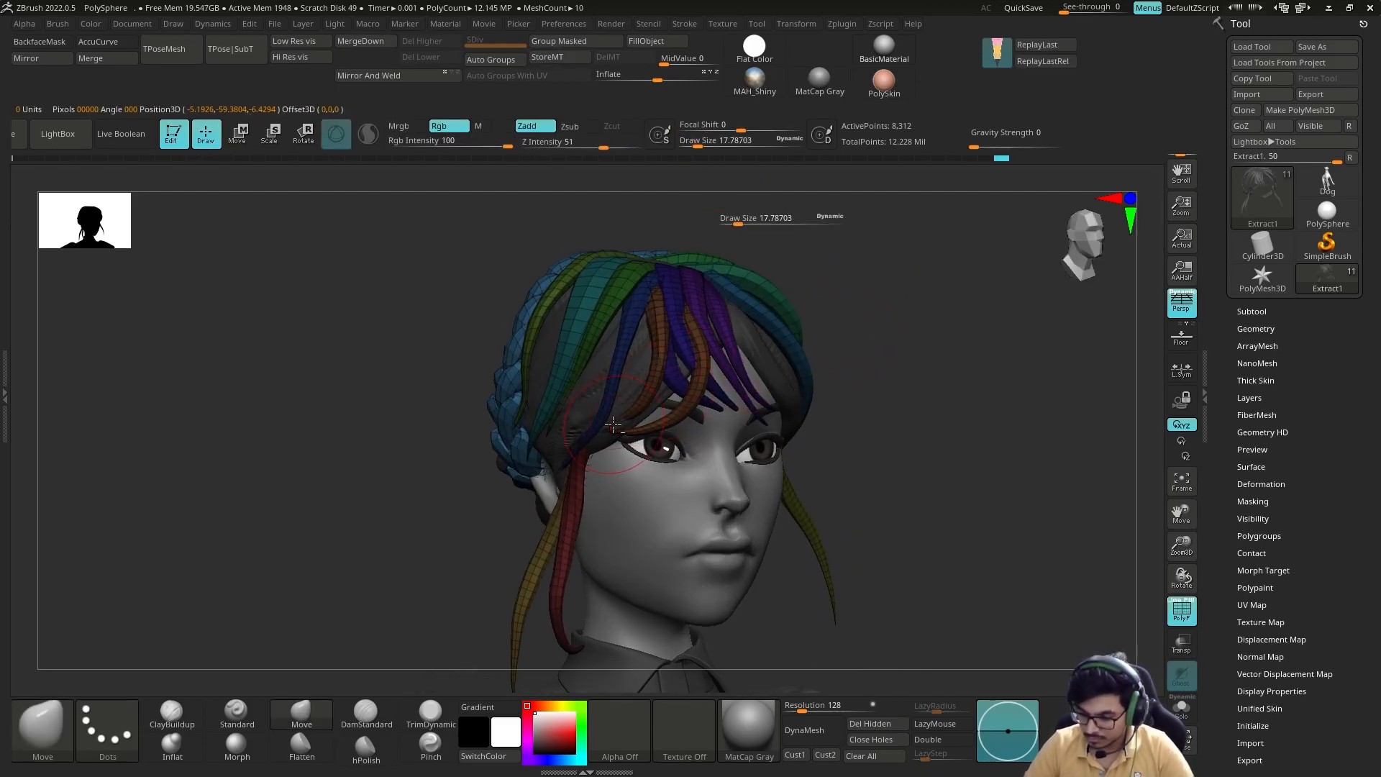
{"action": "left_click", "coordinate": [698, 360], "text": "ctrl+shift"}
{"action": "key", "text": "w"}
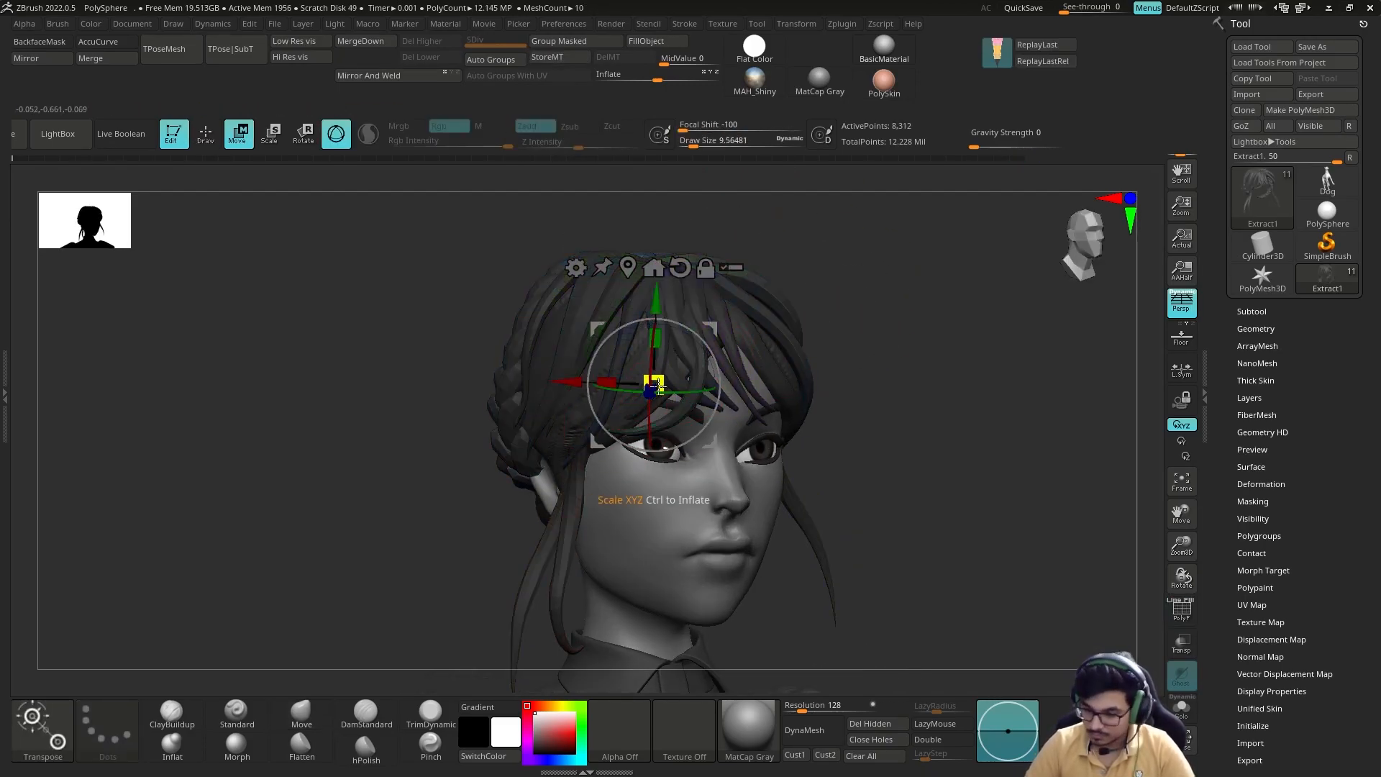
{"action": "key", "text": "q"}
{"action": "key", "text": "shift+f"}
Step: Duplicate a fringe strand near the crown and align its root with the parting from above
{"action": "left_click_drag", "start_coordinate": [460, 489], "coordinate": [614, 487]}
{"action": "mouse_move", "coordinate": [1000, 324]}
{"action": "left_mouse_down"}
{"action": "mouse_move", "coordinate": [904, 321]}
{"action": "mouse_move", "coordinate": [734, 354]}
{"action": "left_mouse_up"}
{"action": "left_click_drag", "start_coordinate": [899, 367], "coordinate": [602, 397]}
{"action": "left_click_drag", "start_coordinate": [816, 306], "coordinate": [611, 381]}
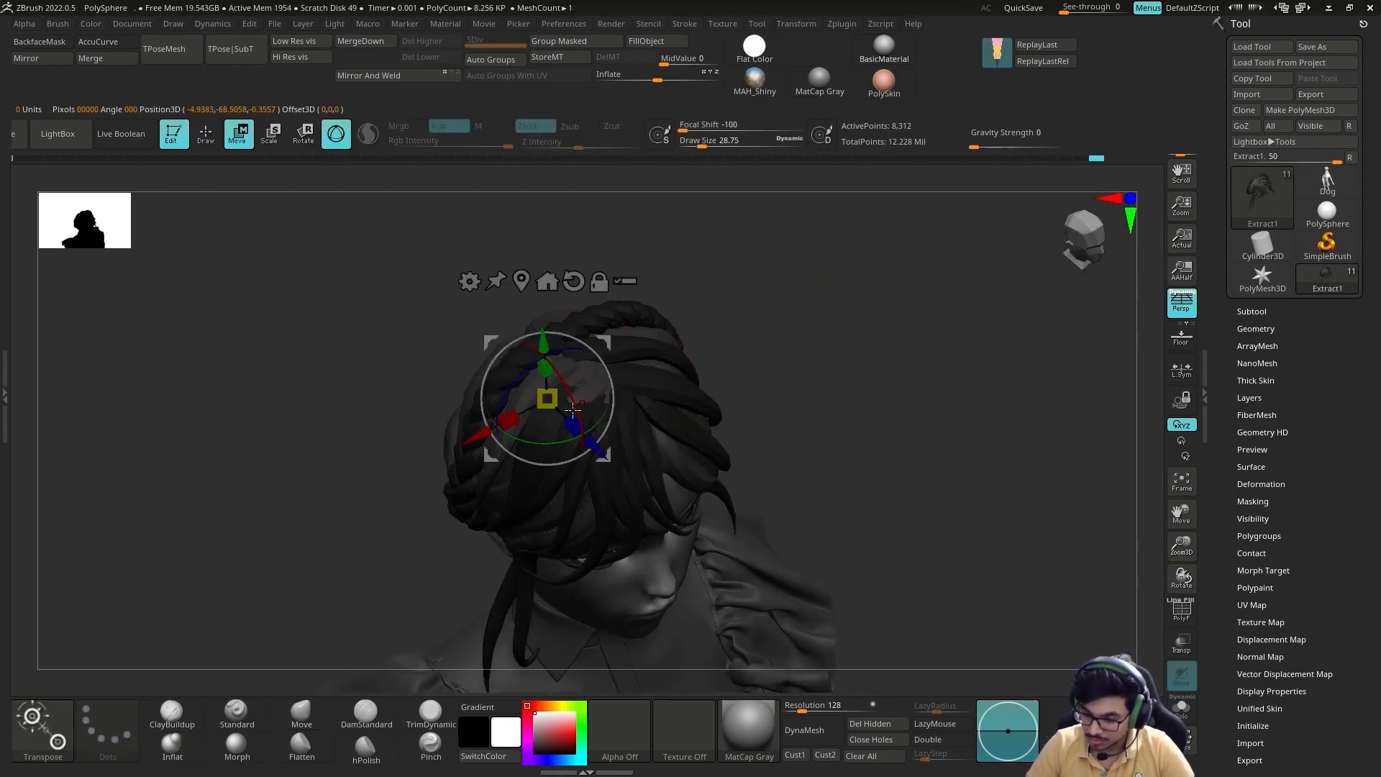
{"action": "mouse_move", "coordinate": [805, 337]}
{"action": "left_mouse_down", "text": "shift"}
{"action": "mouse_move", "coordinate": [734, 348]}
{"action": "mouse_move", "coordinate": [783, 317]}
{"action": "mouse_move", "coordinate": [784, 346]}
{"action": "mouse_move", "coordinate": [697, 367]}
{"action": "mouse_move", "coordinate": [703, 382]}
{"action": "mouse_move", "coordinate": [777, 373]}
{"action": "mouse_move", "coordinate": [639, 361]}
{"action": "mouse_move", "coordinate": [747, 405]}
{"action": "left_mouse_up", "text": "shift"}
{"action": "key", "text": "w"}
{"action": "key", "text": "q"}
{"action": "key", "text": "w"}
{"action": "key", "text": "q"}
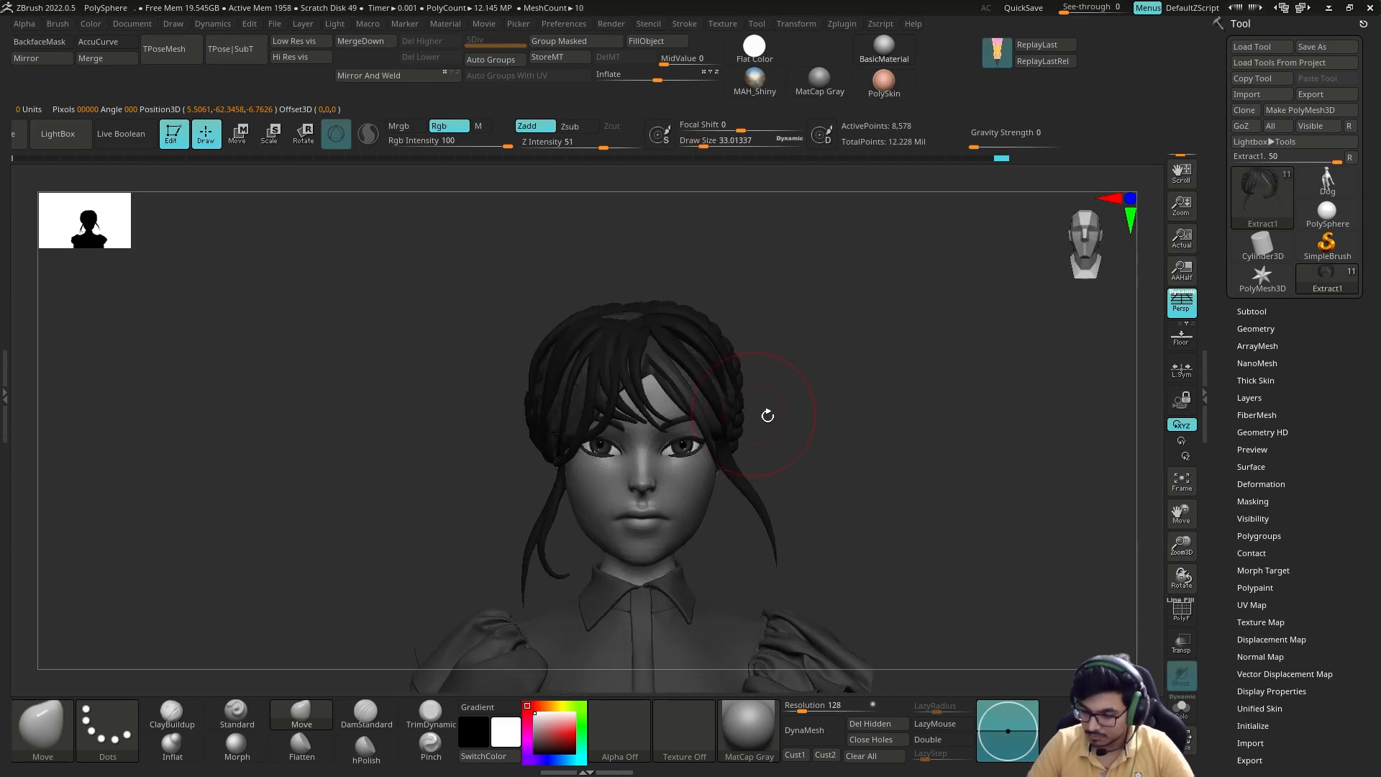
Step: Reposition the new fringe strand over the forehead to fill the gap in the fringe
{"action": "key", "text": "w"}
{"action": "mouse_move", "coordinate": [741, 341]}
{"action": "left_mouse_down"}
{"action": "mouse_move", "coordinate": [761, 366]}
{"action": "mouse_move", "coordinate": [758, 323]}
{"action": "mouse_move", "coordinate": [752, 334]}
{"action": "left_mouse_up"}
{"action": "key", "text": "q"}
{"action": "left_click_drag", "start_coordinate": [811, 403], "coordinate": [806, 461], "text": "alt"}
{"action": "mouse_move", "coordinate": [806, 432]}
{"action": "left_mouse_down"}
{"action": "mouse_move", "coordinate": [708, 396]}
{"action": "mouse_move", "coordinate": [827, 367]}
{"action": "left_mouse_up"}
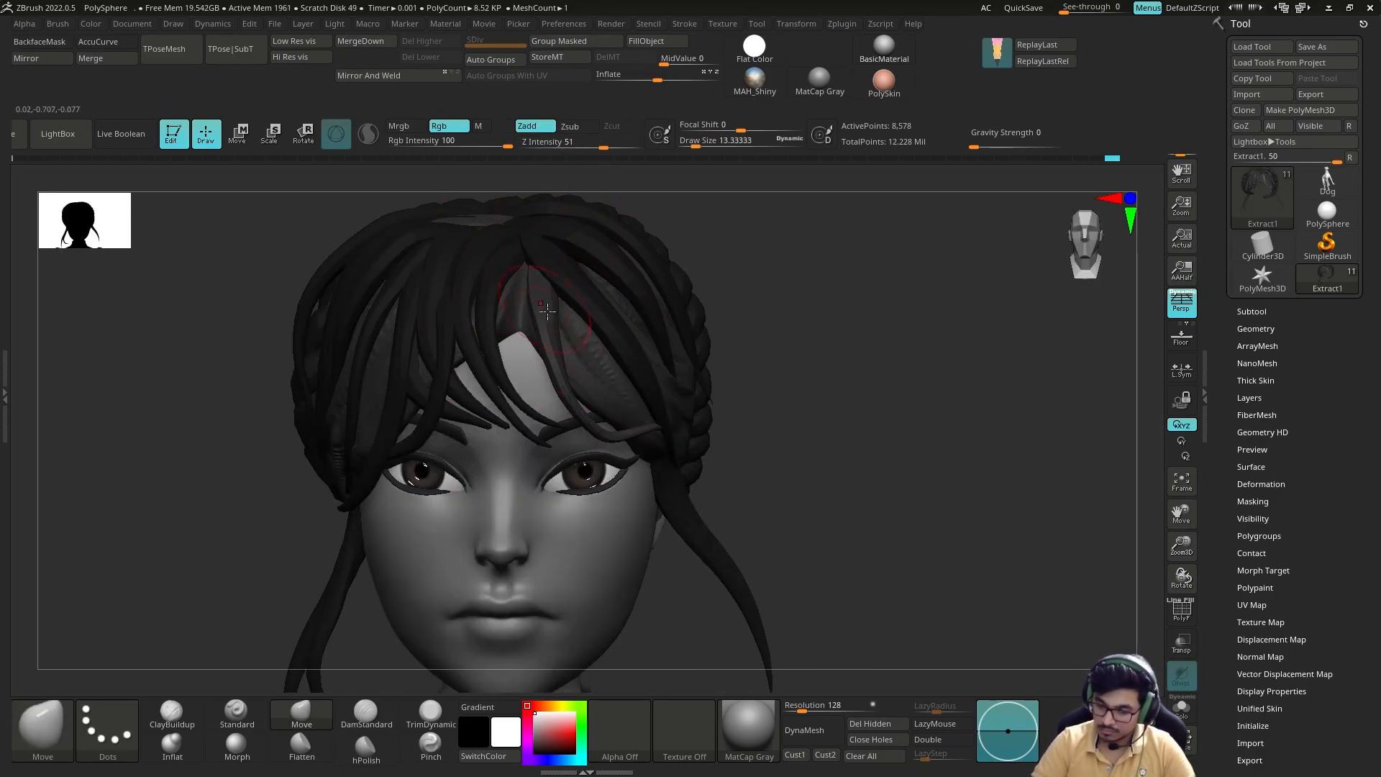
{"action": "left_click", "coordinate": [181, 743]}
{"action": "left_click_drag", "start_coordinate": [764, 323], "coordinate": [780, 277], "text": "alt"}
{"action": "mouse_move", "coordinate": [792, 302]}
{"action": "left_mouse_down"}
{"action": "mouse_move", "coordinate": [971, 311]}
{"action": "mouse_move", "coordinate": [709, 410]}
{"action": "mouse_move", "coordinate": [725, 441]}
{"action": "left_mouse_up"}
Step: Select the Wednesday body mesh and sharpen the corners of the mouth with a small DamStandard brush
{"action": "left_click", "coordinate": [575, 496], "text": "alt"}
{"action": "mouse_move", "coordinate": [763, 353]}
{"action": "left_mouse_down", "text": "alt"}
{"action": "mouse_move", "coordinate": [777, 394]}
{"action": "mouse_move", "coordinate": [669, 511]}
{"action": "mouse_move", "coordinate": [720, 489]}
{"action": "left_mouse_up", "text": "alt"}
{"action": "left_click", "coordinate": [366, 712]}
{"action": "key", "text": "s"}
{"action": "left_click_drag", "start_coordinate": [714, 489], "coordinate": [737, 482]}
{"action": "left_click_drag", "start_coordinate": [559, 456], "coordinate": [540, 460]}
{"action": "left_click_drag", "start_coordinate": [860, 460], "coordinate": [793, 466]}
{"action": "left_click_drag", "start_coordinate": [643, 468], "coordinate": [612, 461]}
{"action": "left_click_drag", "start_coordinate": [856, 547], "coordinate": [806, 543], "text": "shift"}
{"action": "mouse_move", "coordinate": [806, 543]}
{"action": "left_mouse_down", "text": "alt"}
{"action": "mouse_move", "coordinate": [743, 496]}
{"action": "mouse_move", "coordinate": [734, 619]}
{"action": "left_mouse_up", "text": "alt"}
{"action": "left_click_drag", "start_coordinate": [656, 490], "coordinate": [644, 475], "text": "shift"}
Step: Deepen the crease at the mouth corners with a resized DamStandard brush and smooth it out
{"action": "left_click_drag", "start_coordinate": [856, 561], "coordinate": [798, 490], "text": "alt"}
{"action": "key", "text": "s"}
{"action": "left_click_drag", "start_coordinate": [779, 480], "coordinate": [820, 476]}
{"action": "left_click_drag", "start_coordinate": [611, 464], "coordinate": [630, 457], "text": "shift"}
{"action": "left_click_drag", "start_coordinate": [806, 468], "coordinate": [780, 471], "text": "shift"}
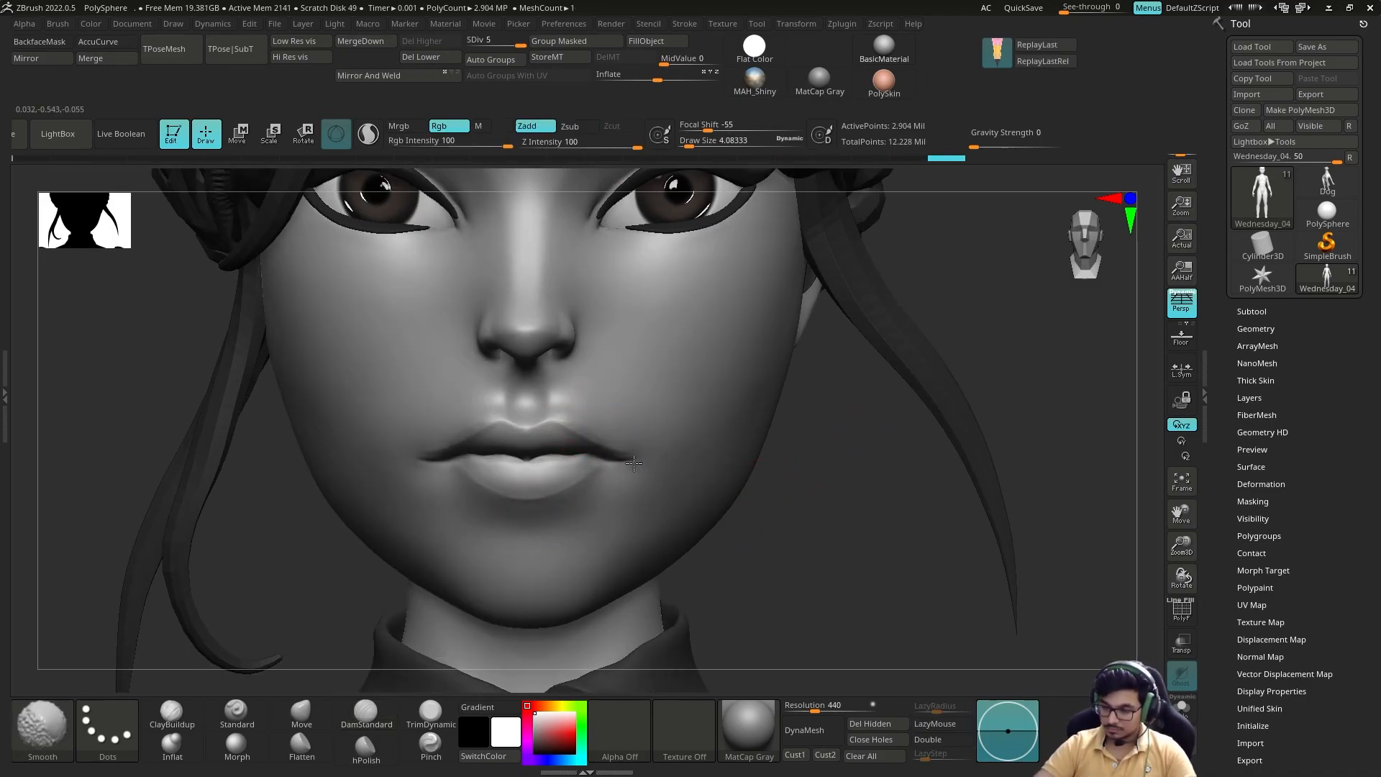
{"action": "left_click_drag", "start_coordinate": [641, 468], "coordinate": [624, 460], "text": "shift"}
{"action": "left_click_drag", "start_coordinate": [805, 475], "coordinate": [818, 392], "text": "alt"}
{"action": "left_click_drag", "start_coordinate": [857, 461], "coordinate": [892, 424]}
{"action": "left_click_drag", "start_coordinate": [892, 425], "coordinate": [885, 504], "text": "alt"}
Step: Refine the upper lip line and the area below the nose with a finer DamStandard brush
{"action": "key", "text": "s"}
{"action": "left_click_drag", "start_coordinate": [557, 430], "coordinate": [605, 432]}
{"action": "left_click_drag", "start_coordinate": [565, 395], "coordinate": [601, 425]}
{"action": "left_click_drag", "start_coordinate": [849, 432], "coordinate": [805, 468], "text": "shift"}
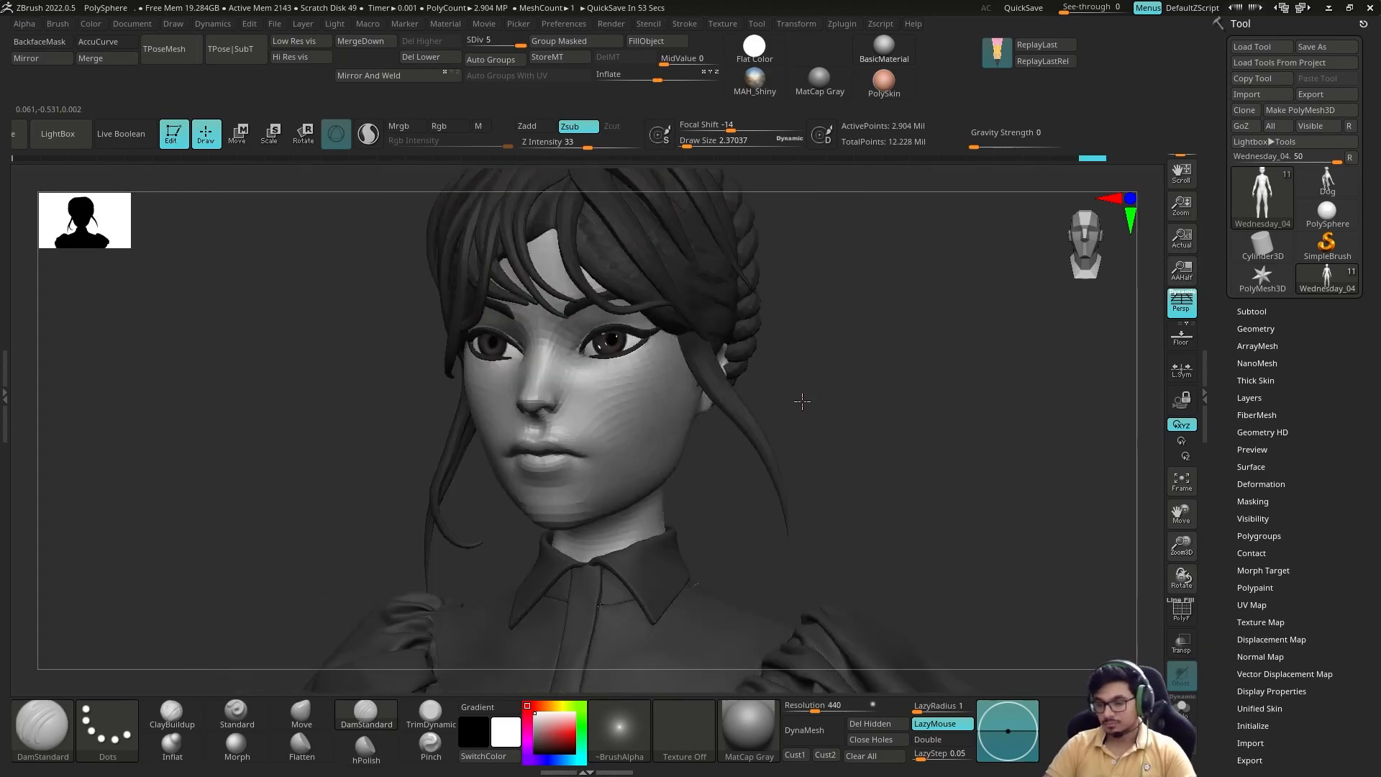
{"action": "mouse_move", "coordinate": [899, 402]}
{"action": "left_mouse_down"}
{"action": "mouse_move", "coordinate": [963, 401]}
{"action": "mouse_move", "coordinate": [697, 417]}
{"action": "mouse_move", "coordinate": [776, 410]}
{"action": "left_mouse_up"}
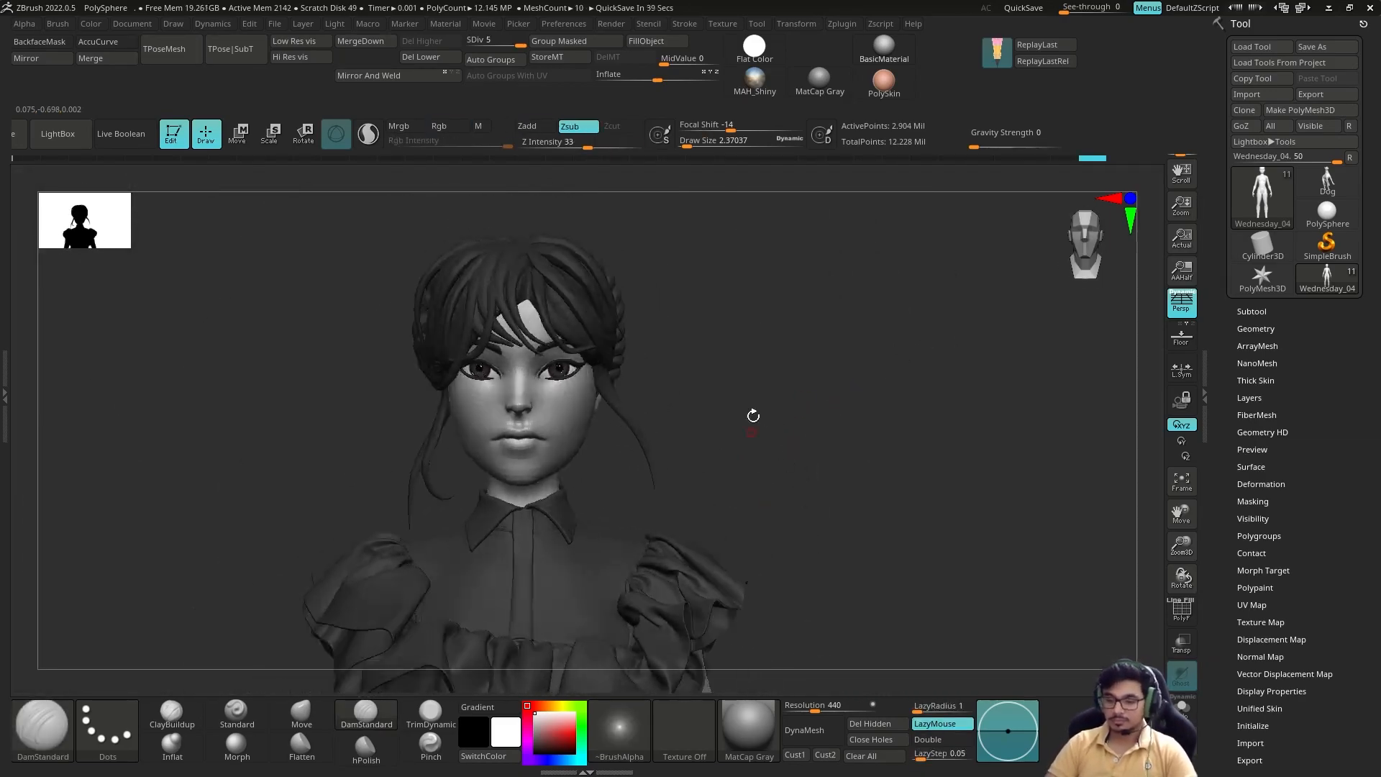
Step: Make the hair strands active again and load a strand brush from the LightBox brush library
{"action": "left_click_drag", "start_coordinate": [761, 465], "coordinate": [493, 408], "text": "alt"}
{"action": "key", "text": "b"}
{"action": "key", "text": "m"}
{"action": "key", "text": "v"}
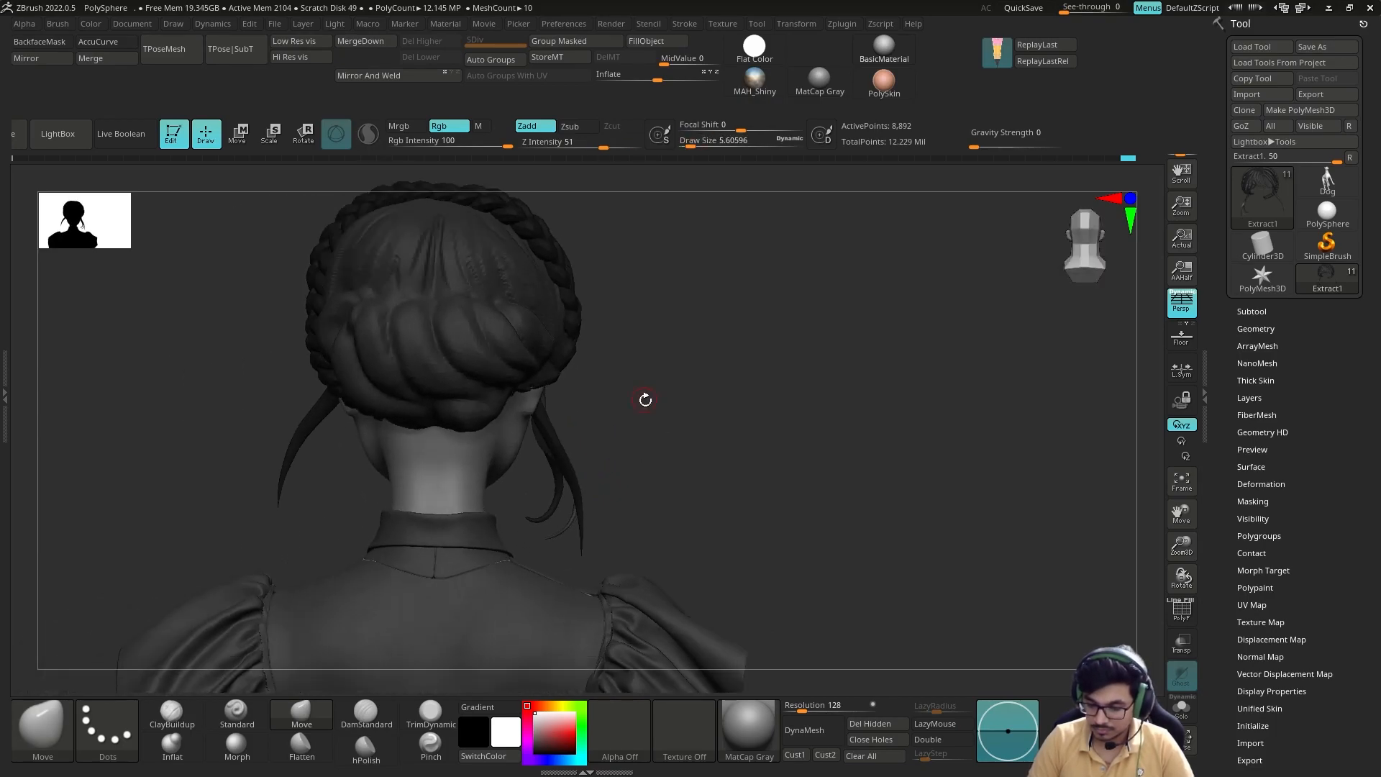
{"action": "key", "text": "b"}
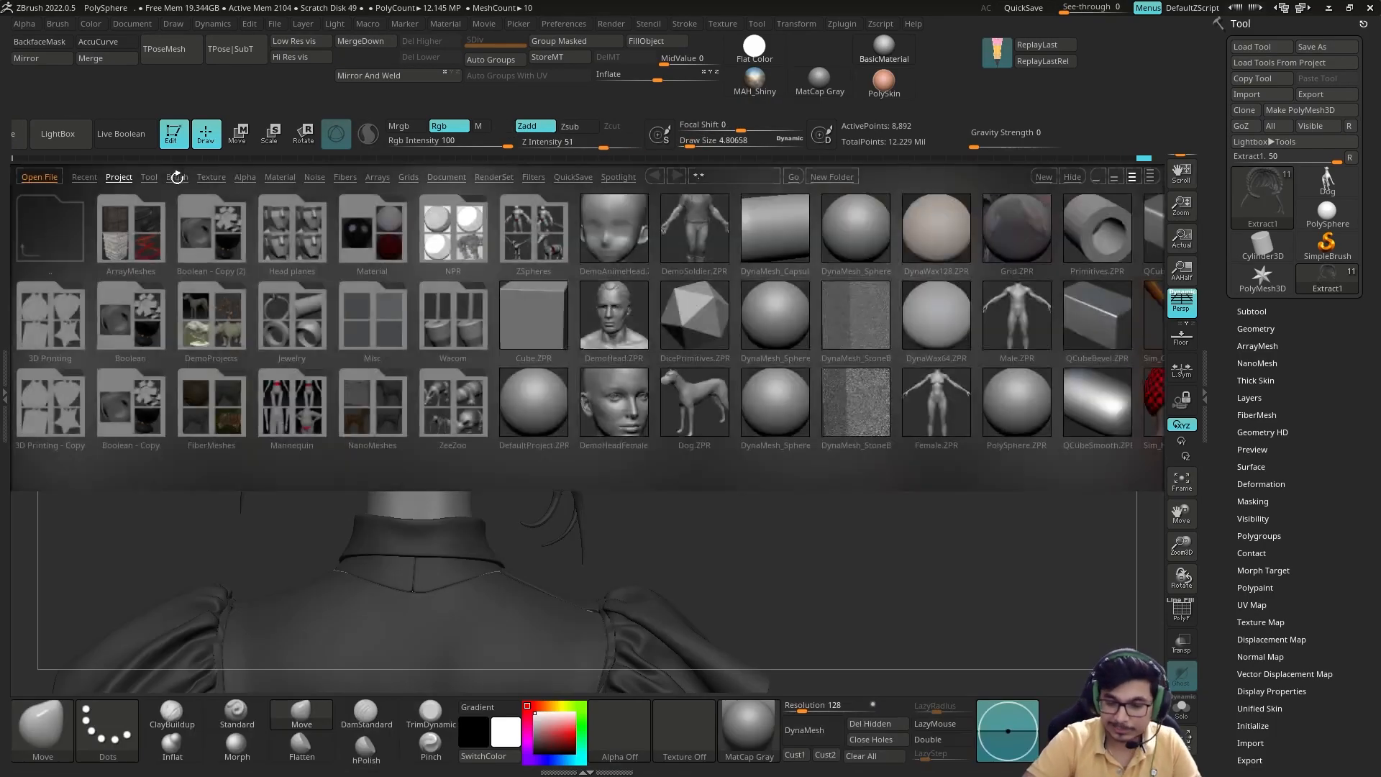
{"action": "left_click", "coordinate": [177, 177]}
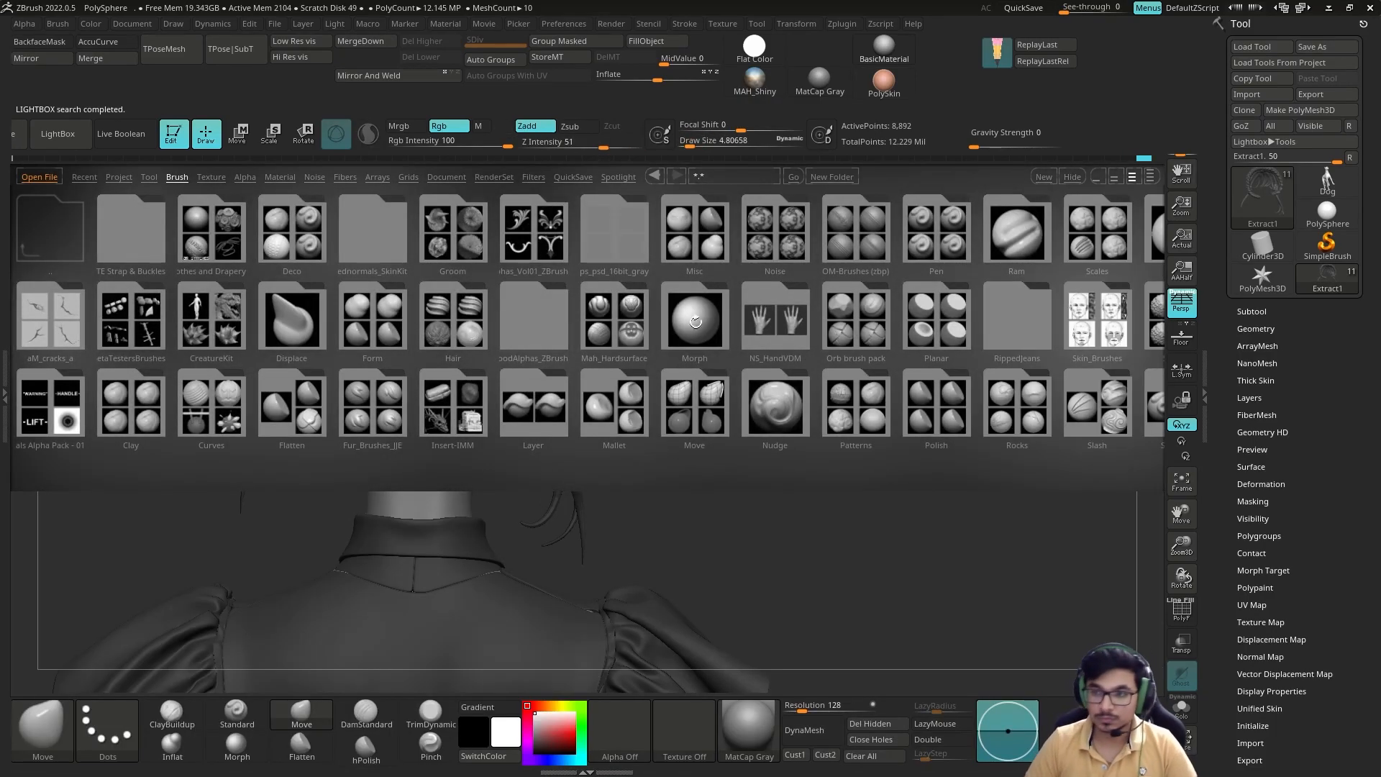
{"action": "left_click", "coordinate": [93, 146]}
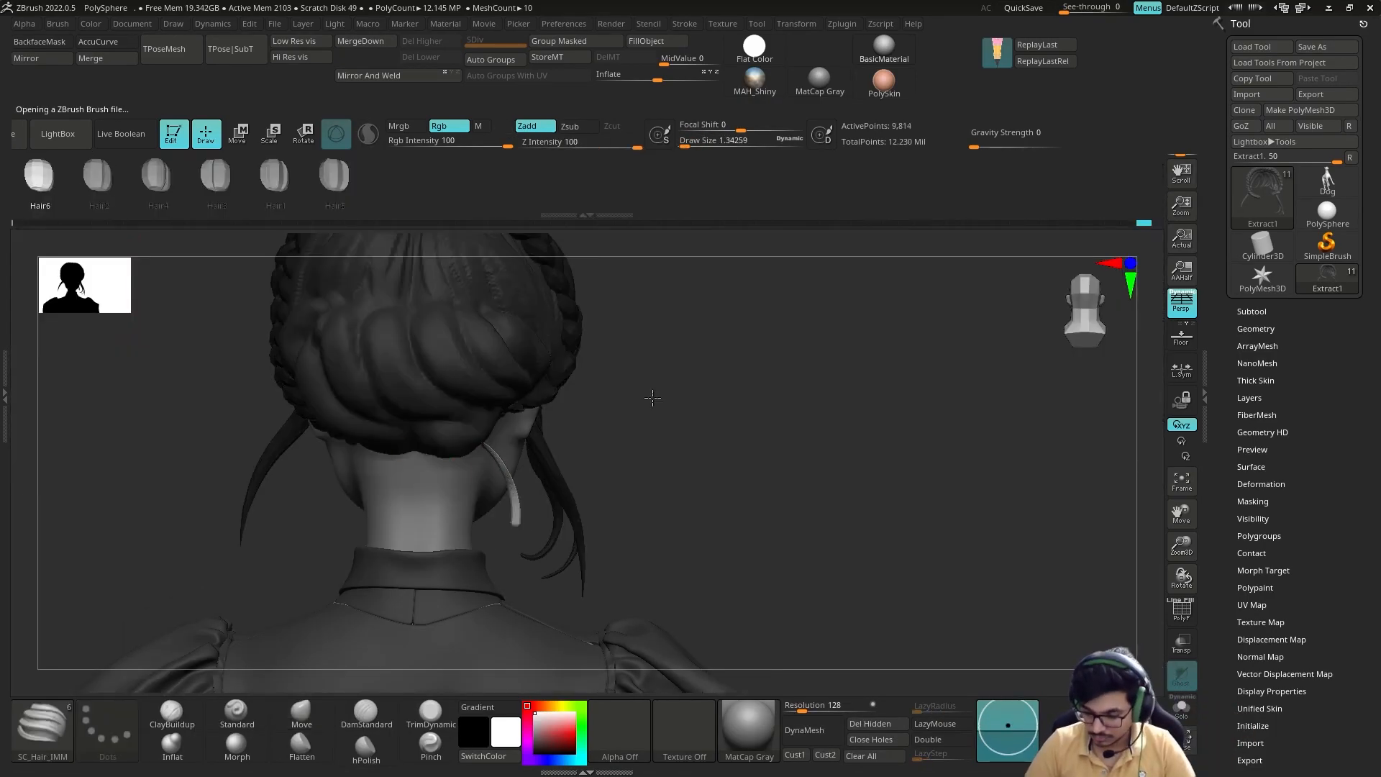
{"action": "key", "text": "ctrl+z"}
{"action": "left_click_drag", "start_coordinate": [653, 397], "coordinate": [598, 400]}
{"action": "left_click", "coordinate": [684, 24]}
{"action": "left_click", "coordinate": [741, 322]}
{"action": "left_click", "coordinate": [741, 352]}
{"action": "left_click_drag", "start_coordinate": [690, 432], "coordinate": [655, 432]}
{"action": "left_click", "coordinate": [66, 126]}
{"action": "double_click", "coordinate": [129, 377]}
Step: Position a loose hair strand at the nape below the bun with the gizmo
{"action": "mouse_move", "coordinate": [762, 446]}
{"action": "left_mouse_down"}
{"action": "mouse_move", "coordinate": [547, 446]}
{"action": "mouse_move", "coordinate": [653, 376]}
{"action": "left_mouse_up"}
{"action": "key", "text": "w"}
{"action": "left_click_drag", "start_coordinate": [805, 446], "coordinate": [748, 446]}
{"action": "mouse_move", "coordinate": [599, 441]}
{"action": "left_mouse_down", "text": "ctrl"}
{"action": "mouse_move", "coordinate": [746, 408]}
{"action": "mouse_move", "coordinate": [619, 432]}
{"action": "mouse_move", "coordinate": [657, 404]}
{"action": "mouse_move", "coordinate": [466, 525]}
{"action": "mouse_move", "coordinate": [497, 461]}
{"action": "left_mouse_up", "text": "ctrl"}
{"action": "key", "text": "q"}
{"action": "key", "text": "s"}
Step: Shape the loose strands hanging below the bun with the Move and Move Topological brushes
{"action": "key", "text": "b"}
{"action": "key", "text": "m"}
{"action": "key", "text": "v"}
{"action": "right_click_drag", "start_coordinate": [531, 425], "coordinate": [564, 414]}
{"action": "key", "text": "alt+s"}
{"action": "left_click_drag", "start_coordinate": [563, 483], "coordinate": [568, 498]}
{"action": "mouse_move", "coordinate": [568, 498]}
{"action": "right_mouse_down"}
{"action": "mouse_move", "coordinate": [558, 549]}
{"action": "mouse_move", "coordinate": [770, 395]}
{"action": "mouse_move", "coordinate": [849, 403]}
{"action": "right_mouse_up"}
{"action": "key", "text": "alt+s"}
{"action": "key", "text": "b"}
{"action": "key", "text": "m"}
{"action": "key", "text": "t"}
{"action": "right_click_drag", "start_coordinate": [564, 488], "coordinate": [588, 459]}
{"action": "mouse_move", "coordinate": [513, 497]}
{"action": "right_mouse_down"}
{"action": "mouse_move", "coordinate": [565, 437]}
{"action": "mouse_move", "coordinate": [728, 410]}
{"action": "right_mouse_up"}
{"action": "mouse_move", "coordinate": [799, 384]}
{"action": "right_mouse_down"}
{"action": "mouse_move", "coordinate": [829, 391]}
{"action": "mouse_move", "coordinate": [777, 400]}
{"action": "right_mouse_up"}
Step: Try a thin curved strand hanging behind the ear and shape it with the Move brush
{"action": "key", "text": "b"}
{"action": "left_click", "coordinate": [424, 292]}
{"action": "left_click_drag", "start_coordinate": [615, 602], "coordinate": [576, 604]}
{"action": "mouse_move", "coordinate": [575, 460]}
{"action": "right_mouse_down"}
{"action": "mouse_move", "coordinate": [777, 464]}
{"action": "mouse_move", "coordinate": [568, 569]}
{"action": "right_mouse_up"}
{"action": "key", "text": "b"}
{"action": "key", "text": "m"}
{"action": "key", "text": "v"}
{"action": "mouse_move", "coordinate": [568, 504]}
{"action": "right_mouse_down"}
{"action": "mouse_move", "coordinate": [681, 446]}
{"action": "mouse_move", "coordinate": [647, 461]}
{"action": "right_mouse_up"}
{"action": "right_click_drag", "start_coordinate": [633, 588], "coordinate": [754, 437]}
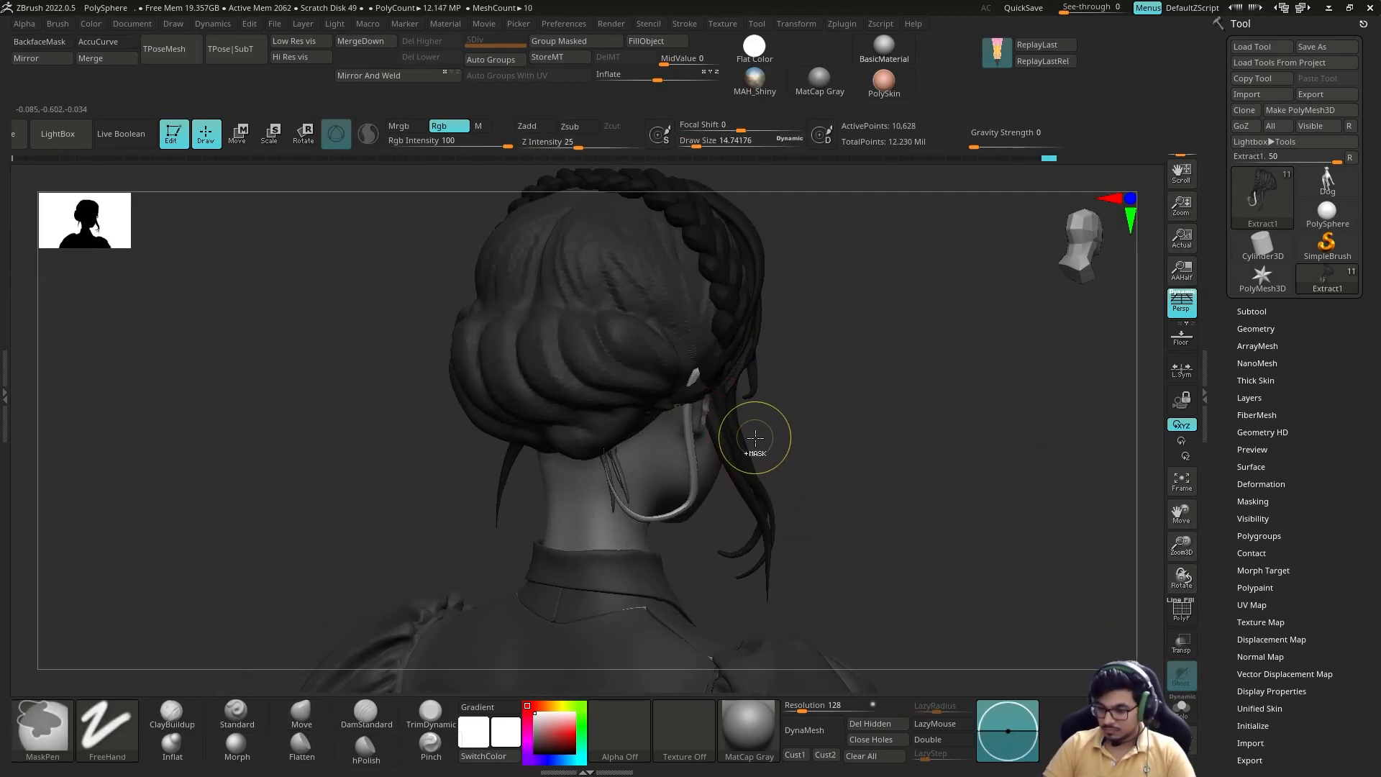
{"action": "key", "text": "ctrl+z"}
Step: Draw a loose strand from behind the ear toward the neck with a different strand brush and adjust its thickness
{"action": "key", "text": "b"}
{"action": "left_click", "coordinate": [203, 286]}
{"action": "left_click_drag", "start_coordinate": [698, 412], "coordinate": [603, 596]}
{"action": "mouse_move", "coordinate": [878, 475]}
{"action": "right_mouse_down"}
{"action": "mouse_move", "coordinate": [796, 456]}
{"action": "mouse_move", "coordinate": [786, 513]}
{"action": "mouse_move", "coordinate": [441, 542]}
{"action": "mouse_move", "coordinate": [830, 404]}
{"action": "mouse_move", "coordinate": [755, 432]}
{"action": "mouse_move", "coordinate": [789, 541]}
{"action": "mouse_move", "coordinate": [742, 592]}
{"action": "mouse_move", "coordinate": [461, 525]}
{"action": "mouse_move", "coordinate": [648, 443]}
{"action": "mouse_move", "coordinate": [477, 474]}
{"action": "mouse_move", "coordinate": [567, 540]}
{"action": "mouse_move", "coordinate": [796, 379]}
{"action": "mouse_move", "coordinate": [578, 455]}
{"action": "right_mouse_up"}
{"action": "key", "text": "w"}
{"action": "key", "text": "q"}
{"action": "left_click", "coordinate": [188, 739]}
{"action": "mouse_move", "coordinate": [727, 496]}
{"action": "right_mouse_down"}
{"action": "mouse_move", "coordinate": [639, 512]}
{"action": "mouse_move", "coordinate": [647, 568]}
{"action": "right_mouse_up"}
{"action": "left_click", "coordinate": [177, 745]}
{"action": "mouse_move", "coordinate": [683, 504]}
{"action": "right_mouse_down"}
{"action": "mouse_move", "coordinate": [805, 459]}
{"action": "mouse_move", "coordinate": [818, 346]}
{"action": "mouse_move", "coordinate": [863, 400]}
{"action": "mouse_move", "coordinate": [787, 399]}
{"action": "right_mouse_up"}
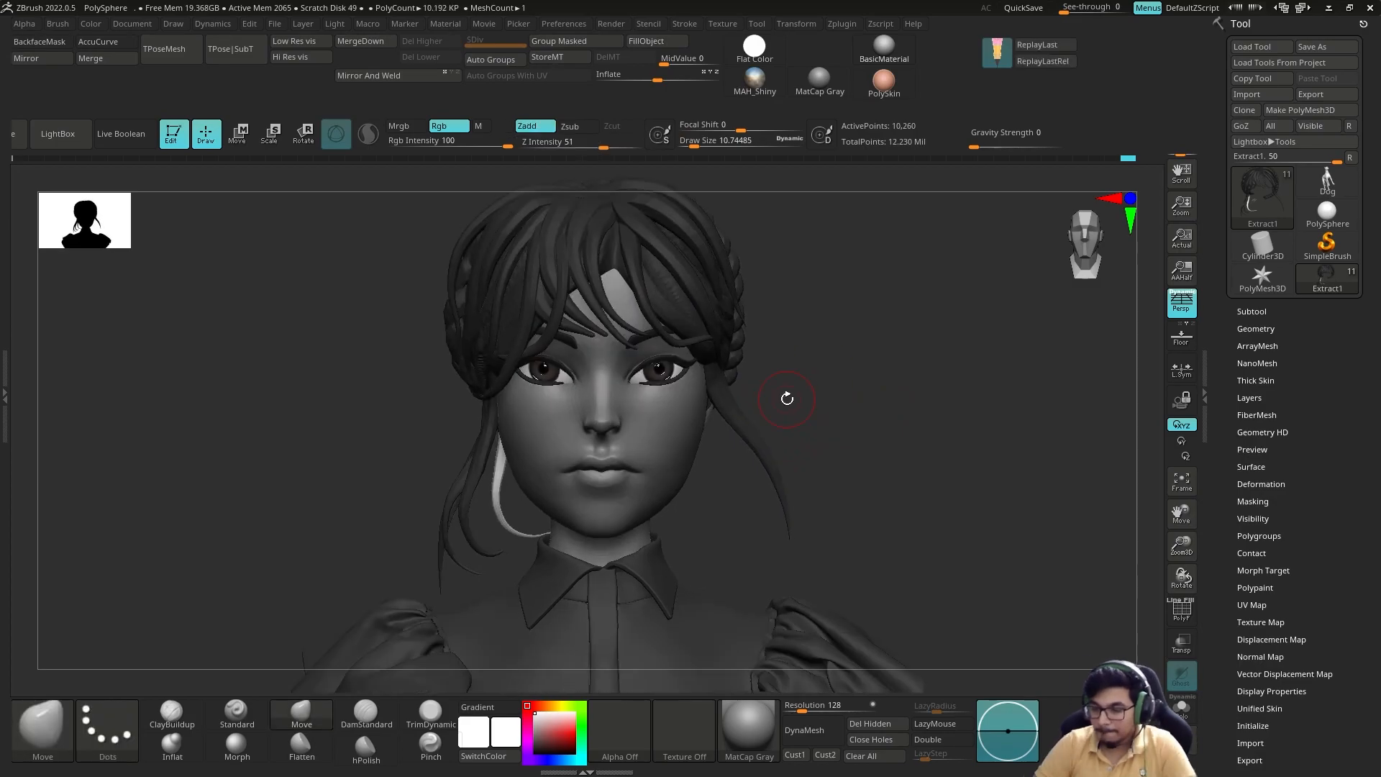
Step: Duplicate a loose side strand with the gizmo and curve the copy beside the jaw with the Move brush
{"action": "left_click_drag", "start_coordinate": [801, 338], "coordinate": [799, 337]}
{"action": "left_click", "coordinate": [651, 450], "text": "alt"}
{"action": "mouse_move", "coordinate": [791, 446]}
{"action": "right_mouse_down", "text": "ctrl"}
{"action": "mouse_move", "coordinate": [746, 391]}
{"action": "mouse_move", "coordinate": [777, 361]}
{"action": "mouse_move", "coordinate": [863, 339]}
{"action": "mouse_move", "coordinate": [942, 237]}
{"action": "right_mouse_up", "text": "ctrl"}
{"action": "left_click", "coordinate": [674, 213], "text": "alt"}
{"action": "right_click_drag", "start_coordinate": [890, 291], "coordinate": [904, 370], "text": "ctrl"}
{"action": "key", "text": "w"}
{"action": "left_click", "coordinate": [530, 480], "text": "ctrl"}
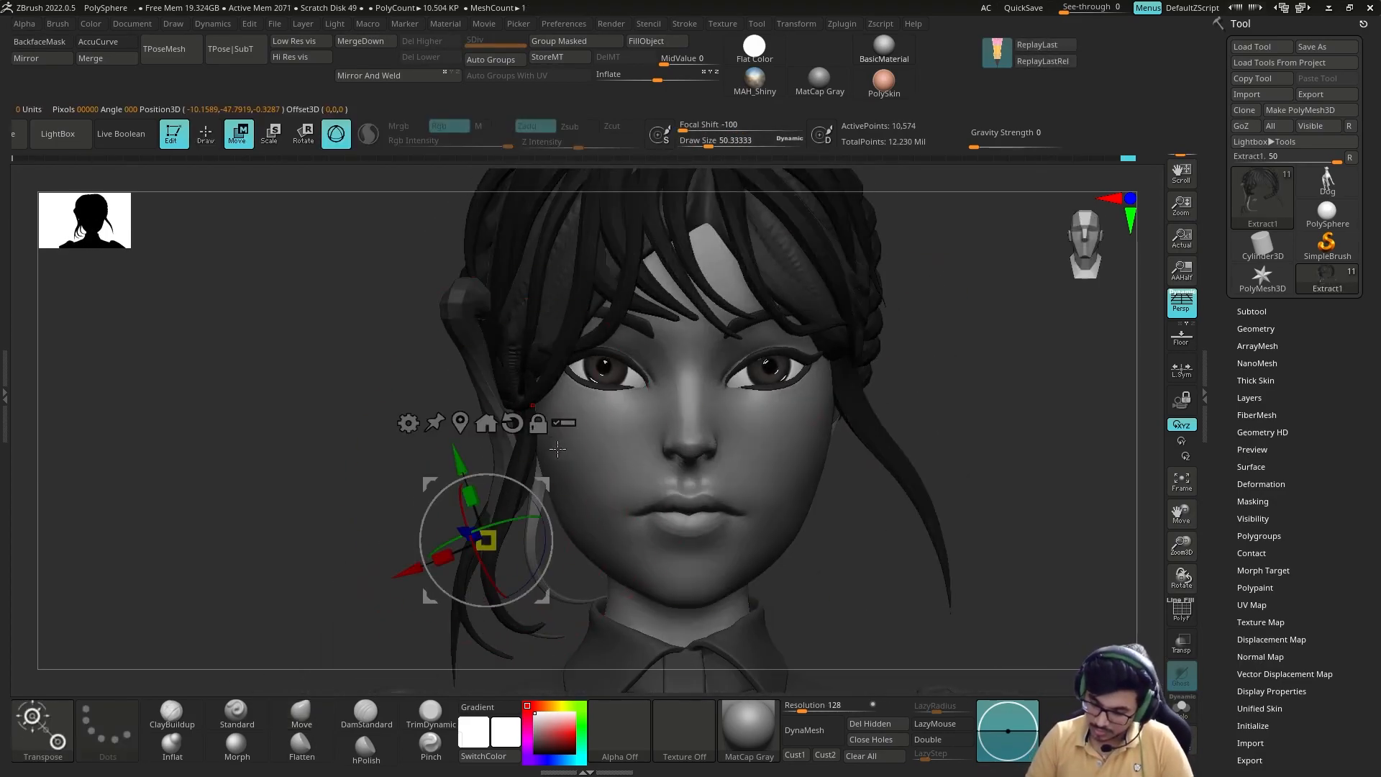
{"action": "key", "text": "q"}
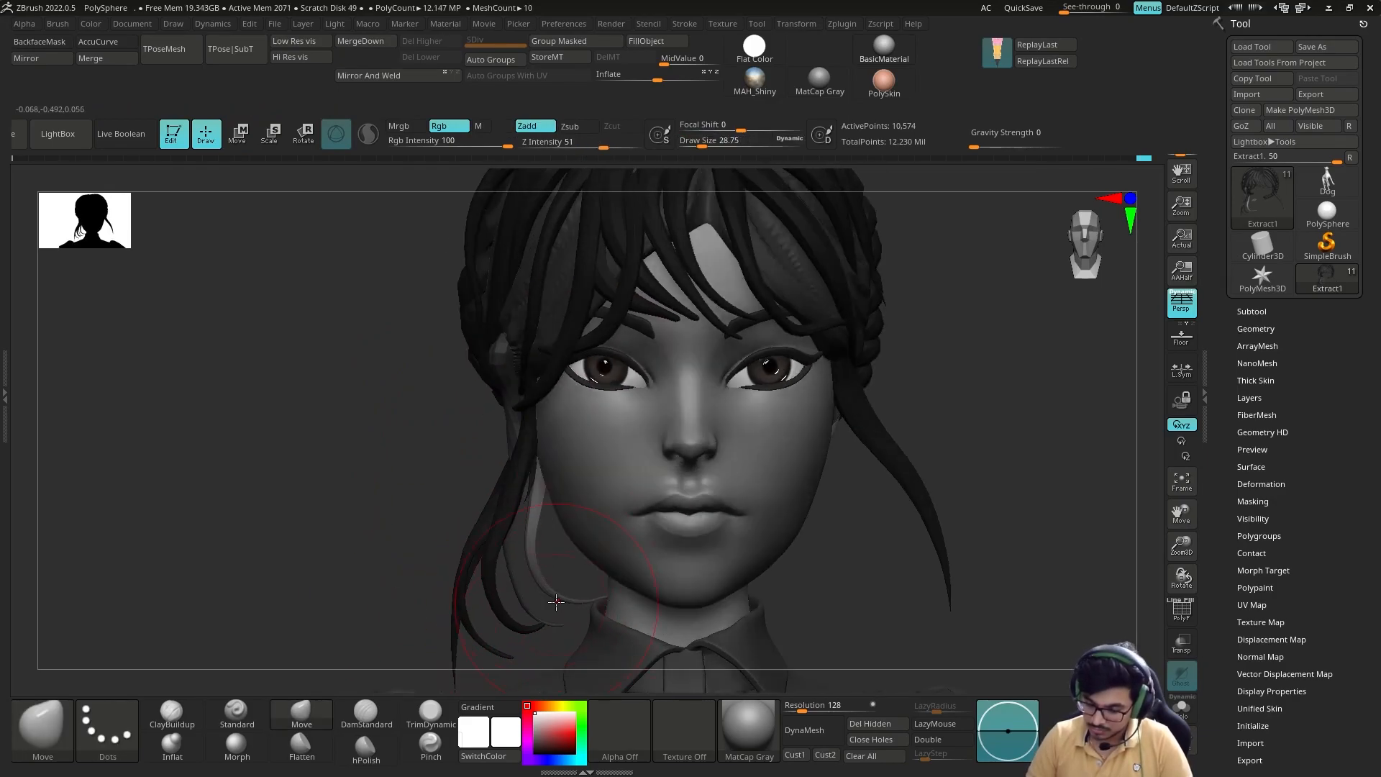
{"action": "mouse_move", "coordinate": [549, 605]}
{"action": "right_mouse_down"}
{"action": "mouse_move", "coordinate": [453, 638]}
{"action": "mouse_move", "coordinate": [455, 513]}
{"action": "mouse_move", "coordinate": [605, 496]}
{"action": "mouse_move", "coordinate": [496, 475]}
{"action": "right_mouse_up"}
Step: Adjust the thickness of the loose strands beside the jaw with the Inflat brush
{"action": "key", "text": "b"}
{"action": "key", "text": "i"}
{"action": "key", "text": "n"}
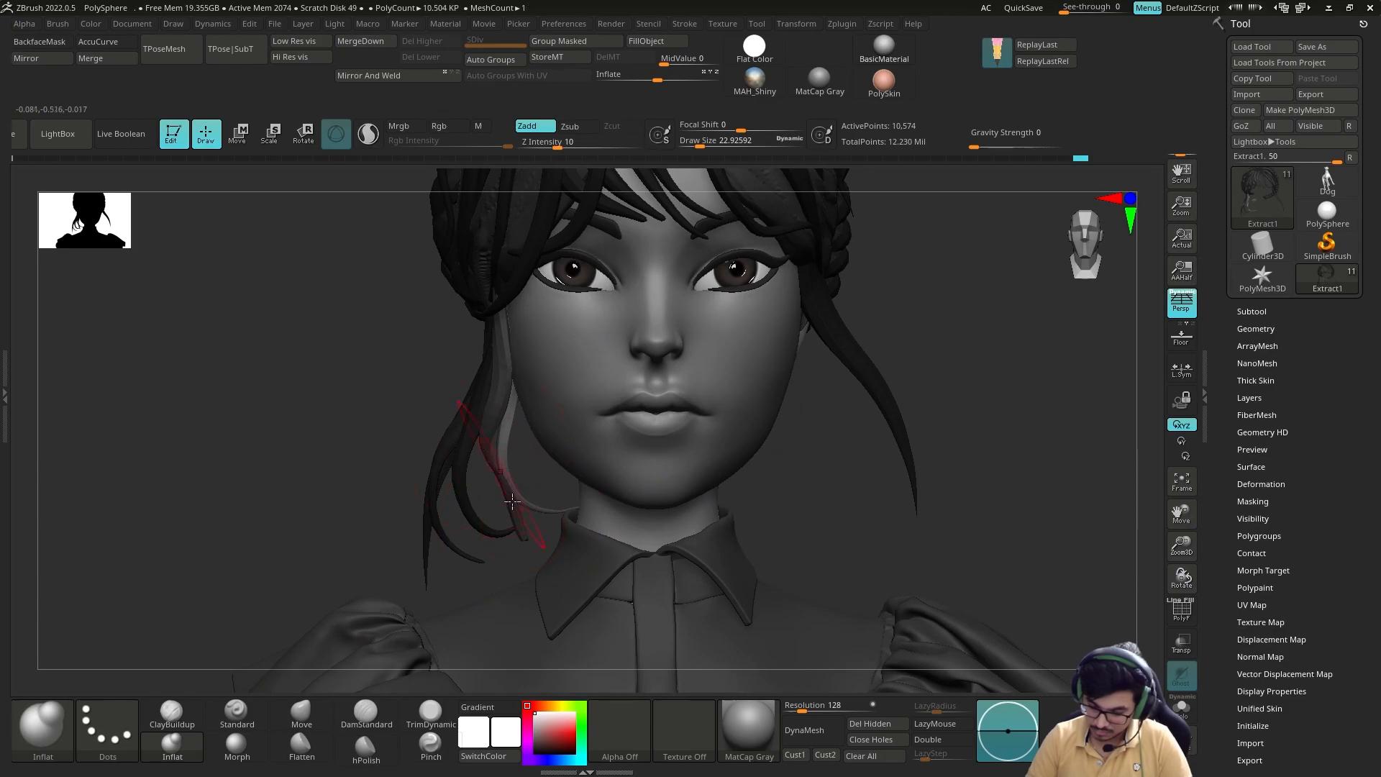
{"action": "right_click_drag", "start_coordinate": [499, 400], "coordinate": [488, 436]}
{"action": "mouse_move", "coordinate": [564, 497]}
{"action": "right_mouse_down"}
{"action": "mouse_move", "coordinate": [523, 505]}
{"action": "mouse_move", "coordinate": [546, 448]}
{"action": "right_mouse_up"}
{"action": "right_click_drag", "start_coordinate": [501, 508], "coordinate": [656, 425], "text": "ctrl"}
Step: Assign automatic polygroups to the hair strands and reposition a loose side strand with the gizmo
{"action": "key", "text": "w"}
{"action": "key", "text": "q"}
{"action": "key", "text": "shift+f"}
{"action": "left_click", "coordinate": [515, 63]}
{"action": "key", "text": "w"}
{"action": "mouse_move", "coordinate": [549, 321]}
{"action": "right_mouse_down"}
{"action": "mouse_move", "coordinate": [709, 352]}
{"action": "mouse_move", "coordinate": [700, 303]}
{"action": "right_mouse_up"}
{"action": "key", "text": "shift+f"}
{"action": "key", "text": "q"}
{"action": "right_click_drag", "start_coordinate": [457, 576], "coordinate": [536, 302], "text": "ctrl"}
{"action": "right_click_drag", "start_coordinate": [536, 302], "coordinate": [510, 274]}
{"action": "left_click", "coordinate": [583, 329], "text": "ctrl+shift"}
{"action": "right_click_drag", "start_coordinate": [584, 328], "coordinate": [586, 403], "text": "ctrl"}
{"action": "key", "text": "shift+f"}
Step: Shape the loose side strands around the jaw and neck with the Move brush
{"action": "right_click_drag", "start_coordinate": [311, 564], "coordinate": [540, 541], "text": "ctrl"}
{"action": "mouse_move", "coordinate": [441, 560]}
{"action": "right_mouse_down"}
{"action": "mouse_move", "coordinate": [431, 605]}
{"action": "mouse_move", "coordinate": [557, 524]}
{"action": "mouse_move", "coordinate": [647, 504]}
{"action": "mouse_move", "coordinate": [626, 489]}
{"action": "mouse_move", "coordinate": [642, 441]}
{"action": "mouse_move", "coordinate": [683, 446]}
{"action": "mouse_move", "coordinate": [640, 450]}
{"action": "right_mouse_up"}
{"action": "key", "text": "b"}
{"action": "key", "text": "m"}
{"action": "key", "text": "v"}
{"action": "mouse_move", "coordinate": [360, 468]}
{"action": "right_mouse_down"}
{"action": "mouse_move", "coordinate": [526, 442]}
{"action": "mouse_move", "coordinate": [343, 472]}
{"action": "right_mouse_up"}
{"action": "left_click_drag", "start_coordinate": [349, 464], "coordinate": [345, 465]}
{"action": "mouse_move", "coordinate": [612, 471]}
{"action": "right_mouse_down"}
{"action": "mouse_move", "coordinate": [721, 468]}
{"action": "mouse_move", "coordinate": [575, 496]}
{"action": "right_mouse_up"}
{"action": "left_click_drag", "start_coordinate": [266, 487], "coordinate": [502, 569], "text": "ctrl+shift"}
{"action": "mouse_move", "coordinate": [515, 521]}
{"action": "right_mouse_down"}
{"action": "mouse_move", "coordinate": [596, 421]}
{"action": "mouse_move", "coordinate": [549, 468]}
{"action": "mouse_move", "coordinate": [576, 462]}
{"action": "right_mouse_up"}
Step: Copy the loose side strands to the opposite side of the face and merge them into Extract1
{"action": "left_click", "coordinate": [1251, 311]}
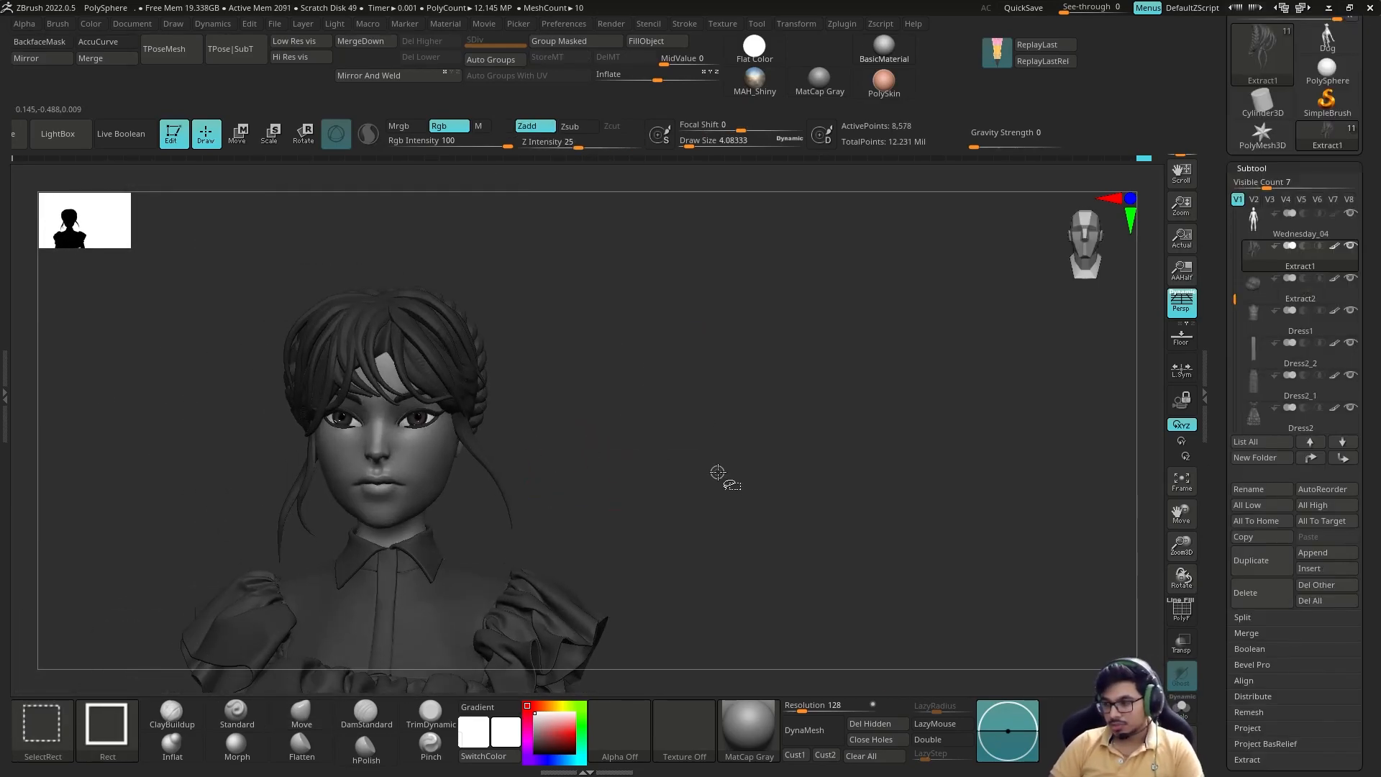
{"action": "right_click_drag", "start_coordinate": [671, 472], "coordinate": [739, 512], "text": "alt"}
{"action": "left_click", "coordinate": [5, 370]}
{"action": "left_click", "coordinate": [176, 370]}
{"action": "left_click", "coordinate": [1205, 652]}
{"action": "left_click", "coordinate": [1375, 654]}
{"action": "left_click_drag", "start_coordinate": [1344, 634], "coordinate": [1344, 571]}
{"action": "left_click", "coordinate": [1268, 746]}
{"action": "left_click", "coordinate": [1248, 222]}
{"action": "left_click", "coordinate": [552, 507], "text": "alt"}
{"action": "left_click", "coordinate": [1252, 128]}
Step: Shape the mirrored strands around the ear and braid with the Move Topological brush
{"action": "right_click_drag", "start_coordinate": [607, 503], "coordinate": [343, 660]}
{"action": "right_click_drag", "start_coordinate": [545, 541], "coordinate": [366, 523]}
{"action": "right_click_drag", "start_coordinate": [303, 502], "coordinate": [322, 545]}
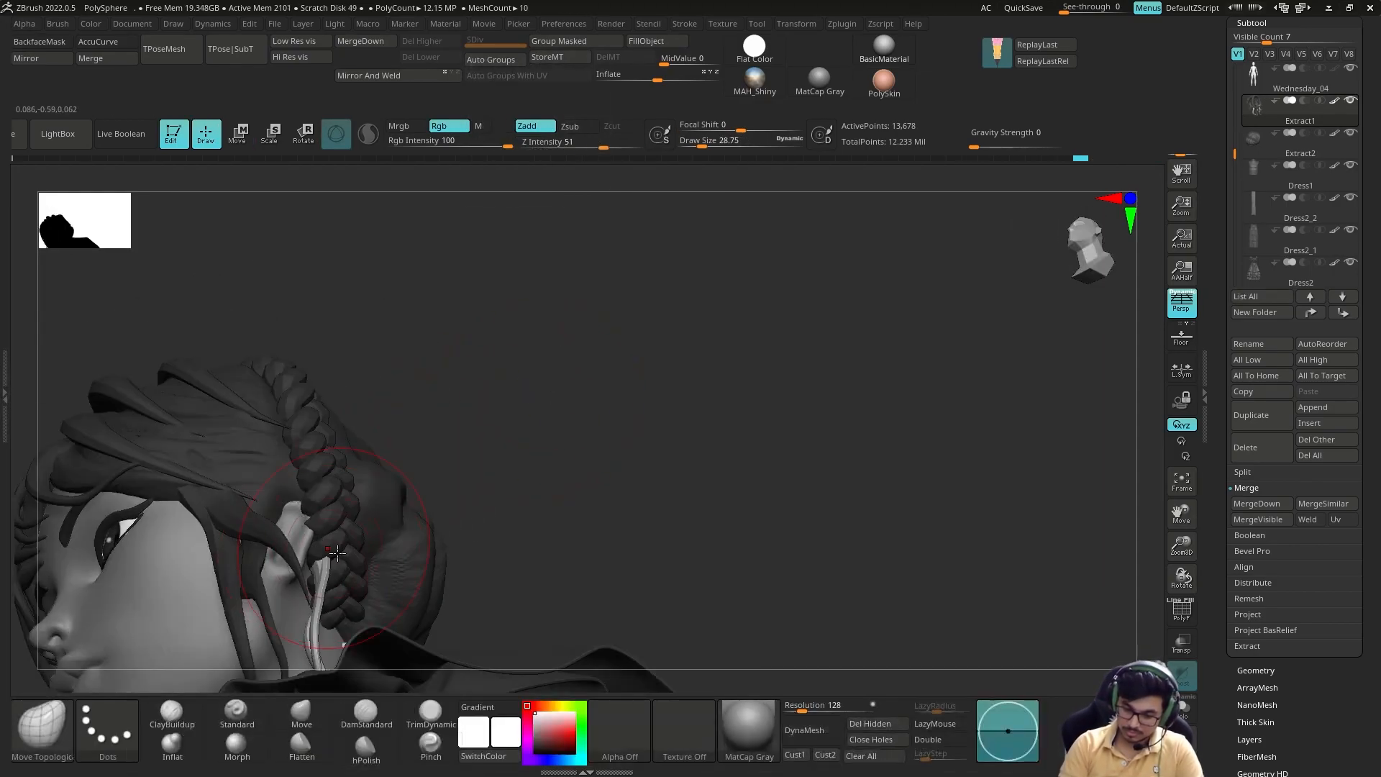
{"action": "right_click_drag", "start_coordinate": [426, 526], "coordinate": [359, 486]}
{"action": "right_click_drag", "start_coordinate": [362, 555], "coordinate": [403, 439], "text": "ctrl"}
{"action": "mouse_move", "coordinate": [402, 438]}
{"action": "right_mouse_down"}
{"action": "mouse_move", "coordinate": [849, 414]}
{"action": "mouse_move", "coordinate": [827, 497]}
{"action": "mouse_move", "coordinate": [777, 475]}
{"action": "right_mouse_up"}
{"action": "mouse_move", "coordinate": [567, 451]}
{"action": "right_mouse_down"}
{"action": "mouse_move", "coordinate": [854, 401]}
{"action": "mouse_move", "coordinate": [647, 525]}
{"action": "mouse_move", "coordinate": [586, 518]}
{"action": "mouse_move", "coordinate": [633, 468]}
{"action": "mouse_move", "coordinate": [709, 435]}
{"action": "mouse_move", "coordinate": [844, 425]}
{"action": "mouse_move", "coordinate": [863, 410]}
{"action": "mouse_move", "coordinate": [841, 434]}
{"action": "mouse_move", "coordinate": [833, 413]}
{"action": "mouse_move", "coordinate": [787, 425]}
{"action": "mouse_move", "coordinate": [856, 440]}
{"action": "right_mouse_up"}
Step: Save the tool over an existing file
{"action": "left_click_drag", "start_coordinate": [1221, 256], "coordinate": [1221, 544]}
{"action": "left_click", "coordinate": [1313, 46]}
{"action": "double_click", "coordinate": [771, 404]}
{"action": "left_click", "coordinate": [724, 379]}
{"action": "left_click", "coordinate": [534, 741]}
{"action": "left_click", "coordinate": [535, 746]}
Step: Duplicate a fringe strand in Extract1 with the gizmo and fit the copy with the Move Topological brush
{"action": "mouse_move", "coordinate": [673, 502]}
{"action": "right_mouse_down"}
{"action": "mouse_move", "coordinate": [811, 432]}
{"action": "mouse_move", "coordinate": [811, 465]}
{"action": "mouse_move", "coordinate": [728, 410]}
{"action": "mouse_move", "coordinate": [765, 443]}
{"action": "mouse_move", "coordinate": [724, 487]}
{"action": "right_mouse_up"}
{"action": "mouse_move", "coordinate": [782, 424]}
{"action": "right_mouse_down", "text": "ctrl"}
{"action": "mouse_move", "coordinate": [765, 367]}
{"action": "mouse_move", "coordinate": [747, 388]}
{"action": "right_mouse_up", "text": "ctrl"}
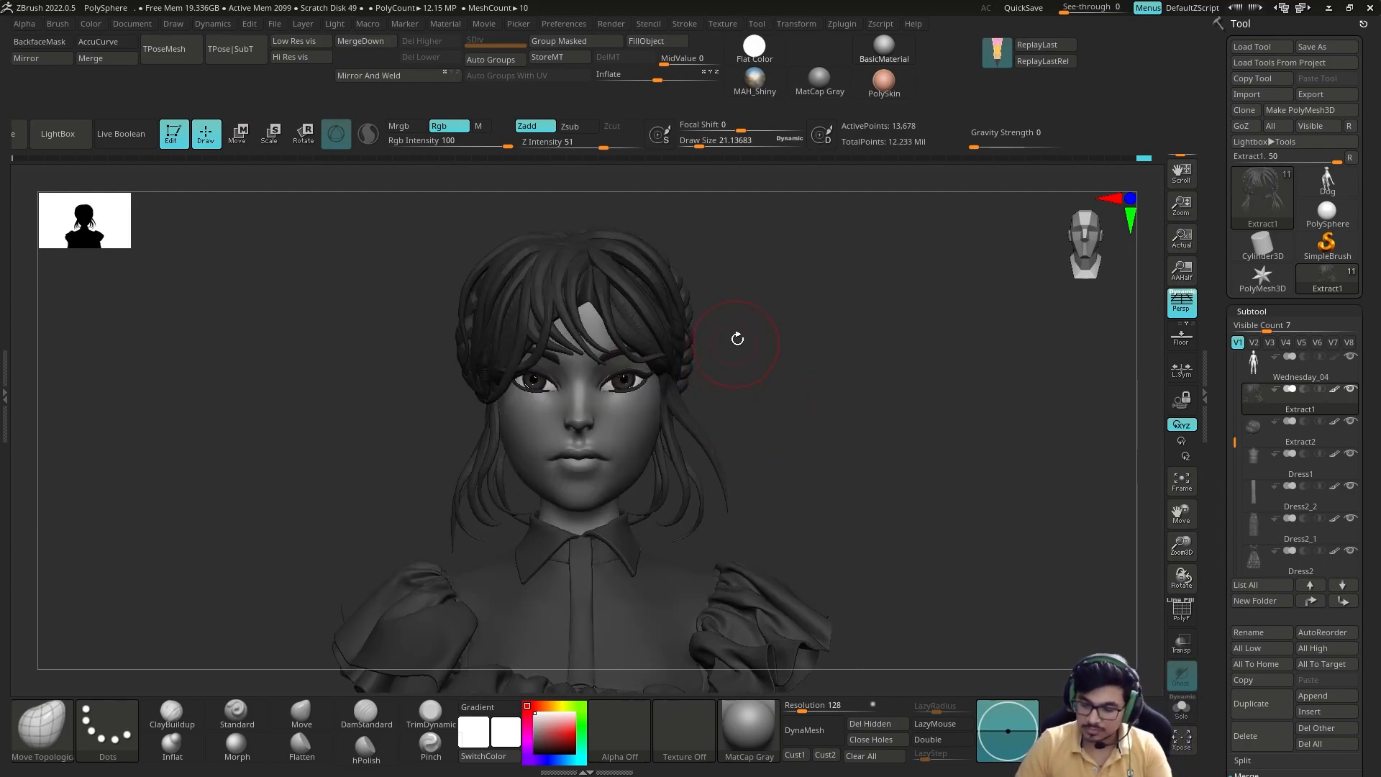
{"action": "right_click_drag", "start_coordinate": [731, 345], "coordinate": [750, 379], "text": "alt"}
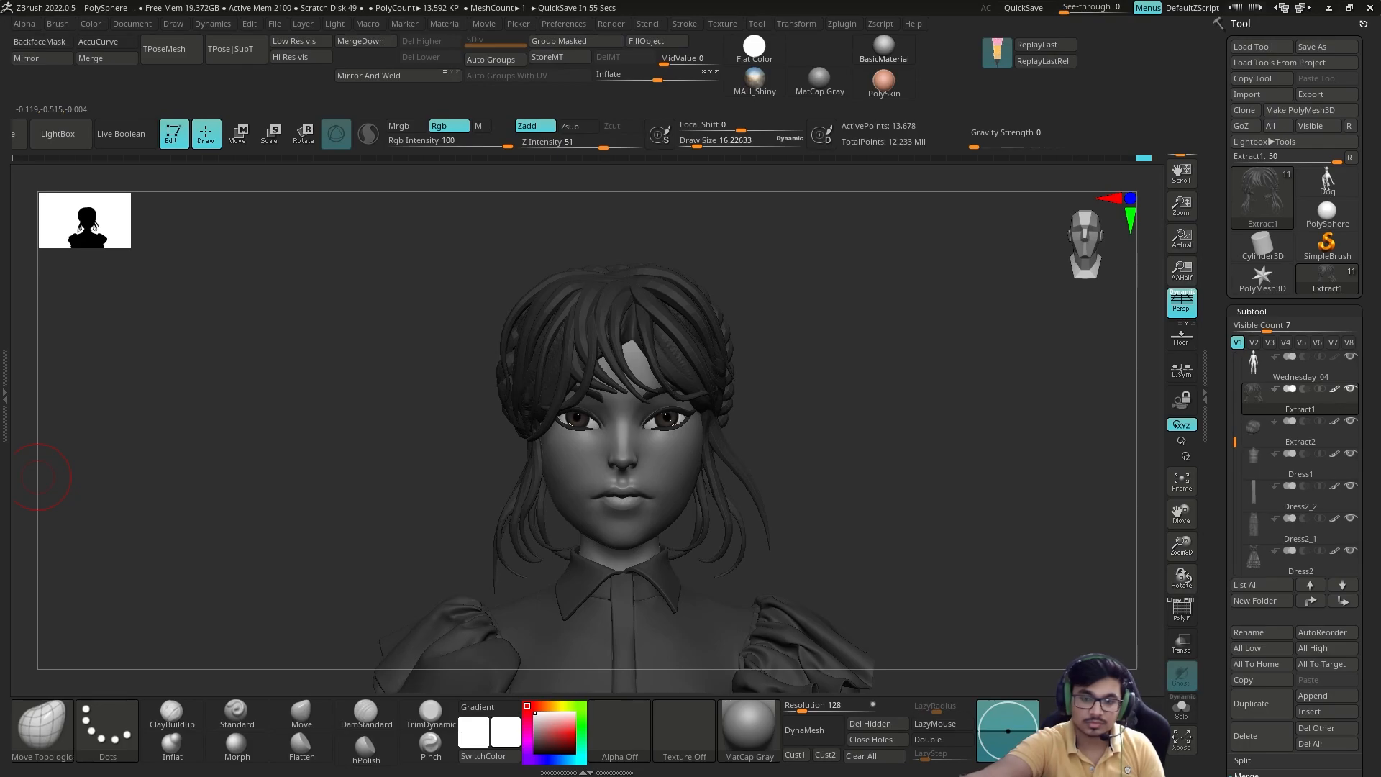
{"action": "key", "text": "w"}
{"action": "left_click", "coordinate": [622, 308], "text": "ctrl"}
{"action": "key", "text": "q"}
{"action": "mouse_move", "coordinate": [744, 277]}
{"action": "left_mouse_down", "text": "ctrl"}
{"action": "mouse_move", "coordinate": [771, 308]}
{"action": "mouse_move", "coordinate": [792, 269]}
{"action": "mouse_move", "coordinate": [734, 281]}
{"action": "mouse_move", "coordinate": [758, 336]}
{"action": "mouse_move", "coordinate": [654, 356]}
{"action": "left_mouse_up", "text": "ctrl"}
{"action": "key", "text": "b"}
{"action": "key", "text": "m"}
{"action": "key", "text": "t"}
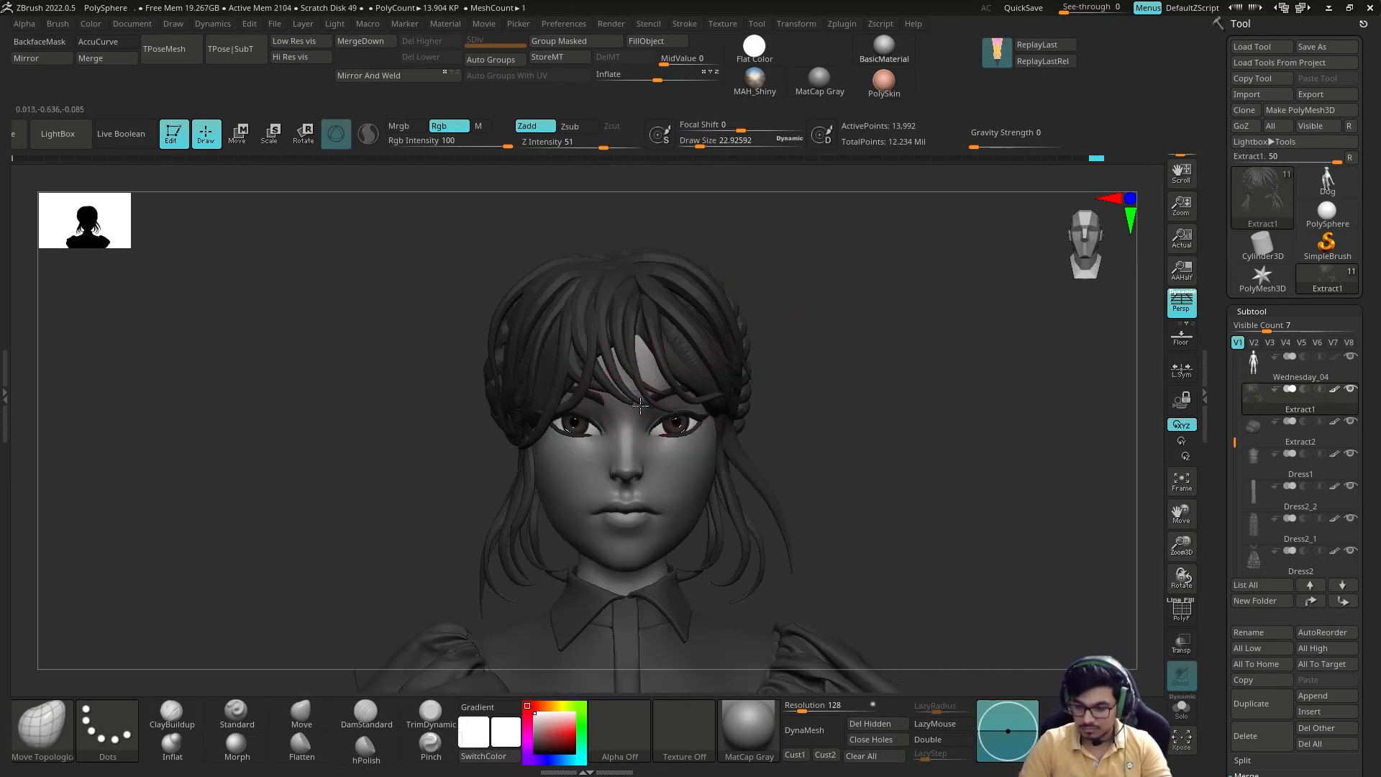
{"action": "mouse_move", "coordinate": [771, 320]}
{"action": "left_mouse_down", "text": "alt"}
{"action": "mouse_move", "coordinate": [758, 309]}
{"action": "mouse_move", "coordinate": [845, 274]}
{"action": "mouse_move", "coordinate": [762, 357]}
{"action": "mouse_move", "coordinate": [866, 336]}
{"action": "mouse_move", "coordinate": [849, 403]}
{"action": "left_mouse_up", "text": "alt"}
Step: Refine the area around the mouth and chin on Wednesday_04 with the DamStandard brush at a higher subdivision level
{"action": "left_click", "coordinate": [646, 460], "text": "alt"}
{"action": "key", "text": "b"}
{"action": "key", "text": "d"}
{"action": "key", "text": "s"}
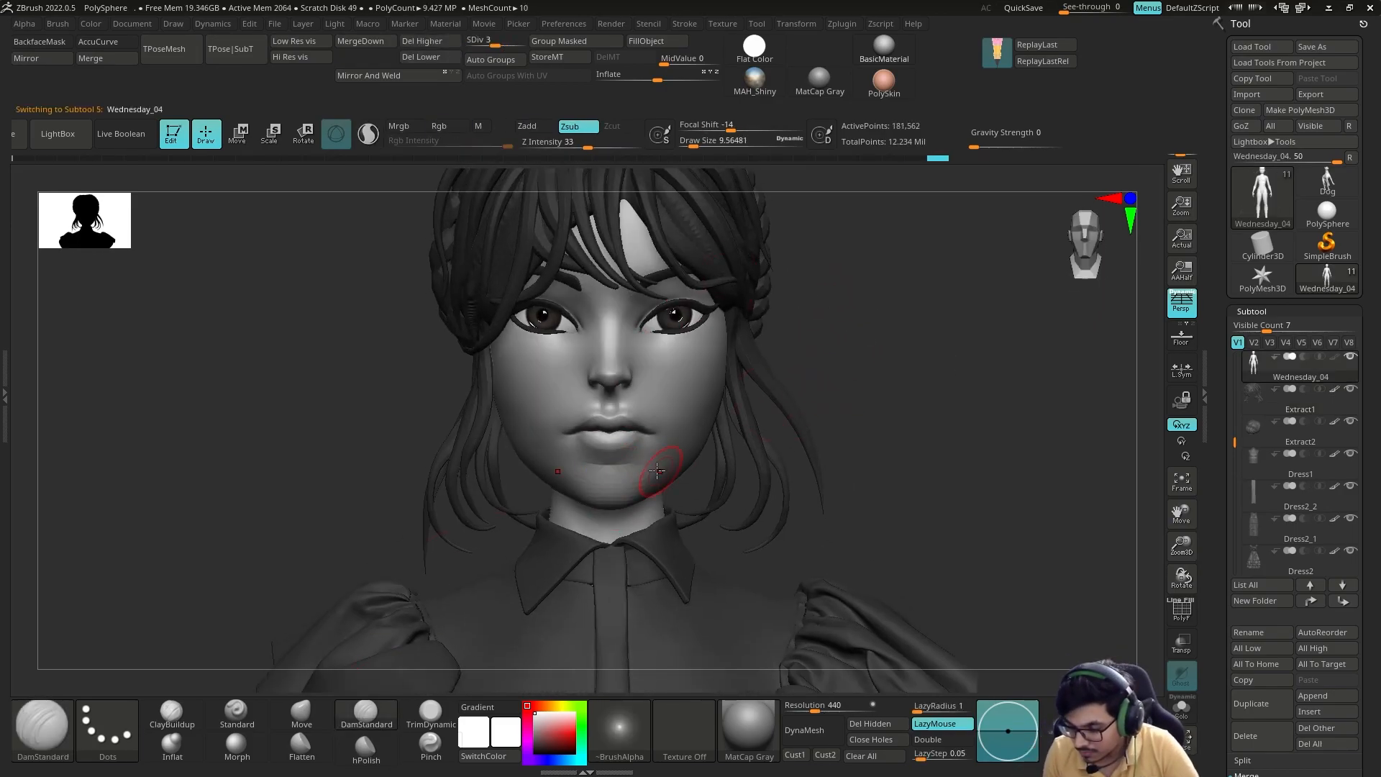
{"action": "key", "text": "d"}
{"action": "left_click_drag", "start_coordinate": [643, 472], "coordinate": [617, 468], "text": "shift"}
{"action": "mouse_move", "coordinate": [821, 432]}
{"action": "left_mouse_down", "text": "alt"}
{"action": "mouse_move", "coordinate": [823, 382]}
{"action": "mouse_move", "coordinate": [878, 401]}
{"action": "mouse_move", "coordinate": [964, 400]}
{"action": "left_mouse_up", "text": "alt"}
{"action": "left_click_drag", "start_coordinate": [746, 395], "coordinate": [806, 418]}
{"action": "mouse_move", "coordinate": [805, 418]}
{"action": "left_mouse_down", "text": "alt"}
{"action": "mouse_move", "coordinate": [814, 391]}
{"action": "mouse_move", "coordinate": [815, 425]}
{"action": "mouse_move", "coordinate": [761, 373]}
{"action": "mouse_move", "coordinate": [693, 343]}
{"action": "mouse_move", "coordinate": [700, 352]}
{"action": "left_mouse_up", "text": "alt"}
{"action": "left_click", "coordinate": [651, 439], "text": "alt"}
Step: Lower the subdivision of Dress1 by two levels and adjust the back of its collar with the Move brush
{"action": "key", "text": "w"}
{"action": "key", "text": "q"}
{"action": "key", "text": "b"}
{"action": "key", "text": "m"}
{"action": "key", "text": "v"}
{"action": "left_click", "coordinate": [700, 352], "text": "ctrl"}
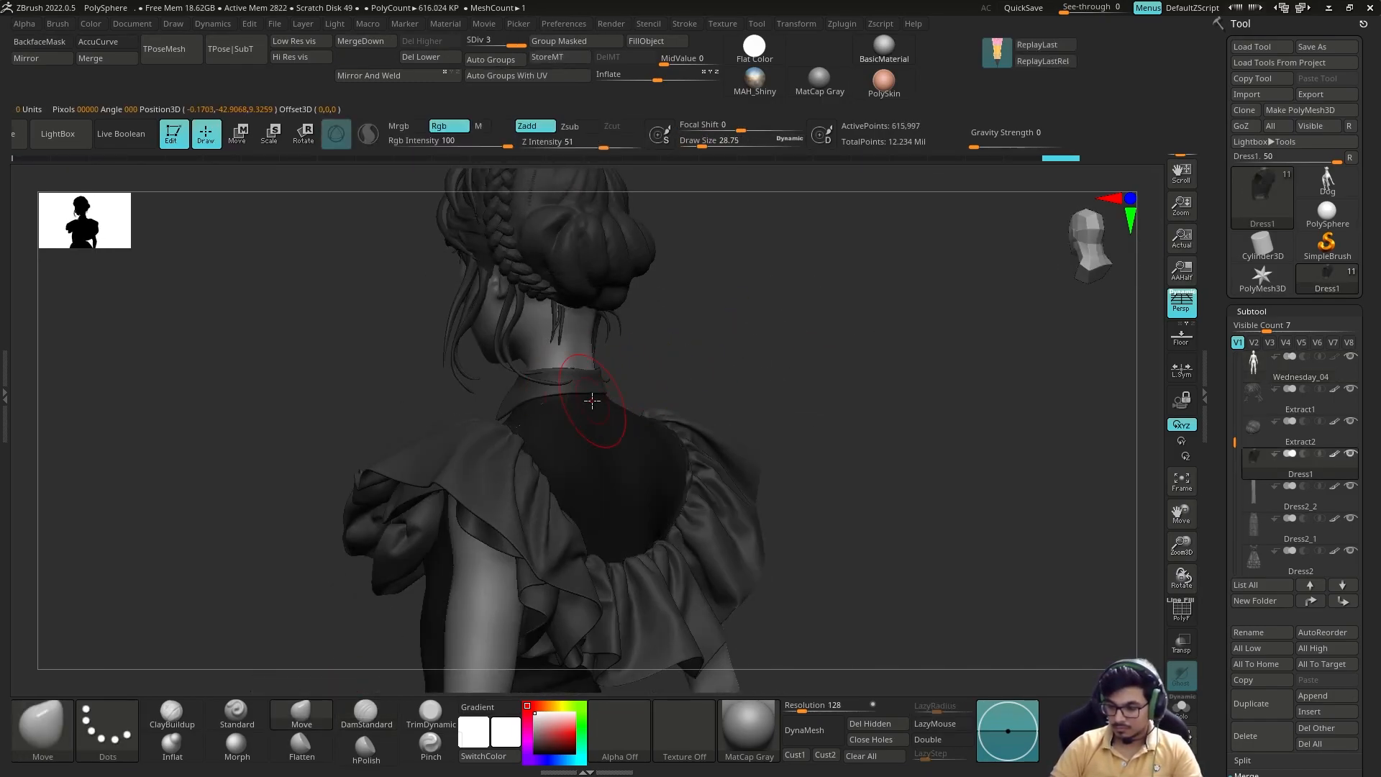
{"action": "key", "text": "shift+d"}
{"action": "key", "text": "shift+d"}
{"action": "left_click_drag", "start_coordinate": [626, 385], "coordinate": [551, 400]}
{"action": "mouse_move", "coordinate": [701, 367]}
{"action": "left_mouse_down"}
{"action": "mouse_move", "coordinate": [653, 377]}
{"action": "mouse_move", "coordinate": [804, 388]}
{"action": "mouse_move", "coordinate": [762, 391]}
{"action": "mouse_move", "coordinate": [780, 391]}
{"action": "mouse_move", "coordinate": [770, 370]}
{"action": "mouse_move", "coordinate": [814, 349]}
{"action": "mouse_move", "coordinate": [764, 494]}
{"action": "mouse_move", "coordinate": [857, 417]}
{"action": "left_mouse_up"}
Step: Paint the lips on Wednesday_04 muted mauve with the Standard brush in Rgb mode
{"action": "key", "text": "s"}
{"action": "left_click", "coordinate": [778, 389]}
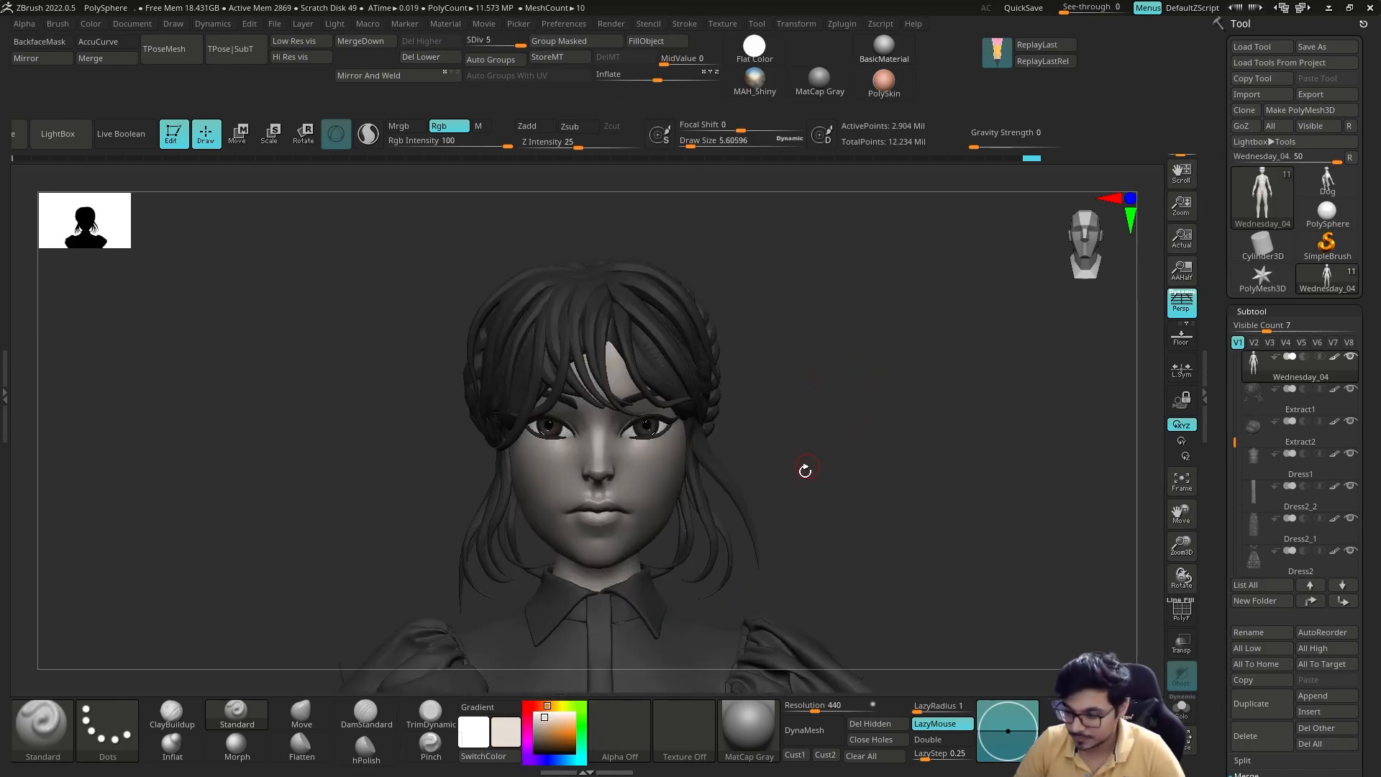
{"action": "left_click", "coordinate": [548, 730]}
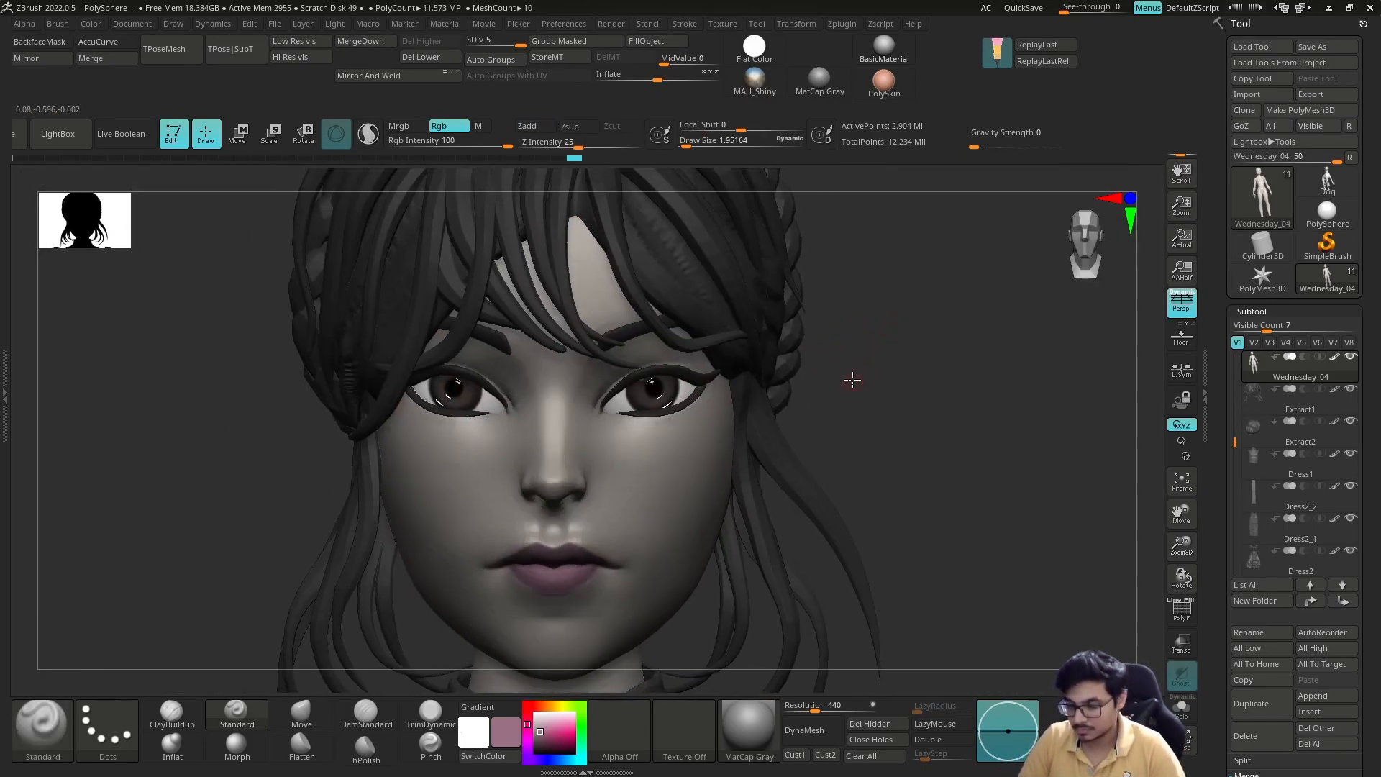
Step: Paint a soft pink blush on the nose and cheeks with the Standard brush
{"action": "left_click", "coordinate": [630, 381], "text": "alt"}
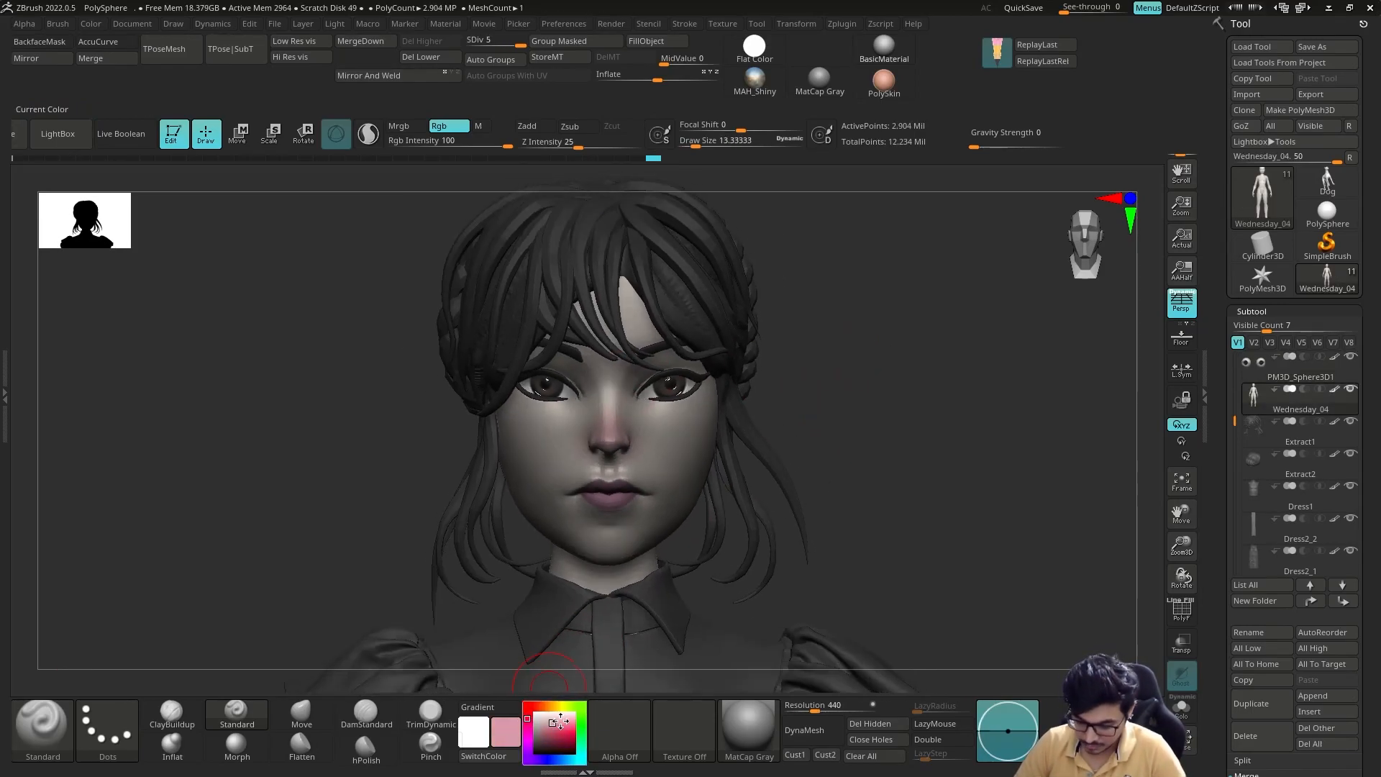
{"action": "left_click_drag", "start_coordinate": [618, 410], "coordinate": [613, 432]}
{"action": "left_click_drag", "start_coordinate": [781, 387], "coordinate": [734, 403]}
{"action": "mouse_move", "coordinate": [798, 360]}
{"action": "left_mouse_down"}
{"action": "mouse_move", "coordinate": [835, 342]}
{"action": "mouse_move", "coordinate": [809, 239]}
{"action": "mouse_move", "coordinate": [874, 318]}
{"action": "left_mouse_up"}
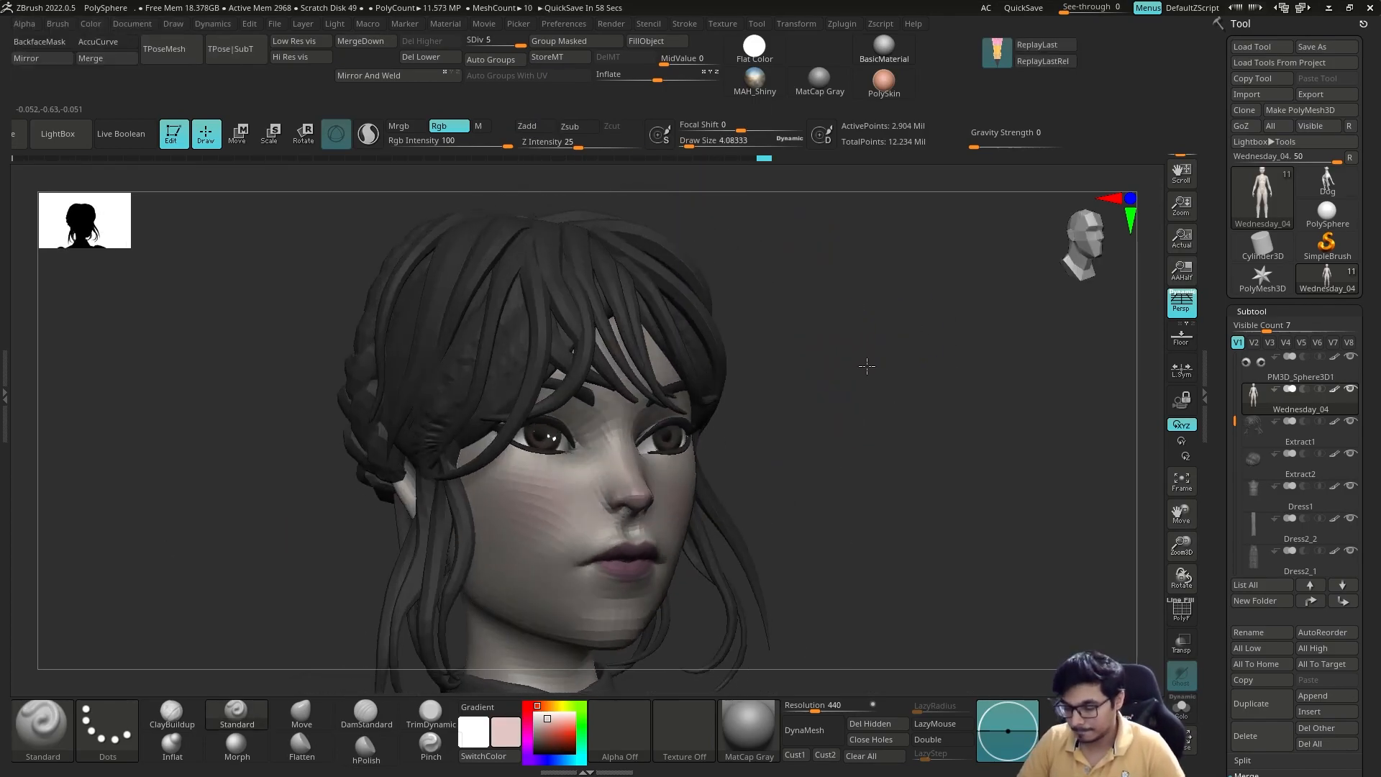
{"action": "left_click_drag", "start_coordinate": [867, 366], "coordinate": [798, 403]}
Step: Paint dark shading around the eye sockets with the Standard brush, using dark brown and blue-grey tones
{"action": "left_click", "coordinate": [541, 739]}
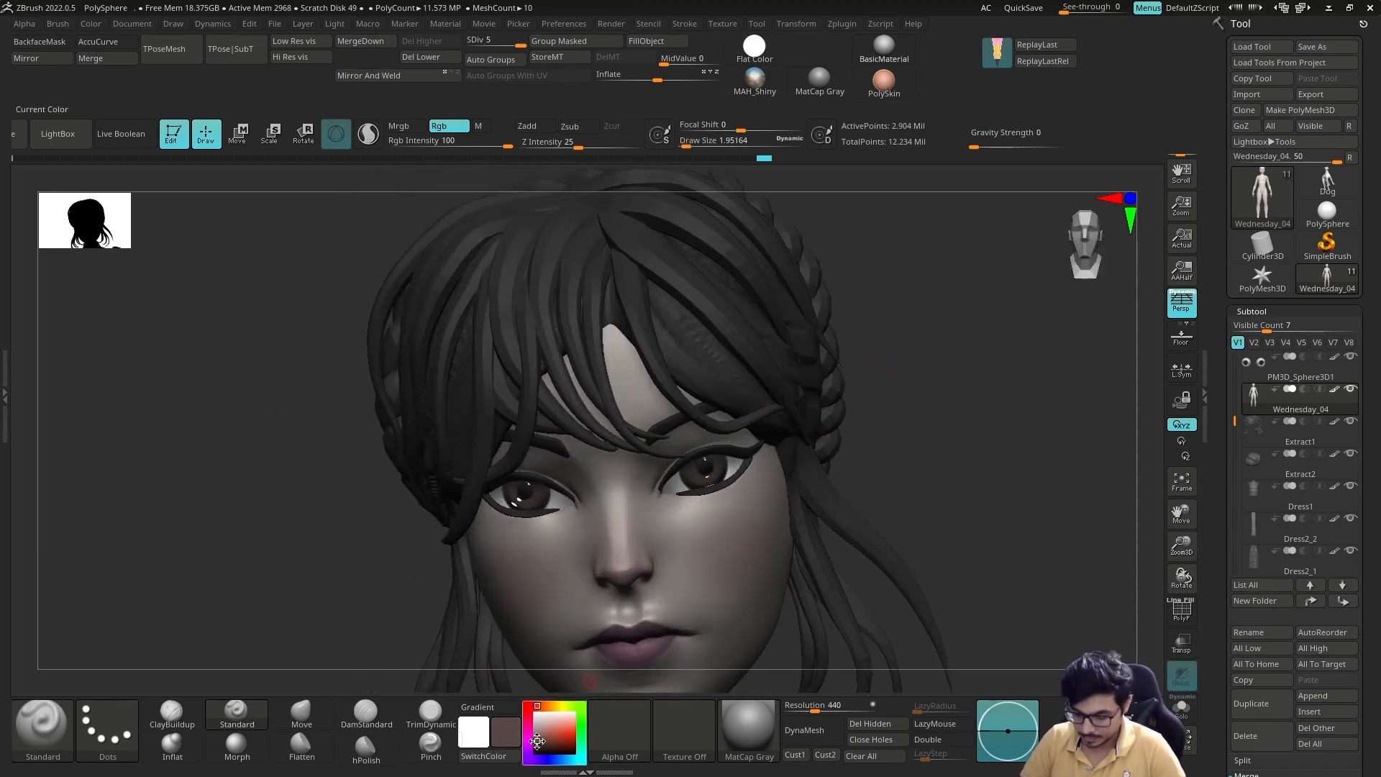
{"action": "mouse_move", "coordinate": [888, 374]}
{"action": "left_mouse_down"}
{"action": "mouse_move", "coordinate": [900, 425]}
{"action": "mouse_move", "coordinate": [856, 414]}
{"action": "left_mouse_up"}
{"action": "left_click", "coordinate": [1182, 643]}
{"action": "mouse_move", "coordinate": [745, 451]}
{"action": "left_mouse_down"}
{"action": "mouse_move", "coordinate": [767, 451]}
{"action": "mouse_move", "coordinate": [699, 436]}
{"action": "left_mouse_up"}
{"action": "left_click", "coordinate": [1182, 642]}
{"action": "mouse_move", "coordinate": [892, 403]}
{"action": "left_mouse_down"}
{"action": "mouse_move", "coordinate": [955, 402]}
{"action": "mouse_move", "coordinate": [916, 407]}
{"action": "left_mouse_up"}
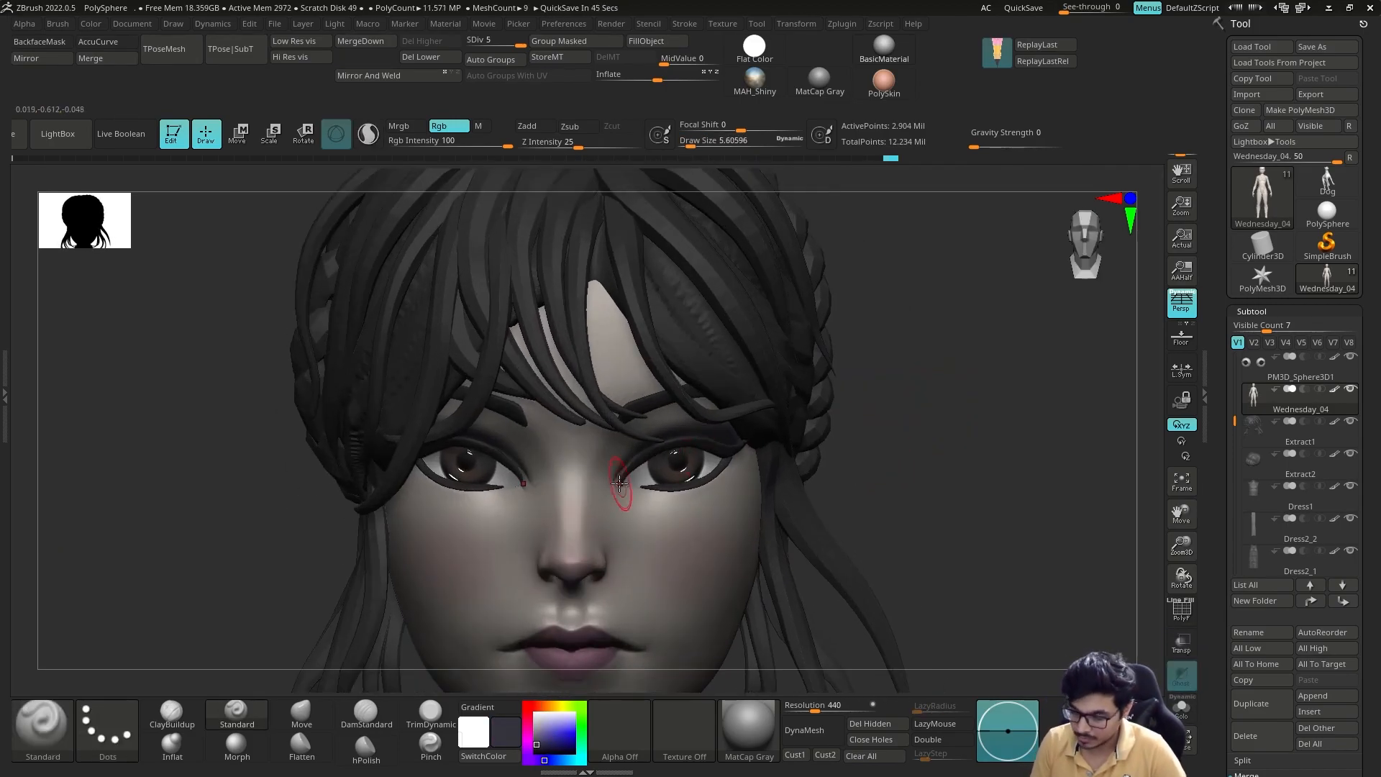
{"action": "left_click_drag", "start_coordinate": [674, 497], "coordinate": [709, 491]}
{"action": "mouse_move", "coordinate": [856, 461]}
{"action": "left_mouse_down", "text": "alt"}
{"action": "mouse_move", "coordinate": [830, 404]}
{"action": "mouse_move", "coordinate": [849, 489]}
{"action": "mouse_move", "coordinate": [904, 453]}
{"action": "mouse_move", "coordinate": [823, 456]}
{"action": "mouse_move", "coordinate": [849, 518]}
{"action": "left_mouse_up", "text": "alt"}
{"action": "left_click_drag", "start_coordinate": [928, 439], "coordinate": [863, 450]}
Step: Isolate the head mesh and blend the eye shading using a sampled skin colour
{"action": "left_click", "coordinate": [1182, 709]}
{"action": "key", "text": "c"}
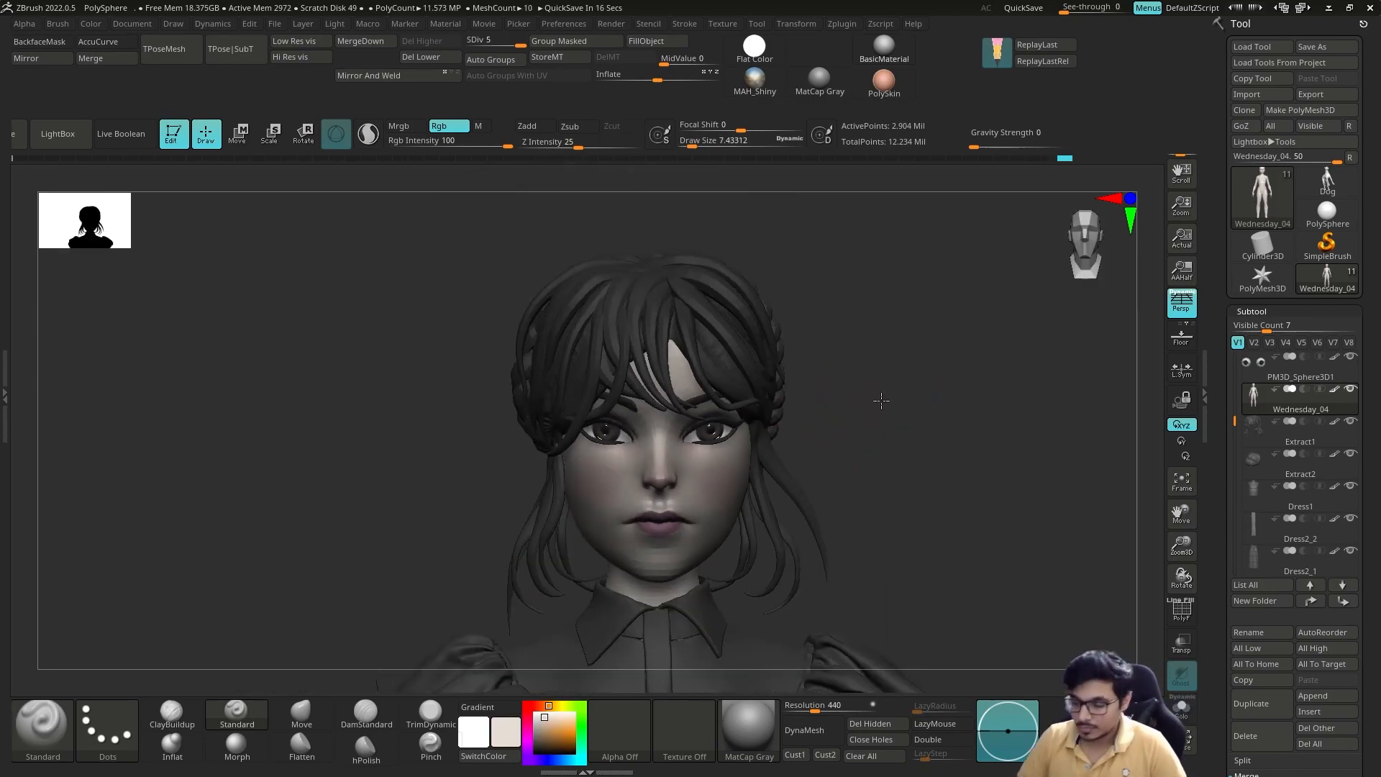
{"action": "left_click_drag", "start_coordinate": [878, 401], "coordinate": [631, 577]}
Step: Darken the irises on PM3D_Sphere3D1 and retouch the lips with a sampled mauve, undoing the last stroke
{"action": "left_click", "coordinate": [645, 468], "text": "alt"}
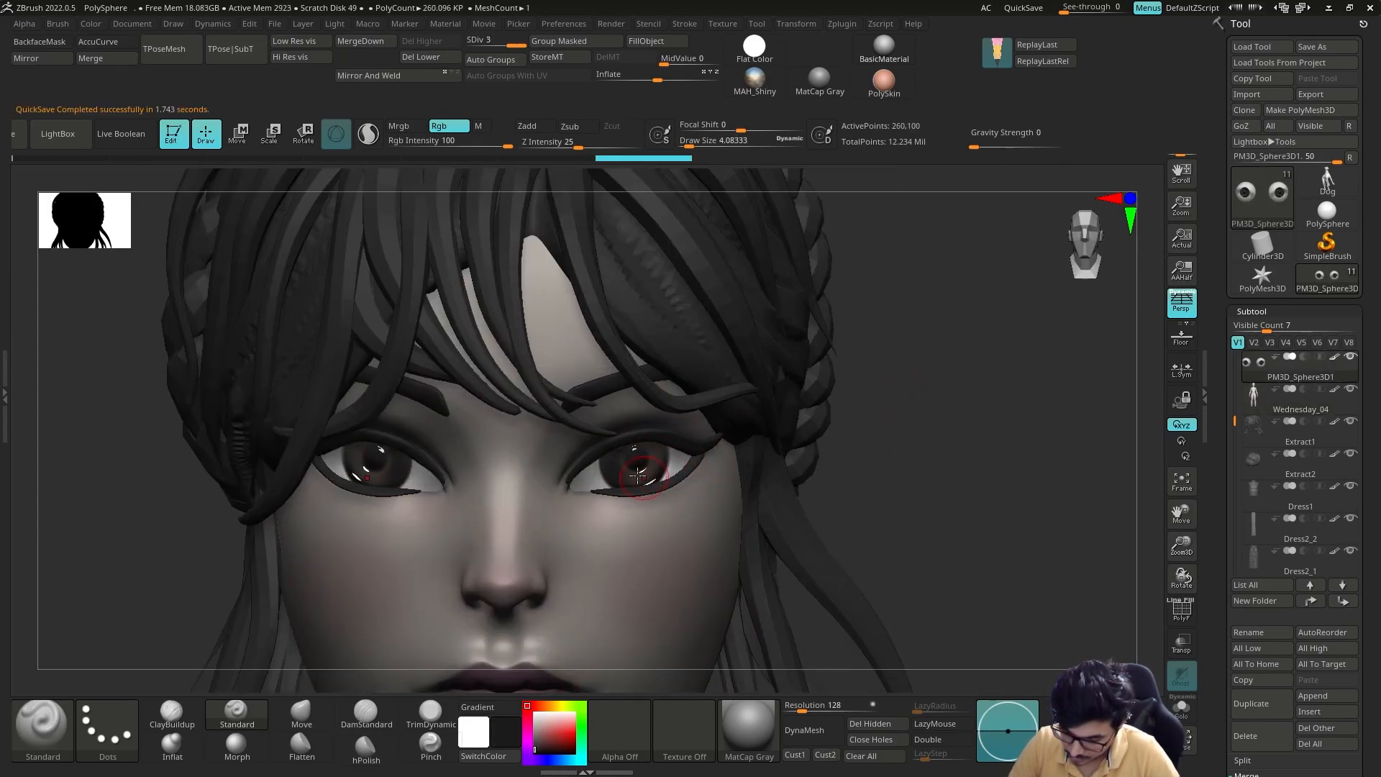
{"action": "left_click", "coordinate": [1182, 709]}
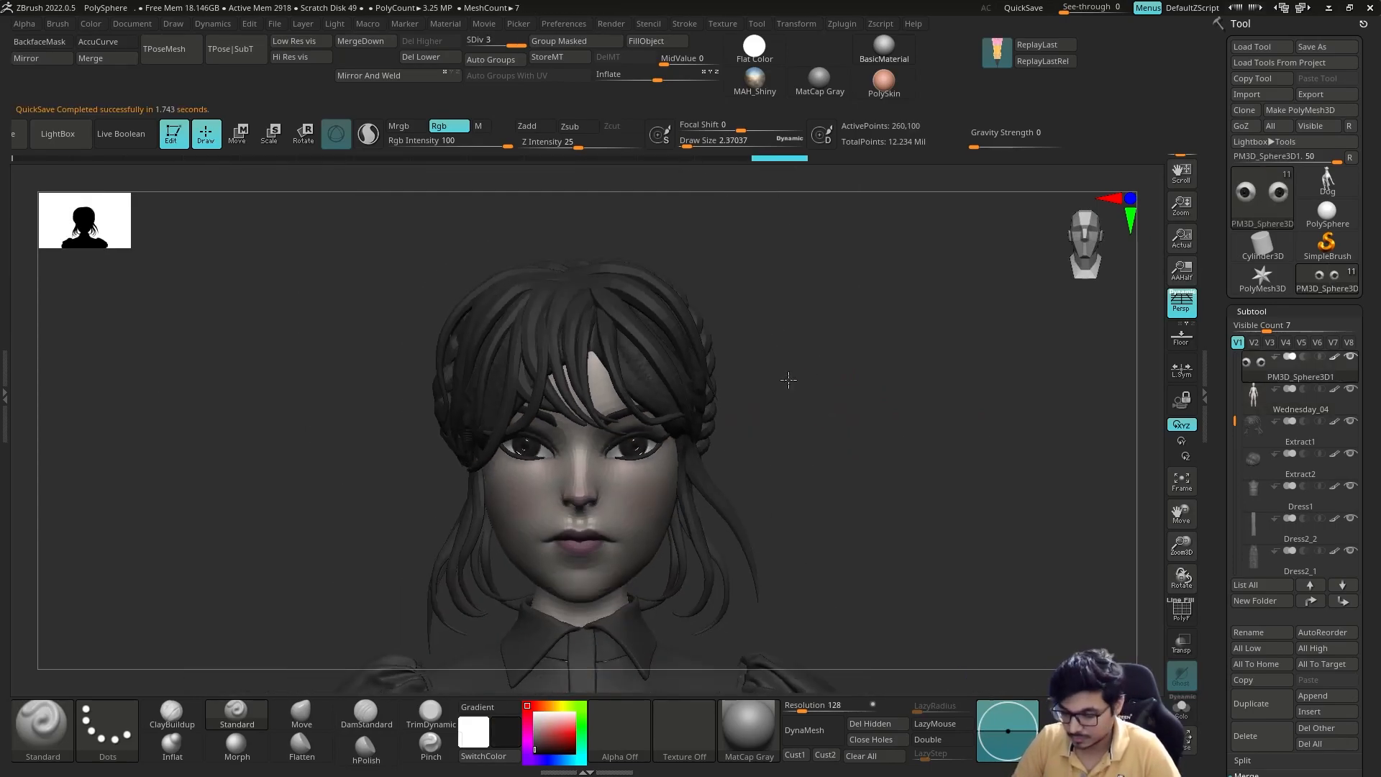
{"action": "mouse_move", "coordinate": [786, 379]}
{"action": "left_mouse_down", "text": "alt"}
{"action": "mouse_move", "coordinate": [826, 385]}
{"action": "mouse_move", "coordinate": [848, 412]}
{"action": "mouse_move", "coordinate": [820, 497]}
{"action": "left_mouse_up", "text": "alt"}
{"action": "key", "text": "c"}
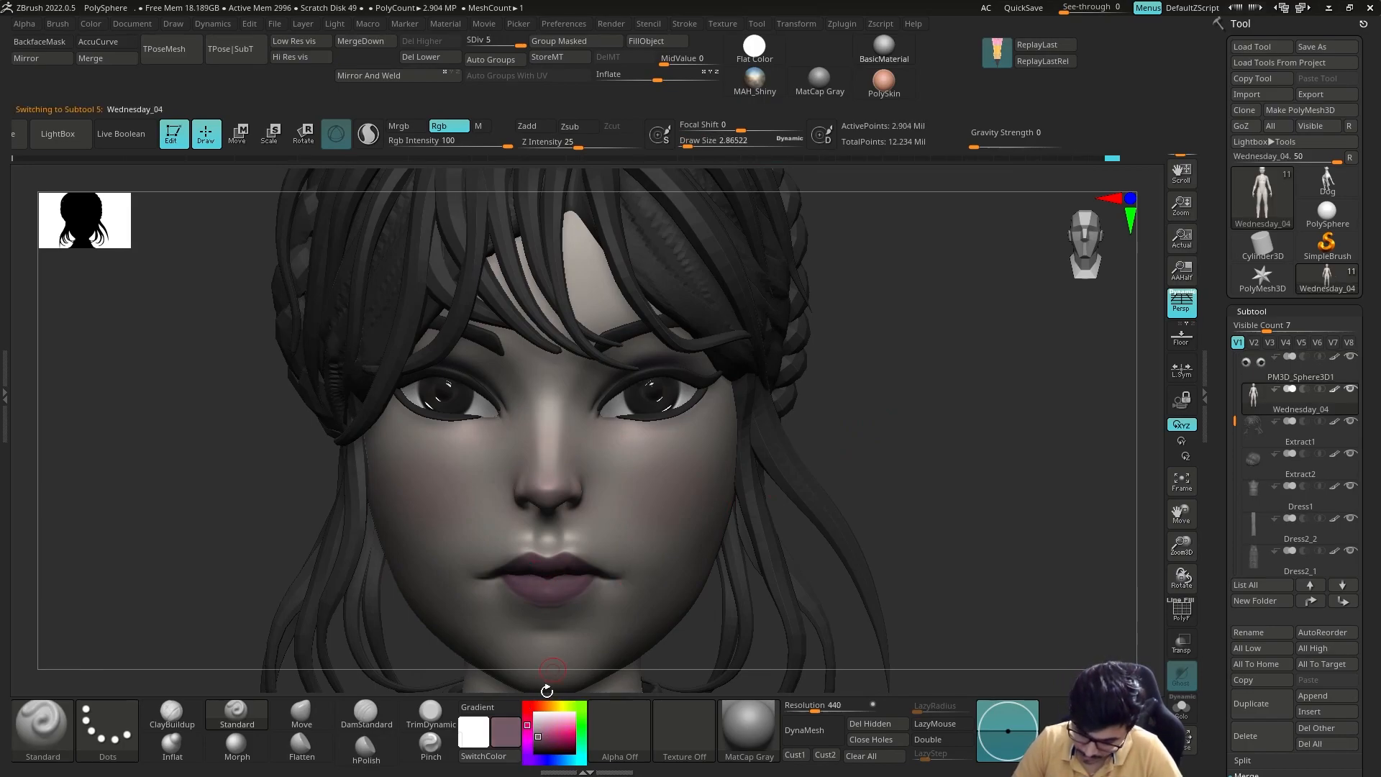
{"action": "key", "text": "c"}
{"action": "key", "text": "ctrl+z"}
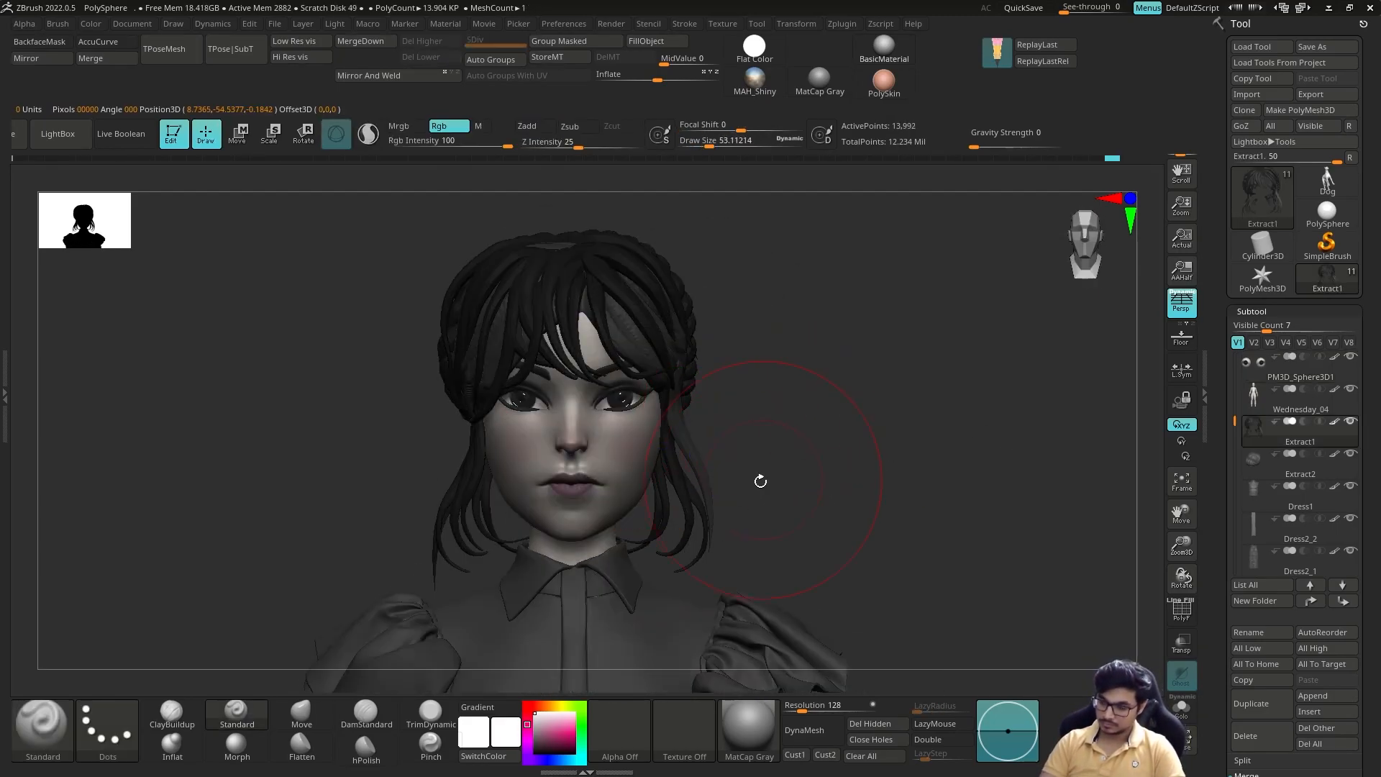
Step: Pull the long outer loose strand of Extract1 closer to the neck with the Move and Move Topological brushes
{"action": "key", "text": "b"}
{"action": "key", "text": "m"}
{"action": "key", "text": "v"}
{"action": "left_click_drag", "start_coordinate": [709, 530], "coordinate": [717, 538]}
{"action": "key", "text": "b"}
{"action": "key", "text": "m"}
{"action": "key", "text": "t"}
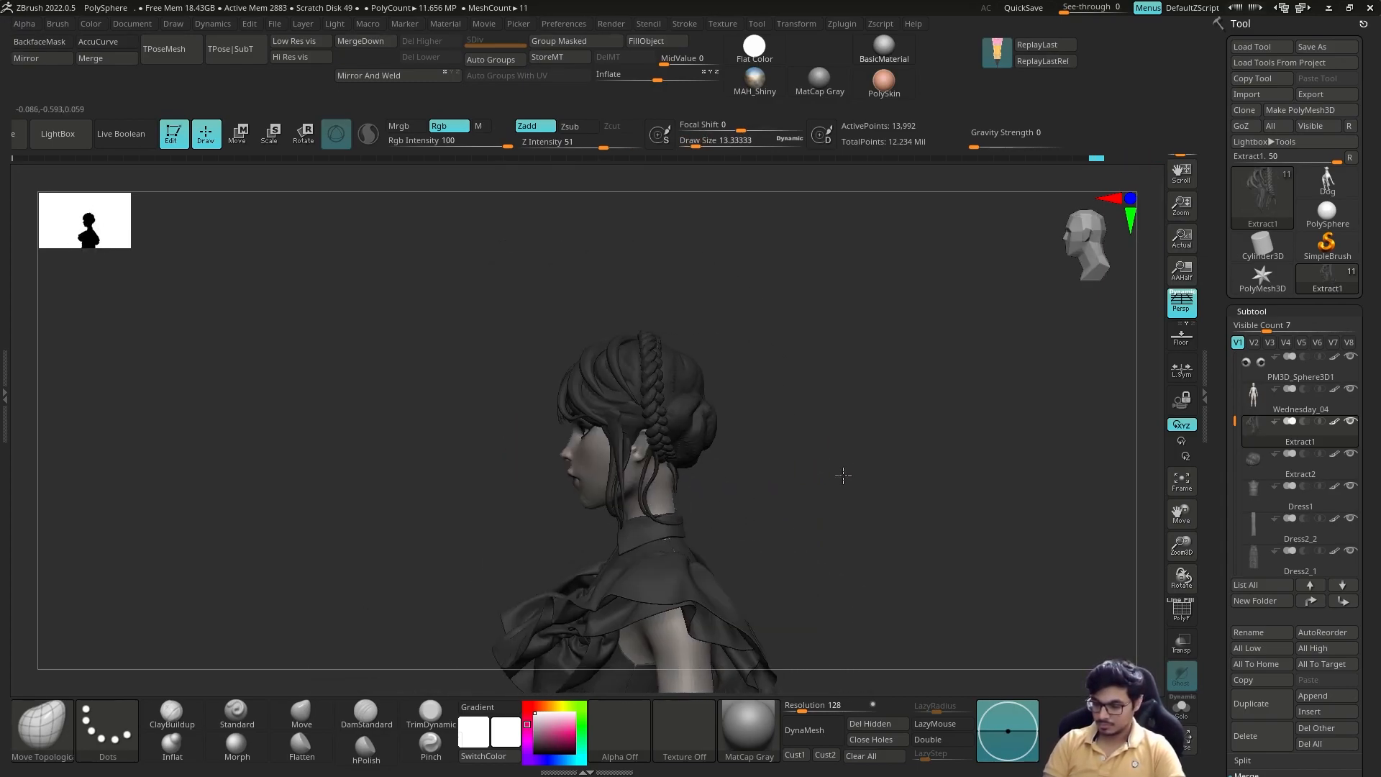
{"action": "mouse_move", "coordinate": [841, 472]}
{"action": "left_mouse_down"}
{"action": "mouse_move", "coordinate": [789, 478]}
{"action": "mouse_move", "coordinate": [843, 371]}
{"action": "mouse_move", "coordinate": [891, 385]}
{"action": "mouse_move", "coordinate": [867, 418]}
{"action": "left_mouse_up"}
Step: Adjust the area beneath the eyes on the Wednesday_04 face mesh
{"action": "left_click", "coordinate": [638, 379], "text": "alt"}
{"action": "mouse_move", "coordinate": [587, 391]}
{"action": "left_mouse_down", "text": "ctrl"}
{"action": "mouse_move", "coordinate": [603, 392]}
{"action": "mouse_move", "coordinate": [588, 394]}
{"action": "left_mouse_up", "text": "ctrl"}
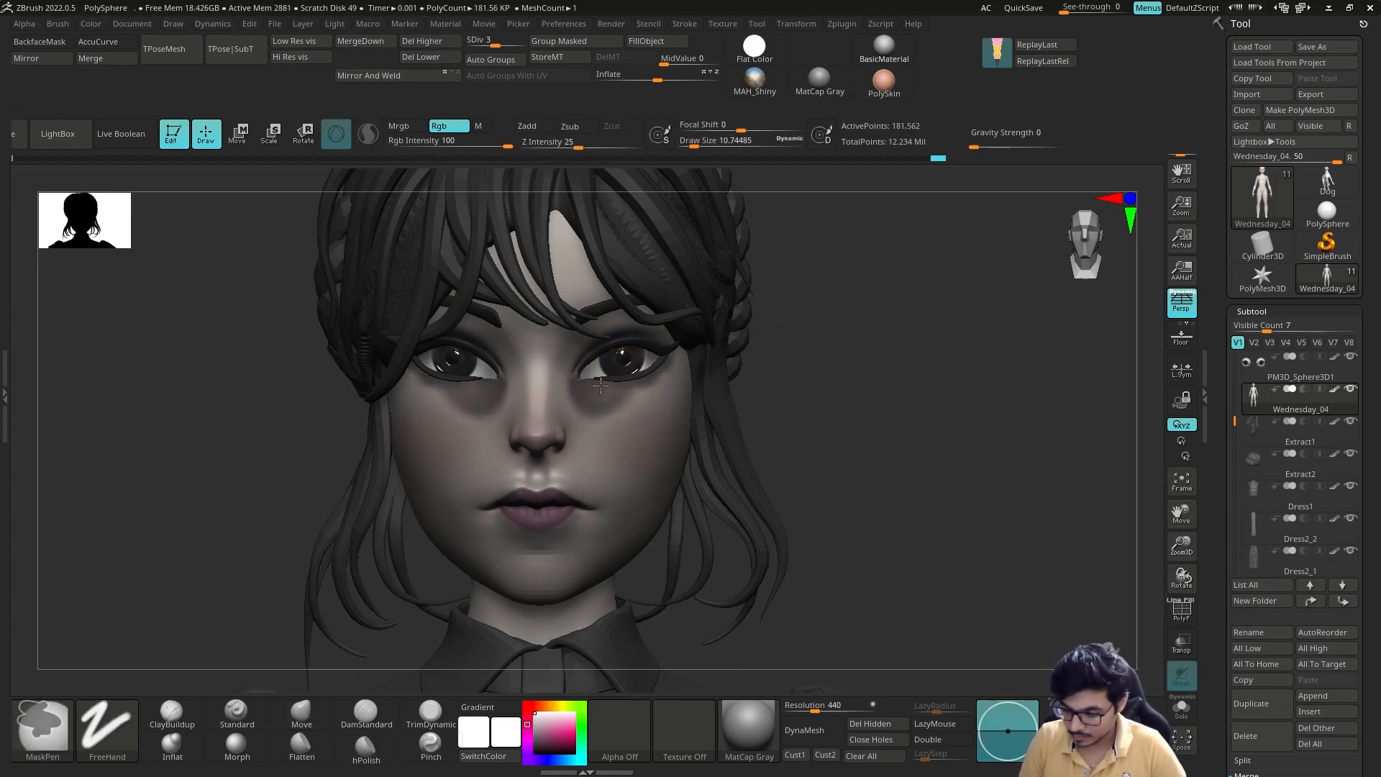
{"action": "left_click", "coordinate": [588, 394], "text": "ctrl"}
{"action": "left_click_drag", "start_coordinate": [810, 336], "coordinate": [836, 364], "text": "ctrl"}
{"action": "mouse_move", "coordinate": [836, 363]}
{"action": "left_mouse_down", "text": "alt"}
{"action": "mouse_move", "coordinate": [725, 342]}
{"action": "mouse_move", "coordinate": [827, 343]}
{"action": "left_mouse_up", "text": "alt"}
{"action": "left_click_drag", "start_coordinate": [827, 344], "coordinate": [773, 366], "text": "alt"}
Step: Adjust the thin nape strands of Extract1 below the bun with the Move and Move Topological brushes
{"action": "left_click", "coordinate": [572, 446], "text": "alt"}
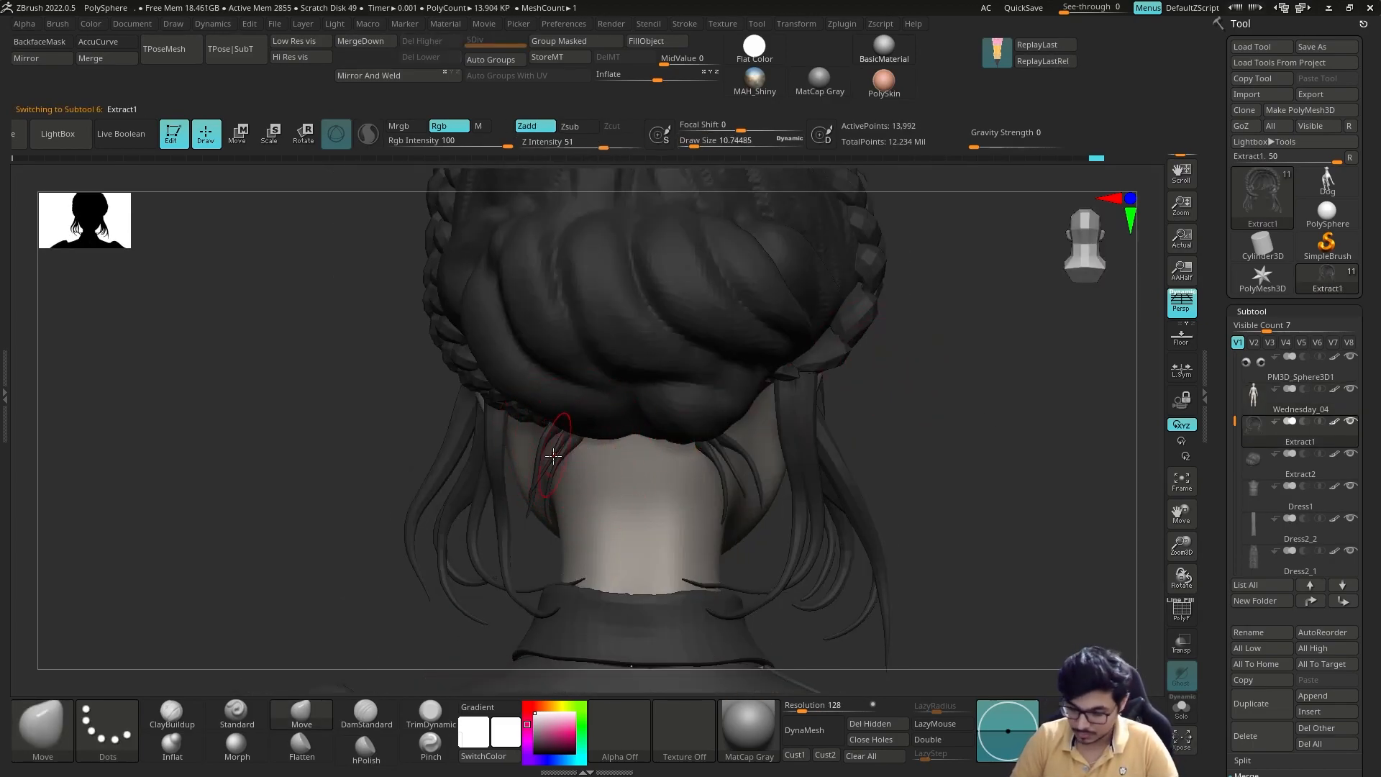
{"action": "left_click_drag", "start_coordinate": [556, 452], "coordinate": [553, 452]}
{"action": "key", "text": "b"}
{"action": "key", "text": "m"}
{"action": "key", "text": "t"}
{"action": "mouse_move", "coordinate": [839, 391]}
{"action": "left_mouse_down", "text": "alt"}
{"action": "mouse_move", "coordinate": [814, 407]}
{"action": "mouse_move", "coordinate": [750, 395]}
{"action": "mouse_move", "coordinate": [813, 392]}
{"action": "left_mouse_up", "text": "alt"}
{"action": "left_click_drag", "start_coordinate": [813, 392], "coordinate": [799, 432], "text": "alt"}
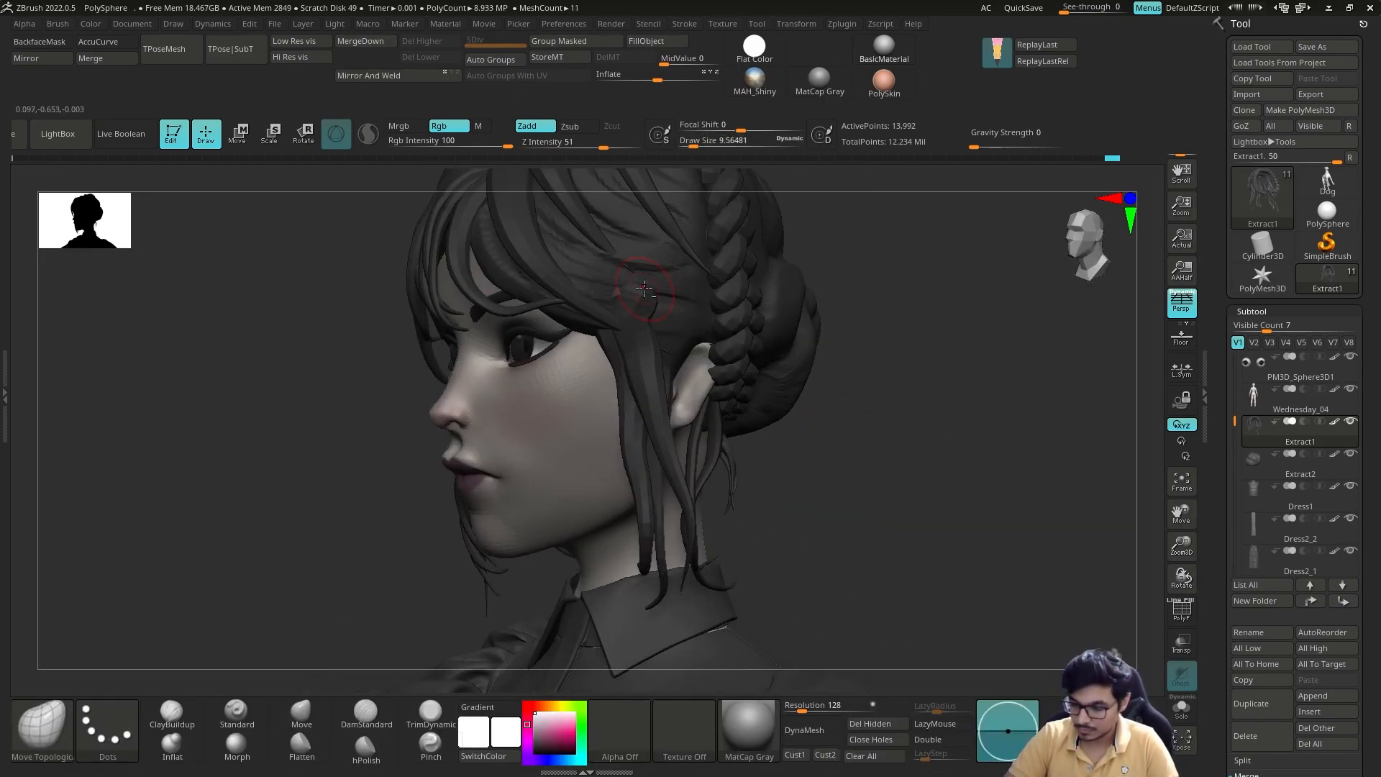
Step: Reshape the side hair strands around the temple and ear with the Move Topological brush at varying sizes
{"action": "right_click_drag", "start_coordinate": [698, 403], "coordinate": [813, 413]}
{"action": "mouse_move", "coordinate": [813, 413]}
{"action": "right_mouse_down", "text": "ctrl"}
{"action": "mouse_move", "coordinate": [777, 410]}
{"action": "mouse_move", "coordinate": [777, 353]}
{"action": "mouse_move", "coordinate": [515, 524]}
{"action": "mouse_move", "coordinate": [633, 496]}
{"action": "right_mouse_up", "text": "ctrl"}
{"action": "left_click", "coordinate": [669, 353], "text": "alt"}
{"action": "right_click_drag", "start_coordinate": [633, 497], "coordinate": [682, 370], "text": "ctrl"}
{"action": "key", "text": "s"}
{"action": "left_click_drag", "start_coordinate": [682, 370], "coordinate": [677, 370]}
{"action": "mouse_move", "coordinate": [740, 383]}
{"action": "right_mouse_down", "text": "ctrl"}
{"action": "mouse_move", "coordinate": [712, 386]}
{"action": "mouse_move", "coordinate": [806, 402]}
{"action": "right_mouse_up", "text": "ctrl"}
{"action": "mouse_move", "coordinate": [806, 402]}
{"action": "right_mouse_down", "text": "ctrl"}
{"action": "mouse_move", "coordinate": [832, 348]}
{"action": "mouse_move", "coordinate": [749, 385]}
{"action": "right_mouse_up", "text": "ctrl"}
{"action": "left_click", "coordinate": [787, 432], "text": "alt"}
{"action": "key", "text": "s"}
{"action": "left_click_drag", "start_coordinate": [752, 385], "coordinate": [748, 386]}
{"action": "right_click_drag", "start_coordinate": [749, 386], "coordinate": [752, 359], "text": "ctrl"}
Step: Isolate the Extract2 hair base and carve strand grooves into its front with the DamStandard brush
{"action": "mouse_move", "coordinate": [525, 437]}
{"action": "right_mouse_down"}
{"action": "mouse_move", "coordinate": [503, 388]}
{"action": "mouse_move", "coordinate": [632, 367]}
{"action": "mouse_move", "coordinate": [478, 463]}
{"action": "right_mouse_up"}
{"action": "left_click", "coordinate": [366, 713]}
{"action": "right_click_drag", "start_coordinate": [932, 680], "coordinate": [942, 692]}
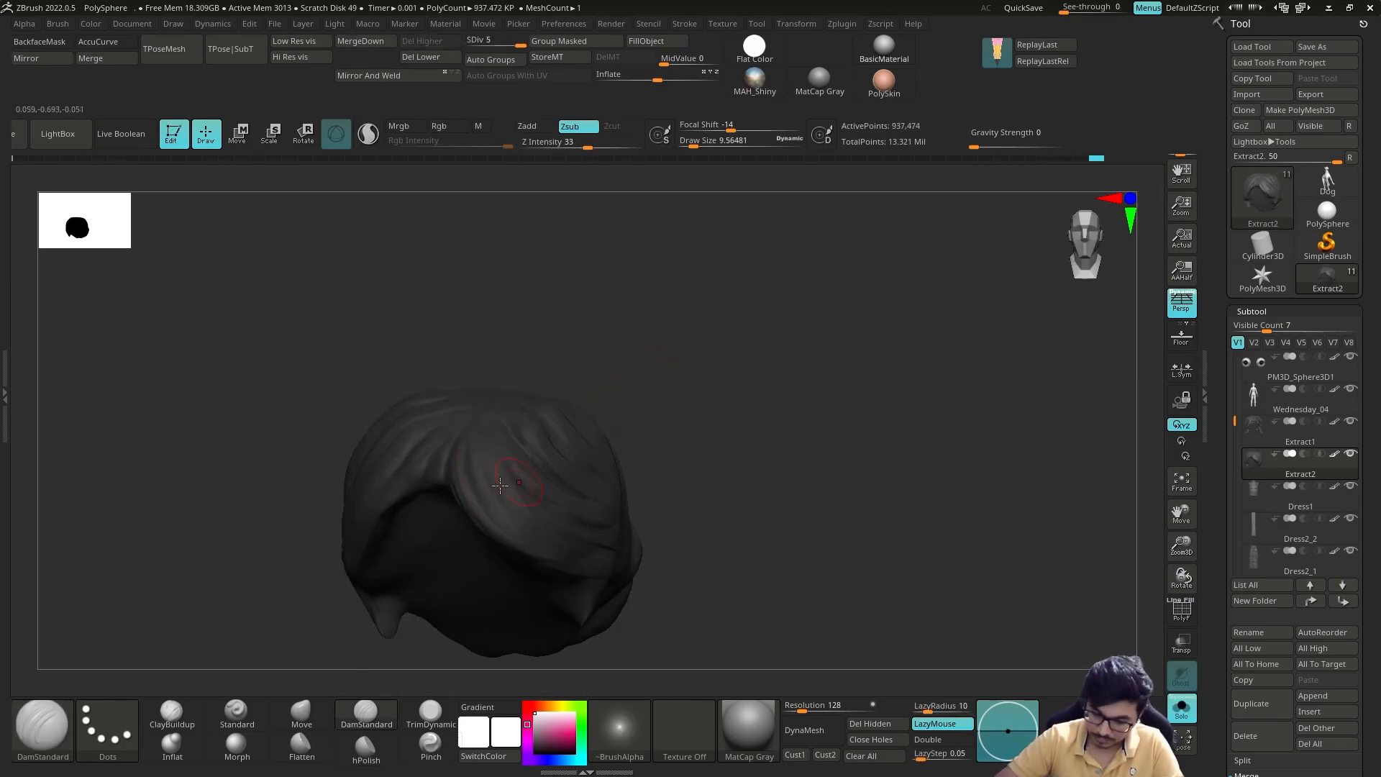
{"action": "right_click_drag", "start_coordinate": [541, 381], "coordinate": [604, 396]}
{"action": "left_click_drag", "start_coordinate": [457, 456], "coordinate": [513, 541], "text": "shift"}
Step: Flatten the front hair locks of Extract2 with the hPolish brush
{"action": "left_click", "coordinate": [366, 749]}
{"action": "left_click_drag", "start_coordinate": [463, 485], "coordinate": [529, 552]}
{"action": "right_click_drag", "start_coordinate": [619, 446], "coordinate": [544, 460]}
{"action": "right_click_drag", "start_coordinate": [545, 544], "coordinate": [572, 528]}
Step: Carve strand grooves into the front side lock of Extract2 with the DamStandard brush
{"action": "left_click", "coordinate": [366, 714]}
{"action": "left_click_drag", "start_coordinate": [496, 454], "coordinate": [582, 547]}
{"action": "right_click_drag", "start_coordinate": [516, 454], "coordinate": [550, 460]}
{"action": "left_click_drag", "start_coordinate": [536, 480], "coordinate": [556, 493], "text": "shift"}
{"action": "right_click_drag", "start_coordinate": [557, 494], "coordinate": [562, 486], "text": "ctrl"}
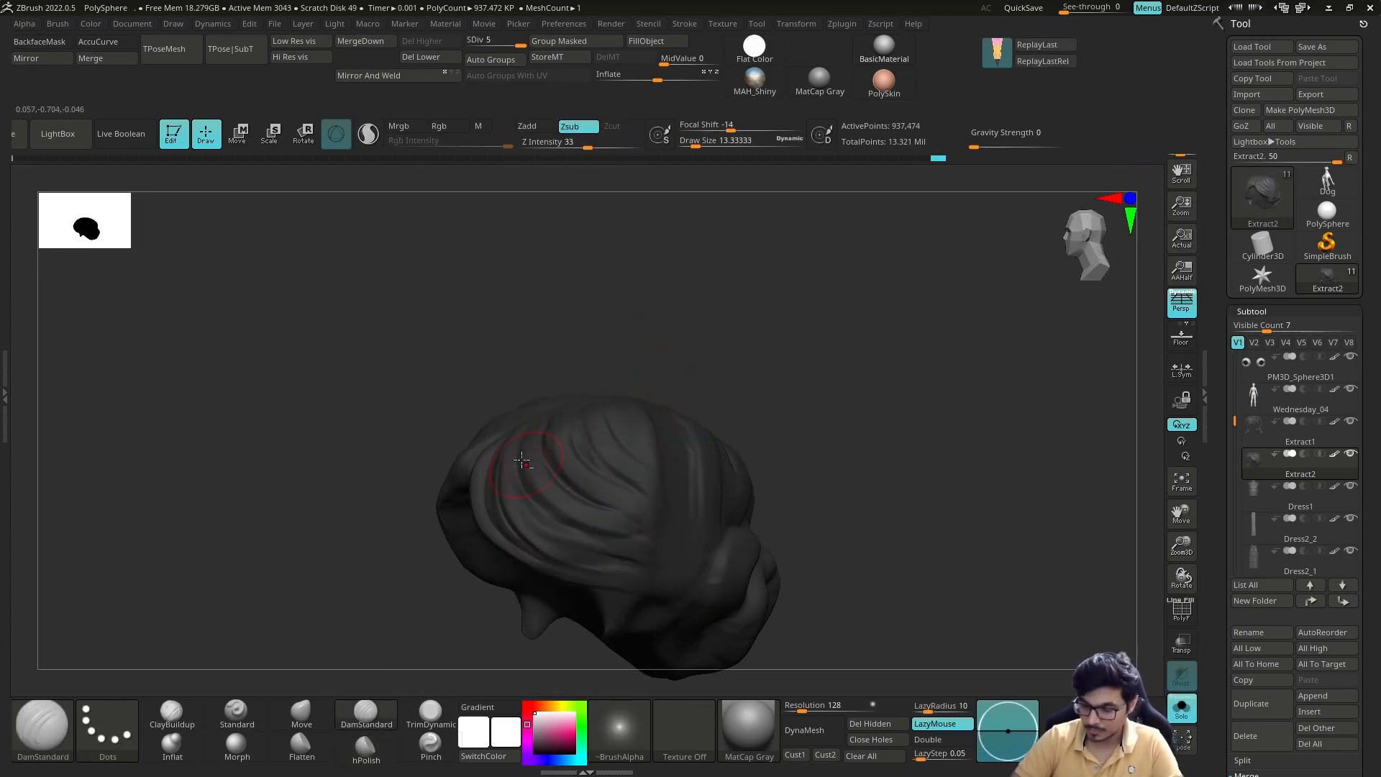
Step: Extend the DamStandard grooves along the side of Extract2 toward the back of the head
{"action": "right_click_drag", "start_coordinate": [792, 429], "coordinate": [807, 405]}
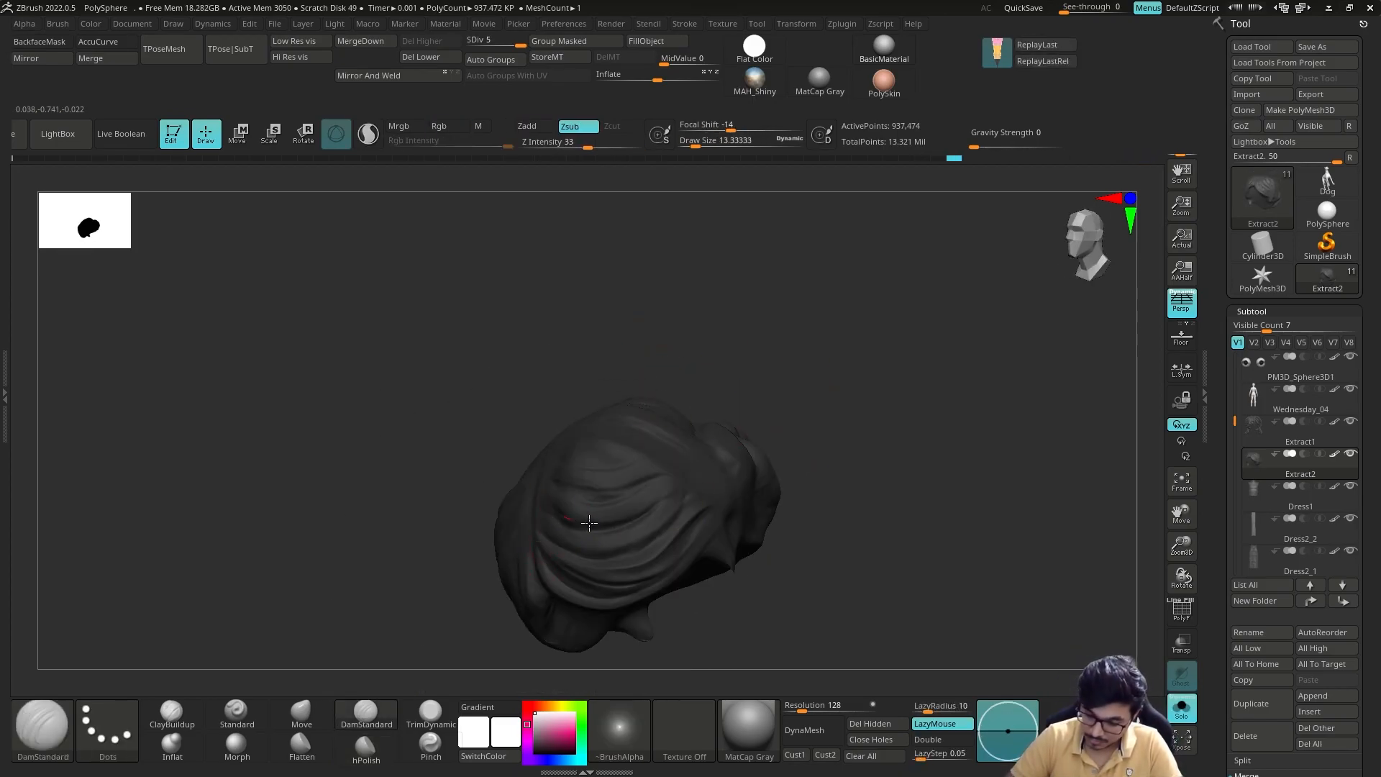
{"action": "right_click_drag", "start_coordinate": [568, 520], "coordinate": [550, 629]}
{"action": "right_click_drag", "start_coordinate": [684, 531], "coordinate": [754, 475]}
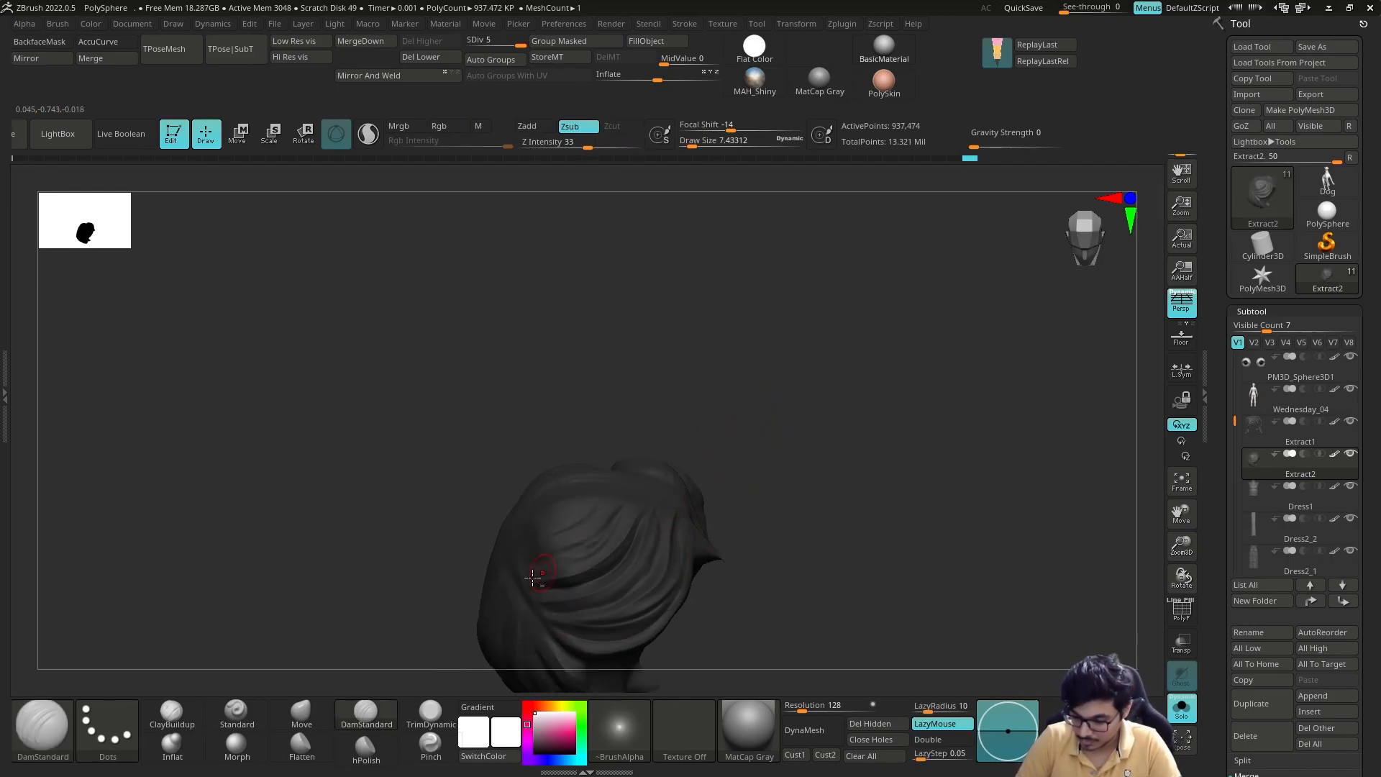
{"action": "left_click_drag", "start_coordinate": [707, 413], "coordinate": [755, 431]}
{"action": "left_click_drag", "start_coordinate": [527, 538], "coordinate": [533, 557], "text": "shift"}
Step: Flatten the ridges between the side grooves of Extract2 with the hPolish brush
{"action": "key", "text": "ctrl+shift+s"}
{"action": "mouse_move", "coordinate": [771, 417]}
{"action": "left_mouse_down"}
{"action": "mouse_move", "coordinate": [684, 422]}
{"action": "mouse_move", "coordinate": [746, 465]}
{"action": "mouse_move", "coordinate": [669, 374]}
{"action": "left_mouse_up"}
{"action": "key", "text": "ctrl+shift+s"}
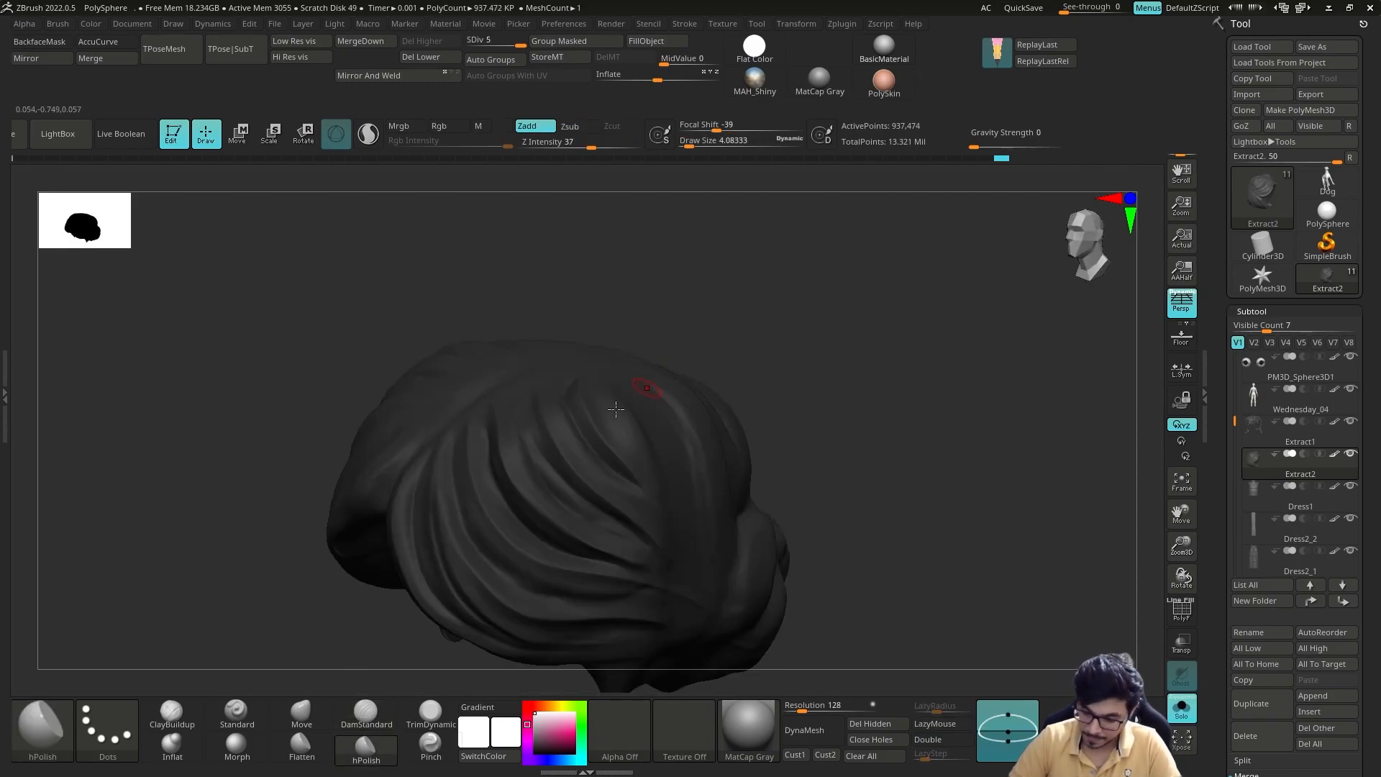
{"action": "left_click_drag", "start_coordinate": [575, 391], "coordinate": [473, 435]}
{"action": "left_click_drag", "start_coordinate": [472, 435], "coordinate": [494, 542]}
{"action": "mouse_move", "coordinate": [719, 345]}
{"action": "left_mouse_down", "text": "alt"}
{"action": "mouse_move", "coordinate": [706, 302]}
{"action": "mouse_move", "coordinate": [678, 456]}
{"action": "mouse_move", "coordinate": [690, 496]}
{"action": "left_mouse_up", "text": "alt"}
{"action": "left_click_drag", "start_coordinate": [593, 529], "coordinate": [579, 500], "text": "shift"}
{"action": "mouse_move", "coordinate": [709, 411]}
{"action": "left_mouse_down"}
{"action": "mouse_move", "coordinate": [780, 397]}
{"action": "mouse_move", "coordinate": [753, 364]}
{"action": "mouse_move", "coordinate": [719, 378]}
{"action": "left_mouse_up"}
Step: Deepen the side strand grooves of Extract2 with the DamStandard brush while the whole figure is shown
{"action": "key", "text": "ctrl+shift+s"}
{"action": "key", "text": "b"}
{"action": "key", "text": "d"}
{"action": "key", "text": "s"}
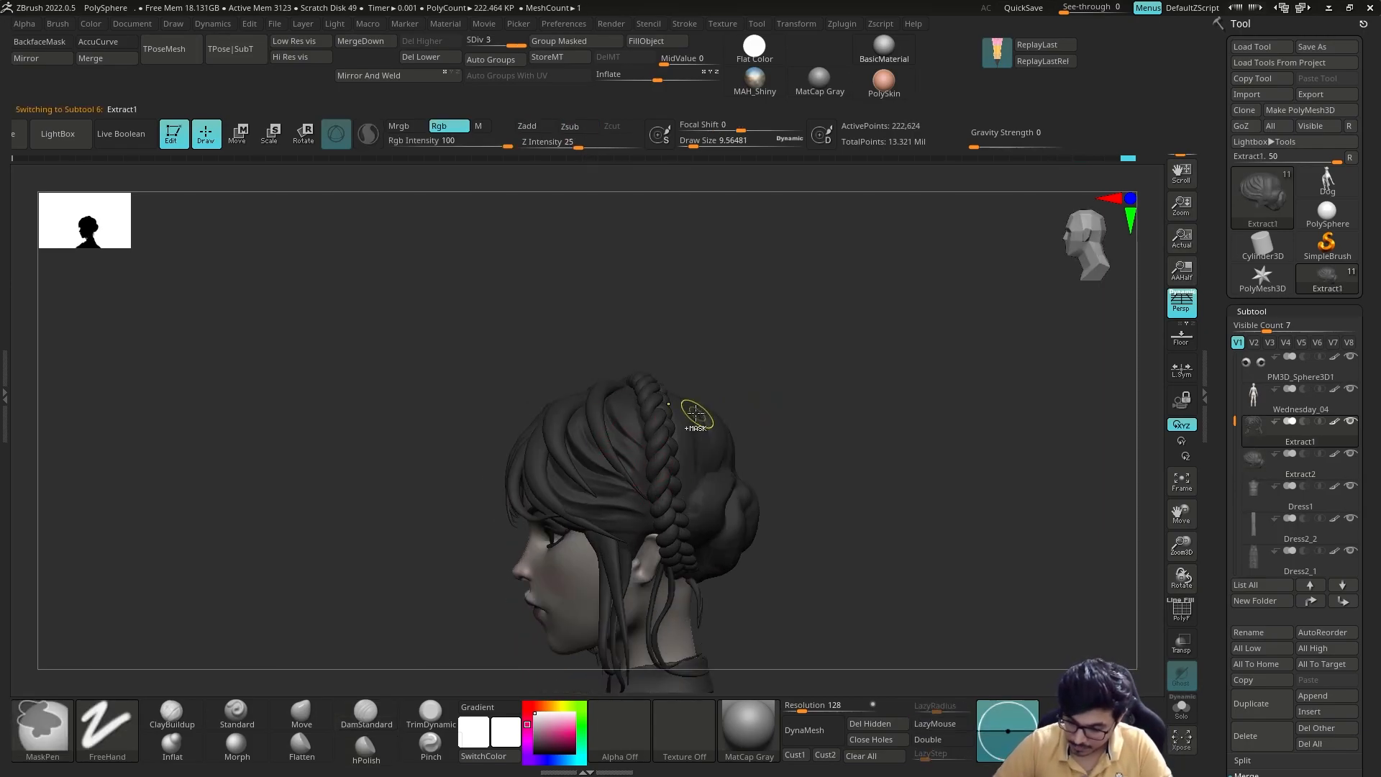
{"action": "key", "text": "ctrl+shift+s"}
{"action": "key", "text": "Down"}
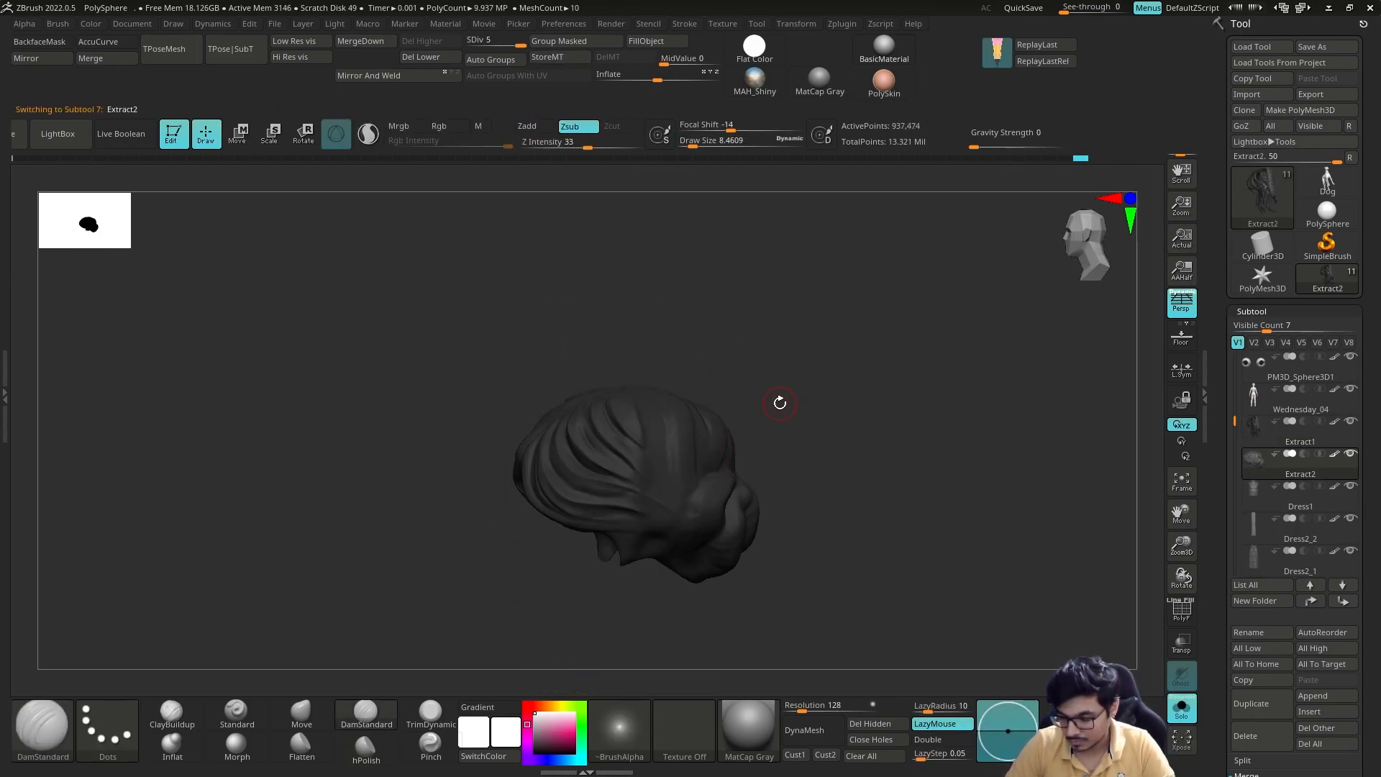
{"action": "key", "text": "ctrl+shift+s"}
{"action": "mouse_move", "coordinate": [806, 403]}
{"action": "left_mouse_down"}
{"action": "mouse_move", "coordinate": [783, 327]}
{"action": "mouse_move", "coordinate": [770, 346]}
{"action": "left_mouse_up"}
{"action": "left_click_drag", "start_coordinate": [592, 496], "coordinate": [640, 515]}
{"action": "left_click_drag", "start_coordinate": [805, 360], "coordinate": [784, 432], "text": "shift"}
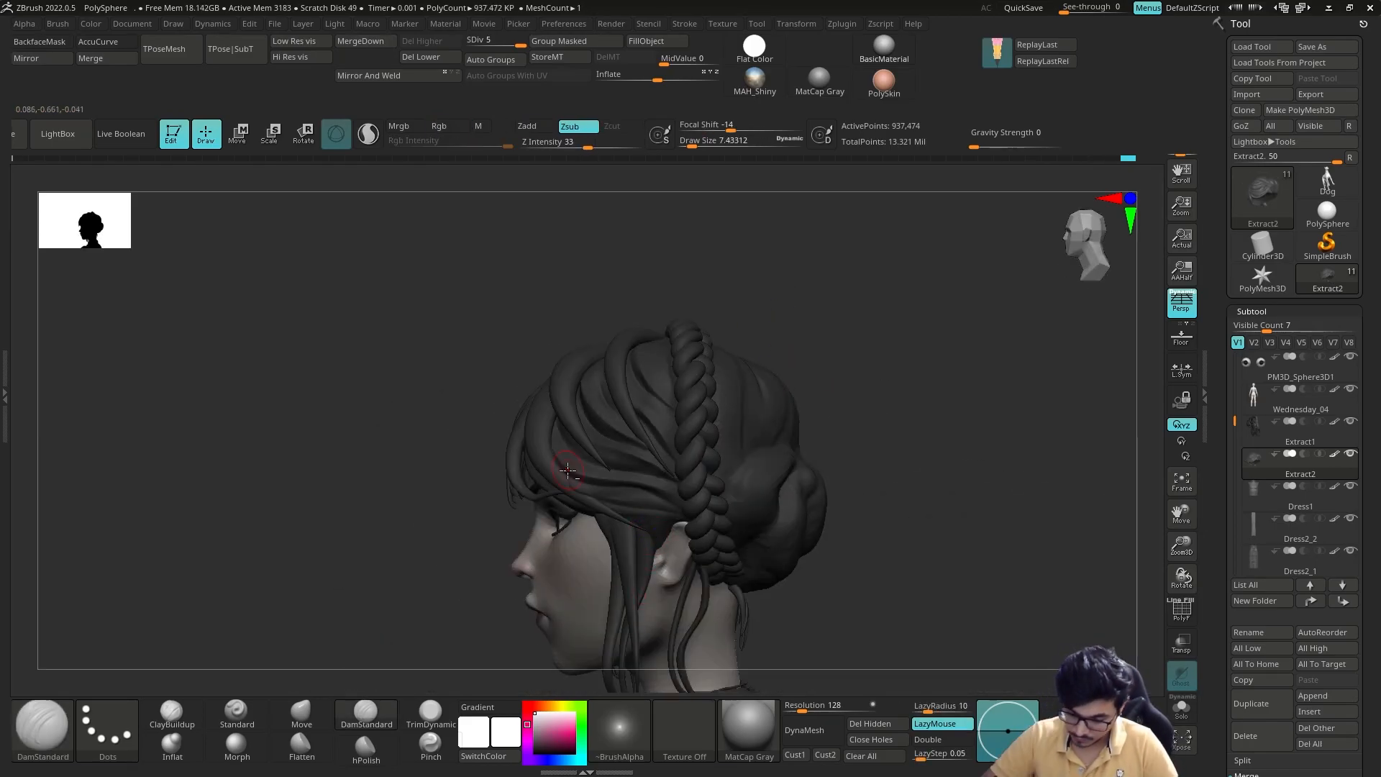
{"action": "left_click_drag", "start_coordinate": [820, 292], "coordinate": [607, 454]}
{"action": "left_click_drag", "start_coordinate": [812, 338], "coordinate": [863, 360]}
Step: Isolate Extract2, undo the last strokes, and carve grooves into the opposite front side with the DamStandard brush
{"action": "key", "text": "ctrl+shift+s"}
{"action": "left_click_drag", "start_coordinate": [725, 454], "coordinate": [764, 425], "text": "shift"}
{"action": "right_click_drag", "start_coordinate": [764, 425], "coordinate": [792, 410]}
{"action": "key", "text": "ctrl+z"}
{"action": "key", "text": "ctrl+z"}
{"action": "key", "text": "ctrl+z"}
{"action": "key", "text": "ctrl+z"}
{"action": "key", "text": "ctrl+z"}
{"action": "key", "text": "ctrl+z"}
{"action": "key", "text": "ctrl+z"}
{"action": "key", "text": "ctrl+z"}
{"action": "key", "text": "ctrl+z"}
{"action": "key", "text": "ctrl+z"}
{"action": "key", "text": "ctrl+z"}
{"action": "key", "text": "ctrl+z"}
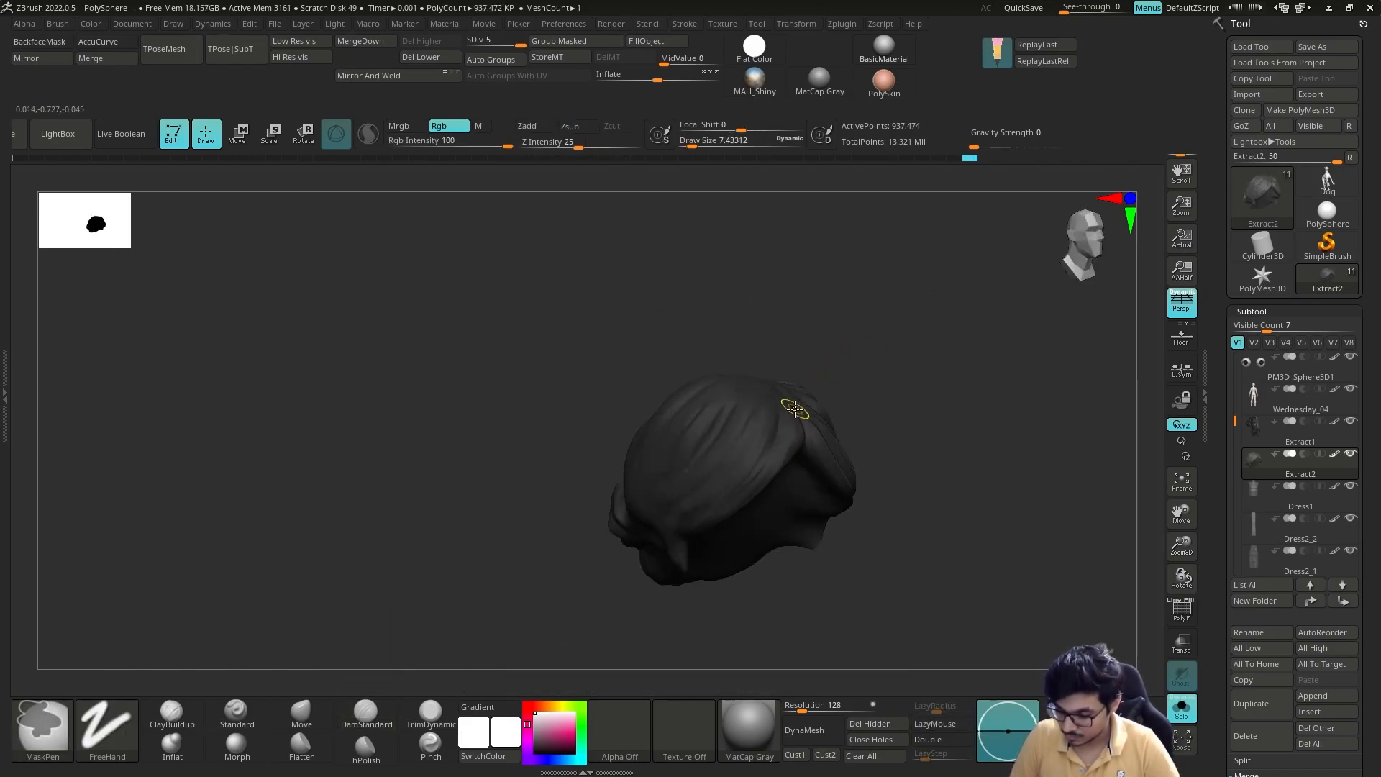
{"action": "left_click_drag", "start_coordinate": [808, 410], "coordinate": [799, 421], "text": "shift"}
{"action": "right_click_drag", "start_coordinate": [807, 403], "coordinate": [824, 380]}
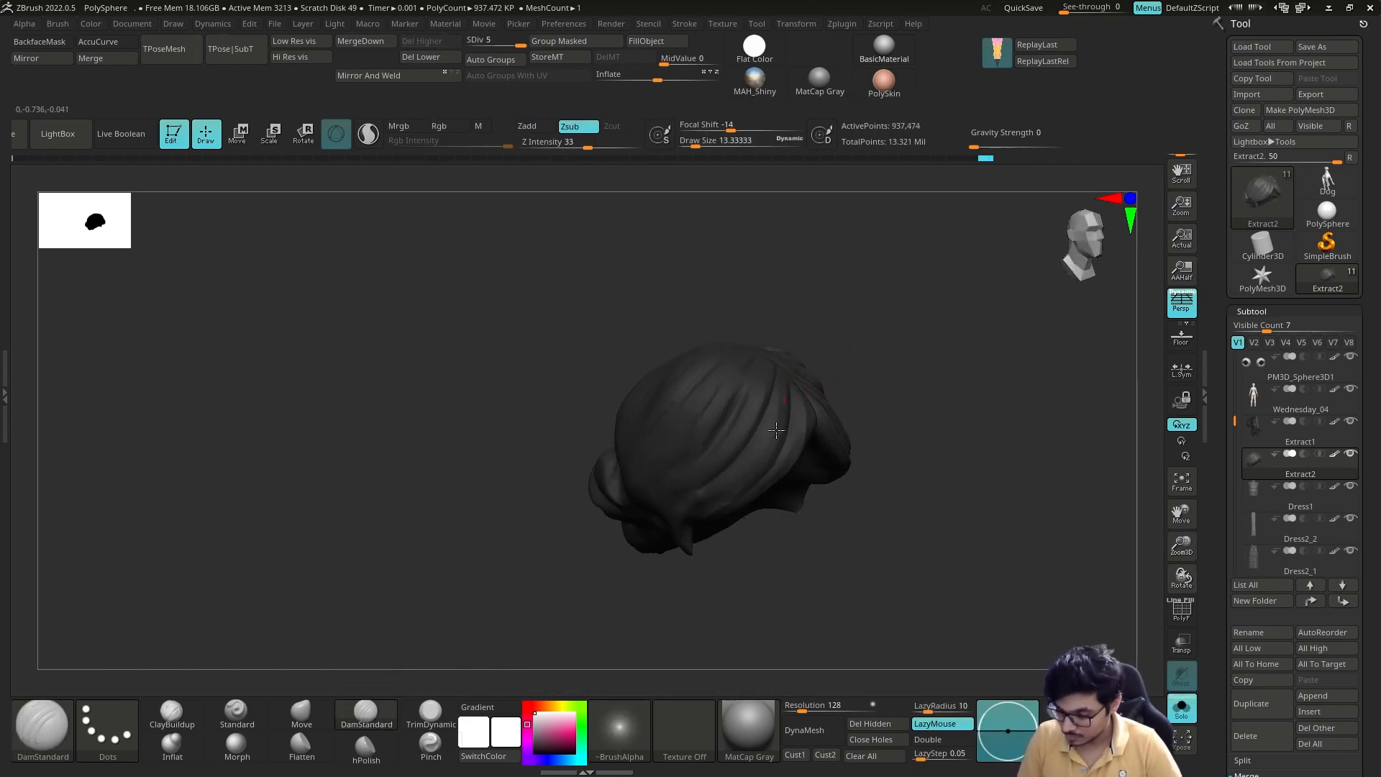
{"action": "key", "text": "ctrl+shift+s"}
{"action": "key", "text": "ctrl+shift+s"}
Step: Smooth the back of Extract2 above the bun at subdivision level 4
{"action": "left_click_drag", "start_coordinate": [842, 355], "coordinate": [733, 428]}
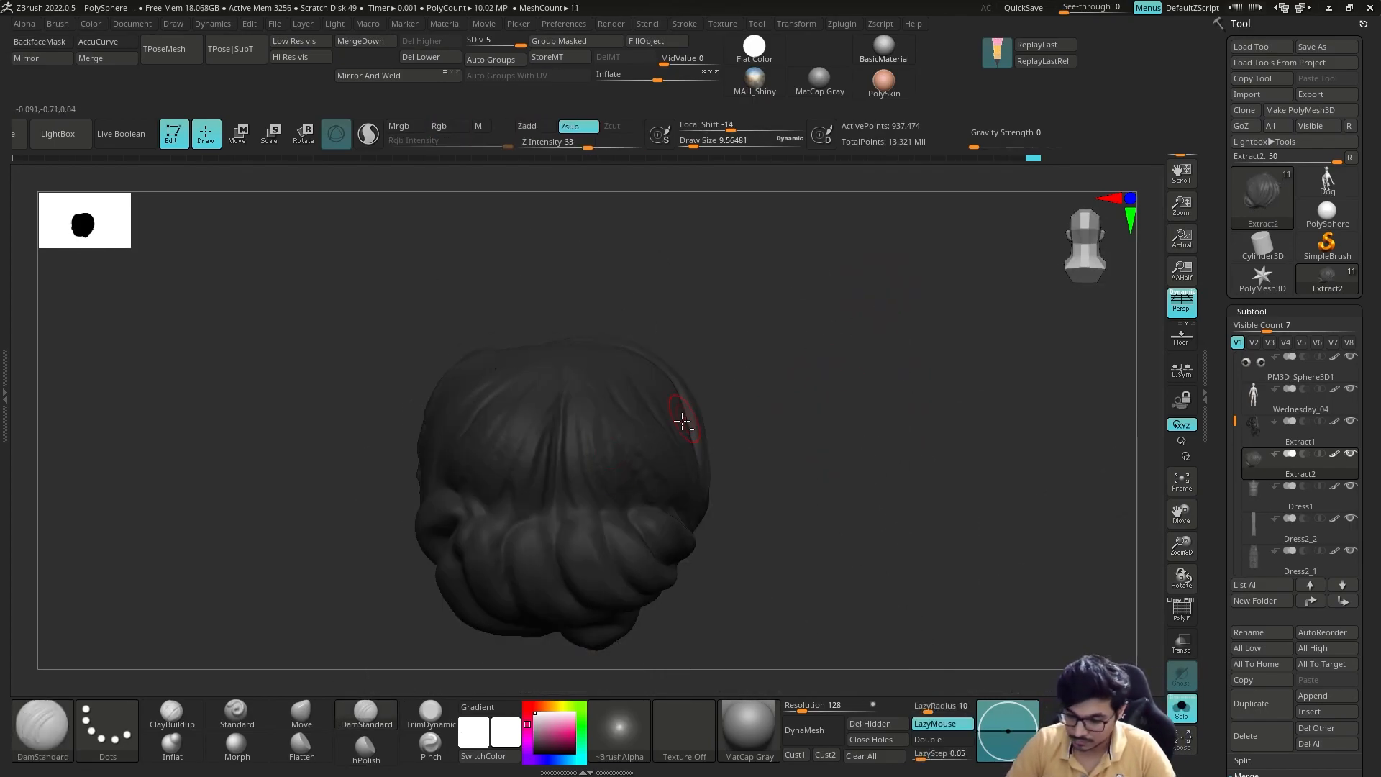
{"action": "key", "text": "shift+d"}
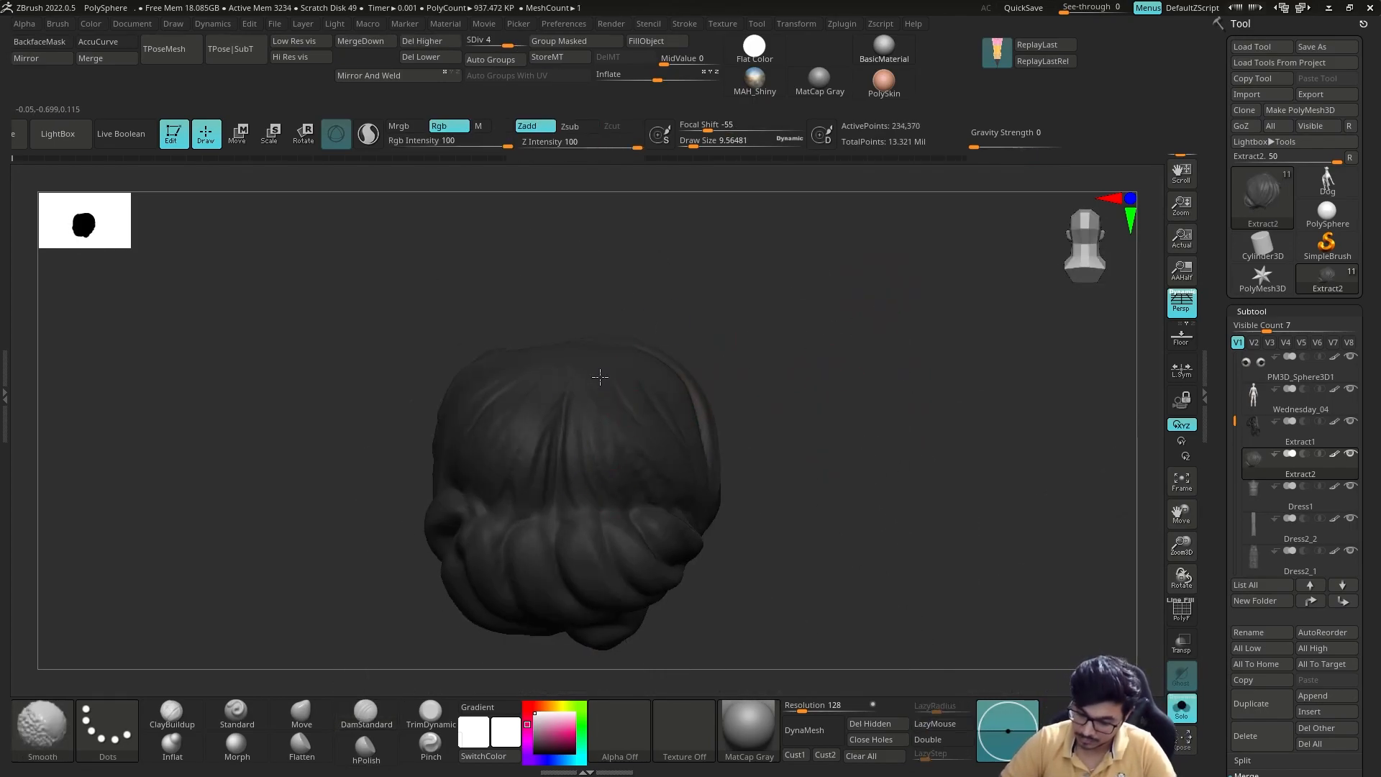
{"action": "right_click_drag", "start_coordinate": [682, 421], "coordinate": [598, 358]}
{"action": "left_click_drag", "start_coordinate": [749, 500], "coordinate": [777, 339]}
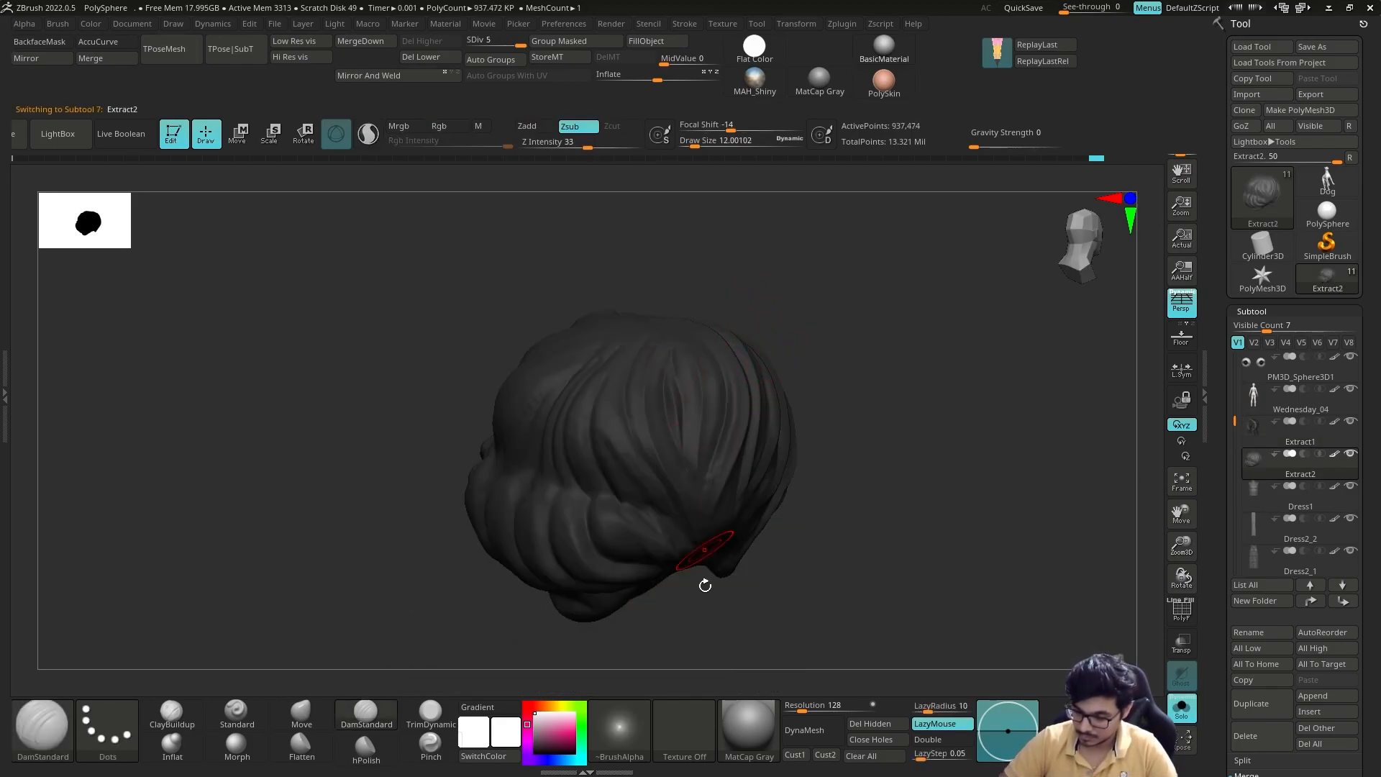
Step: Carve long strand grooves from the crown toward the bun on the right half of Extract2's back with DamStandard
{"action": "left_click_drag", "start_coordinate": [705, 585], "coordinate": [676, 587]}
{"action": "left_click_drag", "start_coordinate": [630, 420], "coordinate": [646, 496]}
{"action": "left_click_drag", "start_coordinate": [727, 611], "coordinate": [644, 590]}
{"action": "left_click_drag", "start_coordinate": [571, 369], "coordinate": [641, 308]}
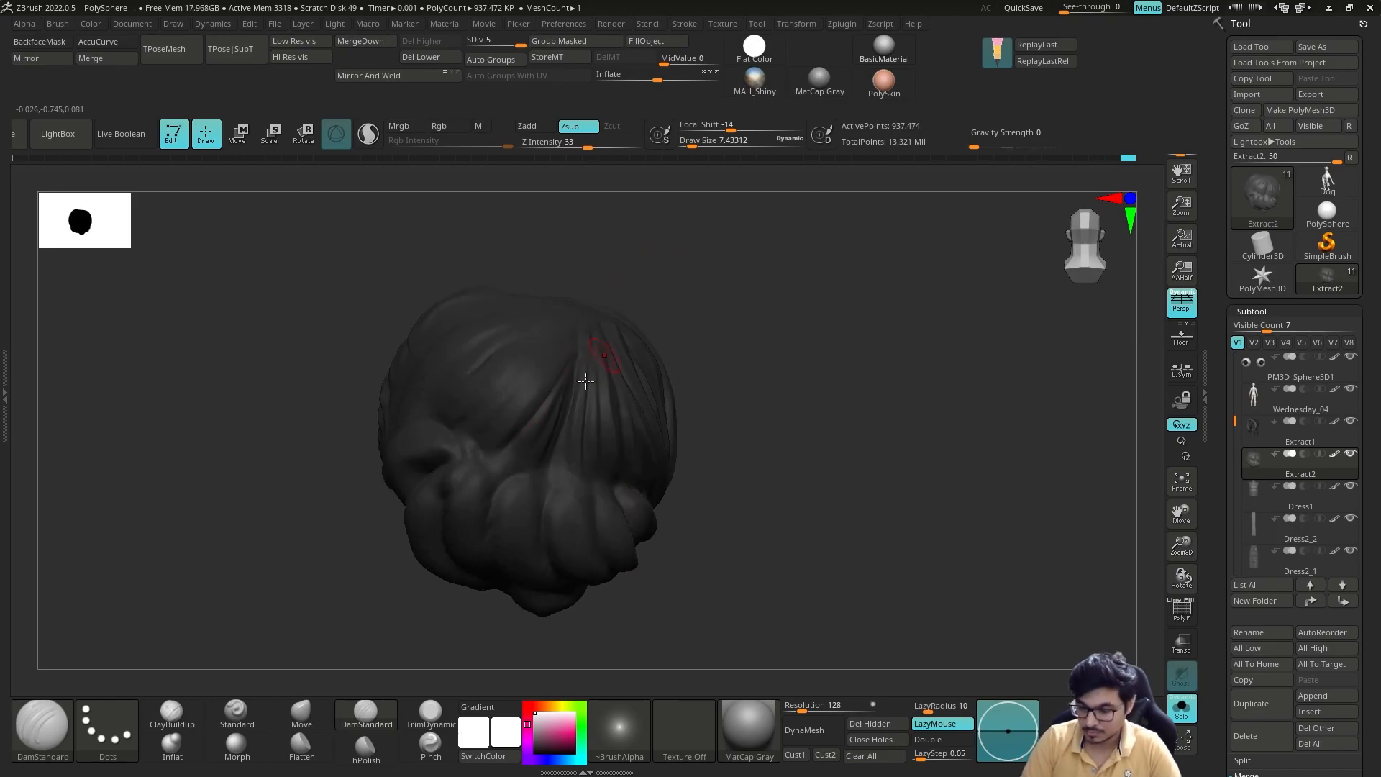
{"action": "left_click_drag", "start_coordinate": [535, 466], "coordinate": [553, 489]}
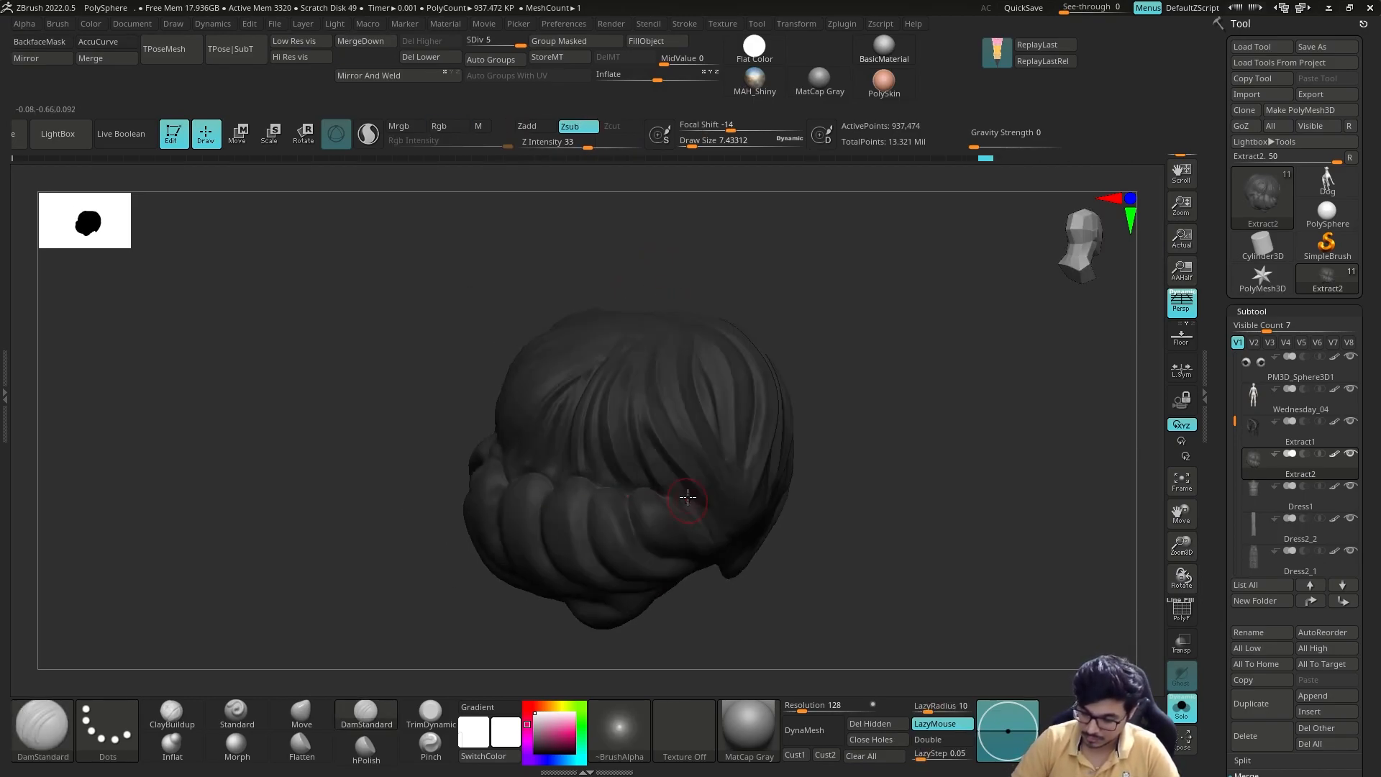
Step: Carve strand grooves into the left half of Extract2's back, running down into the bun, with DamStandard
{"action": "right_click_drag", "start_coordinate": [692, 503], "coordinate": [576, 461]}
{"action": "left_click_drag", "start_coordinate": [581, 453], "coordinate": [546, 493]}
{"action": "key", "text": "ctrl+z"}
{"action": "mouse_move", "coordinate": [546, 494]}
{"action": "right_mouse_down"}
{"action": "mouse_move", "coordinate": [574, 370]}
{"action": "mouse_move", "coordinate": [684, 342]}
{"action": "right_mouse_up"}
{"action": "right_click_drag", "start_coordinate": [568, 367], "coordinate": [554, 389]}
{"action": "left_click_drag", "start_coordinate": [561, 394], "coordinate": [545, 462]}
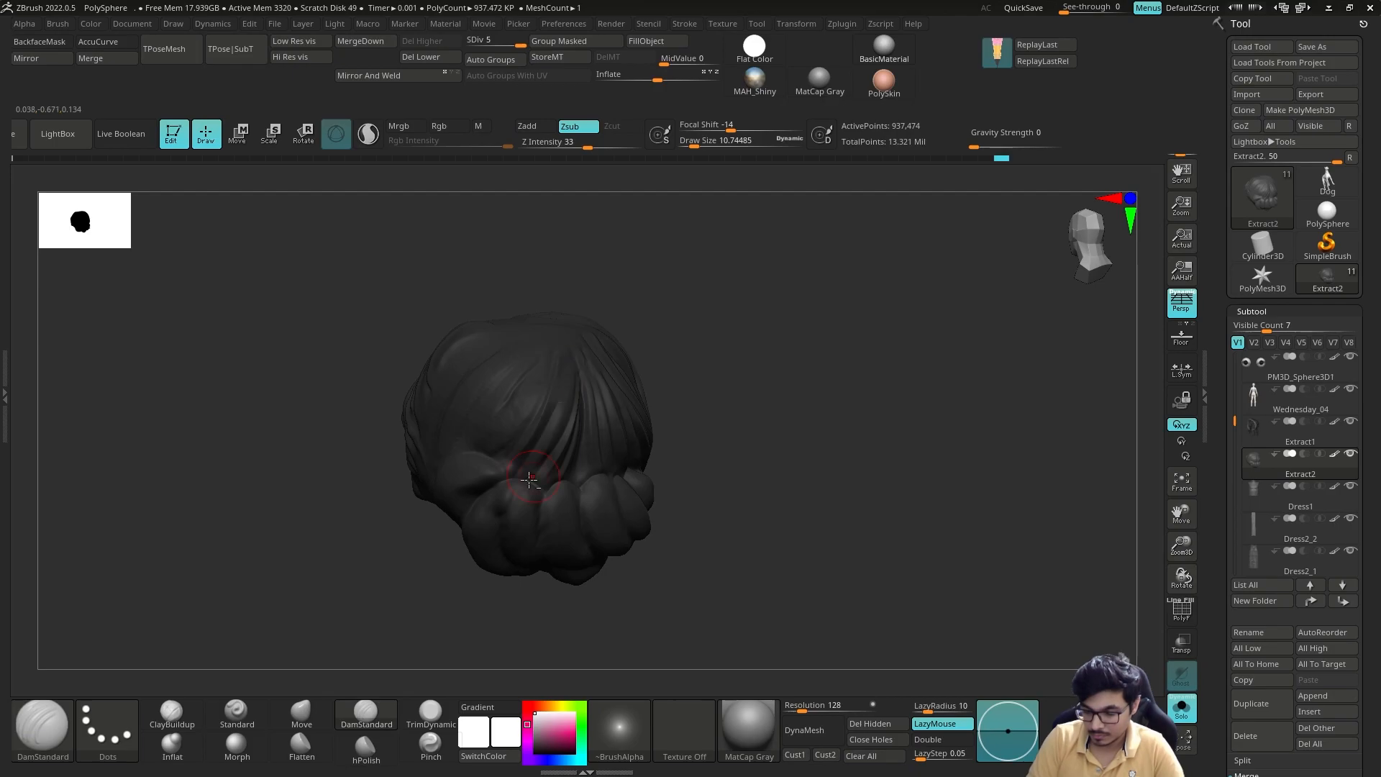
{"action": "right_click_drag", "start_coordinate": [545, 461], "coordinate": [565, 370]}
{"action": "right_click_drag", "start_coordinate": [531, 456], "coordinate": [569, 339]}
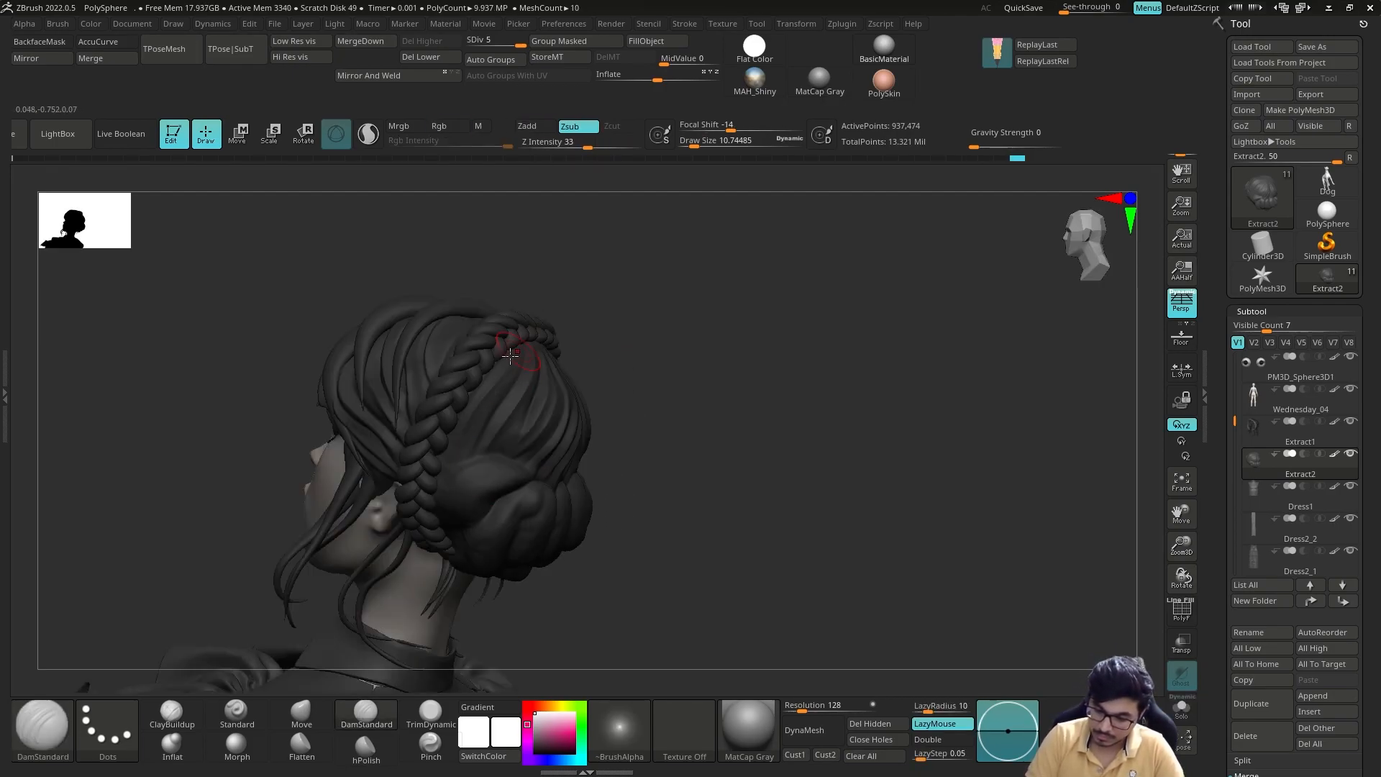
Step: Show the whole figure and refine the strand grooves around the bun of Extract2 with DamStandard
{"action": "right_click_drag", "start_coordinate": [656, 380], "coordinate": [619, 384]}
{"action": "mouse_move", "coordinate": [618, 385]}
{"action": "right_mouse_down", "text": "ctrl"}
{"action": "mouse_move", "coordinate": [761, 429]}
{"action": "mouse_move", "coordinate": [827, 424]}
{"action": "right_mouse_up", "text": "ctrl"}
{"action": "mouse_move", "coordinate": [828, 424]}
{"action": "right_mouse_down", "text": "alt"}
{"action": "mouse_move", "coordinate": [835, 374]}
{"action": "mouse_move", "coordinate": [782, 404]}
{"action": "mouse_move", "coordinate": [874, 406]}
{"action": "right_mouse_up", "text": "alt"}
{"action": "right_click_drag", "start_coordinate": [874, 407], "coordinate": [772, 473], "text": "ctrl"}
{"action": "right_click_drag", "start_coordinate": [708, 408], "coordinate": [748, 432]}
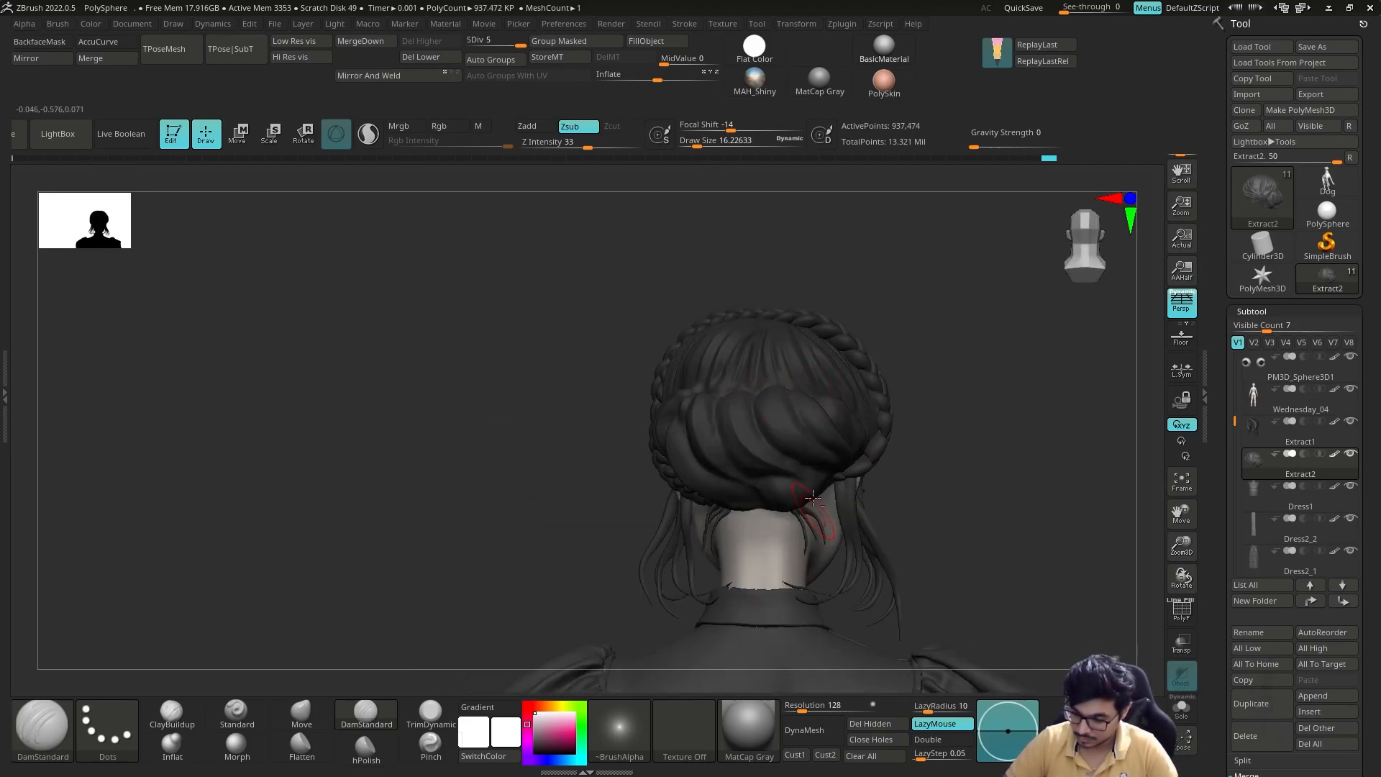
{"action": "right_click_drag", "start_coordinate": [892, 377], "coordinate": [882, 371]}
{"action": "right_click_drag", "start_coordinate": [846, 430], "coordinate": [796, 441]}
Step: Select the Wednesday_04 body and soften the cheek colours with the Smooth brush at subdivision level 5
{"action": "left_click", "coordinate": [672, 472], "text": "alt"}
{"action": "right_click_drag", "start_coordinate": [680, 468], "coordinate": [834, 324]}
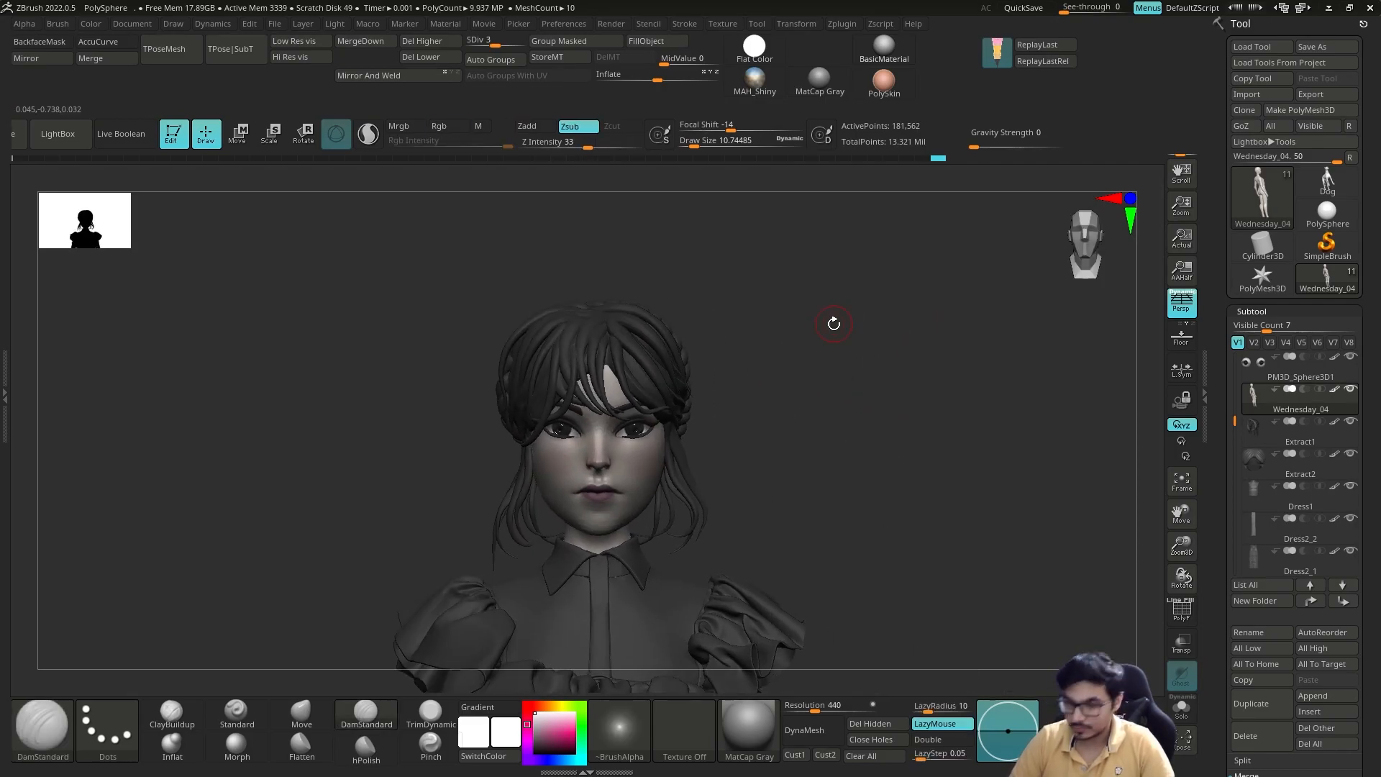
{"action": "right_click_drag", "start_coordinate": [791, 375], "coordinate": [738, 429], "text": "ctrl"}
{"action": "mouse_move", "coordinate": [696, 494]}
{"action": "right_mouse_down"}
{"action": "mouse_move", "coordinate": [885, 349]}
{"action": "mouse_move", "coordinate": [748, 472]}
{"action": "right_mouse_up"}
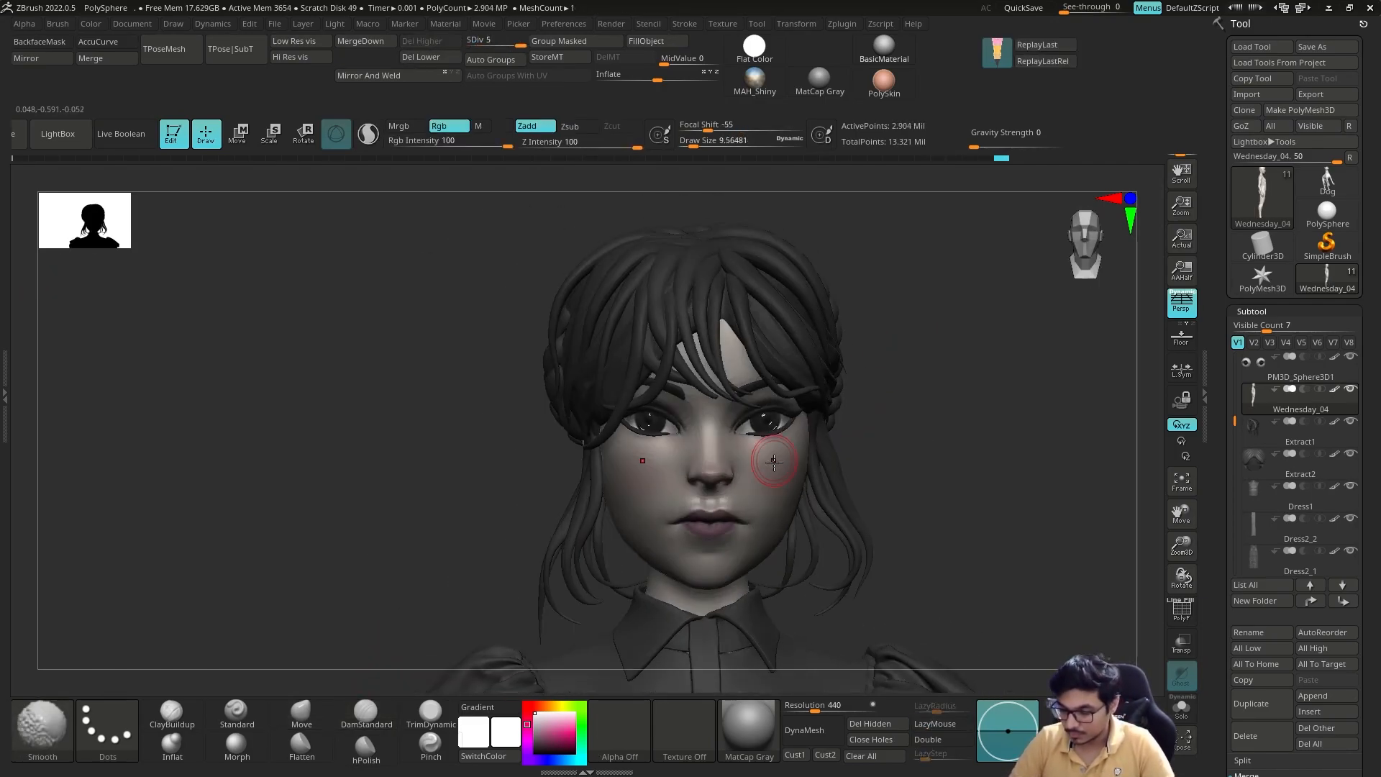
{"action": "right_click_drag", "start_coordinate": [769, 458], "coordinate": [487, 575]}
{"action": "left_click_drag", "start_coordinate": [796, 508], "coordinate": [800, 484]}
{"action": "right_click_drag", "start_coordinate": [981, 387], "coordinate": [925, 420]}
Step: Set the Standard brush to a round alpha and the Color Spray stroke with a draw size of about 2.37
{"action": "key", "text": "c"}
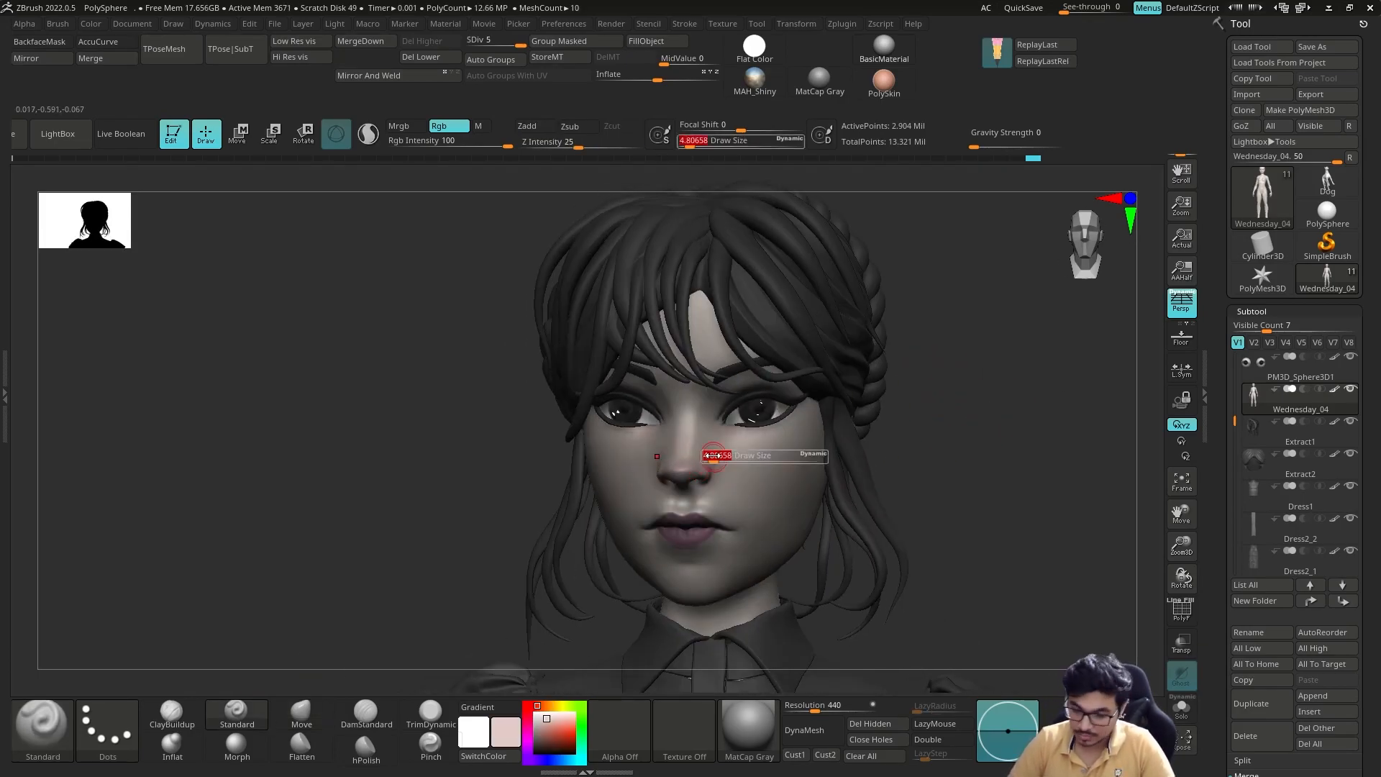
{"action": "mouse_move", "coordinate": [781, 474]}
{"action": "right_mouse_down"}
{"action": "mouse_move", "coordinate": [953, 367]}
{"action": "mouse_move", "coordinate": [947, 407]}
{"action": "right_mouse_up"}
{"action": "left_click", "coordinate": [618, 735]}
{"action": "left_click", "coordinate": [677, 446]}
{"action": "key", "text": "s"}
{"action": "left_click_drag", "start_coordinate": [744, 482], "coordinate": [751, 481]}
{"action": "right_click_drag", "start_coordinate": [676, 576], "coordinate": [657, 590], "text": "alt"}
{"action": "left_click", "coordinate": [107, 728]}
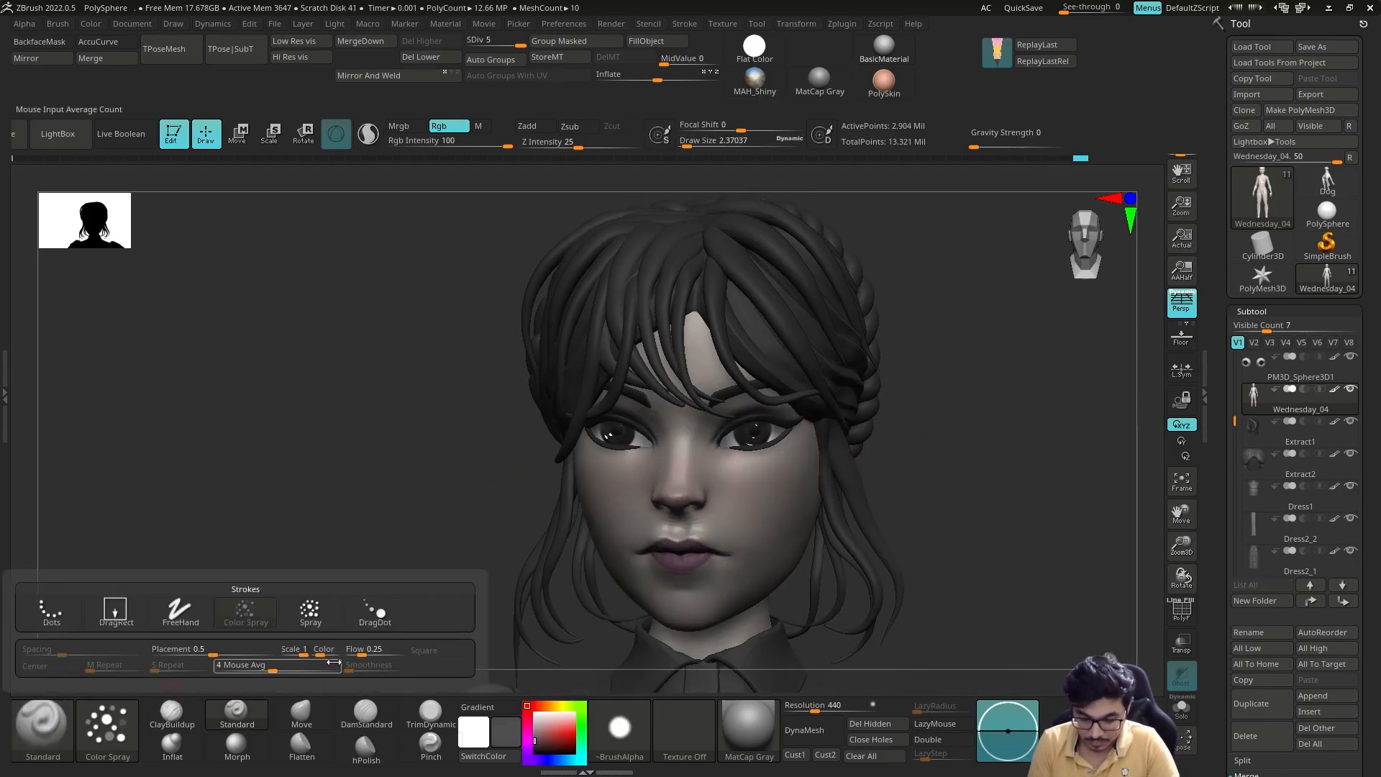
{"action": "key", "text": "ctrl+z"}
{"action": "left_click", "coordinate": [619, 729]}
{"action": "left_click", "coordinate": [909, 561]}
Step: Spray fine colour variation across the nose and cheeks of Wednesday_04 with the Standard brush
{"action": "mouse_move", "coordinate": [787, 481]}
{"action": "right_mouse_down"}
{"action": "mouse_move", "coordinate": [812, 497]}
{"action": "mouse_move", "coordinate": [764, 515]}
{"action": "right_mouse_up"}
{"action": "left_click_drag", "start_coordinate": [765, 515], "coordinate": [755, 508]}
{"action": "right_click_drag", "start_coordinate": [547, 496], "coordinate": [676, 489]}
{"action": "left_click_drag", "start_coordinate": [593, 487], "coordinate": [599, 493]}
{"action": "right_click_drag", "start_coordinate": [848, 496], "coordinate": [705, 500]}
{"action": "left_click_drag", "start_coordinate": [744, 506], "coordinate": [744, 499]}
{"action": "mouse_move", "coordinate": [646, 471]}
{"action": "right_mouse_down"}
{"action": "mouse_move", "coordinate": [894, 423]}
{"action": "mouse_move", "coordinate": [802, 429]}
{"action": "mouse_move", "coordinate": [959, 428]}
{"action": "mouse_move", "coordinate": [928, 489]}
{"action": "mouse_move", "coordinate": [891, 395]}
{"action": "mouse_move", "coordinate": [898, 416]}
{"action": "mouse_move", "coordinate": [959, 417]}
{"action": "right_mouse_up"}
Step: Sample a colour from the face and touch it up using the Standard brush with the Dots stroke and no alpha
{"action": "key", "text": "c"}
{"action": "left_click", "coordinate": [107, 730]}
{"action": "left_click", "coordinate": [45, 663]}
{"action": "left_click", "coordinate": [620, 728]}
{"action": "left_click", "coordinate": [271, 413]}
{"action": "key", "text": "s"}
{"action": "left_click", "coordinate": [686, 495]}
{"action": "right_click_drag", "start_coordinate": [959, 418], "coordinate": [953, 446], "text": "ctrl"}
Step: Select Extract2 and carve further strand grooves into the bun at subdivision level 5 with the DamStandard brush
{"action": "left_click", "coordinate": [752, 345], "text": "alt"}
{"action": "right_click_drag", "start_coordinate": [957, 338], "coordinate": [816, 403]}
{"action": "right_click_drag", "start_coordinate": [816, 403], "coordinate": [884, 288], "text": "ctrl"}
{"action": "mouse_move", "coordinate": [885, 288]}
{"action": "right_mouse_down", "text": "alt"}
{"action": "mouse_move", "coordinate": [920, 381]}
{"action": "mouse_move", "coordinate": [937, 374]}
{"action": "mouse_move", "coordinate": [928, 432]}
{"action": "mouse_move", "coordinate": [878, 493]}
{"action": "mouse_move", "coordinate": [943, 419]}
{"action": "mouse_move", "coordinate": [867, 461]}
{"action": "mouse_move", "coordinate": [976, 492]}
{"action": "right_mouse_up", "text": "alt"}
{"action": "key", "text": "shift+d"}
{"action": "key", "text": "shift+d"}
{"action": "key", "text": "alt+s"}
{"action": "left_click_drag", "start_coordinate": [860, 456], "coordinate": [848, 467]}
{"action": "right_click_drag", "start_coordinate": [863, 460], "coordinate": [939, 432]}
{"action": "key", "text": "alt+s"}
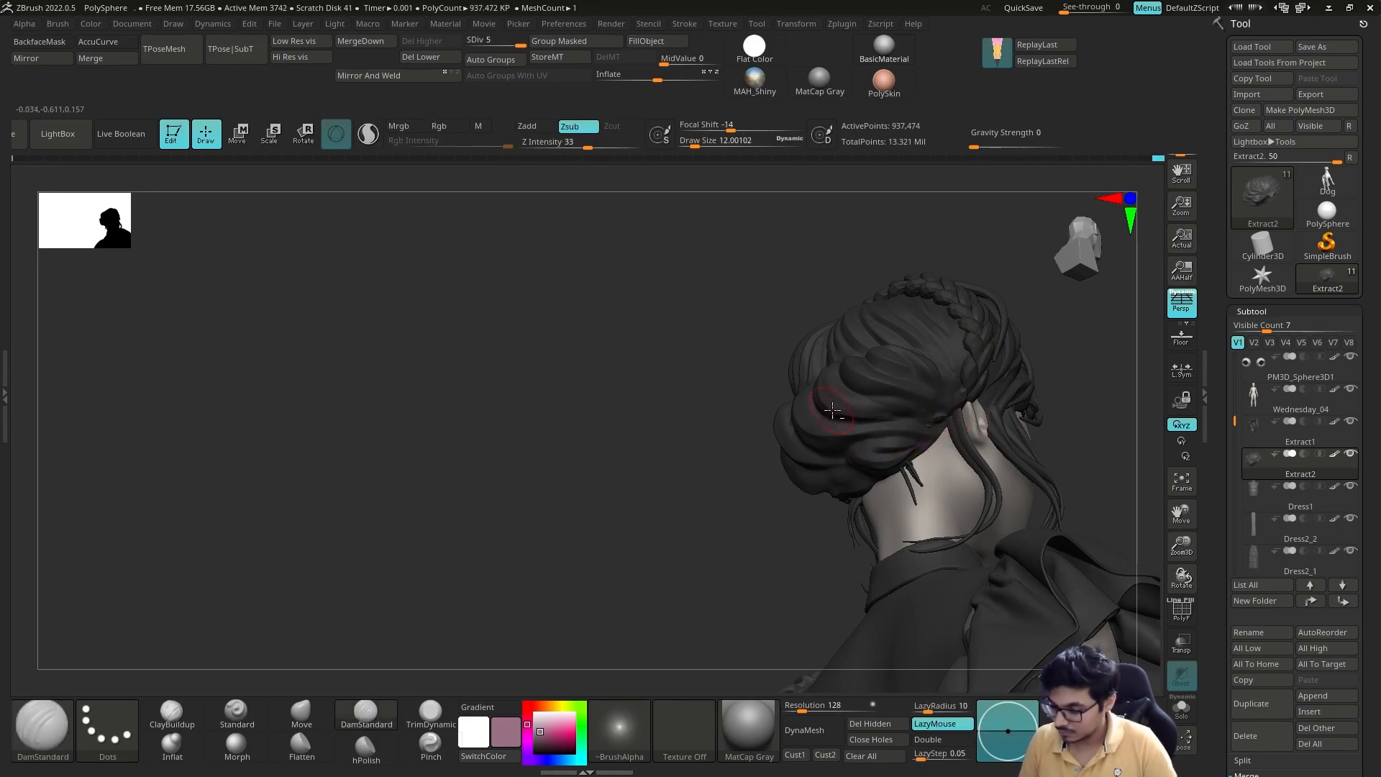
Step: Adjust the shape of the bun locks on Extract2 with the Move brush
{"action": "key", "text": "b"}
{"action": "key", "text": "m"}
{"action": "key", "text": "v"}
{"action": "left_click", "coordinate": [890, 448], "text": "alt"}
{"action": "right_click_drag", "start_coordinate": [943, 425], "coordinate": [892, 449]}
{"action": "left_click", "coordinate": [898, 403], "text": "alt"}
{"action": "key", "text": "alt+s"}
{"action": "mouse_move", "coordinate": [906, 403]}
{"action": "right_mouse_down"}
{"action": "mouse_move", "coordinate": [953, 386]}
{"action": "mouse_move", "coordinate": [892, 460]}
{"action": "right_mouse_up"}
Step: Refine the side of Extract2 beside the temple with the DamStandard and Move brushes
{"action": "key", "text": "b"}
{"action": "key", "text": "d"}
{"action": "key", "text": "s"}
{"action": "key", "text": "alt+s"}
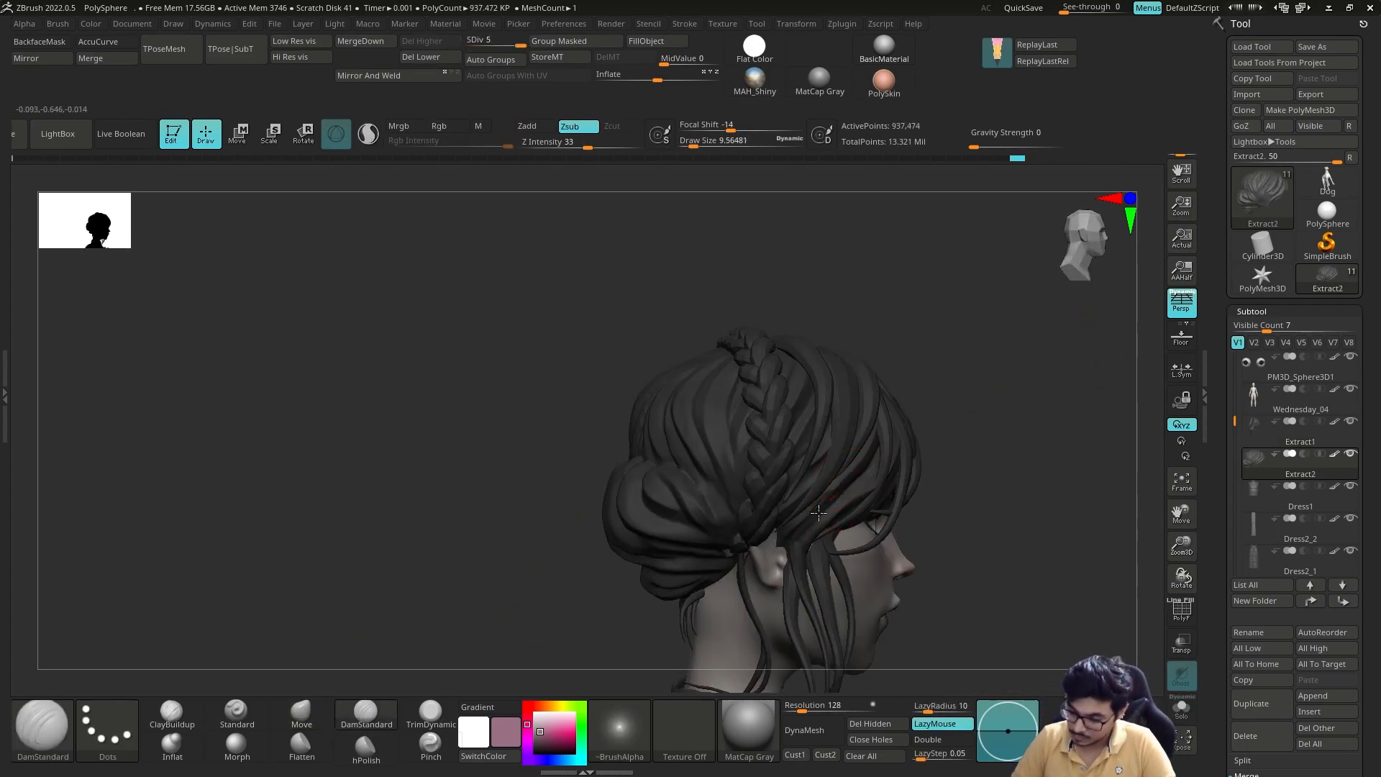
{"action": "left_click", "coordinate": [296, 720]}
{"action": "mouse_move", "coordinate": [840, 496]}
{"action": "right_mouse_down"}
{"action": "mouse_move", "coordinate": [962, 417]}
{"action": "mouse_move", "coordinate": [734, 425]}
{"action": "mouse_move", "coordinate": [769, 354]}
{"action": "right_mouse_up"}
Step: Save the character tool to a file with Save As
{"action": "key", "text": "ctrl"}
{"action": "left_click", "coordinate": [1327, 46]}
{"action": "double_click", "coordinate": [749, 394]}
{"action": "left_click", "coordinate": [728, 379]}
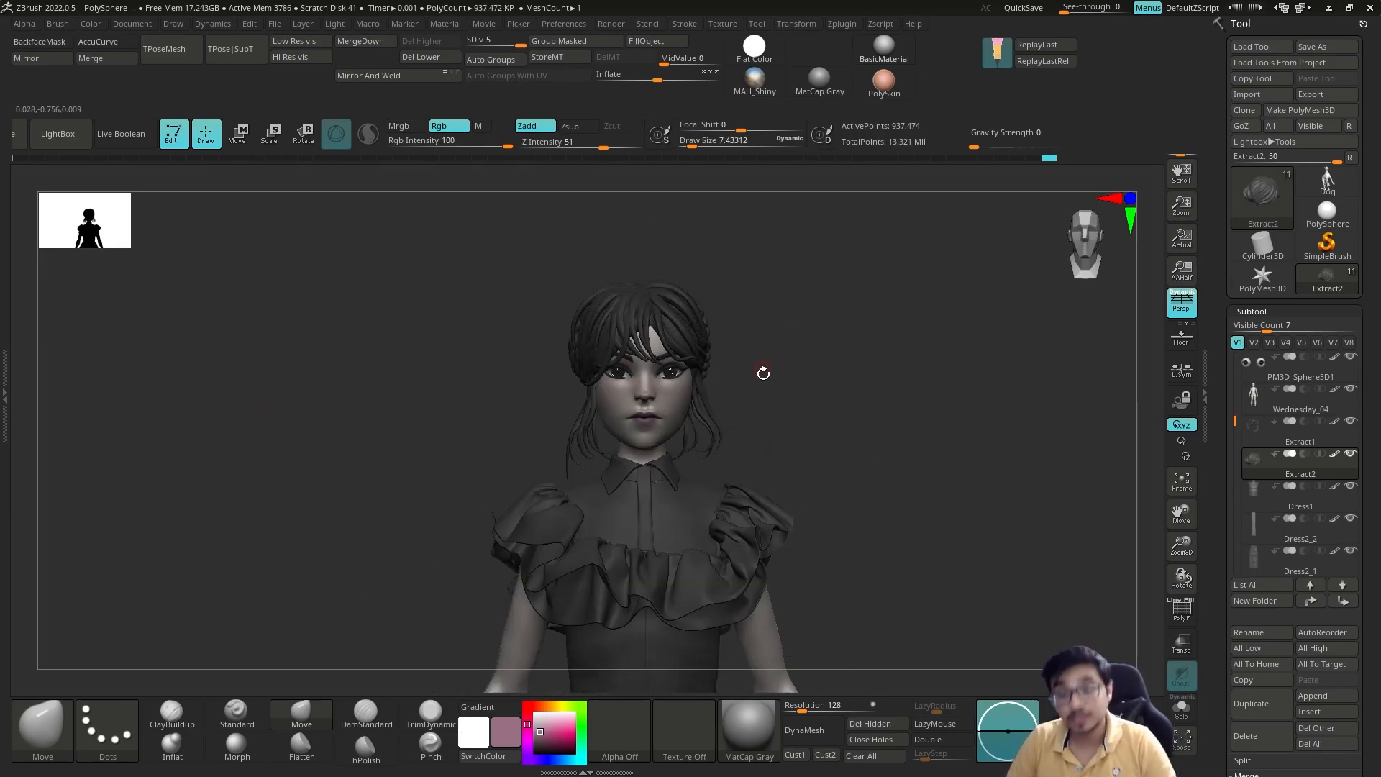
Step: Append a sphere as a new subtool, select it, and set the paint colour to white
{"action": "mouse_move", "coordinate": [819, 464]}
{"action": "right_mouse_down"}
{"action": "mouse_move", "coordinate": [854, 414]}
{"action": "mouse_move", "coordinate": [943, 417]}
{"action": "mouse_move", "coordinate": [821, 404]}
{"action": "mouse_move", "coordinate": [835, 430]}
{"action": "mouse_move", "coordinate": [879, 442]}
{"action": "mouse_move", "coordinate": [861, 453]}
{"action": "mouse_move", "coordinate": [863, 432]}
{"action": "right_mouse_up"}
{"action": "key", "text": "s"}
{"action": "left_click_drag", "start_coordinate": [1228, 599], "coordinate": [1227, 276]}
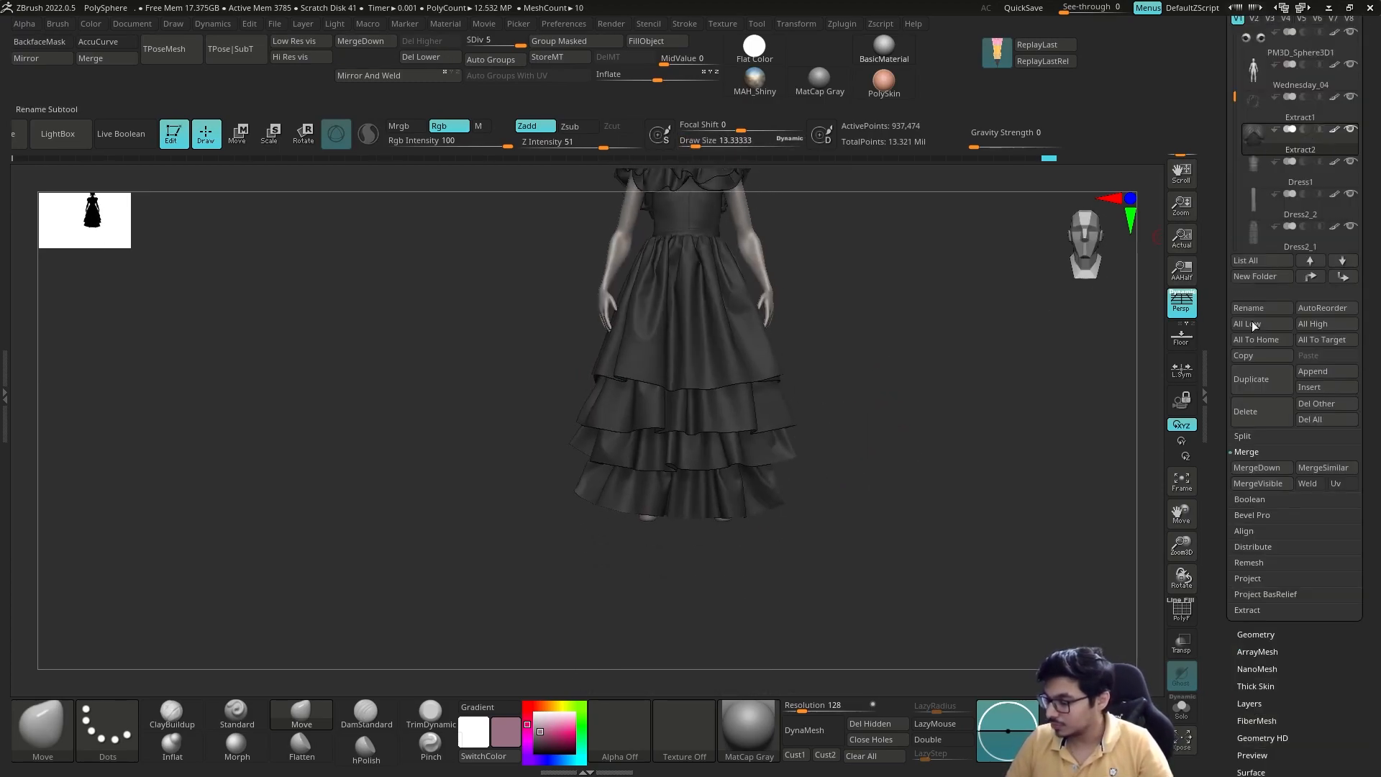
{"action": "left_click", "coordinate": [1313, 372]}
{"action": "left_click", "coordinate": [1053, 404]}
{"action": "left_click", "coordinate": [791, 431], "text": "alt"}
{"action": "left_click", "coordinate": [534, 713]}
Step: Place and scale the appended sphere just below the dress hem and stretch it into an upright capsule
{"action": "mouse_move", "coordinate": [856, 504]}
{"action": "right_mouse_down", "text": "ctrl"}
{"action": "mouse_move", "coordinate": [853, 411]}
{"action": "mouse_move", "coordinate": [879, 326]}
{"action": "mouse_move", "coordinate": [814, 420]}
{"action": "mouse_move", "coordinate": [645, 528]}
{"action": "mouse_move", "coordinate": [785, 475]}
{"action": "mouse_move", "coordinate": [807, 395]}
{"action": "right_mouse_up", "text": "ctrl"}
{"action": "key", "text": "r"}
{"action": "key", "text": "q"}
{"action": "key", "text": "r"}
{"action": "key", "text": "q"}
{"action": "key", "text": "q"}
{"action": "left_click_drag", "start_coordinate": [733, 451], "coordinate": [732, 417]}
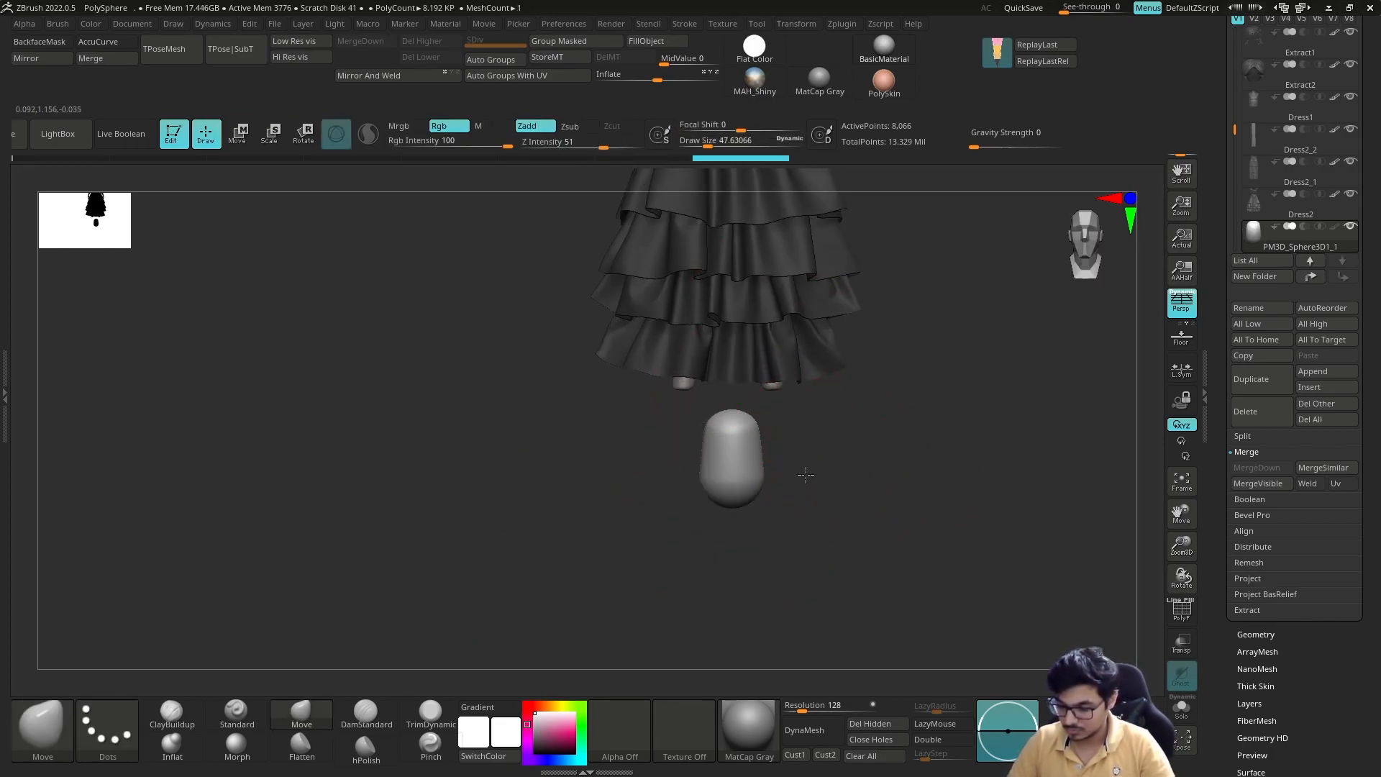
Step: Shape the sphere into a rough ankle boot with the Move brush, remeshing with DynaMesh at resolution 112
{"action": "right_click_drag", "start_coordinate": [786, 472], "coordinate": [834, 472]}
{"action": "left_click_drag", "start_coordinate": [755, 489], "coordinate": [783, 497]}
{"action": "mouse_move", "coordinate": [834, 484]}
{"action": "right_mouse_down"}
{"action": "mouse_move", "coordinate": [849, 497]}
{"action": "mouse_move", "coordinate": [915, 453]}
{"action": "right_mouse_up"}
{"action": "key", "text": "s"}
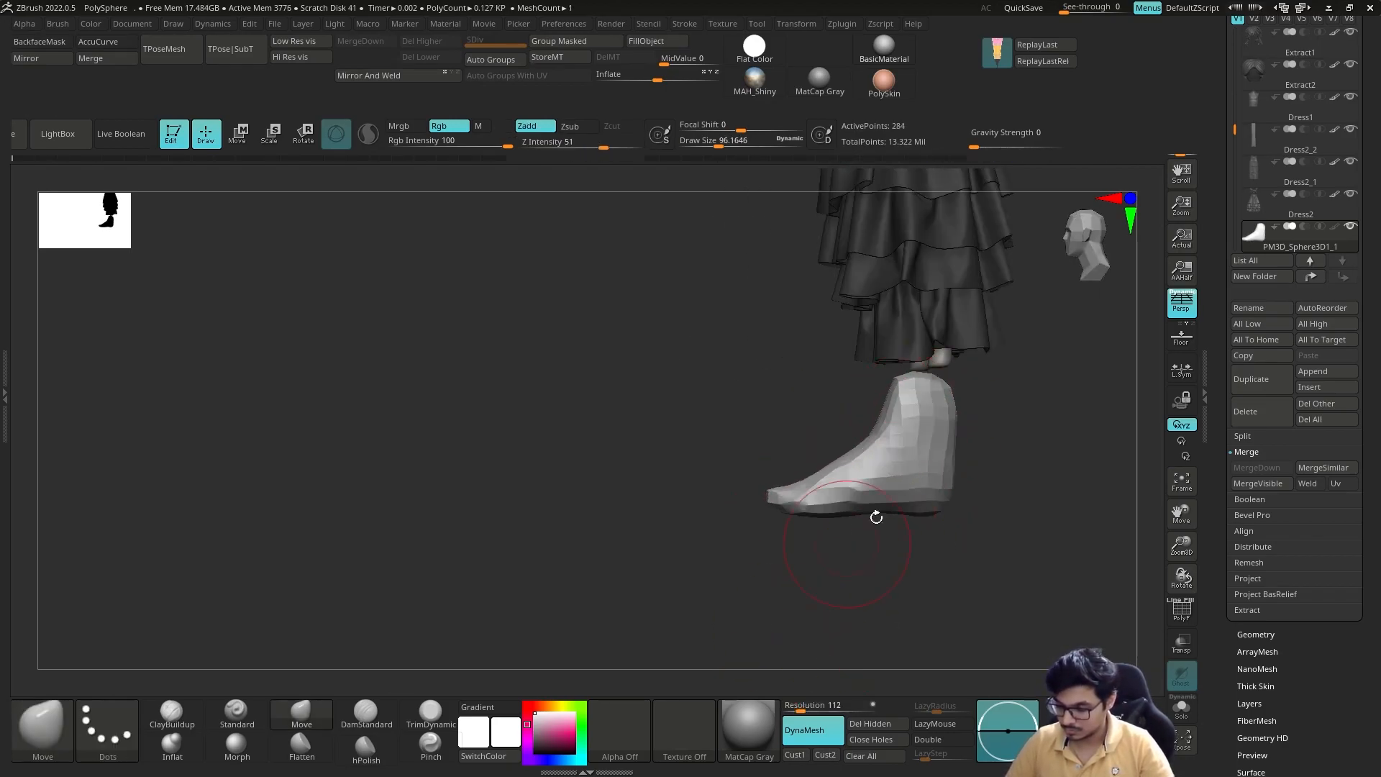
{"action": "left_click_drag", "start_coordinate": [802, 582], "coordinate": [801, 584], "text": "ctrl"}
{"action": "right_click_drag", "start_coordinate": [915, 523], "coordinate": [954, 523]}
{"action": "right_click_drag", "start_coordinate": [959, 431], "coordinate": [971, 611]}
{"action": "left_click_drag", "start_coordinate": [917, 432], "coordinate": [875, 463], "text": "shift"}
{"action": "mouse_move", "coordinate": [950, 468]}
{"action": "right_mouse_down"}
{"action": "mouse_move", "coordinate": [849, 463]}
{"action": "mouse_move", "coordinate": [906, 468]}
{"action": "mouse_move", "coordinate": [968, 432]}
{"action": "right_mouse_up"}
Step: Position the boot under the character's leg with the transform gizmo, aligning it from several angles
{"action": "key", "text": "w"}
{"action": "left_click_drag", "start_coordinate": [835, 414], "coordinate": [863, 414]}
{"action": "right_click_drag", "start_coordinate": [1000, 460], "coordinate": [935, 460]}
{"action": "left_click_drag", "start_coordinate": [839, 437], "coordinate": [827, 437]}
{"action": "right_click_drag", "start_coordinate": [957, 461], "coordinate": [972, 518]}
{"action": "left_click_drag", "start_coordinate": [821, 423], "coordinate": [818, 422]}
{"action": "mouse_move", "coordinate": [1007, 446]}
{"action": "right_mouse_down"}
{"action": "mouse_move", "coordinate": [1015, 376]}
{"action": "mouse_move", "coordinate": [1007, 439]}
{"action": "mouse_move", "coordinate": [995, 410]}
{"action": "right_mouse_up"}
{"action": "key", "text": "q"}
Step: Isolate the boot, flatten its end surfaces with the hPolish brush, and return to the Move brush
{"action": "key", "text": "s"}
{"action": "left_click", "coordinate": [1181, 709]}
{"action": "left_click", "coordinate": [365, 750]}
{"action": "mouse_move", "coordinate": [445, 655]}
{"action": "right_mouse_down"}
{"action": "mouse_move", "coordinate": [513, 593]}
{"action": "mouse_move", "coordinate": [781, 502]}
{"action": "right_mouse_up"}
{"action": "key", "text": "b"}
{"action": "key", "text": "m"}
{"action": "key", "text": "v"}
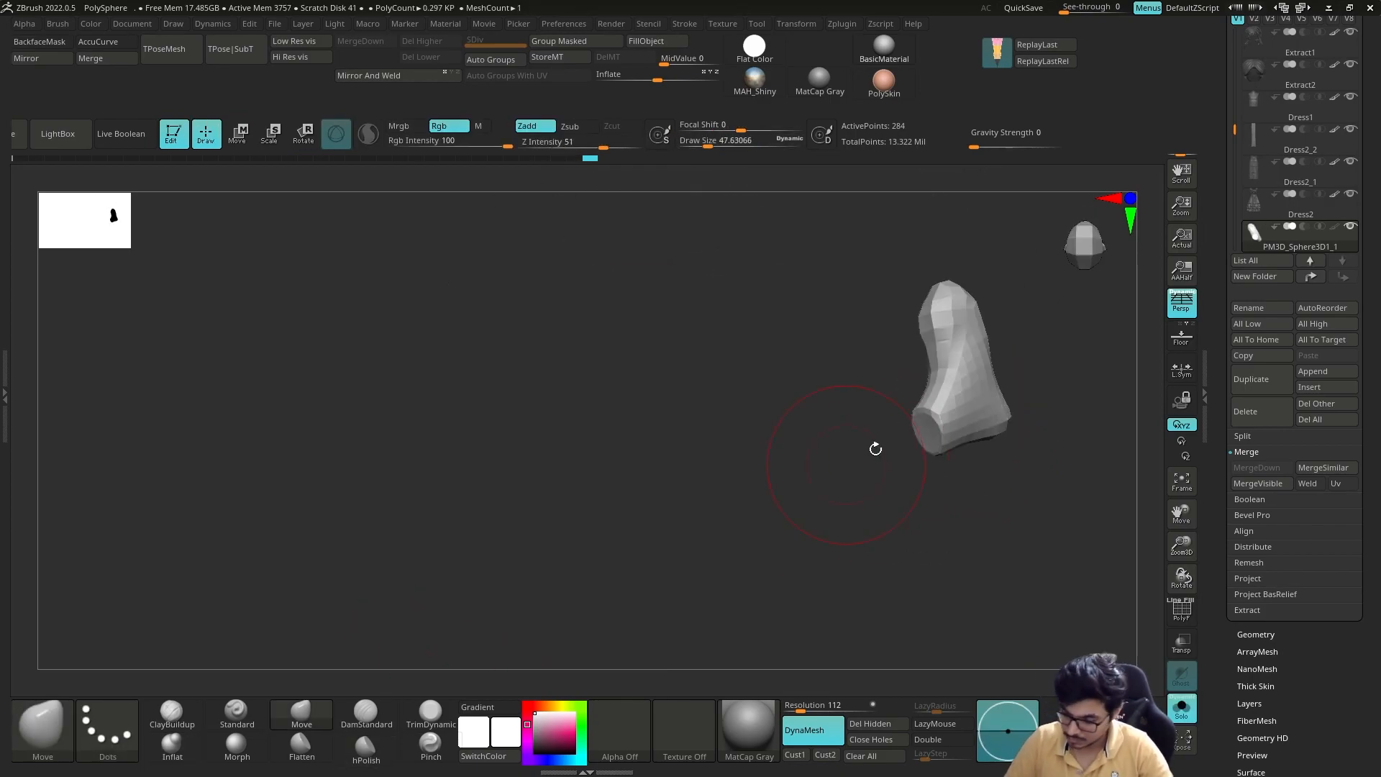
Step: Show the whole character and fit the boot to the ankle, adjusting its toe with the Move brush
{"action": "left_click", "coordinate": [1181, 708]}
{"action": "mouse_move", "coordinate": [960, 442]}
{"action": "right_mouse_down"}
{"action": "mouse_move", "coordinate": [1008, 417]}
{"action": "mouse_move", "coordinate": [924, 425]}
{"action": "right_mouse_up"}
{"action": "key", "text": "w"}
{"action": "key", "text": "q"}
{"action": "key", "text": "w"}
{"action": "key", "text": "q"}
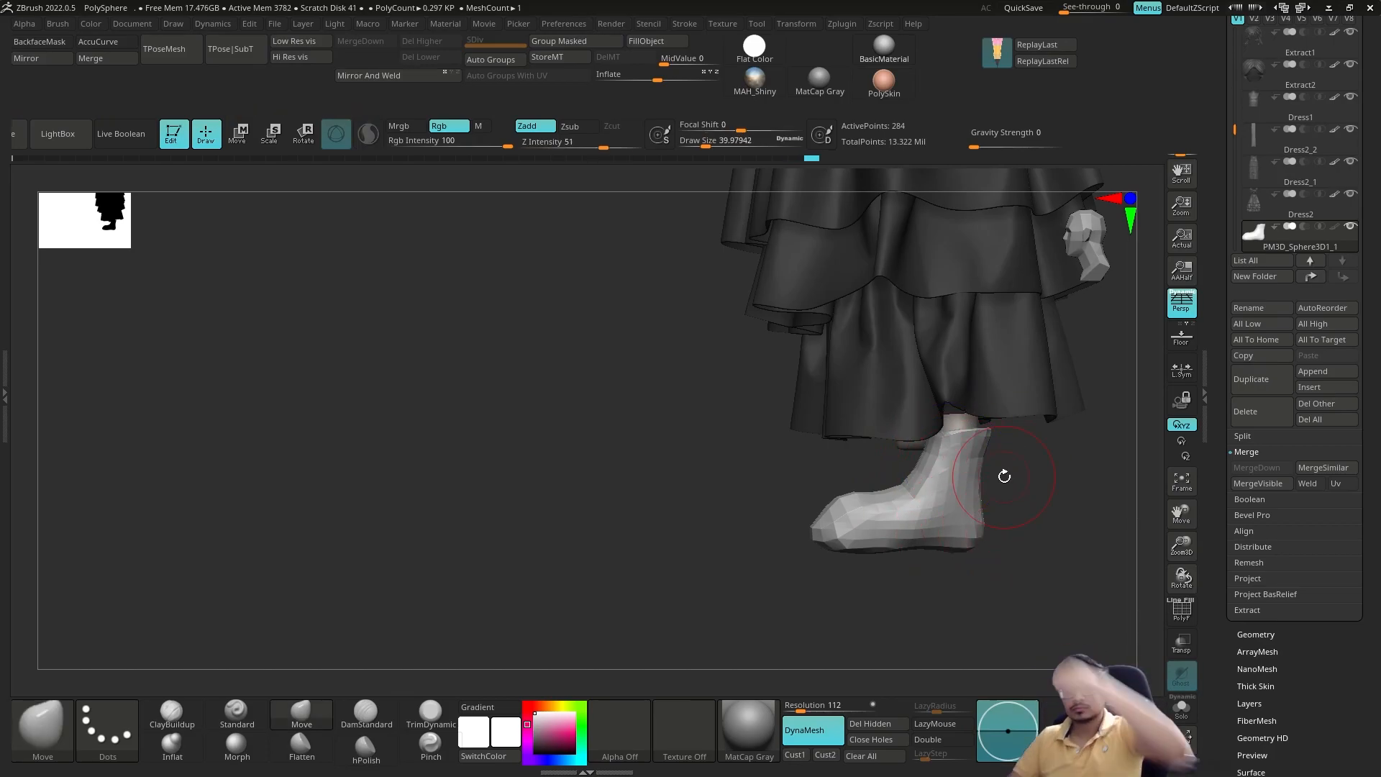
{"action": "mouse_move", "coordinate": [859, 510]}
{"action": "right_mouse_down"}
{"action": "mouse_move", "coordinate": [827, 525]}
{"action": "mouse_move", "coordinate": [913, 503]}
{"action": "mouse_move", "coordinate": [839, 507]}
{"action": "right_mouse_up"}
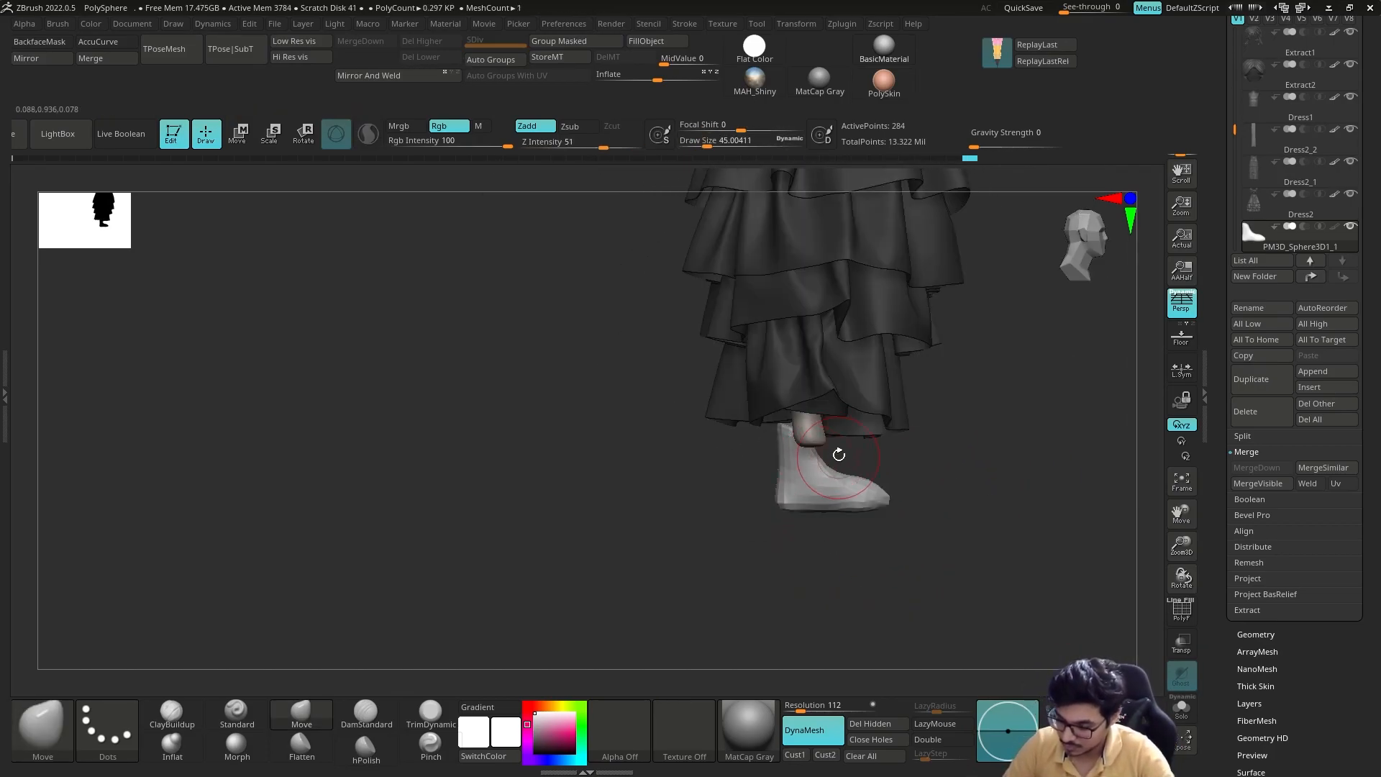
Step: Isolate the boot, smooth and polish its surface with hPolish, and reselect the Move brush
{"action": "left_click", "coordinate": [1182, 708]}
{"action": "right_click_drag", "start_coordinate": [914, 454], "coordinate": [832, 433]}
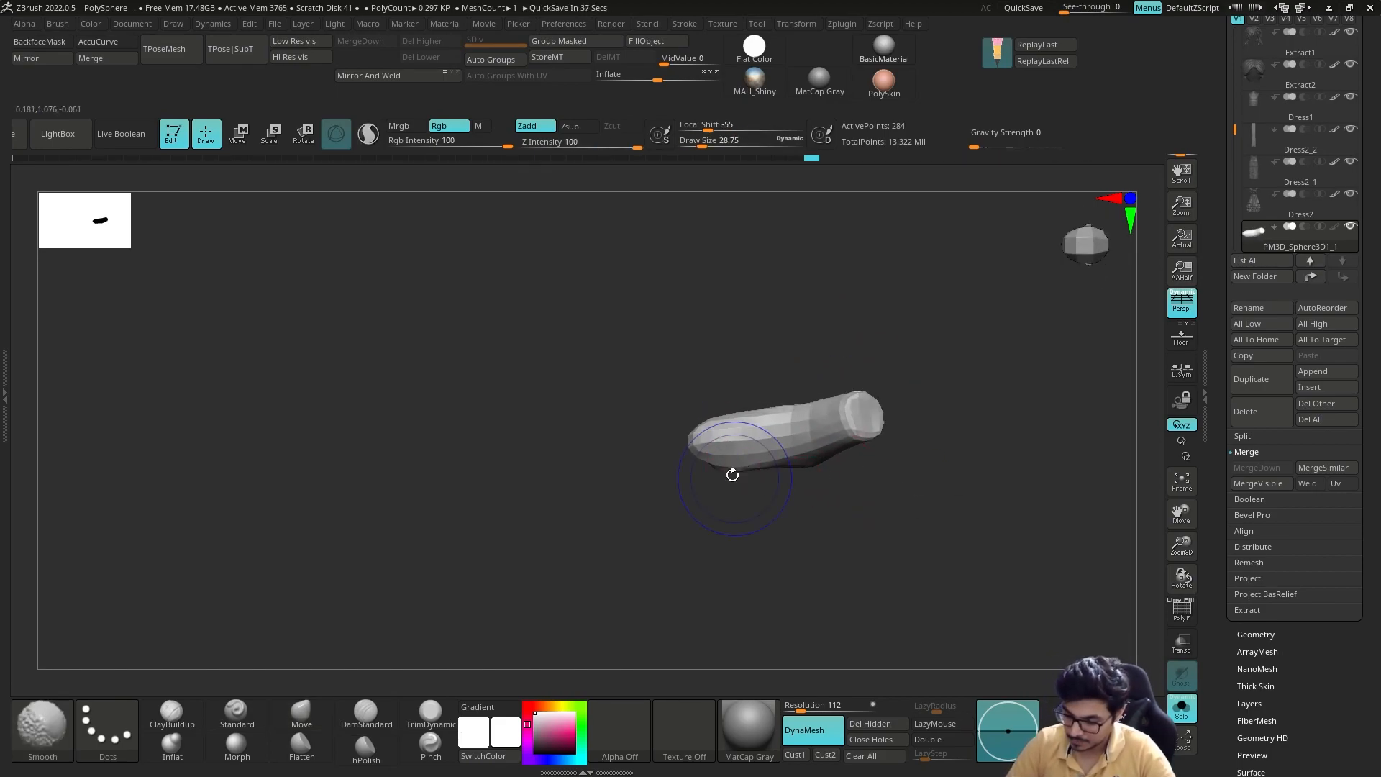
{"action": "right_click_drag", "start_coordinate": [864, 334], "coordinate": [855, 277], "text": "shift"}
{"action": "key", "text": "b"}
{"action": "key", "text": "h"}
{"action": "key", "text": "p"}
{"action": "right_click_drag", "start_coordinate": [862, 439], "coordinate": [813, 533]}
{"action": "left_click", "coordinate": [301, 713]}
Step: Adjust the boot's heel and side against the leg with the Move brush while the dress is displayed
{"action": "left_click", "coordinate": [1181, 709]}
{"action": "right_click_drag", "start_coordinate": [956, 489], "coordinate": [892, 496]}
{"action": "key", "text": "s"}
{"action": "left_click_drag", "start_coordinate": [892, 497], "coordinate": [888, 497]}
{"action": "mouse_move", "coordinate": [935, 496]}
{"action": "right_mouse_down"}
{"action": "mouse_move", "coordinate": [863, 482]}
{"action": "mouse_move", "coordinate": [910, 501]}
{"action": "right_mouse_up"}
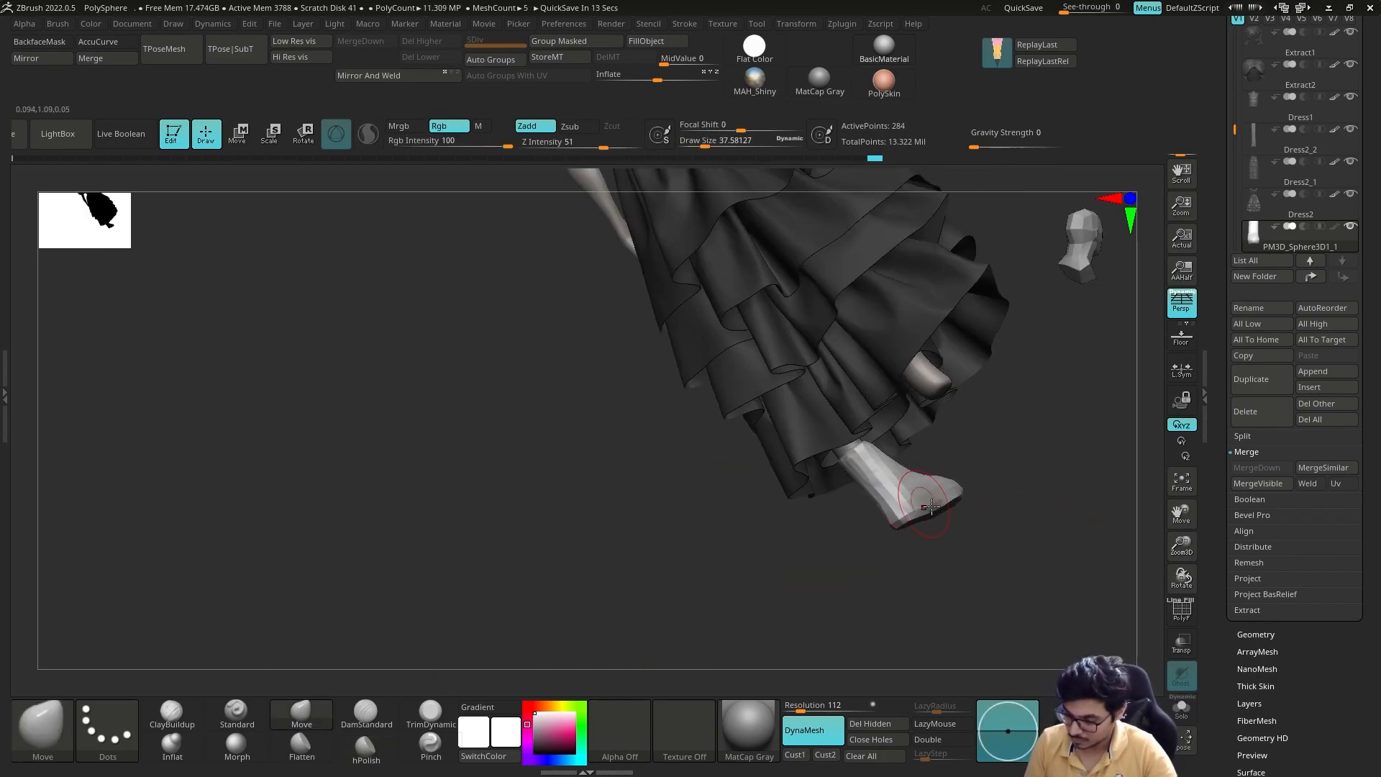
{"action": "left_click_drag", "start_coordinate": [996, 522], "coordinate": [983, 465]}
Step: Refine the isolated boot's heel and instep with the Move brush
{"action": "left_click", "coordinate": [1181, 709]}
{"action": "left_click_drag", "start_coordinate": [917, 575], "coordinate": [897, 511], "text": "shift"}
{"action": "left_click_drag", "start_coordinate": [899, 598], "coordinate": [899, 587]}
{"action": "right_click_drag", "start_coordinate": [906, 504], "coordinate": [863, 568]}
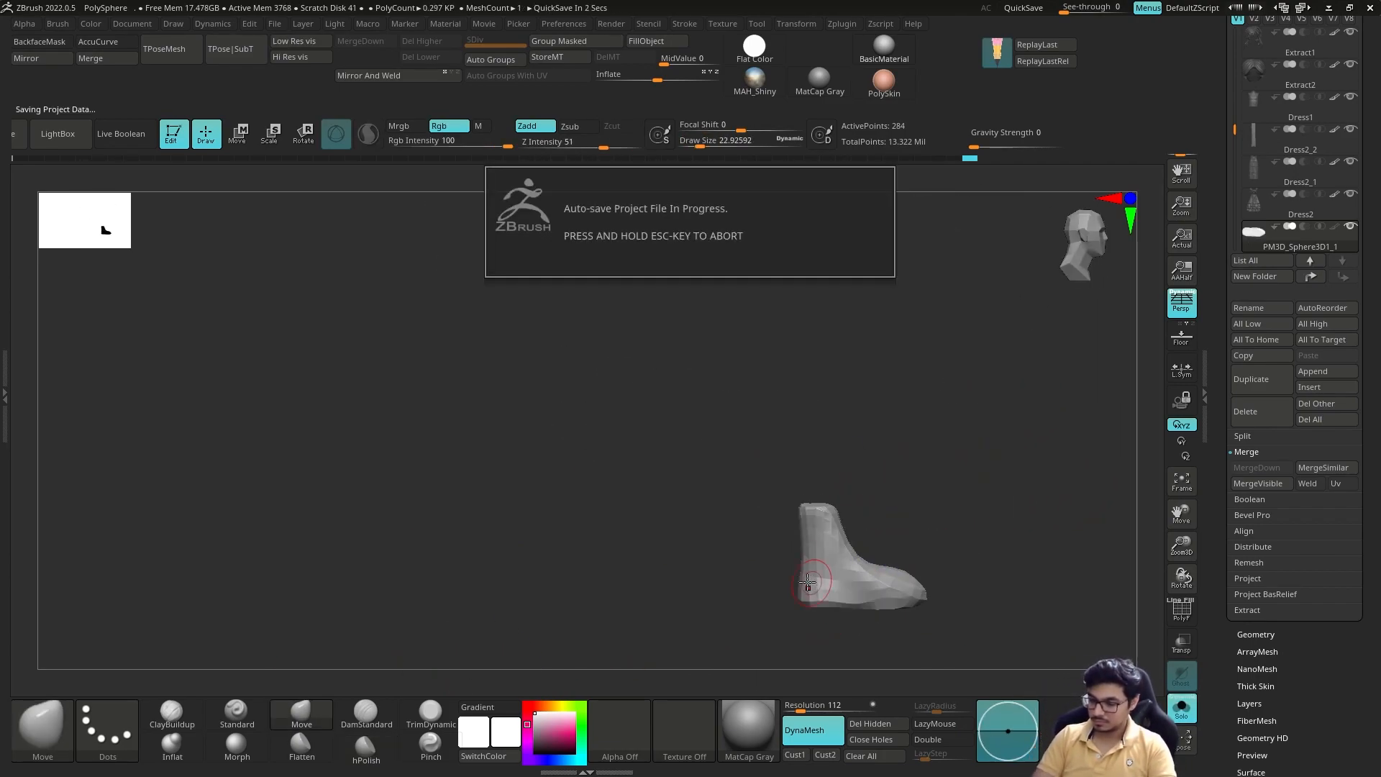
{"action": "left_click_drag", "start_coordinate": [839, 542], "coordinate": [843, 556], "text": "shift"}
Step: Correct the boot's width and ankle proportions against the full character with the Move brush
{"action": "left_click", "coordinate": [1181, 708]}
{"action": "right_click_drag", "start_coordinate": [993, 561], "coordinate": [942, 518]}
{"action": "right_click_drag", "start_coordinate": [942, 539], "coordinate": [881, 604]}
{"action": "left_click_drag", "start_coordinate": [860, 541], "coordinate": [864, 566], "text": "ctrl+shift"}
{"action": "right_click_drag", "start_coordinate": [965, 565], "coordinate": [1075, 538]}
{"action": "left_click", "coordinate": [980, 540], "text": "ctrl+shift"}
{"action": "right_click_drag", "start_coordinate": [990, 548], "coordinate": [962, 546]}
{"action": "left_click", "coordinate": [1182, 709]}
Step: Refine the isolated boot's side profile around the ankle and instep with the Move brush
{"action": "right_click_drag", "start_coordinate": [1072, 489], "coordinate": [1000, 477]}
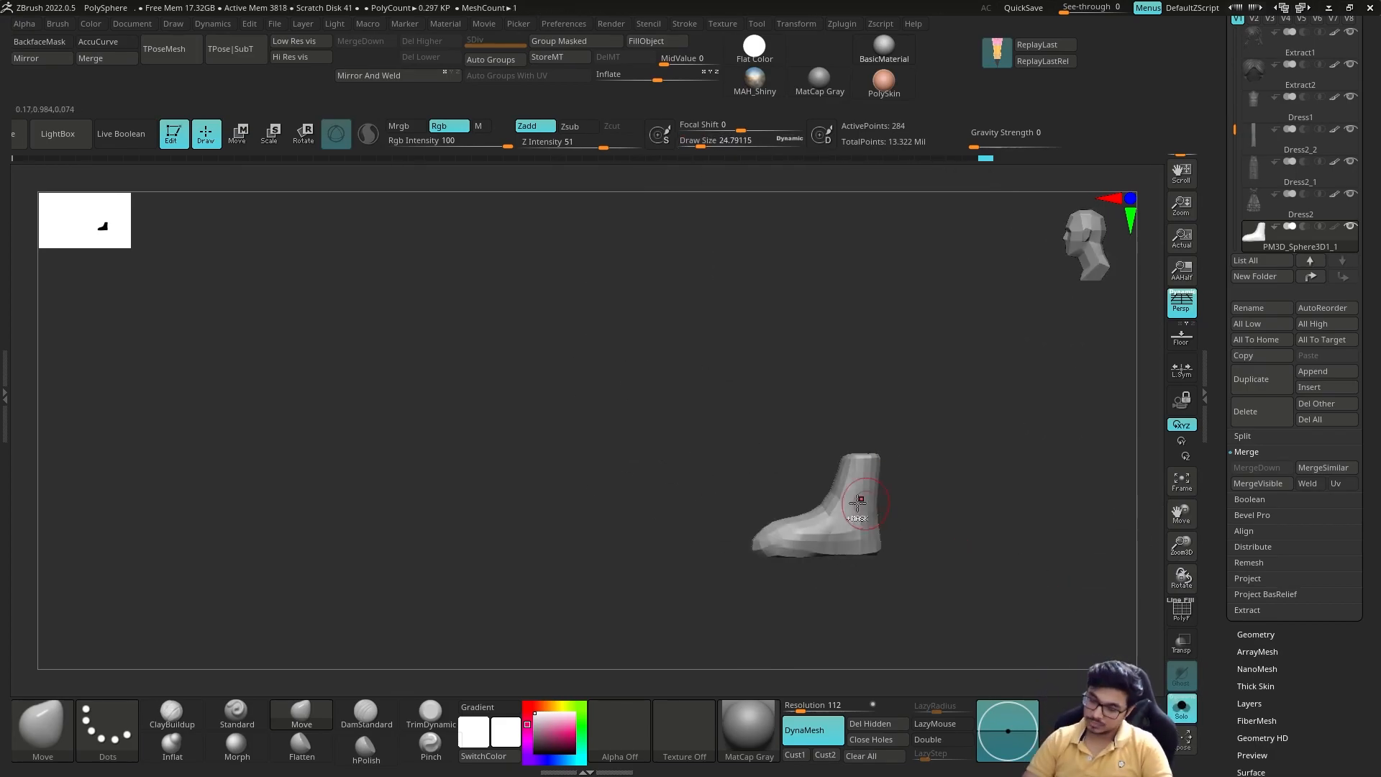
{"action": "right_click_drag", "start_coordinate": [744, 599], "coordinate": [1006, 467]}
{"action": "left_click_drag", "start_coordinate": [835, 496], "coordinate": [855, 534]}
{"action": "right_click_drag", "start_coordinate": [237, 517], "coordinate": [968, 432]}
{"action": "mouse_move", "coordinate": [968, 432]}
{"action": "right_mouse_down", "text": "ctrl"}
{"action": "mouse_move", "coordinate": [969, 475]}
{"action": "mouse_move", "coordinate": [968, 444]}
{"action": "right_mouse_up", "text": "ctrl"}
{"action": "left_click_drag", "start_coordinate": [851, 512], "coordinate": [862, 500]}
{"action": "right_click_drag", "start_coordinate": [804, 511], "coordinate": [1000, 507]}
Step: Push the top of the boot inward with the Move brush to hollow out the foot opening
{"action": "left_click_drag", "start_coordinate": [792, 515], "coordinate": [793, 529]}
{"action": "right_click_drag", "start_coordinate": [964, 461], "coordinate": [863, 460]}
{"action": "left_click_drag", "start_coordinate": [673, 504], "coordinate": [678, 486]}
{"action": "right_click_drag", "start_coordinate": [849, 467], "coordinate": [863, 597]}
{"action": "right_click_drag", "start_coordinate": [749, 504], "coordinate": [739, 505]}
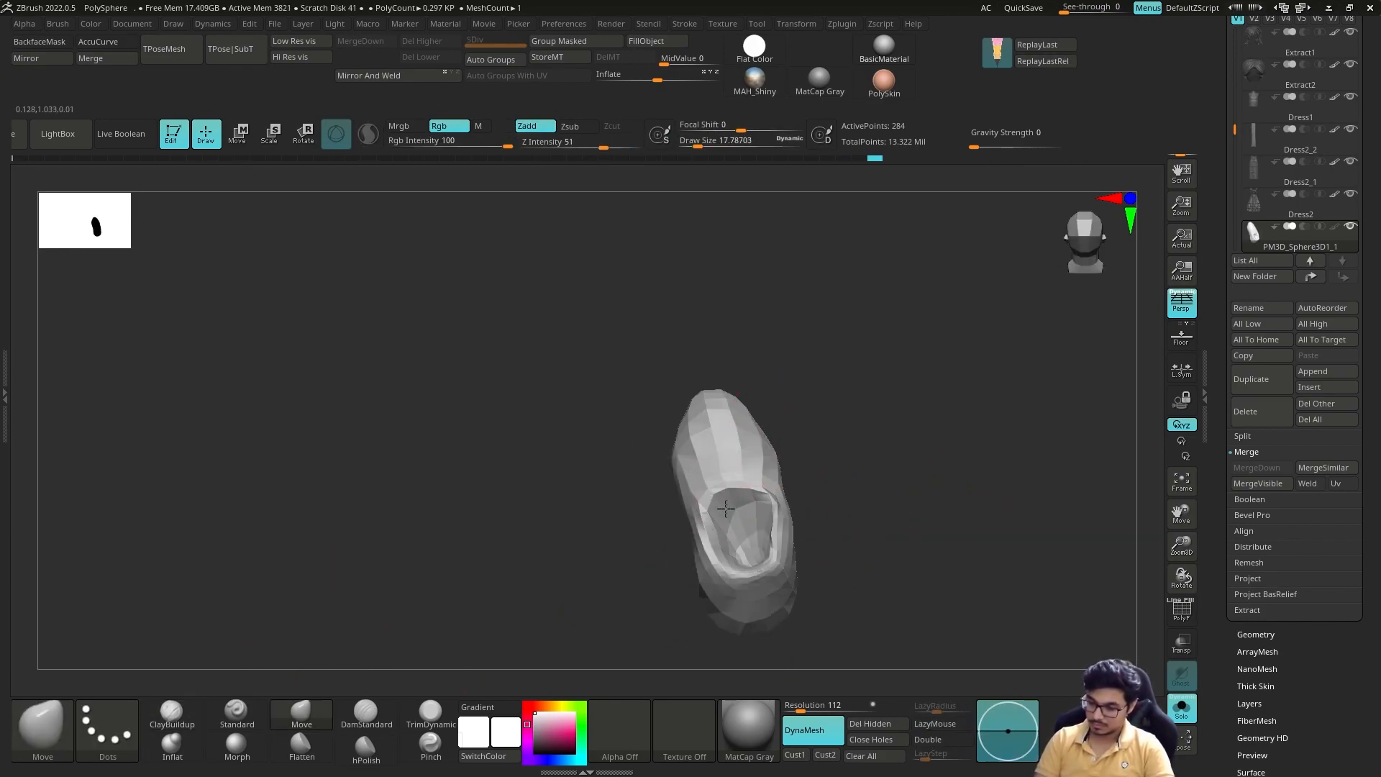
{"action": "right_click_drag", "start_coordinate": [832, 495], "coordinate": [836, 529]}
{"action": "left_click_drag", "start_coordinate": [743, 539], "coordinate": [741, 506]}
{"action": "left_click_drag", "start_coordinate": [838, 497], "coordinate": [853, 521], "text": "ctrl"}
Step: Deepen the inside of the foot opening with the ClayBuildup brush
{"action": "left_click", "coordinate": [172, 714]}
{"action": "left_click_drag", "start_coordinate": [737, 504], "coordinate": [746, 540]}
{"action": "left_click_drag", "start_coordinate": [747, 536], "coordinate": [740, 507], "text": "shift"}
{"action": "left_click_drag", "start_coordinate": [849, 496], "coordinate": [867, 529], "text": "ctrl"}
{"action": "right_click_drag", "start_coordinate": [849, 568], "coordinate": [923, 493]}
{"action": "right_click_drag", "start_coordinate": [1053, 445], "coordinate": [1068, 525]}
Step: Reshape the shoe's outline and opening with the Move brush, using a DynaMesh resolution of 208
{"action": "left_click", "coordinate": [301, 714]}
{"action": "left_click_drag", "start_coordinate": [856, 520], "coordinate": [843, 520]}
{"action": "mouse_move", "coordinate": [914, 489]}
{"action": "right_mouse_down", "text": "shift"}
{"action": "mouse_move", "coordinate": [935, 518]}
{"action": "mouse_move", "coordinate": [918, 521]}
{"action": "right_mouse_up", "text": "shift"}
{"action": "left_click_drag", "start_coordinate": [843, 492], "coordinate": [835, 494]}
{"action": "right_click_drag", "start_coordinate": [874, 471], "coordinate": [883, 462], "text": "shift"}
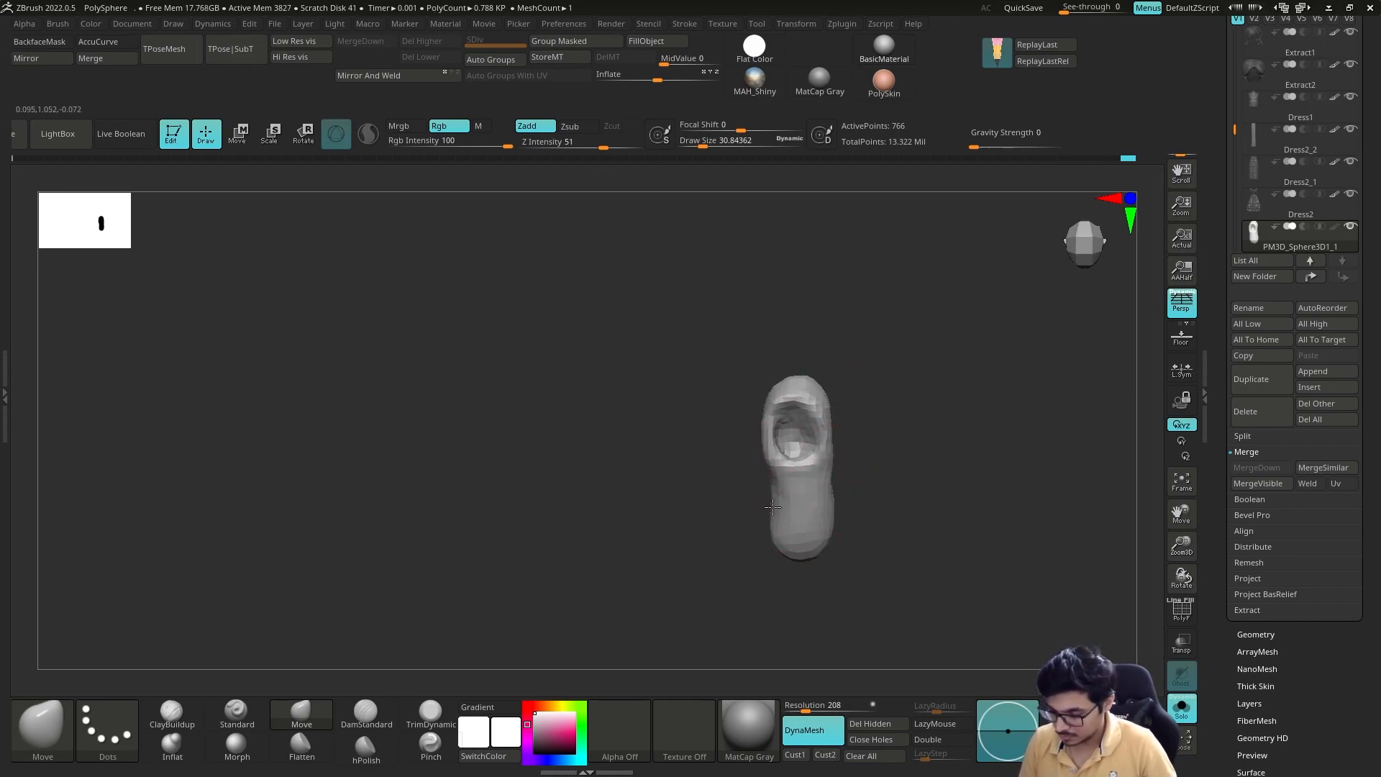
{"action": "right_click_drag", "start_coordinate": [782, 505], "coordinate": [887, 501], "text": "shift"}
{"action": "right_click_drag", "start_coordinate": [736, 472], "coordinate": [736, 462]}
{"action": "mouse_move", "coordinate": [797, 502]}
{"action": "right_mouse_down"}
{"action": "mouse_move", "coordinate": [913, 401]}
{"action": "mouse_move", "coordinate": [828, 523]}
{"action": "right_mouse_up"}
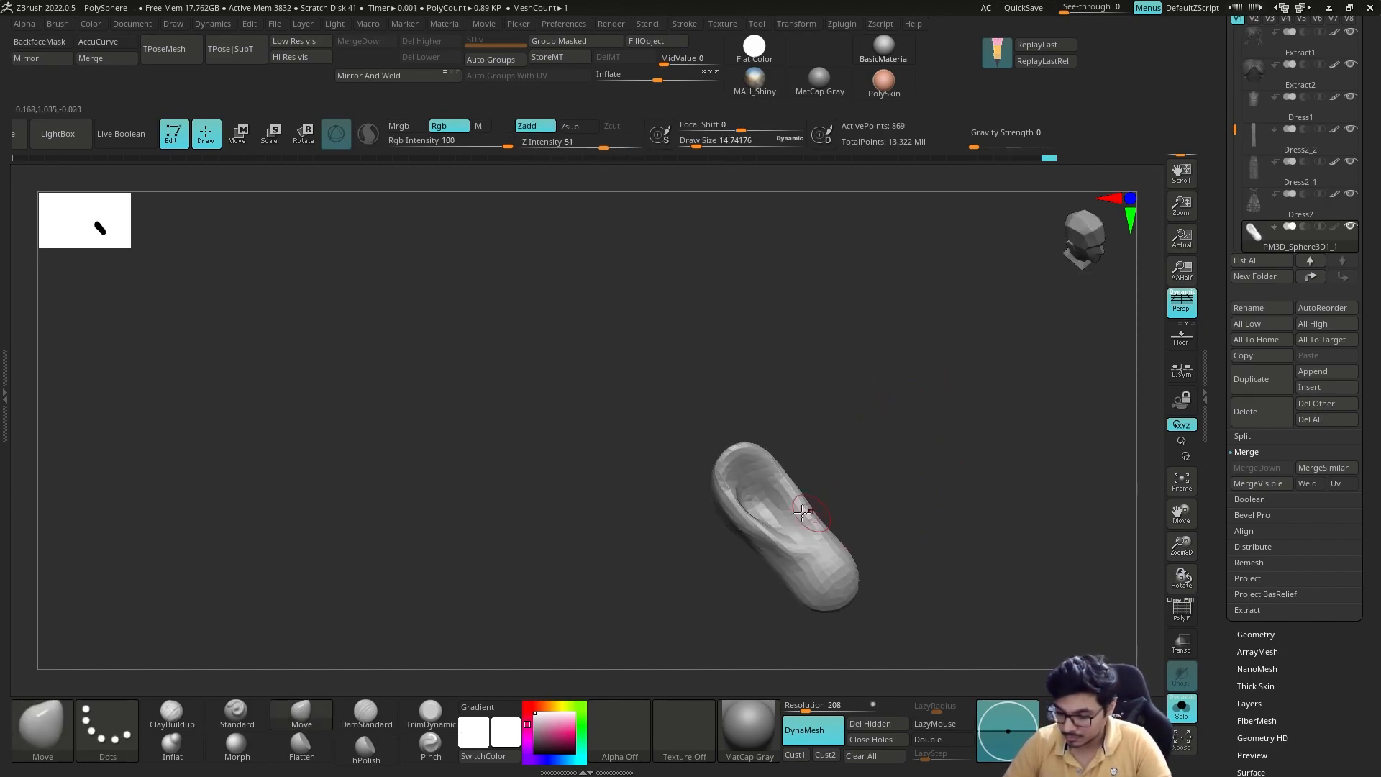
Step: Widen the foot opening by pulling its side rims outward with the Move brush
{"action": "left_click_drag", "start_coordinate": [871, 460], "coordinate": [900, 439], "text": "ctrl"}
{"action": "mouse_move", "coordinate": [799, 488]}
{"action": "right_mouse_down"}
{"action": "mouse_move", "coordinate": [770, 477]}
{"action": "mouse_move", "coordinate": [894, 438]}
{"action": "mouse_move", "coordinate": [820, 496]}
{"action": "right_mouse_up"}
{"action": "left_click_drag", "start_coordinate": [788, 496], "coordinate": [803, 504], "text": "shift"}
{"action": "right_click_drag", "start_coordinate": [813, 500], "coordinate": [856, 460]}
{"action": "left_click_drag", "start_coordinate": [763, 483], "coordinate": [770, 487], "text": "shift"}
Step: Shape the shoe's toe, opening edge and raised heel with the Move brush
{"action": "right_click_drag", "start_coordinate": [914, 486], "coordinate": [813, 457]}
{"action": "left_click_drag", "start_coordinate": [752, 507], "coordinate": [777, 466]}
{"action": "mouse_move", "coordinate": [834, 400]}
{"action": "right_mouse_down", "text": "shift"}
{"action": "mouse_move", "coordinate": [676, 491]}
{"action": "mouse_move", "coordinate": [737, 503]}
{"action": "right_mouse_up", "text": "shift"}
{"action": "left_click_drag", "start_coordinate": [683, 468], "coordinate": [672, 461]}
{"action": "right_click_drag", "start_coordinate": [770, 497], "coordinate": [728, 460], "text": "shift"}
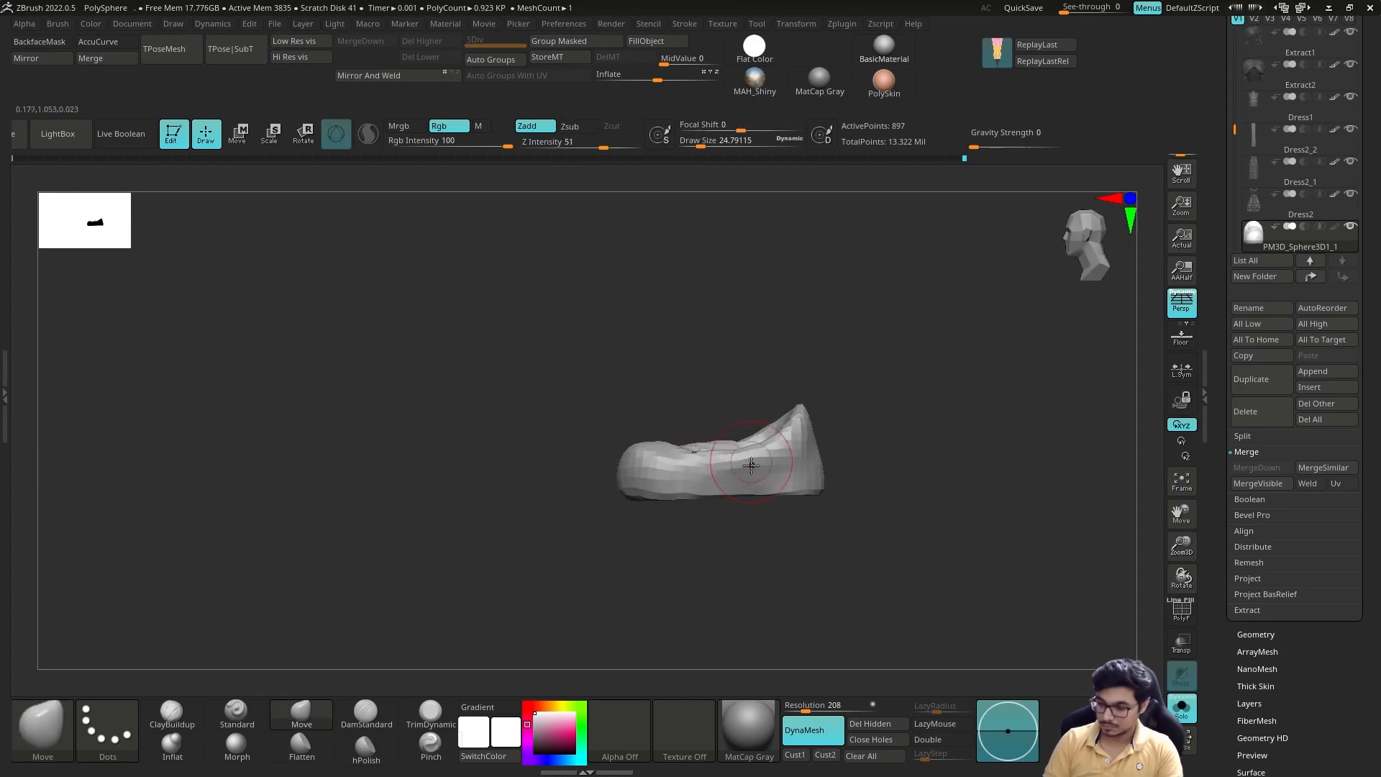
{"action": "right_click_drag", "start_coordinate": [935, 381], "coordinate": [870, 417], "text": "alt"}
{"action": "key", "text": "p"}
{"action": "left_click_drag", "start_coordinate": [575, 489], "coordinate": [575, 497]}
{"action": "right_click_drag", "start_coordinate": [776, 439], "coordinate": [885, 446], "text": "shift"}
Step: Show the full character, align the shoe beneath the foot with the gizmo, and adjust its shape to fit
{"action": "left_click", "coordinate": [1182, 709]}
{"action": "right_click_drag", "start_coordinate": [971, 435], "coordinate": [834, 439], "text": "shift"}
{"action": "mouse_move", "coordinate": [892, 438]}
{"action": "right_mouse_down", "text": "ctrl"}
{"action": "mouse_move", "coordinate": [927, 474]}
{"action": "mouse_move", "coordinate": [923, 516]}
{"action": "right_mouse_up", "text": "ctrl"}
{"action": "key", "text": "w"}
{"action": "key", "text": "q"}
{"action": "key", "text": "w"}
{"action": "key", "text": "q"}
{"action": "key", "text": "s"}
{"action": "left_click_drag", "start_coordinate": [920, 515], "coordinate": [923, 515]}
{"action": "mouse_move", "coordinate": [957, 504]}
{"action": "right_mouse_down"}
{"action": "mouse_move", "coordinate": [835, 518]}
{"action": "mouse_move", "coordinate": [838, 541]}
{"action": "right_mouse_up"}
{"action": "left_click_drag", "start_coordinate": [835, 563], "coordinate": [826, 571]}
{"action": "right_click_drag", "start_coordinate": [928, 536], "coordinate": [777, 547]}
Step: Isolate the shoe and open the ZRemesher settings in its Geometry options
{"action": "left_click", "coordinate": [1256, 635]}
{"action": "key", "text": "p"}
{"action": "right_click_drag", "start_coordinate": [1065, 471], "coordinate": [1080, 514]}
{"action": "left_click", "coordinate": [1182, 709]}
{"action": "left_click", "coordinate": [1256, 293]}
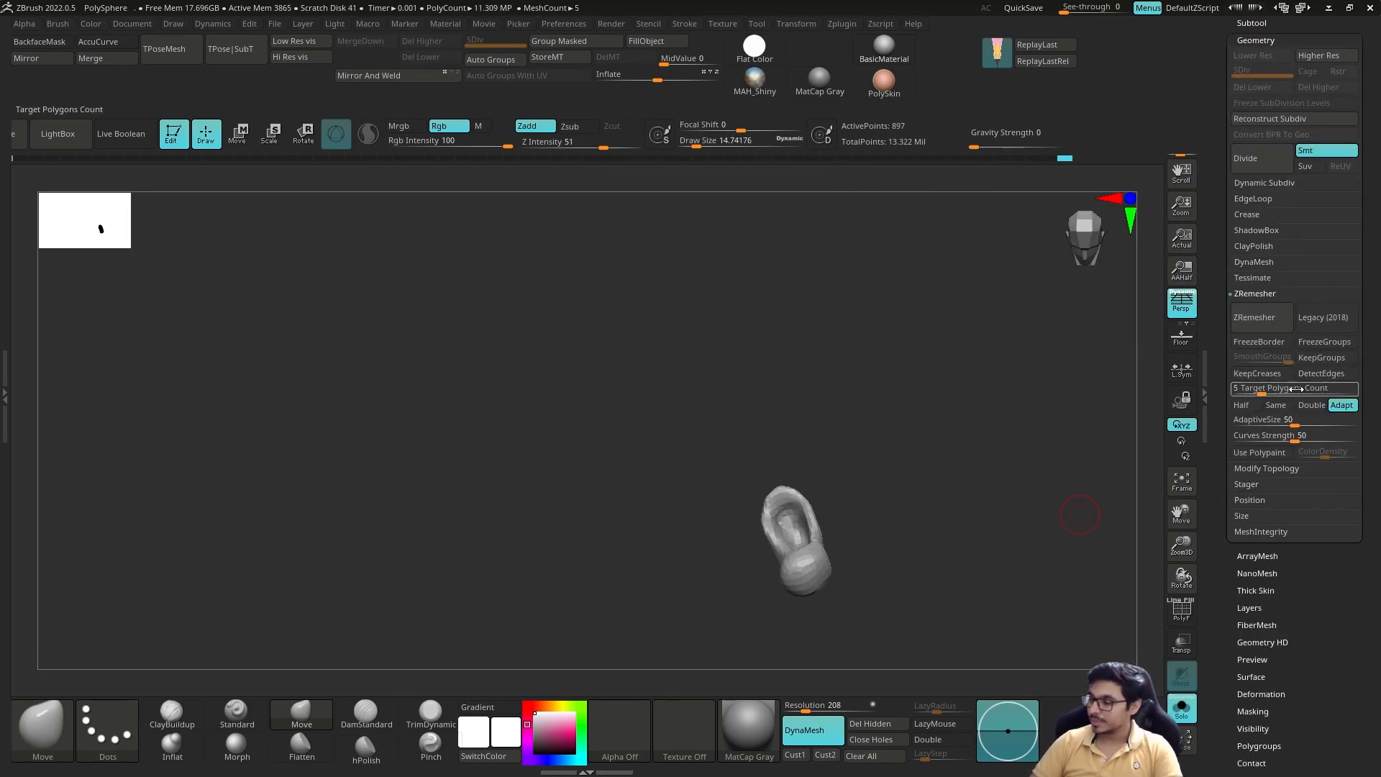
Step: Adjust the shoe's opening with the Move brush and display the full character again
{"action": "left_click_drag", "start_coordinate": [818, 534], "coordinate": [806, 541], "text": "alt"}
{"action": "right_click_drag", "start_coordinate": [888, 496], "coordinate": [866, 413], "text": "shift"}
{"action": "left_click", "coordinate": [1182, 708]}
{"action": "mouse_move", "coordinate": [957, 496]}
{"action": "right_mouse_down"}
{"action": "mouse_move", "coordinate": [878, 484]}
{"action": "mouse_move", "coordinate": [925, 551]}
{"action": "mouse_move", "coordinate": [984, 500]}
{"action": "mouse_move", "coordinate": [921, 508]}
{"action": "mouse_move", "coordinate": [997, 549]}
{"action": "mouse_move", "coordinate": [968, 576]}
{"action": "right_mouse_up"}
{"action": "left_click_drag", "start_coordinate": [1224, 287], "coordinate": [1224, 561]}
{"action": "left_click", "coordinate": [1262, 278]}
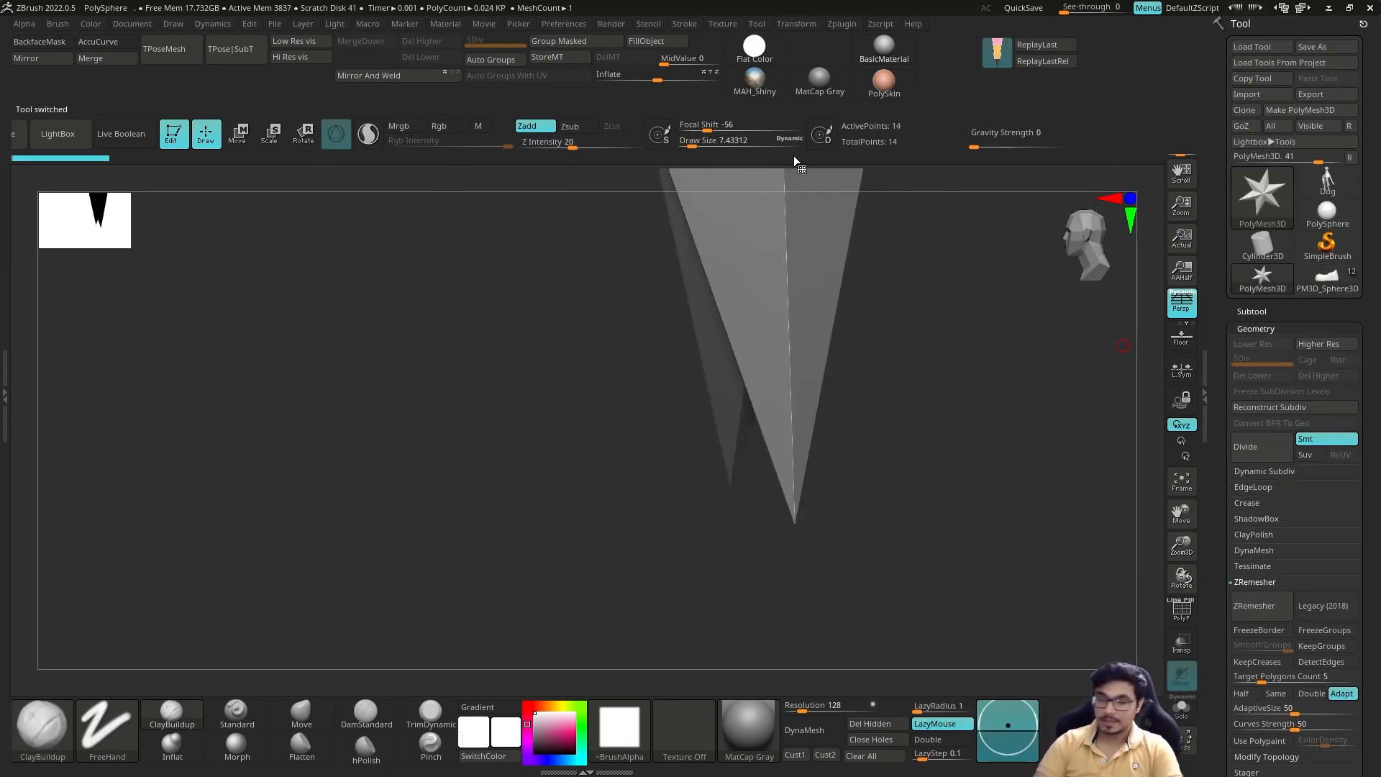
{"action": "left_click", "coordinate": [1327, 277]}
Step: Duplicate the shoe subtool and reshape the copy into a closed foot form with the Move brush
{"action": "left_click", "coordinate": [1252, 311]}
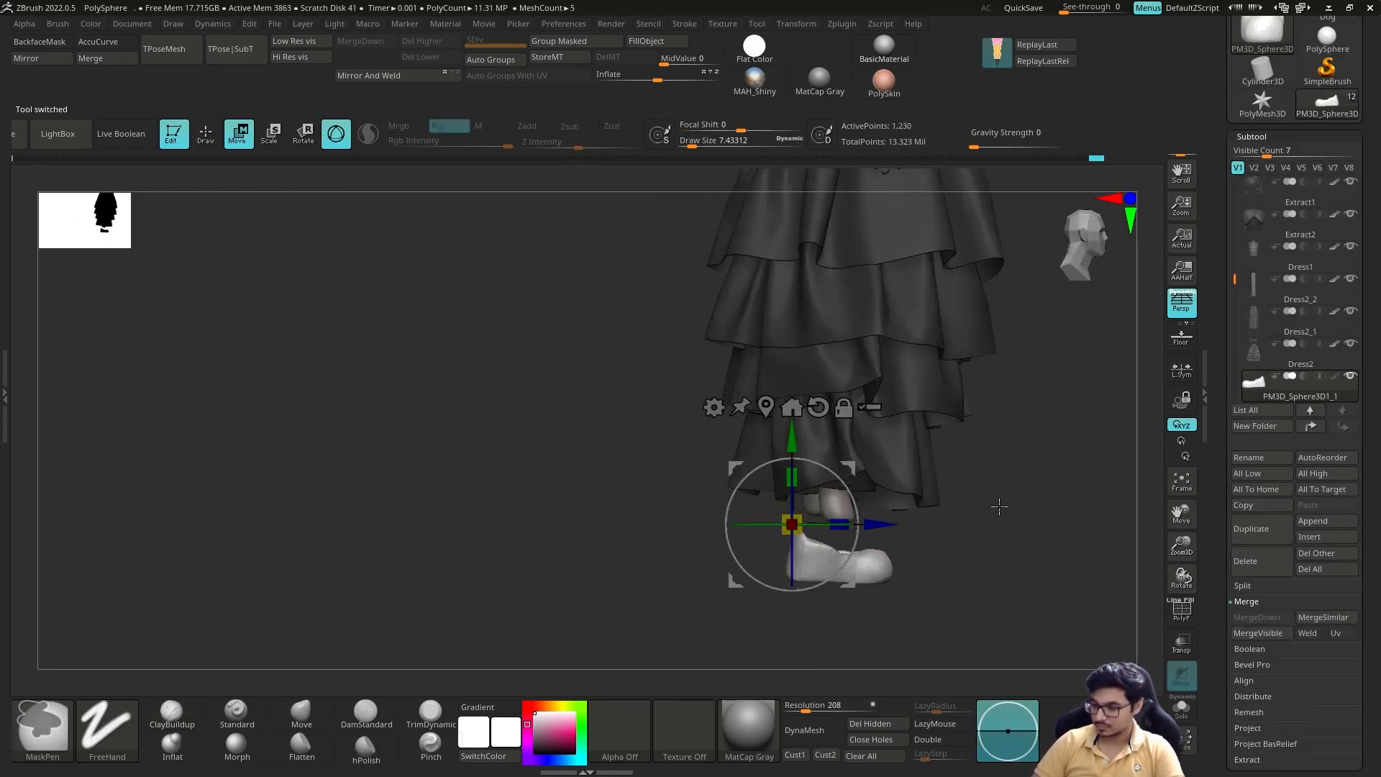
{"action": "key", "text": "ctrl+shift+d"}
{"action": "right_click_drag", "start_coordinate": [978, 510], "coordinate": [914, 518]}
{"action": "key", "text": "q"}
{"action": "key", "text": "b"}
{"action": "key", "text": "m"}
{"action": "key", "text": "v"}
{"action": "mouse_move", "coordinate": [806, 536]}
{"action": "left_mouse_down"}
{"action": "mouse_move", "coordinate": [792, 552]}
{"action": "mouse_move", "coordinate": [797, 541]}
{"action": "left_mouse_up"}
{"action": "right_click_drag", "start_coordinate": [956, 504], "coordinate": [1022, 521]}
{"action": "right_click_drag", "start_coordinate": [857, 502], "coordinate": [848, 540]}
{"action": "key", "text": "w"}
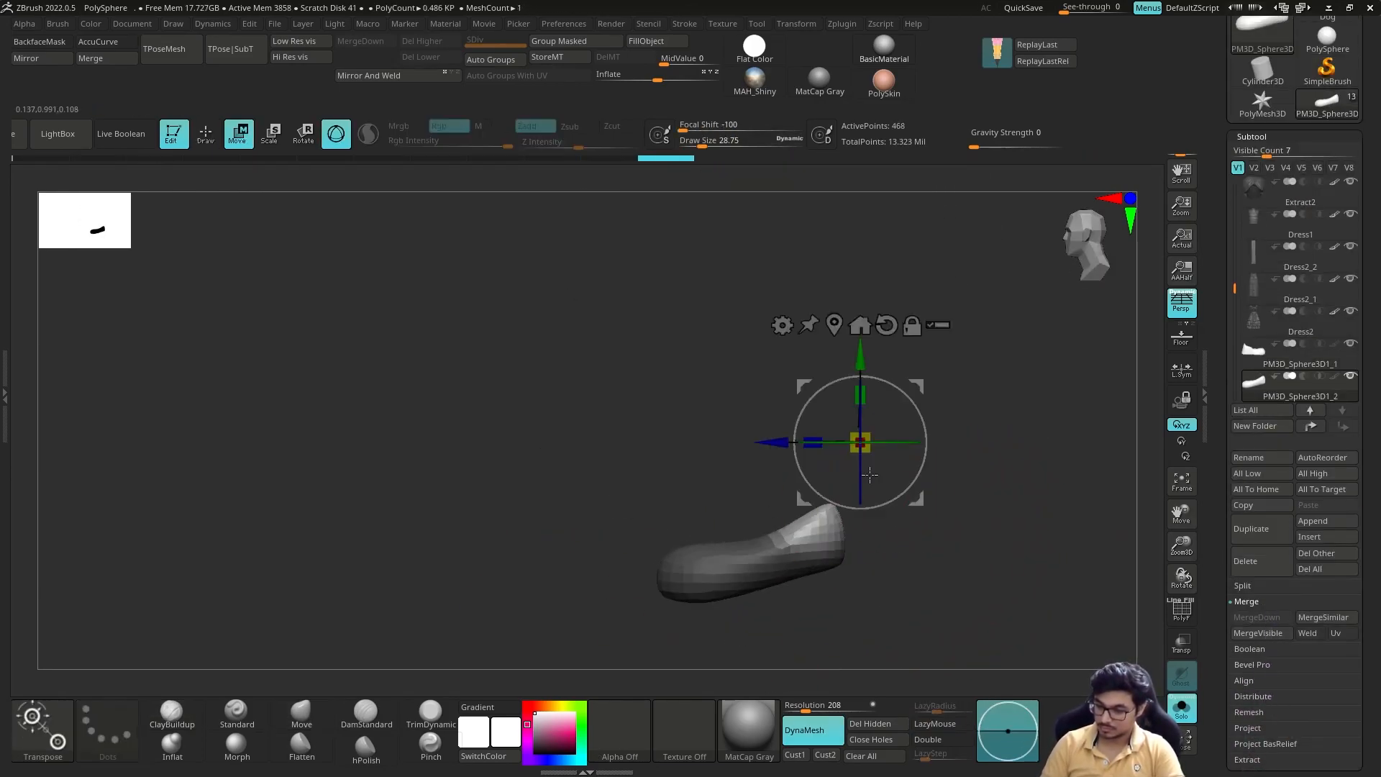
Step: Extend the closed foot form upward into an ankle shaft with the gizmo and round it with the Inflat brush
{"action": "left_click_drag", "start_coordinate": [860, 362], "coordinate": [860, 309], "text": "ctrl"}
{"action": "key", "text": "q"}
{"action": "key", "text": "alt+s"}
{"action": "right_click_drag", "start_coordinate": [810, 539], "coordinate": [873, 523], "text": "shift"}
{"action": "key", "text": "s"}
{"action": "left_click_drag", "start_coordinate": [873, 523], "coordinate": [852, 523]}
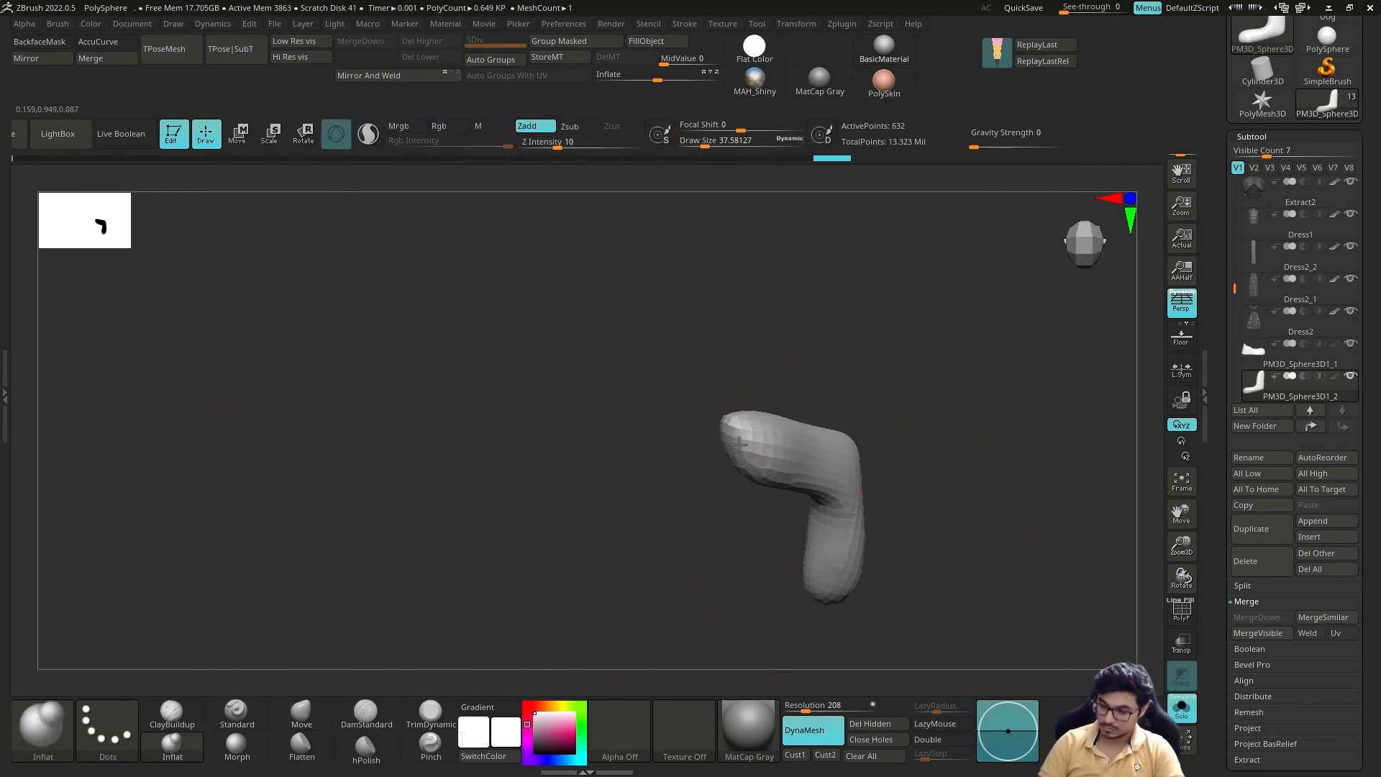
Step: Fill out the foot-and-ankle piece with the Inflat brush and hide the shoe subtool
{"action": "right_click_drag", "start_coordinate": [492, 561], "coordinate": [957, 497]}
{"action": "left_click_drag", "start_coordinate": [869, 507], "coordinate": [851, 508]}
{"action": "left_click_drag", "start_coordinate": [1350, 345], "coordinate": [1347, 329]}
{"action": "mouse_move", "coordinate": [1036, 489]}
{"action": "right_mouse_down"}
{"action": "mouse_move", "coordinate": [928, 605]}
{"action": "mouse_move", "coordinate": [900, 518]}
{"action": "mouse_move", "coordinate": [696, 544]}
{"action": "mouse_move", "coordinate": [655, 467]}
{"action": "right_mouse_up"}
{"action": "mouse_move", "coordinate": [849, 403]}
{"action": "right_mouse_down"}
{"action": "mouse_move", "coordinate": [852, 502]}
{"action": "mouse_move", "coordinate": [856, 468]}
{"action": "right_mouse_up"}
{"action": "key", "text": "alt+s"}
{"action": "mouse_move", "coordinate": [649, 521]}
{"action": "right_mouse_down"}
{"action": "mouse_move", "coordinate": [659, 478]}
{"action": "mouse_move", "coordinate": [691, 558]}
{"action": "mouse_move", "coordinate": [590, 497]}
{"action": "mouse_move", "coordinate": [676, 515]}
{"action": "mouse_move", "coordinate": [528, 377]}
{"action": "mouse_move", "coordinate": [614, 400]}
{"action": "mouse_move", "coordinate": [623, 444]}
{"action": "mouse_move", "coordinate": [536, 460]}
{"action": "mouse_move", "coordinate": [574, 482]}
{"action": "mouse_move", "coordinate": [533, 458]}
{"action": "mouse_move", "coordinate": [706, 693]}
{"action": "mouse_move", "coordinate": [617, 453]}
{"action": "mouse_move", "coordinate": [561, 512]}
{"action": "mouse_move", "coordinate": [646, 554]}
{"action": "right_mouse_up"}
Step: Reshape the foot-and-ankle piece around the character's lower leg with the Move brush
{"action": "key", "text": "1"}
{"action": "key", "text": "b"}
{"action": "key", "text": "m"}
{"action": "key", "text": "v"}
{"action": "right_click_drag", "start_coordinate": [570, 625], "coordinate": [394, 321]}
Step: Isolate the body subtool and adjust the feet with the Move brush to fit inside the sock piece
{"action": "key", "text": "alt+s"}
{"action": "key", "text": "w"}
{"action": "key", "text": "q"}
{"action": "left_click", "coordinate": [432, 380], "text": "alt"}
{"action": "right_click_drag", "start_coordinate": [432, 379], "coordinate": [626, 497]}
{"action": "mouse_move", "coordinate": [626, 497]}
{"action": "right_mouse_down", "text": "ctrl"}
{"action": "mouse_move", "coordinate": [608, 470]}
{"action": "mouse_move", "coordinate": [460, 432]}
{"action": "right_mouse_up", "text": "ctrl"}
{"action": "left_click_drag", "start_coordinate": [532, 378], "coordinate": [541, 412]}
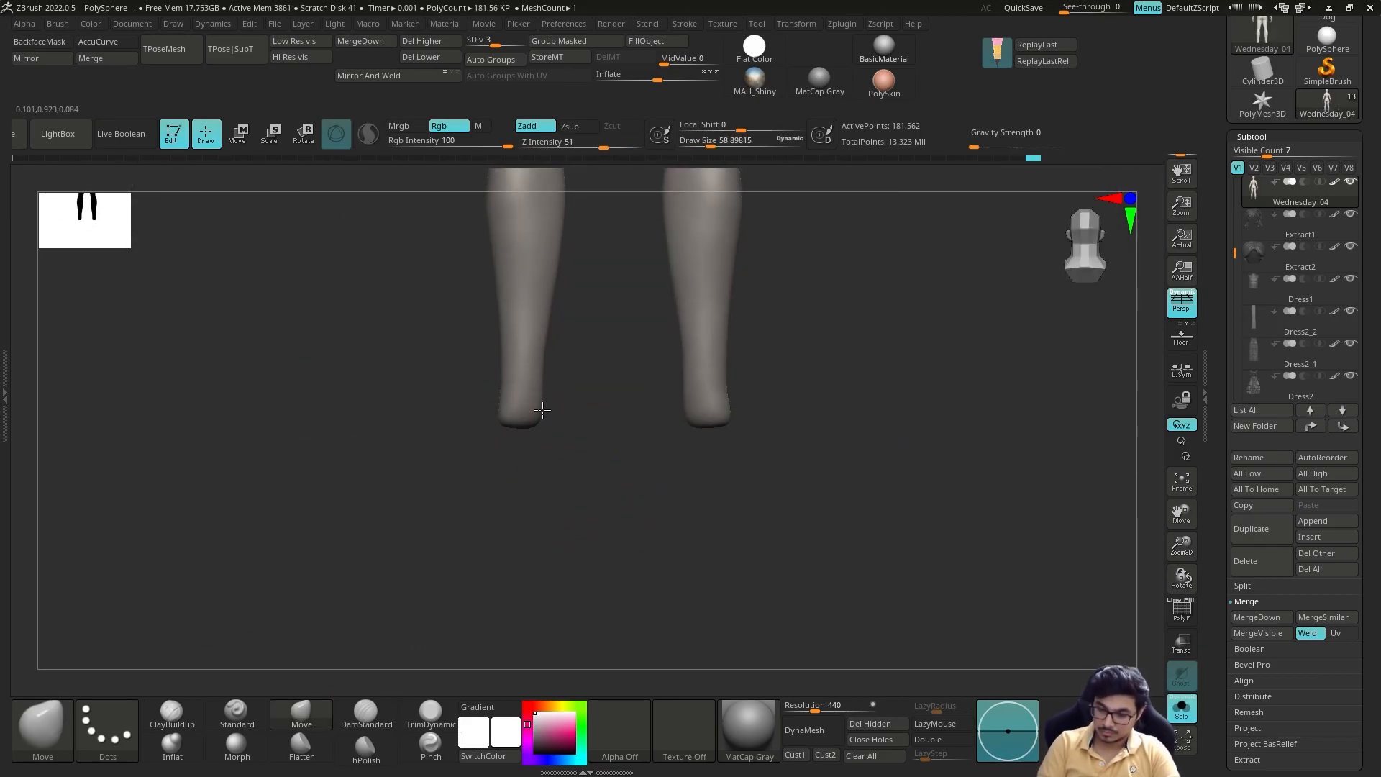
{"action": "left_click", "coordinate": [529, 461], "text": "alt"}
Step: Show the full character and refine the sock's instep, heel and ankle profile with the Move brush
{"action": "right_click_drag", "start_coordinate": [554, 497], "coordinate": [623, 461]}
{"action": "key", "text": "s"}
{"action": "left_click_drag", "start_coordinate": [613, 505], "coordinate": [610, 505]}
{"action": "right_click_drag", "start_coordinate": [610, 503], "coordinate": [630, 502]}
{"action": "left_click_drag", "start_coordinate": [505, 537], "coordinate": [503, 527]}
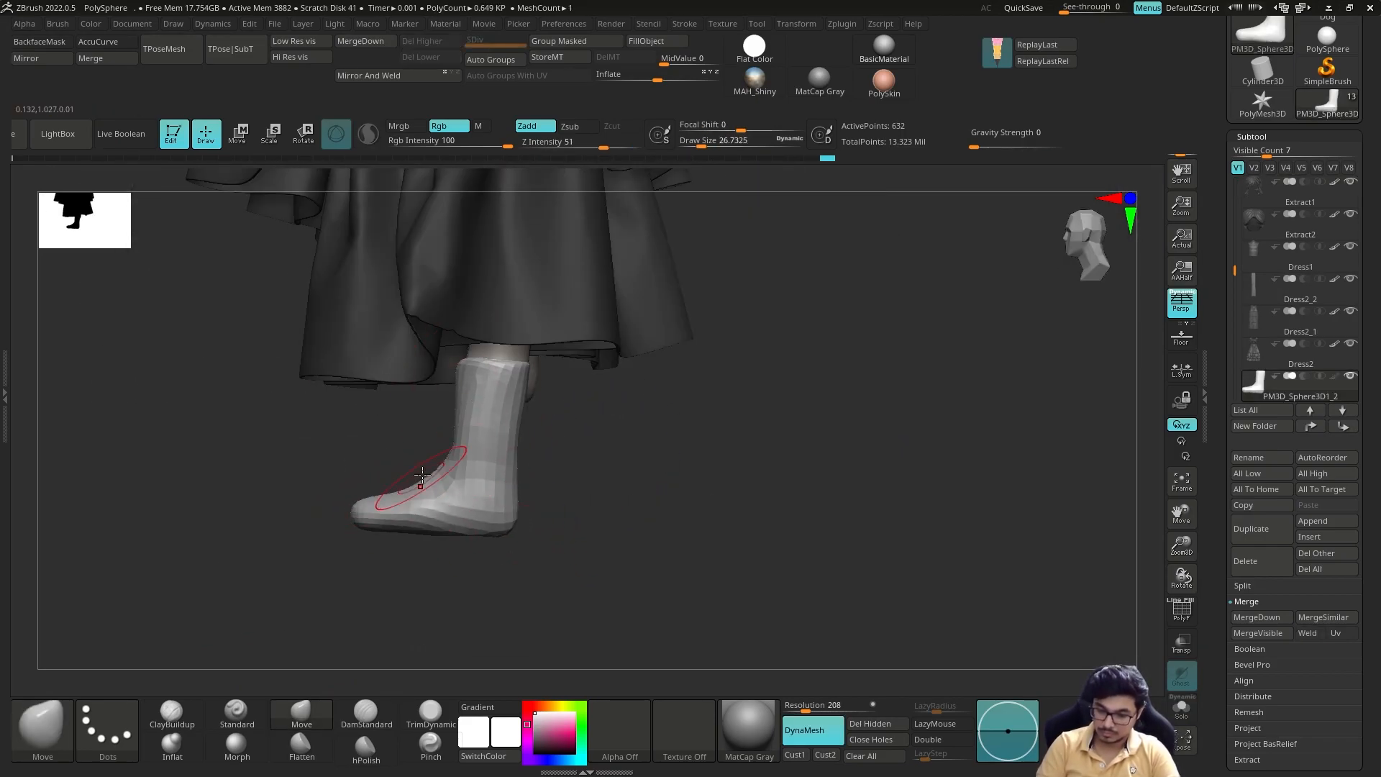
{"action": "left_click_drag", "start_coordinate": [420, 476], "coordinate": [427, 483]}
{"action": "right_click_drag", "start_coordinate": [618, 503], "coordinate": [764, 528]}
{"action": "left_click_drag", "start_coordinate": [586, 546], "coordinate": [592, 538]}
Step: Flatten the sock's surface with the hPolish brush and rebuild its topology with ZRemesher from the Geometry options
{"action": "key", "text": "b"}
{"action": "key", "text": "h"}
{"action": "key", "text": "p"}
{"action": "mouse_move", "coordinate": [719, 533]}
{"action": "right_mouse_down"}
{"action": "mouse_move", "coordinate": [755, 514]}
{"action": "mouse_move", "coordinate": [763, 403]}
{"action": "mouse_move", "coordinate": [823, 560]}
{"action": "right_mouse_up"}
{"action": "left_click_drag", "start_coordinate": [1367, 633], "coordinate": [1366, 435]}
{"action": "left_click", "coordinate": [1256, 586]}
{"action": "left_click", "coordinate": [1287, 323]}
{"action": "left_click_drag", "start_coordinate": [1367, 327], "coordinate": [1367, 615]}
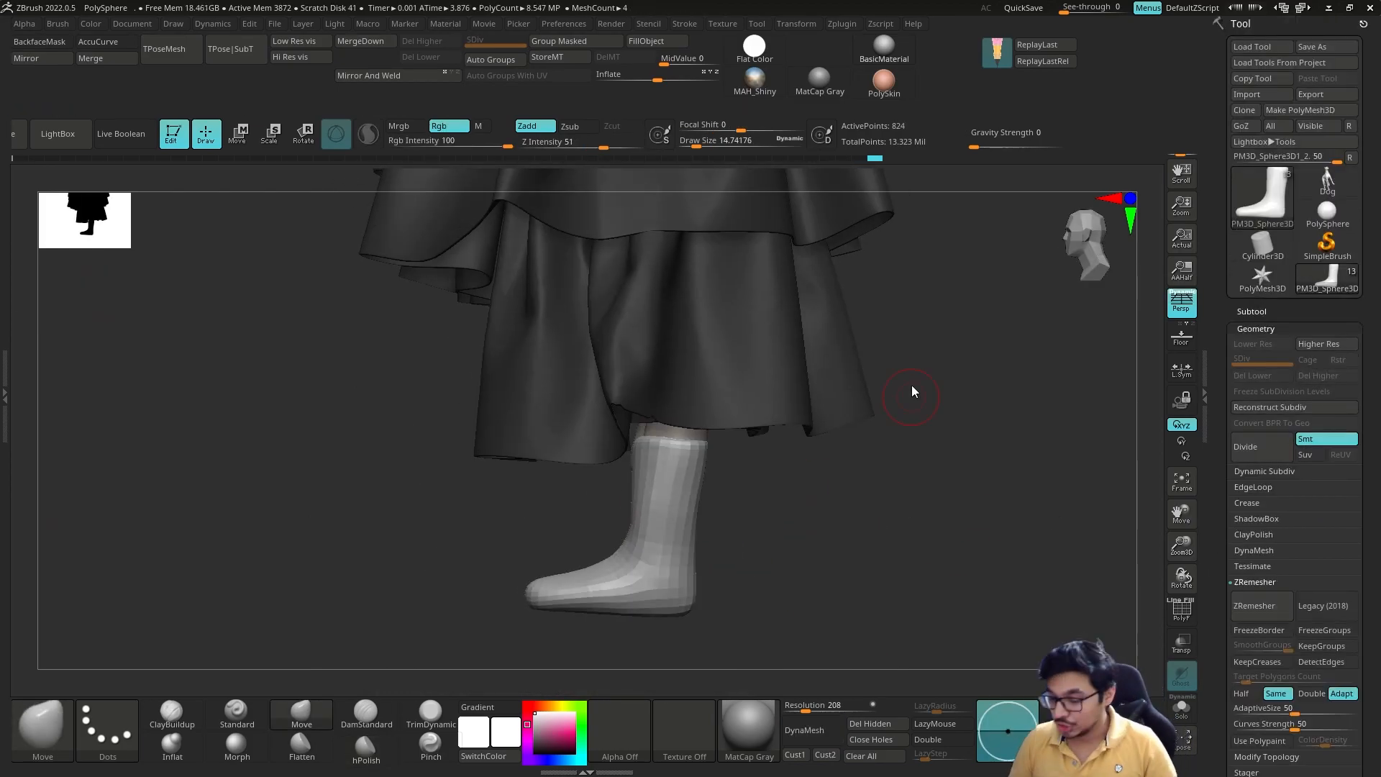
Step: Adjust the remeshed sock's cuff, ankle and foot with the Move brush so it wraps the leg from all sides
{"action": "right_click_drag", "start_coordinate": [909, 411], "coordinate": [953, 320], "text": "alt"}
{"action": "left_click", "coordinate": [711, 360], "text": "alt"}
{"action": "key", "text": "s"}
{"action": "left_click_drag", "start_coordinate": [692, 384], "coordinate": [705, 384]}
{"action": "right_click_drag", "start_coordinate": [769, 325], "coordinate": [892, 342]}
{"action": "left_click", "coordinate": [687, 399], "text": "alt"}
{"action": "right_click_drag", "start_coordinate": [690, 400], "coordinate": [728, 410]}
{"action": "key", "text": "w"}
{"action": "key", "text": "q"}
{"action": "mouse_move", "coordinate": [806, 493]}
{"action": "right_mouse_down"}
{"action": "mouse_move", "coordinate": [826, 407]}
{"action": "mouse_move", "coordinate": [841, 425]}
{"action": "mouse_move", "coordinate": [838, 482]}
{"action": "right_mouse_up"}
{"action": "left_click", "coordinate": [552, 372], "text": "alt"}
{"action": "right_click_drag", "start_coordinate": [730, 457], "coordinate": [622, 451]}
{"action": "left_click", "coordinate": [648, 431], "text": "alt"}
Step: Flatten and smooth the sock's sole with the hPolish brush
{"action": "key", "text": "w"}
{"action": "key", "text": "q"}
{"action": "mouse_move", "coordinate": [432, 547]}
{"action": "right_mouse_down", "text": "ctrl"}
{"action": "mouse_move", "coordinate": [397, 655]}
{"action": "mouse_move", "coordinate": [447, 631]}
{"action": "right_mouse_up", "text": "ctrl"}
{"action": "mouse_move", "coordinate": [671, 478]}
{"action": "right_mouse_down"}
{"action": "mouse_move", "coordinate": [657, 448]}
{"action": "mouse_move", "coordinate": [632, 437]}
{"action": "mouse_move", "coordinate": [600, 500]}
{"action": "mouse_move", "coordinate": [612, 520]}
{"action": "mouse_move", "coordinate": [662, 502]}
{"action": "mouse_move", "coordinate": [542, 540]}
{"action": "mouse_move", "coordinate": [633, 509]}
{"action": "mouse_move", "coordinate": [621, 448]}
{"action": "mouse_move", "coordinate": [529, 512]}
{"action": "right_mouse_up"}
{"action": "key", "text": "b"}
{"action": "key", "text": "h"}
{"action": "key", "text": "p"}
{"action": "key", "text": "s"}
{"action": "left_click_drag", "start_coordinate": [763, 529], "coordinate": [592, 410]}
{"action": "left_click_drag", "start_coordinate": [484, 388], "coordinate": [491, 386]}
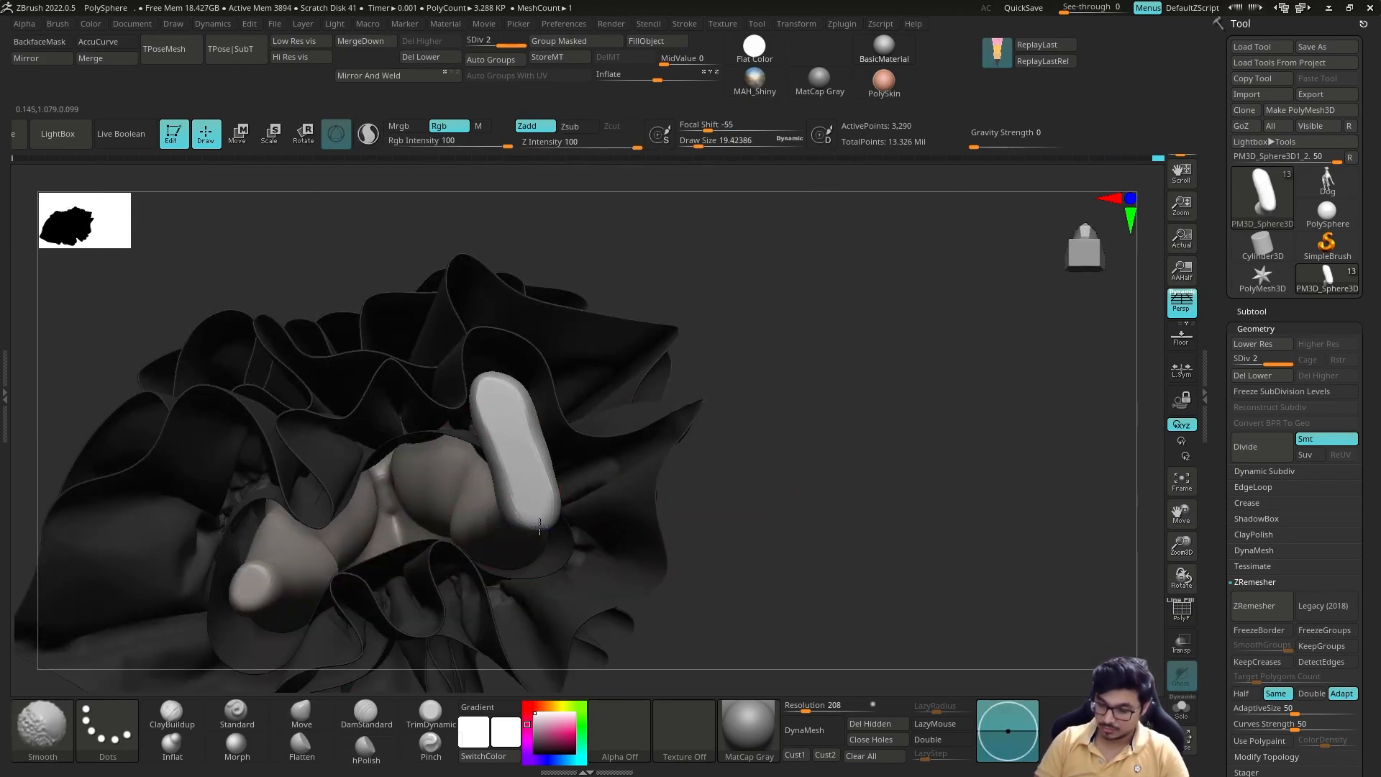
Step: Build up the sock's cuff edge and ankle forms with the ClayBuildup and Standard brushes
{"action": "key", "text": "s"}
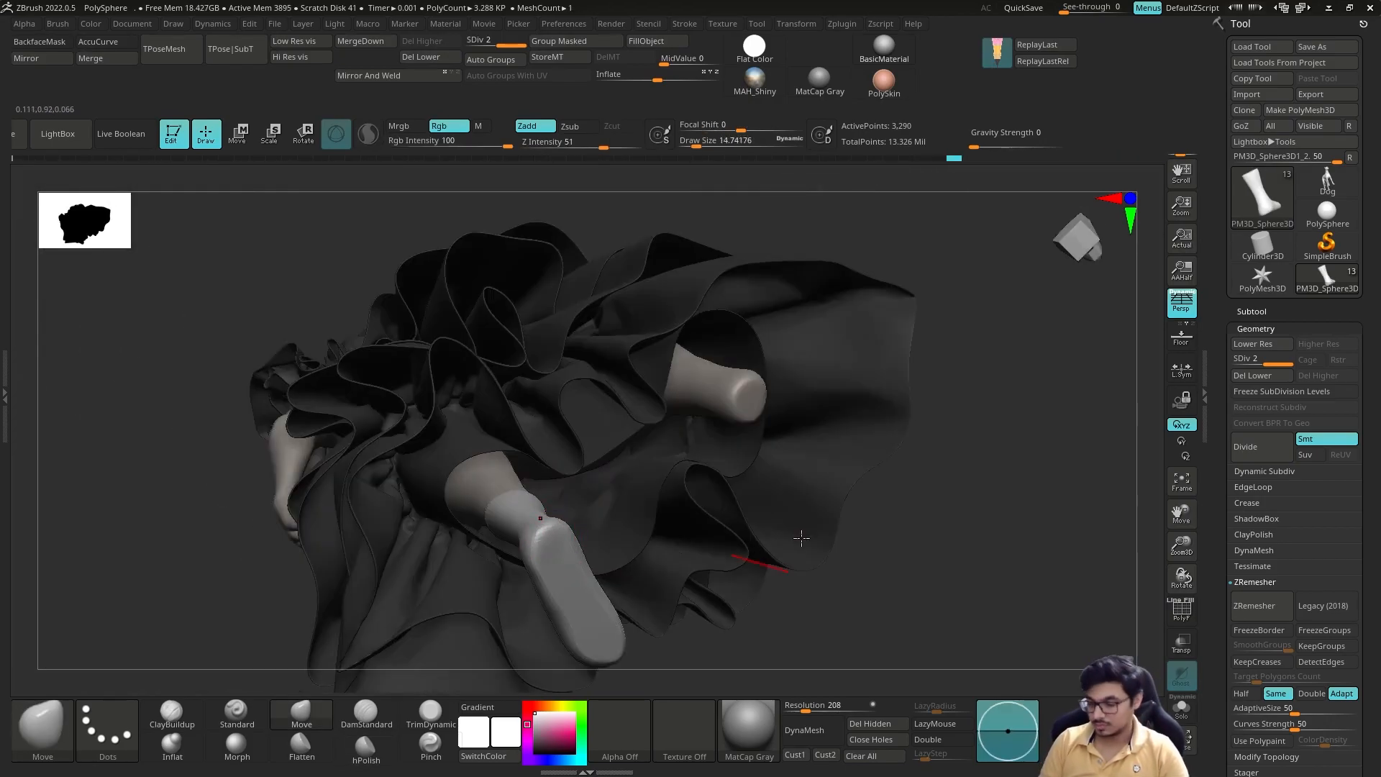
{"action": "key", "text": "f"}
{"action": "left_click_drag", "start_coordinate": [542, 645], "coordinate": [612, 597]}
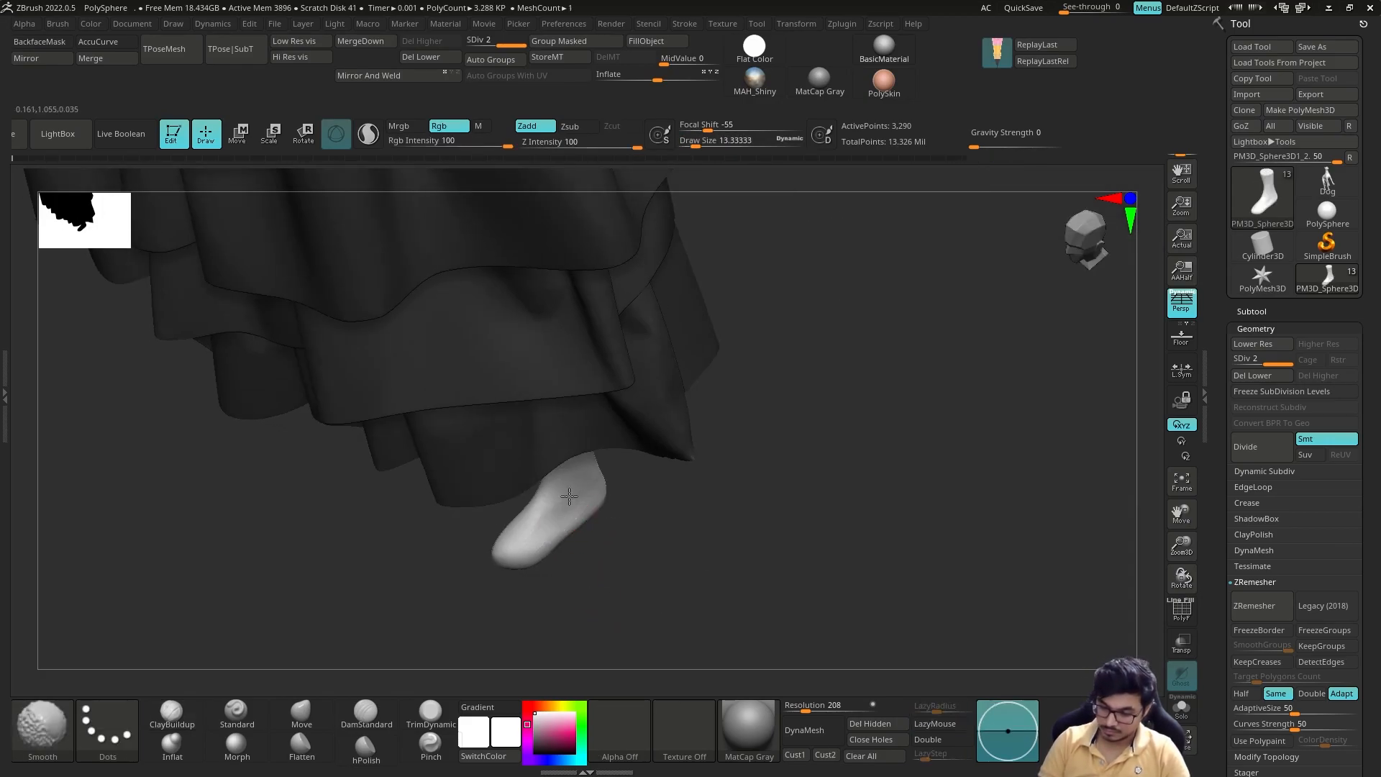
{"action": "mouse_move", "coordinate": [573, 432]}
{"action": "left_mouse_down"}
{"action": "mouse_move", "coordinate": [631, 525]}
{"action": "mouse_move", "coordinate": [599, 340]}
{"action": "left_mouse_up"}
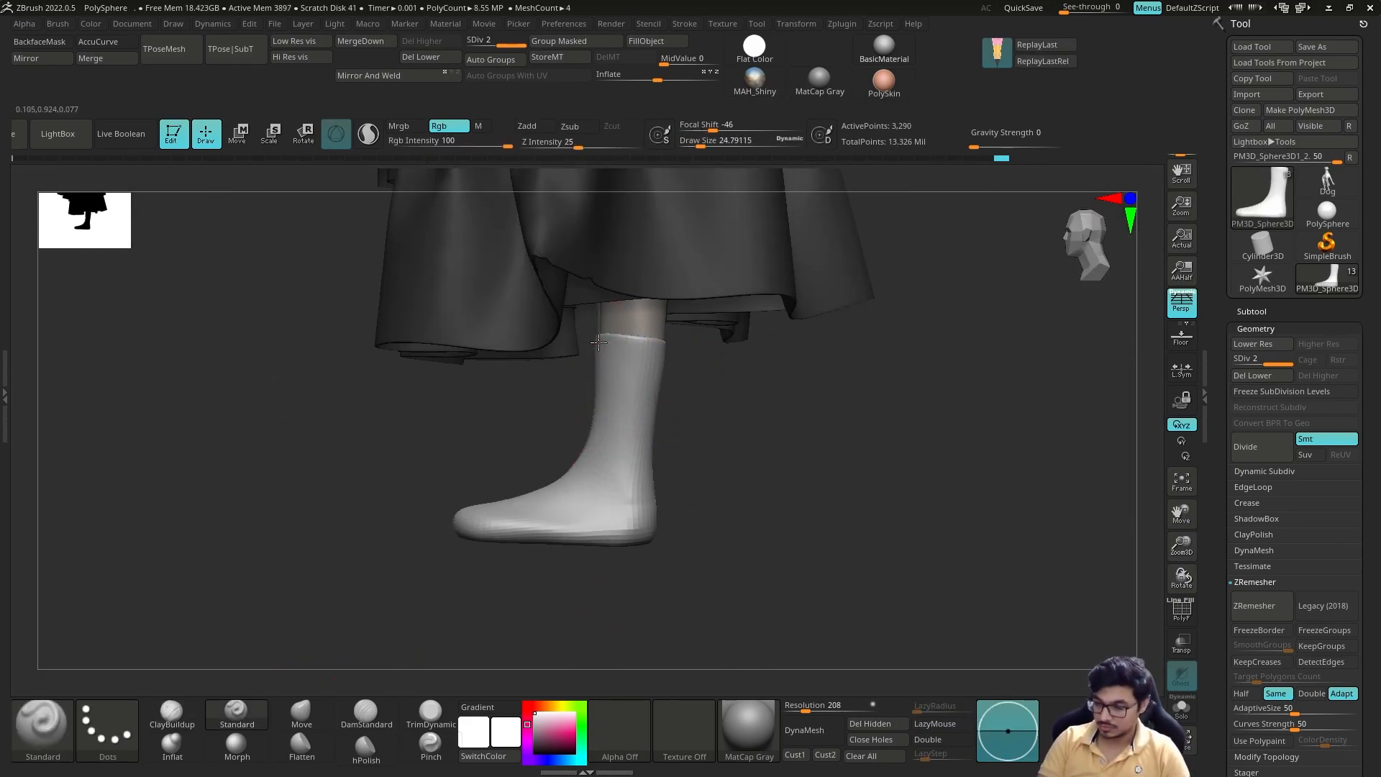
{"action": "mouse_move", "coordinate": [711, 470]}
{"action": "left_mouse_down"}
{"action": "mouse_move", "coordinate": [649, 508]}
{"action": "mouse_move", "coordinate": [743, 547]}
{"action": "mouse_move", "coordinate": [688, 539]}
{"action": "mouse_move", "coordinate": [671, 513]}
{"action": "left_mouse_up"}
{"action": "key", "text": "ctrl"}
{"action": "mouse_move", "coordinate": [673, 463]}
{"action": "left_mouse_down"}
{"action": "mouse_move", "coordinate": [709, 471]}
{"action": "mouse_move", "coordinate": [587, 504]}
{"action": "left_mouse_up"}
{"action": "mouse_move", "coordinate": [699, 480]}
{"action": "left_mouse_down"}
{"action": "mouse_move", "coordinate": [626, 395]}
{"action": "mouse_move", "coordinate": [687, 522]}
{"action": "mouse_move", "coordinate": [628, 451]}
{"action": "mouse_move", "coordinate": [715, 503]}
{"action": "mouse_move", "coordinate": [863, 398]}
{"action": "mouse_move", "coordinate": [715, 463]}
{"action": "left_mouse_up"}
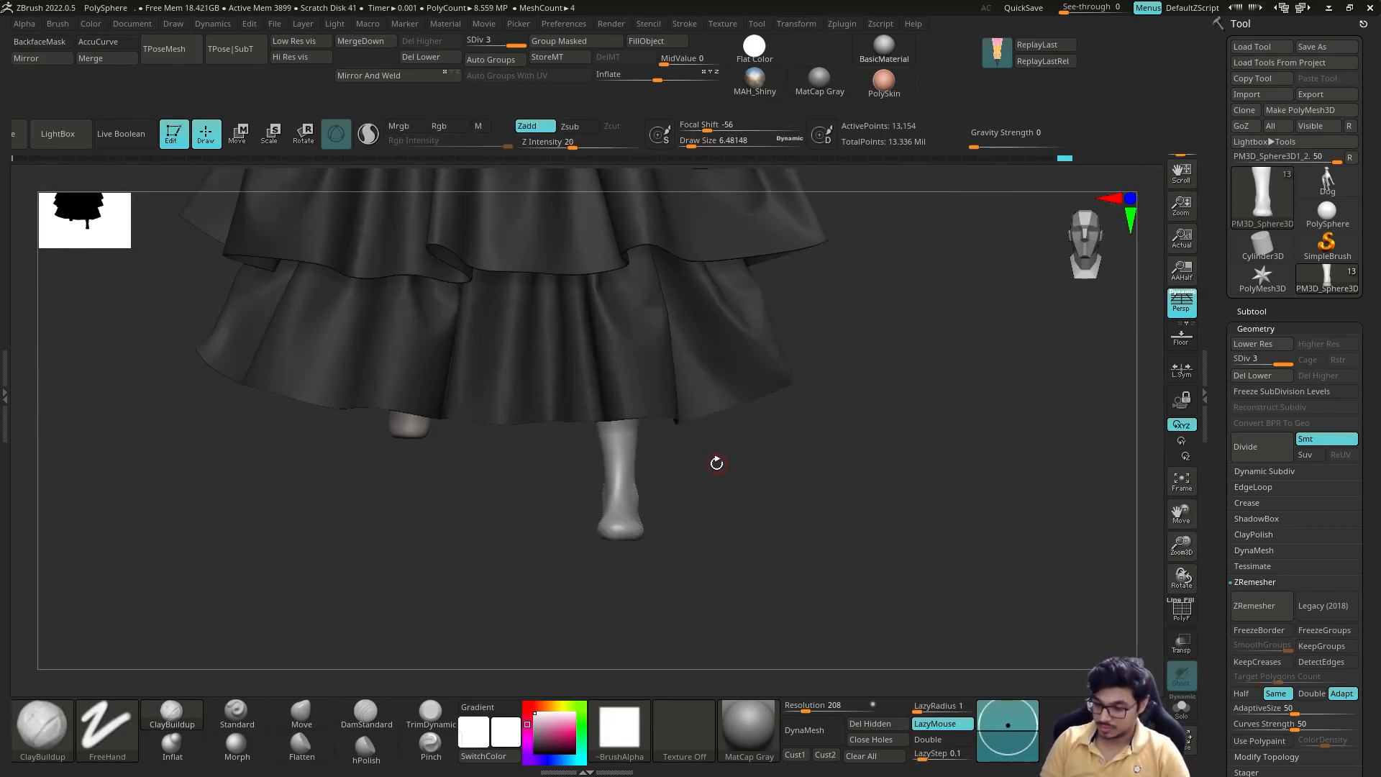
Step: Refine the sock's silhouette at a higher subdivision level with the Move brush
{"action": "key", "text": "ctrl+d"}
{"action": "key", "text": "b"}
{"action": "key", "text": "m"}
{"action": "key", "text": "v"}
{"action": "mouse_move", "coordinate": [604, 364]}
{"action": "left_mouse_down"}
{"action": "mouse_move", "coordinate": [662, 383]}
{"action": "mouse_move", "coordinate": [693, 464]}
{"action": "left_mouse_up"}
{"action": "left_click_drag", "start_coordinate": [672, 367], "coordinate": [697, 369]}
{"action": "left_click_drag", "start_coordinate": [812, 342], "coordinate": [662, 556]}
Step: Mirror the sock to the other leg and polish the pair's surfaces with the hPolish brush
{"action": "left_click", "coordinate": [28, 58]}
{"action": "left_click", "coordinate": [615, 366]}
{"action": "left_click_drag", "start_coordinate": [502, 492], "coordinate": [494, 495]}
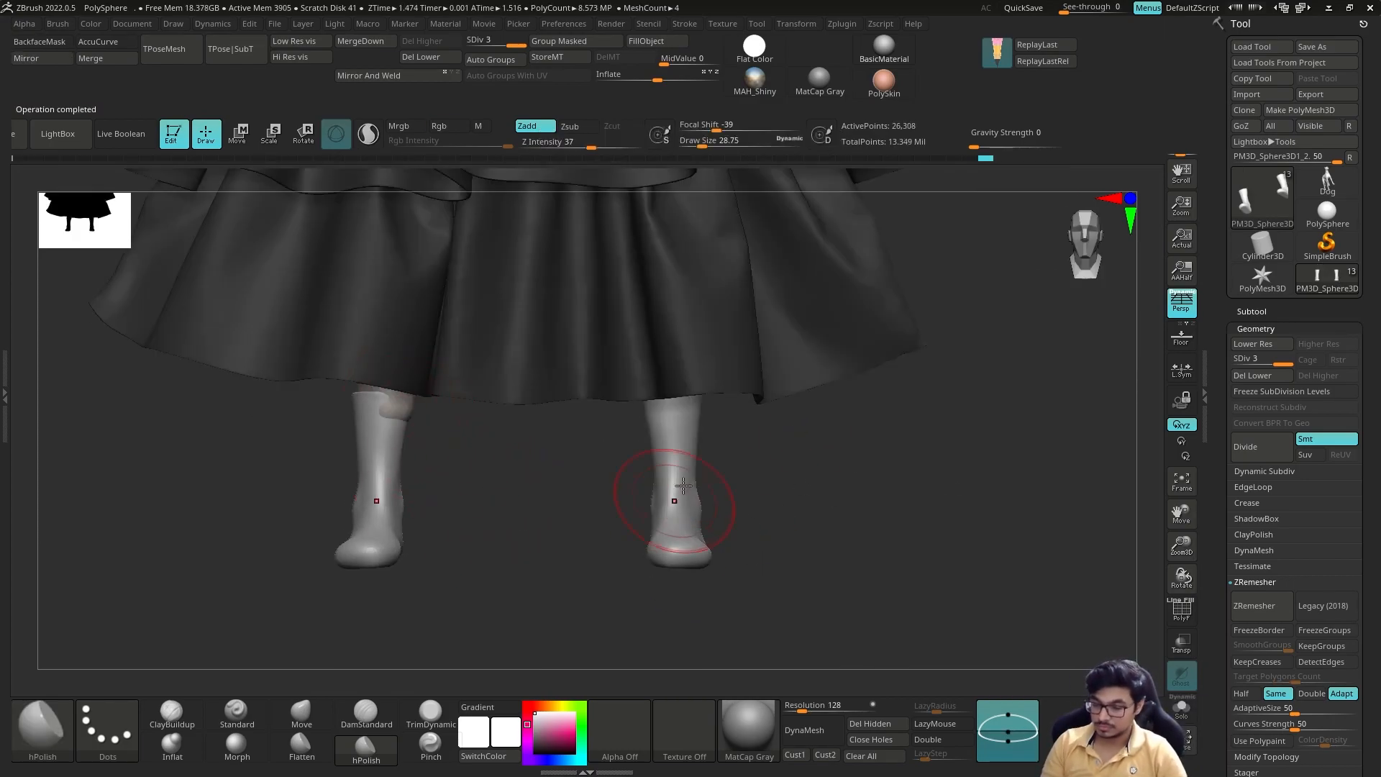
{"action": "left_click_drag", "start_coordinate": [741, 529], "coordinate": [708, 288], "text": "alt"}
{"action": "left_click", "coordinate": [658, 219], "text": "alt"}
{"action": "left_click_drag", "start_coordinate": [731, 447], "coordinate": [493, 533]}
{"action": "left_click", "coordinate": [675, 523], "text": "alt"}
{"action": "mouse_move", "coordinate": [446, 467]}
{"action": "left_mouse_down"}
{"action": "mouse_move", "coordinate": [615, 464]}
{"action": "mouse_move", "coordinate": [615, 478]}
{"action": "left_mouse_up"}
Step: Raise the socks to subdivision level 4, refine the cuff band, and adjust the shape with the Move brush
{"action": "key", "text": "ctrl+d"}
{"action": "left_click_drag", "start_coordinate": [721, 500], "coordinate": [805, 461], "text": "alt"}
{"action": "left_click_drag", "start_coordinate": [580, 395], "coordinate": [624, 397]}
{"action": "mouse_move", "coordinate": [726, 384]}
{"action": "left_mouse_down"}
{"action": "mouse_move", "coordinate": [664, 412]}
{"action": "mouse_move", "coordinate": [530, 404]}
{"action": "mouse_move", "coordinate": [660, 376]}
{"action": "mouse_move", "coordinate": [633, 424]}
{"action": "mouse_move", "coordinate": [498, 368]}
{"action": "left_mouse_up"}
{"action": "key", "text": "b"}
{"action": "key", "text": "m"}
{"action": "key", "text": "v"}
{"action": "left_click", "coordinate": [1182, 707]}
{"action": "left_click_drag", "start_coordinate": [726, 468], "coordinate": [700, 416], "text": "alt"}
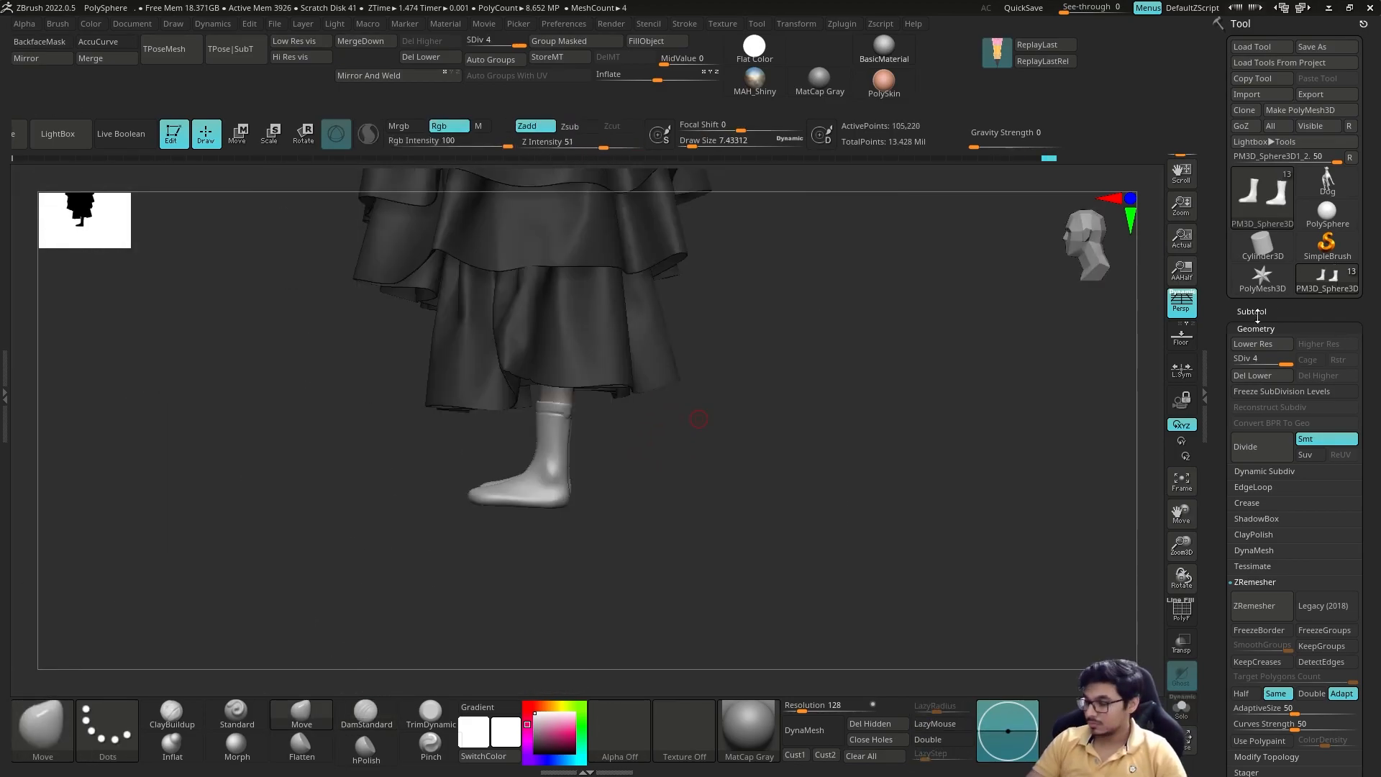
Step: Open the Subtool list and color the socks dark grey using a color sampled from the dress
{"action": "left_click", "coordinate": [1253, 311]}
{"action": "mouse_move", "coordinate": [614, 350]}
{"action": "left_mouse_down", "text": "alt"}
{"action": "mouse_move", "coordinate": [591, 401]}
{"action": "mouse_move", "coordinate": [614, 466]}
{"action": "mouse_move", "coordinate": [453, 431]}
{"action": "mouse_move", "coordinate": [478, 463]}
{"action": "mouse_move", "coordinate": [496, 450]}
{"action": "mouse_move", "coordinate": [564, 499]}
{"action": "mouse_move", "coordinate": [534, 506]}
{"action": "left_mouse_up", "text": "alt"}
{"action": "key", "text": "c"}
{"action": "key", "text": "s"}
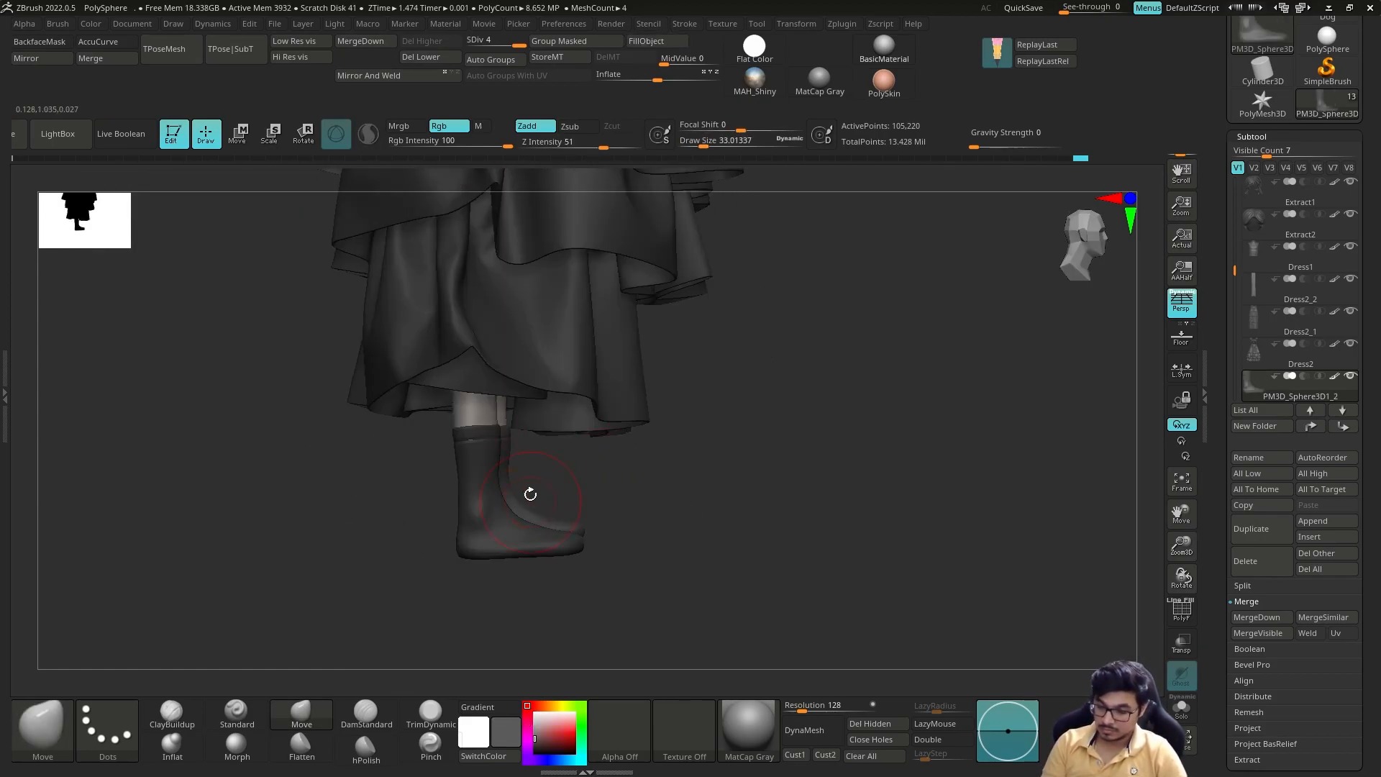
Step: Show the shoe subtool again and make it the active one
{"action": "mouse_move", "coordinate": [466, 452]}
{"action": "left_mouse_down"}
{"action": "mouse_move", "coordinate": [540, 456]}
{"action": "mouse_move", "coordinate": [435, 493]}
{"action": "mouse_move", "coordinate": [582, 531]}
{"action": "mouse_move", "coordinate": [805, 497]}
{"action": "mouse_move", "coordinate": [849, 547]}
{"action": "mouse_move", "coordinate": [883, 396]}
{"action": "left_mouse_up"}
{"action": "key", "text": "b"}
{"action": "key", "text": "c"}
{"action": "key", "text": "b"}
{"action": "key", "text": "shift+d"}
{"action": "key", "text": "shift+d"}
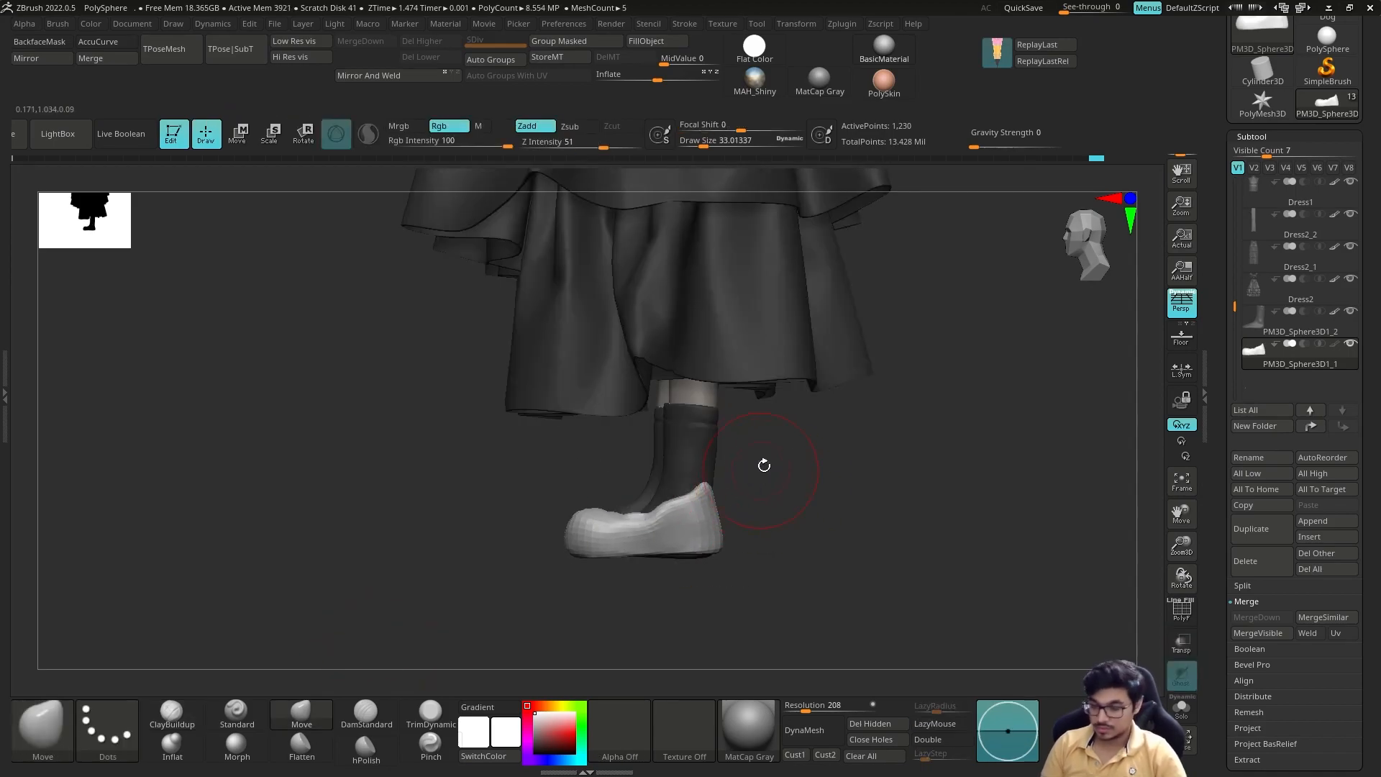
Step: Refit the shoe around the sock with the Move brush and mirror it to the other foot
{"action": "key", "text": "s"}
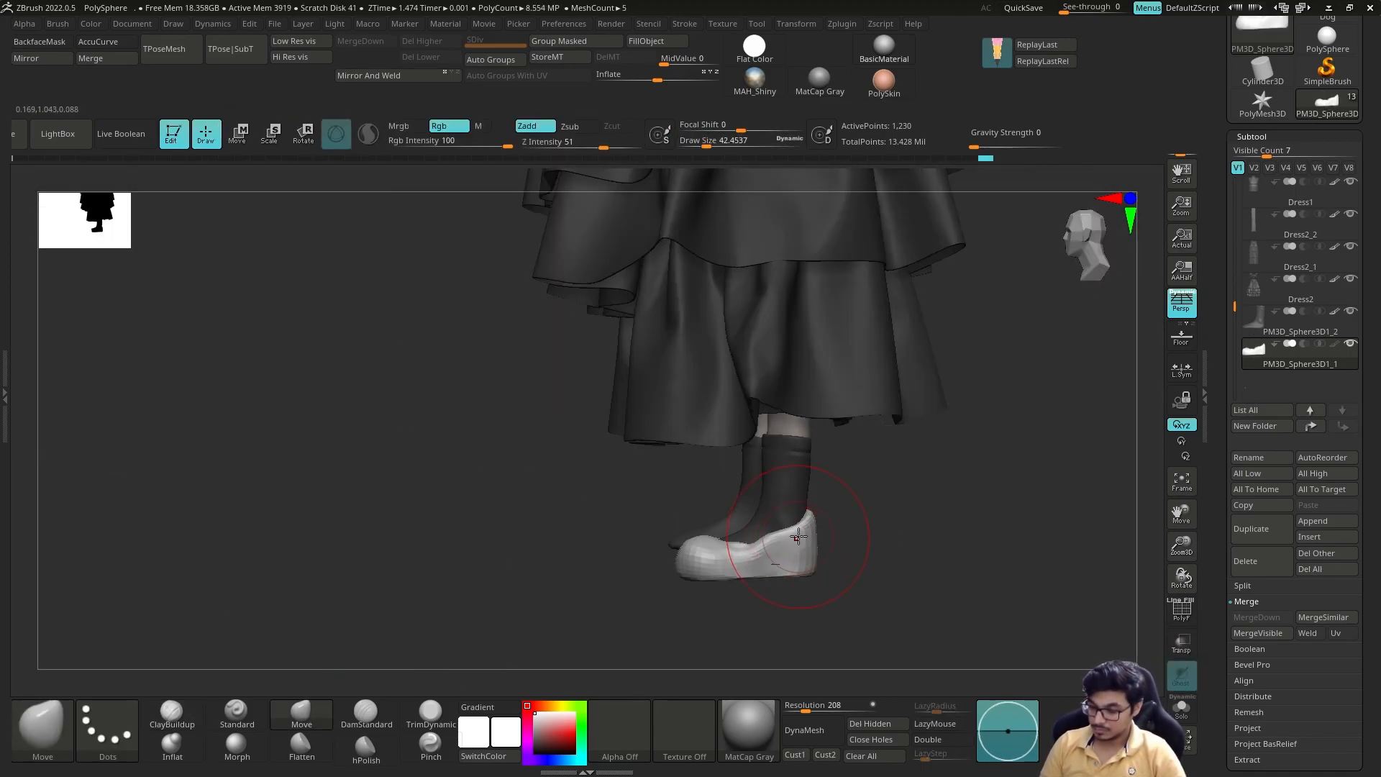
{"action": "left_click_drag", "start_coordinate": [799, 537], "coordinate": [803, 524]}
{"action": "mouse_move", "coordinate": [720, 612]}
{"action": "left_mouse_down"}
{"action": "mouse_move", "coordinate": [854, 576]}
{"action": "mouse_move", "coordinate": [863, 626]}
{"action": "mouse_move", "coordinate": [849, 576]}
{"action": "mouse_move", "coordinate": [849, 611]}
{"action": "left_mouse_up"}
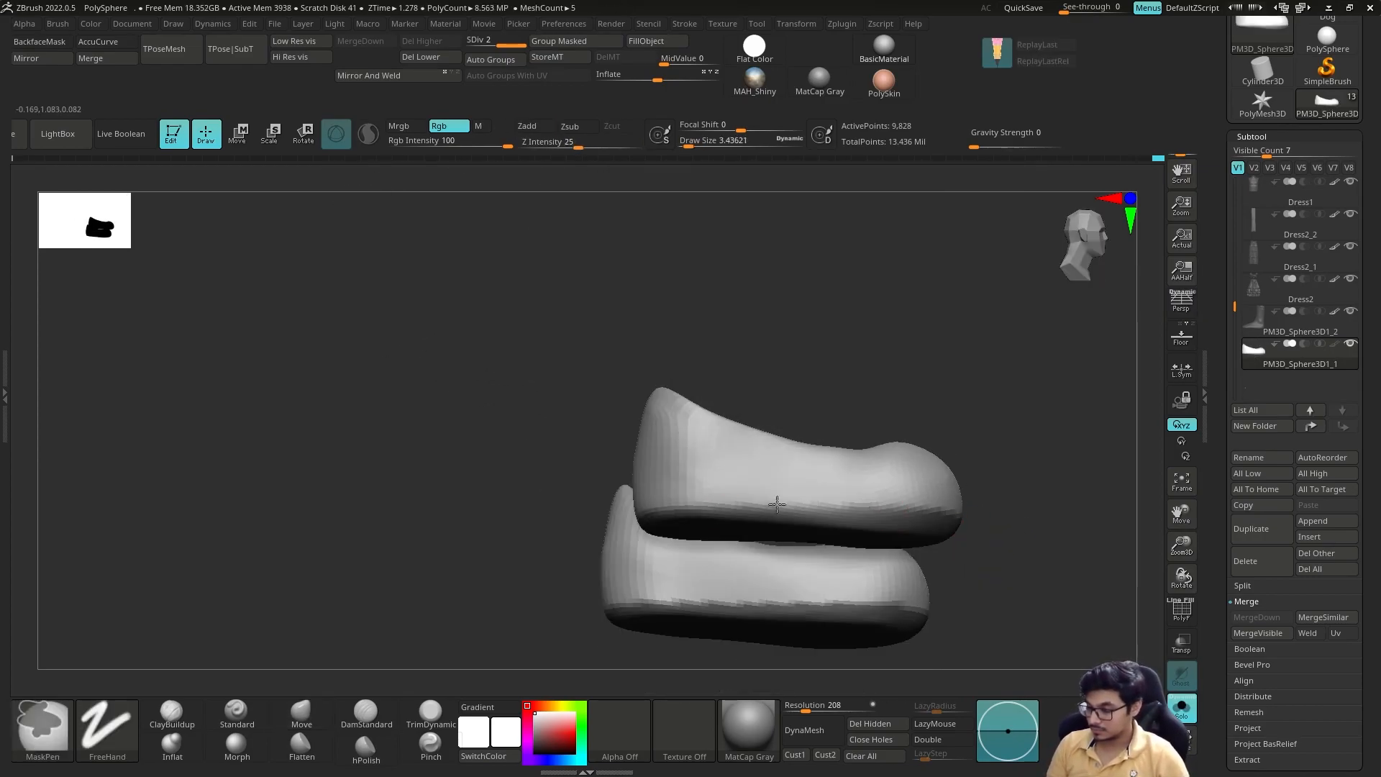
Step: Isolate the pair of shoes and mask the undersides to define the sole area
{"action": "mouse_move", "coordinate": [1007, 561]}
{"action": "left_mouse_down"}
{"action": "mouse_move", "coordinate": [1000, 611]}
{"action": "mouse_move", "coordinate": [986, 583]}
{"action": "left_mouse_up"}
{"action": "left_click_drag", "start_coordinate": [982, 524], "coordinate": [861, 517], "text": "ctrl+alt"}
{"action": "left_click_drag", "start_coordinate": [1079, 539], "coordinate": [878, 550]}
{"action": "left_click_drag", "start_coordinate": [752, 574], "coordinate": [889, 558], "text": "ctrl+alt"}
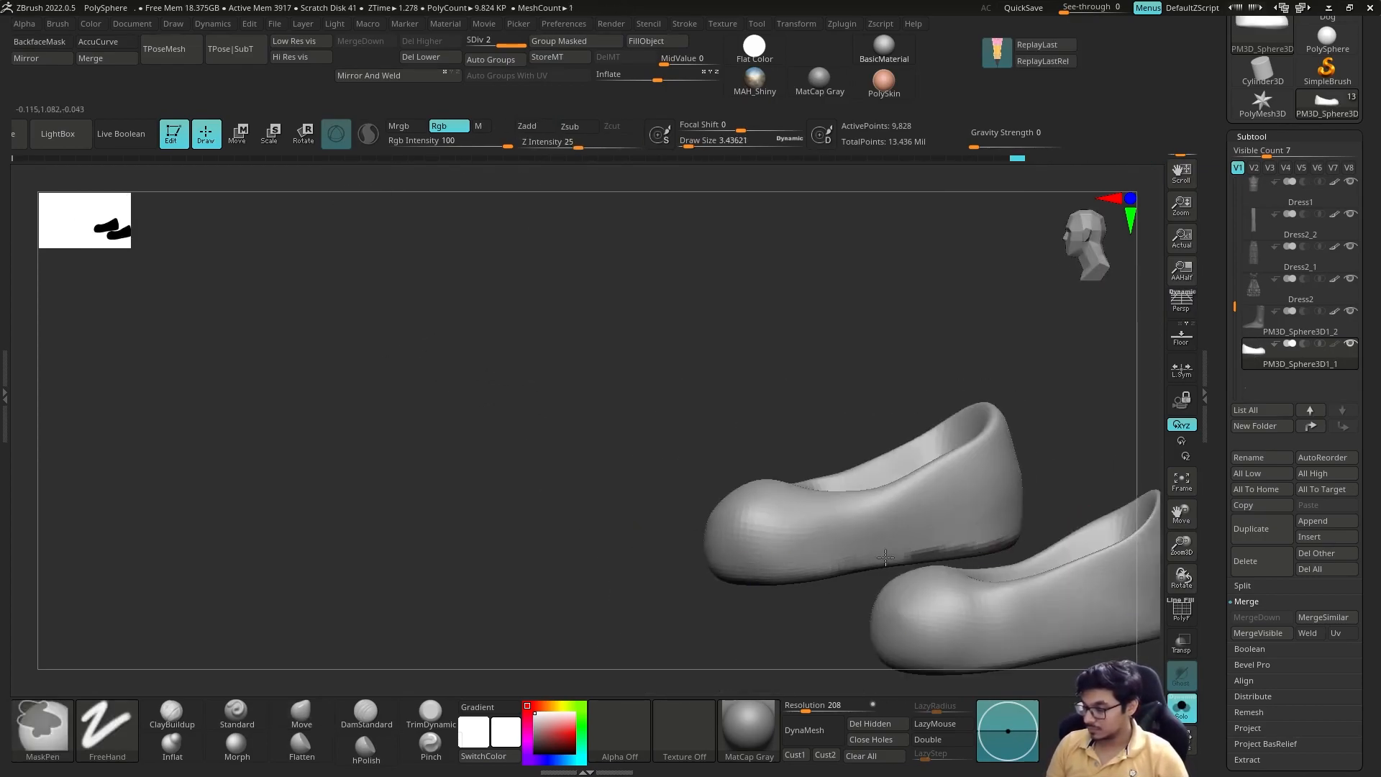
{"action": "left_click_drag", "start_coordinate": [1033, 533], "coordinate": [892, 569]}
{"action": "left_click_drag", "start_coordinate": [1072, 597], "coordinate": [974, 489]}
{"action": "left_click_drag", "start_coordinate": [803, 536], "coordinate": [892, 539], "text": "ctrl+alt"}
{"action": "mouse_move", "coordinate": [1100, 532]}
{"action": "left_mouse_down"}
{"action": "mouse_move", "coordinate": [1035, 499]}
{"action": "mouse_move", "coordinate": [1029, 554]}
{"action": "left_mouse_up"}
{"action": "left_click_drag", "start_coordinate": [727, 453], "coordinate": [780, 508], "text": "ctrl+alt"}
{"action": "left_click_drag", "start_coordinate": [899, 496], "coordinate": [827, 446]}
{"action": "left_click_drag", "start_coordinate": [653, 416], "coordinate": [690, 482], "text": "ctrl+alt"}
{"action": "mouse_move", "coordinate": [892, 547]}
{"action": "left_mouse_down"}
{"action": "mouse_move", "coordinate": [835, 482]}
{"action": "mouse_move", "coordinate": [935, 497]}
{"action": "left_mouse_up"}
Step: Extract the masked undersides as a thin separate sole subtool and display its polyframe beneath the shoes
{"action": "double_click", "coordinate": [4, 378]}
{"action": "left_click", "coordinate": [49, 243]}
{"action": "double_click", "coordinate": [176, 378]}
{"action": "key", "text": "shift+f"}
{"action": "left_click_drag", "start_coordinate": [1007, 468], "coordinate": [906, 446], "text": "shift"}
{"action": "left_click_drag", "start_coordinate": [892, 381], "coordinate": [935, 431], "text": "ctrl"}
{"action": "left_click_drag", "start_coordinate": [1101, 468], "coordinate": [1148, 467], "text": "shift"}
{"action": "left_click_drag", "start_coordinate": [1241, 711], "coordinate": [1242, 609]}
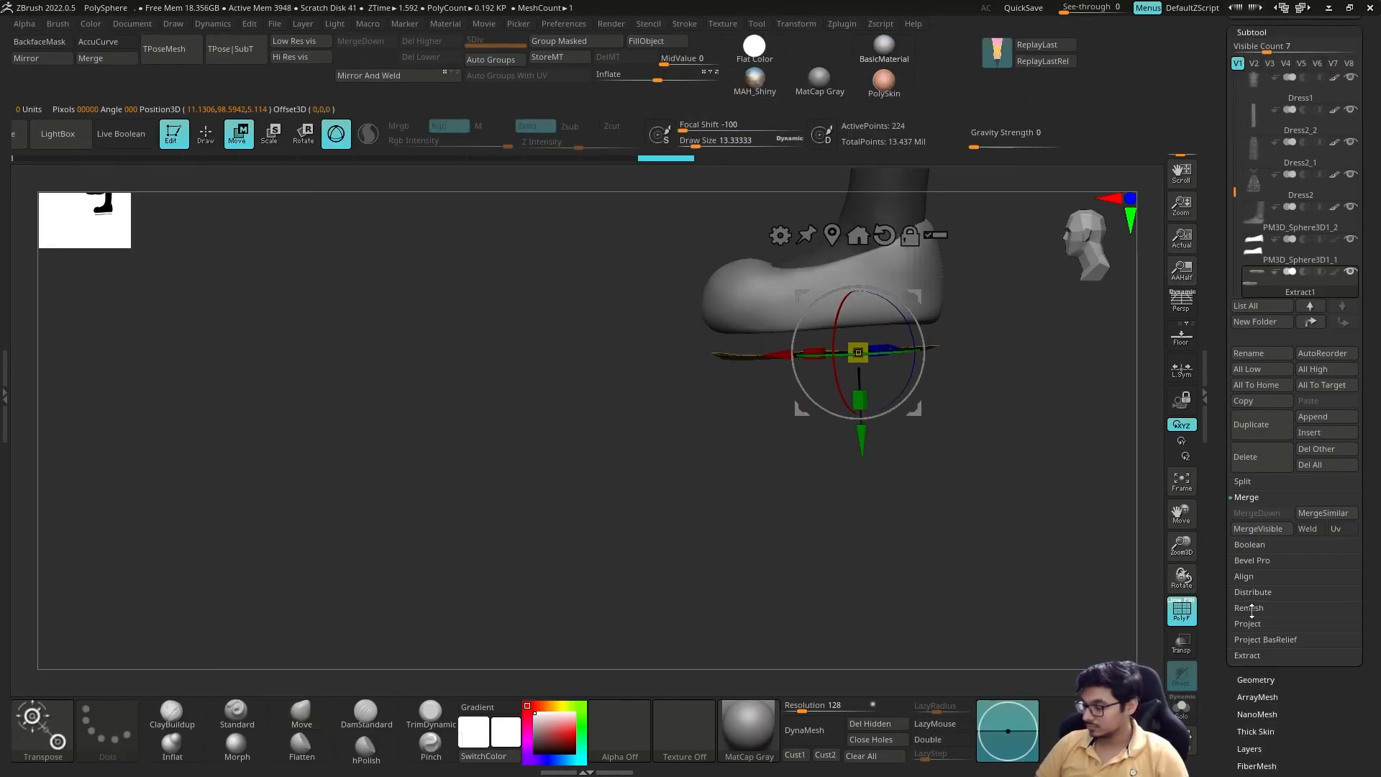
Step: Thicken the extracted soles with Panel Loops in the EdgeLoop options, using thickness 0.02696 and elevation -100
{"action": "left_click", "coordinate": [1256, 682]}
{"action": "left_click", "coordinate": [1253, 210]}
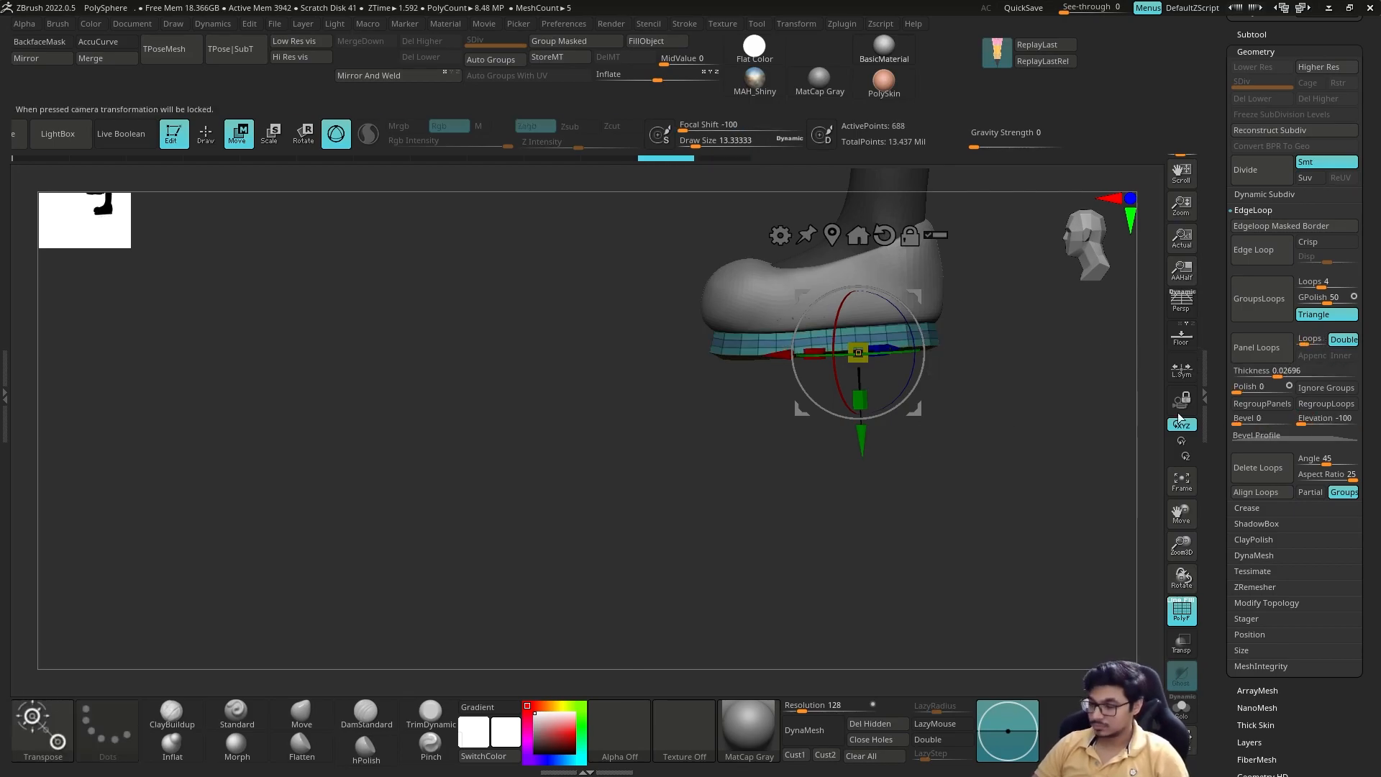
Step: Scale and position the thickened sole against the shoe's underside with the gizmo, and select the Move brush
{"action": "left_click_drag", "start_coordinate": [944, 456], "coordinate": [892, 402]}
{"action": "key", "text": "w"}
{"action": "left_click_drag", "start_coordinate": [1007, 446], "coordinate": [992, 503], "text": "shift"}
{"action": "left_click_drag", "start_coordinate": [872, 401], "coordinate": [872, 389]}
{"action": "left_click_drag", "start_coordinate": [892, 460], "coordinate": [1007, 464], "text": "shift"}
{"action": "key", "text": "q"}
{"action": "left_click", "coordinate": [301, 713]}
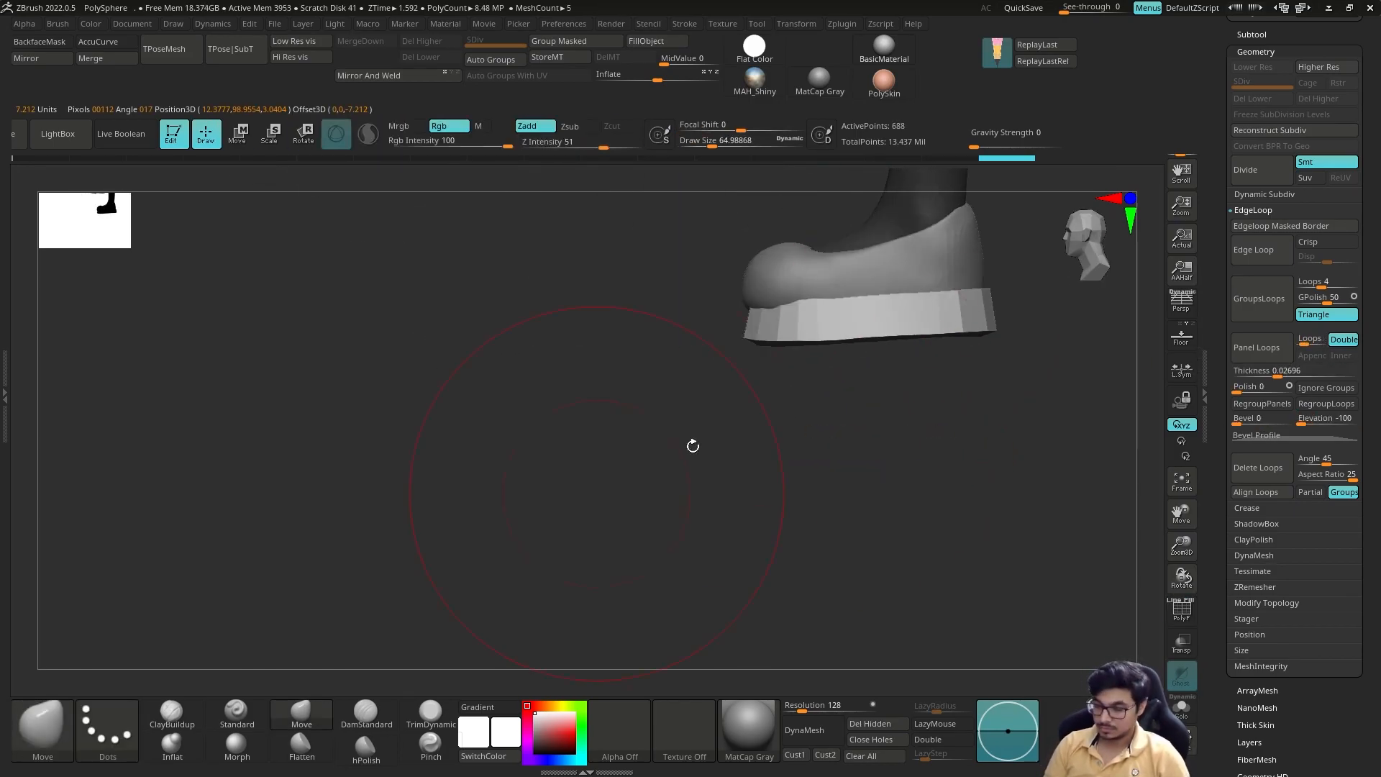
Step: Shape the sole's outline to follow the shoe with the Move brush and toggle the perspective view
{"action": "left_click_drag", "start_coordinate": [647, 425], "coordinate": [708, 381]}
{"action": "left_click_drag", "start_coordinate": [842, 446], "coordinate": [770, 374]}
{"action": "left_click_drag", "start_coordinate": [464, 381], "coordinate": [464, 360]}
{"action": "mouse_move", "coordinate": [616, 336]}
{"action": "left_mouse_down"}
{"action": "mouse_move", "coordinate": [732, 296]}
{"action": "mouse_move", "coordinate": [743, 472]}
{"action": "mouse_move", "coordinate": [675, 468]}
{"action": "mouse_move", "coordinate": [792, 460]}
{"action": "left_mouse_up"}
{"action": "left_click", "coordinate": [1182, 299]}
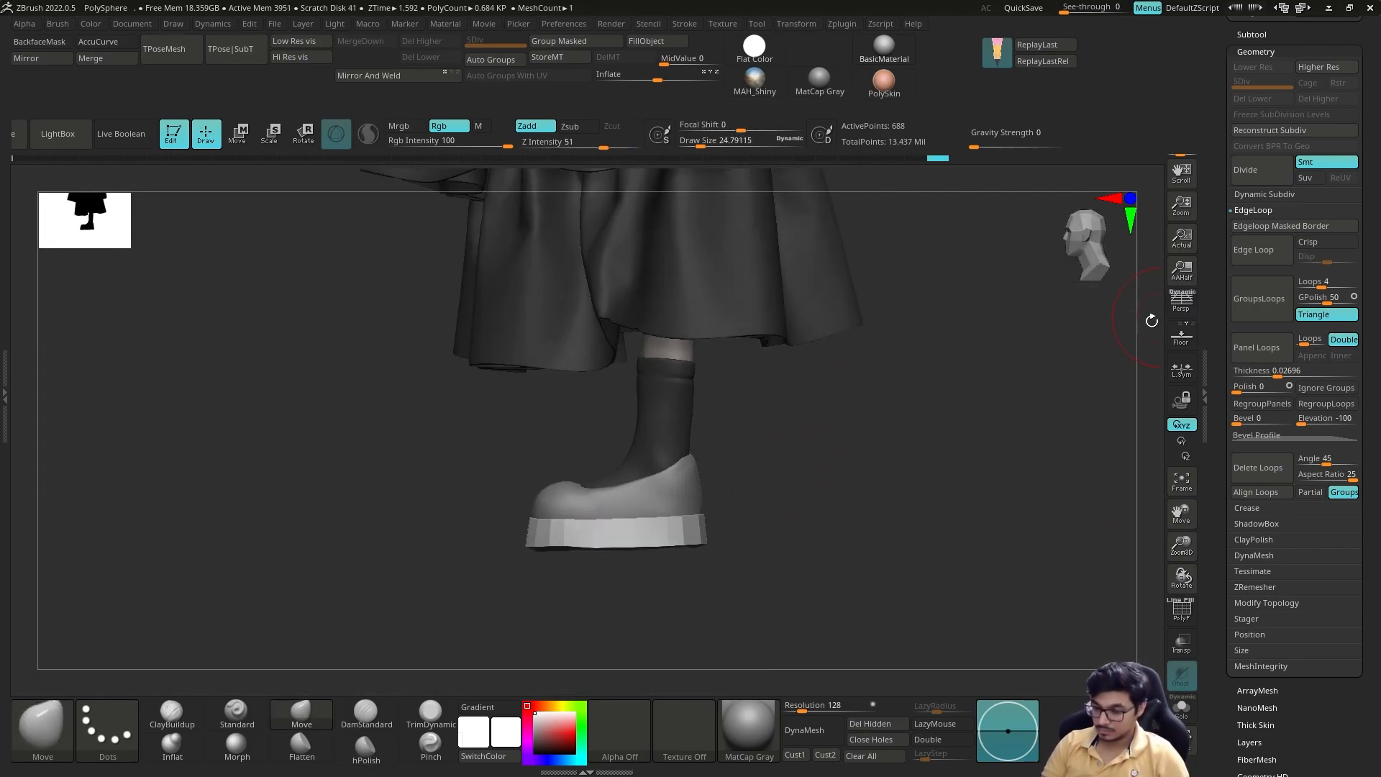
Step: Refine the sole's lower heel edge with small Move brush adjustments, checking it with perspective toggled
{"action": "left_click", "coordinate": [1182, 299]}
{"action": "key", "text": "s"}
{"action": "left_click_drag", "start_coordinate": [672, 560], "coordinate": [669, 561]}
{"action": "left_click_drag", "start_coordinate": [784, 504], "coordinate": [856, 461]}
{"action": "mouse_move", "coordinate": [885, 633]}
{"action": "left_mouse_down"}
{"action": "mouse_move", "coordinate": [897, 580]}
{"action": "mouse_move", "coordinate": [866, 487]}
{"action": "mouse_move", "coordinate": [874, 431]}
{"action": "left_mouse_up"}
{"action": "left_click_drag", "start_coordinate": [703, 568], "coordinate": [713, 567]}
{"action": "left_click_drag", "start_coordinate": [864, 460], "coordinate": [857, 546], "text": "shift"}
{"action": "left_click", "coordinate": [1182, 299]}
Step: Append a cube as a new subtool for cutting a heel notch in the sole
{"action": "left_click_drag", "start_coordinate": [1221, 259], "coordinate": [1222, 475]}
{"action": "mouse_move", "coordinate": [936, 468]}
{"action": "left_mouse_down"}
{"action": "mouse_move", "coordinate": [999, 459]}
{"action": "mouse_move", "coordinate": [954, 464]}
{"action": "left_mouse_up"}
{"action": "left_click", "coordinate": [727, 418], "text": "alt"}
{"action": "left_click", "coordinate": [1251, 250]}
{"action": "left_click", "coordinate": [1313, 472]}
{"action": "left_click", "coordinate": [792, 520]}
Step: Scale the cube and move it onto the sole just in front of the heel with the gizmo
{"action": "left_click_drag", "start_coordinate": [863, 575], "coordinate": [849, 475]}
{"action": "key", "text": "w"}
{"action": "left_click_drag", "start_coordinate": [713, 313], "coordinate": [690, 374]}
{"action": "left_click_drag", "start_coordinate": [713, 227], "coordinate": [713, 381]}
{"action": "left_click_drag", "start_coordinate": [863, 410], "coordinate": [928, 547], "text": "shift"}
{"action": "left_click_drag", "start_coordinate": [626, 462], "coordinate": [716, 462]}
{"action": "mouse_move", "coordinate": [936, 453]}
{"action": "left_mouse_down"}
{"action": "mouse_move", "coordinate": [1002, 453]}
{"action": "mouse_move", "coordinate": [935, 453]}
{"action": "left_mouse_up"}
{"action": "left_click_drag", "start_coordinate": [857, 395], "coordinate": [865, 394]}
{"action": "left_click_drag", "start_coordinate": [936, 442], "coordinate": [1042, 449], "text": "shift"}
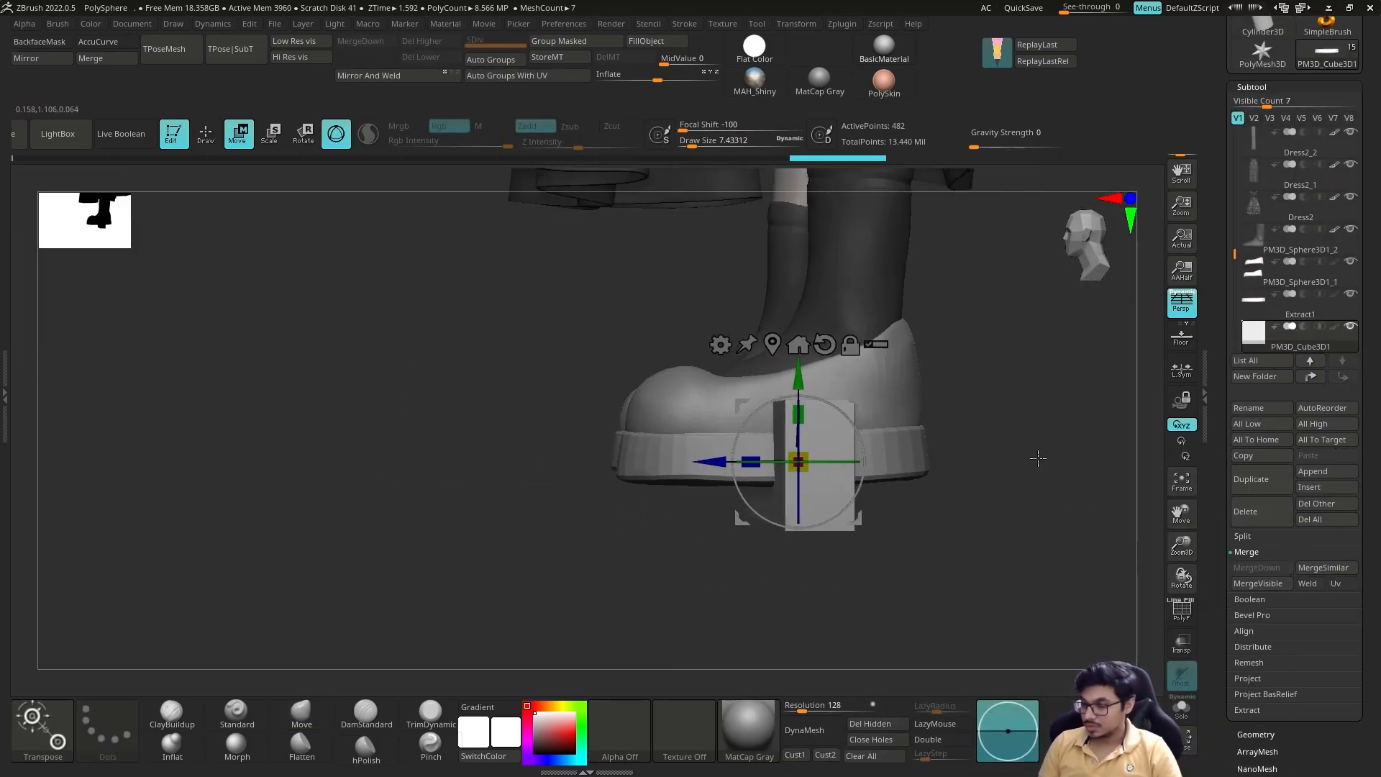
Step: Lower the cube beneath the shoe and adjust its width so it spans the sole from side to side
{"action": "left_click_drag", "start_coordinate": [798, 381], "coordinate": [798, 428]}
{"action": "left_click_drag", "start_coordinate": [957, 447], "coordinate": [884, 494], "text": "alt"}
{"action": "left_click_drag", "start_coordinate": [587, 530], "coordinate": [559, 531]}
{"action": "left_click_drag", "start_coordinate": [650, 448], "coordinate": [650, 459]}
{"action": "key", "text": "q"}
{"action": "mouse_move", "coordinate": [864, 489]}
{"action": "left_mouse_down", "text": "alt"}
{"action": "mouse_move", "coordinate": [846, 419]}
{"action": "mouse_move", "coordinate": [766, 420]}
{"action": "left_mouse_up", "text": "alt"}
{"action": "key", "text": "w"}
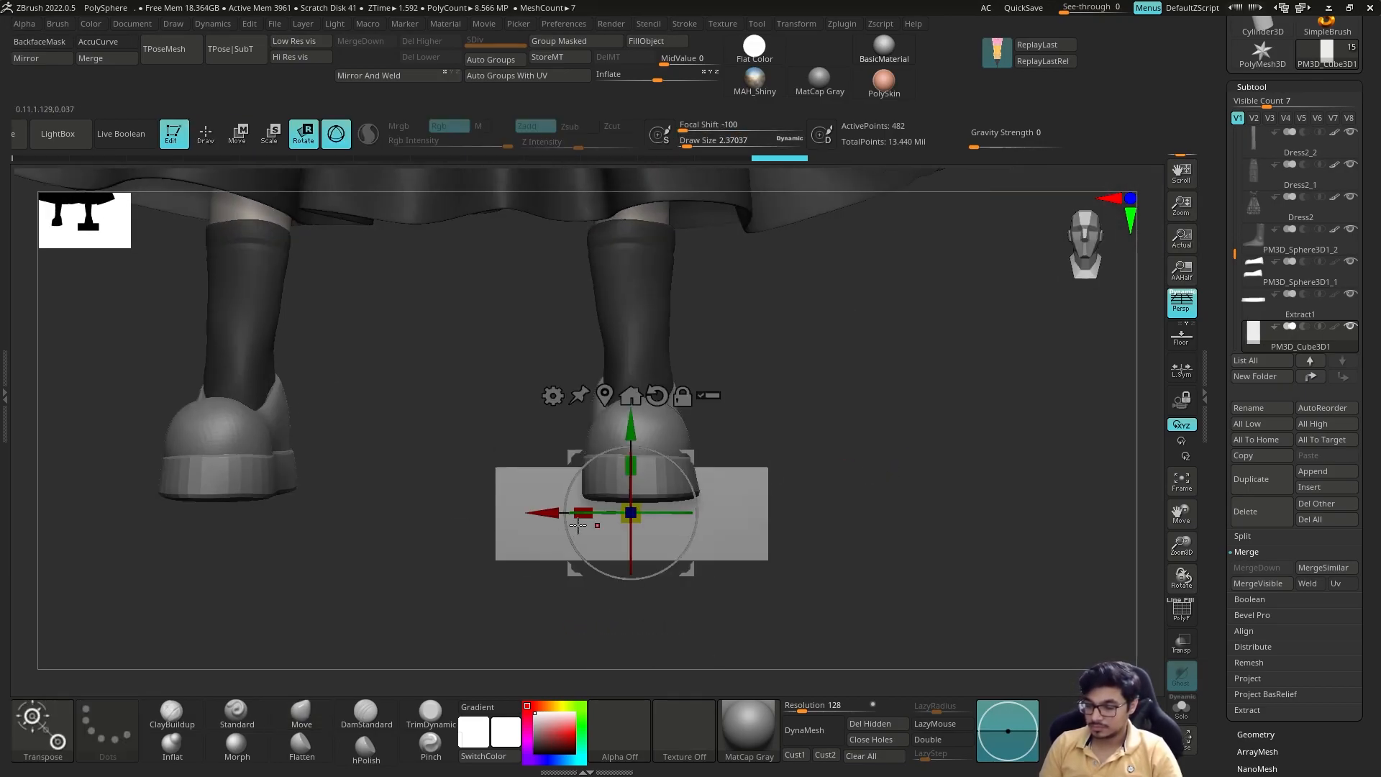
{"action": "left_click_drag", "start_coordinate": [580, 512], "coordinate": [602, 512]}
{"action": "left_click_drag", "start_coordinate": [813, 446], "coordinate": [892, 447], "text": "shift"}
Step: Fine-tune the cube's height and tilt against the sole and isolate it without perspective
{"action": "left_click_drag", "start_coordinate": [638, 418], "coordinate": [638, 424]}
{"action": "key", "text": "q"}
{"action": "left_click_drag", "start_coordinate": [755, 468], "coordinate": [727, 475]}
{"action": "key", "text": "w"}
{"action": "left_click_drag", "start_coordinate": [696, 507], "coordinate": [695, 499]}
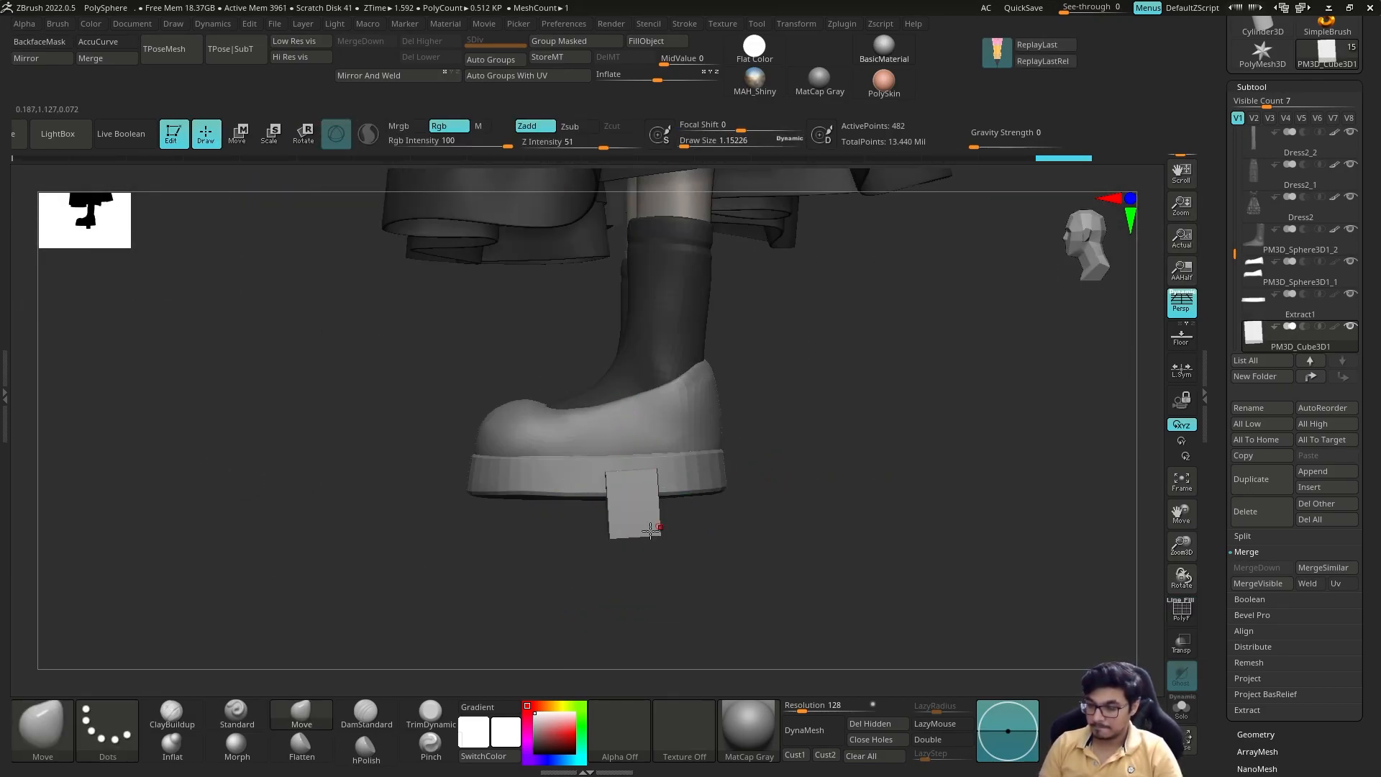
{"action": "left_click_drag", "start_coordinate": [637, 458], "coordinate": [645, 459]}
{"action": "left_click_drag", "start_coordinate": [749, 467], "coordinate": [678, 499]}
{"action": "key", "text": "alt+s"}
{"action": "key", "text": "p"}
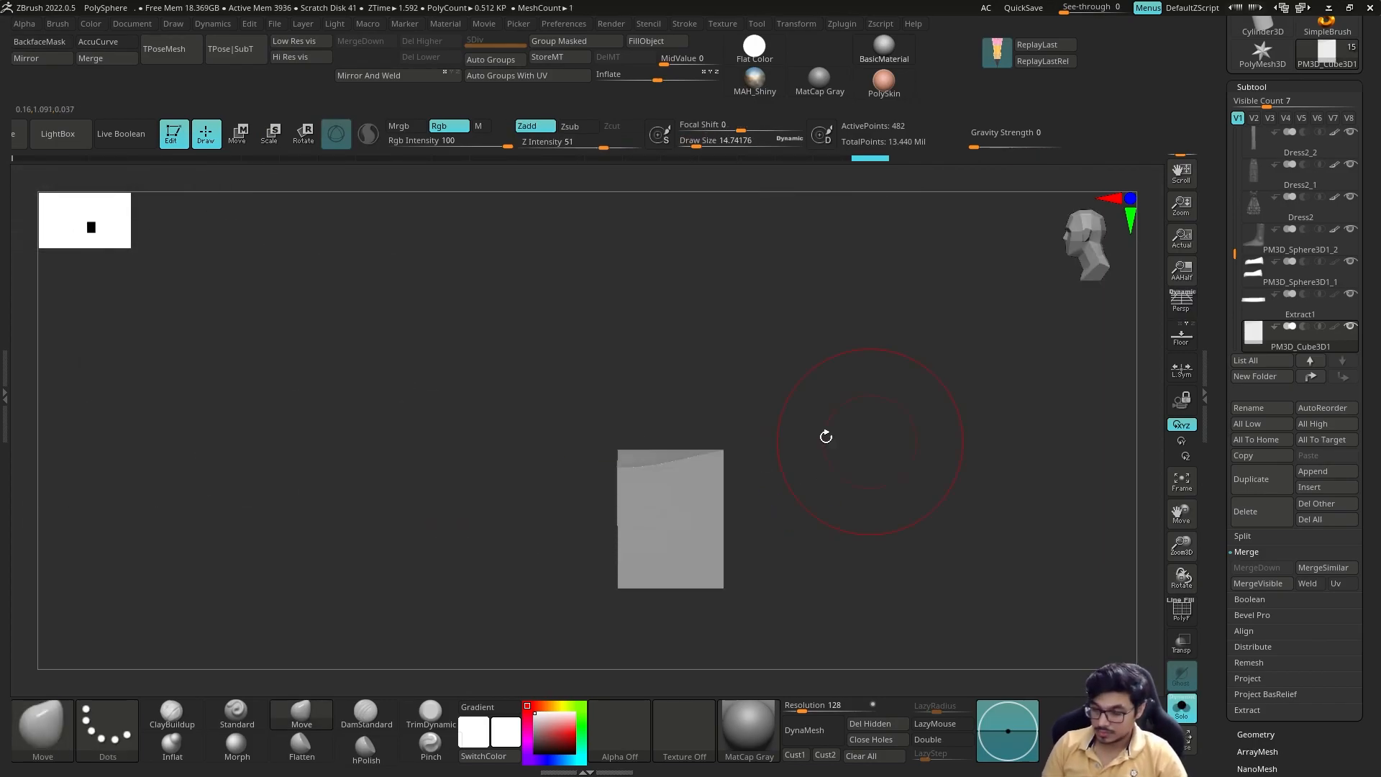
{"action": "left_click_drag", "start_coordinate": [709, 394], "coordinate": [799, 434]}
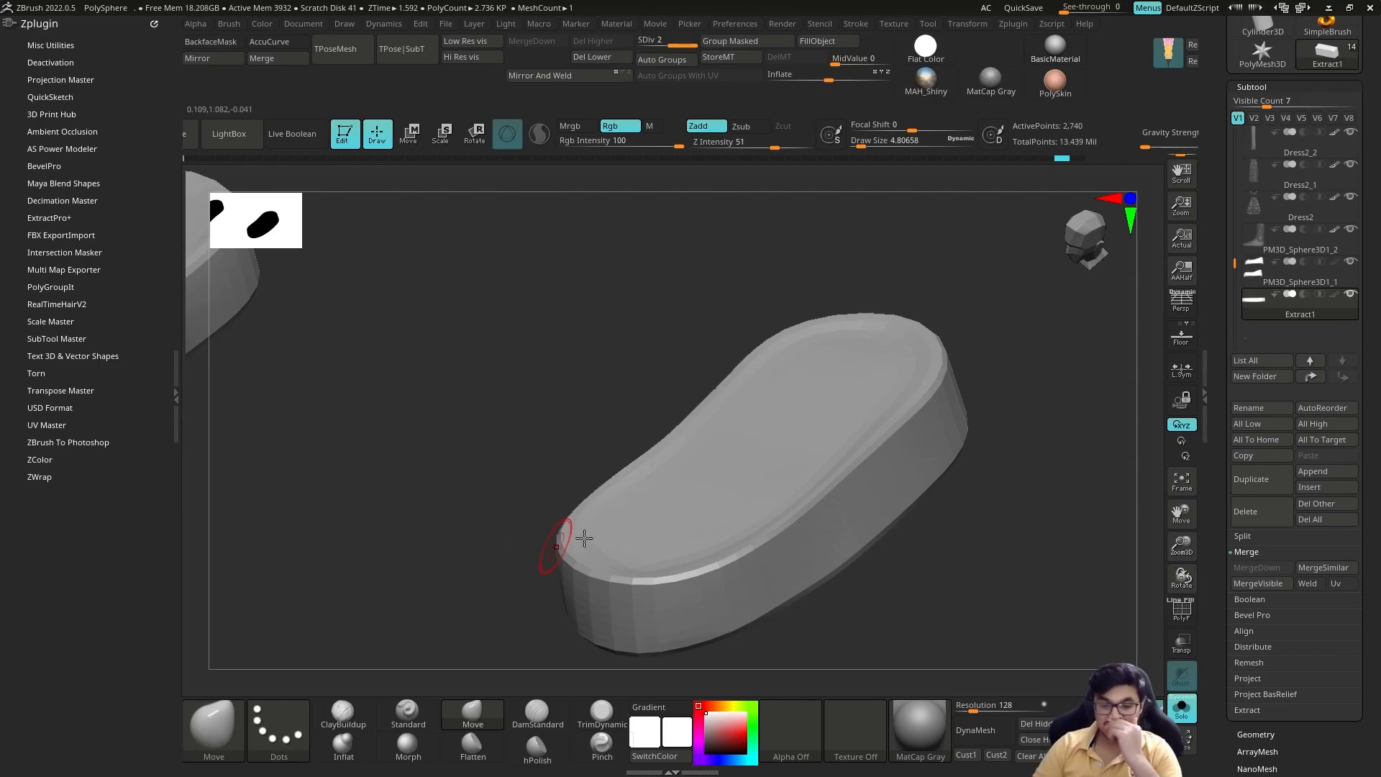
Step: Append another cube subtool, display its polyframe, and delete it from the subtool list
{"action": "left_click", "coordinate": [175, 384]}
{"action": "left_click", "coordinate": [1314, 472]}
{"action": "left_click", "coordinate": [796, 521]}
{"action": "left_click", "coordinate": [1294, 336]}
{"action": "key", "text": "f"}
{"action": "key", "text": "shift+f"}
{"action": "left_click_drag", "start_coordinate": [1153, 540], "coordinate": [1099, 498]}
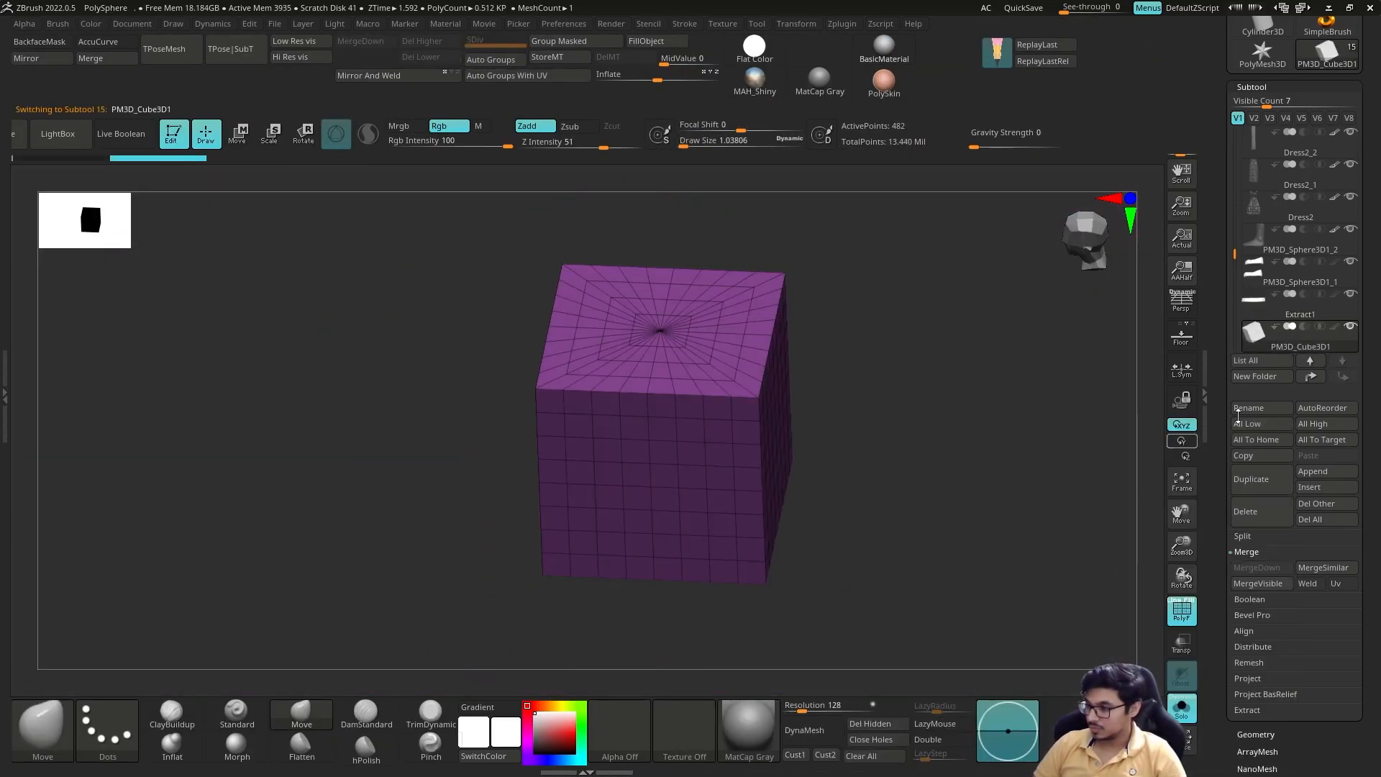
{"action": "left_click", "coordinate": [1250, 512]}
{"action": "left_click", "coordinate": [1125, 546]}
Step: Initialize a Cube3D primitive with HDivide 4 and VDivide 5 for simpler topology
{"action": "left_click", "coordinate": [1263, 32]}
{"action": "left_click", "coordinate": [795, 191]}
{"action": "left_click_drag", "start_coordinate": [1367, 611], "coordinate": [1367, 220]}
{"action": "left_click", "coordinate": [1267, 550]}
{"action": "left_click_drag", "start_coordinate": [1246, 330], "coordinate": [1237, 330]}
{"action": "left_click_drag", "start_coordinate": [1304, 330], "coordinate": [1301, 330]}
{"action": "left_click_drag", "start_coordinate": [1022, 446], "coordinate": [928, 475]}
{"action": "left_click_drag", "start_coordinate": [1367, 273], "coordinate": [1366, 306]}
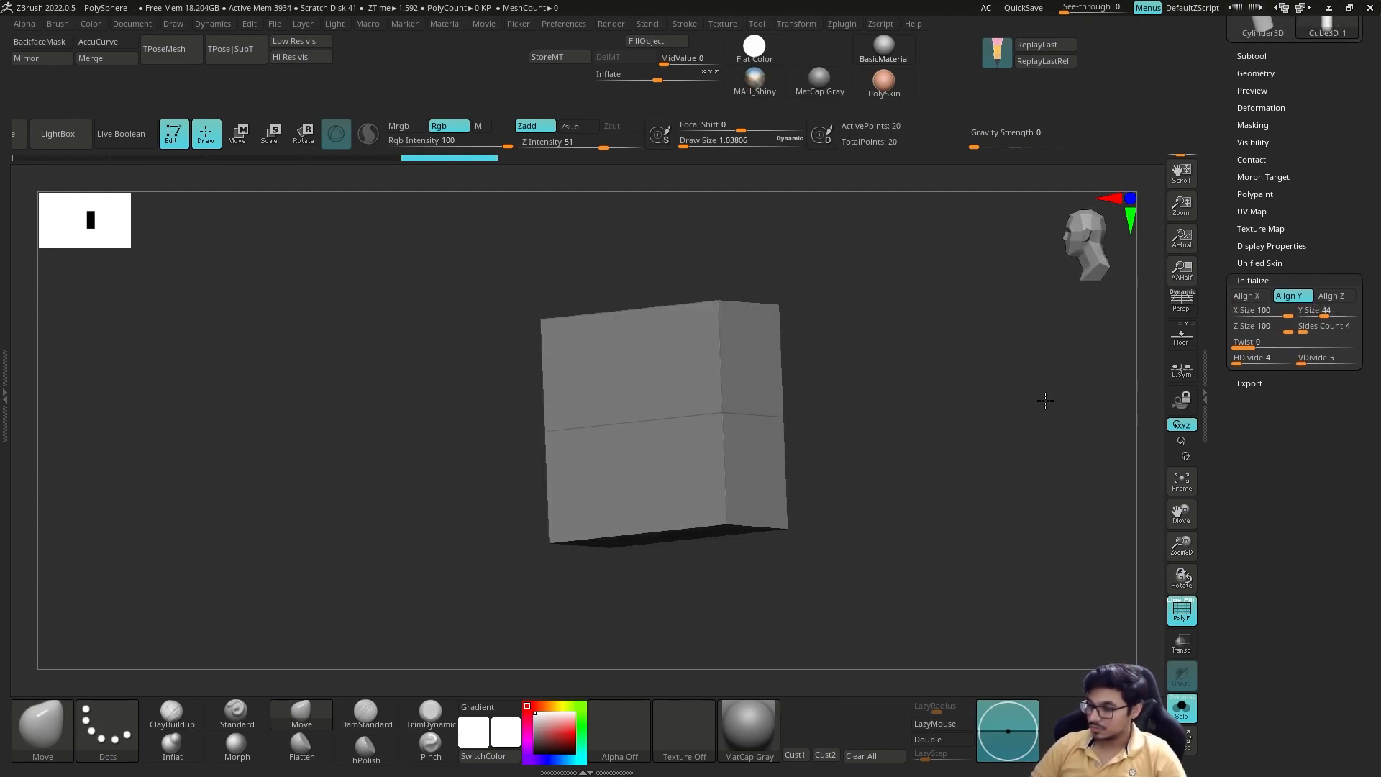
{"action": "left_click_drag", "start_coordinate": [1047, 401], "coordinate": [971, 402], "text": "shift"}
{"action": "left_click_drag", "start_coordinate": [1367, 288], "coordinate": [1367, 574]}
Step: Convert the simplified cube to a polymesh and append it to the character as a subtool
{"action": "left_click", "coordinate": [1325, 110]}
{"action": "left_click", "coordinate": [1328, 277]}
{"action": "key", "text": "f"}
{"action": "left_click", "coordinate": [1251, 375]}
{"action": "left_click", "coordinate": [1313, 502]}
{"action": "left_click", "coordinate": [861, 581]}
{"action": "left_click", "coordinate": [1261, 382]}
Step: Move the appended cube down toward the character's feet with the gizmo
{"action": "left_click", "coordinate": [1182, 709]}
{"action": "key", "text": "shift+f"}
{"action": "key", "text": "w"}
{"action": "left_click_drag", "start_coordinate": [525, 193], "coordinate": [527, 474]}
{"action": "key", "text": "q"}
{"action": "left_click_drag", "start_coordinate": [706, 490], "coordinate": [547, 495], "text": "shift"}
{"action": "left_click_drag", "start_coordinate": [696, 331], "coordinate": [696, 399]}
{"action": "mouse_move", "coordinate": [593, 426]}
{"action": "left_mouse_down"}
{"action": "mouse_move", "coordinate": [748, 428]}
{"action": "mouse_move", "coordinate": [597, 432]}
{"action": "left_mouse_up"}
Step: Delete the centre point and radiating edges of the isolated cube's upper cap with the ZModeler brush
{"action": "left_click", "coordinate": [1182, 708]}
{"action": "mouse_move", "coordinate": [957, 432]}
{"action": "left_mouse_down"}
{"action": "mouse_move", "coordinate": [1008, 403]}
{"action": "mouse_move", "coordinate": [899, 389]}
{"action": "mouse_move", "coordinate": [986, 431]}
{"action": "mouse_move", "coordinate": [906, 417]}
{"action": "mouse_move", "coordinate": [892, 385]}
{"action": "mouse_move", "coordinate": [935, 460]}
{"action": "left_mouse_up"}
{"action": "key", "text": "s"}
{"action": "key", "text": "b"}
{"action": "key", "text": "z"}
{"action": "key", "text": "m"}
{"action": "key", "text": "space"}
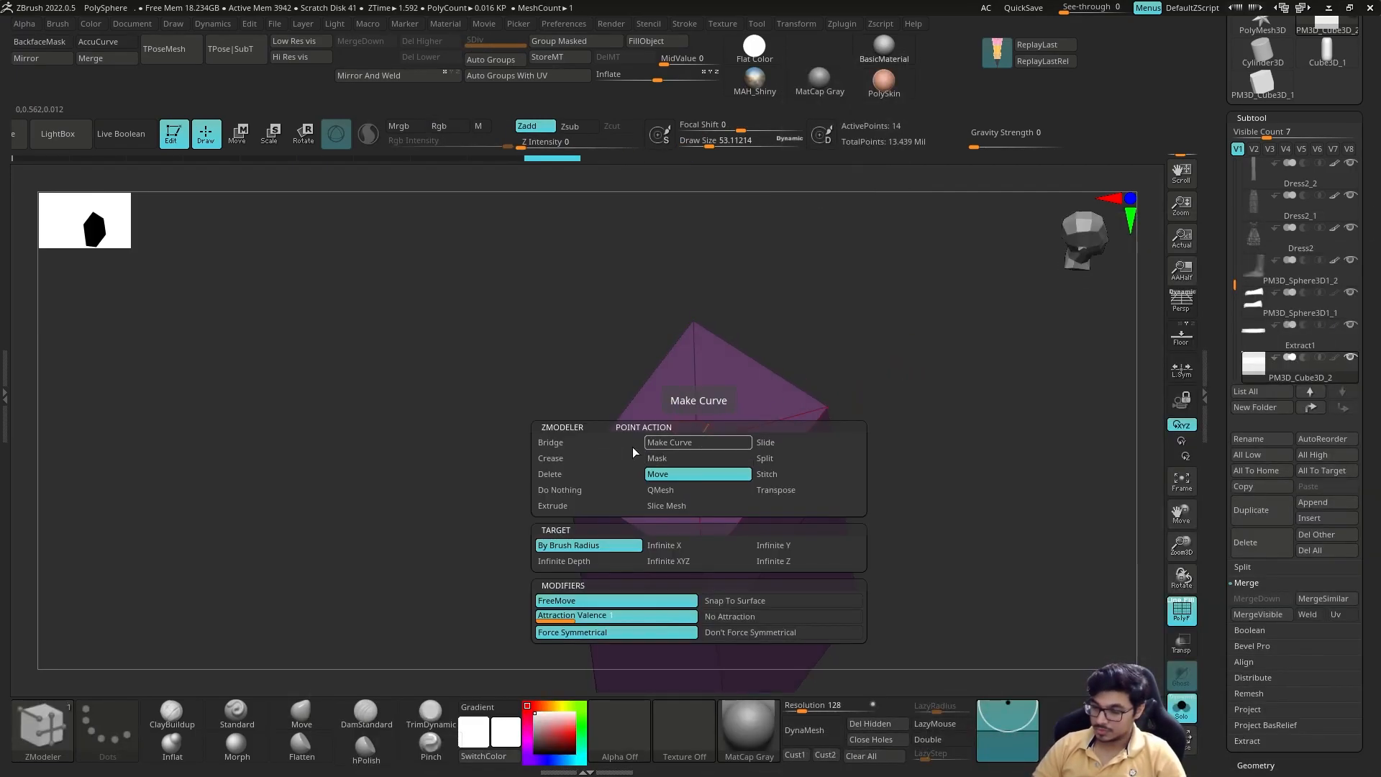
{"action": "left_click", "coordinate": [692, 461]}
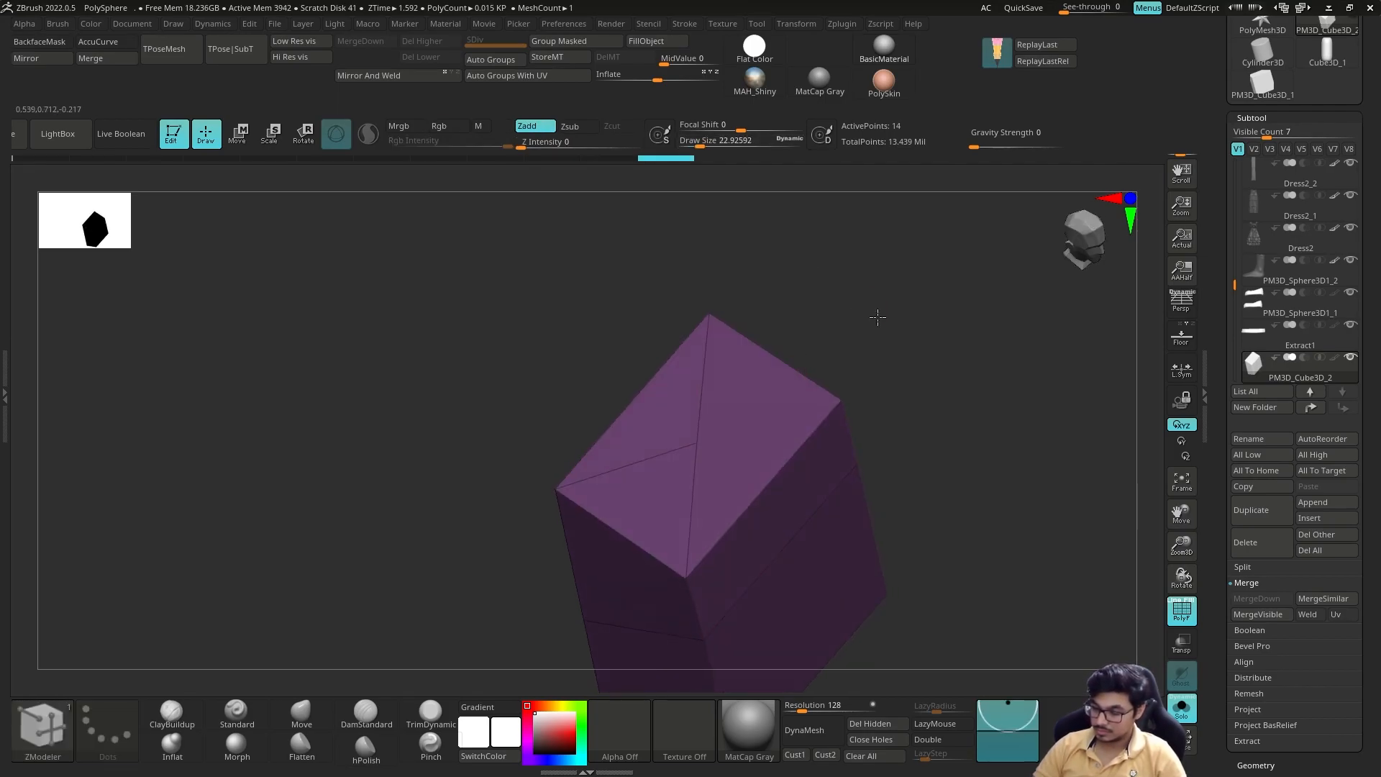
{"action": "left_click_drag", "start_coordinate": [876, 313], "coordinate": [736, 477]}
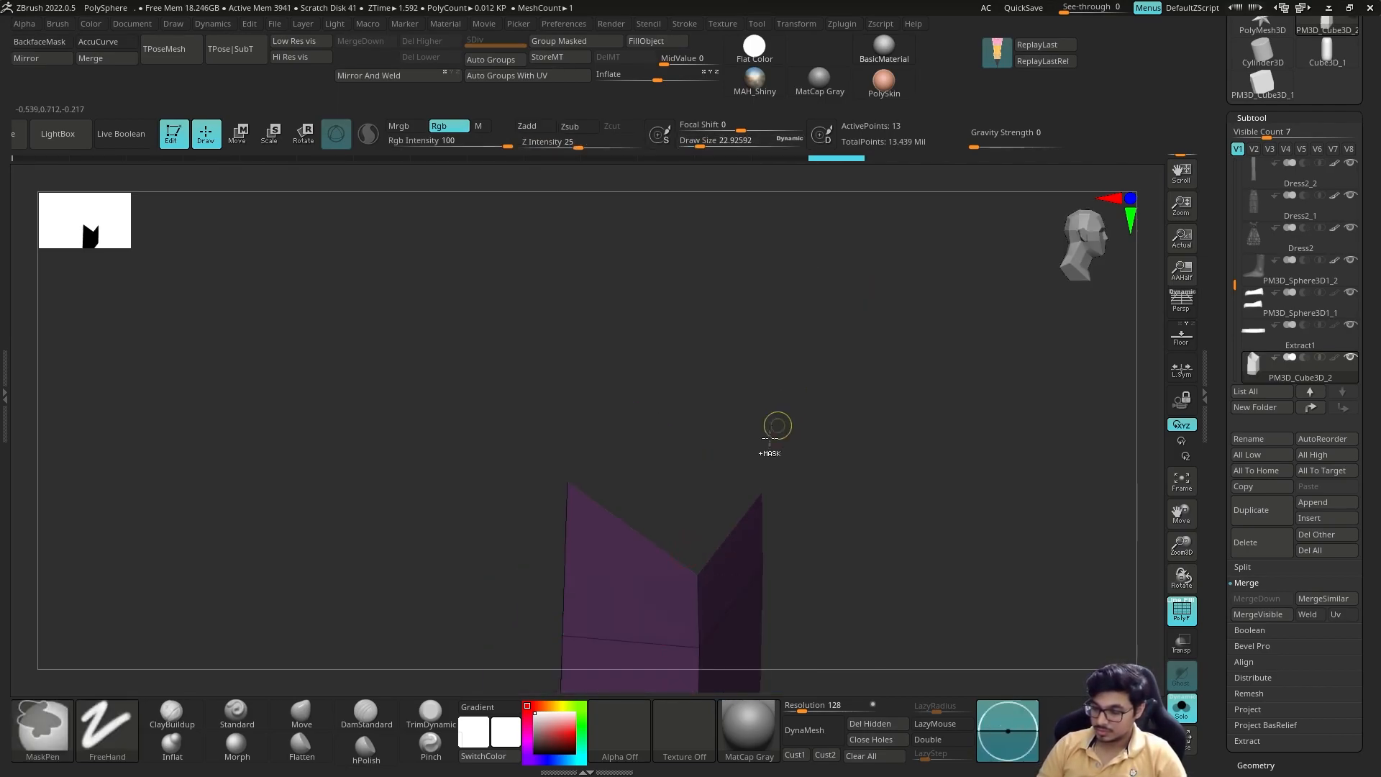
{"action": "mouse_move", "coordinate": [869, 352]}
{"action": "left_mouse_down", "text": "shift"}
{"action": "mouse_move", "coordinate": [894, 425]}
{"action": "mouse_move", "coordinate": [813, 432]}
{"action": "left_mouse_up", "text": "shift"}
{"action": "key", "text": "shift+f"}
Step: Scale and move the simplified cube to the shoe's sole in front of the heel
{"action": "key", "text": "w"}
{"action": "left_click_drag", "start_coordinate": [592, 481], "coordinate": [594, 532]}
{"action": "left_click_drag", "start_coordinate": [817, 472], "coordinate": [892, 432], "text": "shift"}
{"action": "key", "text": "q"}
{"action": "left_click_drag", "start_coordinate": [888, 363], "coordinate": [968, 425], "text": "shift"}
{"action": "key", "text": "r"}
{"action": "left_click_drag", "start_coordinate": [955, 538], "coordinate": [914, 543]}
{"action": "left_click_drag", "start_coordinate": [1064, 514], "coordinate": [979, 496], "text": "shift"}
{"action": "left_click_drag", "start_coordinate": [785, 453], "coordinate": [767, 447]}
{"action": "left_click_drag", "start_coordinate": [723, 466], "coordinate": [871, 465]}
Step: Refine the cube's placement and proportions with the gizmo so it passes through the sole's arch
{"action": "left_click_drag", "start_coordinate": [892, 561], "coordinate": [972, 561], "text": "shift"}
{"action": "left_click_drag", "start_coordinate": [902, 523], "coordinate": [936, 569]}
{"action": "left_click_drag", "start_coordinate": [836, 403], "coordinate": [844, 424]}
{"action": "left_click_drag", "start_coordinate": [877, 363], "coordinate": [878, 359]}
{"action": "left_click_drag", "start_coordinate": [899, 554], "coordinate": [1044, 554], "text": "shift"}
{"action": "key", "text": "shift+s"}
{"action": "key", "text": "shift+s"}
{"action": "key", "text": "r"}
{"action": "left_click_drag", "start_coordinate": [781, 475], "coordinate": [658, 475]}
{"action": "left_click_drag", "start_coordinate": [1021, 504], "coordinate": [899, 503], "text": "shift"}
{"action": "key", "text": "q"}
Step: Set the cube subtool to subtract and enable Live Boolean to preview the notch in the sole
{"action": "left_click", "coordinate": [1303, 357]}
{"action": "left_click", "coordinate": [1295, 335]}
{"action": "left_click", "coordinate": [119, 135]}
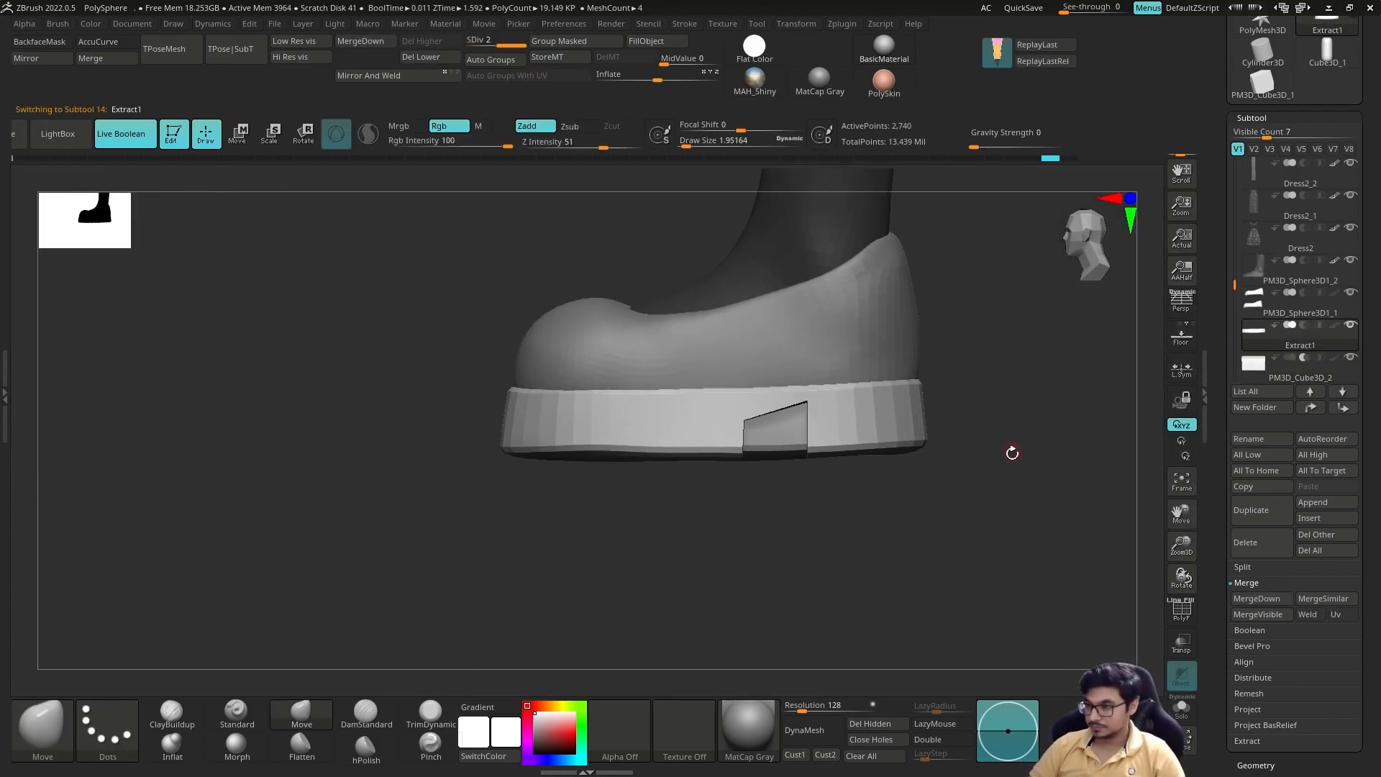
Step: Lower the cutter cube slightly within the sole and isolate it
{"action": "left_click", "coordinate": [1295, 368]}
{"action": "key", "text": "w"}
{"action": "left_click_drag", "start_coordinate": [774, 382], "coordinate": [774, 397]}
{"action": "key", "text": "q"}
{"action": "left_click_drag", "start_coordinate": [971, 497], "coordinate": [942, 416], "text": "alt"}
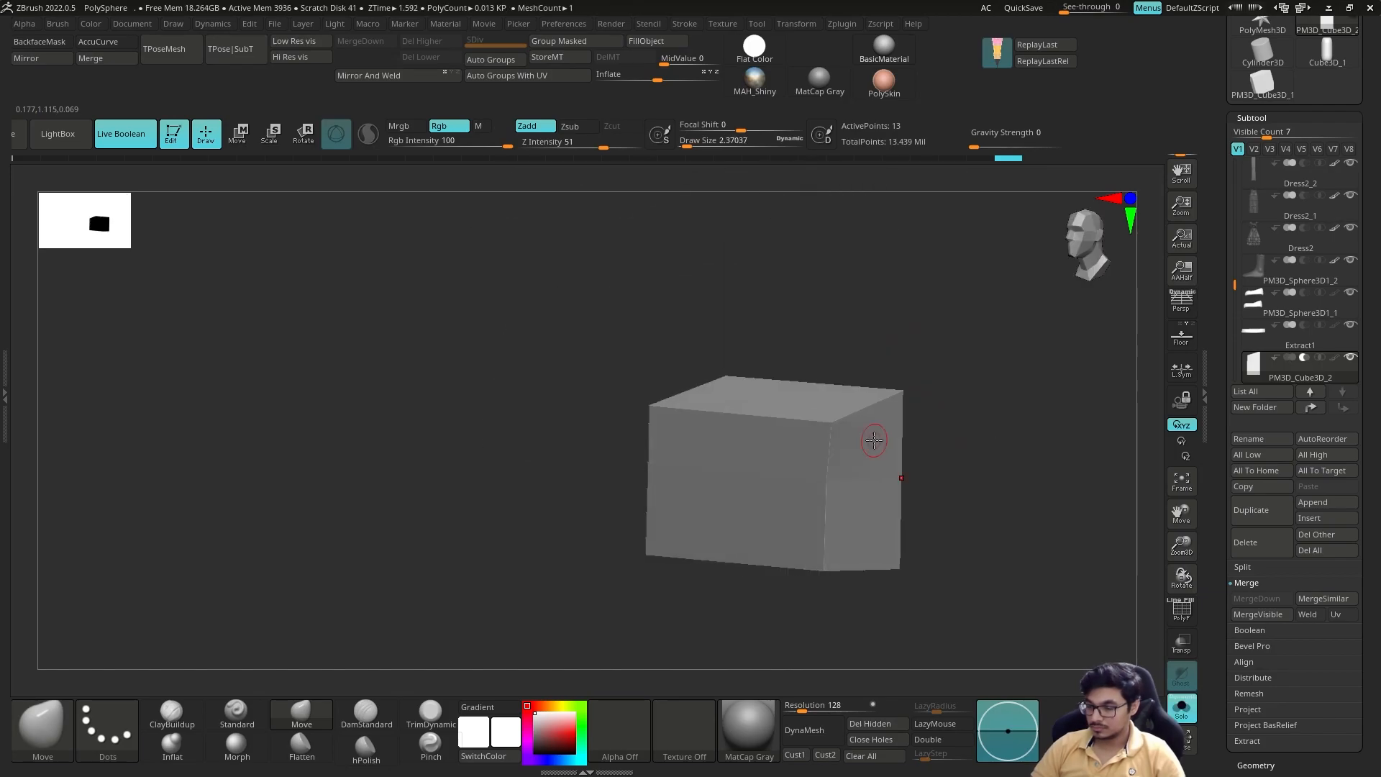
Step: Prepare the ZModeler edge actions and edit the cutter cube's edges to soften the notch shape
{"action": "key", "text": "b"}
{"action": "key", "text": "z"}
{"action": "key", "text": "m"}
{"action": "key", "text": "space"}
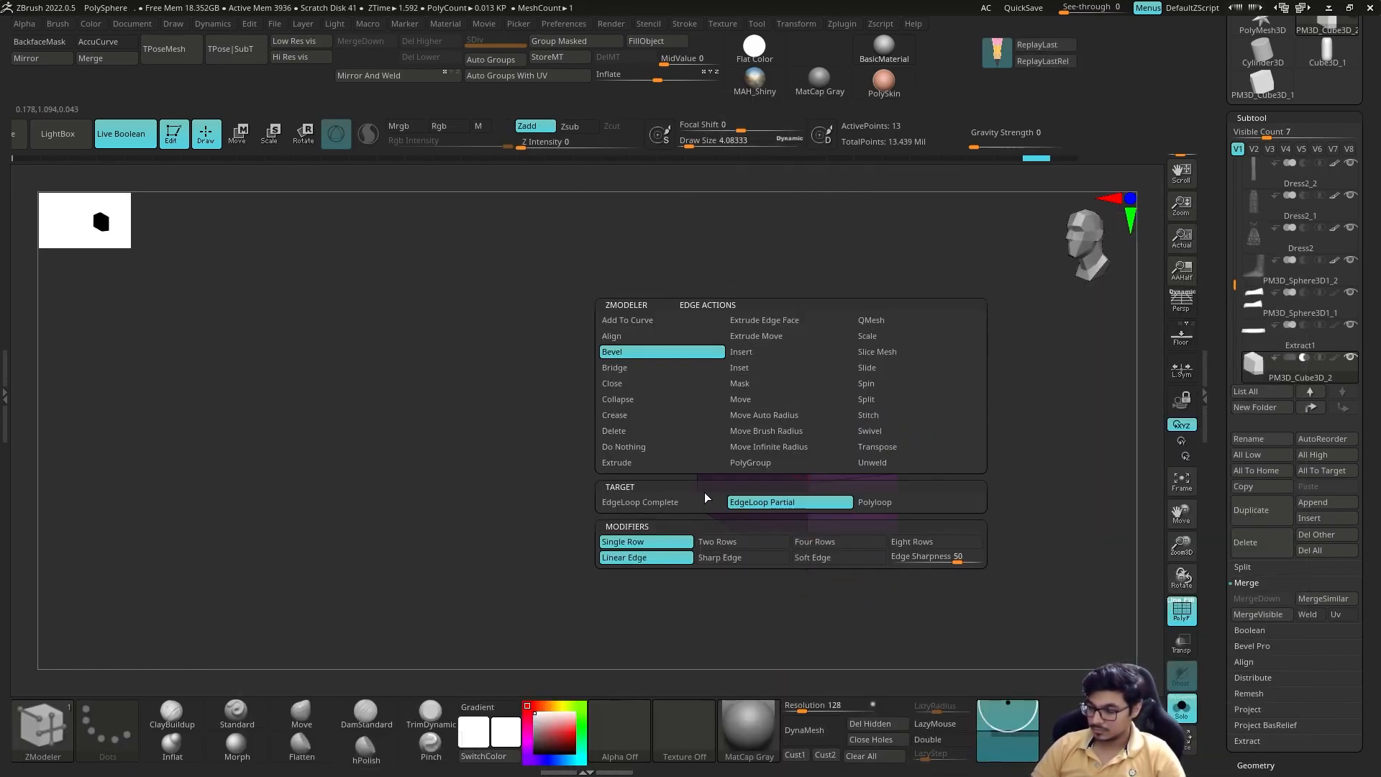
{"action": "key", "text": "space"}
{"action": "left_click_drag", "start_coordinate": [907, 417], "coordinate": [820, 403]}
{"action": "key", "text": "s"}
{"action": "left_click_drag", "start_coordinate": [821, 403], "coordinate": [811, 403]}
{"action": "key", "text": "space"}
{"action": "left_click", "coordinate": [797, 430]}
Step: Test subdividing the cutter cube, adjust its edge with ZModeler, and undo the test subdivisions
{"action": "key", "text": "ctrl+d"}
{"action": "mouse_move", "coordinate": [1021, 417]}
{"action": "left_mouse_down"}
{"action": "mouse_move", "coordinate": [928, 370]}
{"action": "mouse_move", "coordinate": [964, 381]}
{"action": "left_mouse_up"}
{"action": "key", "text": "ctrl+z"}
{"action": "left_click", "coordinate": [883, 395]}
{"action": "right_click_drag", "start_coordinate": [884, 395], "coordinate": [924, 395], "text": "ctrl"}
{"action": "key", "text": "ctrl+d"}
{"action": "key", "text": "ctrl+z"}
{"action": "key", "text": "shift+f"}
{"action": "left_click_drag", "start_coordinate": [996, 395], "coordinate": [1004, 353]}
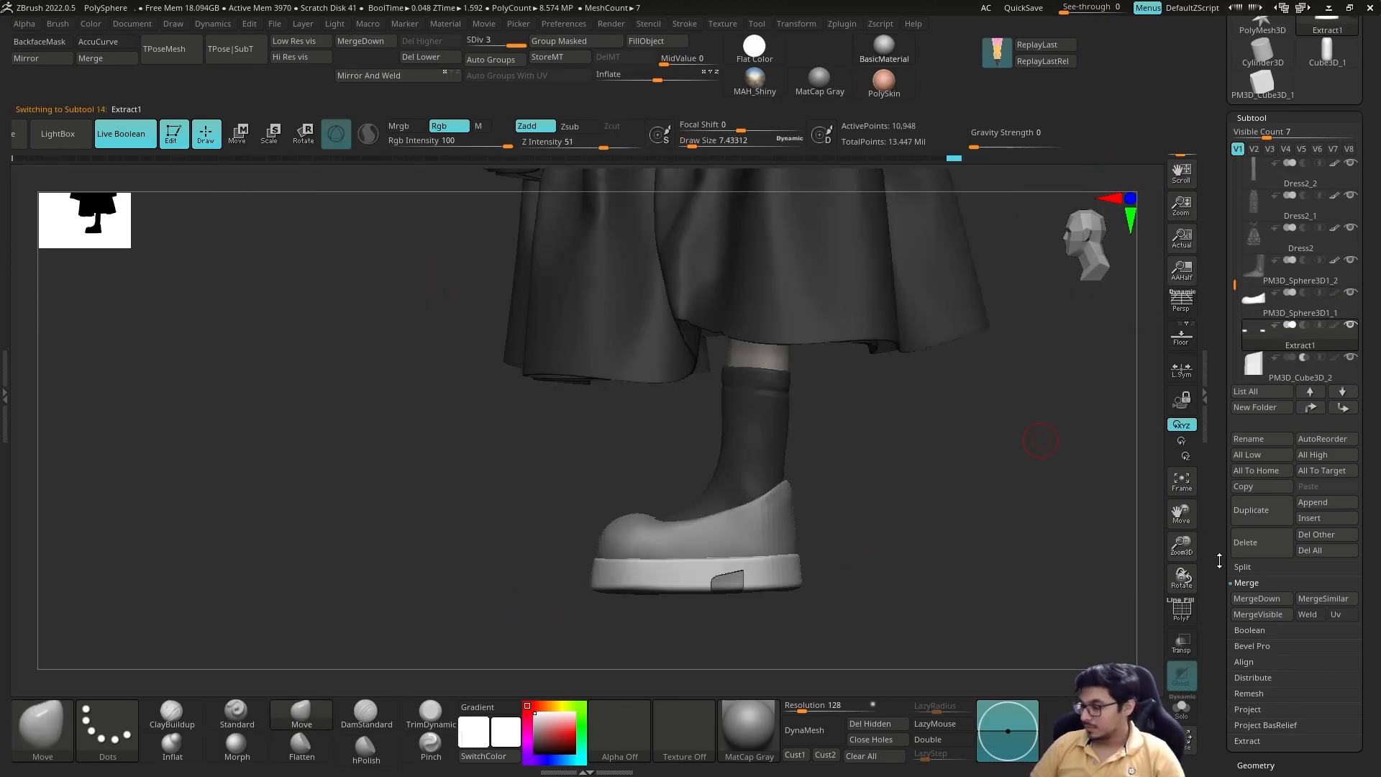
Step: Make a Boolean mesh of the sole with the cutter cube subtracted from it
{"action": "left_click", "coordinate": [1266, 631]}
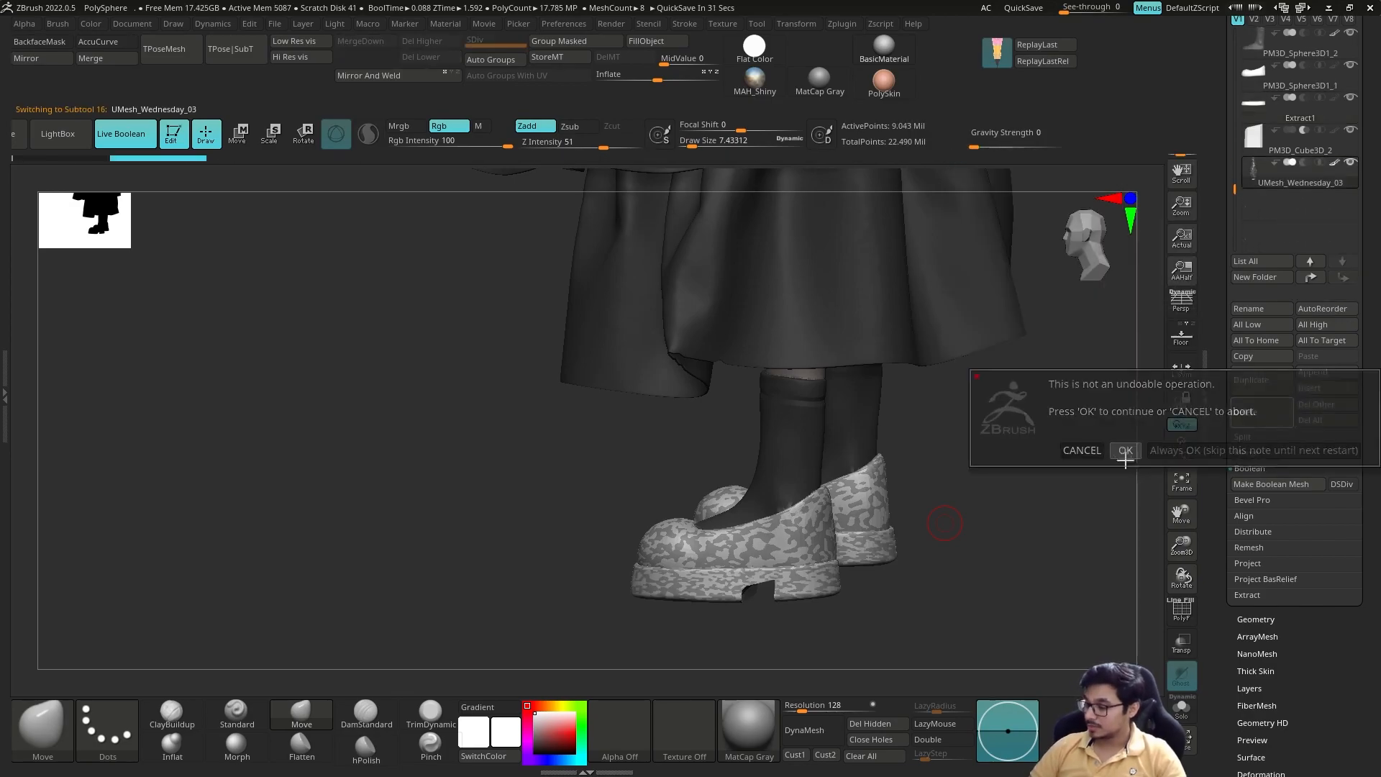
{"action": "left_click", "coordinate": [1125, 451]}
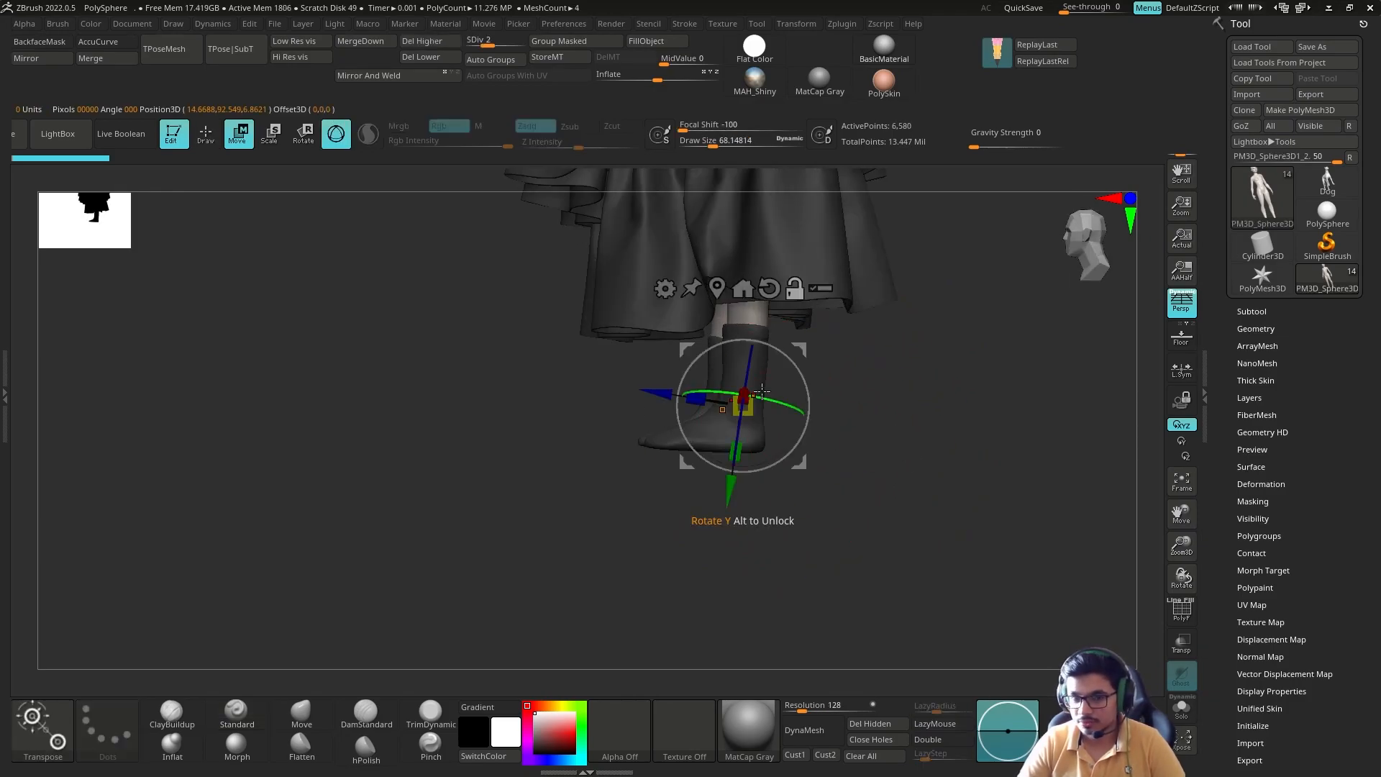
Step: Reset the gizmo's orientation and reposition the socks on the legs beneath the dress
{"action": "left_click", "coordinate": [769, 288]}
{"action": "left_click_drag", "start_coordinate": [820, 381], "coordinate": [868, 380]}
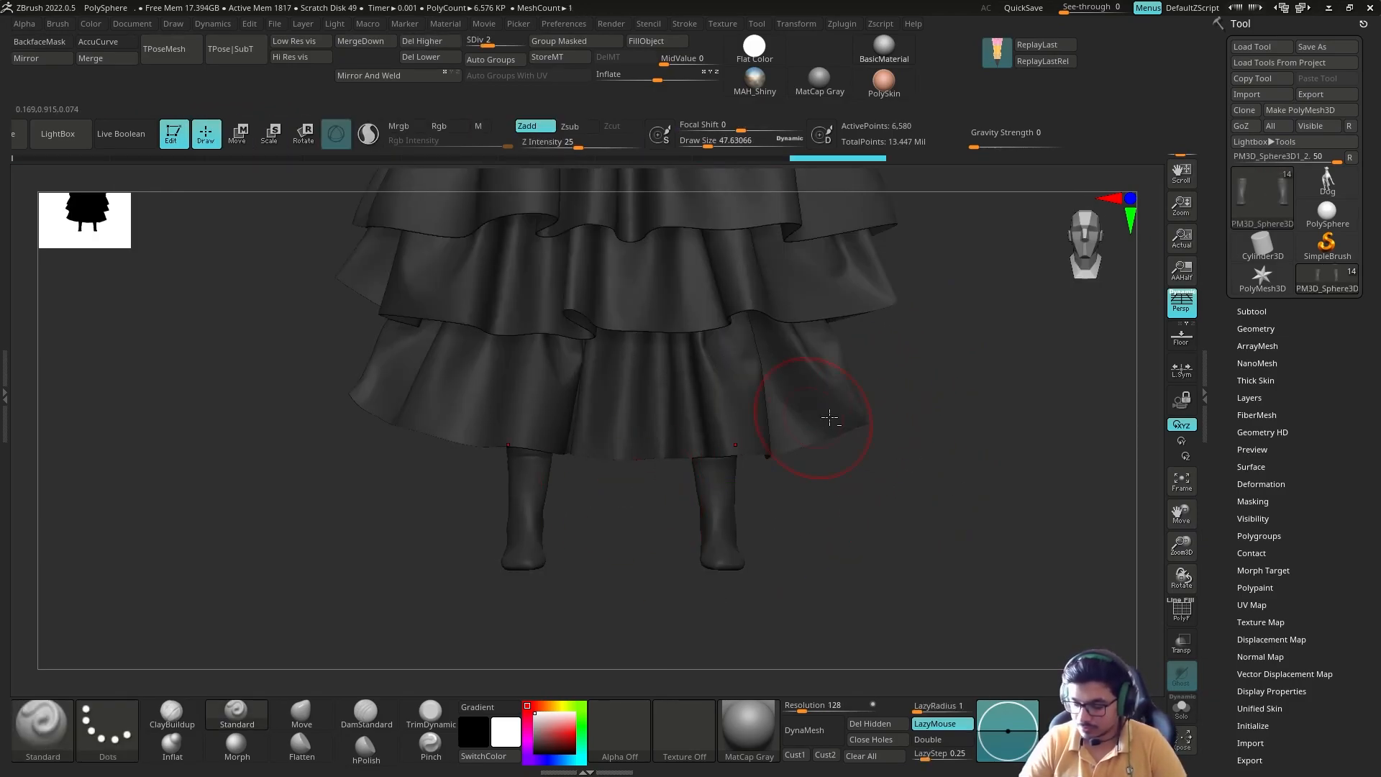
{"action": "right_click_drag", "start_coordinate": [829, 417], "coordinate": [776, 407]}
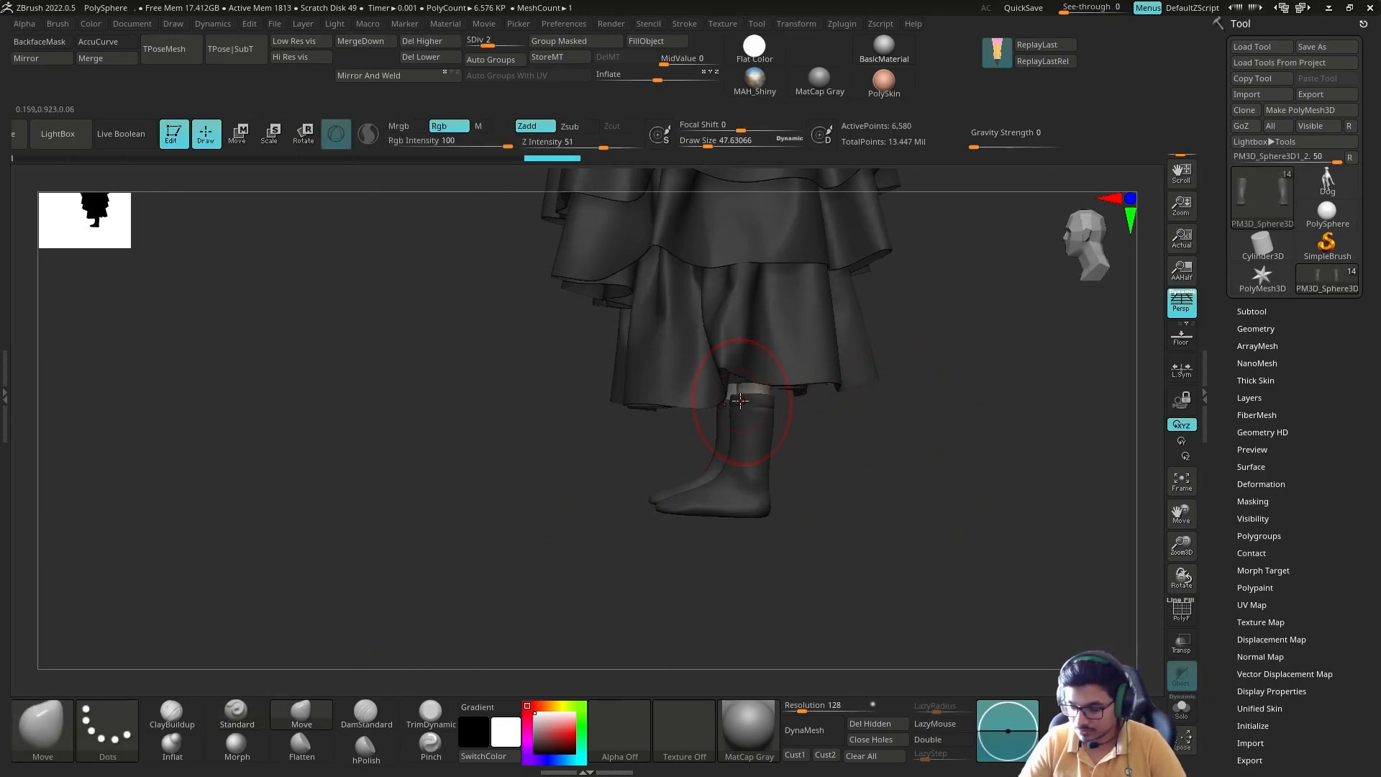
{"action": "right_click_drag", "start_coordinate": [958, 422], "coordinate": [821, 484]}
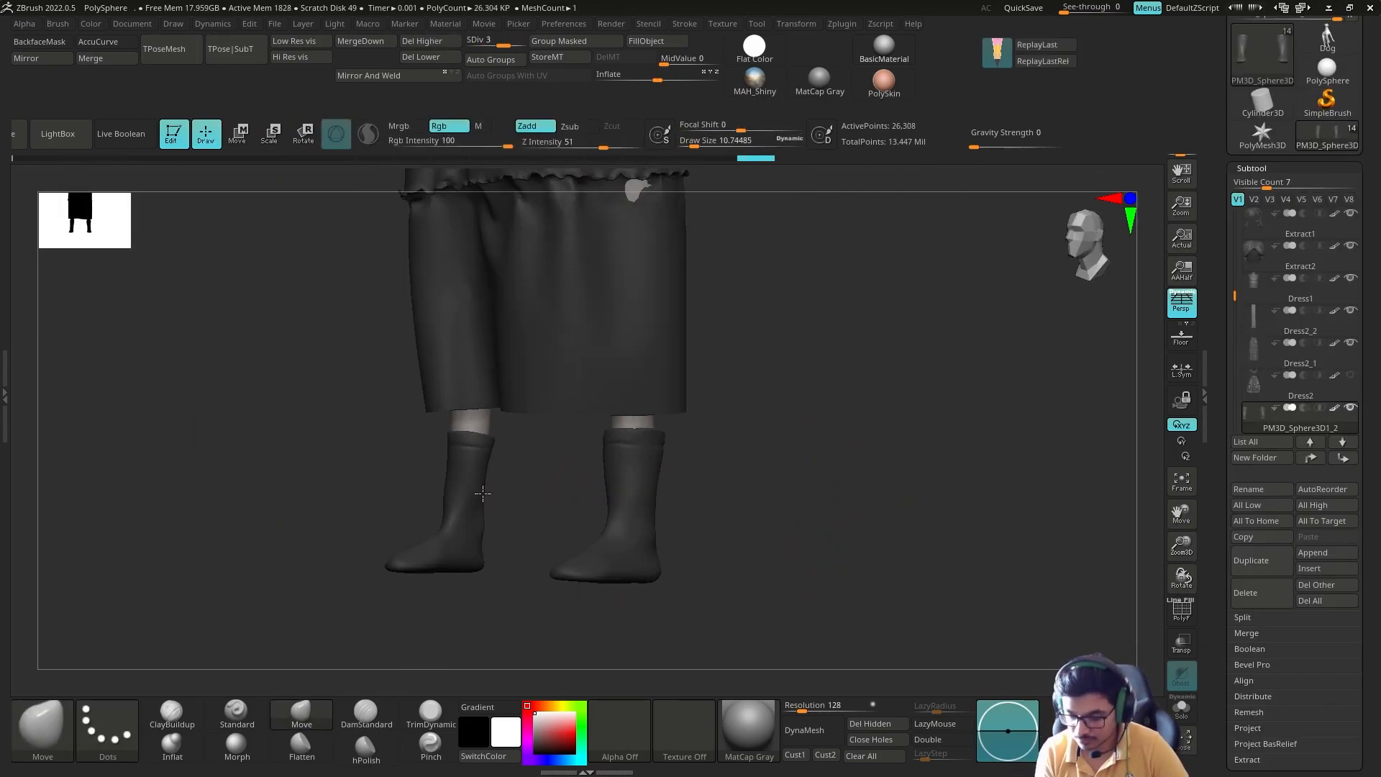
{"action": "right_click_drag", "start_coordinate": [483, 494], "coordinate": [460, 493]}
{"action": "right_click_drag", "start_coordinate": [561, 468], "coordinate": [619, 468]}
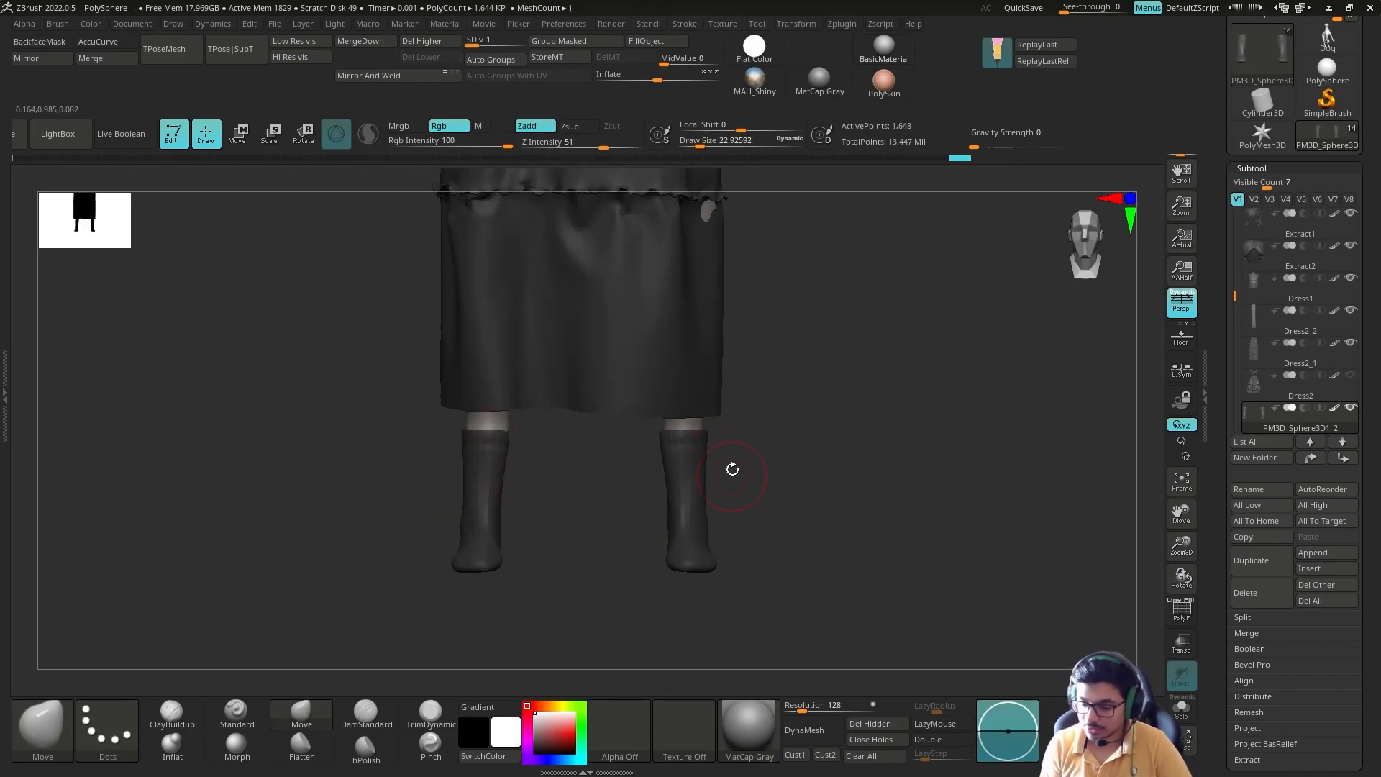
{"action": "right_click_drag", "start_coordinate": [692, 464], "coordinate": [827, 521]}
Step: Turn on the visibility of the outer dress layer, the shoes and the notched soles
{"action": "left_click", "coordinate": [1350, 343]}
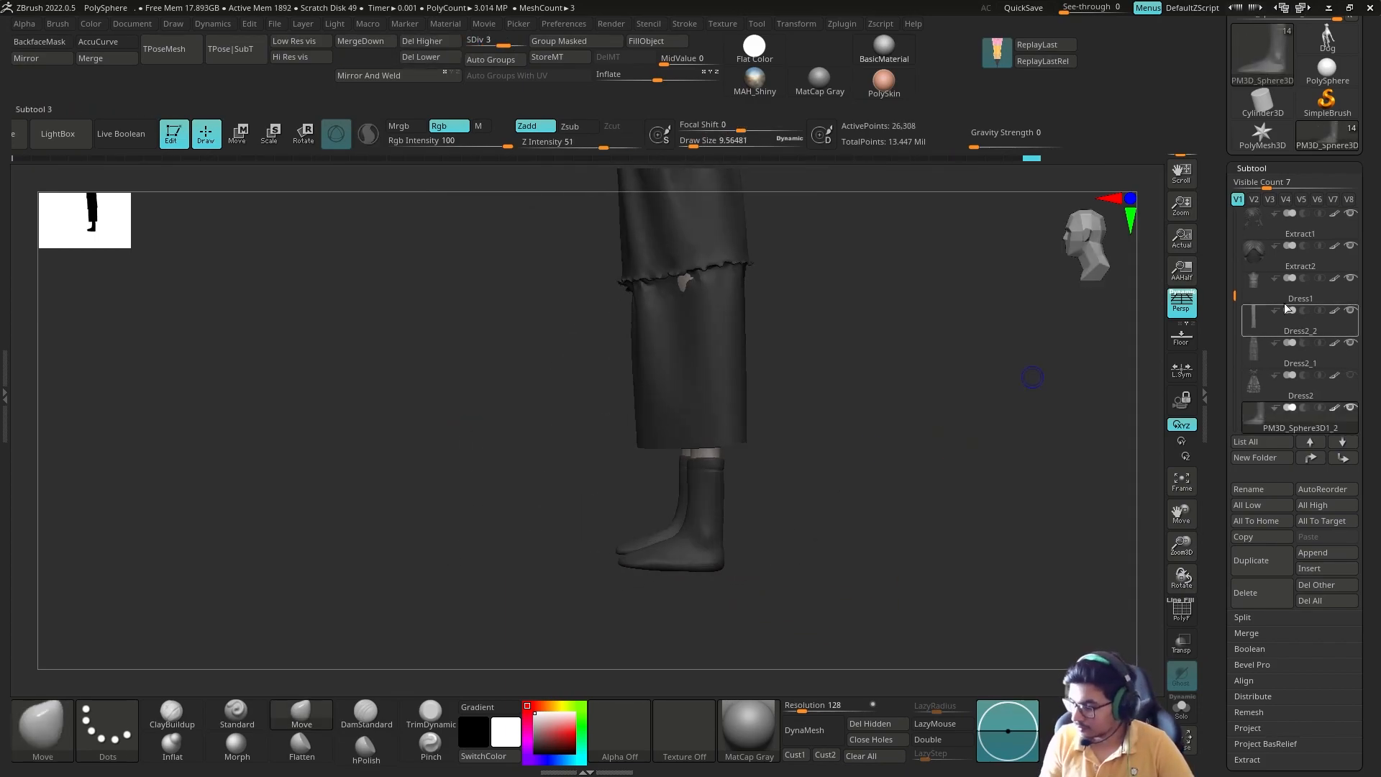
{"action": "left_click", "coordinate": [1350, 375]}
{"action": "scroll", "coordinate": [1352, 345], "scroll_direction": "down", "scroll_amount": 6}
{"action": "left_click", "coordinate": [1351, 279]}
{"action": "left_click", "coordinate": [1350, 246]}
{"action": "left_click", "coordinate": [1348, 262]}
Step: Subdivide the notched sole mesh and leave it selected with the rotate gizmo enabled
{"action": "right_click_drag", "start_coordinate": [871, 439], "coordinate": [827, 454]}
{"action": "key", "text": "r"}
{"action": "left_click", "coordinate": [648, 562], "text": "alt"}
{"action": "left_click", "coordinate": [1255, 265]}
{"action": "key", "text": "ctrl+d"}
{"action": "left_click", "coordinate": [1251, 295]}
{"action": "right_click_drag", "start_coordinate": [1025, 383], "coordinate": [1102, 392]}
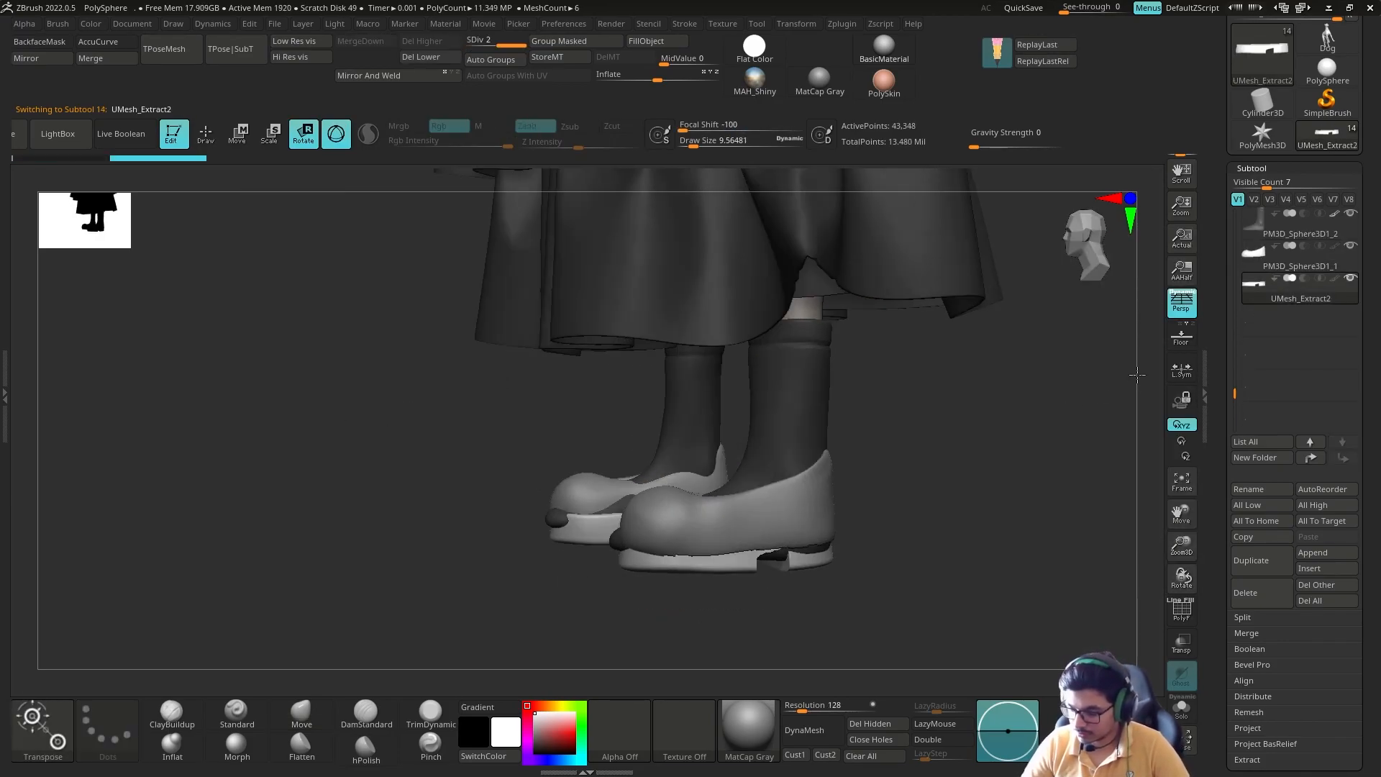
Step: Merge the notched soles with the shoes into a single subtool
{"action": "left_click", "coordinate": [1265, 636]}
{"action": "left_click", "coordinate": [1260, 649]}
{"action": "key", "text": "Escape"}
{"action": "mouse_move", "coordinate": [950, 504]}
{"action": "right_mouse_down"}
{"action": "mouse_move", "coordinate": [876, 524]}
{"action": "mouse_move", "coordinate": [916, 537]}
{"action": "mouse_move", "coordinate": [1047, 438]}
{"action": "mouse_move", "coordinate": [1071, 489]}
{"action": "right_mouse_up"}
{"action": "key", "text": "q"}
{"action": "key", "text": "shift+d"}
{"action": "left_click", "coordinate": [1265, 651]}
Step: Try moving and scaling the merged shoes to fit the legs, and undo both changes
{"action": "key", "text": "w"}
{"action": "mouse_move", "coordinate": [957, 504]}
{"action": "right_mouse_down"}
{"action": "mouse_move", "coordinate": [802, 464]}
{"action": "mouse_move", "coordinate": [882, 503]}
{"action": "mouse_move", "coordinate": [904, 423]}
{"action": "mouse_move", "coordinate": [954, 505]}
{"action": "right_mouse_up"}
{"action": "key", "text": "q"}
{"action": "right_click_drag", "start_coordinate": [954, 505], "coordinate": [936, 474]}
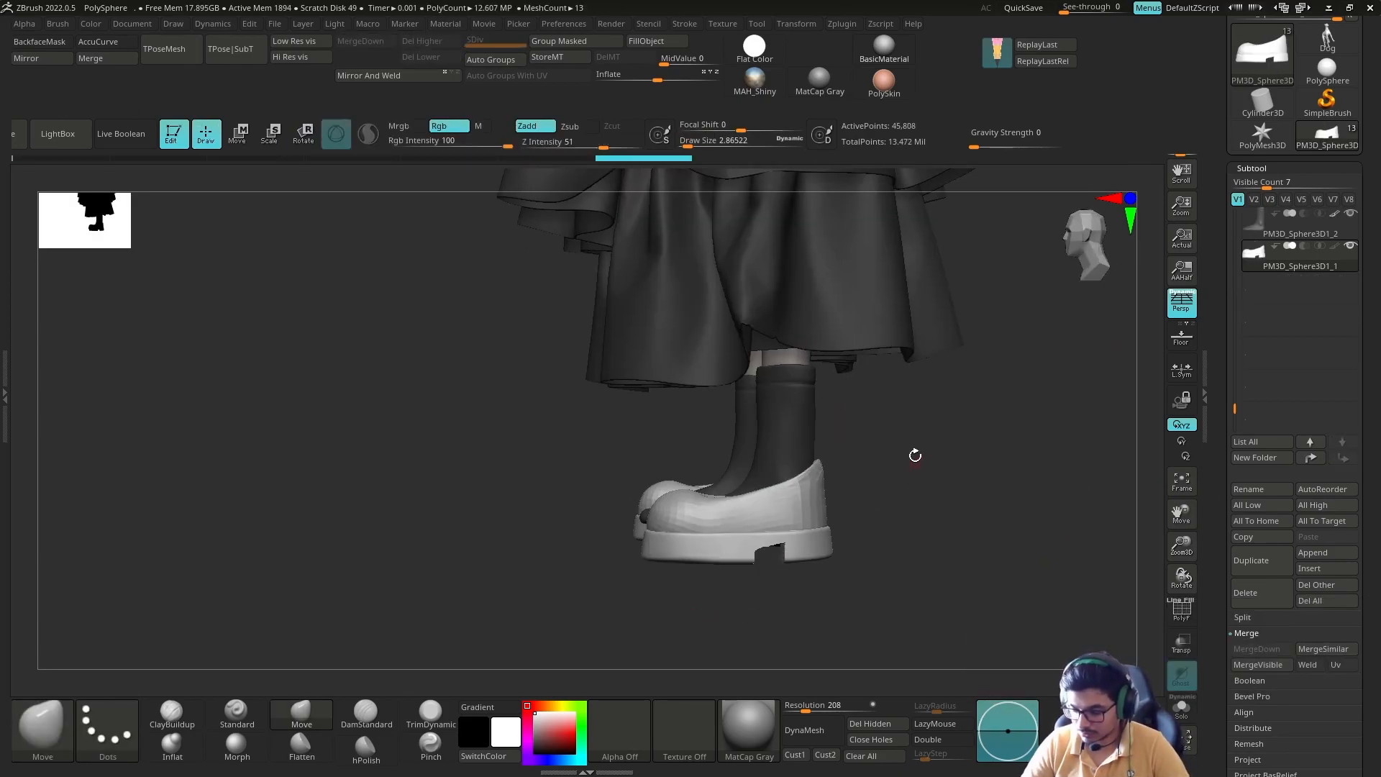
{"action": "key", "text": "w"}
{"action": "left_click_drag", "start_coordinate": [790, 528], "coordinate": [808, 524]}
{"action": "key", "text": "q"}
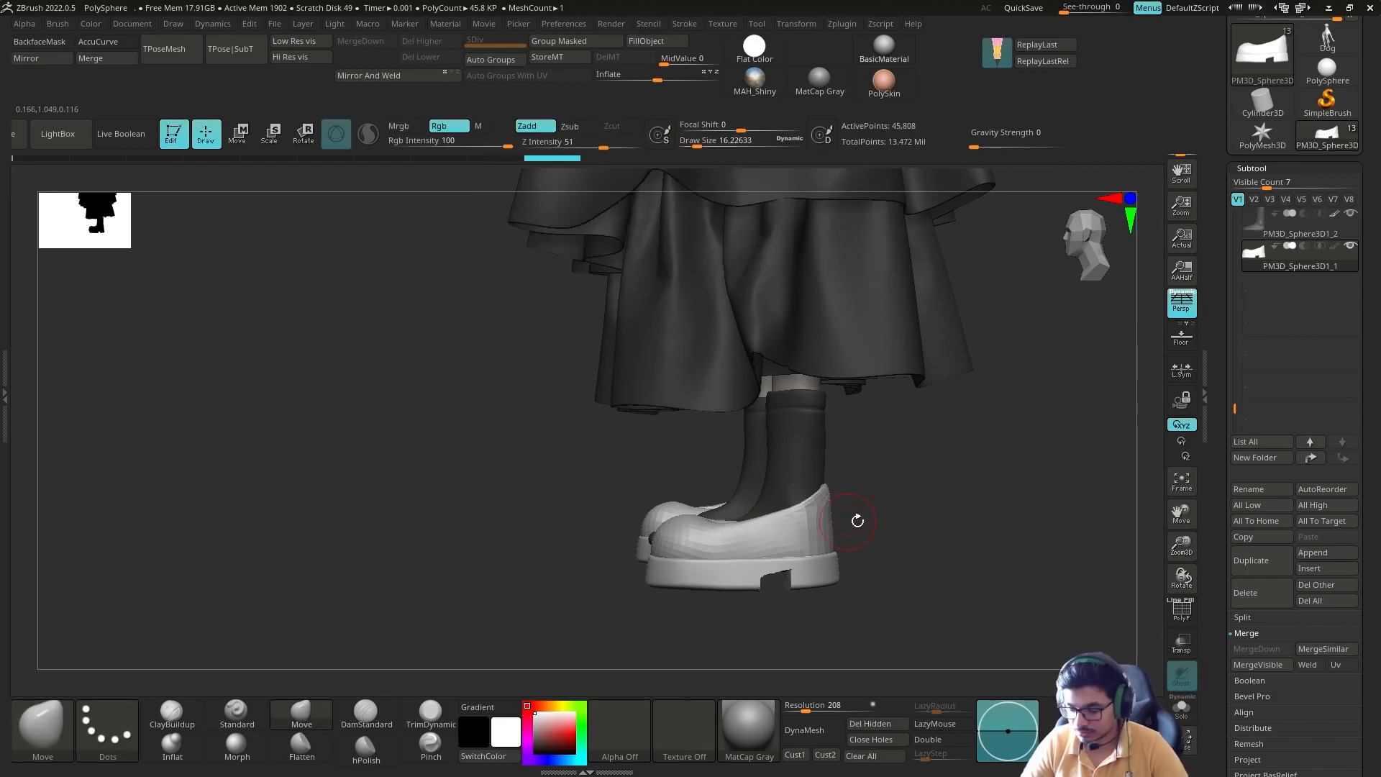
{"action": "right_click_drag", "start_coordinate": [808, 523], "coordinate": [957, 524]}
{"action": "key", "text": "e"}
{"action": "left_click_drag", "start_coordinate": [656, 526], "coordinate": [678, 526]}
{"action": "key", "text": "ctrl+z"}
{"action": "key", "text": "ctrl+z"}
Step: Reposition and tilt the merged shoes with the gizmo so they sit under the legs in side view
{"action": "mouse_move", "coordinate": [860, 515]}
{"action": "right_mouse_down"}
{"action": "mouse_move", "coordinate": [878, 457]}
{"action": "mouse_move", "coordinate": [816, 468]}
{"action": "right_mouse_up"}
{"action": "left_click_drag", "start_coordinate": [720, 529], "coordinate": [709, 531]}
{"action": "mouse_move", "coordinate": [813, 479]}
{"action": "right_mouse_down"}
{"action": "mouse_move", "coordinate": [870, 481]}
{"action": "mouse_move", "coordinate": [823, 549]}
{"action": "mouse_move", "coordinate": [819, 442]}
{"action": "mouse_move", "coordinate": [771, 498]}
{"action": "right_mouse_up"}
{"action": "key", "text": "q"}
{"action": "key", "text": "r"}
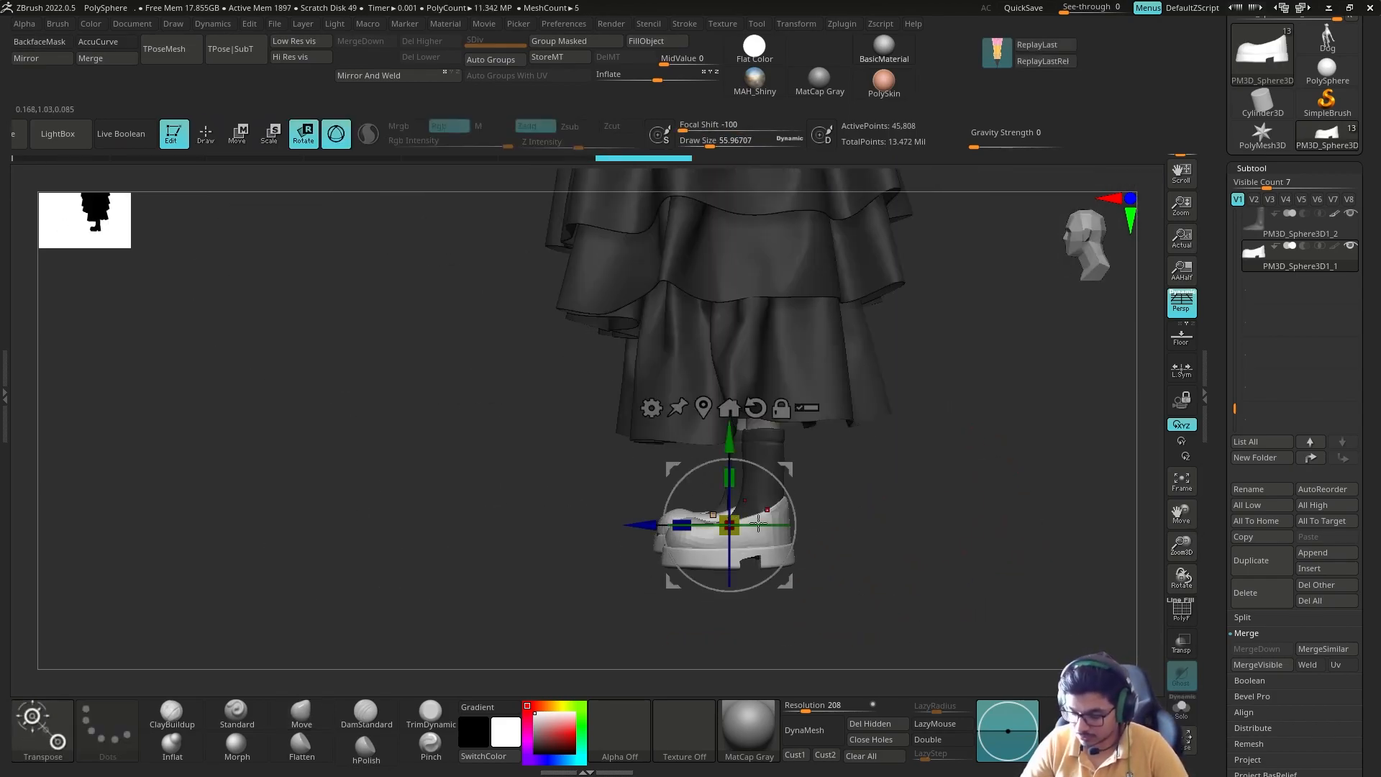
{"action": "key", "text": "q"}
{"action": "mouse_move", "coordinate": [731, 447]}
{"action": "right_mouse_down", "text": "ctrl"}
{"action": "mouse_move", "coordinate": [839, 494]}
{"action": "mouse_move", "coordinate": [792, 386]}
{"action": "right_mouse_up", "text": "ctrl"}
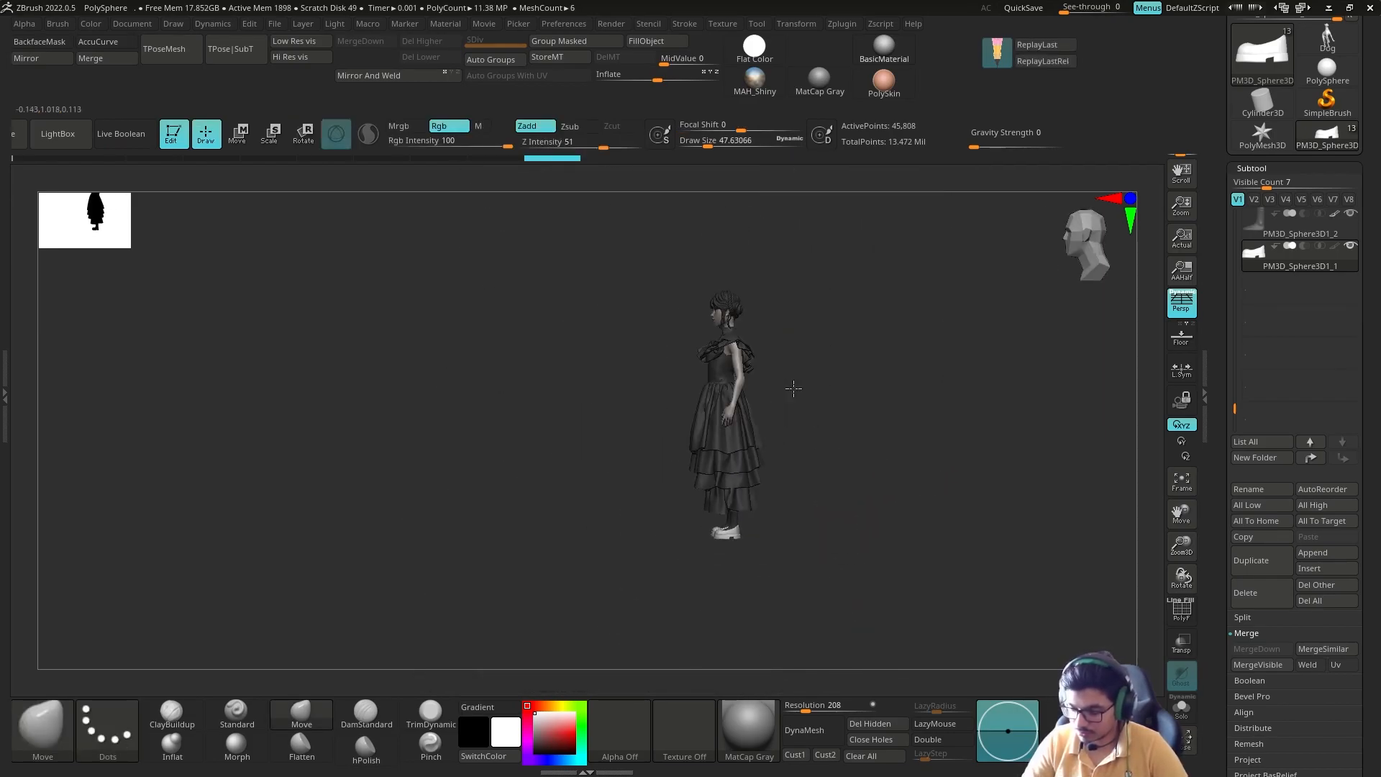
{"action": "right_click_drag", "start_coordinate": [860, 477], "coordinate": [813, 544], "text": "ctrl"}
{"action": "key", "text": "r"}
{"action": "left_click_drag", "start_coordinate": [727, 530], "coordinate": [734, 536]}
{"action": "key", "text": "q"}
Step: Finish rotating the shoes into line with the feet and split the soles back into a separate subtool
{"action": "mouse_move", "coordinate": [806, 568]}
{"action": "right_mouse_down", "text": "ctrl"}
{"action": "mouse_move", "coordinate": [797, 489]}
{"action": "mouse_move", "coordinate": [849, 410]}
{"action": "right_mouse_up", "text": "ctrl"}
{"action": "right_click_drag", "start_coordinate": [849, 410], "coordinate": [827, 518], "text": "ctrl"}
{"action": "key", "text": "r"}
{"action": "mouse_move", "coordinate": [780, 560]}
{"action": "right_mouse_down"}
{"action": "mouse_move", "coordinate": [849, 532]}
{"action": "mouse_move", "coordinate": [879, 490]}
{"action": "mouse_move", "coordinate": [827, 533]}
{"action": "mouse_move", "coordinate": [827, 467]}
{"action": "mouse_move", "coordinate": [858, 431]}
{"action": "right_mouse_up"}
{"action": "key", "text": "q"}
{"action": "left_click", "coordinate": [1181, 709]}
{"action": "key", "text": "b"}
{"action": "key", "text": "c"}
{"action": "key", "text": "b"}
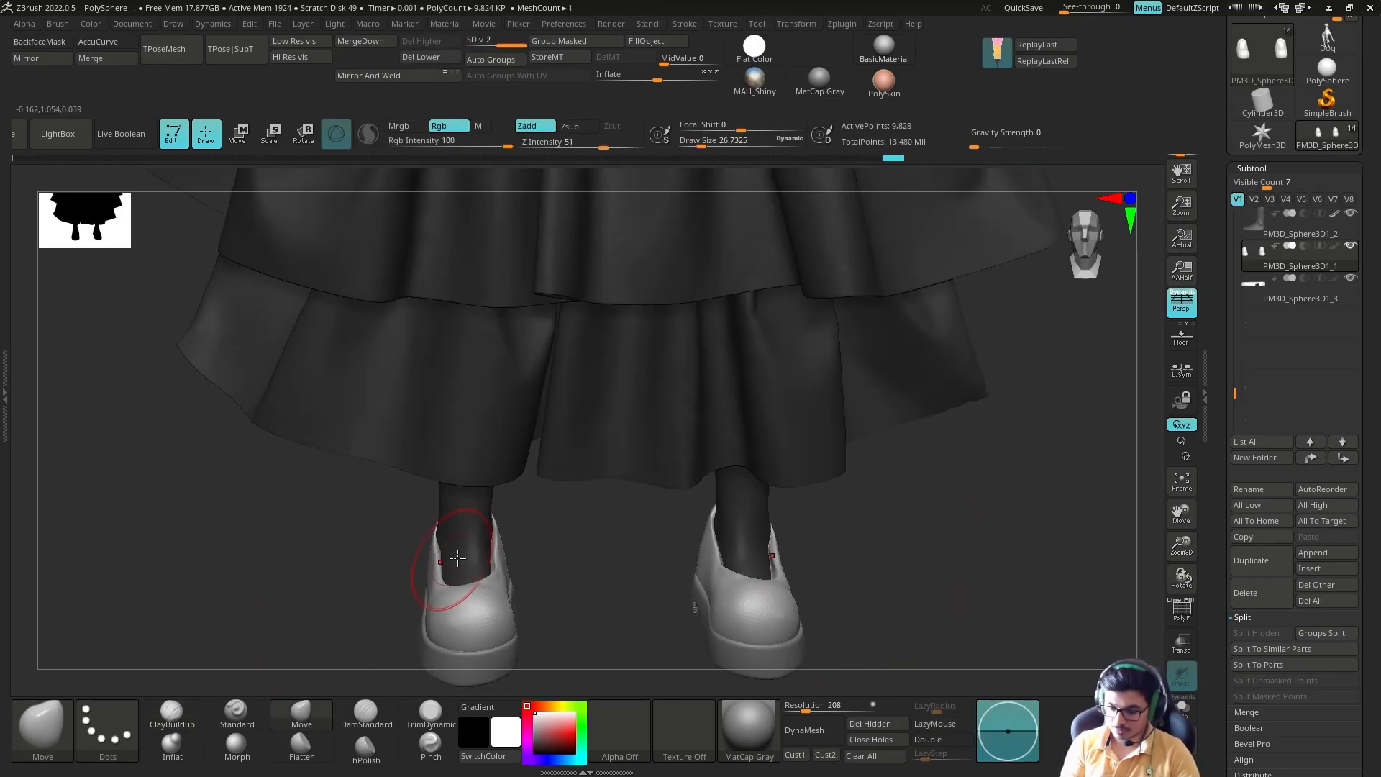
Step: Reshape the shoe openings around the ankles with the Move brush, isolating the shoes as needed
{"action": "left_click", "coordinate": [1182, 708]}
{"action": "right_click_drag", "start_coordinate": [575, 561], "coordinate": [597, 611]}
{"action": "left_click_drag", "start_coordinate": [441, 575], "coordinate": [448, 536], "text": "shift"}
{"action": "left_click", "coordinate": [1182, 709]}
{"action": "mouse_move", "coordinate": [597, 590]}
{"action": "right_mouse_down"}
{"action": "mouse_move", "coordinate": [619, 561]}
{"action": "mouse_move", "coordinate": [633, 611]}
{"action": "right_mouse_up"}
{"action": "left_click_drag", "start_coordinate": [419, 584], "coordinate": [414, 574]}
{"action": "mouse_move", "coordinate": [719, 561]}
{"action": "right_mouse_down"}
{"action": "mouse_move", "coordinate": [805, 554]}
{"action": "mouse_move", "coordinate": [748, 547]}
{"action": "mouse_move", "coordinate": [740, 580]}
{"action": "mouse_move", "coordinate": [856, 552]}
{"action": "mouse_move", "coordinate": [805, 633]}
{"action": "right_mouse_up"}
{"action": "left_click", "coordinate": [1182, 709]}
Step: Add volume to the shoes with ClayBuildup and refine the front of the openings with the Move brush
{"action": "left_click", "coordinate": [172, 712]}
{"action": "mouse_move", "coordinate": [669, 496]}
{"action": "left_mouse_down"}
{"action": "mouse_move", "coordinate": [712, 479]}
{"action": "mouse_move", "coordinate": [676, 497]}
{"action": "left_mouse_up"}
{"action": "left_click", "coordinate": [1181, 709]}
{"action": "mouse_move", "coordinate": [802, 515]}
{"action": "right_mouse_down"}
{"action": "mouse_move", "coordinate": [948, 492]}
{"action": "mouse_move", "coordinate": [806, 533]}
{"action": "right_mouse_up"}
{"action": "left_click", "coordinate": [302, 712]}
{"action": "key", "text": "s"}
{"action": "left_click_drag", "start_coordinate": [722, 481], "coordinate": [727, 481]}
{"action": "mouse_move", "coordinate": [727, 481]}
{"action": "right_mouse_down"}
{"action": "mouse_move", "coordinate": [691, 465]}
{"action": "mouse_move", "coordinate": [691, 487]}
{"action": "mouse_move", "coordinate": [644, 484]}
{"action": "right_mouse_up"}
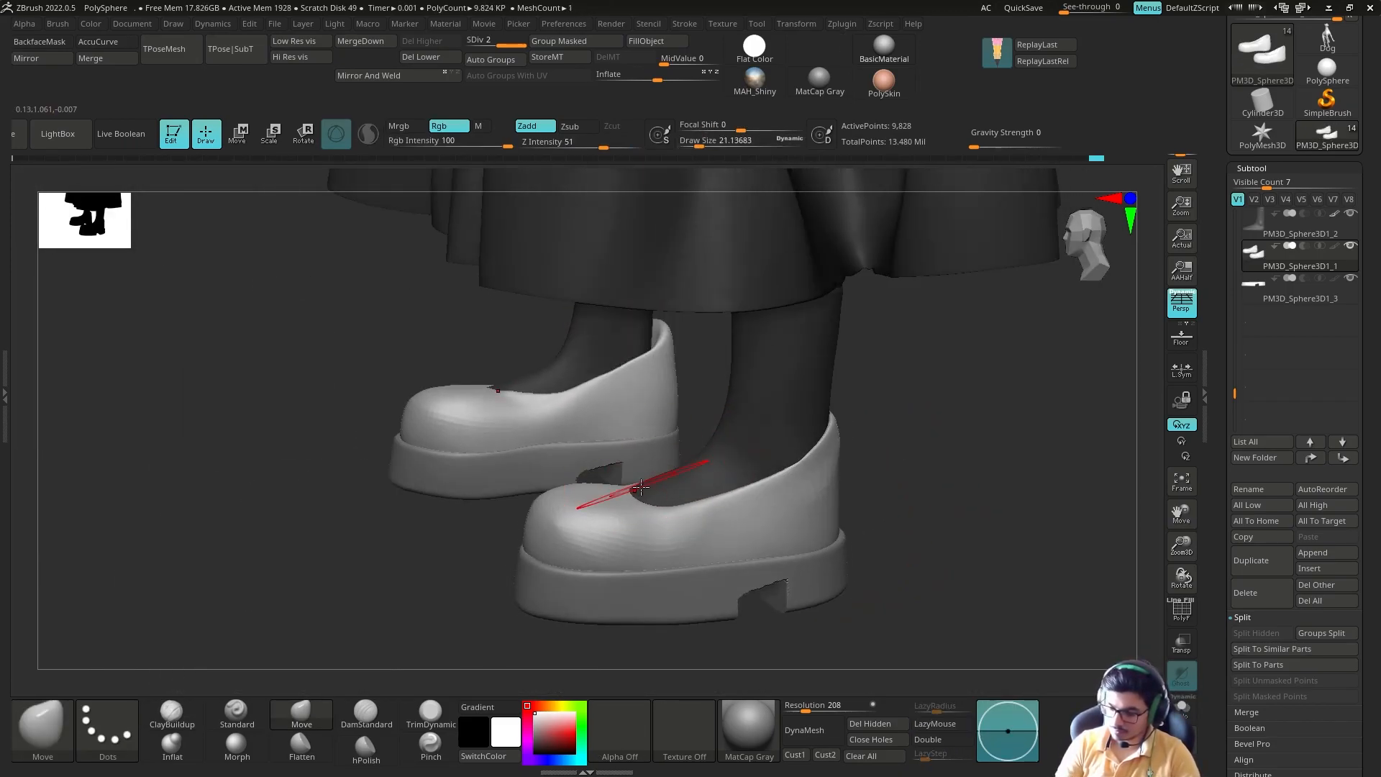
{"action": "right_click_drag", "start_coordinate": [323, 554], "coordinate": [424, 604]}
{"action": "key", "text": "s"}
{"action": "mouse_move", "coordinate": [654, 533]}
{"action": "left_mouse_down"}
{"action": "mouse_move", "coordinate": [567, 523]}
{"action": "mouse_move", "coordinate": [607, 537]}
{"action": "left_mouse_up"}
Step: Build up the rounded toe area of the shoes with ClayBuildup strokes and smooth the surface
{"action": "left_click", "coordinate": [236, 712]}
{"action": "left_click", "coordinate": [172, 713]}
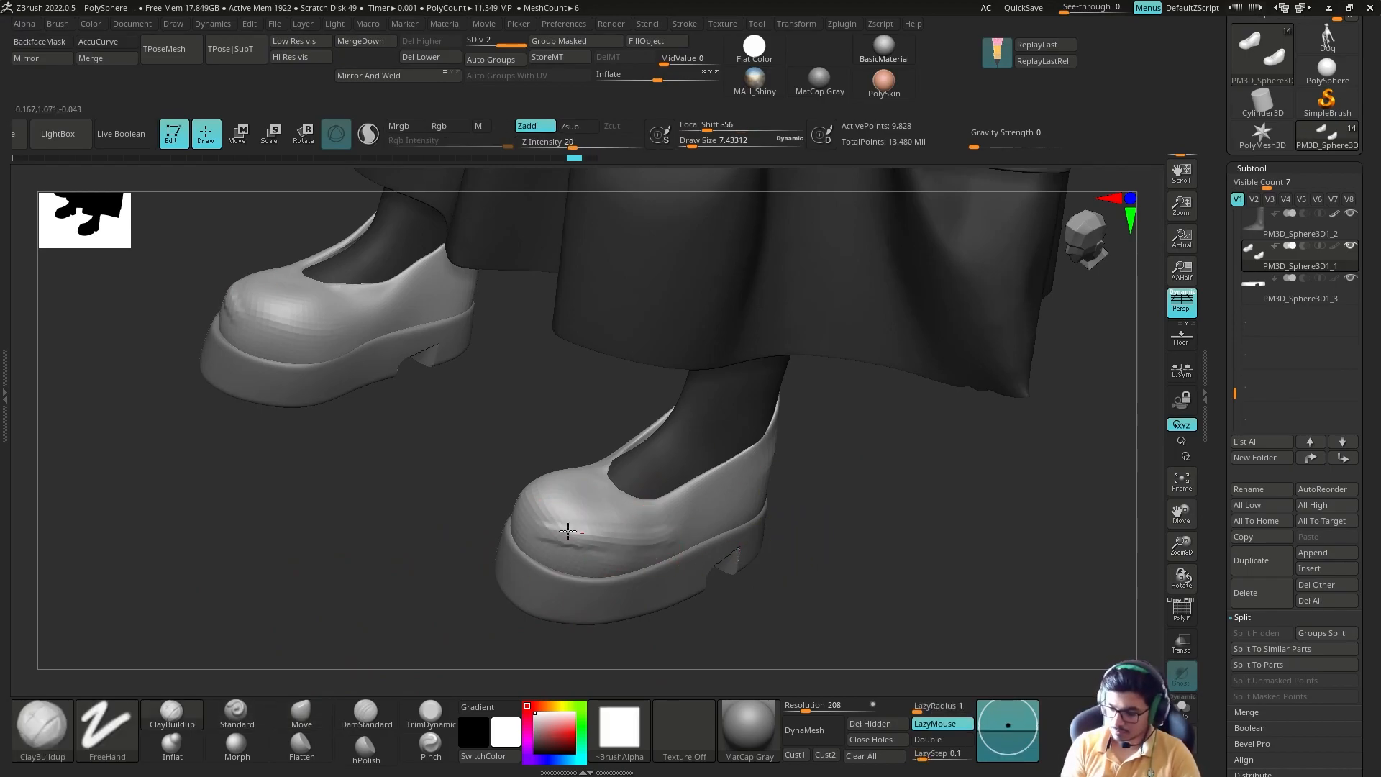
{"action": "right_click_drag", "start_coordinate": [607, 536], "coordinate": [690, 575]}
{"action": "left_click_drag", "start_coordinate": [497, 403], "coordinate": [529, 504]}
{"action": "right_click_drag", "start_coordinate": [619, 490], "coordinate": [533, 438]}
{"action": "left_click_drag", "start_coordinate": [533, 438], "coordinate": [558, 471]}
{"action": "left_click_drag", "start_coordinate": [558, 472], "coordinate": [509, 504], "text": "shift"}
{"action": "right_click_drag", "start_coordinate": [510, 504], "coordinate": [503, 432]}
{"action": "mouse_move", "coordinate": [540, 532]}
{"action": "left_mouse_down", "text": "shift"}
{"action": "mouse_move", "coordinate": [570, 549]}
{"action": "mouse_move", "coordinate": [611, 529]}
{"action": "left_mouse_up", "text": "shift"}
{"action": "right_click_drag", "start_coordinate": [1000, 461], "coordinate": [901, 428]}
Step: Adjust the shoe silhouette with the Move brush at different brush sizes
{"action": "left_click", "coordinate": [302, 712]}
{"action": "key", "text": "s"}
{"action": "left_click_drag", "start_coordinate": [808, 543], "coordinate": [818, 543]}
{"action": "mouse_move", "coordinate": [950, 468]}
{"action": "right_mouse_down"}
{"action": "mouse_move", "coordinate": [863, 533]}
{"action": "mouse_move", "coordinate": [741, 543]}
{"action": "right_mouse_up"}
{"action": "key", "text": "s"}
{"action": "left_click_drag", "start_coordinate": [805, 550], "coordinate": [802, 551]}
{"action": "mouse_move", "coordinate": [803, 551]}
{"action": "right_mouse_down"}
{"action": "mouse_move", "coordinate": [796, 568]}
{"action": "mouse_move", "coordinate": [848, 580]}
{"action": "mouse_move", "coordinate": [863, 619]}
{"action": "right_mouse_up"}
Step: Fill out the sides of the shoe uppers with ClayBuildup and even out the isolated shoes' openings
{"action": "left_click", "coordinate": [172, 712]}
{"action": "left_click_drag", "start_coordinate": [777, 597], "coordinate": [835, 554]}
{"action": "left_click_drag", "start_coordinate": [834, 554], "coordinate": [842, 539], "text": "shift"}
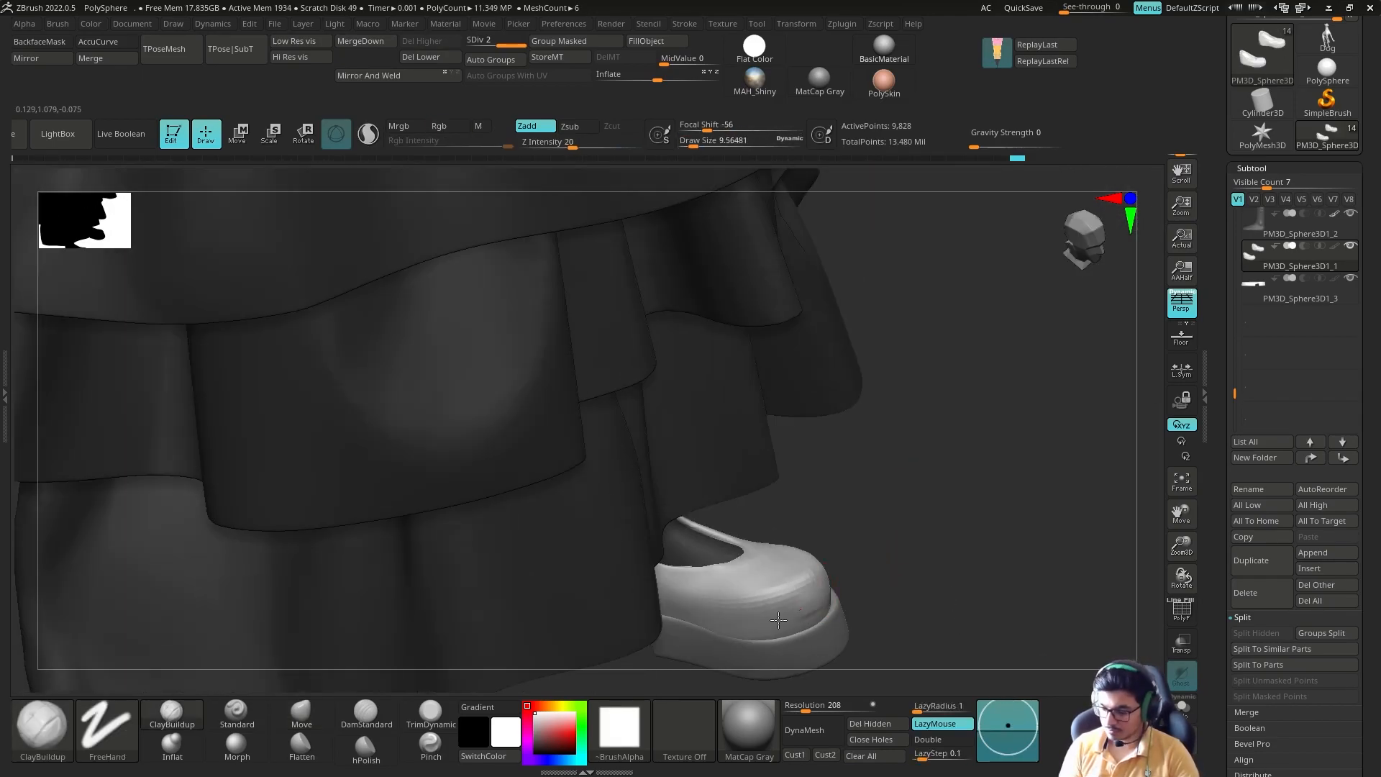
{"action": "left_click_drag", "start_coordinate": [741, 623], "coordinate": [784, 612], "text": "shift"}
{"action": "mouse_move", "coordinate": [756, 613]}
{"action": "right_mouse_down"}
{"action": "mouse_move", "coordinate": [864, 533]}
{"action": "mouse_move", "coordinate": [848, 574]}
{"action": "right_mouse_up"}
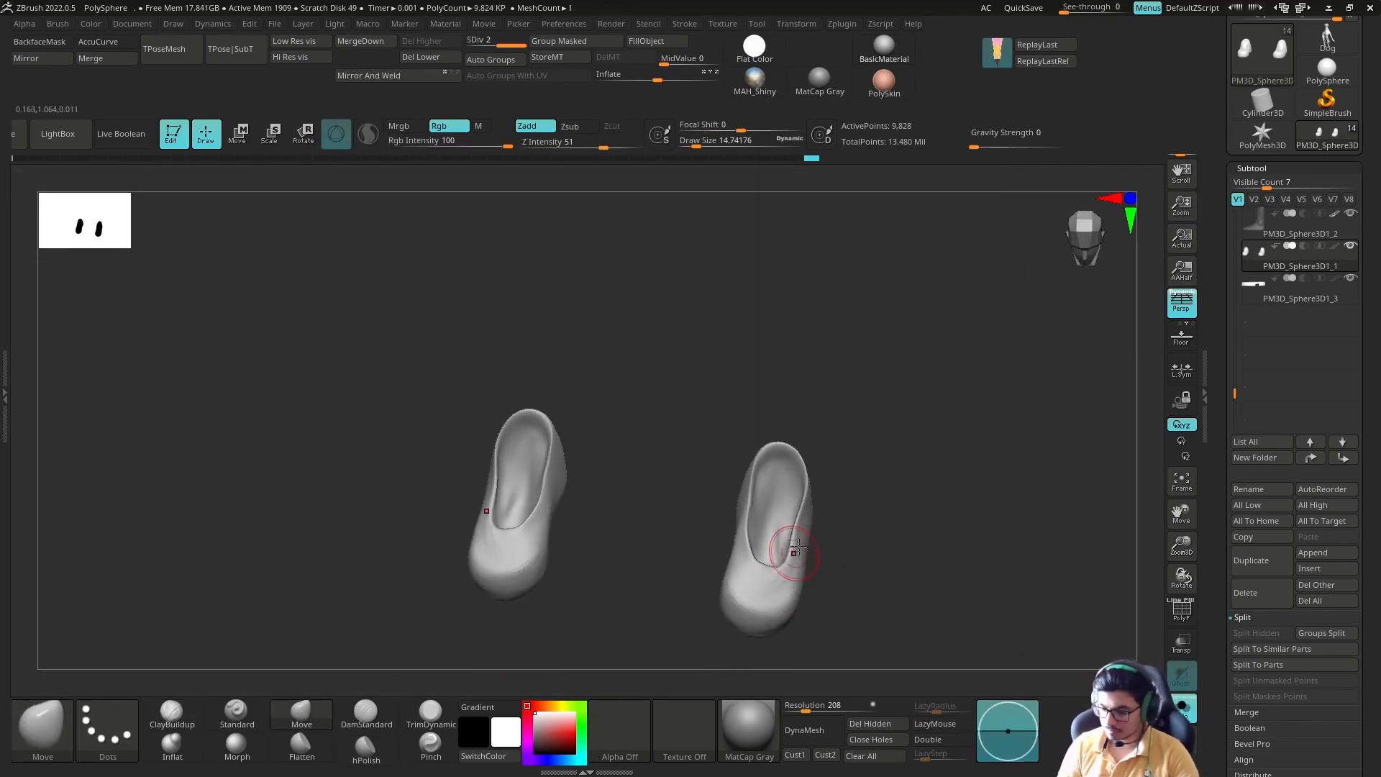
{"action": "right_click_drag", "start_coordinate": [797, 548], "coordinate": [755, 508]}
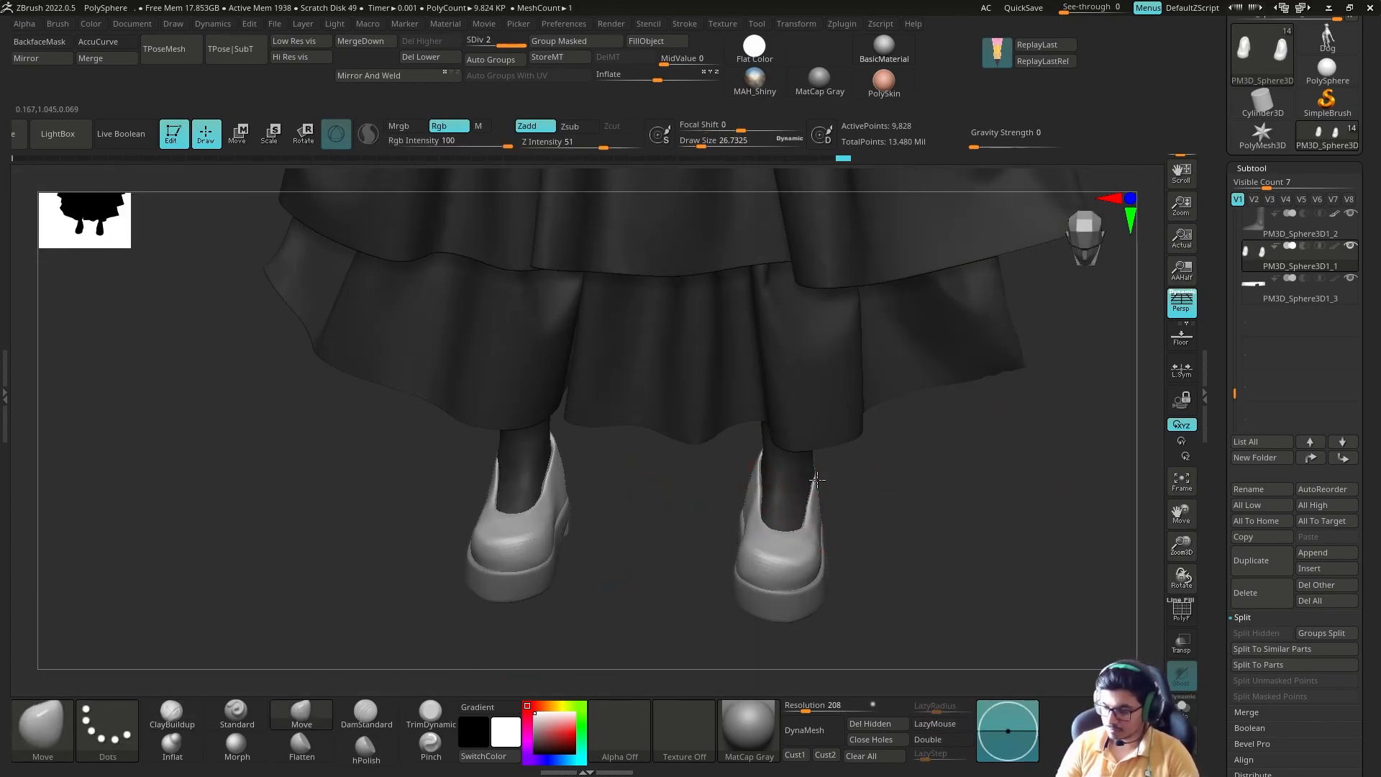
Step: Adjust the heel collar of the shoes with the Move brush and subdivide the shoes to level 3
{"action": "right_click_drag", "start_coordinate": [818, 480], "coordinate": [927, 512]}
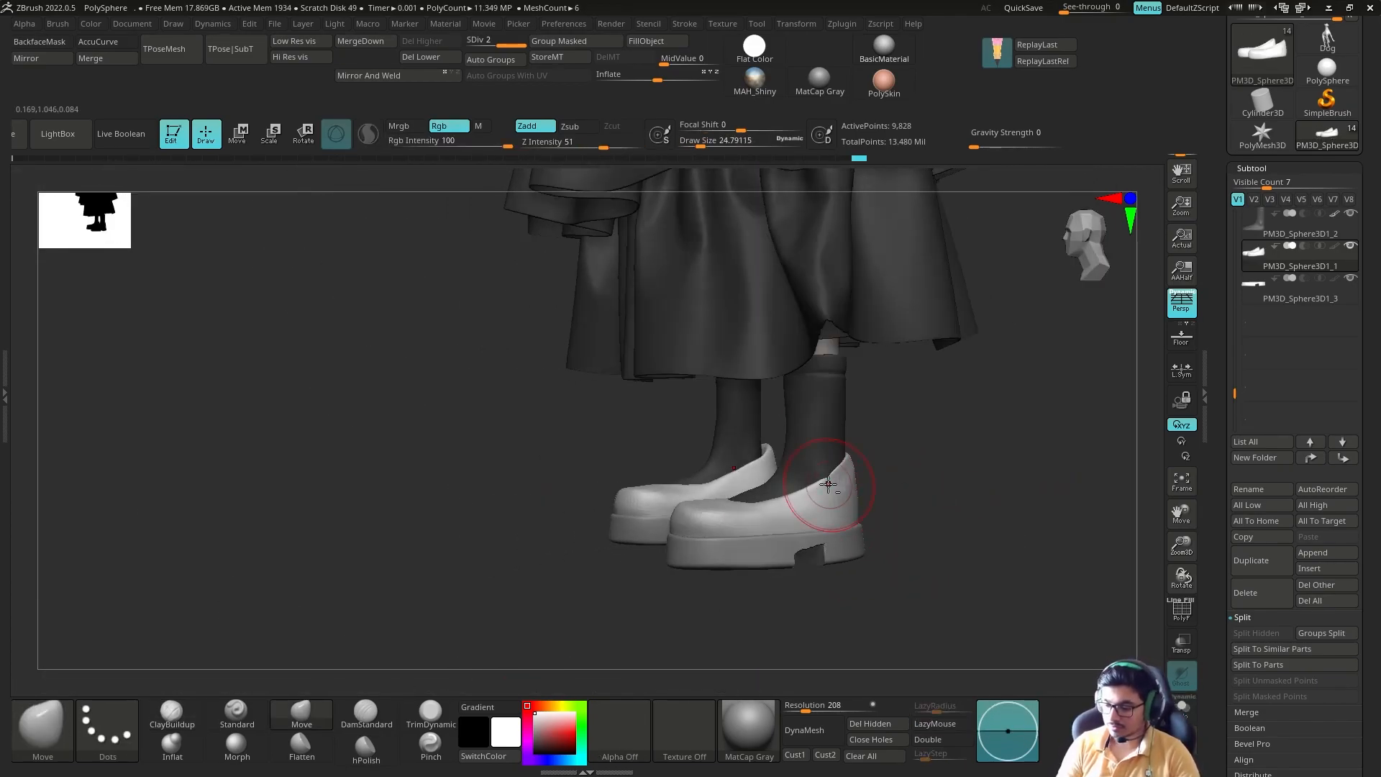
{"action": "right_click_drag", "start_coordinate": [831, 484], "coordinate": [910, 548]}
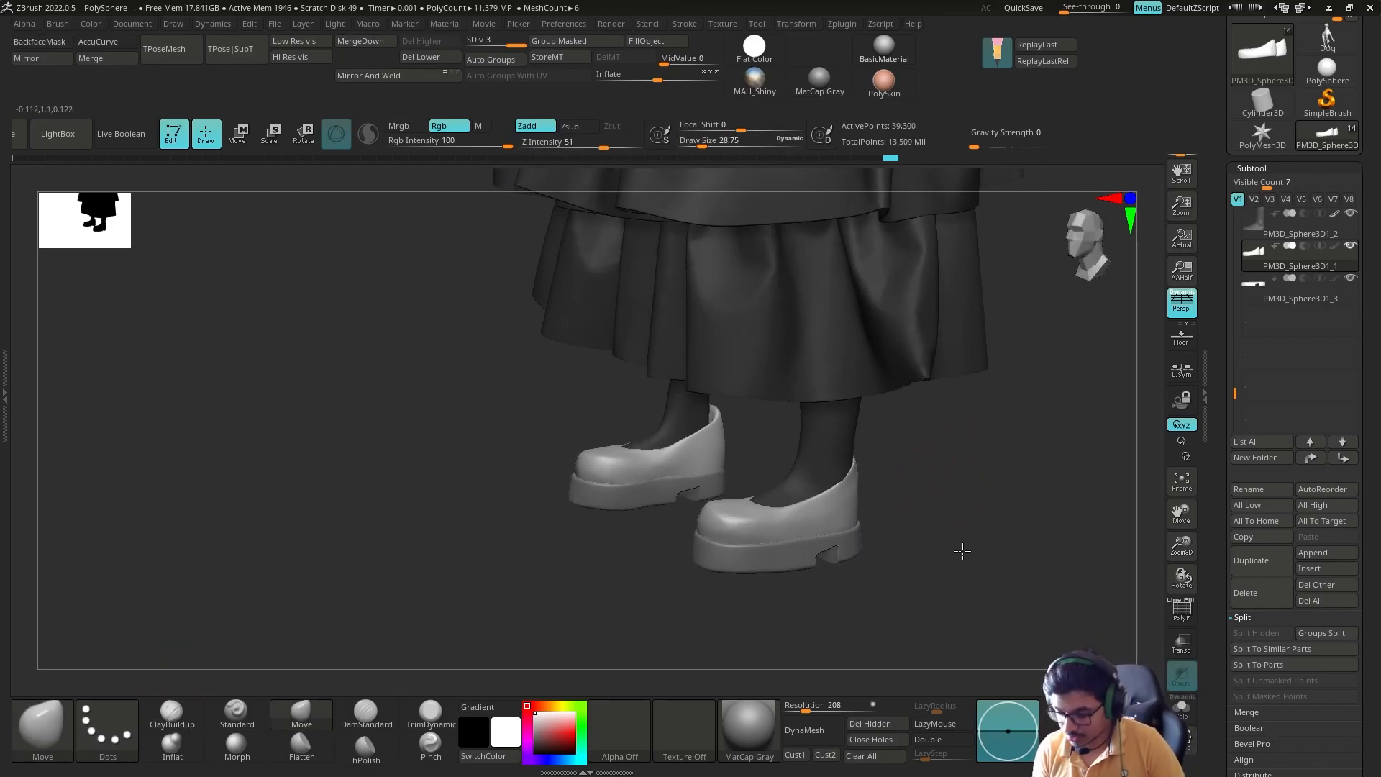
{"action": "right_click_drag", "start_coordinate": [813, 504], "coordinate": [892, 529]}
{"action": "key", "text": "s"}
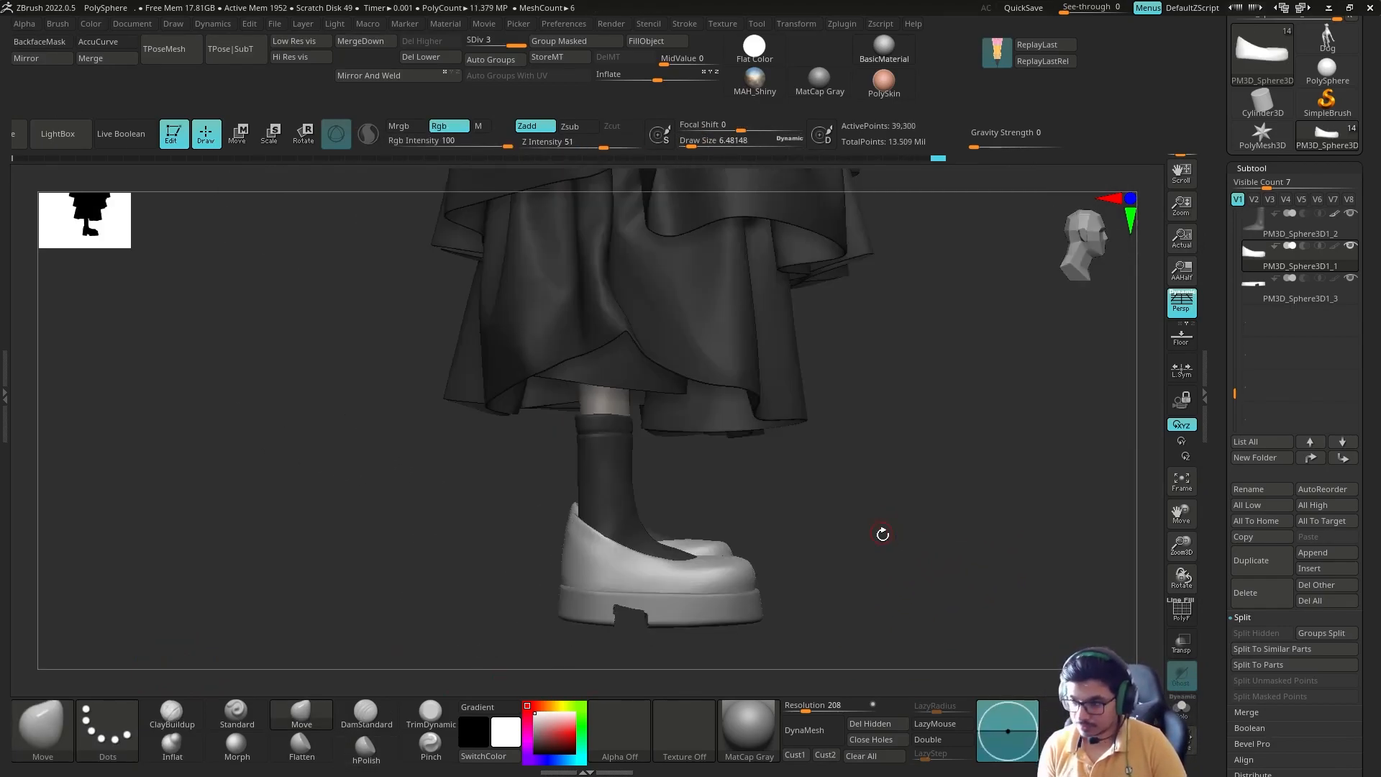
Step: Polish the surface of the shoe uppers with the hPolish brush
{"action": "mouse_move", "coordinate": [863, 461]}
{"action": "right_mouse_down"}
{"action": "mouse_move", "coordinate": [946, 469]}
{"action": "mouse_move", "coordinate": [931, 381]}
{"action": "right_mouse_up"}
{"action": "right_click_drag", "start_coordinate": [900, 503], "coordinate": [627, 630]}
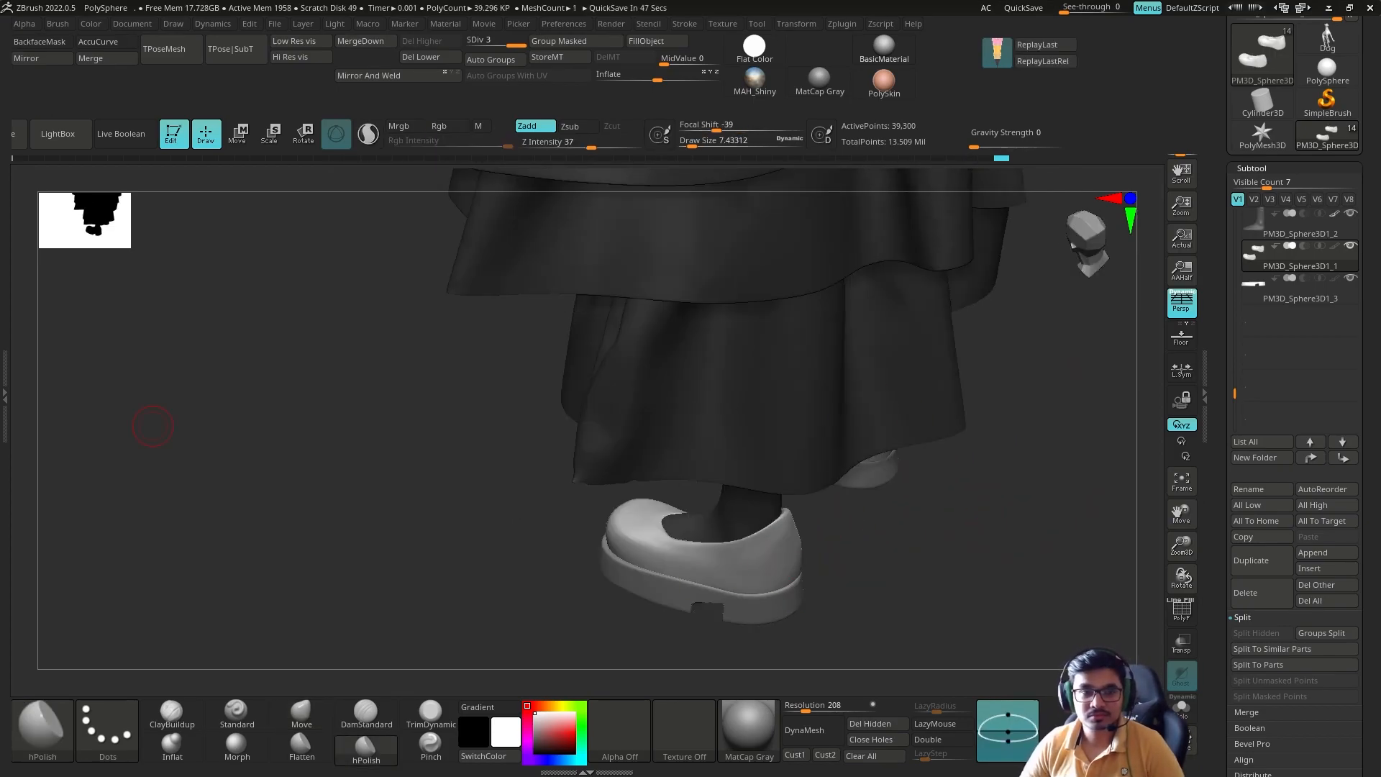
{"action": "mouse_move", "coordinate": [902, 535]}
{"action": "left_mouse_down"}
{"action": "mouse_move", "coordinate": [856, 515]}
{"action": "mouse_move", "coordinate": [812, 529]}
{"action": "mouse_move", "coordinate": [941, 545]}
{"action": "mouse_move", "coordinate": [919, 543]}
{"action": "mouse_move", "coordinate": [908, 503]}
{"action": "mouse_move", "coordinate": [928, 497]}
{"action": "left_mouse_up"}
Step: Activate the Move brush, select the soles and check their wireframe around the heel notch
{"action": "key", "text": "b"}
{"action": "key", "text": "m"}
{"action": "key", "text": "v"}
{"action": "left_click", "coordinate": [784, 564], "text": "alt"}
{"action": "key", "text": "shift+f"}
{"action": "key", "text": "shift+f"}
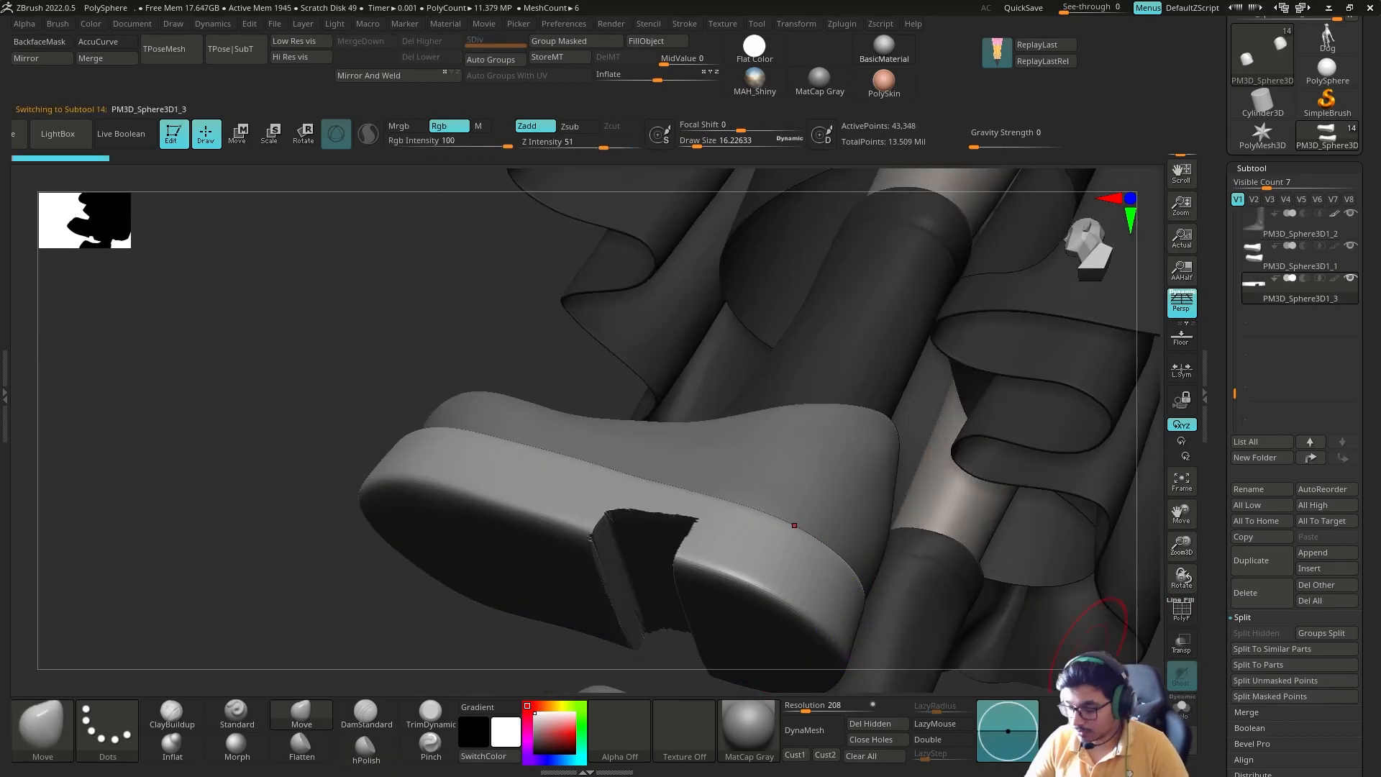
Step: Try rebuilding the soles with DynaMesh and step back in the undo history
{"action": "left_click_drag", "start_coordinate": [1079, 617], "coordinate": [1050, 569], "text": "alt"}
{"action": "left_click", "coordinate": [833, 709]}
{"action": "left_click", "coordinate": [813, 730]}
{"action": "left_click_drag", "start_coordinate": [936, 576], "coordinate": [917, 611]}
{"action": "left_click", "coordinate": [60, 158]}
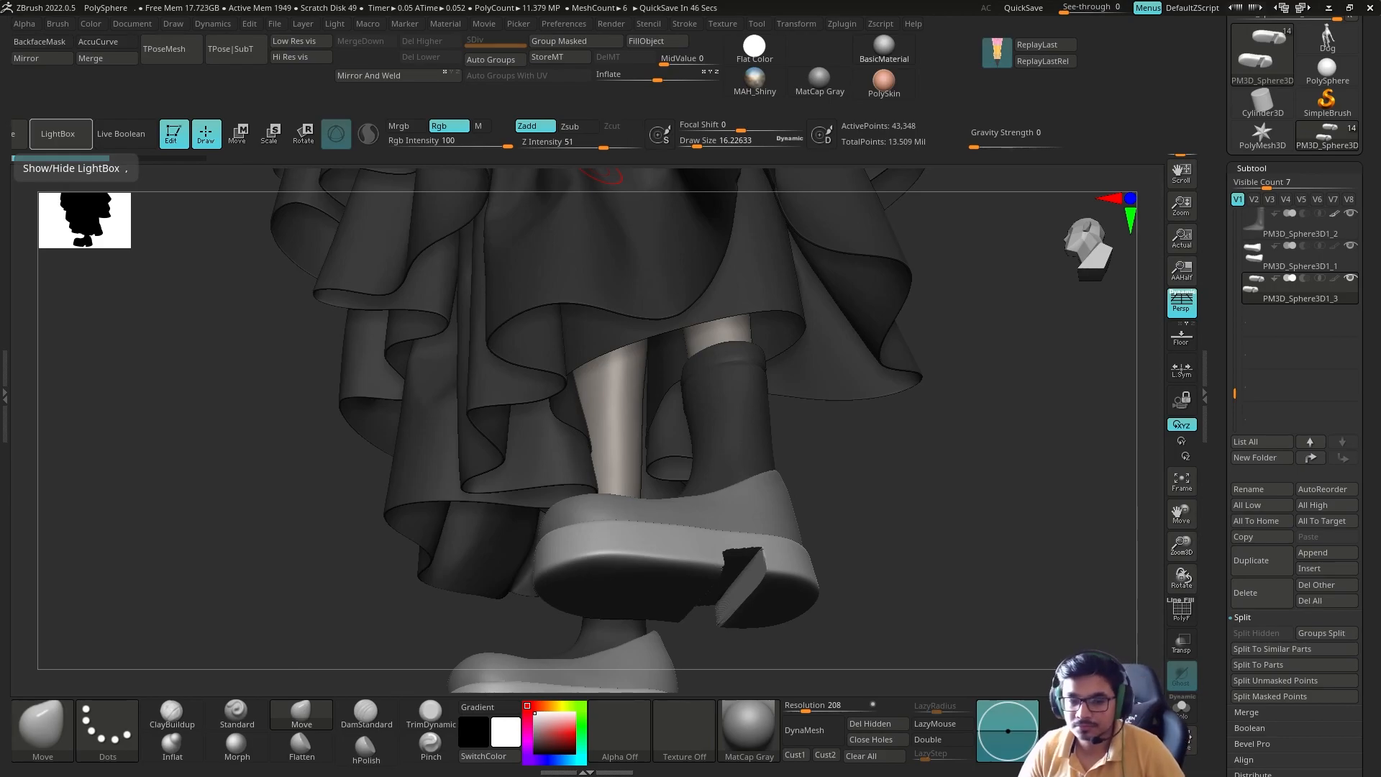
Step: Remesh the soles with ZRemesher using Same and DetectEdges, and subdivide them to level 2
{"action": "left_click_drag", "start_coordinate": [928, 460], "coordinate": [924, 522]}
{"action": "left_click_drag", "start_coordinate": [1250, 615], "coordinate": [1250, 296]}
{"action": "left_click", "coordinate": [1279, 544]}
{"action": "left_click", "coordinate": [1275, 402]}
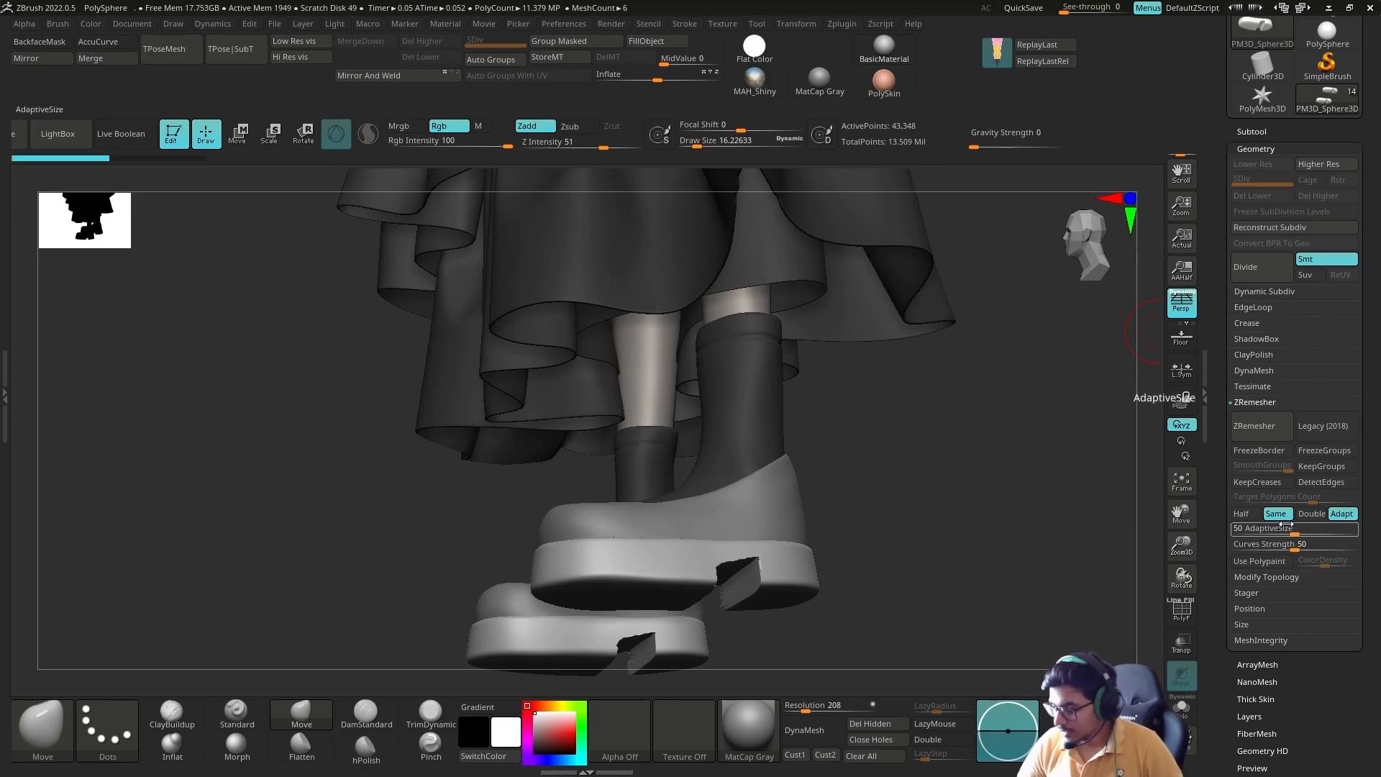
{"action": "key", "text": "shift+f"}
{"action": "key", "text": "ctrl+f"}
{"action": "mouse_move", "coordinate": [949, 624]}
{"action": "left_mouse_down"}
{"action": "mouse_move", "coordinate": [903, 564]}
{"action": "mouse_move", "coordinate": [909, 539]}
{"action": "mouse_move", "coordinate": [971, 515]}
{"action": "mouse_move", "coordinate": [989, 532]}
{"action": "left_mouse_up"}
{"action": "key", "text": "Escape"}
{"action": "key", "text": "shift+f"}
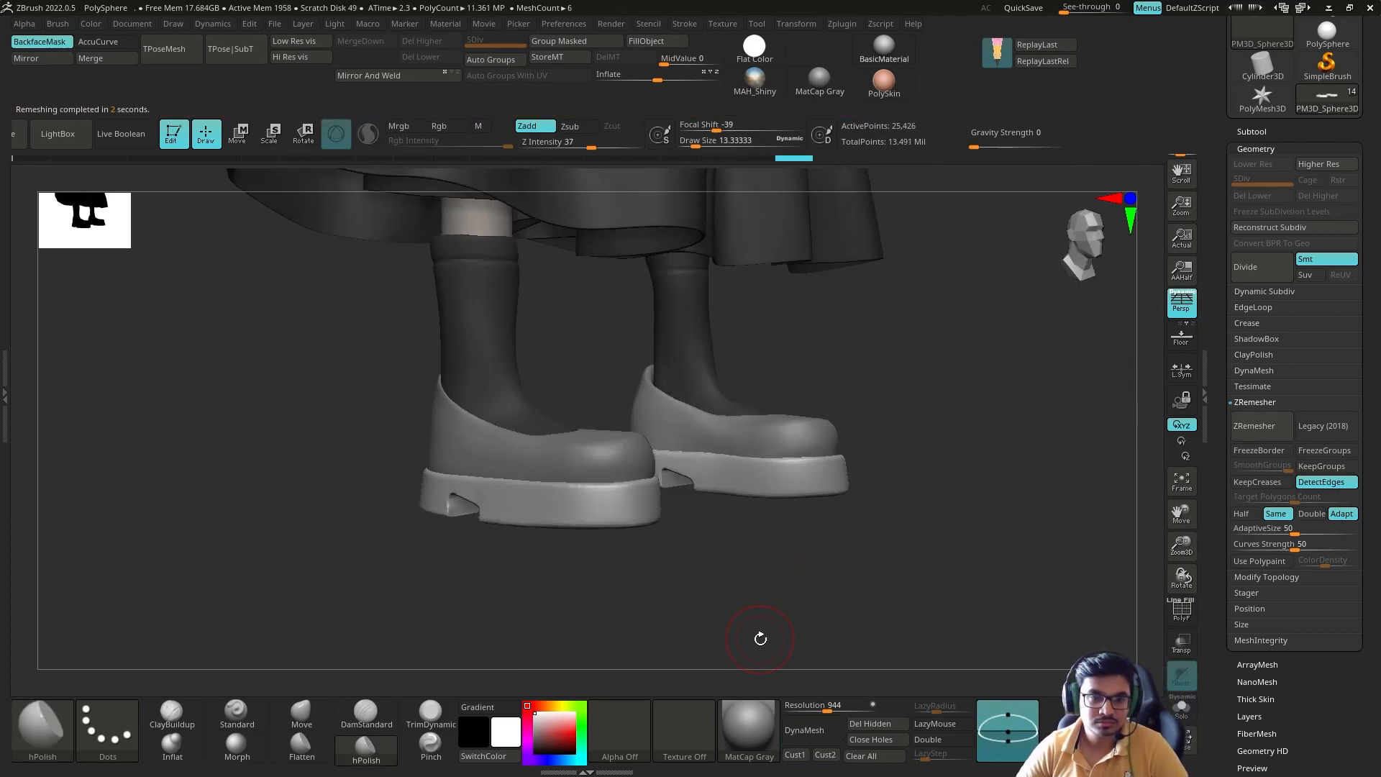
{"action": "left_click_drag", "start_coordinate": [758, 646], "coordinate": [594, 628]}
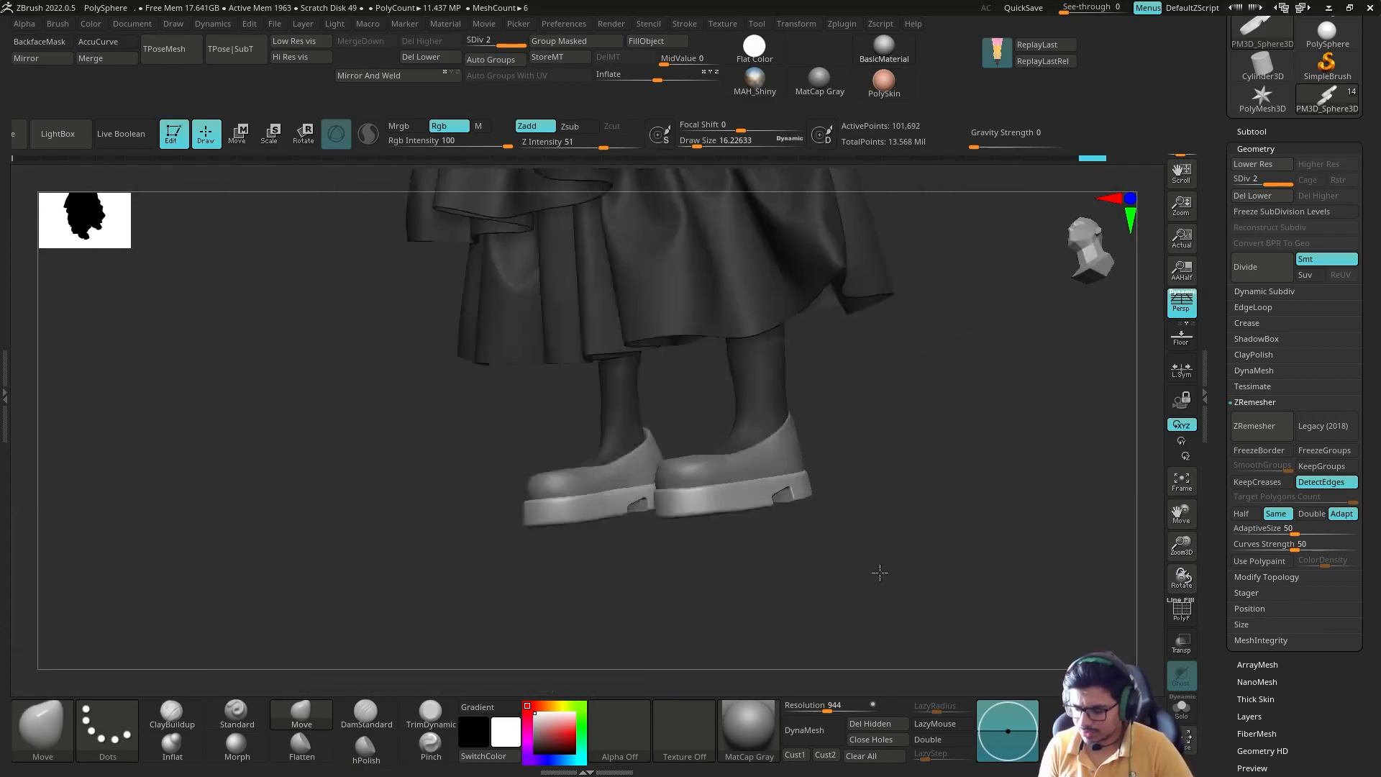
{"action": "left_click_drag", "start_coordinate": [880, 573], "coordinate": [743, 556]}
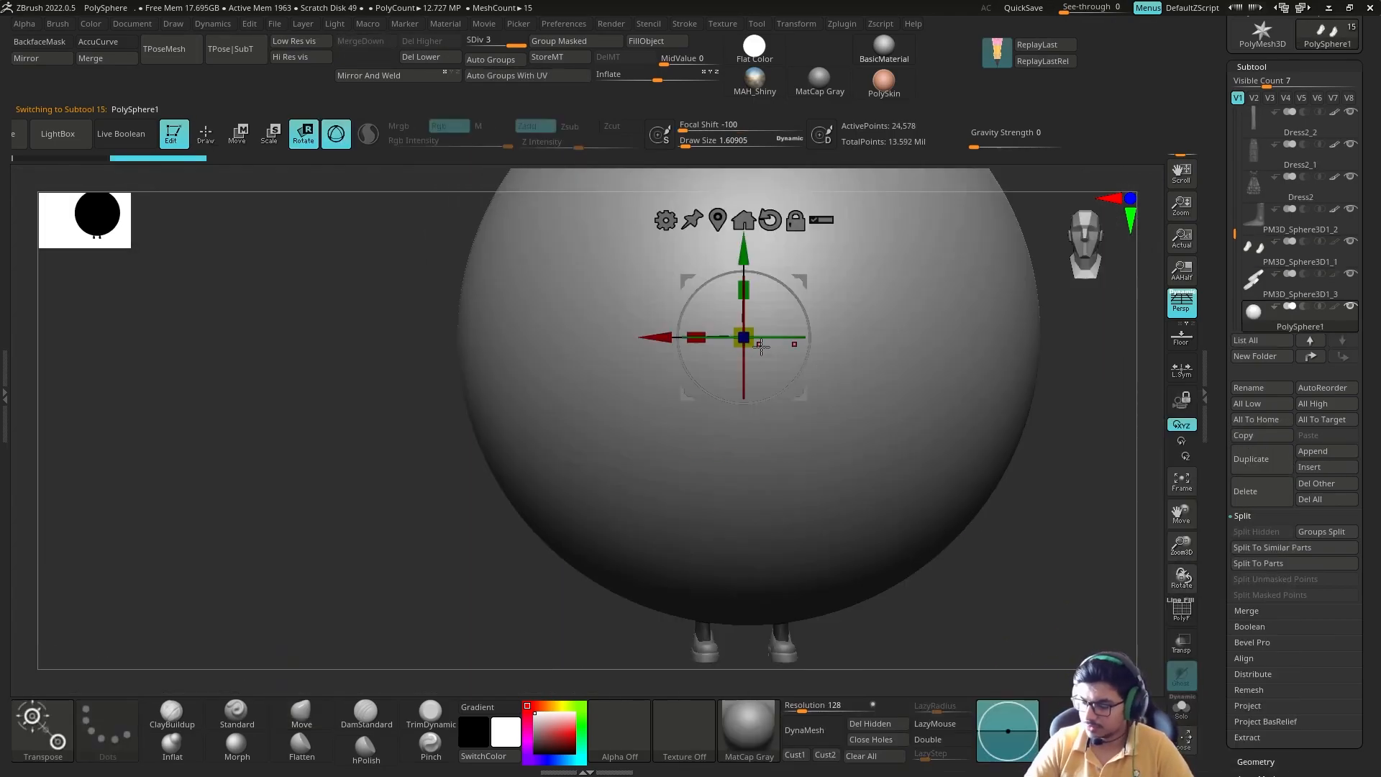
Step: Browse the brush library to the Leather-Strap folder, load STRAP_LOOP_SIMPLE and replace it with the EASY_STRAP brush
{"action": "key", "text": "comma"}
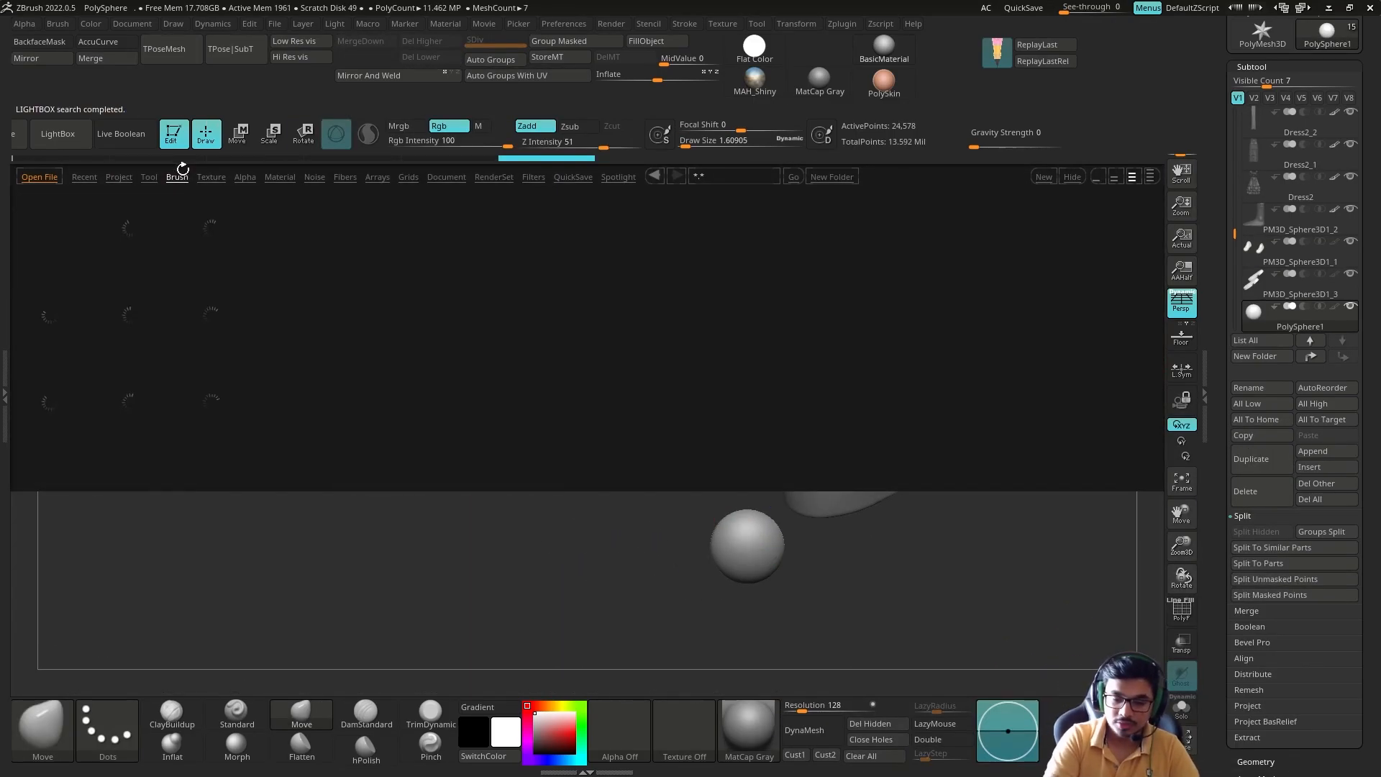
{"action": "left_click", "coordinate": [177, 177]}
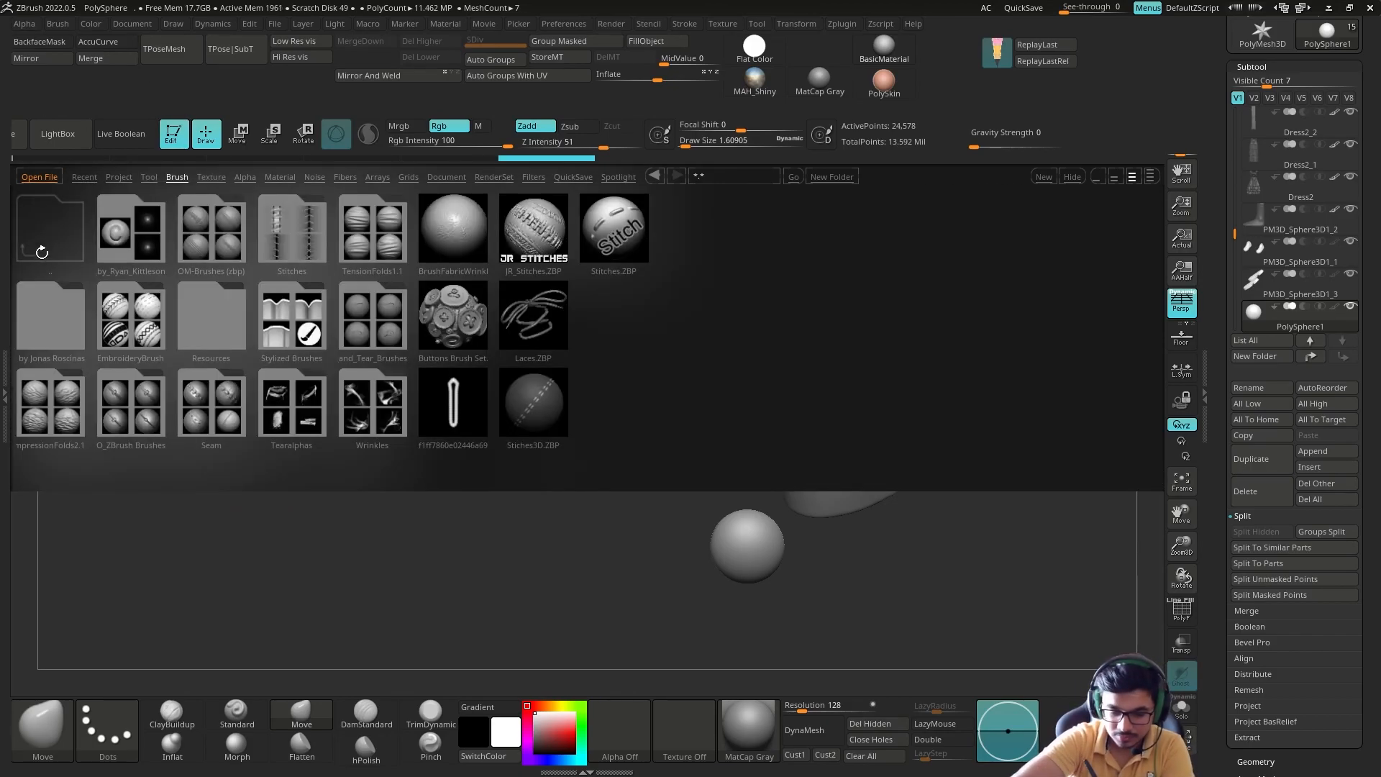
{"action": "double_click", "coordinate": [140, 243]}
{"action": "double_click", "coordinate": [59, 230]}
{"action": "double_click", "coordinate": [54, 400]}
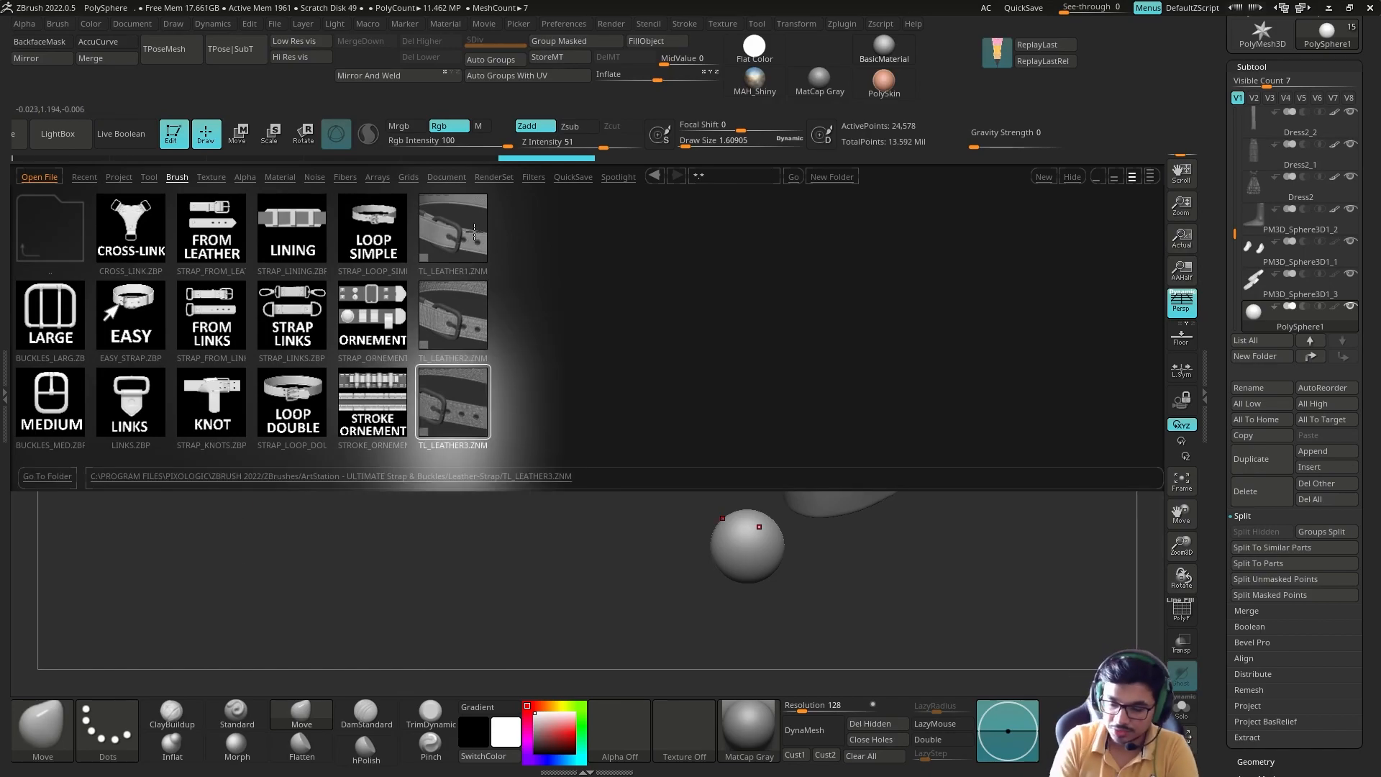
{"action": "double_click", "coordinate": [367, 241]}
{"action": "key", "text": "comma"}
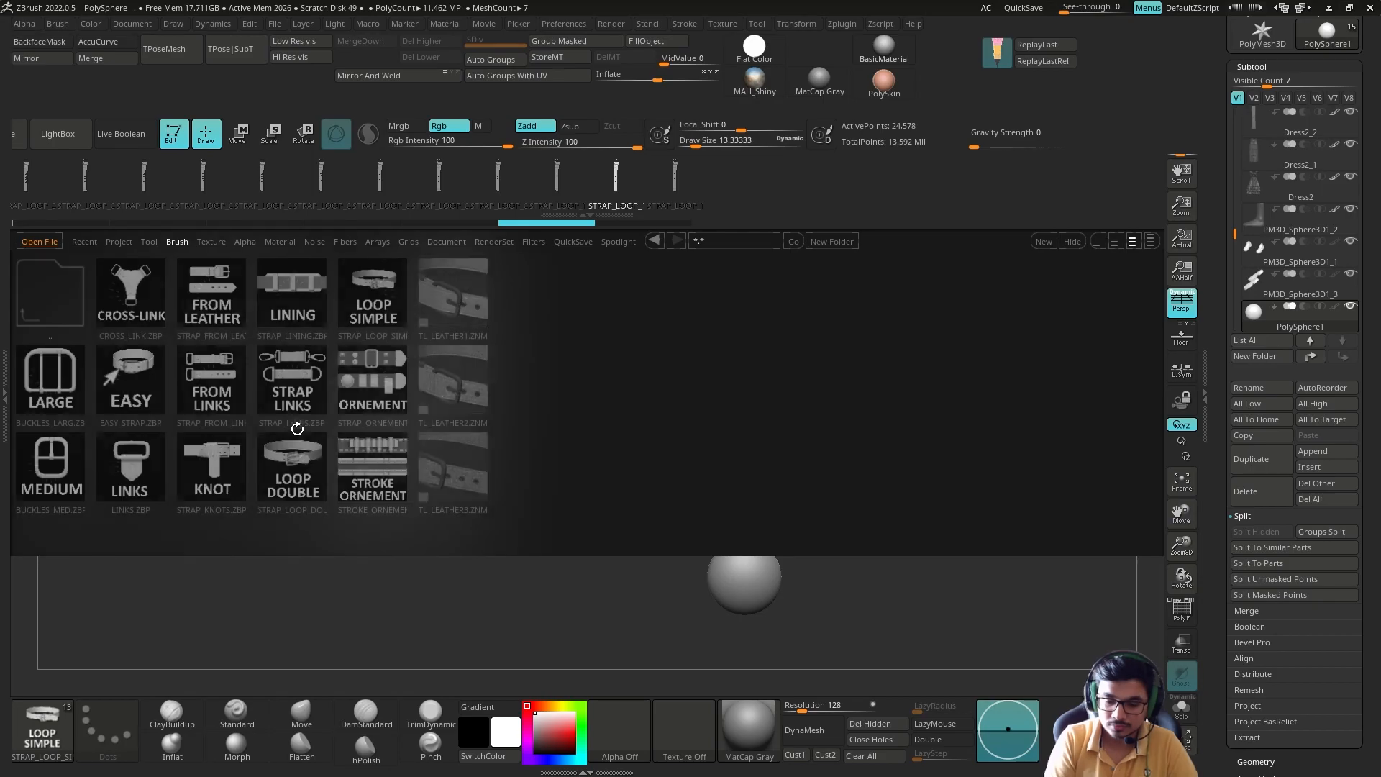
{"action": "double_click", "coordinate": [128, 381]}
Step: Choose the first strap variant, insert a buckled strap and move it onto the shoe
{"action": "key", "text": "ctrl+z"}
{"action": "left_click", "coordinate": [43, 176]}
{"action": "mouse_move", "coordinate": [892, 454]}
{"action": "left_mouse_down"}
{"action": "mouse_move", "coordinate": [942, 485]}
{"action": "mouse_move", "coordinate": [977, 469]}
{"action": "mouse_move", "coordinate": [852, 474]}
{"action": "mouse_move", "coordinate": [904, 505]}
{"action": "left_mouse_up"}
{"action": "key", "text": "ctrl+z"}
{"action": "left_click_drag", "start_coordinate": [967, 565], "coordinate": [971, 460]}
{"action": "key", "text": "w"}
{"action": "left_click_drag", "start_coordinate": [807, 480], "coordinate": [798, 481]}
{"action": "left_click_drag", "start_coordinate": [967, 529], "coordinate": [928, 515]}
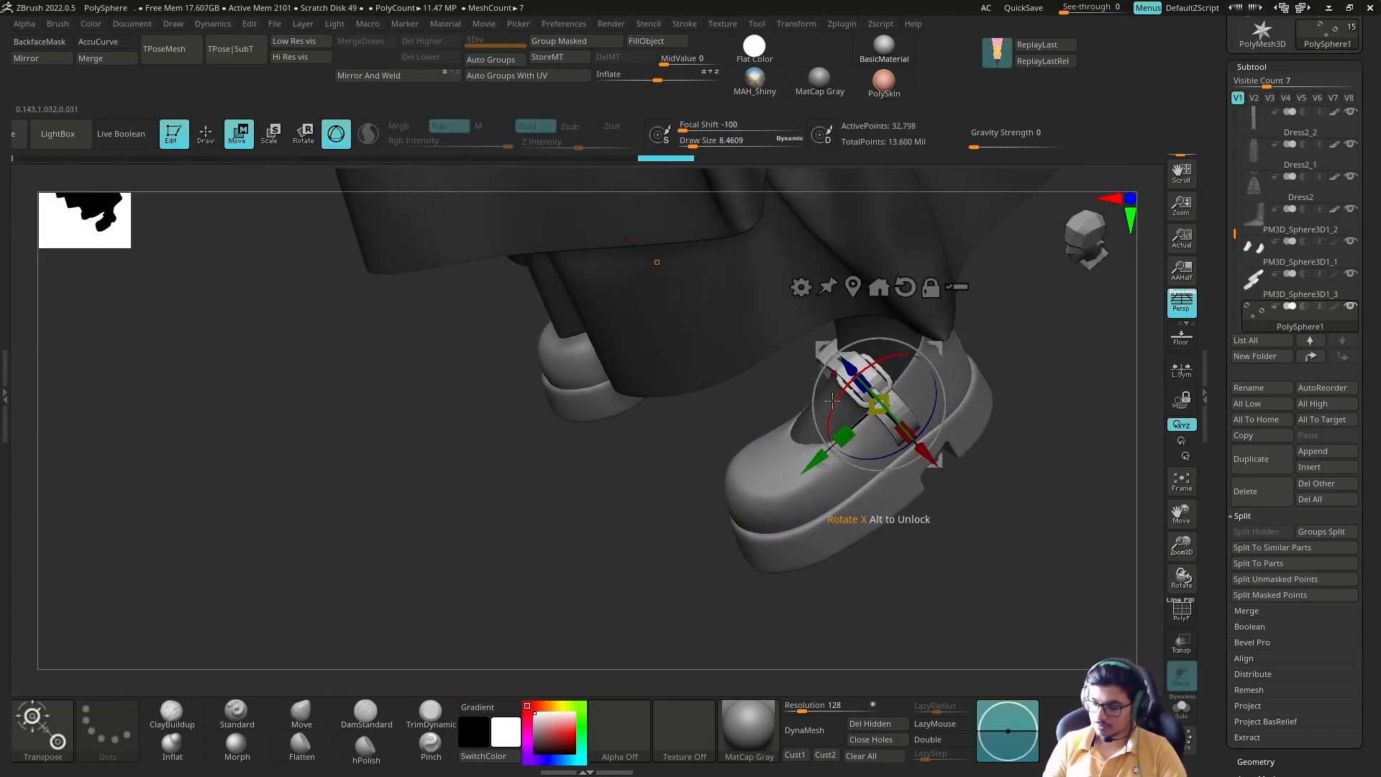
Step: Rotate the buckled strap with the gizmo to follow the slope of the shoe's outer side
{"action": "left_click_drag", "start_coordinate": [842, 393], "coordinate": [840, 394]}
{"action": "left_click_drag", "start_coordinate": [1007, 532], "coordinate": [957, 496], "text": "shift"}
{"action": "mouse_move", "coordinate": [958, 356]}
{"action": "left_mouse_down"}
{"action": "mouse_move", "coordinate": [978, 480]}
{"action": "mouse_move", "coordinate": [1022, 460]}
{"action": "left_mouse_up"}
{"action": "key", "text": "q"}
{"action": "key", "text": "r"}
{"action": "left_click_drag", "start_coordinate": [906, 434], "coordinate": [949, 436]}
{"action": "left_click", "coordinate": [889, 272], "text": "alt"}
{"action": "left_click_drag", "start_coordinate": [1021, 504], "coordinate": [1065, 496], "text": "shift"}
{"action": "right_click_drag", "start_coordinate": [1018, 432], "coordinate": [1028, 503], "text": "ctrl"}
Step: Move and scale the strap to fit the outer side of the shoe opening
{"action": "key", "text": "w"}
{"action": "key", "text": "q"}
{"action": "mouse_move", "coordinate": [1043, 471]}
{"action": "left_mouse_down"}
{"action": "mouse_move", "coordinate": [974, 475]}
{"action": "mouse_move", "coordinate": [918, 498]}
{"action": "left_mouse_up"}
{"action": "key", "text": "w"}
{"action": "left_click_drag", "start_coordinate": [912, 636], "coordinate": [985, 637]}
{"action": "left_click_drag", "start_coordinate": [882, 388], "coordinate": [861, 393]}
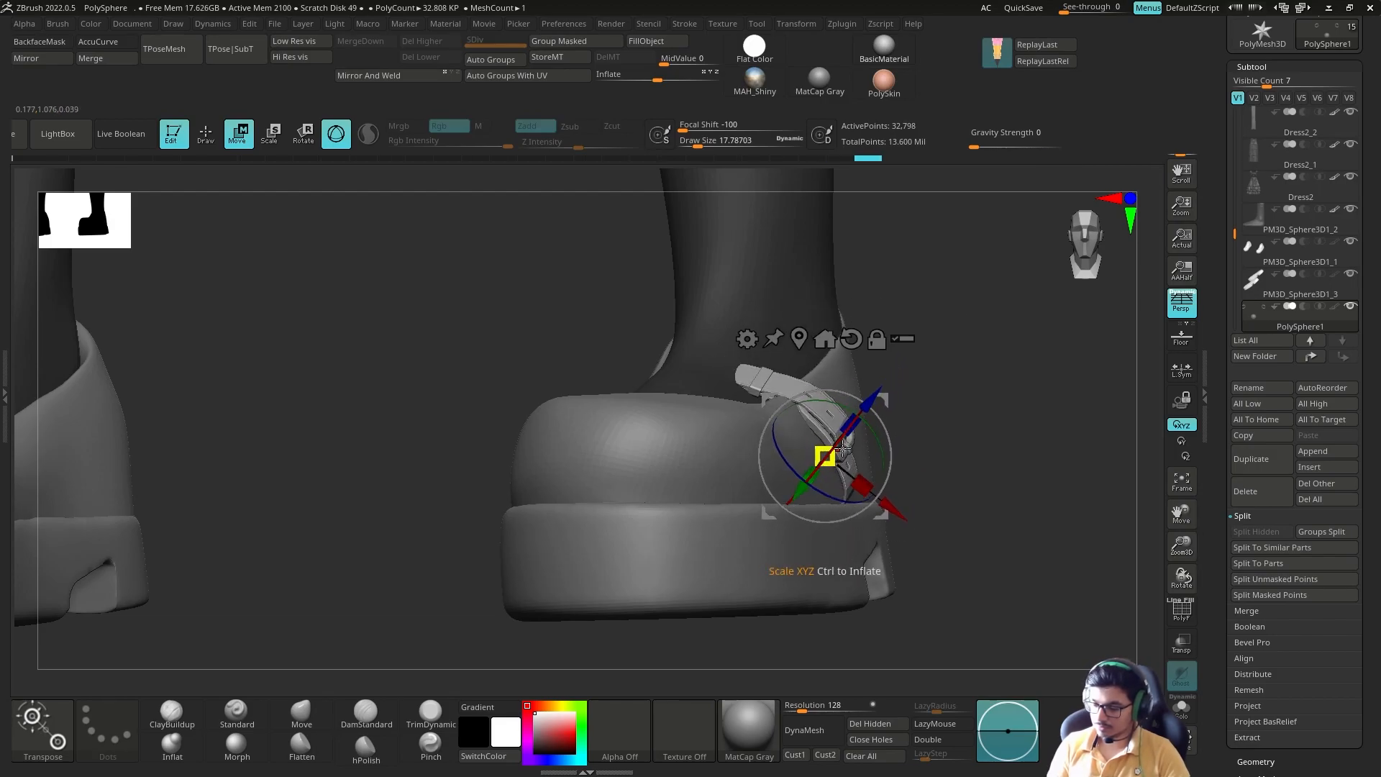
Step: Bend the strap over the instep with the Move brush
{"action": "key", "text": "q"}
{"action": "right_click_drag", "start_coordinate": [827, 464], "coordinate": [799, 435], "text": "ctrl"}
{"action": "key", "text": "d"}
{"action": "right_click_drag", "start_coordinate": [698, 410], "coordinate": [761, 428]}
{"action": "left_click_drag", "start_coordinate": [763, 397], "coordinate": [714, 425]}
{"action": "key", "text": "shift+t"}
{"action": "left_click_drag", "start_coordinate": [931, 481], "coordinate": [808, 376]}
{"action": "right_click_drag", "start_coordinate": [808, 376], "coordinate": [815, 443], "text": "ctrl"}
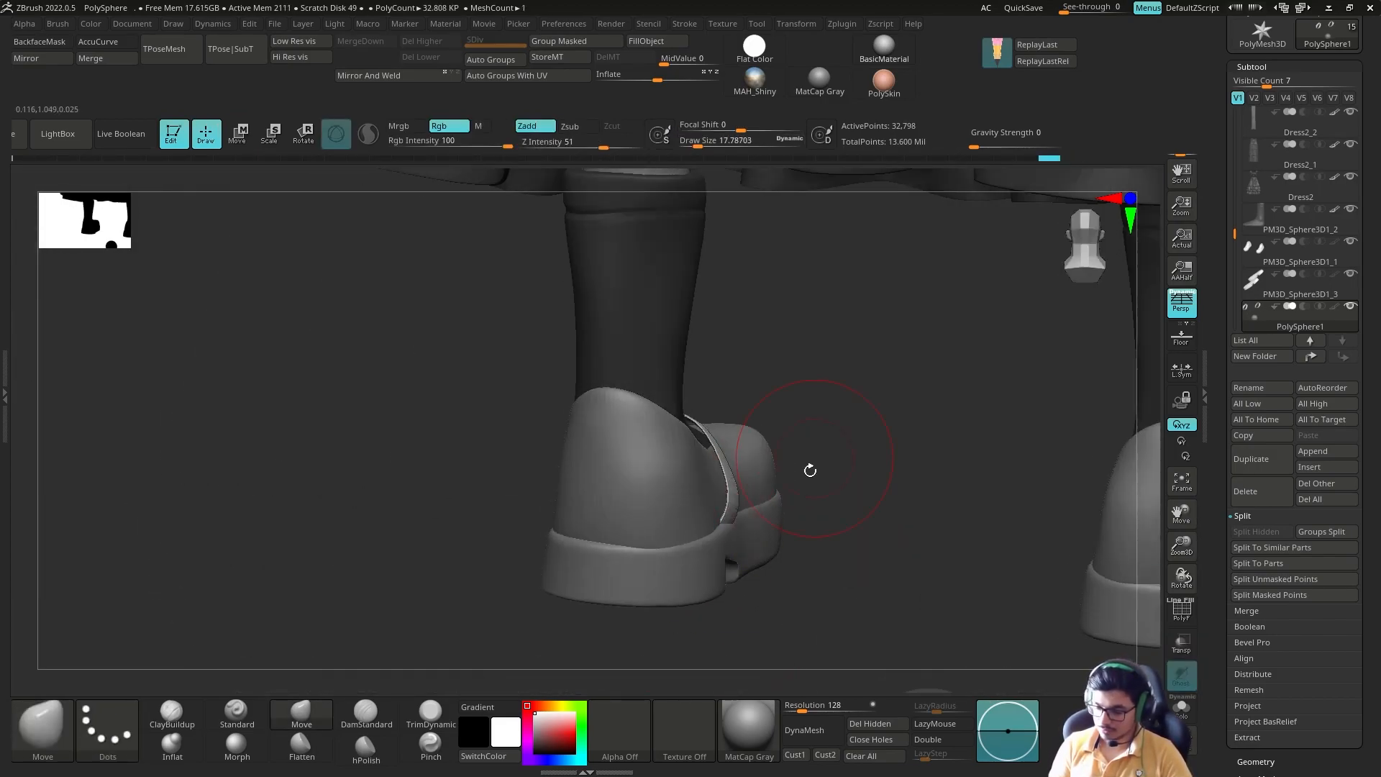
Step: Pull the strap's lower end down against the shoe's side toward the sole with the Move brush
{"action": "left_click_drag", "start_coordinate": [815, 442], "coordinate": [827, 514]}
{"action": "left_click_drag", "start_coordinate": [749, 494], "coordinate": [732, 498]}
{"action": "left_click_drag", "start_coordinate": [849, 503], "coordinate": [841, 557]}
{"action": "left_click_drag", "start_coordinate": [715, 539], "coordinate": [719, 520]}
{"action": "mouse_move", "coordinate": [878, 547]}
{"action": "left_mouse_down"}
{"action": "mouse_move", "coordinate": [975, 518]}
{"action": "mouse_move", "coordinate": [878, 497]}
{"action": "left_mouse_up"}
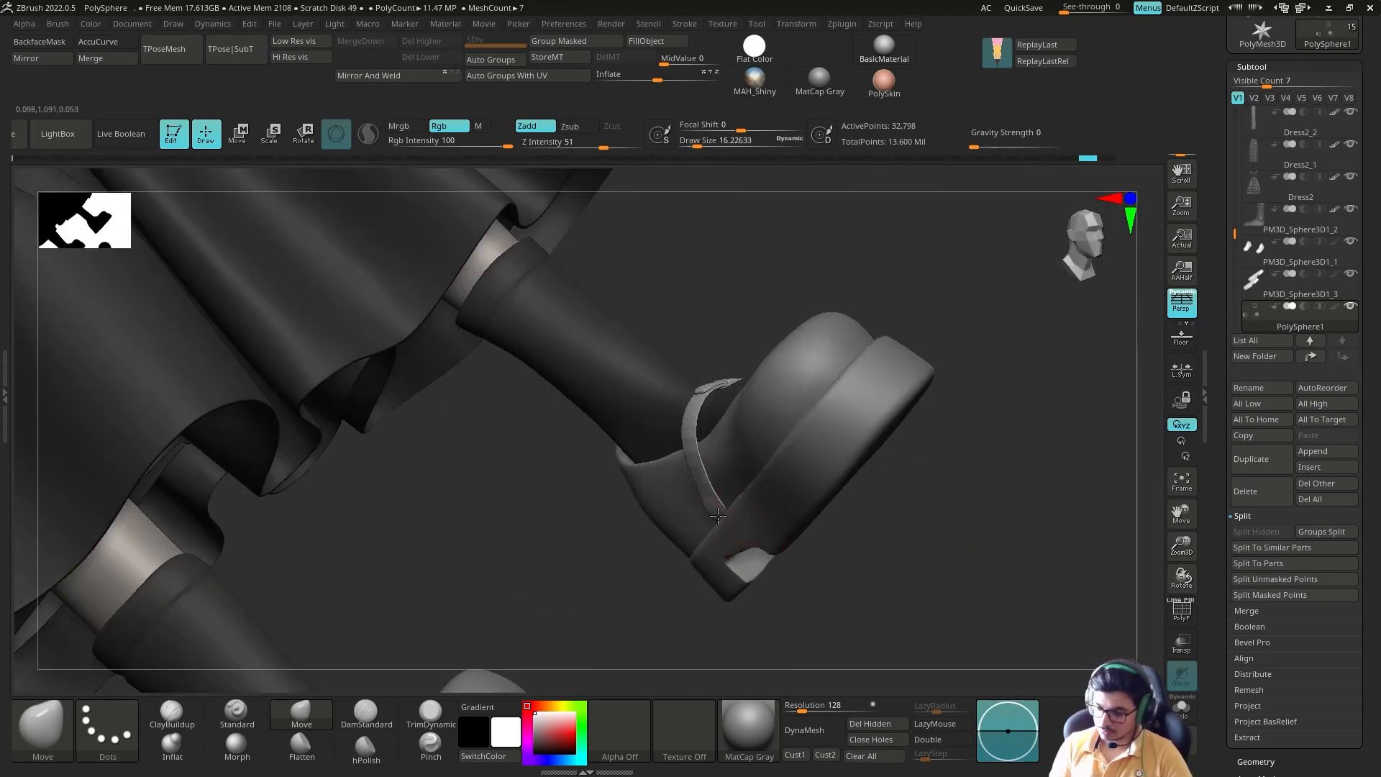
{"action": "mouse_move", "coordinate": [692, 492]}
{"action": "right_mouse_down"}
{"action": "mouse_move", "coordinate": [623, 495]}
{"action": "mouse_move", "coordinate": [647, 505]}
{"action": "mouse_move", "coordinate": [645, 438]}
{"action": "mouse_move", "coordinate": [755, 444]}
{"action": "mouse_move", "coordinate": [1072, 525]}
{"action": "mouse_move", "coordinate": [1051, 503]}
{"action": "right_mouse_up"}
{"action": "key", "text": "s"}
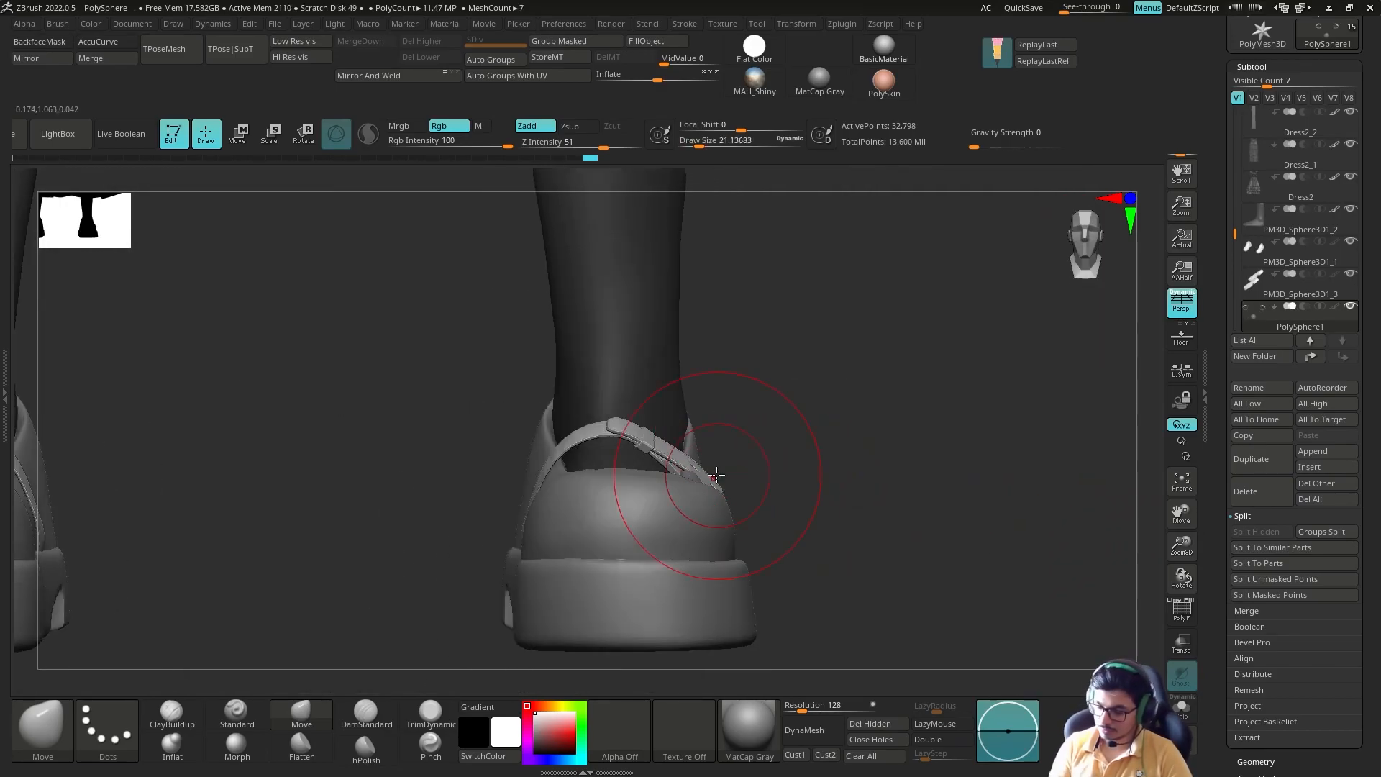
Step: Adjust the strap's fit across the instep and along both sides of the shoe opening with the Move brush
{"action": "left_click_drag", "start_coordinate": [717, 475], "coordinate": [712, 475]}
{"action": "left_click_drag", "start_coordinate": [710, 478], "coordinate": [701, 475]}
{"action": "right_click_drag", "start_coordinate": [849, 467], "coordinate": [720, 464]}
{"action": "left_click_drag", "start_coordinate": [755, 462], "coordinate": [745, 461]}
{"action": "mouse_move", "coordinate": [813, 403]}
{"action": "right_mouse_down", "text": "shift"}
{"action": "mouse_move", "coordinate": [746, 382]}
{"action": "mouse_move", "coordinate": [913, 395]}
{"action": "right_mouse_up", "text": "shift"}
{"action": "left_click_drag", "start_coordinate": [530, 471], "coordinate": [524, 467]}
{"action": "right_click_drag", "start_coordinate": [489, 418], "coordinate": [526, 480]}
{"action": "left_click_drag", "start_coordinate": [526, 479], "coordinate": [534, 484]}
{"action": "mouse_move", "coordinate": [460, 403]}
{"action": "right_mouse_down"}
{"action": "mouse_move", "coordinate": [554, 522]}
{"action": "mouse_move", "coordinate": [691, 431]}
{"action": "right_mouse_up"}
Step: Refine the strap's lower end where it meets the sole, using smaller Move strokes and hPolish
{"action": "key", "text": "s"}
{"action": "left_click_drag", "start_coordinate": [566, 584], "coordinate": [592, 569]}
{"action": "mouse_move", "coordinate": [647, 431]}
{"action": "right_mouse_down"}
{"action": "mouse_move", "coordinate": [665, 389]}
{"action": "mouse_move", "coordinate": [791, 402]}
{"action": "right_mouse_up"}
{"action": "key", "text": "s"}
{"action": "left_click_drag", "start_coordinate": [576, 524], "coordinate": [581, 516]}
{"action": "left_click", "coordinate": [365, 749]}
{"action": "right_click_drag", "start_coordinate": [755, 345], "coordinate": [848, 360]}
{"action": "left_click_drag", "start_coordinate": [565, 518], "coordinate": [608, 444]}
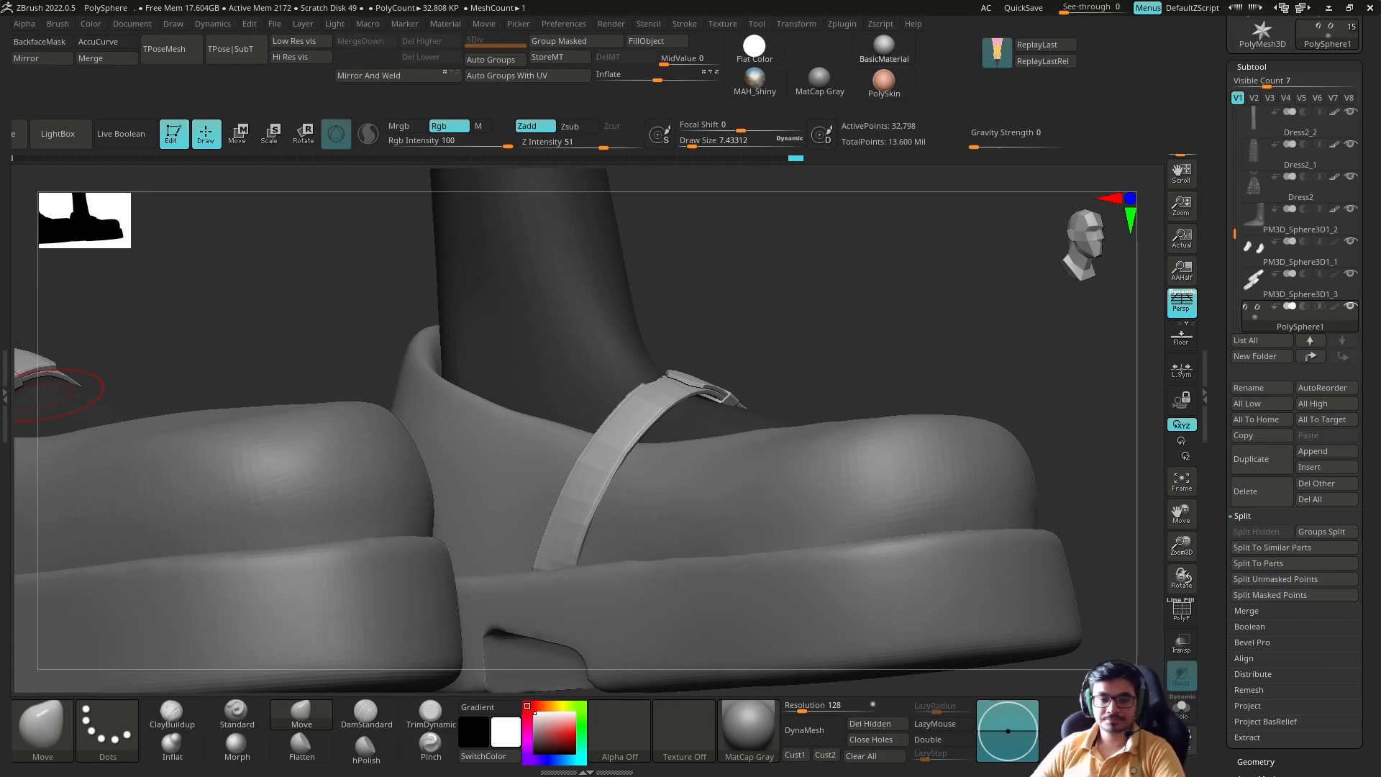
Step: Assign polygroups to the strap's parts with Auto Groups and adjust the buckle side with the strap isolated
{"action": "left_click_drag", "start_coordinate": [855, 398], "coordinate": [1004, 424]}
{"action": "key", "text": "shift+f"}
{"action": "left_click", "coordinate": [516, 61]}
{"action": "left_click_drag", "start_coordinate": [928, 367], "coordinate": [808, 395]}
{"action": "left_click", "coordinate": [797, 413]}
{"action": "left_click", "coordinate": [647, 403], "text": "ctrl+shift"}
{"action": "left_click_drag", "start_coordinate": [702, 342], "coordinate": [688, 371], "text": "ctrl+shift"}
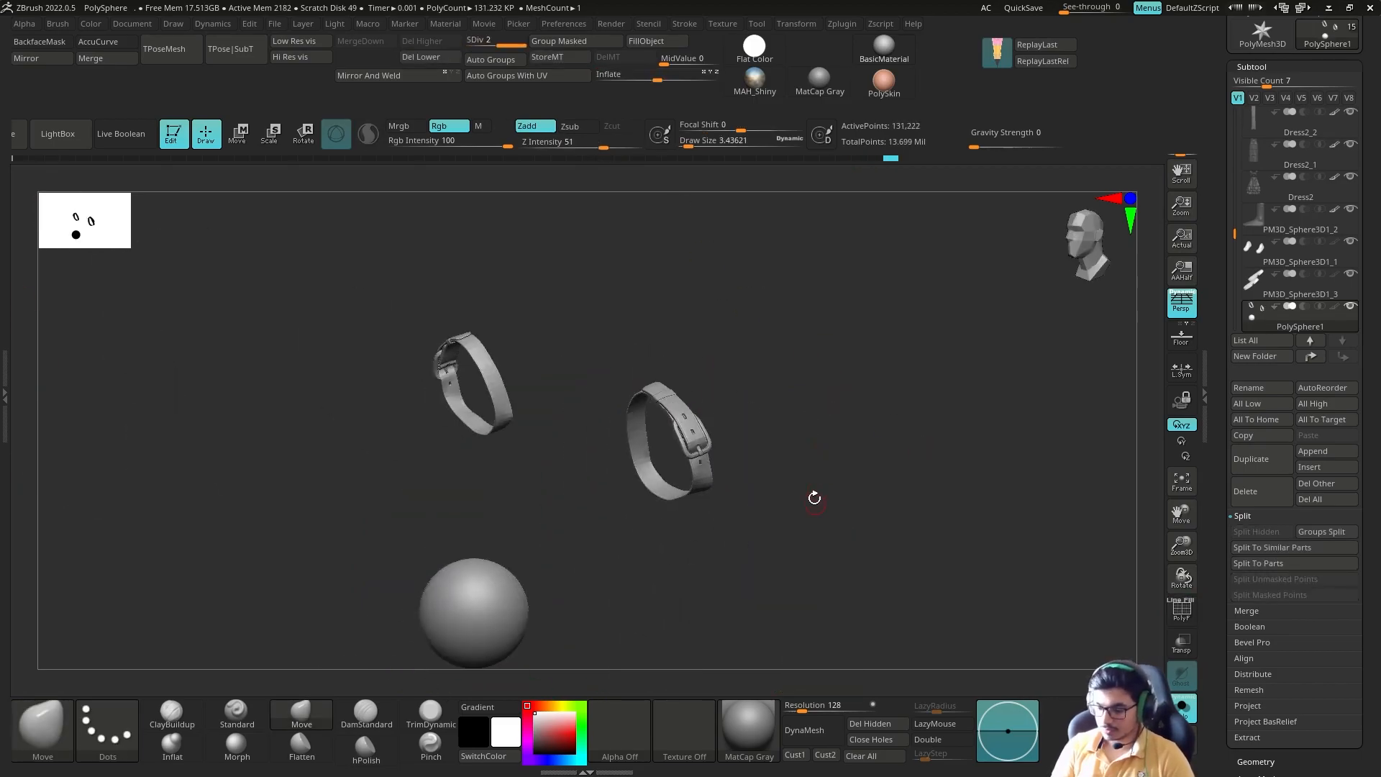
{"action": "left_click_drag", "start_coordinate": [814, 498], "coordinate": [827, 532]}
{"action": "left_click_drag", "start_coordinate": [546, 504], "coordinate": [381, 673], "text": "ctrl+alt+shift"}
{"action": "left_click", "coordinate": [1182, 708]}
Step: Fill the soles and another footwear part with a dark colour using FillObject
{"action": "left_click_drag", "start_coordinate": [937, 525], "coordinate": [788, 406]}
{"action": "left_click", "coordinate": [640, 496], "text": "alt"}
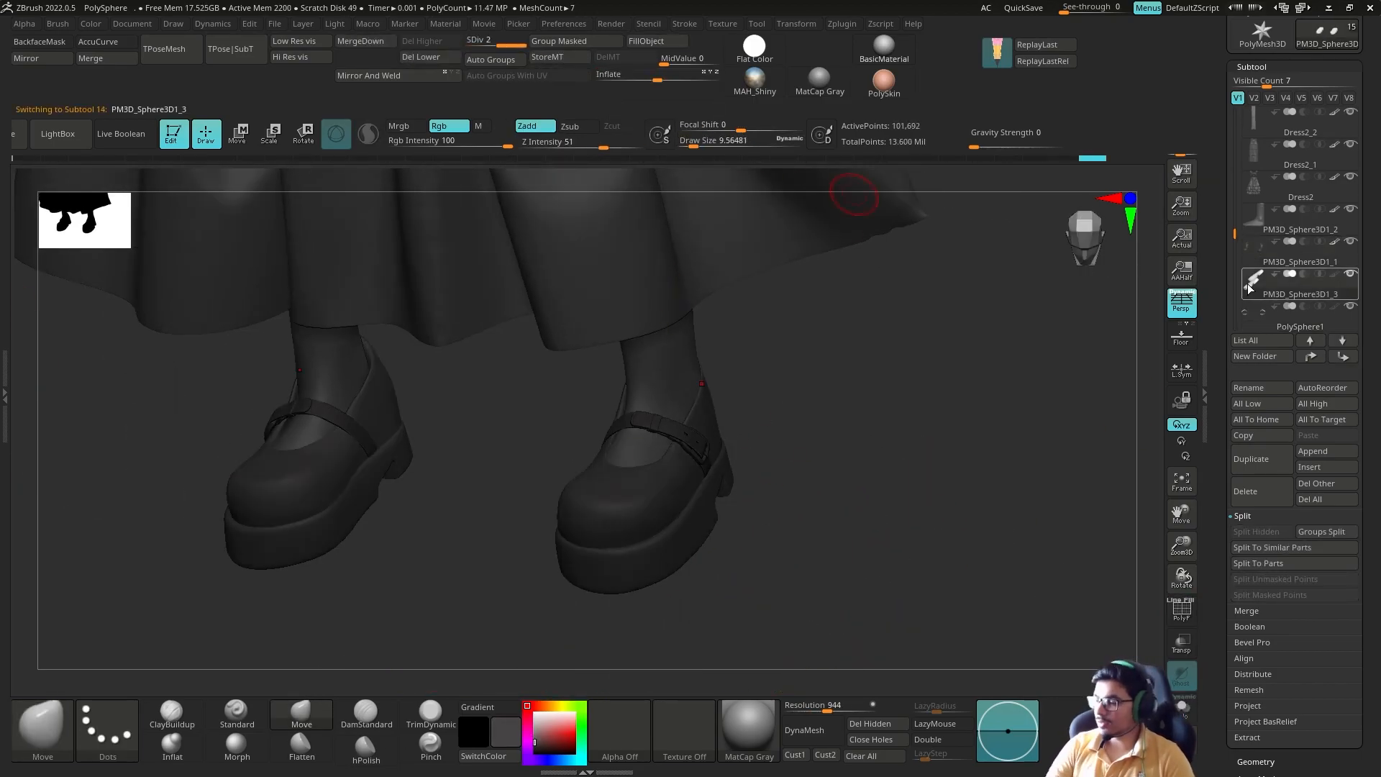
{"action": "left_click", "coordinate": [660, 43]}
{"action": "left_click_drag", "start_coordinate": [1036, 338], "coordinate": [957, 461]}
{"action": "left_click_drag", "start_coordinate": [548, 728], "coordinate": [534, 721]}
{"action": "left_click_drag", "start_coordinate": [827, 446], "coordinate": [957, 352], "text": "alt"}
{"action": "left_click", "coordinate": [682, 508], "text": "ctrl+shift"}
{"action": "left_click", "coordinate": [646, 41]}
Step: Select the Wednesday_04 body subtool at the hand beside the skirt
{"action": "mouse_move", "coordinate": [938, 438]}
{"action": "left_mouse_down"}
{"action": "mouse_move", "coordinate": [827, 580]}
{"action": "mouse_move", "coordinate": [972, 496]}
{"action": "mouse_move", "coordinate": [959, 436]}
{"action": "mouse_move", "coordinate": [857, 451]}
{"action": "mouse_move", "coordinate": [957, 432]}
{"action": "left_mouse_up"}
{"action": "left_click", "coordinate": [974, 502], "text": "ctrl+shift"}
{"action": "left_click", "coordinate": [868, 480], "text": "ctrl+shift"}
{"action": "left_click", "coordinate": [1003, 573], "text": "ctrl+shift"}
{"action": "key", "text": "f"}
{"action": "left_click_drag", "start_coordinate": [957, 432], "coordinate": [864, 611], "text": "alt"}
{"action": "left_click_drag", "start_coordinate": [758, 300], "coordinate": [777, 339], "text": "alt"}
{"action": "left_click", "coordinate": [694, 295], "text": "alt"}
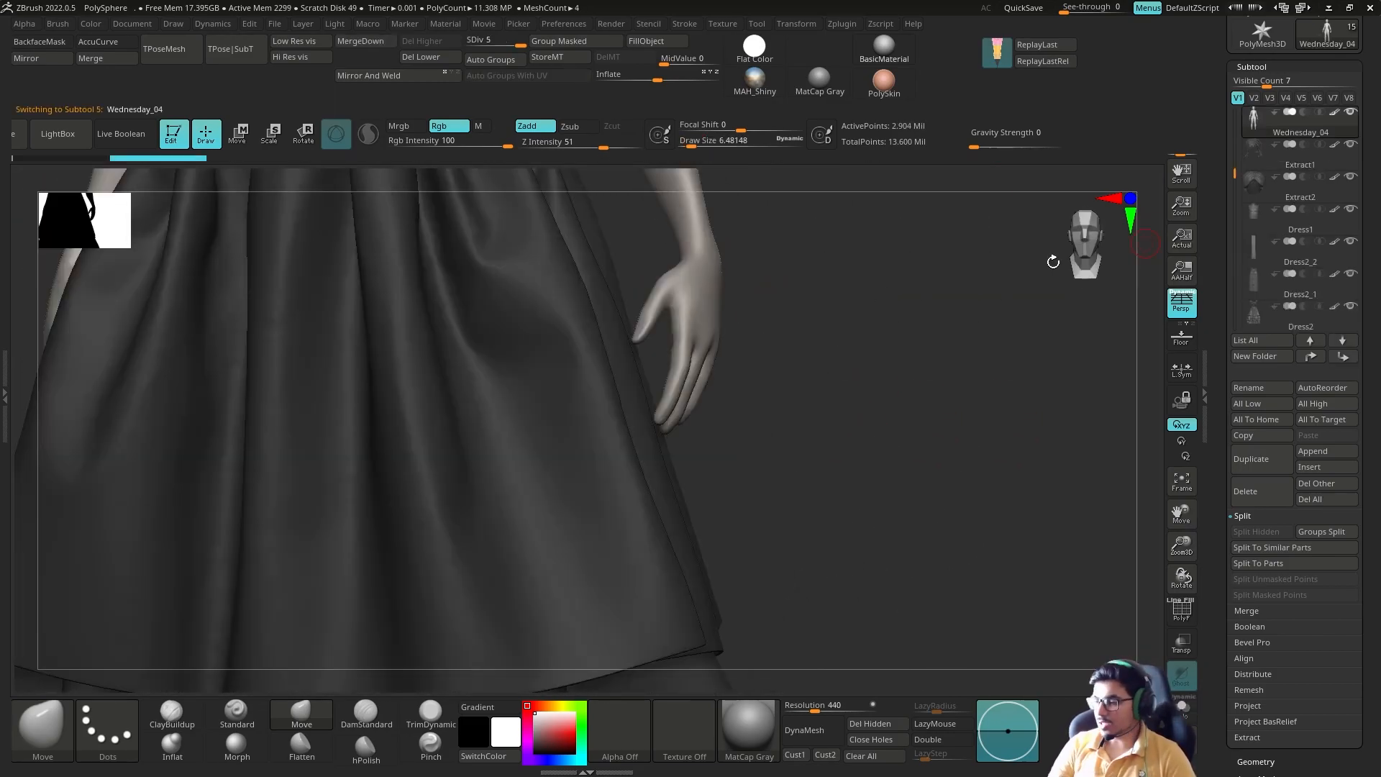
Step: Solo the body and isolate its hands for detailing
{"action": "left_click", "coordinate": [1182, 708]}
{"action": "left_click", "coordinate": [709, 324], "text": "ctrl+shift"}
{"action": "left_click_drag", "start_coordinate": [799, 403], "coordinate": [771, 481], "text": "alt"}
{"action": "key", "text": "ctrl+z"}
{"action": "mouse_move", "coordinate": [742, 288]}
{"action": "left_mouse_down", "text": "ctrl+alt+shift"}
{"action": "mouse_move", "coordinate": [641, 339]}
{"action": "mouse_move", "coordinate": [720, 320]}
{"action": "left_mouse_up", "text": "ctrl+alt+shift"}
{"action": "left_click", "coordinate": [42, 726], "text": "ctrl+shift"}
{"action": "left_click", "coordinate": [562, 575], "text": "ctrl+shift"}
{"action": "mouse_move", "coordinate": [762, 424]}
{"action": "left_mouse_down"}
{"action": "mouse_move", "coordinate": [661, 445]}
{"action": "mouse_move", "coordinate": [719, 461]}
{"action": "left_mouse_up"}
Step: Carve creases at the finger bases and index finger joints on the palm side with the DamStandard brush
{"action": "left_click", "coordinate": [366, 712]}
{"action": "left_click_drag", "start_coordinate": [581, 413], "coordinate": [609, 396]}
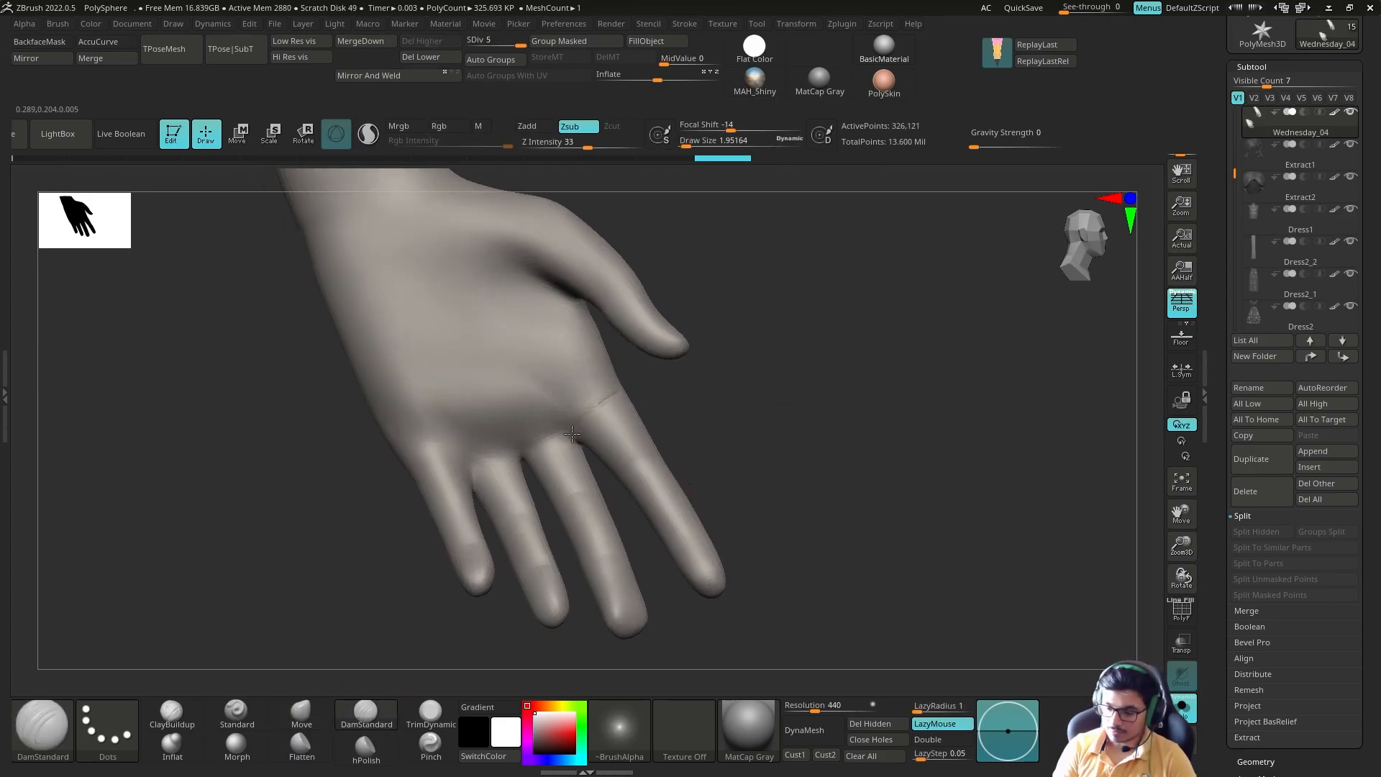
{"action": "left_click_drag", "start_coordinate": [466, 458], "coordinate": [425, 453], "text": "shift"}
{"action": "left_click_drag", "start_coordinate": [777, 439], "coordinate": [791, 421]}
{"action": "left_click_drag", "start_coordinate": [624, 471], "coordinate": [663, 450]}
{"action": "left_click_drag", "start_coordinate": [681, 541], "coordinate": [705, 524]}
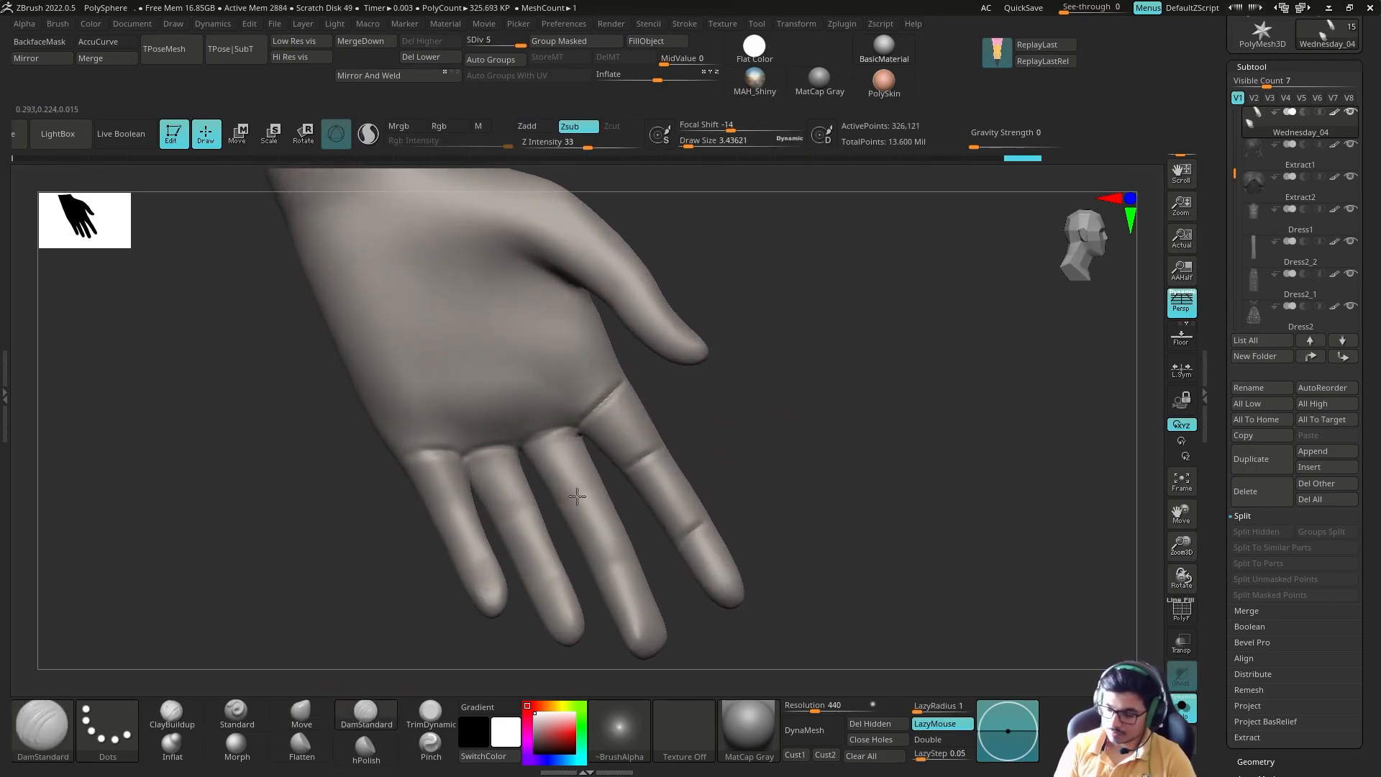
Step: Carve joint creases across the remaining fingers with DamStandard
{"action": "left_click_drag", "start_coordinate": [503, 519], "coordinate": [536, 510]}
{"action": "left_click_drag", "start_coordinate": [770, 450], "coordinate": [792, 455]}
{"action": "left_click_drag", "start_coordinate": [543, 584], "coordinate": [576, 574]}
{"action": "left_click_drag", "start_coordinate": [444, 527], "coordinate": [477, 513]}
{"action": "left_click_drag", "start_coordinate": [476, 584], "coordinate": [507, 569]}
{"action": "left_click_drag", "start_coordinate": [809, 464], "coordinate": [623, 457]}
{"action": "left_click_drag", "start_coordinate": [773, 446], "coordinate": [754, 399]}
{"action": "left_click_drag", "start_coordinate": [504, 604], "coordinate": [549, 603]}
{"action": "left_click_drag", "start_coordinate": [549, 531], "coordinate": [577, 529]}
Step: Carve the first fingernail's outline on the index fingertip with DamStandard, adding volume with ClayBuildup
{"action": "mouse_move", "coordinate": [637, 612]}
{"action": "left_mouse_down"}
{"action": "mouse_move", "coordinate": [605, 605]}
{"action": "mouse_move", "coordinate": [575, 647]}
{"action": "left_mouse_up"}
{"action": "left_click_drag", "start_coordinate": [403, 561], "coordinate": [431, 554]}
{"action": "left_click", "coordinate": [171, 713]}
{"action": "mouse_move", "coordinate": [557, 528]}
{"action": "left_mouse_down"}
{"action": "mouse_move", "coordinate": [538, 542]}
{"action": "mouse_move", "coordinate": [550, 529]}
{"action": "left_mouse_up"}
{"action": "left_click_drag", "start_coordinate": [403, 561], "coordinate": [439, 554]}
{"action": "left_click", "coordinate": [367, 713]}
{"action": "left_click_drag", "start_coordinate": [467, 496], "coordinate": [518, 503]}
{"action": "mouse_move", "coordinate": [612, 597]}
{"action": "left_mouse_down"}
{"action": "mouse_move", "coordinate": [558, 589]}
{"action": "mouse_move", "coordinate": [605, 575]}
{"action": "left_mouse_up"}
{"action": "left_click_drag", "start_coordinate": [531, 557], "coordinate": [494, 563]}
{"action": "left_click_drag", "start_coordinate": [539, 477], "coordinate": [483, 480]}
{"action": "left_click_drag", "start_coordinate": [403, 503], "coordinate": [409, 550]}
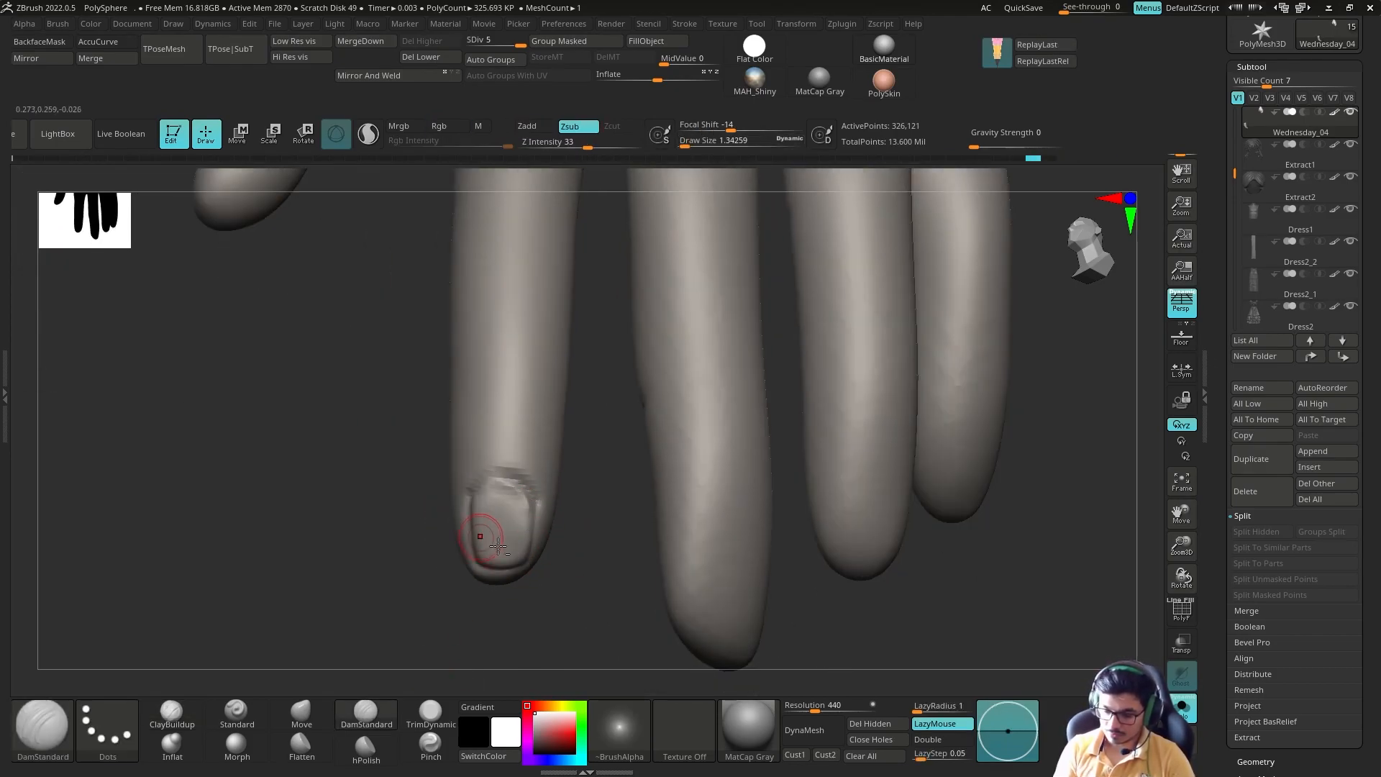
Step: Shape the fingertips with the Move brush and start the next finger's nail
{"action": "left_click_drag", "start_coordinate": [568, 637], "coordinate": [533, 653]}
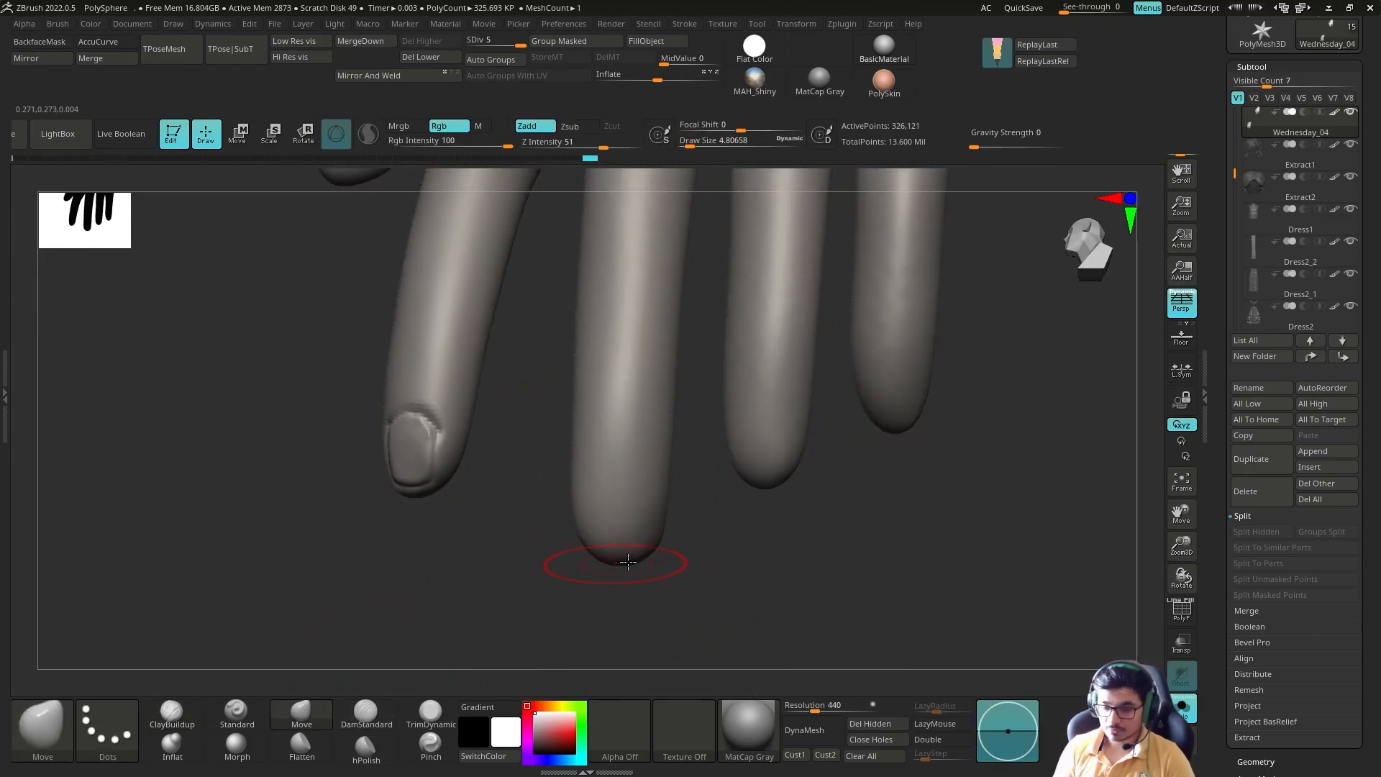
{"action": "left_click_drag", "start_coordinate": [775, 495], "coordinate": [590, 243]}
{"action": "left_click_drag", "start_coordinate": [904, 487], "coordinate": [835, 532]}
{"action": "mouse_move", "coordinate": [629, 504]}
{"action": "left_mouse_down"}
{"action": "mouse_move", "coordinate": [580, 504]}
{"action": "mouse_move", "coordinate": [636, 572]}
{"action": "left_mouse_up"}
{"action": "left_click_drag", "start_coordinate": [636, 572], "coordinate": [546, 633]}
{"action": "left_click_drag", "start_coordinate": [577, 571], "coordinate": [636, 575]}
{"action": "left_click_drag", "start_coordinate": [726, 597], "coordinate": [777, 568]}
Step: Carve the nail outlines on the remaining fingertips
{"action": "left_click_drag", "start_coordinate": [380, 516], "coordinate": [403, 507]}
{"action": "left_click_drag", "start_coordinate": [468, 590], "coordinate": [518, 562]}
{"action": "left_click_drag", "start_coordinate": [616, 494], "coordinate": [579, 501], "text": "shift"}
{"action": "left_click_drag", "start_coordinate": [575, 505], "coordinate": [621, 495]}
{"action": "left_click_drag", "start_coordinate": [727, 575], "coordinate": [705, 612]}
{"action": "left_click_drag", "start_coordinate": [710, 471], "coordinate": [754, 462]}
{"action": "mouse_move", "coordinate": [763, 538]}
{"action": "left_mouse_down"}
{"action": "mouse_move", "coordinate": [906, 509]}
{"action": "mouse_move", "coordinate": [839, 564]}
{"action": "mouse_move", "coordinate": [824, 541]}
{"action": "mouse_move", "coordinate": [867, 526]}
{"action": "mouse_move", "coordinate": [856, 493]}
{"action": "left_mouse_up"}
{"action": "left_click_drag", "start_coordinate": [805, 558], "coordinate": [914, 497]}
{"action": "mouse_move", "coordinate": [841, 463]}
{"action": "left_mouse_down"}
{"action": "mouse_move", "coordinate": [793, 501]}
{"action": "mouse_move", "coordinate": [803, 480]}
{"action": "mouse_move", "coordinate": [818, 513]}
{"action": "mouse_move", "coordinate": [752, 547]}
{"action": "mouse_move", "coordinate": [762, 583]}
{"action": "left_mouse_up"}
Step: Sharpen the thumbnail's edges and cuticle line with a smaller DamStandard brush
{"action": "key", "text": "d"}
{"action": "key", "text": "d"}
{"action": "key", "text": "b"}
{"action": "key", "text": "d"}
{"action": "key", "text": "s"}
{"action": "key", "text": "ctrl+z"}
{"action": "left_click_drag", "start_coordinate": [822, 431], "coordinate": [788, 441]}
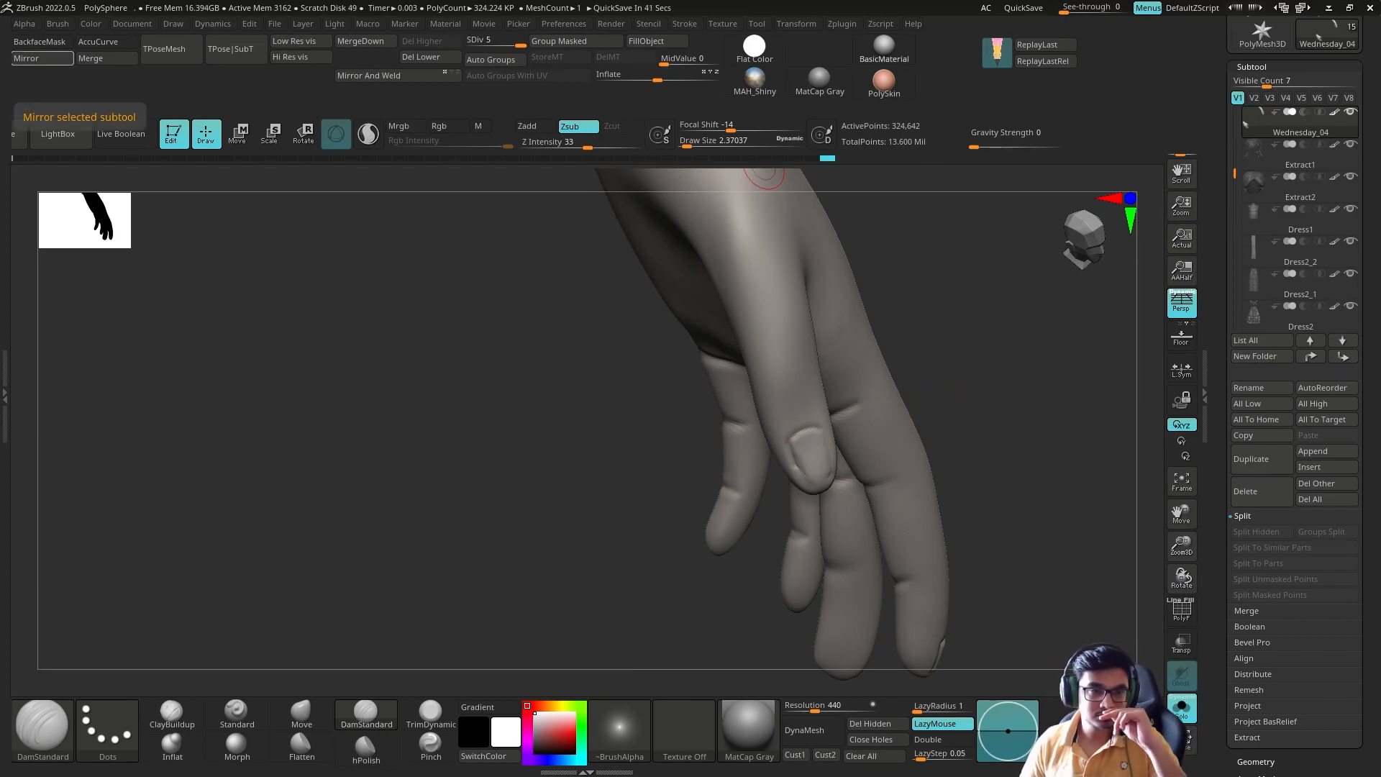
{"action": "mouse_move", "coordinate": [1051, 337]}
{"action": "left_mouse_down"}
{"action": "mouse_move", "coordinate": [960, 367]}
{"action": "mouse_move", "coordinate": [1025, 352]}
{"action": "left_mouse_up"}
{"action": "key", "text": "bracketleft"}
{"action": "left_click_drag", "start_coordinate": [808, 488], "coordinate": [841, 476]}
{"action": "mouse_move", "coordinate": [874, 492]}
{"action": "left_mouse_down"}
{"action": "mouse_move", "coordinate": [940, 494]}
{"action": "mouse_move", "coordinate": [875, 496]}
{"action": "left_mouse_up"}
{"action": "left_click_drag", "start_coordinate": [986, 395], "coordinate": [993, 363]}
{"action": "left_click_drag", "start_coordinate": [799, 465], "coordinate": [824, 489], "text": "shift"}
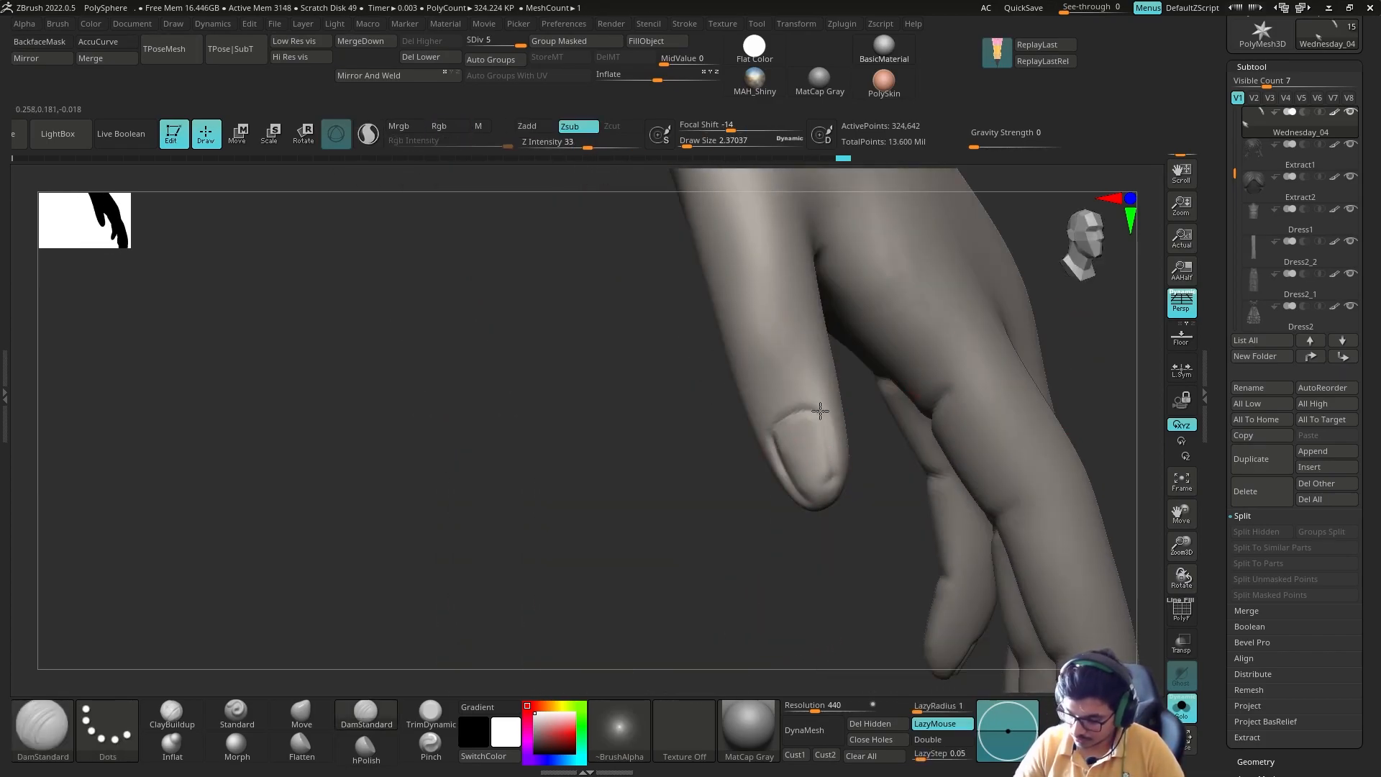
{"action": "left_click_drag", "start_coordinate": [825, 426], "coordinate": [839, 471]}
Step: Refine the nail edges, raise the hand's subdivision and smooth the area around a fingernail
{"action": "left_click_drag", "start_coordinate": [892, 496], "coordinate": [968, 489]}
{"action": "left_click_drag", "start_coordinate": [777, 454], "coordinate": [830, 495]}
{"action": "mouse_move", "coordinate": [1007, 468]}
{"action": "left_mouse_down", "text": "alt"}
{"action": "mouse_move", "coordinate": [897, 361]}
{"action": "mouse_move", "coordinate": [899, 460]}
{"action": "left_mouse_up", "text": "alt"}
{"action": "left_click_drag", "start_coordinate": [1007, 431], "coordinate": [906, 540], "text": "alt"}
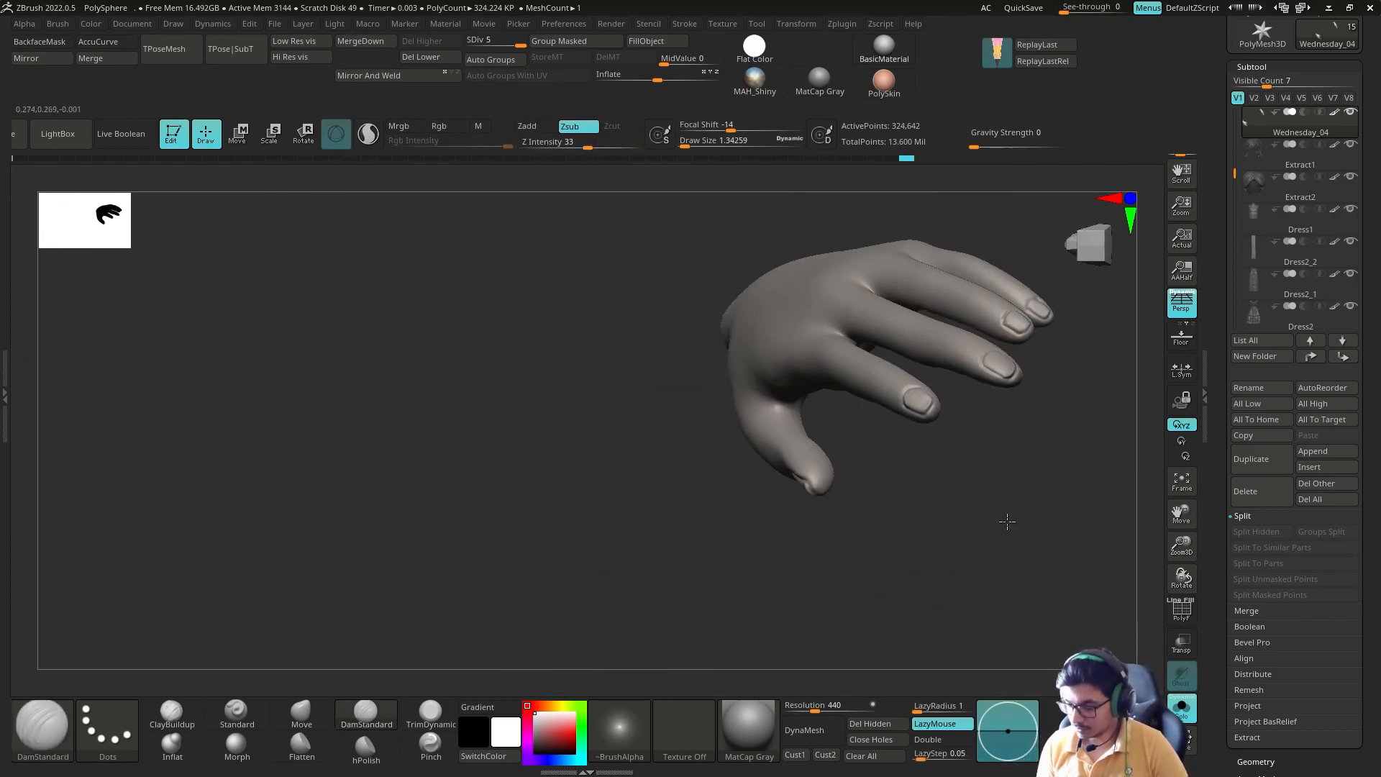
{"action": "mouse_move", "coordinate": [503, 432]}
{"action": "left_mouse_down", "text": "alt"}
{"action": "mouse_move", "coordinate": [647, 324]}
{"action": "mouse_move", "coordinate": [921, 417]}
{"action": "left_mouse_up", "text": "alt"}
{"action": "left_click_drag", "start_coordinate": [504, 468], "coordinate": [922, 421]}
{"action": "mouse_move", "coordinate": [518, 546]}
{"action": "left_mouse_down"}
{"action": "mouse_move", "coordinate": [496, 629]}
{"action": "mouse_move", "coordinate": [504, 669]}
{"action": "left_mouse_up"}
{"action": "key", "text": "ctrl+d"}
{"action": "left_click_drag", "start_coordinate": [910, 395], "coordinate": [921, 411], "text": "shift"}
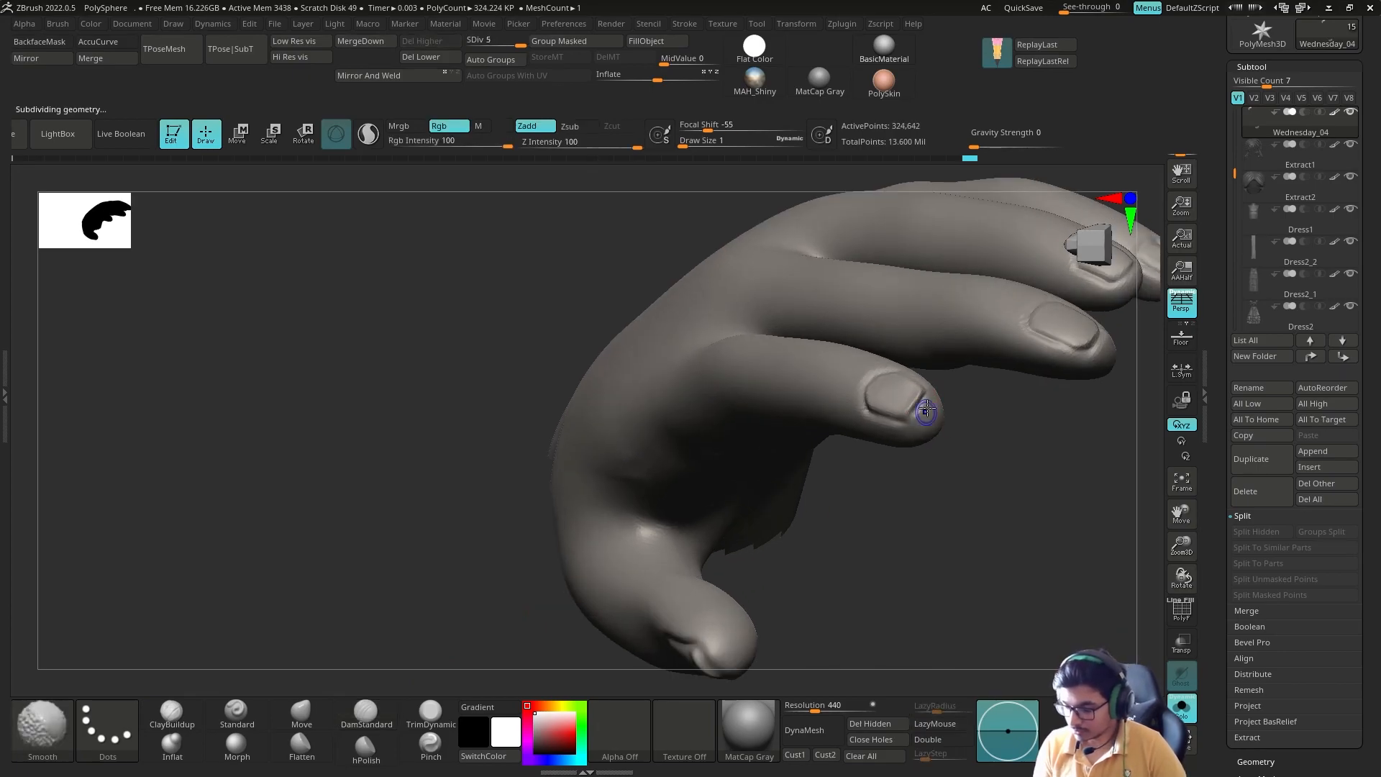
Step: Build up volume on the underside of the fingertips with ClayBuildup
{"action": "mouse_move", "coordinate": [986, 467]}
{"action": "left_mouse_down"}
{"action": "mouse_move", "coordinate": [906, 489]}
{"action": "mouse_move", "coordinate": [777, 479]}
{"action": "left_mouse_up"}
{"action": "left_click", "coordinate": [366, 713]}
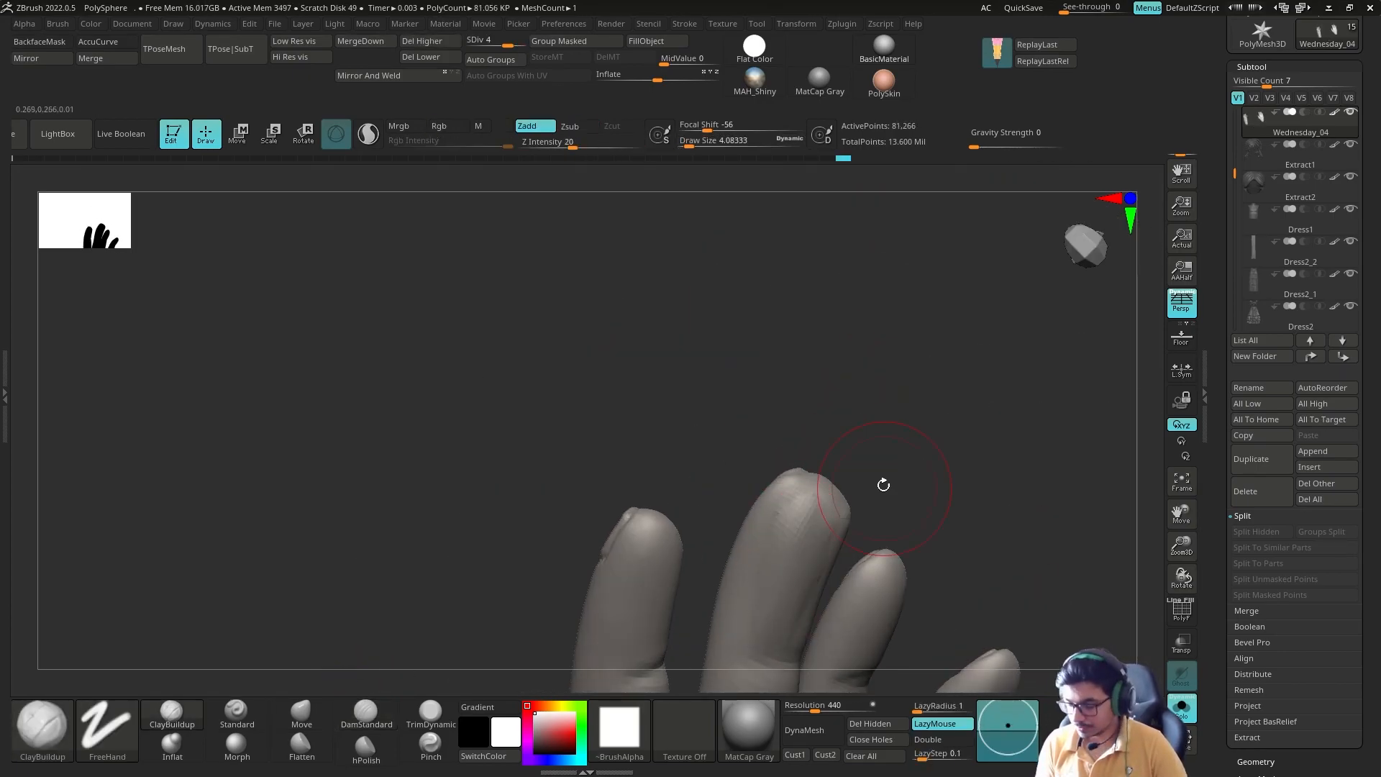
{"action": "left_click_drag", "start_coordinate": [796, 586], "coordinate": [863, 561], "text": "shift"}
{"action": "mouse_move", "coordinate": [935, 403]}
{"action": "left_mouse_down"}
{"action": "mouse_move", "coordinate": [1017, 450]}
{"action": "mouse_move", "coordinate": [1007, 532]}
{"action": "left_mouse_up"}
Step: Reshape the fingernails and fingertips with a small Move brush
{"action": "key", "text": "b"}
{"action": "key", "text": "m"}
{"action": "key", "text": "v"}
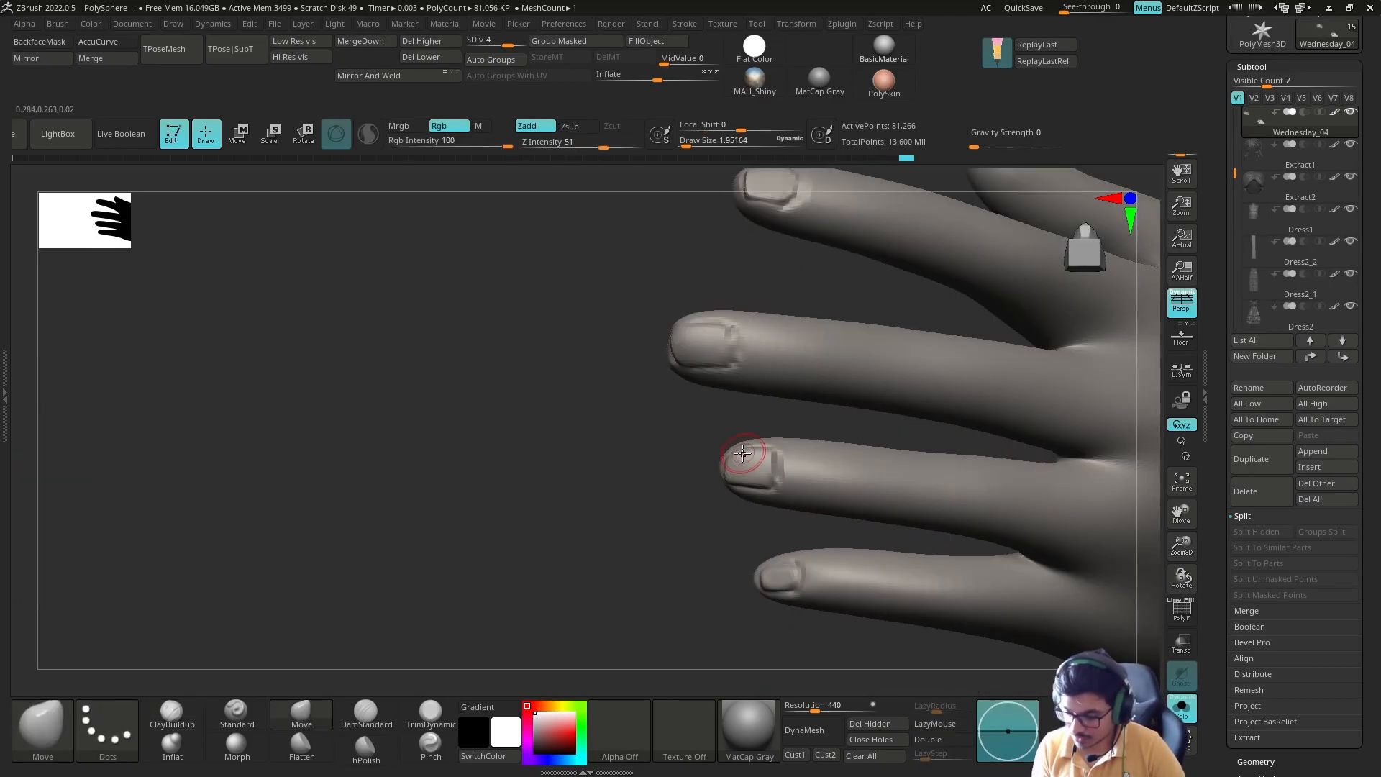
{"action": "mouse_move", "coordinate": [611, 467]}
{"action": "left_mouse_down"}
{"action": "mouse_move", "coordinate": [806, 468]}
{"action": "mouse_move", "coordinate": [727, 478]}
{"action": "left_mouse_up"}
{"action": "mouse_move", "coordinate": [827, 503]}
{"action": "left_mouse_down", "text": "alt"}
{"action": "mouse_move", "coordinate": [827, 547]}
{"action": "mouse_move", "coordinate": [684, 530]}
{"action": "mouse_move", "coordinate": [669, 561]}
{"action": "mouse_move", "coordinate": [789, 555]}
{"action": "mouse_move", "coordinate": [669, 550]}
{"action": "left_mouse_up", "text": "alt"}
{"action": "key", "text": "s"}
{"action": "left_click_drag", "start_coordinate": [803, 549], "coordinate": [756, 546]}
{"action": "mouse_move", "coordinate": [854, 530]}
{"action": "left_mouse_down", "text": "alt"}
{"action": "mouse_move", "coordinate": [879, 530]}
{"action": "mouse_move", "coordinate": [916, 576]}
{"action": "left_mouse_up", "text": "alt"}
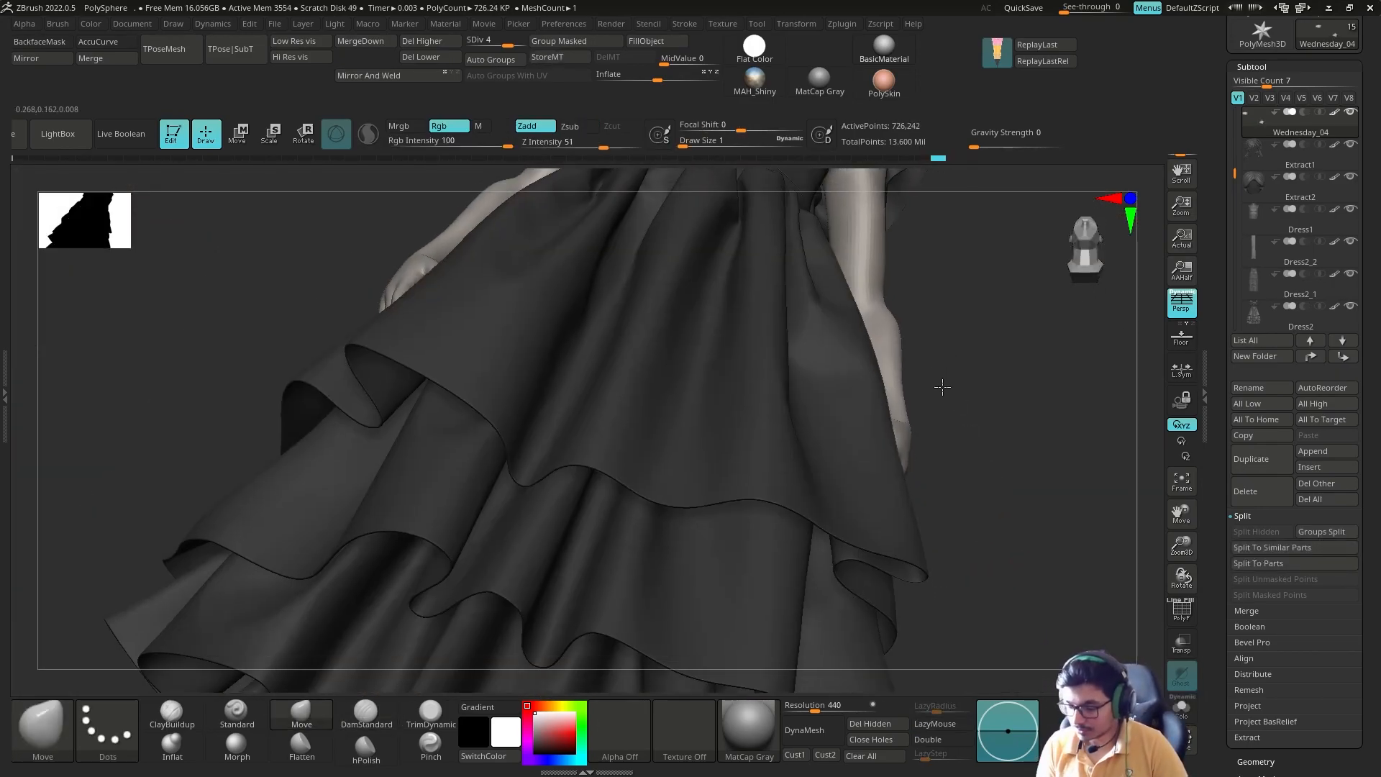
{"action": "left_click_drag", "start_coordinate": [942, 387], "coordinate": [922, 439]}
Step: Select the Extract1 hair strands, raise them to subdivision level 3 and choose the DamStandard brush
{"action": "left_click_drag", "start_coordinate": [908, 249], "coordinate": [823, 338], "text": "alt"}
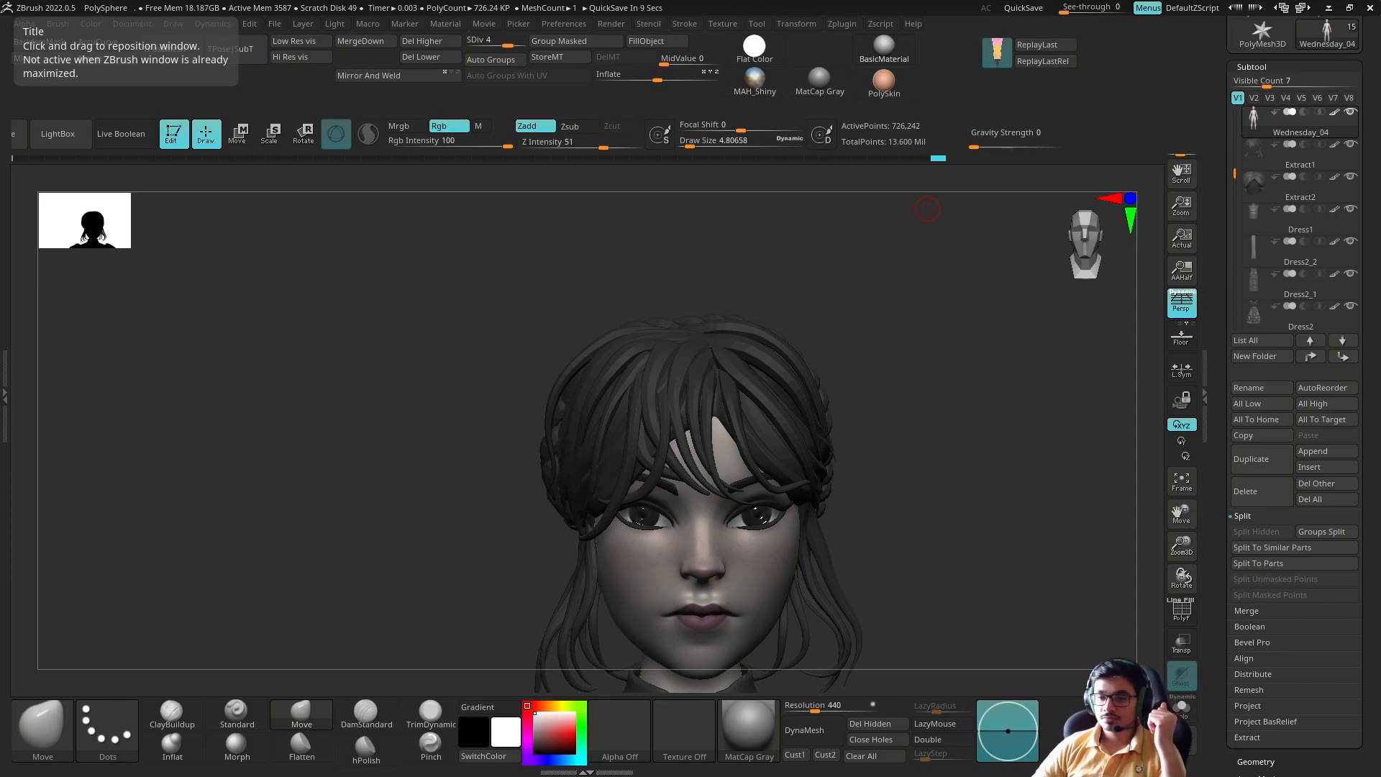
{"action": "left_click_drag", "start_coordinate": [928, 209], "coordinate": [892, 180], "text": "alt"}
{"action": "left_click", "coordinate": [712, 333], "text": "alt"}
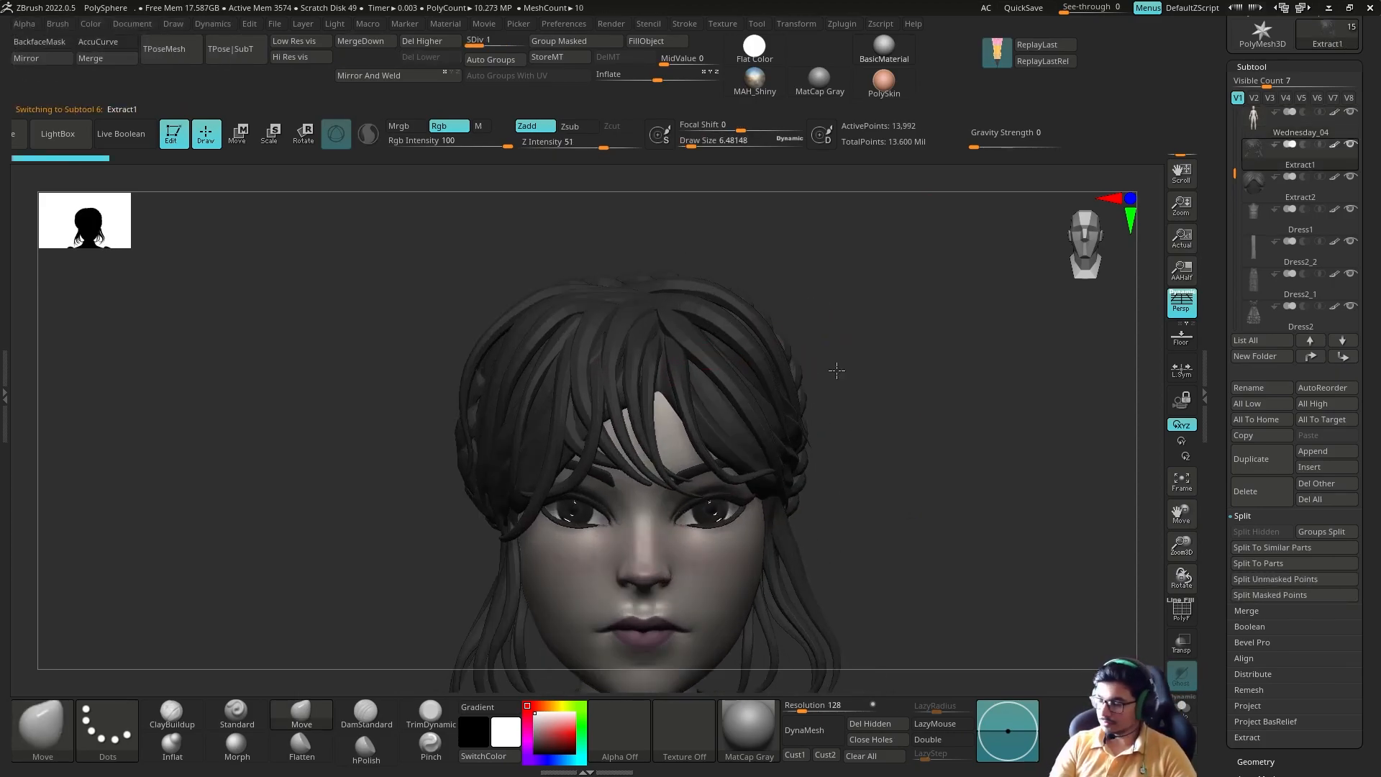
{"action": "left_click_drag", "start_coordinate": [826, 339], "coordinate": [781, 352]}
{"action": "left_click", "coordinate": [363, 719]}
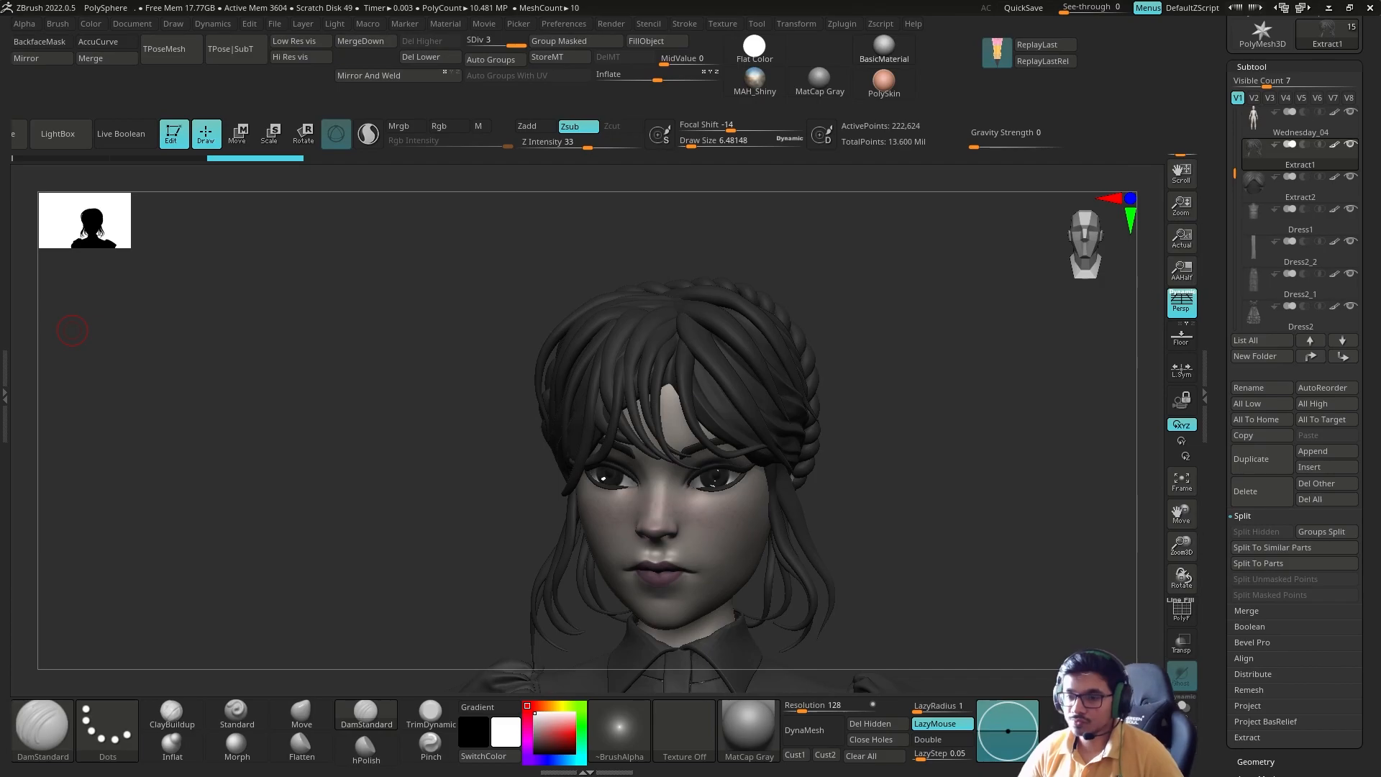
{"action": "left_click_drag", "start_coordinate": [72, 330], "coordinate": [6, 705], "text": "alt"}
{"action": "left_click_drag", "start_coordinate": [907, 460], "coordinate": [827, 467]}
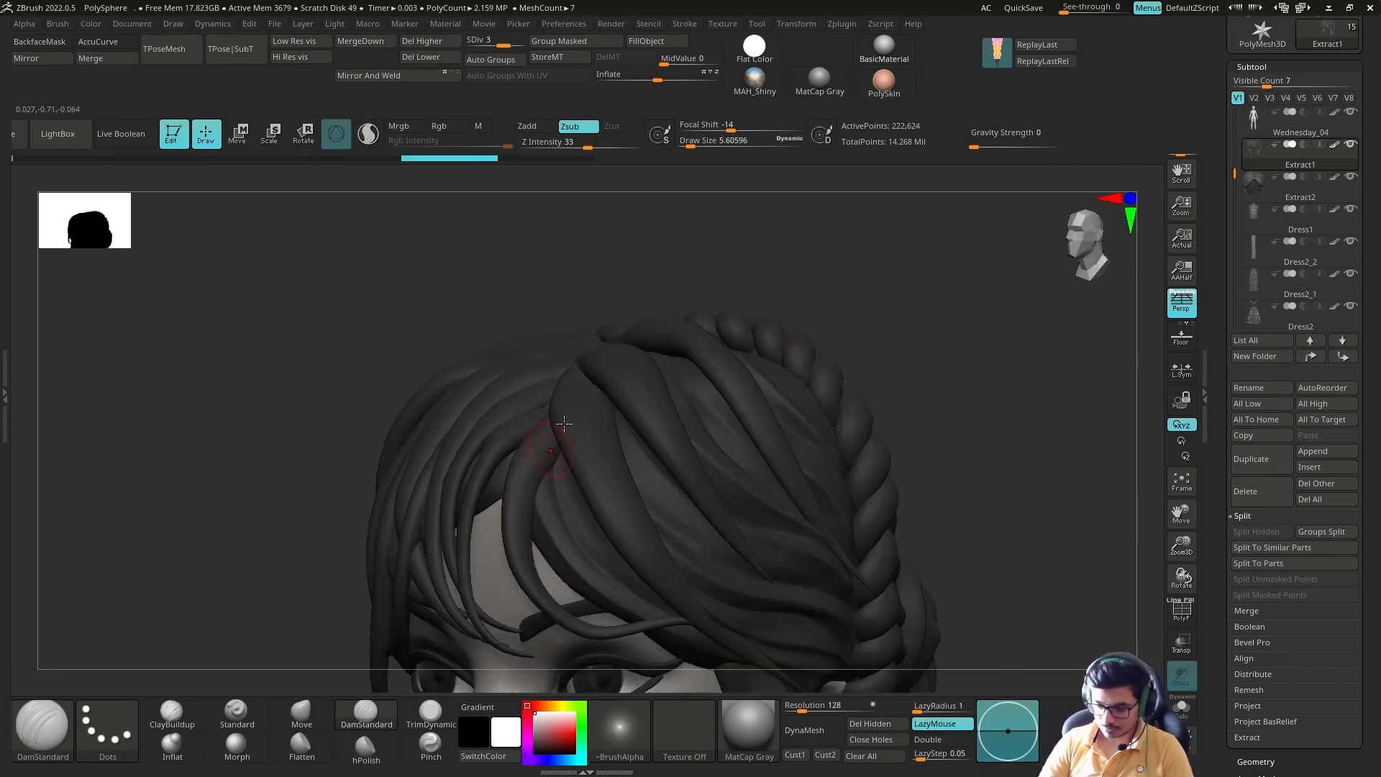
Step: Set the LazyMouse radius to 23, subdivide the strands to level 4 and carve the first grooves into the fringe
{"action": "left_click", "coordinate": [1182, 709]}
{"action": "left_click_drag", "start_coordinate": [849, 532], "coordinate": [914, 540]}
{"action": "left_click_drag", "start_coordinate": [918, 711], "coordinate": [933, 711]}
{"action": "left_click_drag", "start_coordinate": [907, 532], "coordinate": [902, 496]}
{"action": "left_click_drag", "start_coordinate": [547, 533], "coordinate": [640, 549]}
{"action": "left_click_drag", "start_coordinate": [907, 461], "coordinate": [907, 546], "text": "alt"}
{"action": "key", "text": "d"}
{"action": "left_click_drag", "start_coordinate": [576, 550], "coordinate": [638, 542], "text": "shift"}
Step: Carve grooves along the upper fringe strands with DamStandard, checking them with and without the rest of the character
{"action": "left_click", "coordinate": [1182, 708]}
{"action": "mouse_move", "coordinate": [907, 532]}
{"action": "left_mouse_down", "text": "alt"}
{"action": "mouse_move", "coordinate": [907, 446]}
{"action": "mouse_move", "coordinate": [885, 453]}
{"action": "left_mouse_up", "text": "alt"}
{"action": "left_click_drag", "start_coordinate": [587, 455], "coordinate": [606, 471]}
{"action": "mouse_move", "coordinate": [856, 352]}
{"action": "left_mouse_down"}
{"action": "mouse_move", "coordinate": [808, 357]}
{"action": "mouse_move", "coordinate": [813, 425]}
{"action": "left_mouse_up"}
{"action": "left_click_drag", "start_coordinate": [719, 351], "coordinate": [741, 374], "text": "shift"}
{"action": "mouse_move", "coordinate": [1008, 346]}
{"action": "left_mouse_down"}
{"action": "mouse_move", "coordinate": [878, 379]}
{"action": "mouse_move", "coordinate": [893, 287]}
{"action": "left_mouse_up"}
{"action": "left_click", "coordinate": [1182, 708]}
{"action": "mouse_move", "coordinate": [827, 403]}
{"action": "left_mouse_down"}
{"action": "mouse_move", "coordinate": [863, 403]}
{"action": "mouse_move", "coordinate": [777, 407]}
{"action": "mouse_move", "coordinate": [827, 403]}
{"action": "mouse_move", "coordinate": [718, 351]}
{"action": "mouse_move", "coordinate": [611, 471]}
{"action": "left_mouse_up"}
{"action": "left_click", "coordinate": [1182, 709]}
Step: Carve long grooves along the front hair strands using a larger DamStandard brush with backface masking on
{"action": "mouse_move", "coordinate": [618, 403]}
{"action": "left_mouse_down"}
{"action": "mouse_move", "coordinate": [647, 303]}
{"action": "mouse_move", "coordinate": [626, 266]}
{"action": "mouse_move", "coordinate": [612, 306]}
{"action": "mouse_move", "coordinate": [518, 342]}
{"action": "left_mouse_up"}
{"action": "key", "text": "alt+s"}
{"action": "mouse_move", "coordinate": [676, 324]}
{"action": "left_mouse_down"}
{"action": "mouse_move", "coordinate": [638, 346]}
{"action": "mouse_move", "coordinate": [679, 364]}
{"action": "mouse_move", "coordinate": [673, 338]}
{"action": "left_mouse_up"}
{"action": "left_click", "coordinate": [584, 341], "text": "ctrl+shift"}
{"action": "mouse_move", "coordinate": [561, 360]}
{"action": "left_mouse_down", "text": "shift"}
{"action": "mouse_move", "coordinate": [549, 425]}
{"action": "mouse_move", "coordinate": [458, 571]}
{"action": "left_mouse_up", "text": "shift"}
{"action": "left_click", "coordinate": [766, 364], "text": "ctrl+shift"}
{"action": "left_click_drag", "start_coordinate": [766, 364], "coordinate": [691, 431], "text": "alt"}
{"action": "key", "text": "alt+s"}
{"action": "left_click_drag", "start_coordinate": [690, 431], "coordinate": [620, 515]}
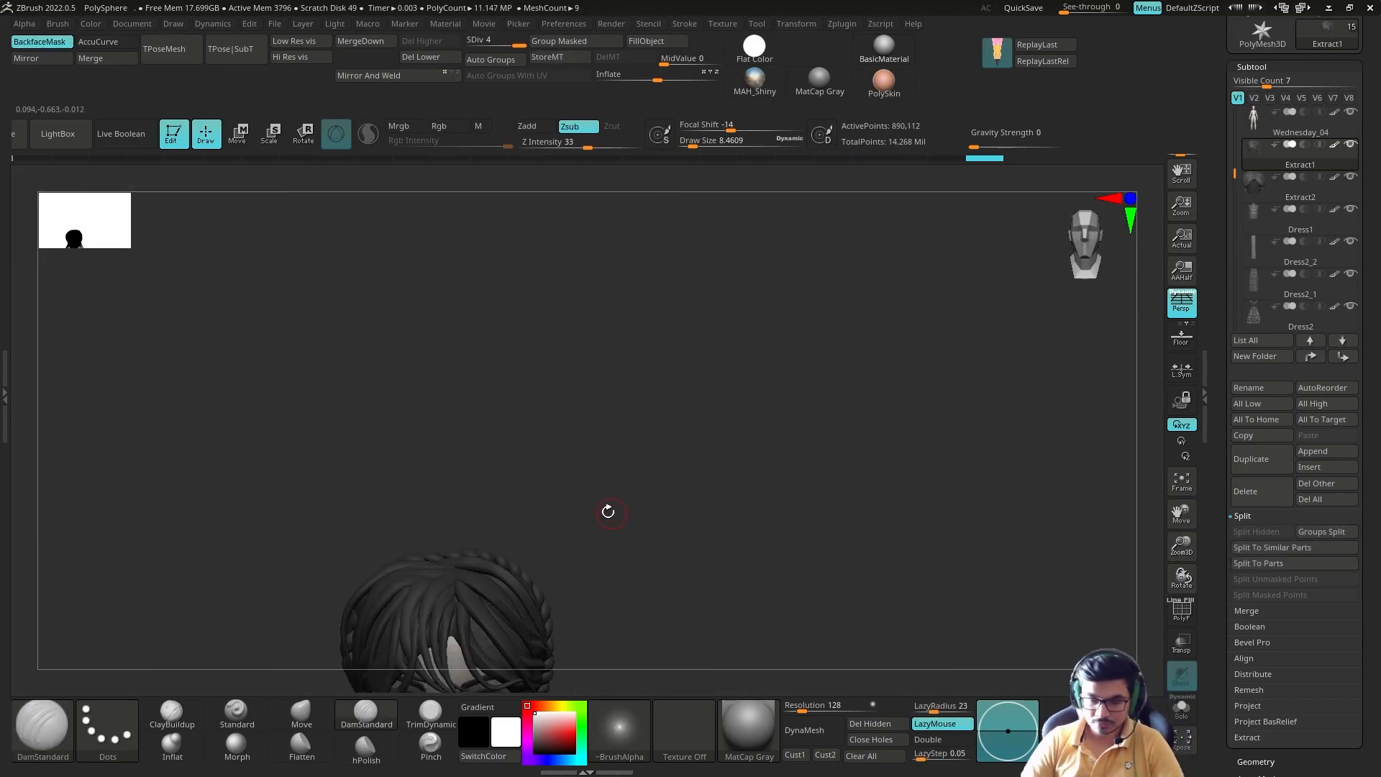
{"action": "mouse_move", "coordinate": [743, 479]}
{"action": "left_mouse_down", "text": "alt"}
{"action": "mouse_move", "coordinate": [724, 429]}
{"action": "mouse_move", "coordinate": [755, 446]}
{"action": "left_mouse_up", "text": "alt"}
{"action": "key", "text": "alt+s"}
Step: Split the hair strands into polygroups and isolate one curved fringe strand at the front parting
{"action": "key", "text": "alt+s"}
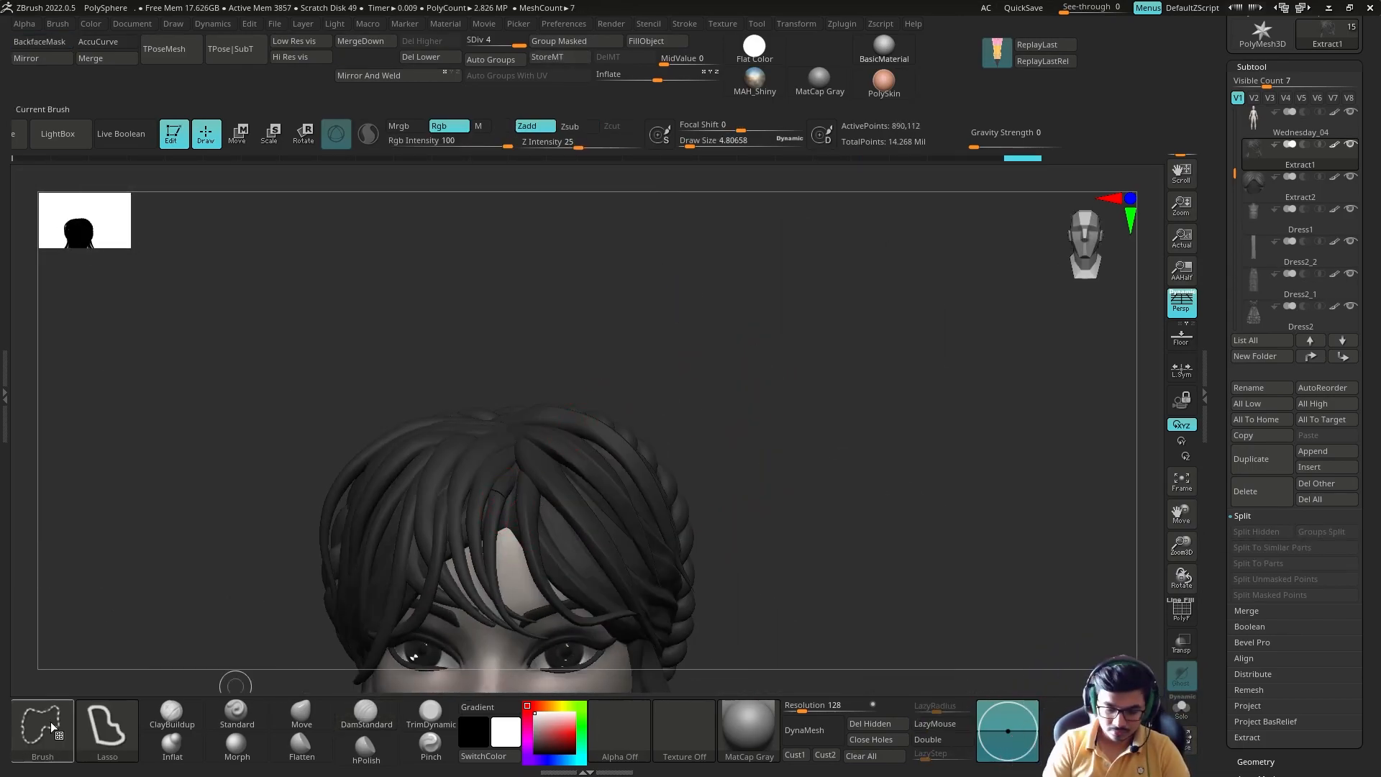
{"action": "left_click_drag", "start_coordinate": [785, 402], "coordinate": [798, 406], "text": "ctrl+shift"}
{"action": "left_click", "coordinate": [529, 551], "text": "alt"}
{"action": "key", "text": "alt+s"}
{"action": "mouse_move", "coordinate": [536, 545]}
{"action": "left_mouse_down", "text": "shift"}
{"action": "mouse_move", "coordinate": [546, 518]}
{"action": "mouse_move", "coordinate": [522, 511]}
{"action": "left_mouse_up", "text": "shift"}
{"action": "key", "text": "ctrl+d"}
{"action": "key", "text": "alt+s"}
{"action": "left_click", "coordinate": [497, 489], "text": "alt"}
{"action": "key", "text": "alt+s"}
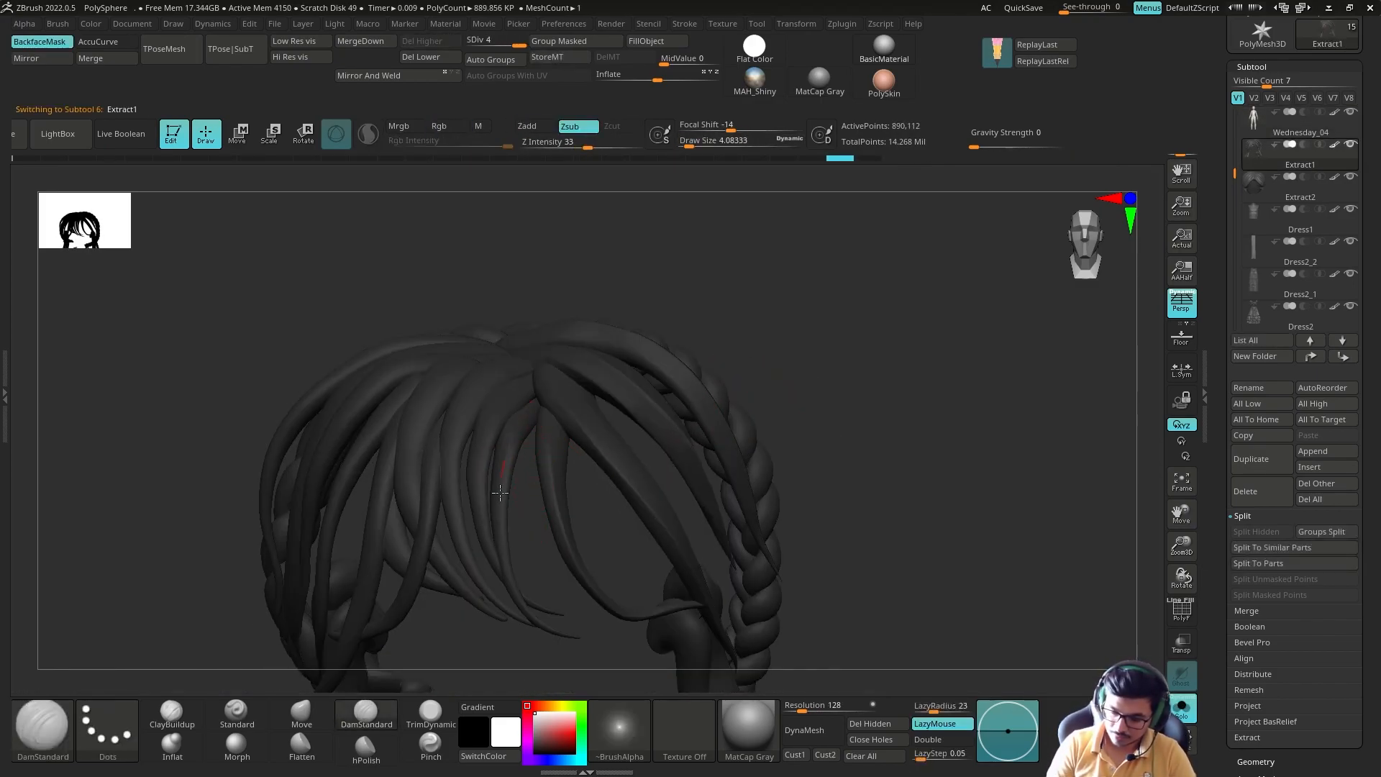
{"action": "left_click", "coordinate": [523, 596], "text": "ctrl+shift"}
{"action": "key", "text": "ctrl+w"}
{"action": "left_click", "coordinate": [531, 460], "text": "ctrl+shift"}
{"action": "left_click", "coordinate": [527, 382], "text": "ctrl+shift"}
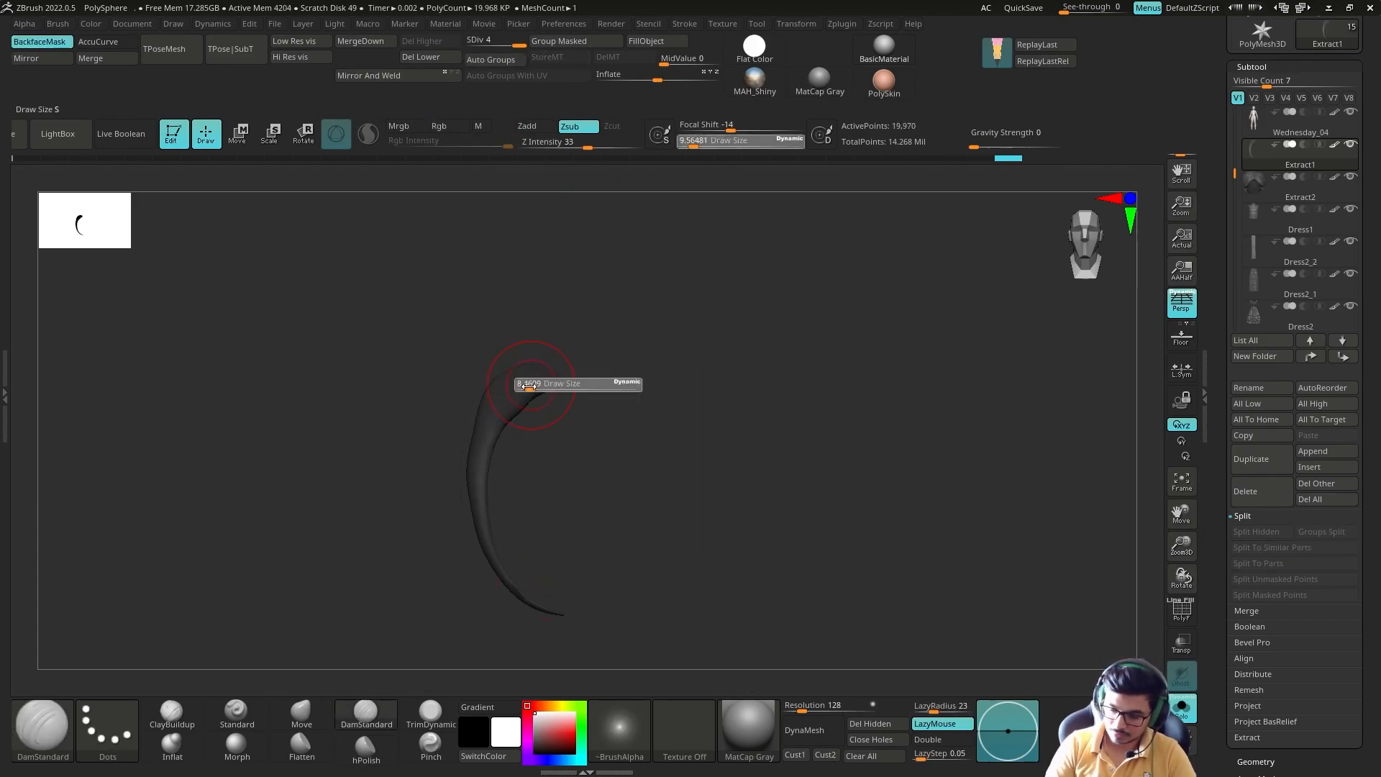
Step: Carve a groove along the isolated fringe strand with DamStandard at draw size 5.6, undoing and redrawing the stroke
{"action": "left_click_drag", "start_coordinate": [604, 406], "coordinate": [560, 435]}
{"action": "key", "text": "b"}
{"action": "key", "text": "m"}
{"action": "key", "text": "v"}
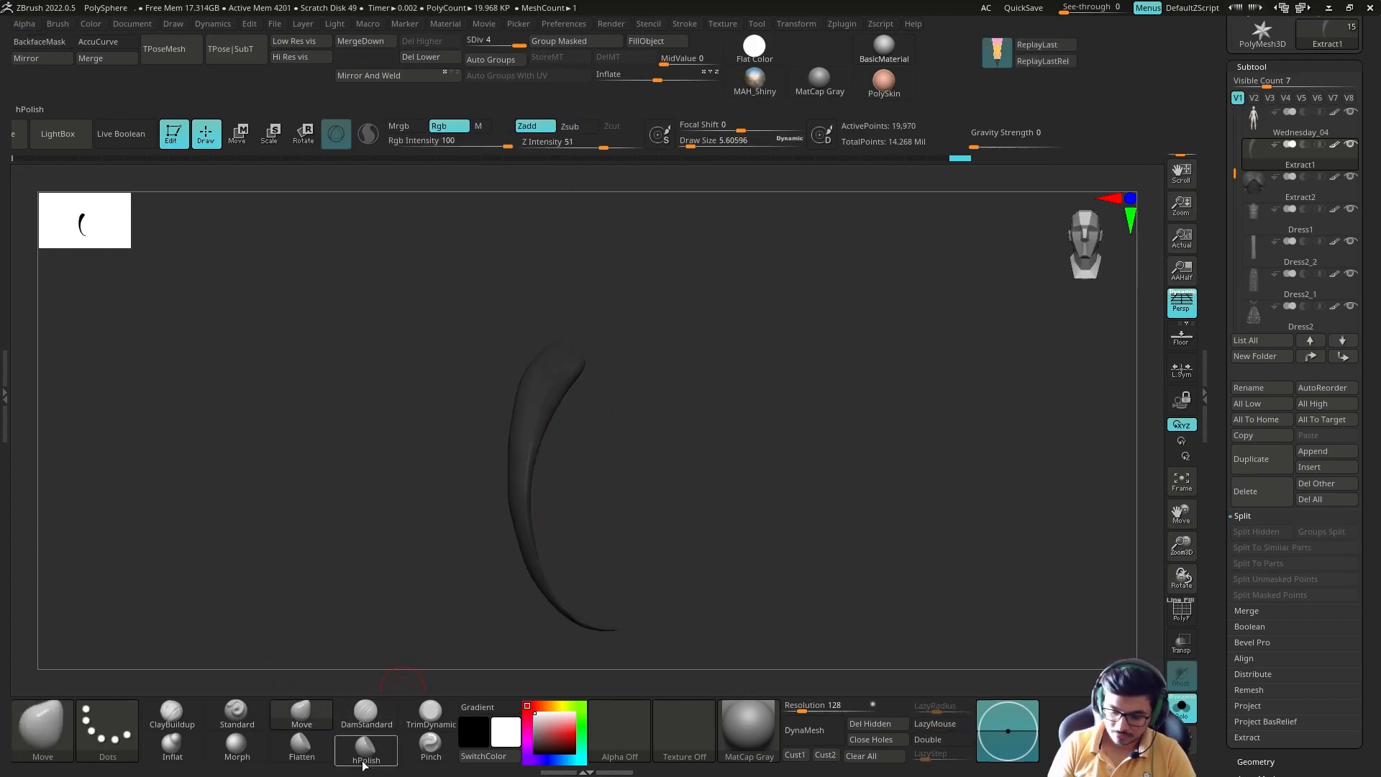
{"action": "left_click", "coordinate": [382, 732]}
{"action": "key", "text": "alt+s"}
{"action": "left_click", "coordinate": [761, 241], "text": "ctrl+shift"}
{"action": "left_click", "coordinate": [516, 403], "text": "ctrl+shift"}
{"action": "left_click_drag", "start_coordinate": [515, 483], "coordinate": [535, 535]}
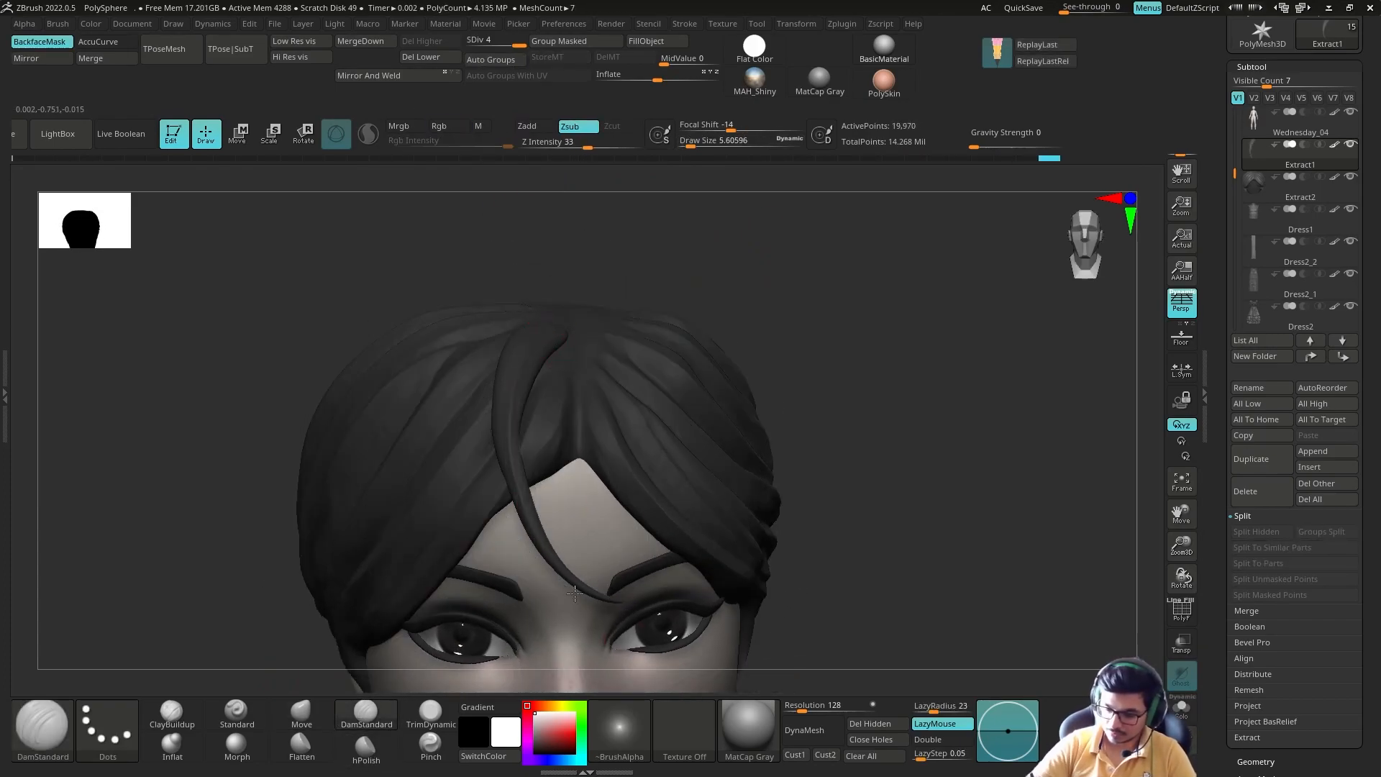
{"action": "key", "text": "ctrl+z"}
{"action": "left_click_drag", "start_coordinate": [493, 416], "coordinate": [487, 453]}
Step: Isolate the neighbouring fringe strand and carve a groove from its root with DamStandard
{"action": "mouse_move", "coordinate": [642, 333]}
{"action": "right_mouse_down"}
{"action": "mouse_move", "coordinate": [580, 302]}
{"action": "mouse_move", "coordinate": [640, 316]}
{"action": "mouse_move", "coordinate": [540, 360]}
{"action": "right_mouse_up"}
{"action": "left_click", "coordinate": [583, 245], "text": "ctrl+shift"}
{"action": "key", "text": "alt+s"}
{"action": "left_click", "coordinate": [582, 274], "text": "ctrl+shift"}
{"action": "right_click_drag", "start_coordinate": [641, 309], "coordinate": [532, 316]}
{"action": "key", "text": "alt+s"}
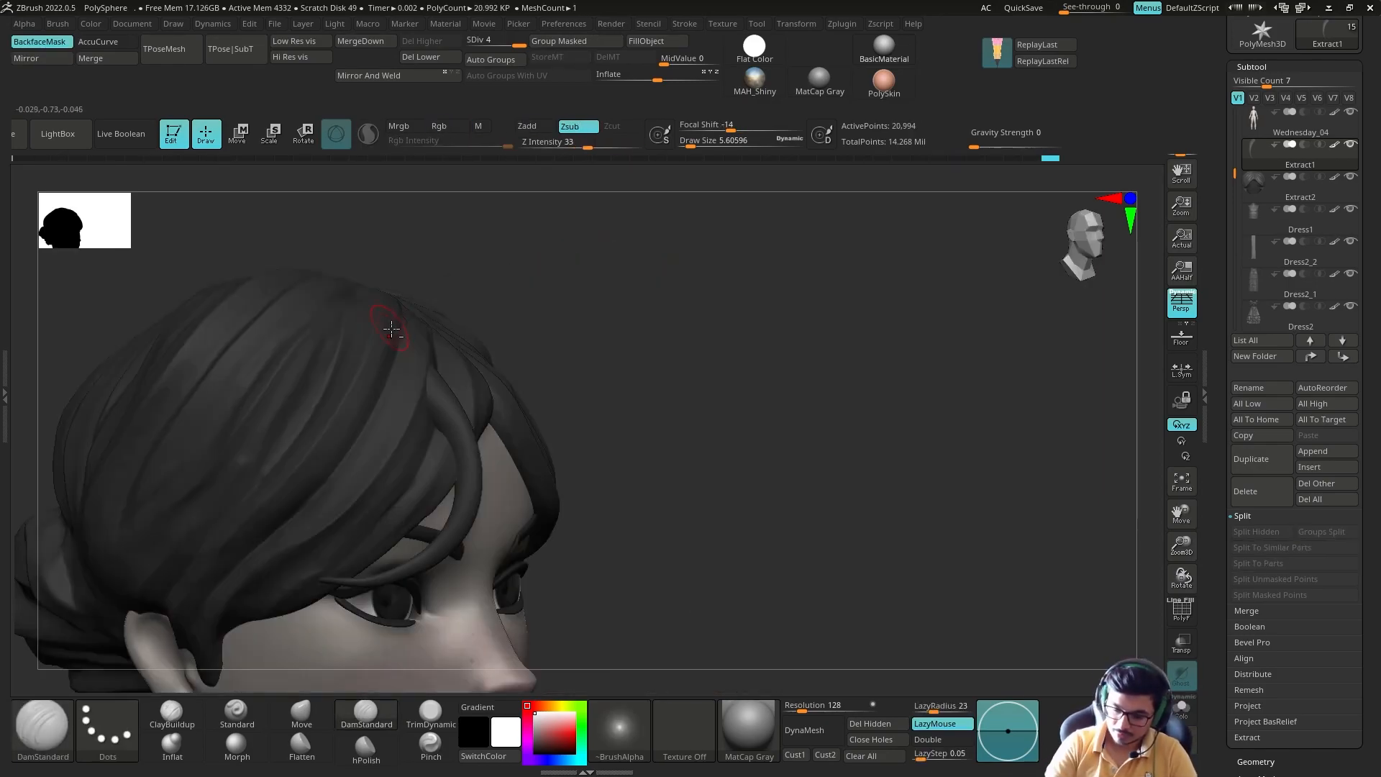
Step: Isolate the next curved strand beside the parting and carve a groove down its length
{"action": "key", "text": "alt+s"}
{"action": "left_click", "coordinate": [669, 413], "text": "ctrl+shift"}
{"action": "left_click", "coordinate": [464, 403], "text": "ctrl+shift"}
{"action": "right_click_drag", "start_coordinate": [532, 402], "coordinate": [640, 395]}
{"action": "left_click_drag", "start_coordinate": [440, 338], "coordinate": [450, 407]}
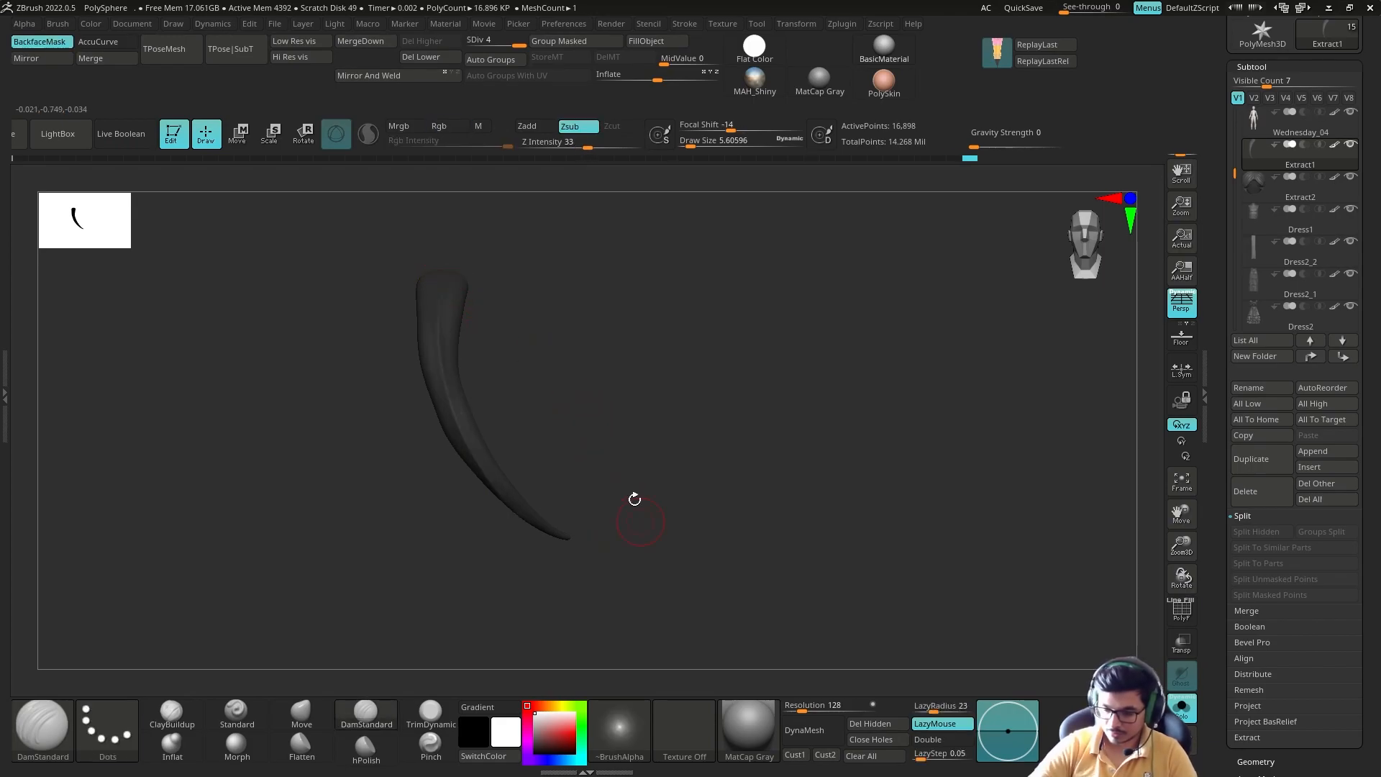
{"action": "right_click_drag", "start_coordinate": [576, 395], "coordinate": [429, 471]}
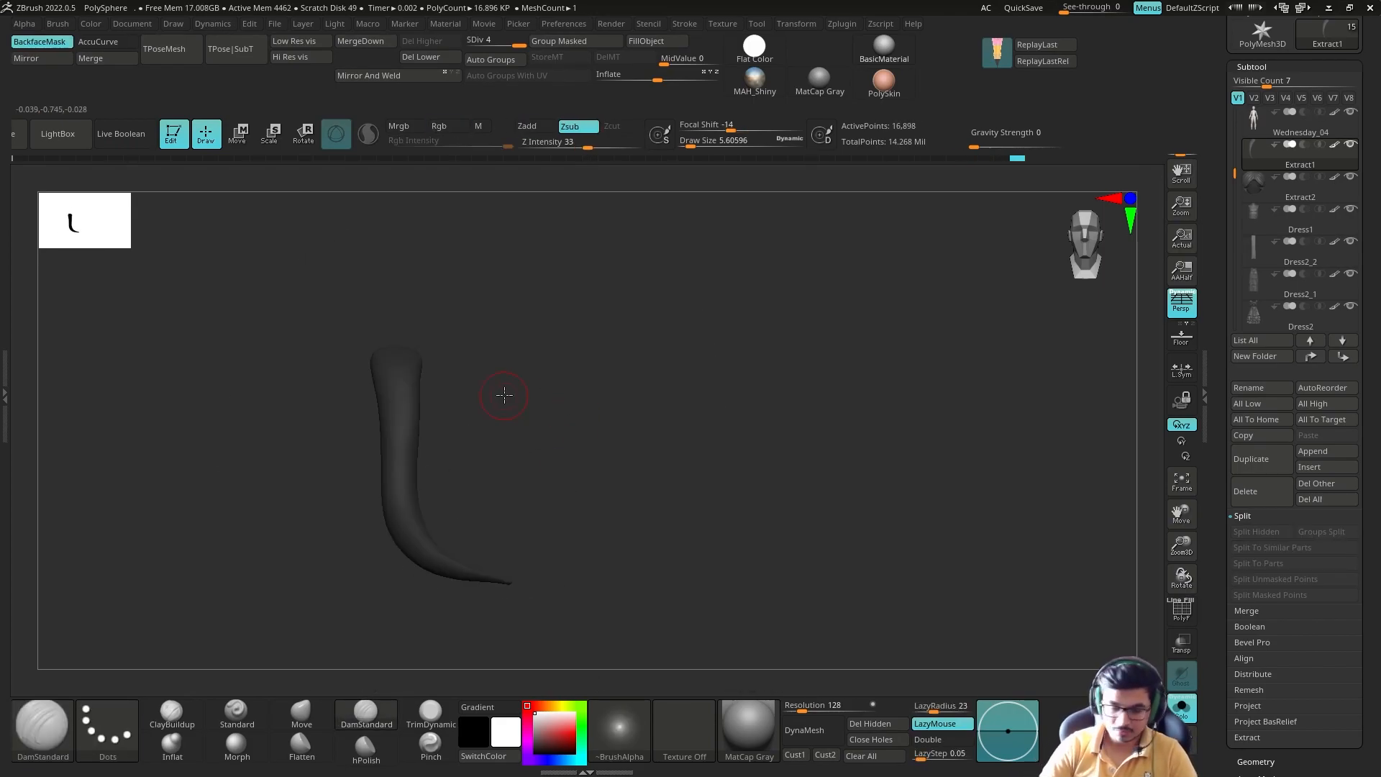
Step: Isolate two more curved fringe strands one after the other and carve a lengthwise groove into each
{"action": "left_click", "coordinate": [653, 600], "text": "ctrl+shift"}
{"action": "left_click", "coordinate": [401, 528], "text": "ctrl+shift"}
{"action": "right_click_drag", "start_coordinate": [612, 417], "coordinate": [694, 360]}
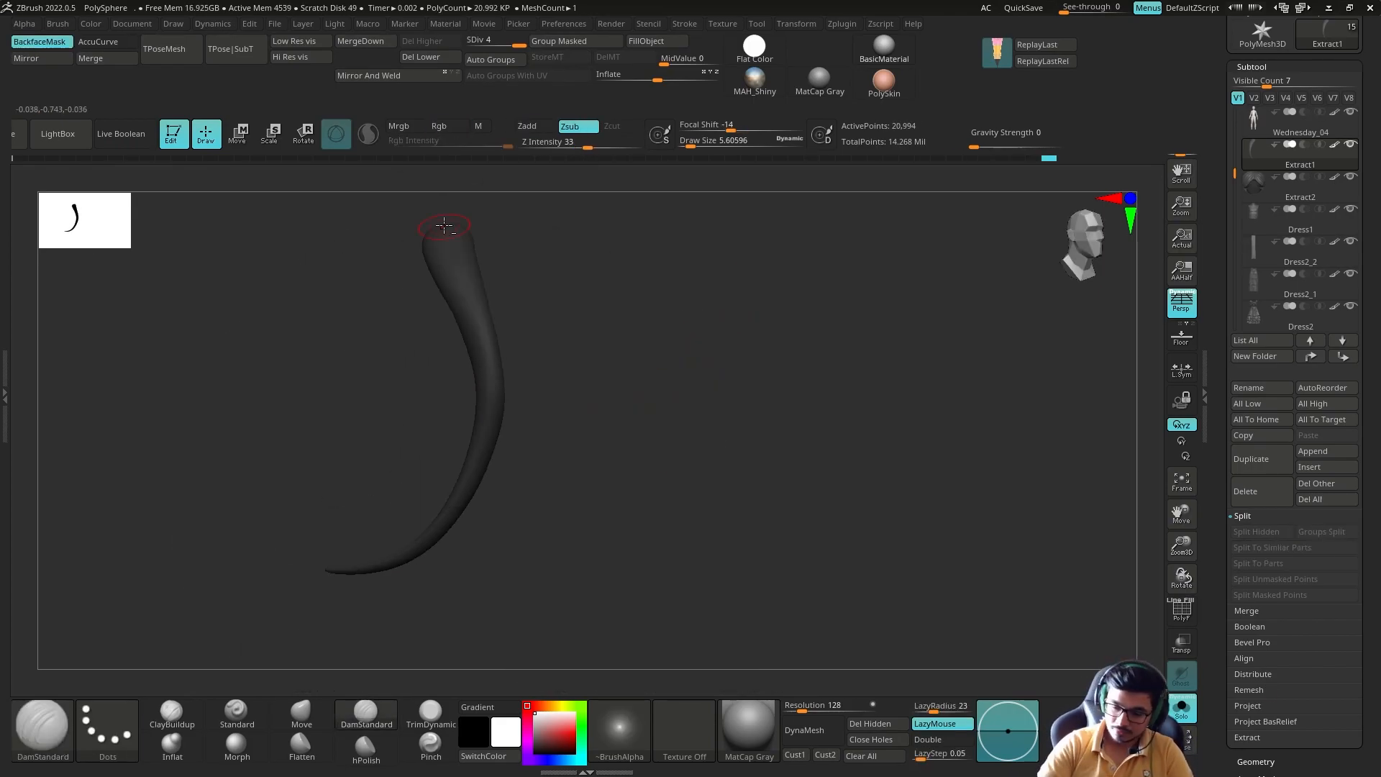
{"action": "left_click_drag", "start_coordinate": [492, 422], "coordinate": [472, 478]}
{"action": "left_click", "coordinate": [669, 575], "text": "ctrl+shift"}
{"action": "left_click", "coordinate": [429, 389], "text": "ctrl+shift"}
{"action": "right_click_drag", "start_coordinate": [575, 389], "coordinate": [633, 381]}
{"action": "left_click_drag", "start_coordinate": [426, 375], "coordinate": [401, 487]}
Step: Isolate the thicker tapered strand and carve grooves along its sides with DamStandard at draw size 8.46
{"action": "left_click", "coordinate": [611, 518], "text": "ctrl+shift"}
{"action": "left_click", "coordinate": [467, 345], "text": "ctrl+shift"}
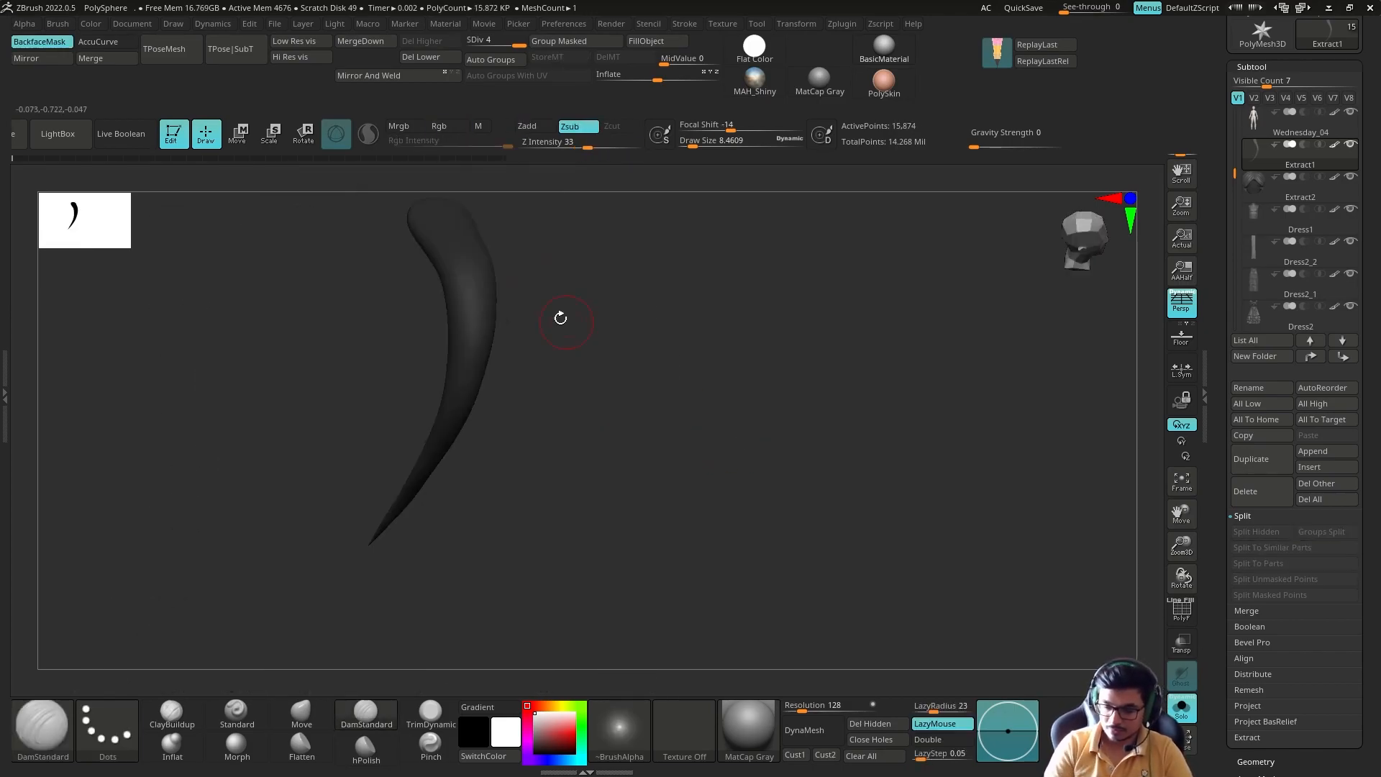
{"action": "left_click_drag", "start_coordinate": [486, 295], "coordinate": [467, 417]}
{"action": "left_click", "coordinate": [618, 460], "text": "ctrl+shift"}
{"action": "mouse_move", "coordinate": [648, 403]}
{"action": "right_mouse_down"}
{"action": "mouse_move", "coordinate": [602, 360]}
{"action": "mouse_move", "coordinate": [590, 299]}
{"action": "right_mouse_up"}
{"action": "left_click", "coordinate": [590, 360], "text": "ctrl+shift"}
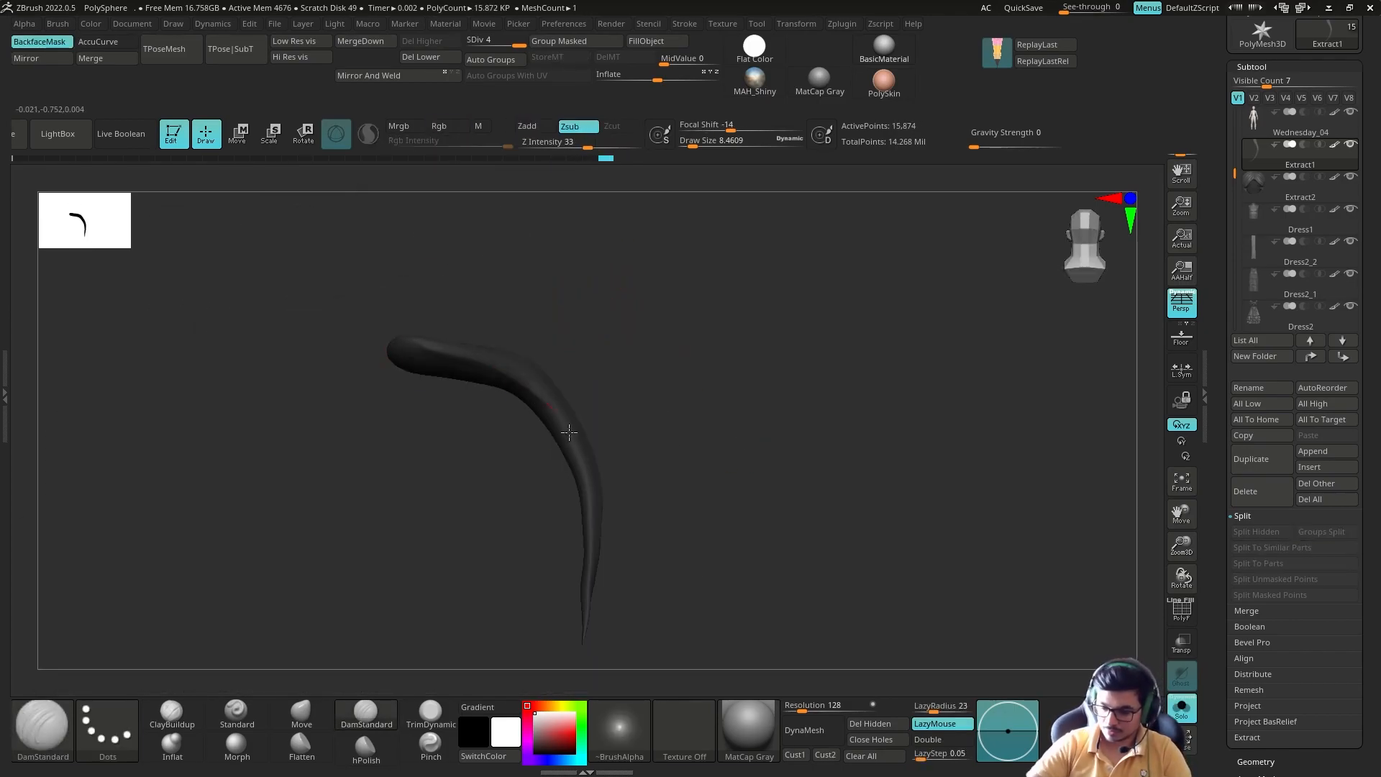
{"action": "left_click", "coordinate": [647, 467], "text": "ctrl+shift"}
{"action": "right_click_drag", "start_coordinate": [648, 460], "coordinate": [503, 323]}
Step: Isolate further strands on the side of the head and carve a long groove from root to tip of each
{"action": "left_click", "coordinate": [629, 400], "text": "ctrl+shift"}
{"action": "right_click_drag", "start_coordinate": [690, 374], "coordinate": [523, 315]}
{"action": "left_click", "coordinate": [511, 325], "text": "ctrl+shift"}
{"action": "left_click_drag", "start_coordinate": [512, 325], "coordinate": [499, 540]}
{"action": "left_click", "coordinate": [633, 489], "text": "ctrl+shift"}
{"action": "right_click_drag", "start_coordinate": [633, 489], "coordinate": [691, 460]}
{"action": "mouse_move", "coordinate": [827, 346]}
{"action": "right_mouse_down"}
{"action": "mouse_move", "coordinate": [734, 318]}
{"action": "mouse_move", "coordinate": [806, 345]}
{"action": "right_mouse_up"}
{"action": "left_click_drag", "start_coordinate": [560, 287], "coordinate": [447, 562]}
Step: Carve grooves along the thin curved side strand down to its tip, checking it against the base hair
{"action": "right_click_drag", "start_coordinate": [669, 323], "coordinate": [662, 284]}
{"action": "mouse_move", "coordinate": [777, 345]}
{"action": "right_mouse_down"}
{"action": "mouse_move", "coordinate": [669, 331]}
{"action": "mouse_move", "coordinate": [762, 345]}
{"action": "right_mouse_up"}
{"action": "left_click_drag", "start_coordinate": [523, 305], "coordinate": [447, 496]}
{"action": "mouse_move", "coordinate": [403, 561]}
{"action": "right_mouse_down"}
{"action": "mouse_move", "coordinate": [299, 576]}
{"action": "mouse_move", "coordinate": [635, 456]}
{"action": "right_mouse_up"}
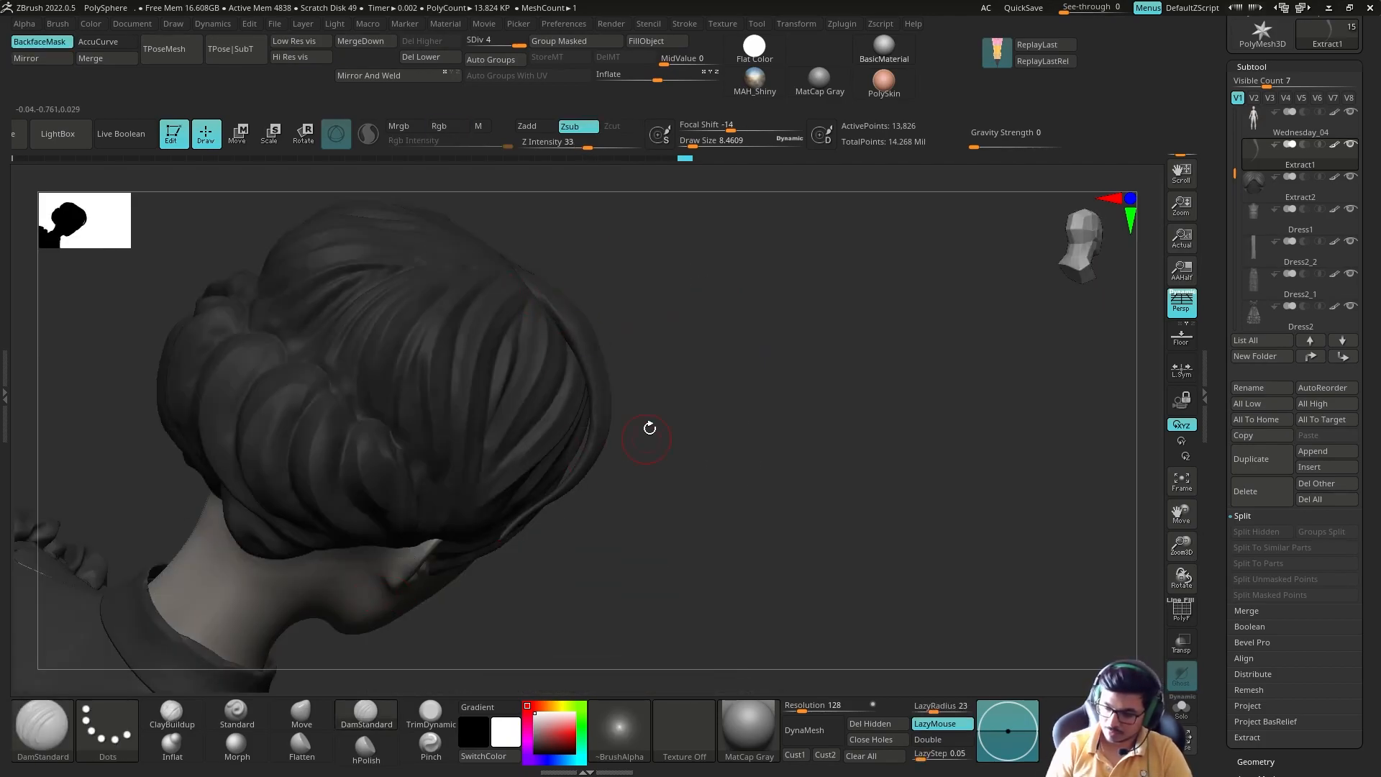
{"action": "key", "text": "alt+s"}
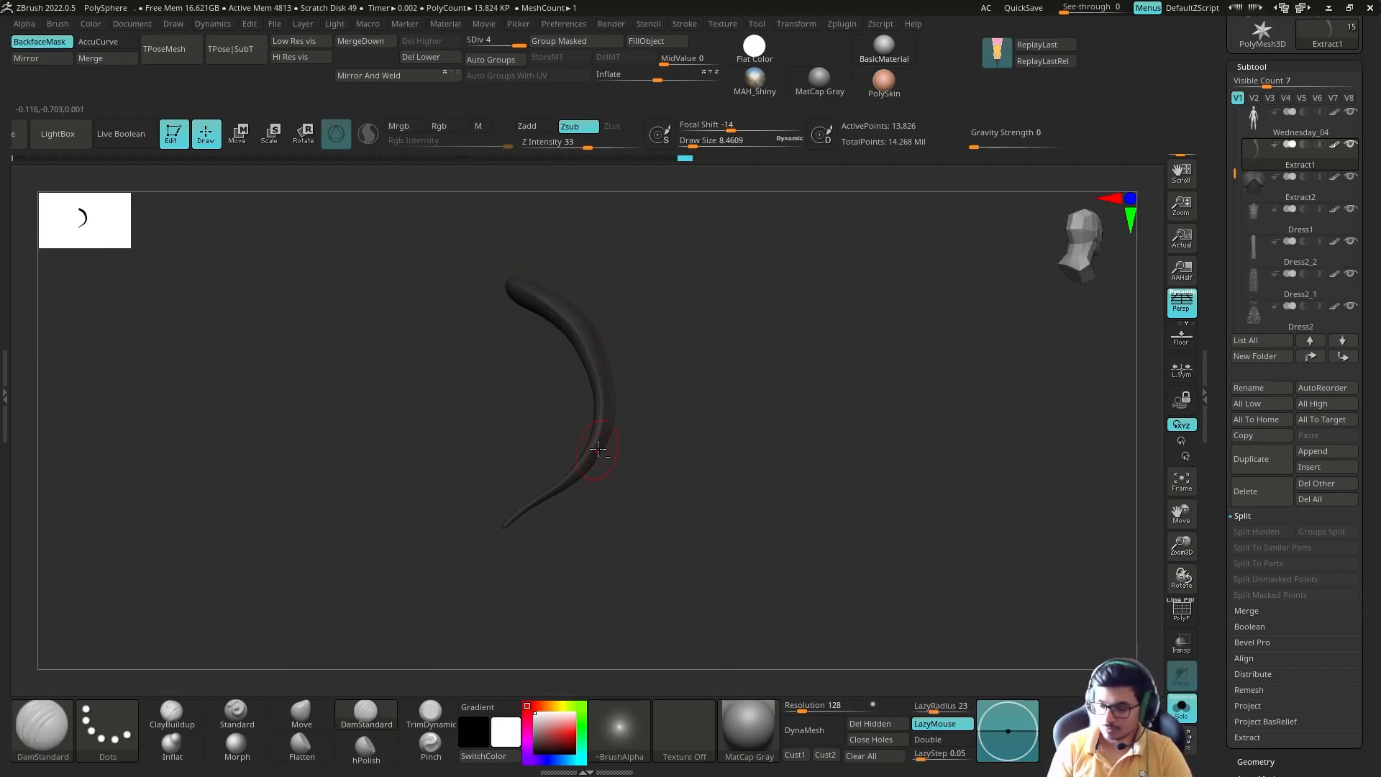
{"action": "left_click_drag", "start_coordinate": [599, 453], "coordinate": [506, 525]}
{"action": "key", "text": "alt+s"}
Step: Isolate a long loose strand hanging at the side of the face and carve a groove along it
{"action": "mouse_move", "coordinate": [777, 425]}
{"action": "right_mouse_down"}
{"action": "mouse_move", "coordinate": [756, 376]}
{"action": "mouse_move", "coordinate": [914, 403]}
{"action": "right_mouse_up"}
{"action": "mouse_move", "coordinate": [914, 403]}
{"action": "right_mouse_down", "text": "alt"}
{"action": "mouse_move", "coordinate": [962, 283]}
{"action": "mouse_move", "coordinate": [899, 406]}
{"action": "right_mouse_up", "text": "alt"}
{"action": "right_click_drag", "start_coordinate": [630, 461], "coordinate": [719, 446]}
{"action": "key", "text": "alt+s"}
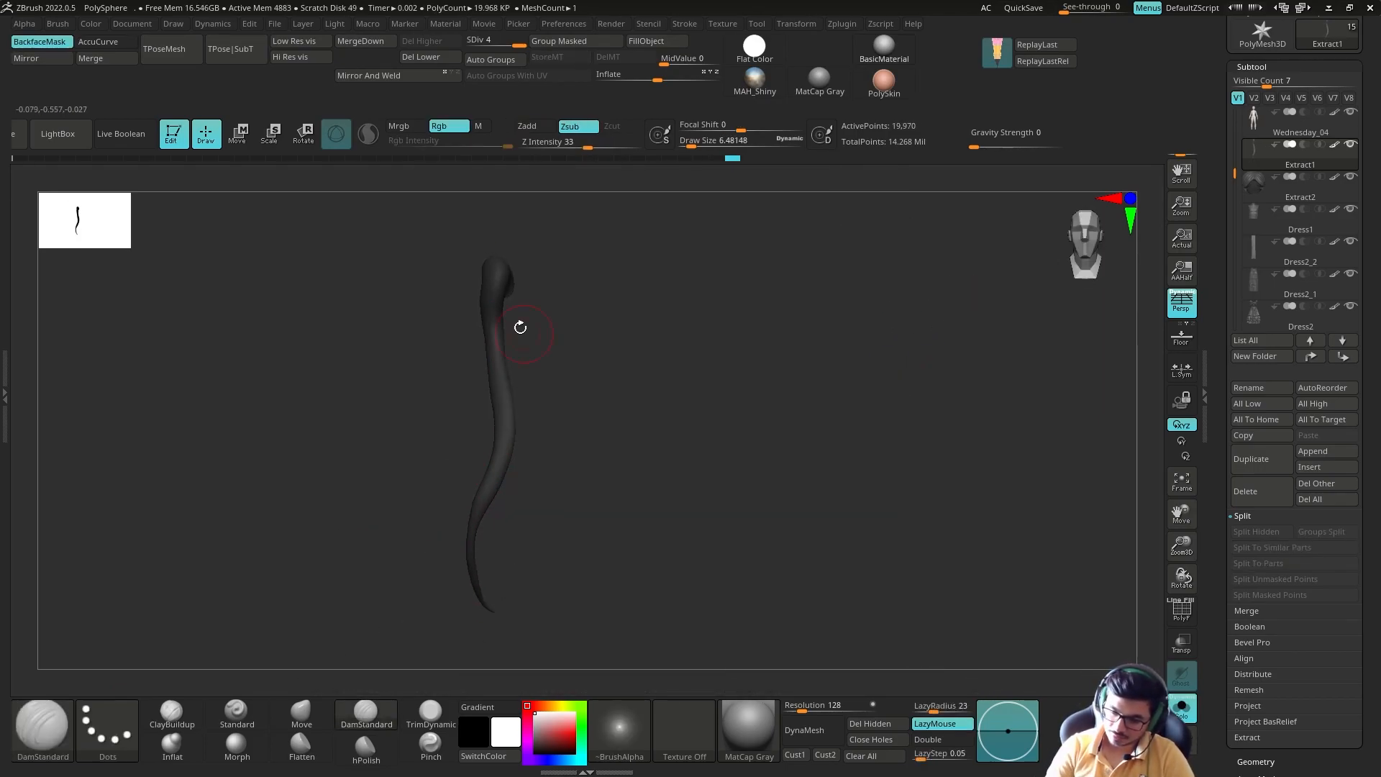
{"action": "left_click_drag", "start_coordinate": [590, 554], "coordinate": [571, 596]}
{"action": "left_click", "coordinate": [733, 461], "text": "ctrl+shift"}
{"action": "right_click_drag", "start_coordinate": [734, 460], "coordinate": [827, 457]}
{"action": "left_click", "coordinate": [511, 472], "text": "ctrl+shift"}
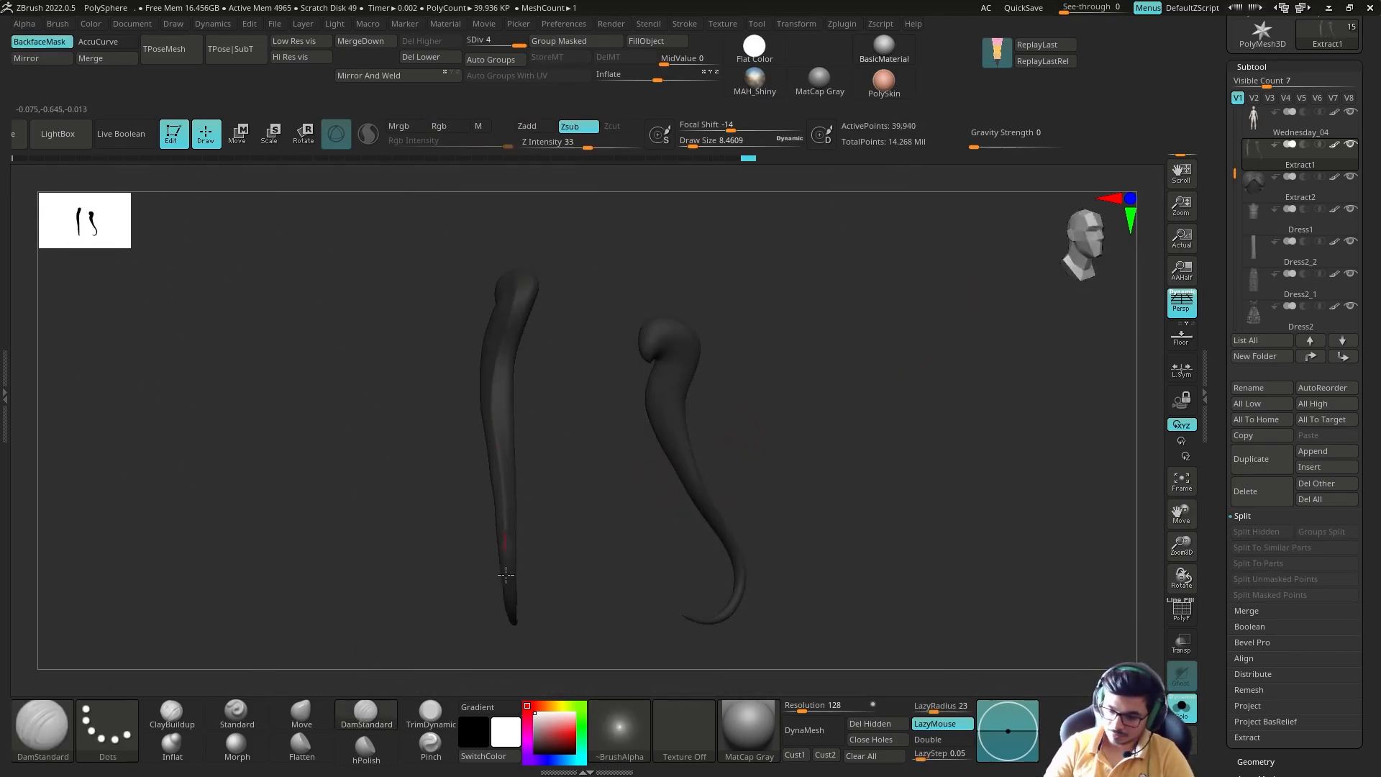
Step: Carve grooves from the roots down the pair of wavy loose strands beside the face
{"action": "right_click_drag", "start_coordinate": [633, 489], "coordinate": [574, 493]}
{"action": "left_click", "coordinate": [647, 460], "text": "ctrl+shift"}
{"action": "right_click_drag", "start_coordinate": [683, 446], "coordinate": [827, 418]}
{"action": "left_click", "coordinate": [586, 234], "text": "ctrl+shift"}
{"action": "right_click_drag", "start_coordinate": [691, 403], "coordinate": [741, 389]}
{"action": "left_click_drag", "start_coordinate": [581, 246], "coordinate": [592, 272]}
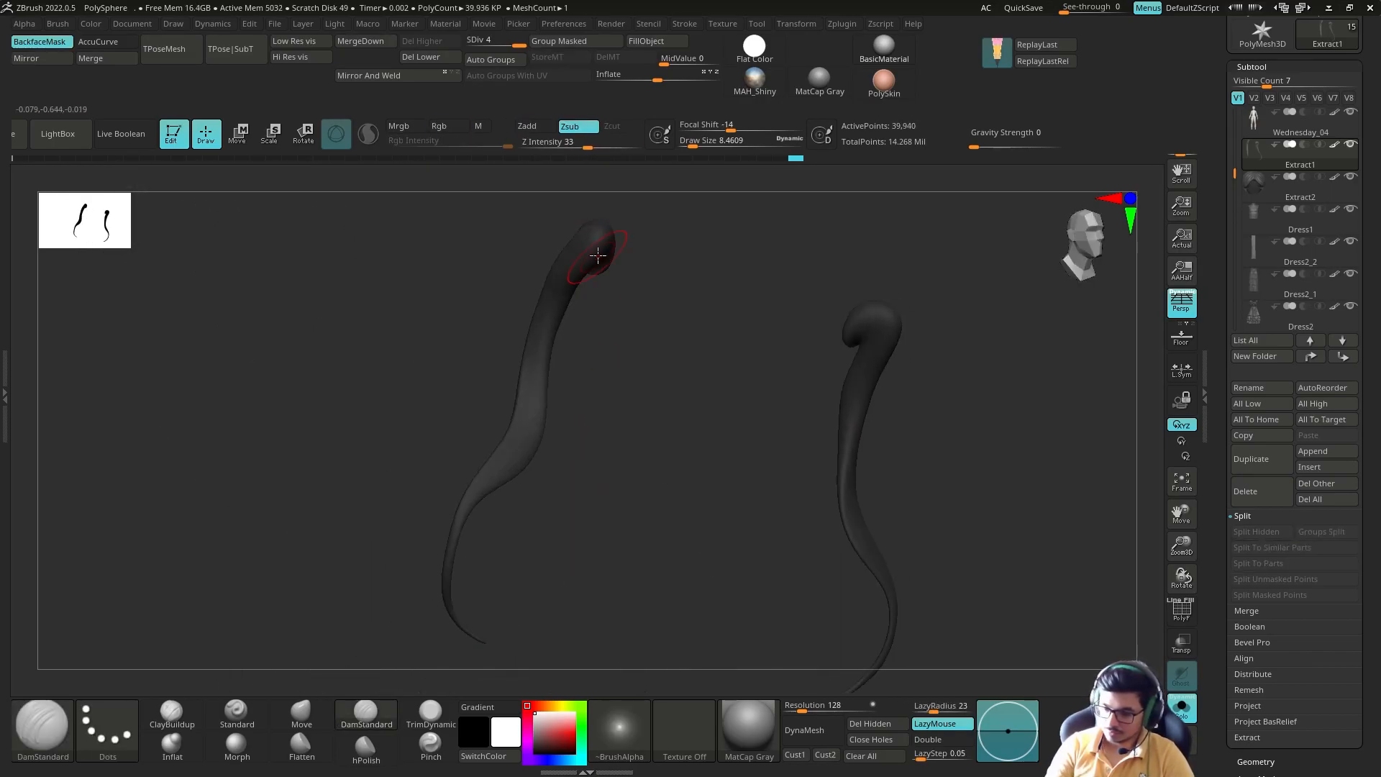
{"action": "right_click_drag", "start_coordinate": [683, 403], "coordinate": [763, 413]}
{"action": "left_click_drag", "start_coordinate": [576, 272], "coordinate": [587, 309]}
Step: Refine the grooves of the loose side strands from other angles and bring up the remaining strands on that side
{"action": "left_click", "coordinate": [734, 424], "text": "ctrl+shift"}
{"action": "right_click_drag", "start_coordinate": [748, 425], "coordinate": [802, 406]}
{"action": "left_click", "coordinate": [636, 374], "text": "ctrl+shift"}
{"action": "right_click_drag", "start_coordinate": [662, 376], "coordinate": [741, 389]}
{"action": "left_click", "coordinate": [872, 576], "text": "ctrl+shift"}
{"action": "right_click_drag", "start_coordinate": [741, 389], "coordinate": [727, 504], "text": "ctrl"}
{"action": "left_click", "coordinate": [651, 446], "text": "ctrl+shift"}
{"action": "right_click_drag", "start_coordinate": [705, 424], "coordinate": [828, 402]}
Step: Isolate the thin loose strand behind the ear and carve grooves along it with DamStandard at draw size 4.08
{"action": "right_click_drag", "start_coordinate": [631, 432], "coordinate": [751, 443]}
{"action": "right_click_drag", "start_coordinate": [807, 505], "coordinate": [722, 365]}
{"action": "left_click", "coordinate": [885, 503], "text": "ctrl+shift"}
{"action": "left_click", "coordinate": [756, 471], "text": "ctrl+shift"}
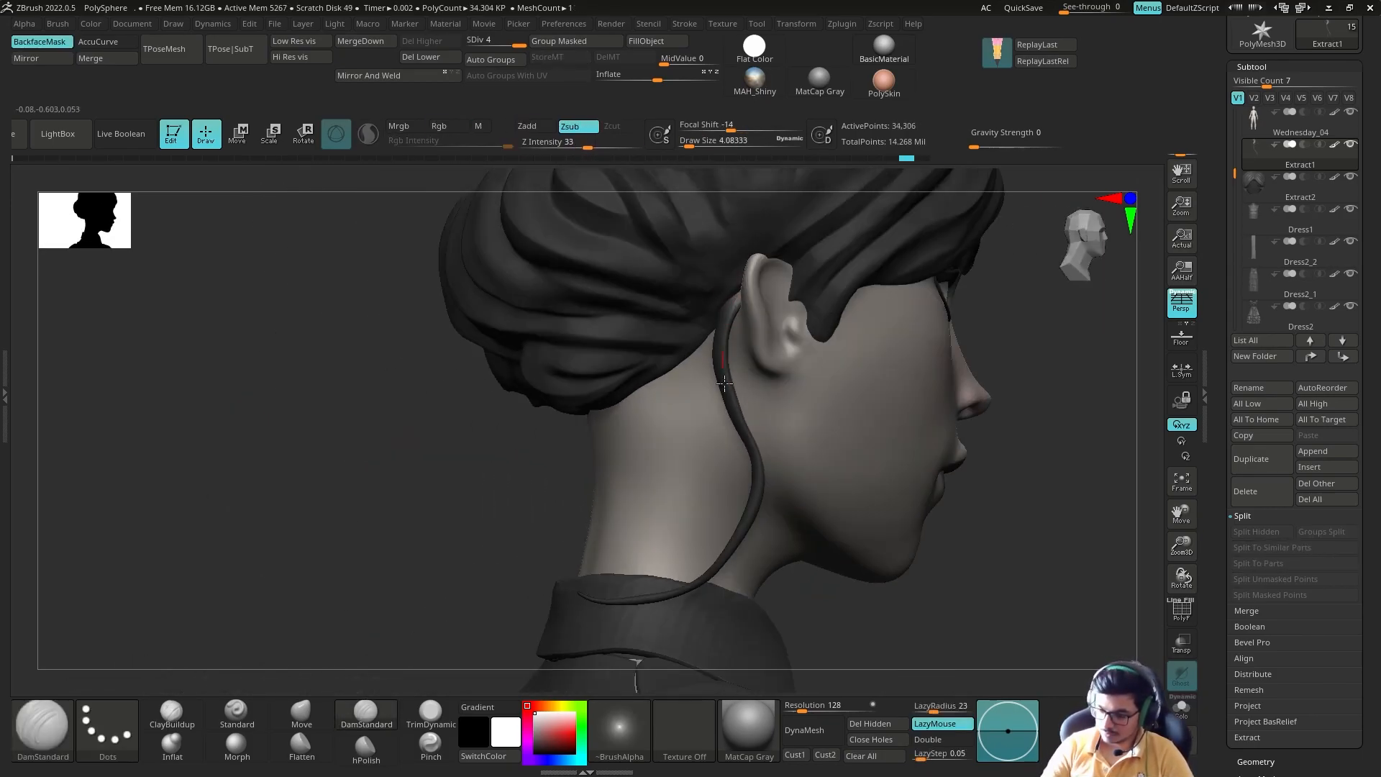
{"action": "right_click_drag", "start_coordinate": [902, 530], "coordinate": [1007, 514]}
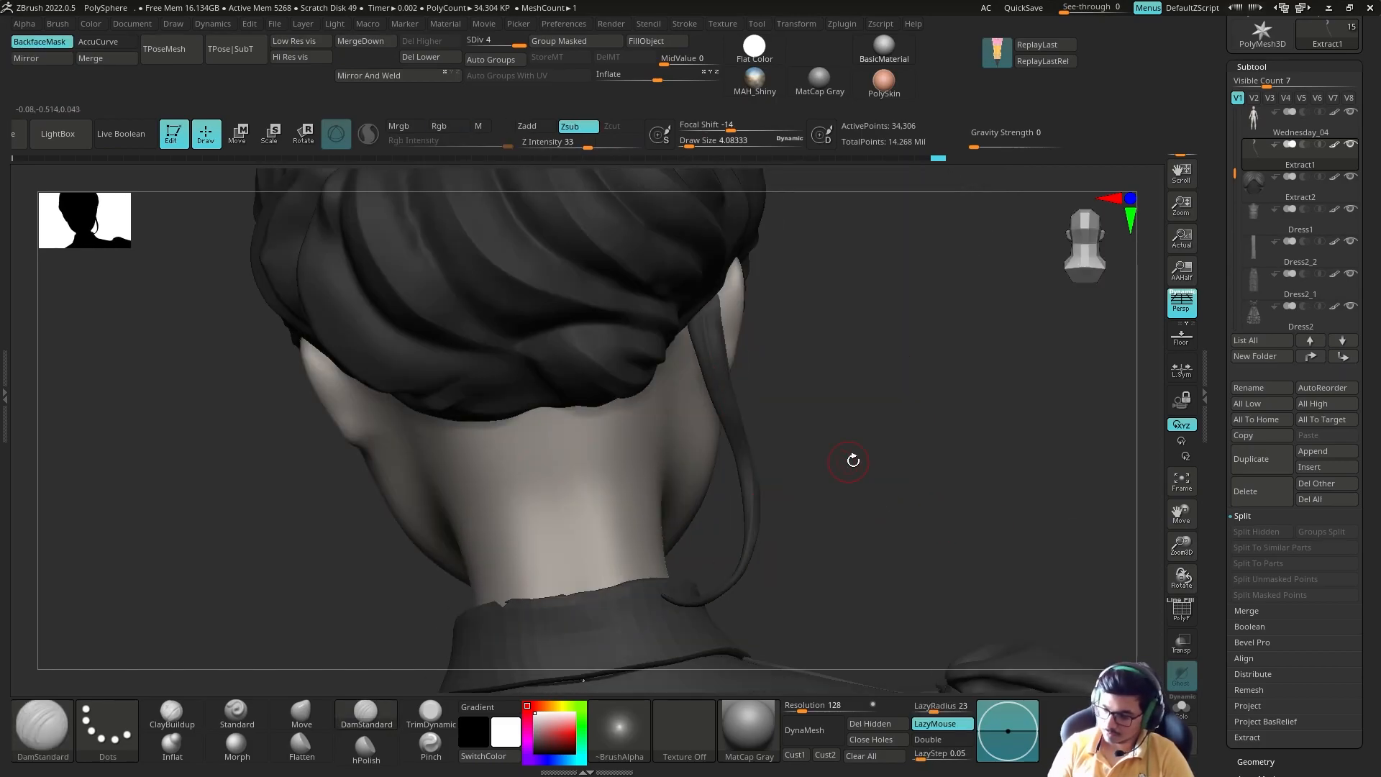
{"action": "left_click", "coordinate": [830, 467], "text": "ctrl+shift"}
{"action": "right_click_drag", "start_coordinate": [827, 431], "coordinate": [785, 377]}
{"action": "right_click_drag", "start_coordinate": [770, 522], "coordinate": [828, 514]}
{"action": "left_click", "coordinate": [767, 500], "text": "ctrl+shift"}
{"action": "left_click", "coordinate": [790, 315], "text": "ctrl+shift"}
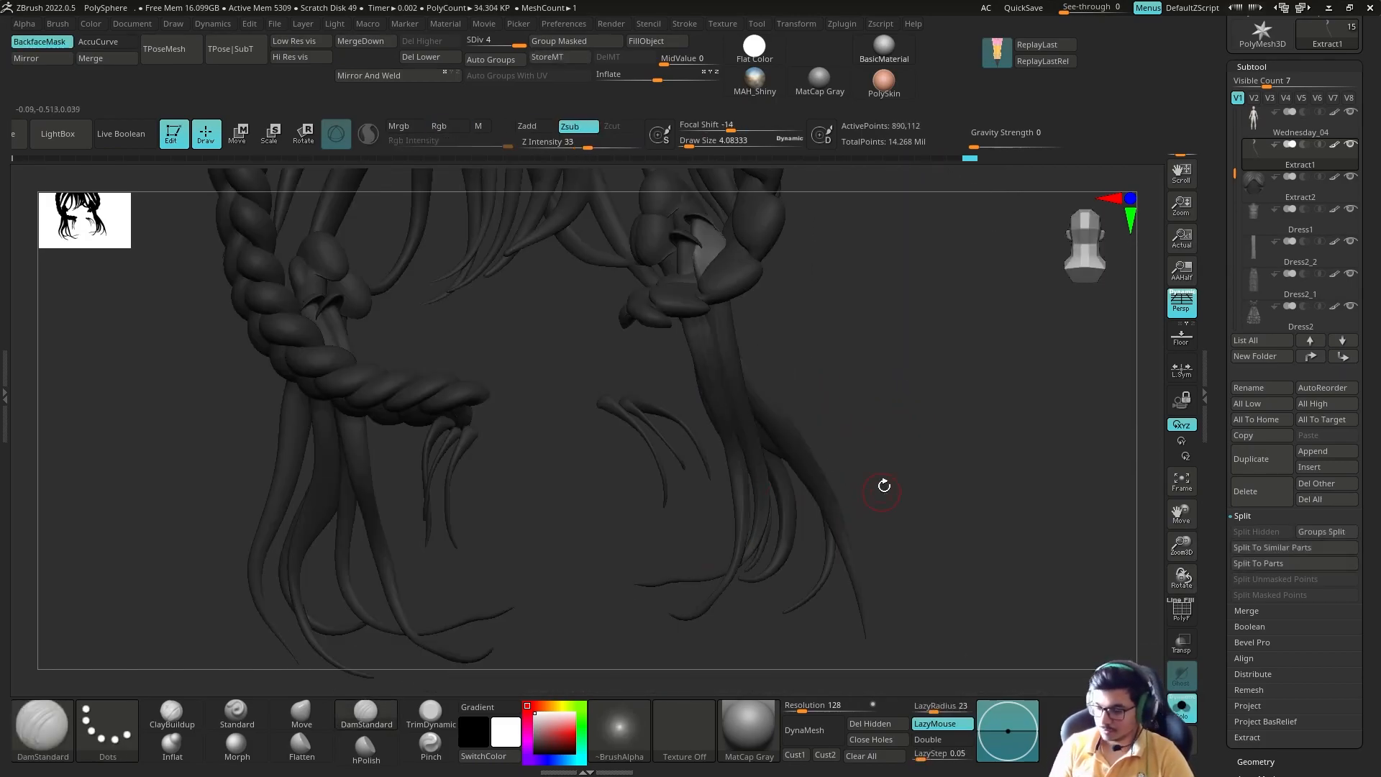
Step: Isolate the matching loose strand on the opposite side of the head and carve grooves from its wide root
{"action": "right_click_drag", "start_coordinate": [514, 425], "coordinate": [540, 410]}
{"action": "left_click", "coordinate": [459, 381], "text": "ctrl+shift"}
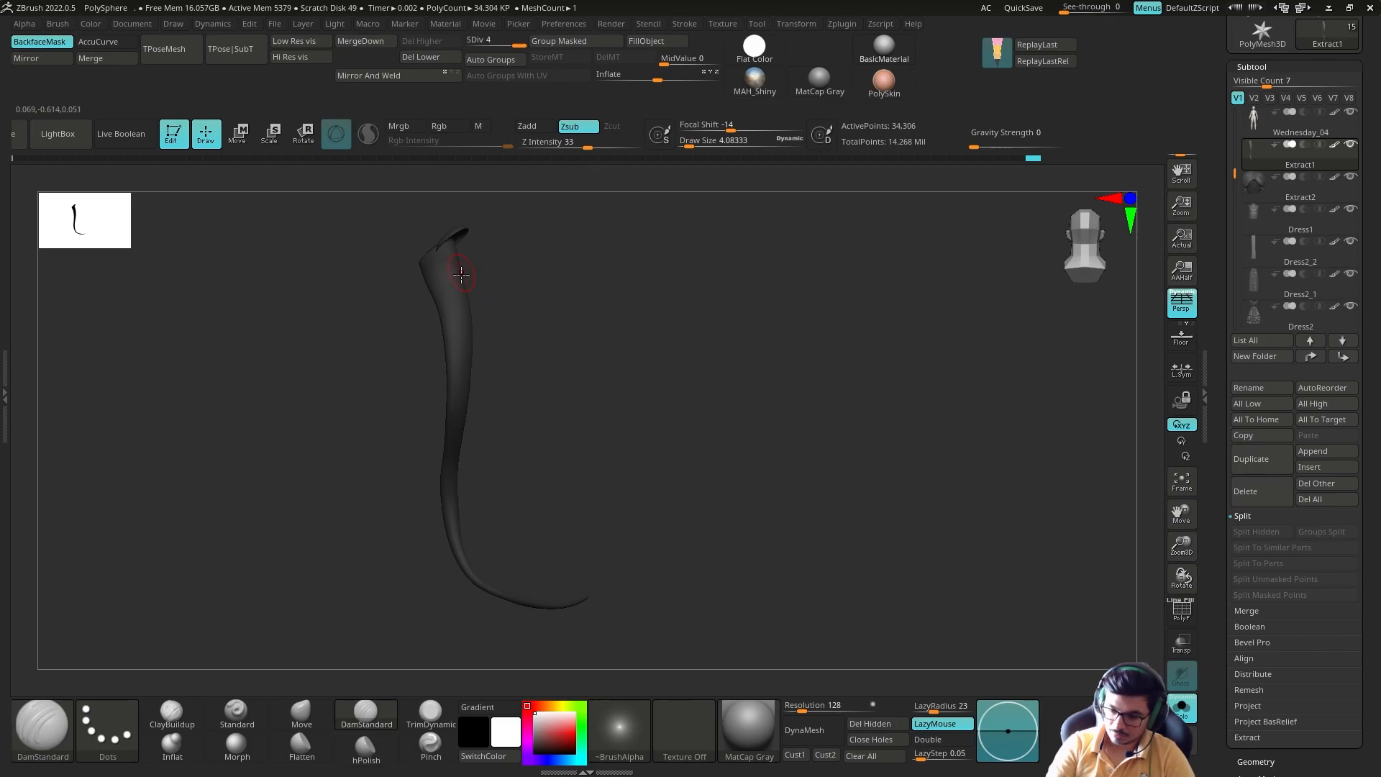
{"action": "mouse_move", "coordinate": [440, 281]}
{"action": "right_mouse_down"}
{"action": "mouse_move", "coordinate": [529, 373]}
{"action": "mouse_move", "coordinate": [475, 316]}
{"action": "mouse_move", "coordinate": [487, 291]}
{"action": "right_mouse_up"}
{"action": "left_click", "coordinate": [529, 373], "text": "ctrl+shift"}
{"action": "left_click", "coordinate": [467, 302], "text": "ctrl+shift"}
{"action": "key", "text": "s"}
{"action": "left_click_drag", "start_coordinate": [487, 293], "coordinate": [490, 292]}
{"action": "mouse_move", "coordinate": [496, 274]}
{"action": "right_mouse_down", "text": "shift"}
{"action": "mouse_move", "coordinate": [473, 252]}
{"action": "mouse_move", "coordinate": [430, 262]}
{"action": "right_mouse_up", "text": "shift"}
{"action": "right_click_drag", "start_coordinate": [525, 292], "coordinate": [374, 360]}
Step: Isolate the two short curved hair strands and carve grooves along them with DamStandard at draw size 9.56
{"action": "left_click", "coordinate": [333, 561], "text": "ctrl+shift"}
{"action": "right_click_drag", "start_coordinate": [333, 561], "coordinate": [316, 359]}
{"action": "key", "text": "ctrl+shift+s"}
{"action": "right_click_drag", "start_coordinate": [447, 472], "coordinate": [469, 443]}
{"action": "key", "text": "s"}
{"action": "left_click_drag", "start_coordinate": [306, 294], "coordinate": [311, 294]}
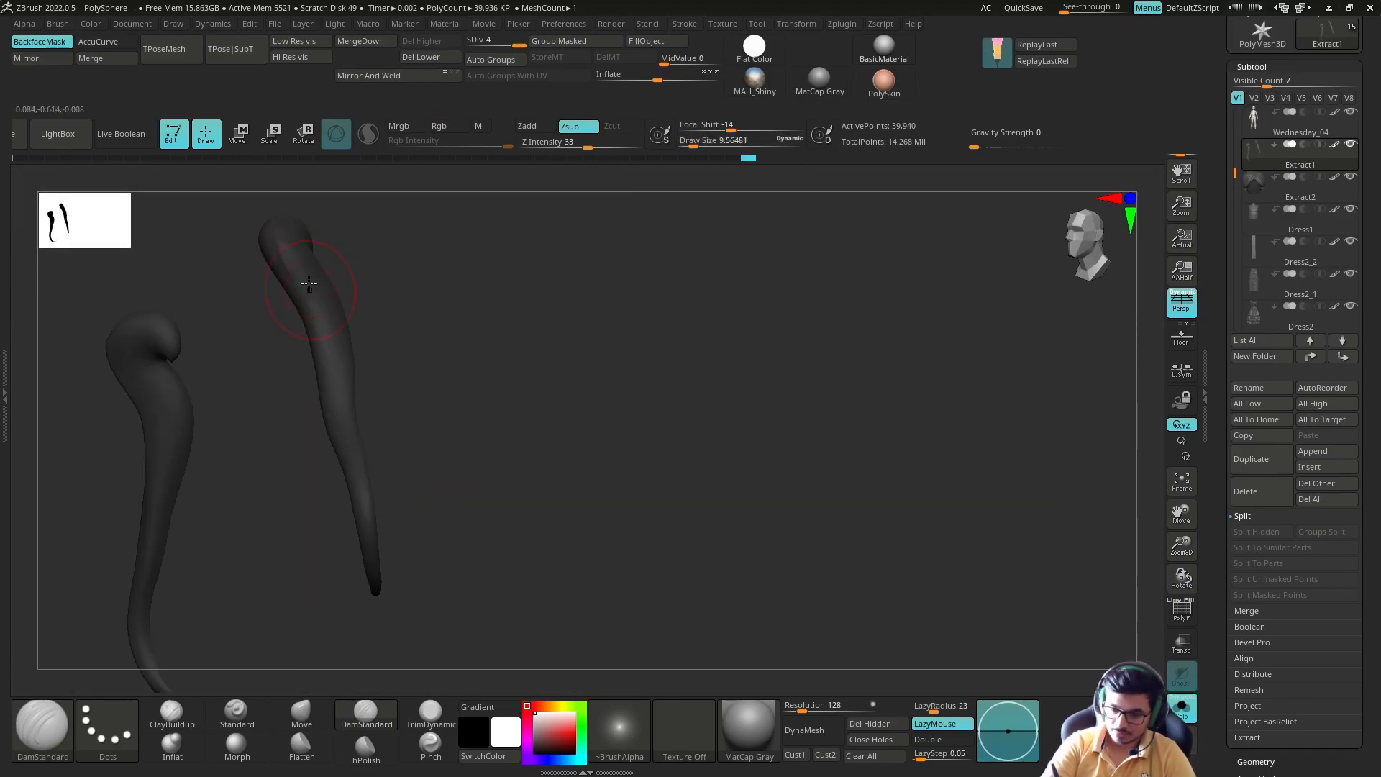
{"action": "left_click_drag", "start_coordinate": [371, 567], "coordinate": [375, 588]}
{"action": "right_click_drag", "start_coordinate": [432, 547], "coordinate": [503, 503]}
{"action": "left_click_drag", "start_coordinate": [274, 309], "coordinate": [317, 602]}
{"action": "right_click_drag", "start_coordinate": [338, 576], "coordinate": [446, 329]}
Step: Isolate another of the loose strands hanging at the nape and carve grooves along it with DamStandard at draw size 8.46
{"action": "left_click", "coordinate": [533, 497], "text": "ctrl+shift"}
{"action": "right_click_drag", "start_coordinate": [533, 497], "coordinate": [579, 486]}
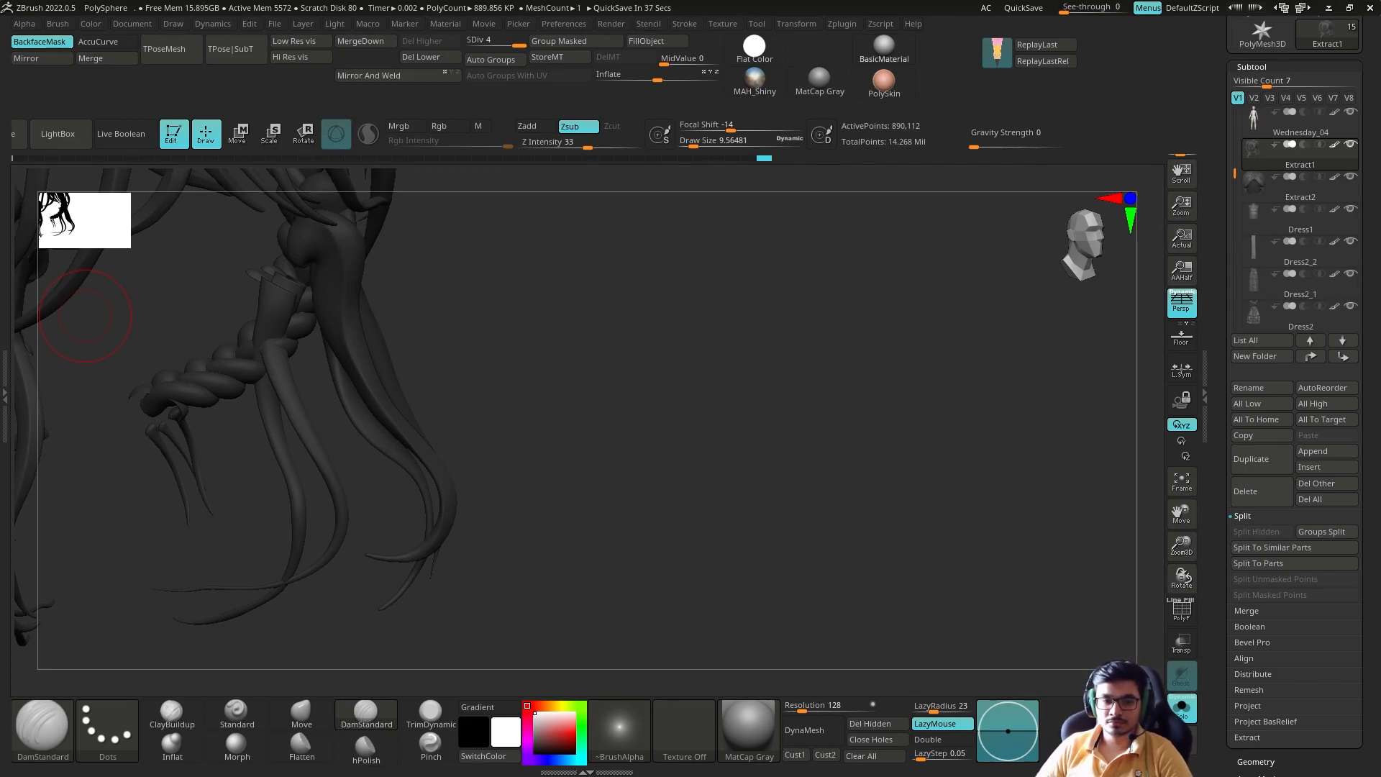
{"action": "right_click_drag", "start_coordinate": [85, 317], "coordinate": [725, 400], "text": "alt"}
{"action": "key", "text": "ctrl+shift+s"}
{"action": "left_click", "coordinate": [587, 604], "text": "ctrl+shift"}
{"action": "key", "text": "ctrl+shift+s"}
{"action": "key", "text": "s"}
{"action": "left_click_drag", "start_coordinate": [555, 297], "coordinate": [558, 296]}
{"action": "left_click_drag", "start_coordinate": [574, 359], "coordinate": [678, 563]}
{"action": "mouse_move", "coordinate": [709, 521]}
{"action": "right_mouse_down"}
{"action": "mouse_move", "coordinate": [512, 459]}
{"action": "mouse_move", "coordinate": [658, 446]}
{"action": "right_mouse_up"}
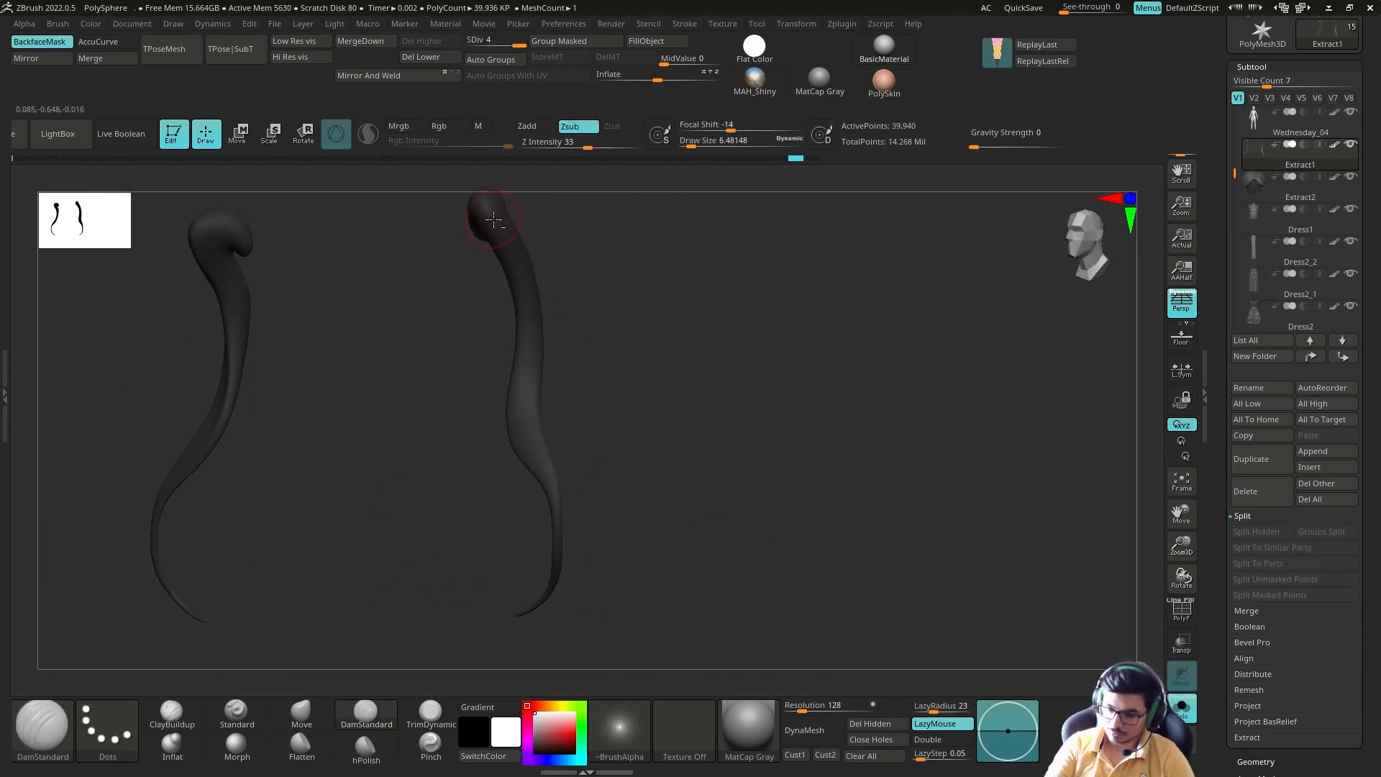
Step: Adjust the shape of the hair strands around the head with the Move brush
{"action": "right_click_drag", "start_coordinate": [494, 220], "coordinate": [493, 405]}
{"action": "left_click", "coordinate": [583, 505], "text": "ctrl+shift"}
{"action": "key", "text": "ctrl+shift+s"}
{"action": "mouse_move", "coordinate": [583, 506]}
{"action": "right_mouse_down", "text": "ctrl"}
{"action": "mouse_move", "coordinate": [659, 484]}
{"action": "mouse_move", "coordinate": [561, 432]}
{"action": "mouse_move", "coordinate": [720, 432]}
{"action": "mouse_move", "coordinate": [533, 449]}
{"action": "mouse_move", "coordinate": [611, 410]}
{"action": "right_mouse_up", "text": "ctrl"}
{"action": "left_click", "coordinate": [540, 450], "text": "alt"}
{"action": "key", "text": "b"}
{"action": "key", "text": "m"}
{"action": "key", "text": "v"}
{"action": "mouse_move", "coordinate": [611, 410]}
{"action": "right_mouse_down"}
{"action": "mouse_move", "coordinate": [758, 460]}
{"action": "mouse_move", "coordinate": [669, 435]}
{"action": "mouse_move", "coordinate": [647, 489]}
{"action": "right_mouse_up"}
Step: Flatten the hair surfaces with hPolish and cut the creases deeper with DamStandard
{"action": "key", "text": "b"}
{"action": "key", "text": "h"}
{"action": "key", "text": "p"}
{"action": "left_click_drag", "start_coordinate": [426, 533], "coordinate": [432, 546], "text": "shift"}
{"action": "right_click_drag", "start_coordinate": [691, 446], "coordinate": [647, 429]}
{"action": "key", "text": "b"}
{"action": "key", "text": "d"}
{"action": "key", "text": "s"}
{"action": "left_click_drag", "start_coordinate": [554, 515], "coordinate": [571, 532], "text": "shift"}
{"action": "mouse_move", "coordinate": [446, 490]}
{"action": "right_mouse_down"}
{"action": "mouse_move", "coordinate": [531, 472]}
{"action": "mouse_move", "coordinate": [564, 524]}
{"action": "mouse_move", "coordinate": [461, 497]}
{"action": "mouse_move", "coordinate": [438, 387]}
{"action": "mouse_move", "coordinate": [727, 424]}
{"action": "right_mouse_up"}
Step: Polish more of the hair surfaces with hPolish from several angles
{"action": "key", "text": "b"}
{"action": "key", "text": "h"}
{"action": "key", "text": "p"}
{"action": "key", "text": "s"}
{"action": "left_click_drag", "start_coordinate": [712, 421], "coordinate": [719, 443]}
{"action": "right_click_drag", "start_coordinate": [719, 442], "coordinate": [683, 461]}
{"action": "left_click_drag", "start_coordinate": [684, 460], "coordinate": [697, 480], "text": "shift"}
{"action": "right_click_drag", "start_coordinate": [724, 479], "coordinate": [777, 475]}
{"action": "left_click", "coordinate": [504, 518], "text": "alt"}
Step: Isolate the crown braid and carve creases into its plaits with DamStandard at draw size 4.81
{"action": "right_click_drag", "start_coordinate": [777, 474], "coordinate": [849, 504], "text": "ctrl"}
{"action": "mouse_move", "coordinate": [849, 504]}
{"action": "right_mouse_down", "text": "ctrl"}
{"action": "mouse_move", "coordinate": [916, 527]}
{"action": "mouse_move", "coordinate": [705, 528]}
{"action": "right_mouse_up", "text": "ctrl"}
{"action": "left_click", "coordinate": [367, 715]}
{"action": "right_click_drag", "start_coordinate": [849, 533], "coordinate": [763, 496]}
{"action": "right_click_drag", "start_coordinate": [763, 497], "coordinate": [796, 527], "text": "ctrl"}
{"action": "left_click", "coordinate": [1182, 709]}
{"action": "left_click", "coordinate": [748, 576], "text": "ctrl+shift"}
{"action": "right_click_drag", "start_coordinate": [749, 576], "coordinate": [726, 558]}
{"action": "left_click_drag", "start_coordinate": [690, 555], "coordinate": [723, 555]}
{"action": "right_click_drag", "start_coordinate": [723, 555], "coordinate": [586, 524]}
{"action": "mouse_move", "coordinate": [567, 558]}
{"action": "left_mouse_down"}
{"action": "mouse_move", "coordinate": [478, 579]}
{"action": "mouse_move", "coordinate": [604, 509]}
{"action": "mouse_move", "coordinate": [592, 484]}
{"action": "mouse_move", "coordinate": [596, 521]}
{"action": "mouse_move", "coordinate": [441, 672]}
{"action": "mouse_move", "coordinate": [543, 568]}
{"action": "mouse_move", "coordinate": [487, 648]}
{"action": "mouse_move", "coordinate": [594, 460]}
{"action": "mouse_move", "coordinate": [556, 496]}
{"action": "left_mouse_up"}
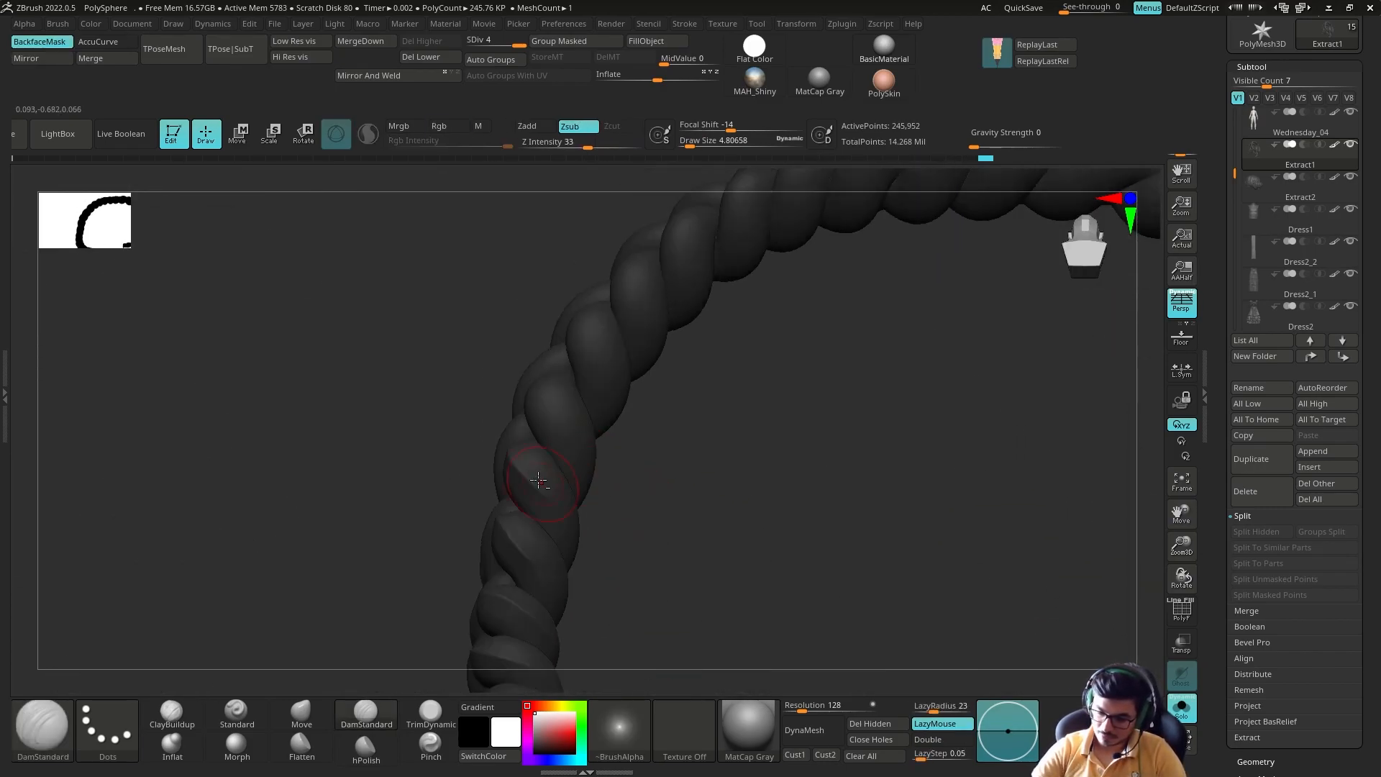
Step: Carve the remaining creases of the crown braid and subdivide it to level 5
{"action": "left_click_drag", "start_coordinate": [790, 316], "coordinate": [701, 505]}
{"action": "left_click_drag", "start_coordinate": [684, 408], "coordinate": [556, 366]}
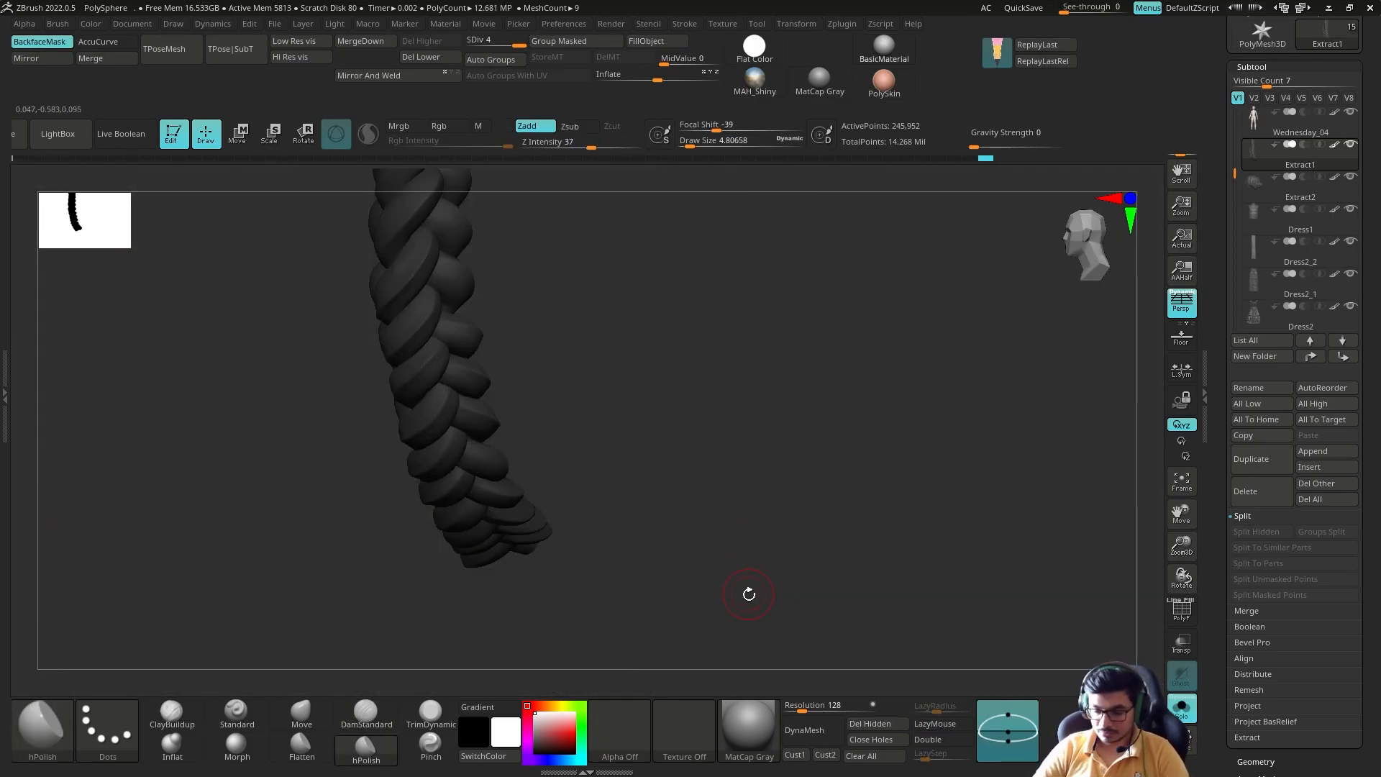
{"action": "mouse_move", "coordinate": [746, 592]}
{"action": "left_mouse_down"}
{"action": "mouse_move", "coordinate": [849, 478]}
{"action": "mouse_move", "coordinate": [632, 577]}
{"action": "mouse_move", "coordinate": [705, 528]}
{"action": "mouse_move", "coordinate": [691, 569]}
{"action": "mouse_move", "coordinate": [754, 485]}
{"action": "mouse_move", "coordinate": [521, 615]}
{"action": "left_mouse_up"}
{"action": "key", "text": "ctrl+d"}
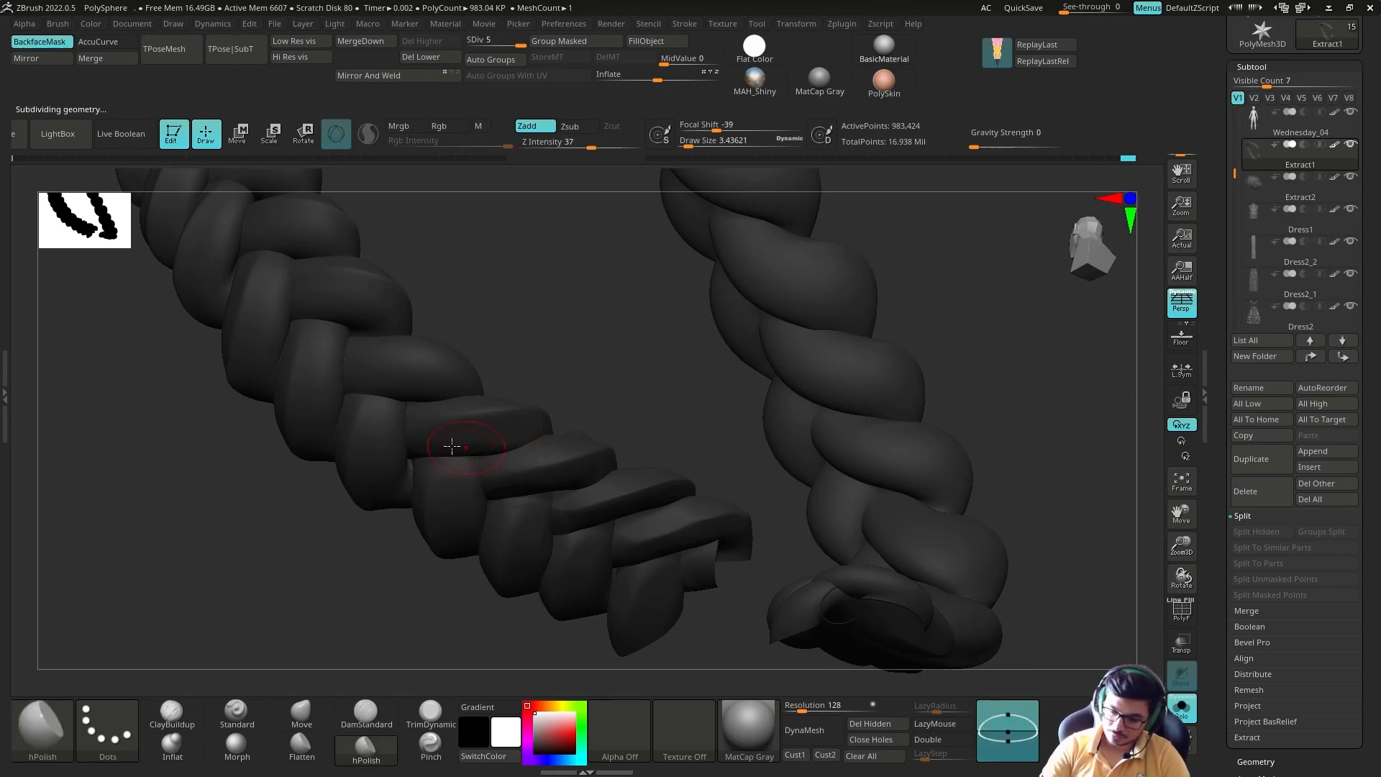
Step: Polish and smooth the plaits along the crown braid with hPolish at draw size 2.87
{"action": "mouse_move", "coordinate": [452, 446]}
{"action": "left_mouse_down"}
{"action": "mouse_move", "coordinate": [435, 423]}
{"action": "mouse_move", "coordinate": [382, 431]}
{"action": "mouse_move", "coordinate": [454, 432]}
{"action": "mouse_move", "coordinate": [378, 668]}
{"action": "left_mouse_up"}
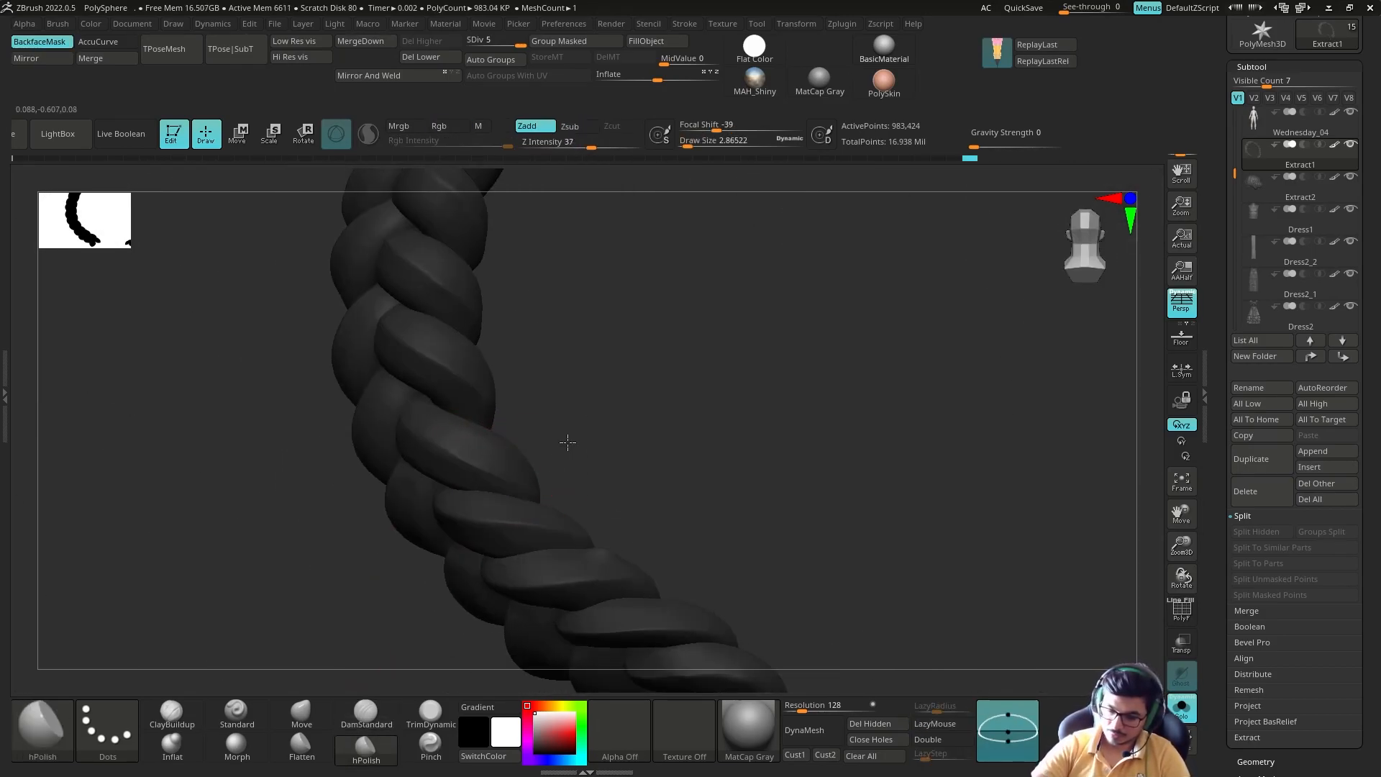
{"action": "mouse_move", "coordinate": [567, 443]}
{"action": "left_mouse_down"}
{"action": "mouse_move", "coordinate": [389, 524]}
{"action": "mouse_move", "coordinate": [424, 415]}
{"action": "left_mouse_up"}
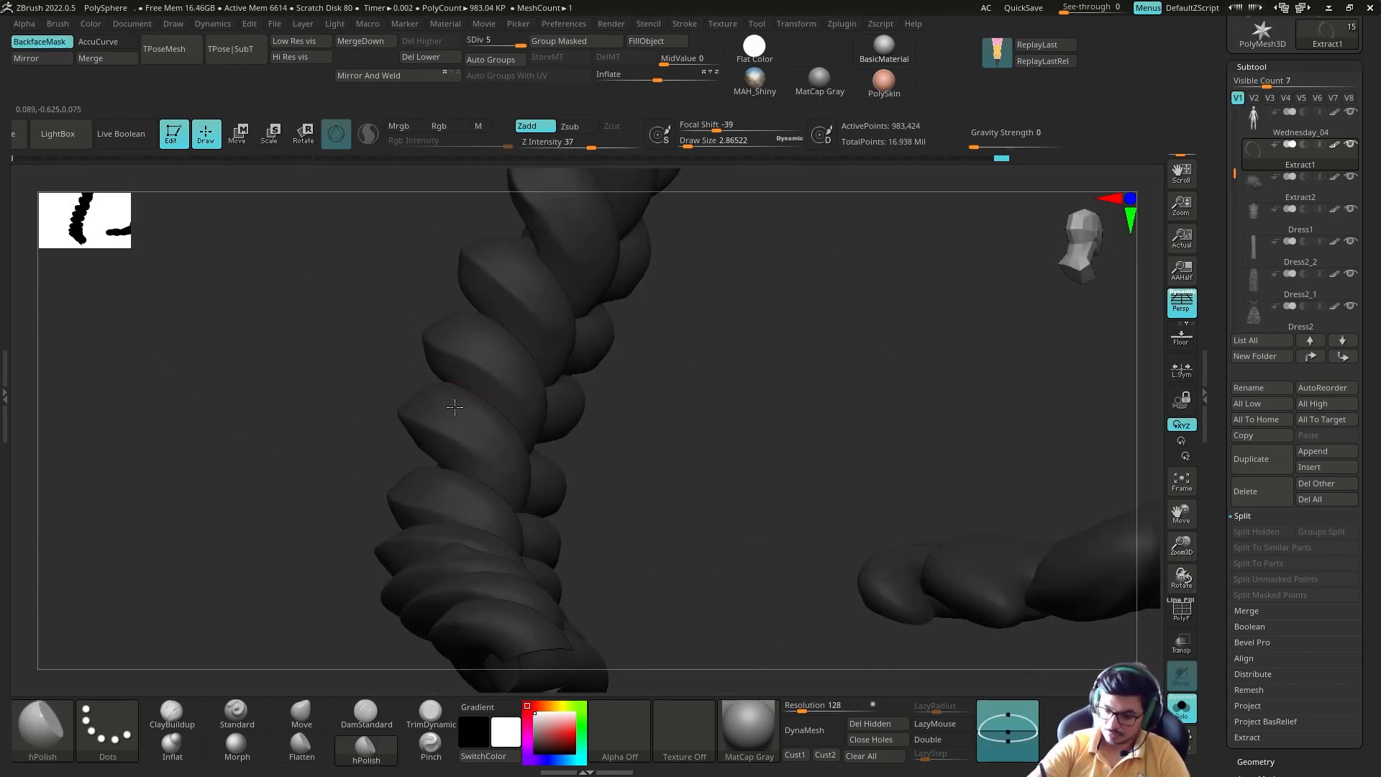
{"action": "mouse_move", "coordinate": [432, 417]}
{"action": "left_mouse_down"}
{"action": "mouse_move", "coordinate": [511, 483]}
{"action": "mouse_move", "coordinate": [552, 494]}
{"action": "mouse_move", "coordinate": [419, 520]}
{"action": "mouse_move", "coordinate": [299, 454]}
{"action": "mouse_move", "coordinate": [345, 438]}
{"action": "mouse_move", "coordinate": [408, 431]}
{"action": "mouse_move", "coordinate": [246, 569]}
{"action": "left_mouse_up"}
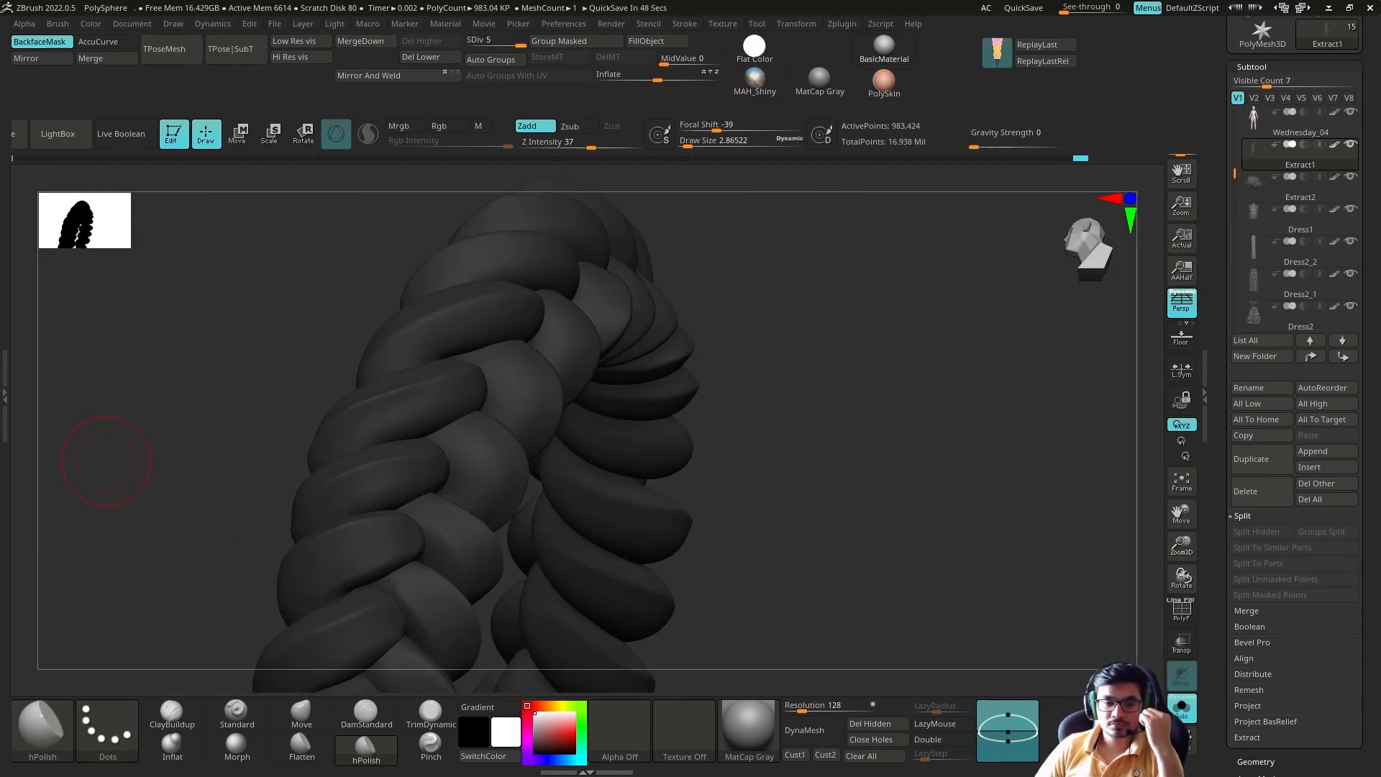
{"action": "mouse_move", "coordinate": [770, 368]}
{"action": "left_mouse_down"}
{"action": "mouse_move", "coordinate": [415, 568]}
{"action": "mouse_move", "coordinate": [540, 431]}
{"action": "mouse_move", "coordinate": [689, 586]}
{"action": "mouse_move", "coordinate": [438, 478]}
{"action": "left_mouse_up"}
{"action": "mouse_move", "coordinate": [527, 457]}
{"action": "left_mouse_down"}
{"action": "mouse_move", "coordinate": [360, 456]}
{"action": "mouse_move", "coordinate": [447, 511]}
{"action": "mouse_move", "coordinate": [461, 459]}
{"action": "left_mouse_up"}
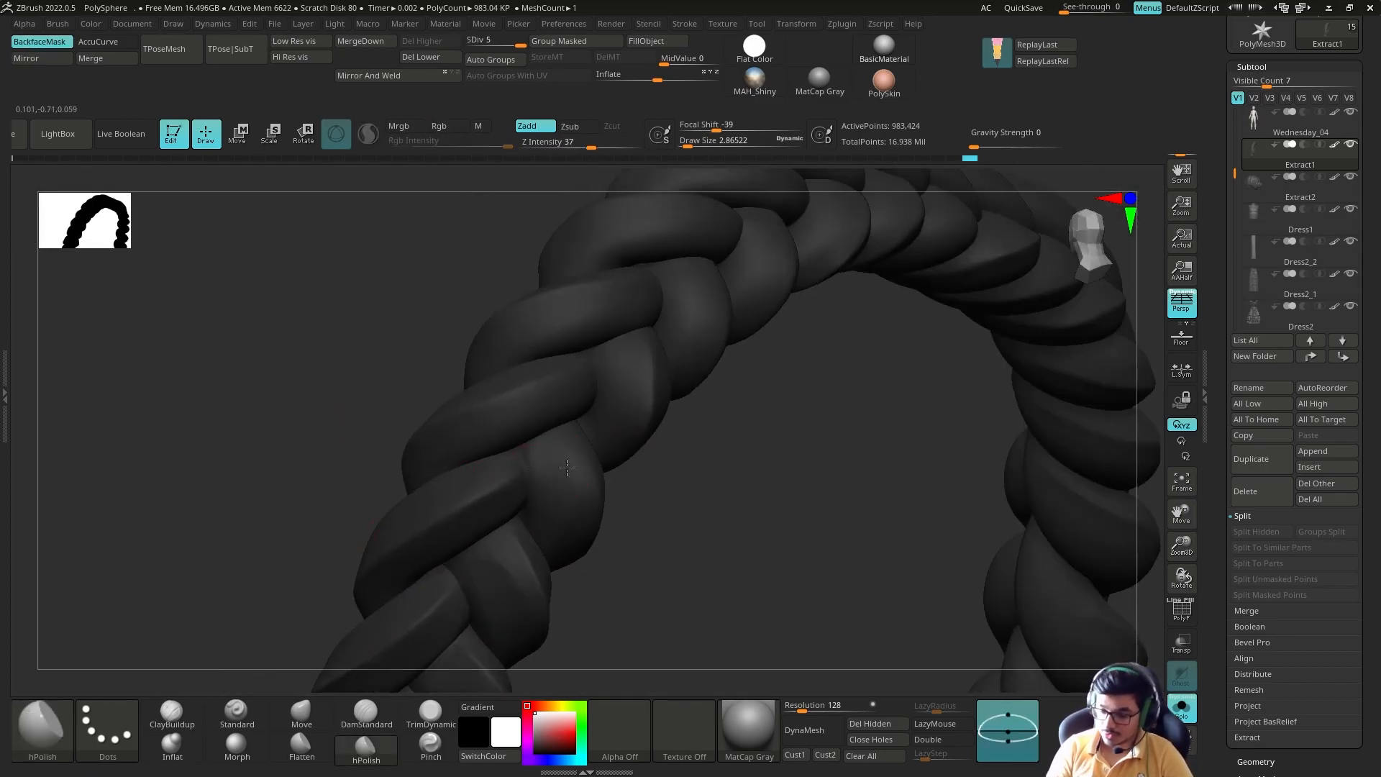
{"action": "left_click_drag", "start_coordinate": [555, 538], "coordinate": [583, 493]}
{"action": "mouse_move", "coordinate": [714, 553]}
{"action": "left_mouse_down"}
{"action": "mouse_move", "coordinate": [518, 540]}
{"action": "mouse_move", "coordinate": [529, 500]}
{"action": "left_mouse_up"}
Step: Sharpen the plait edges around the rest of the braid with hPolish, starting at draw size 4.08
{"action": "key", "text": "s"}
{"action": "right_click_drag", "start_coordinate": [547, 504], "coordinate": [581, 460]}
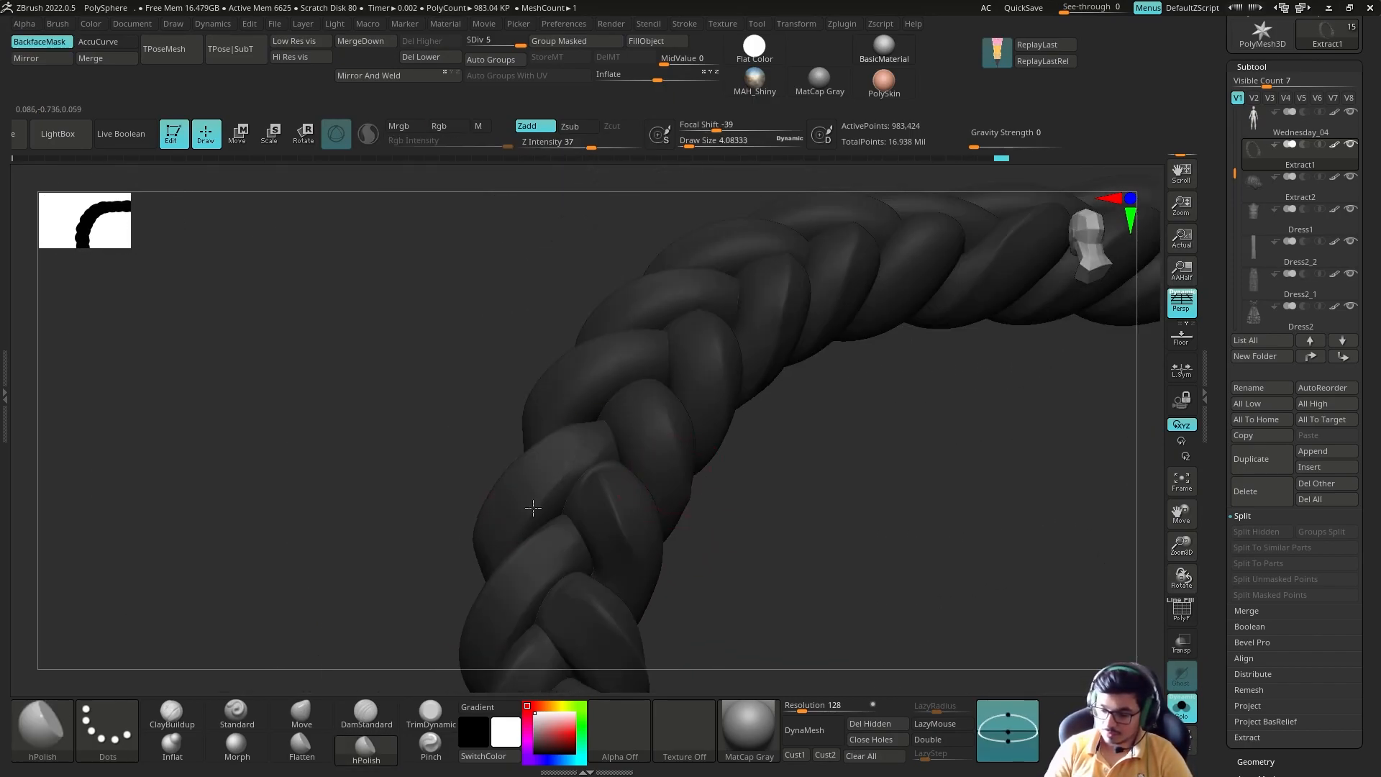
{"action": "left_click_drag", "start_coordinate": [594, 458], "coordinate": [604, 480], "text": "shift"}
{"action": "right_click_drag", "start_coordinate": [604, 481], "coordinate": [616, 480]}
{"action": "mouse_move", "coordinate": [635, 421]}
{"action": "right_mouse_down"}
{"action": "mouse_move", "coordinate": [678, 503]}
{"action": "mouse_move", "coordinate": [547, 552]}
{"action": "mouse_move", "coordinate": [675, 339]}
{"action": "mouse_move", "coordinate": [747, 510]}
{"action": "mouse_move", "coordinate": [509, 627]}
{"action": "mouse_move", "coordinate": [704, 498]}
{"action": "mouse_move", "coordinate": [647, 518]}
{"action": "mouse_move", "coordinate": [626, 463]}
{"action": "mouse_move", "coordinate": [530, 580]}
{"action": "mouse_move", "coordinate": [665, 471]}
{"action": "mouse_move", "coordinate": [613, 581]}
{"action": "right_mouse_up"}
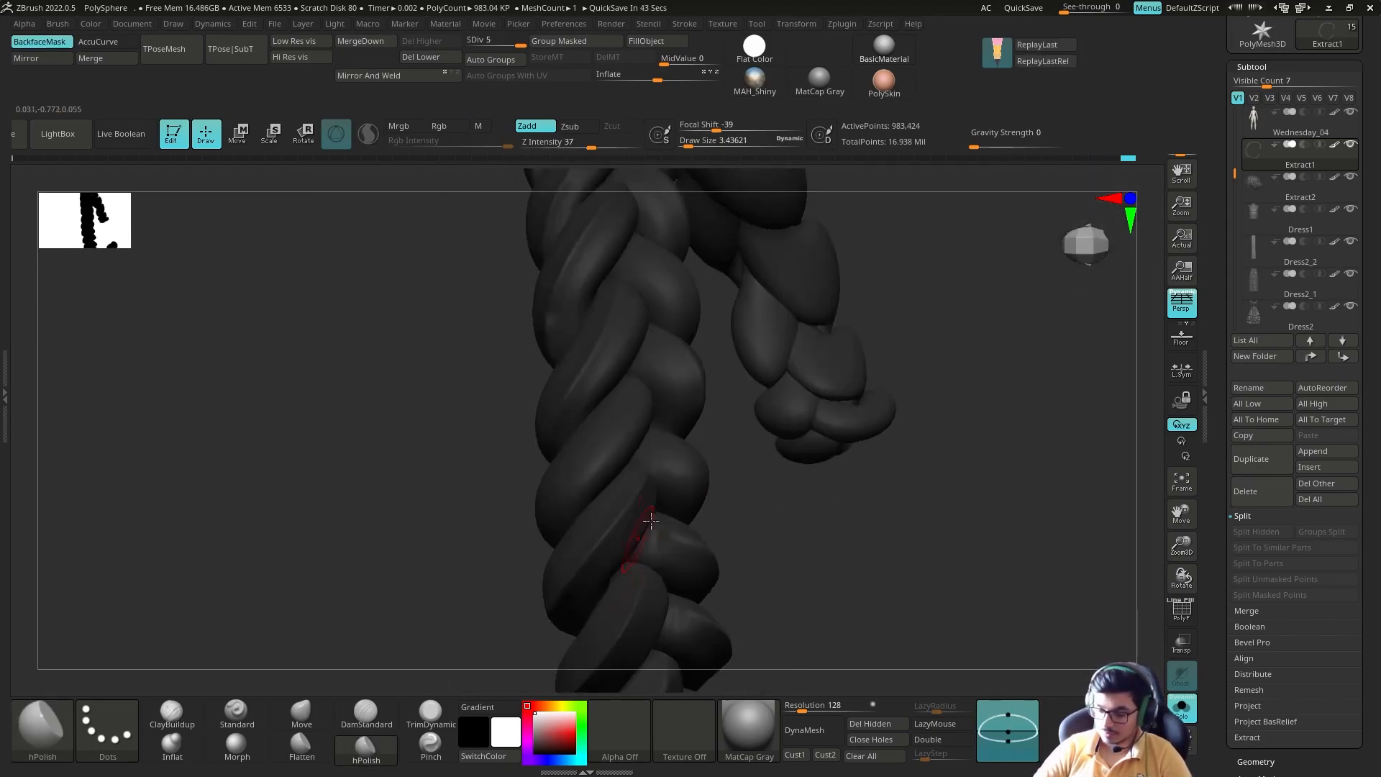
{"action": "mouse_move", "coordinate": [614, 464]}
{"action": "right_mouse_down"}
{"action": "mouse_move", "coordinate": [644, 508]}
{"action": "mouse_move", "coordinate": [610, 590]}
{"action": "mouse_move", "coordinate": [629, 573]}
{"action": "mouse_move", "coordinate": [474, 641]}
{"action": "mouse_move", "coordinate": [518, 543]}
{"action": "mouse_move", "coordinate": [558, 592]}
{"action": "mouse_move", "coordinate": [657, 525]}
{"action": "mouse_move", "coordinate": [715, 410]}
{"action": "mouse_move", "coordinate": [697, 533]}
{"action": "mouse_move", "coordinate": [631, 475]}
{"action": "mouse_move", "coordinate": [678, 431]}
{"action": "mouse_move", "coordinate": [715, 441]}
{"action": "mouse_move", "coordinate": [669, 517]}
{"action": "mouse_move", "coordinate": [567, 577]}
{"action": "mouse_move", "coordinate": [488, 564]}
{"action": "mouse_move", "coordinate": [507, 414]}
{"action": "mouse_move", "coordinate": [569, 464]}
{"action": "right_mouse_up"}
{"action": "mouse_move", "coordinate": [619, 695]}
{"action": "right_mouse_down"}
{"action": "mouse_move", "coordinate": [623, 518]}
{"action": "mouse_move", "coordinate": [506, 468]}
{"action": "mouse_move", "coordinate": [488, 566]}
{"action": "mouse_move", "coordinate": [461, 431]}
{"action": "mouse_move", "coordinate": [391, 555]}
{"action": "mouse_move", "coordinate": [487, 441]}
{"action": "mouse_move", "coordinate": [538, 472]}
{"action": "mouse_move", "coordinate": [628, 425]}
{"action": "mouse_move", "coordinate": [533, 456]}
{"action": "mouse_move", "coordinate": [452, 385]}
{"action": "mouse_move", "coordinate": [462, 453]}
{"action": "mouse_move", "coordinate": [629, 382]}
{"action": "mouse_move", "coordinate": [481, 359]}
{"action": "mouse_move", "coordinate": [481, 545]}
{"action": "mouse_move", "coordinate": [718, 453]}
{"action": "mouse_move", "coordinate": [827, 573]}
{"action": "right_mouse_up"}
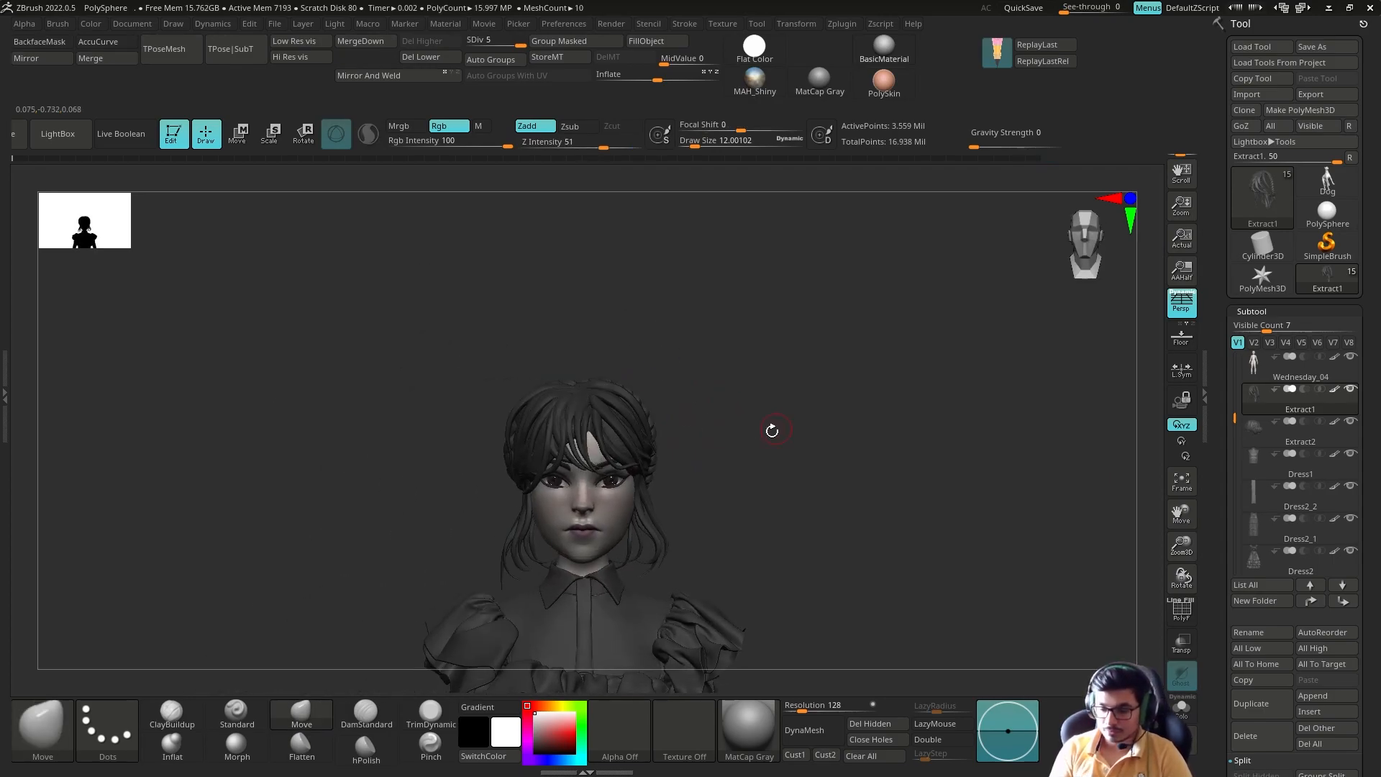
Step: Adjust the strands on the top and side of the hair with Move Topological at draw size 16.23
{"action": "right_click_drag", "start_coordinate": [771, 432], "coordinate": [616, 365]}
{"action": "right_click_drag", "start_coordinate": [545, 457], "coordinate": [539, 456]}
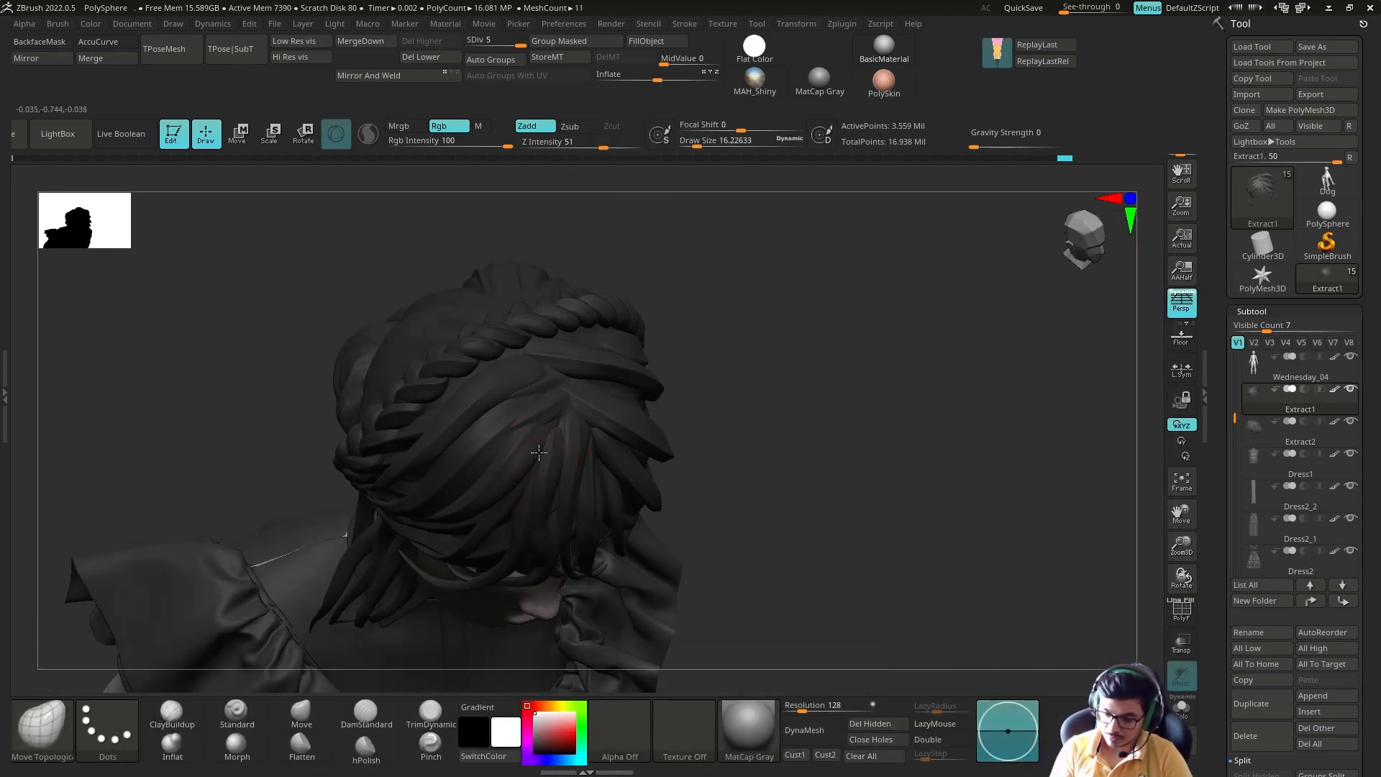
{"action": "right_click_drag", "start_coordinate": [712, 395], "coordinate": [545, 464]}
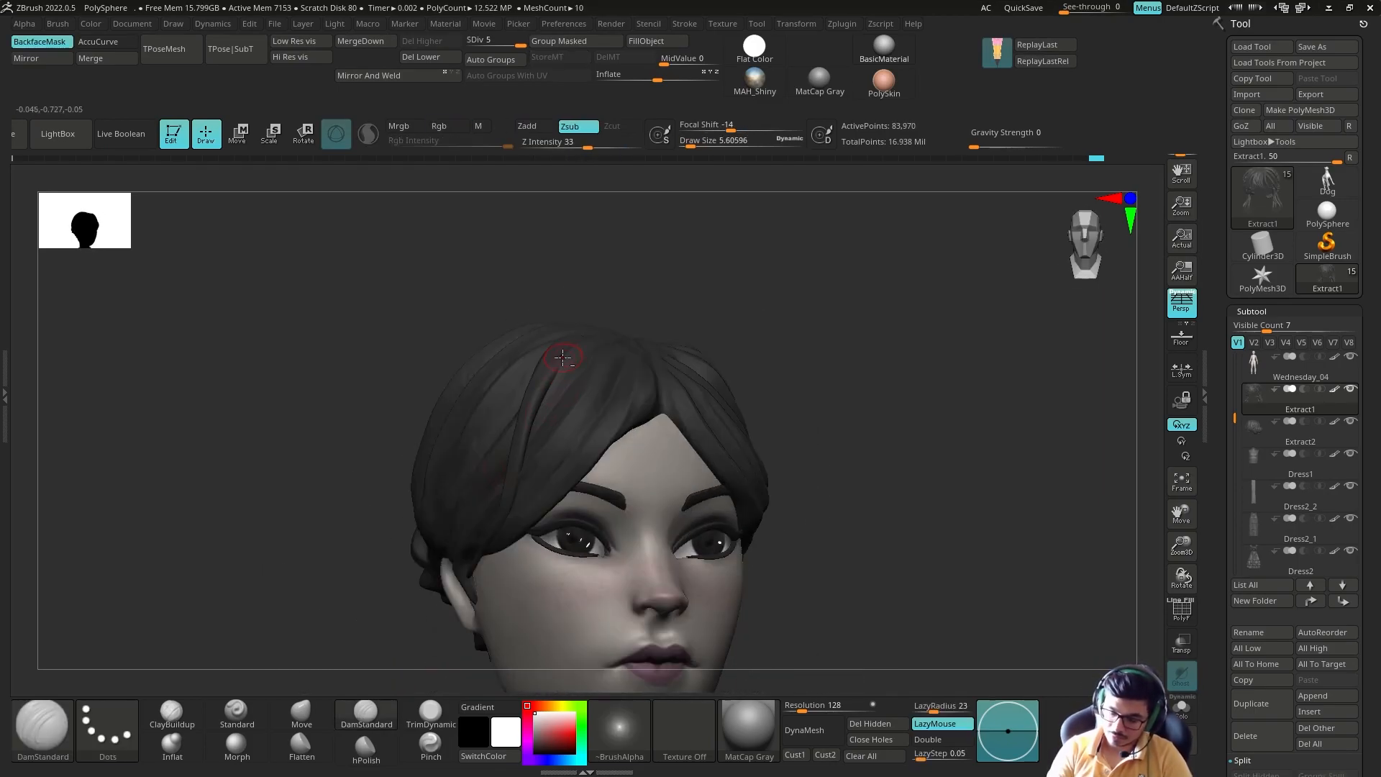
{"action": "right_click_drag", "start_coordinate": [468, 575], "coordinate": [487, 538]}
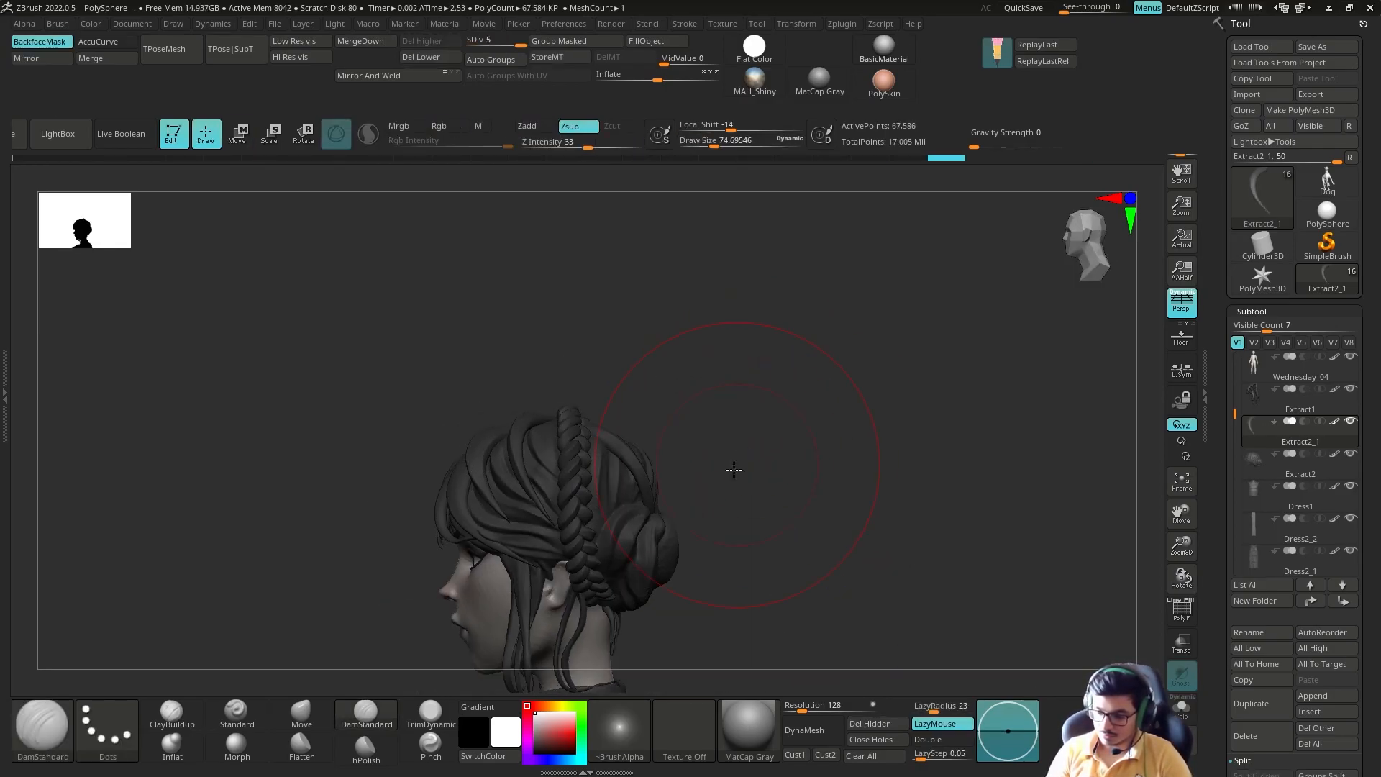
Step: Shape the separate thin strand over the back of the hair with the Move brush at subdivision level 2
{"action": "key", "text": "s"}
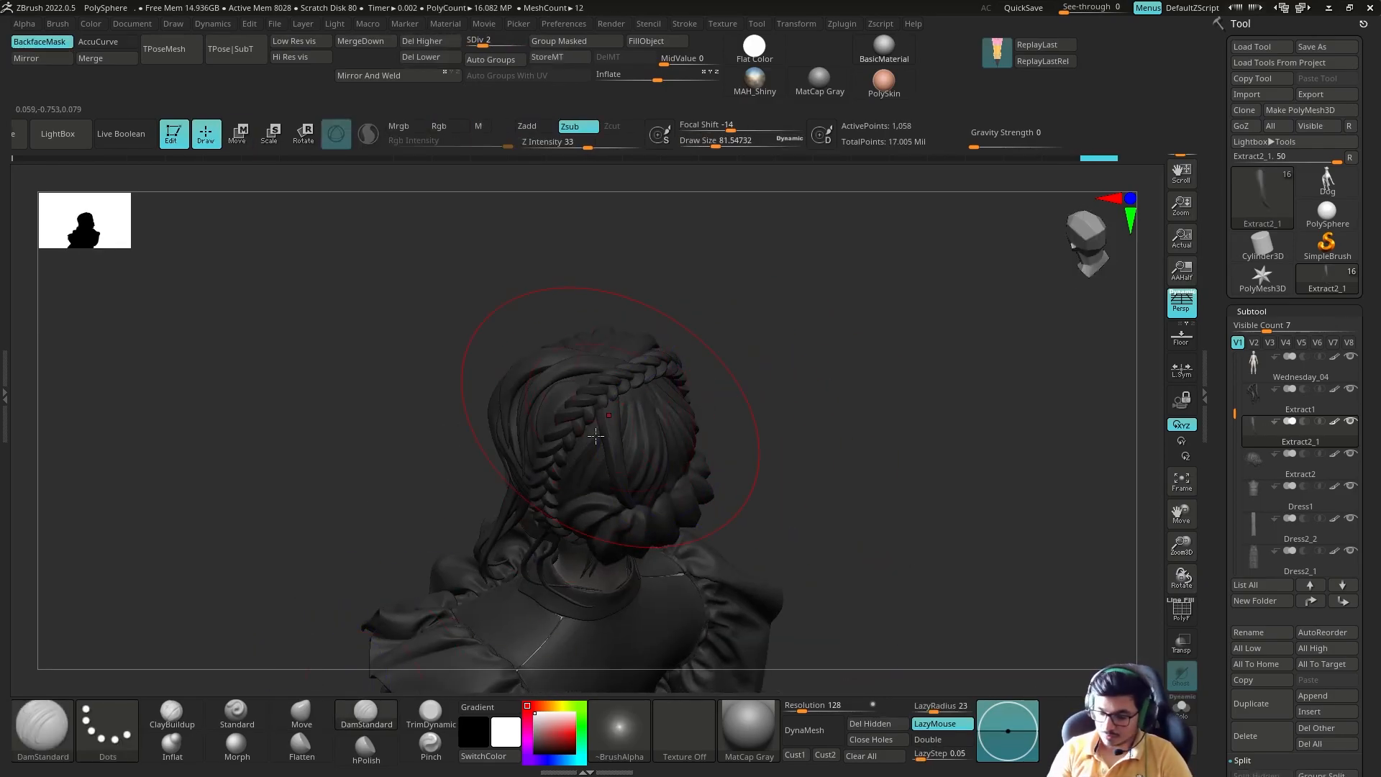
{"action": "key", "text": "b"}
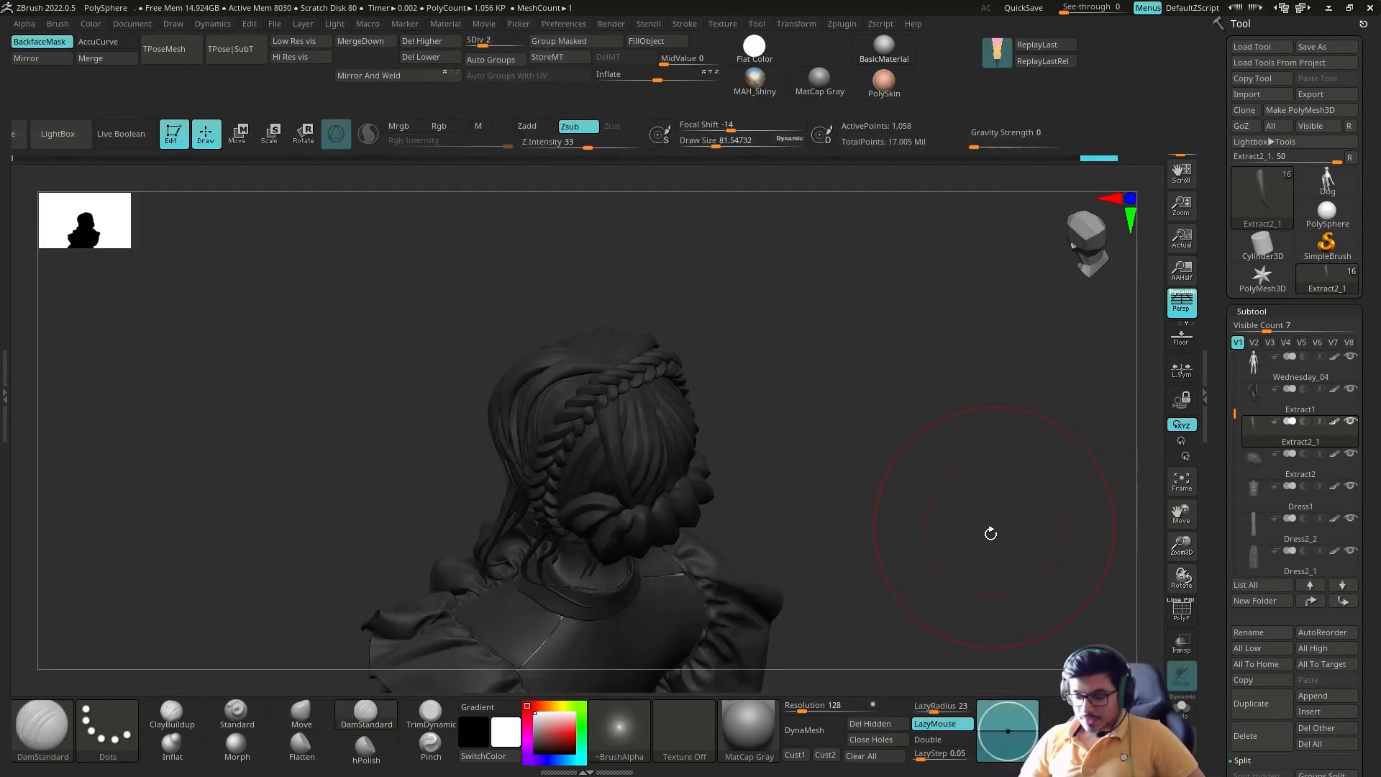
{"action": "key", "text": "b"}
{"action": "key", "text": "m"}
{"action": "key", "text": "v"}
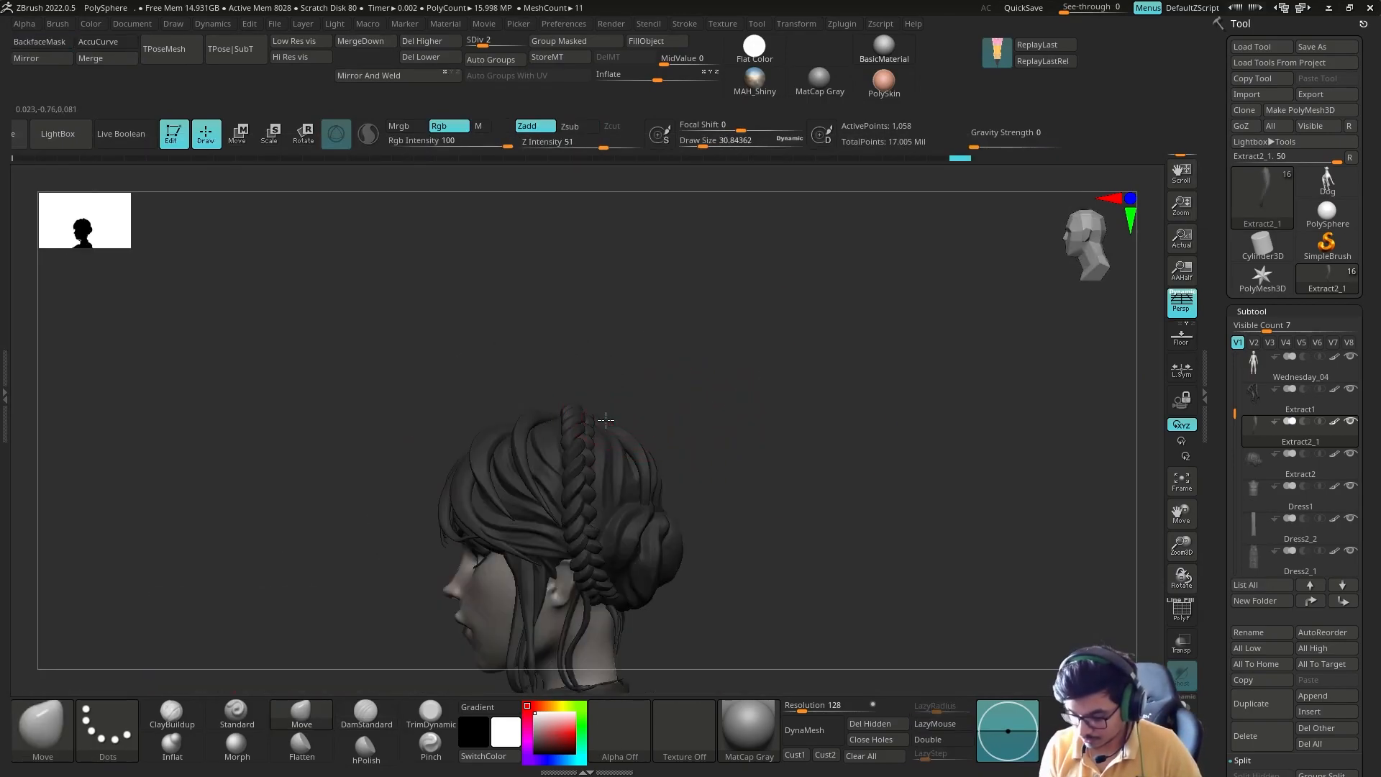
{"action": "left_click_drag", "start_coordinate": [446, 407], "coordinate": [695, 404]}
{"action": "mouse_move", "coordinate": [589, 483]}
{"action": "left_mouse_down"}
{"action": "mouse_move", "coordinate": [748, 460]}
{"action": "mouse_move", "coordinate": [762, 395]}
{"action": "mouse_move", "coordinate": [849, 446]}
{"action": "left_mouse_up"}
Step: Place a copy of the thin strand on the back hair with the gizmo and fit it with the Move brush
{"action": "key", "text": "w"}
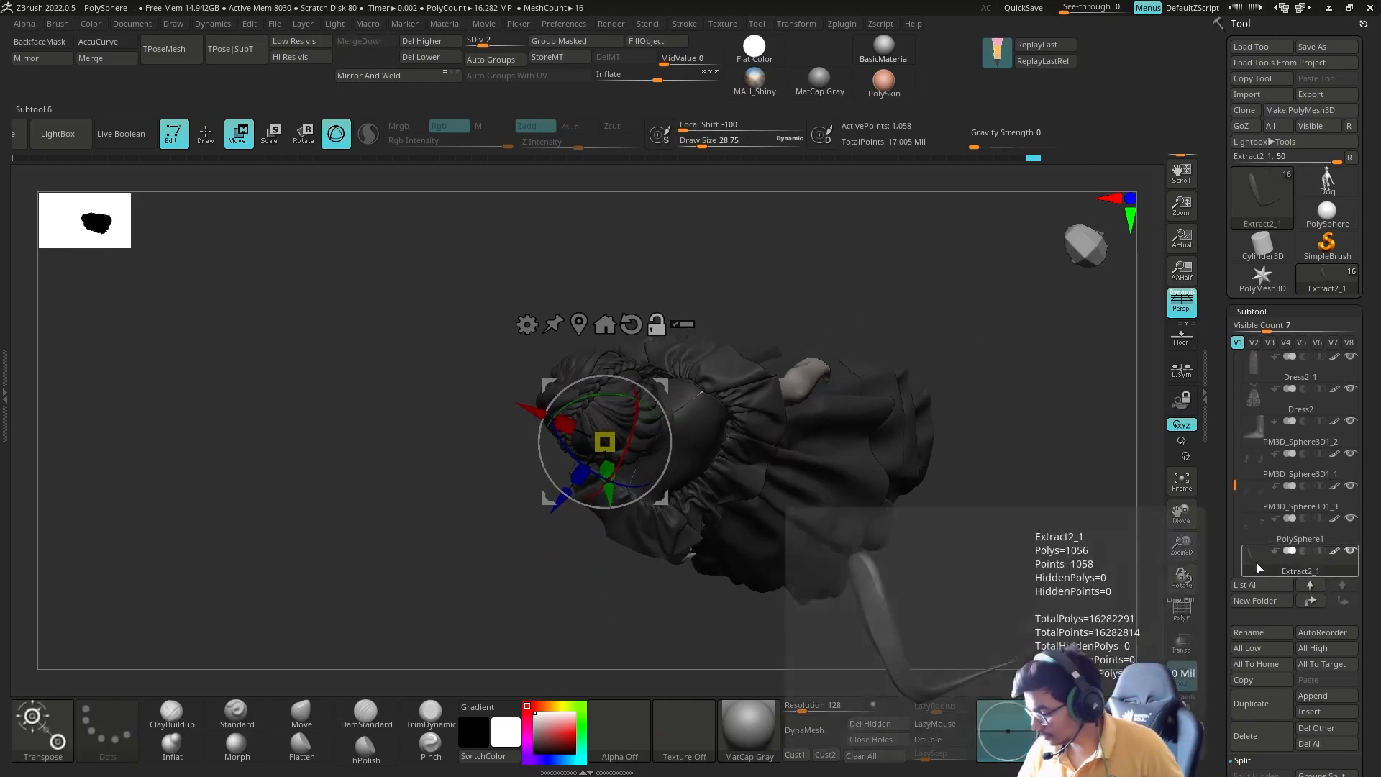
{"action": "left_click_drag", "start_coordinate": [913, 481], "coordinate": [703, 463]}
{"action": "left_click_drag", "start_coordinate": [708, 409], "coordinate": [681, 432]}
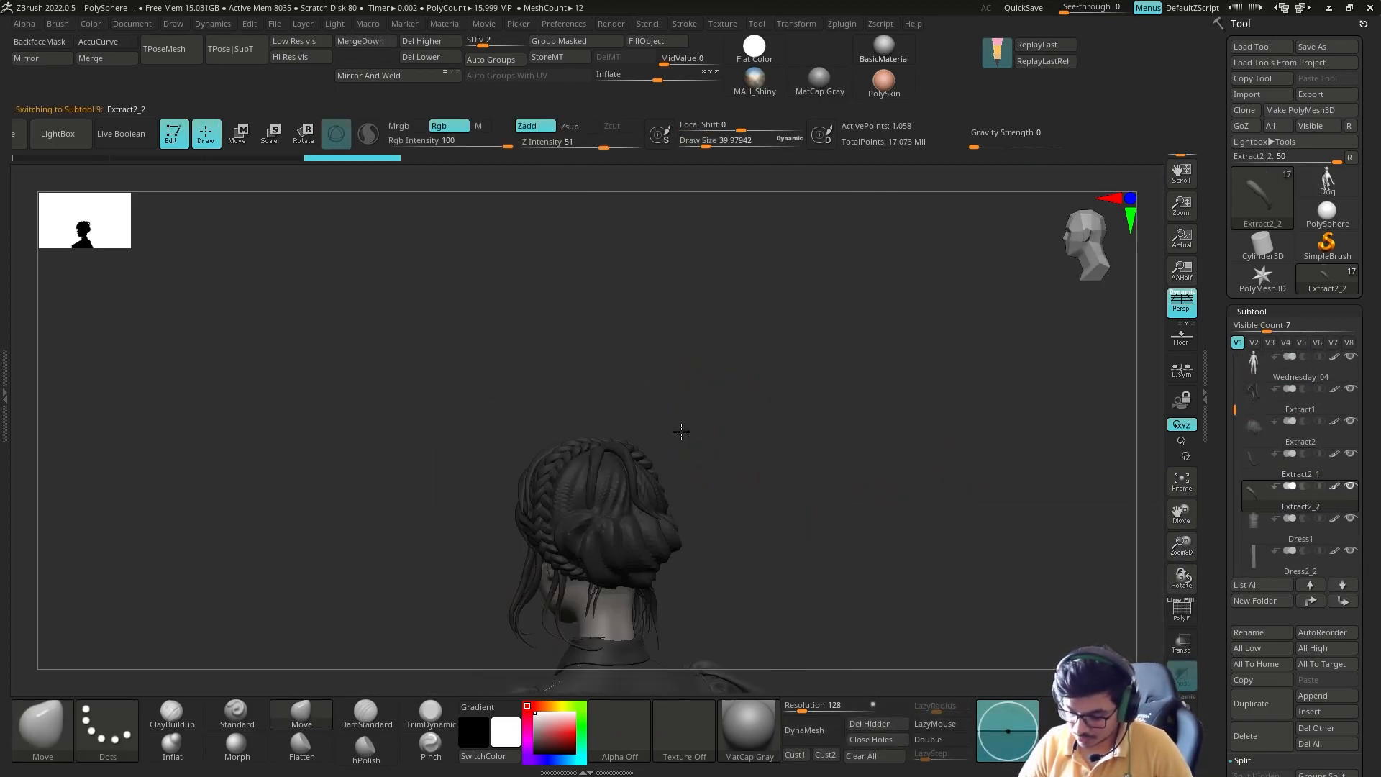
{"action": "key", "text": "q"}
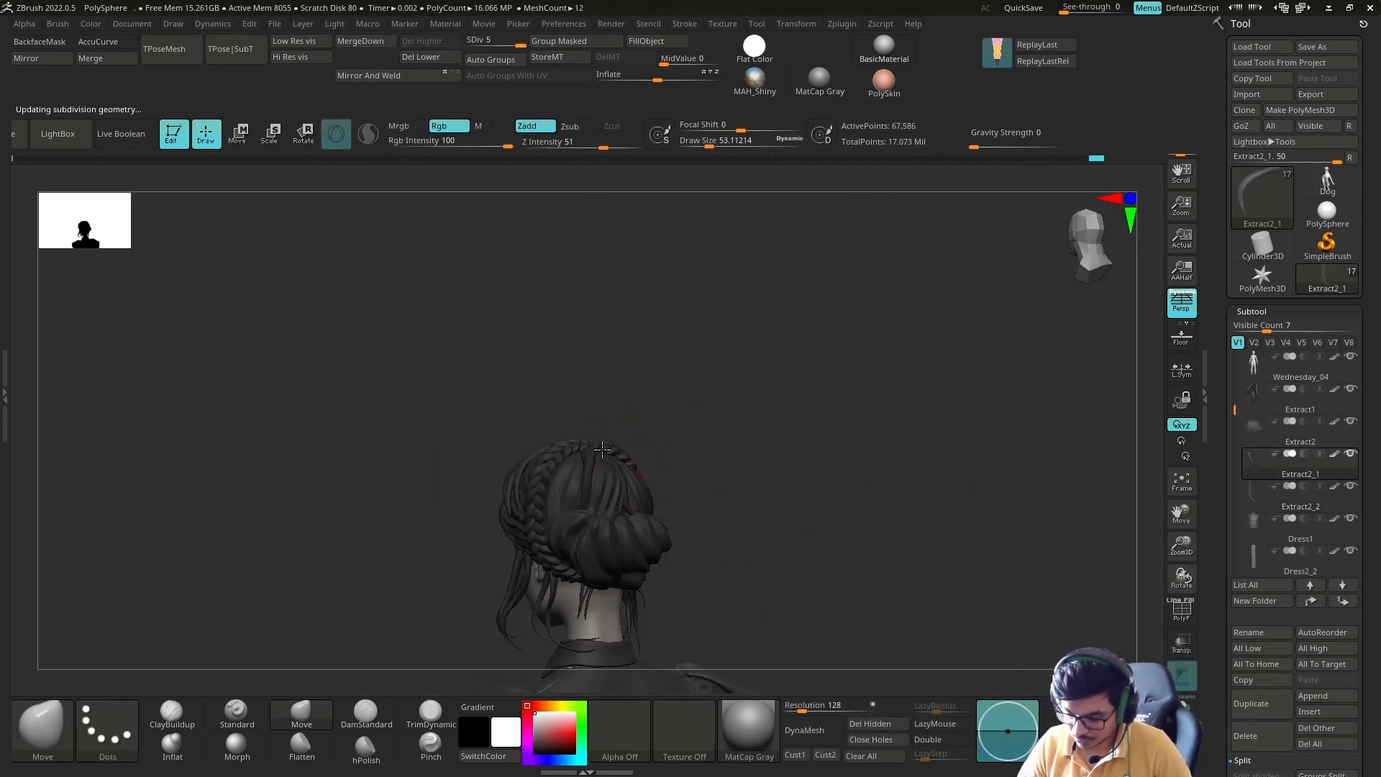
{"action": "left_click_drag", "start_coordinate": [695, 427], "coordinate": [689, 407], "text": "shift"}
Step: Position a third thin strand across the back hair above the bun and bend it to the head's curve
{"action": "key", "text": "w"}
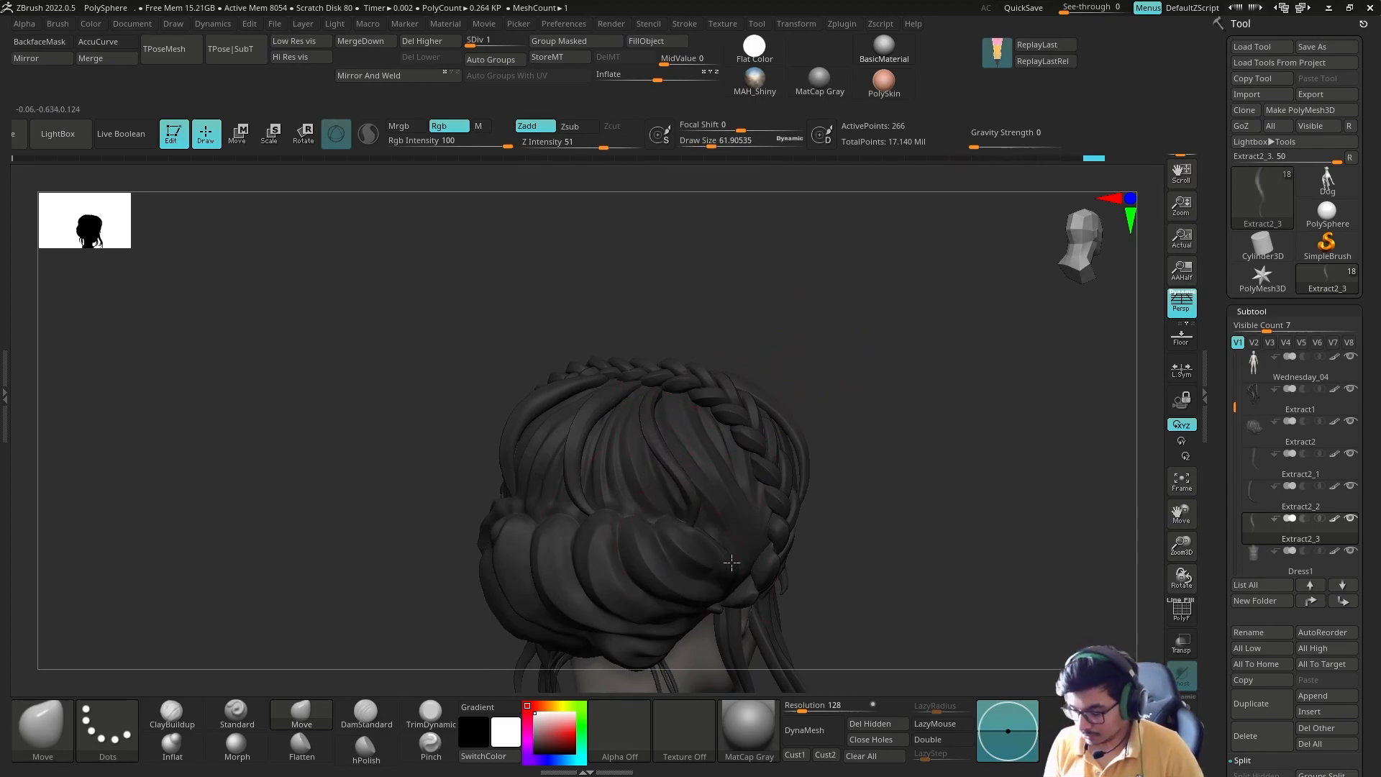
{"action": "left_click_drag", "start_coordinate": [710, 359], "coordinate": [643, 394]}
{"action": "left_click_drag", "start_coordinate": [553, 400], "coordinate": [716, 484]}
{"action": "left_click_drag", "start_coordinate": [602, 426], "coordinate": [863, 342]}
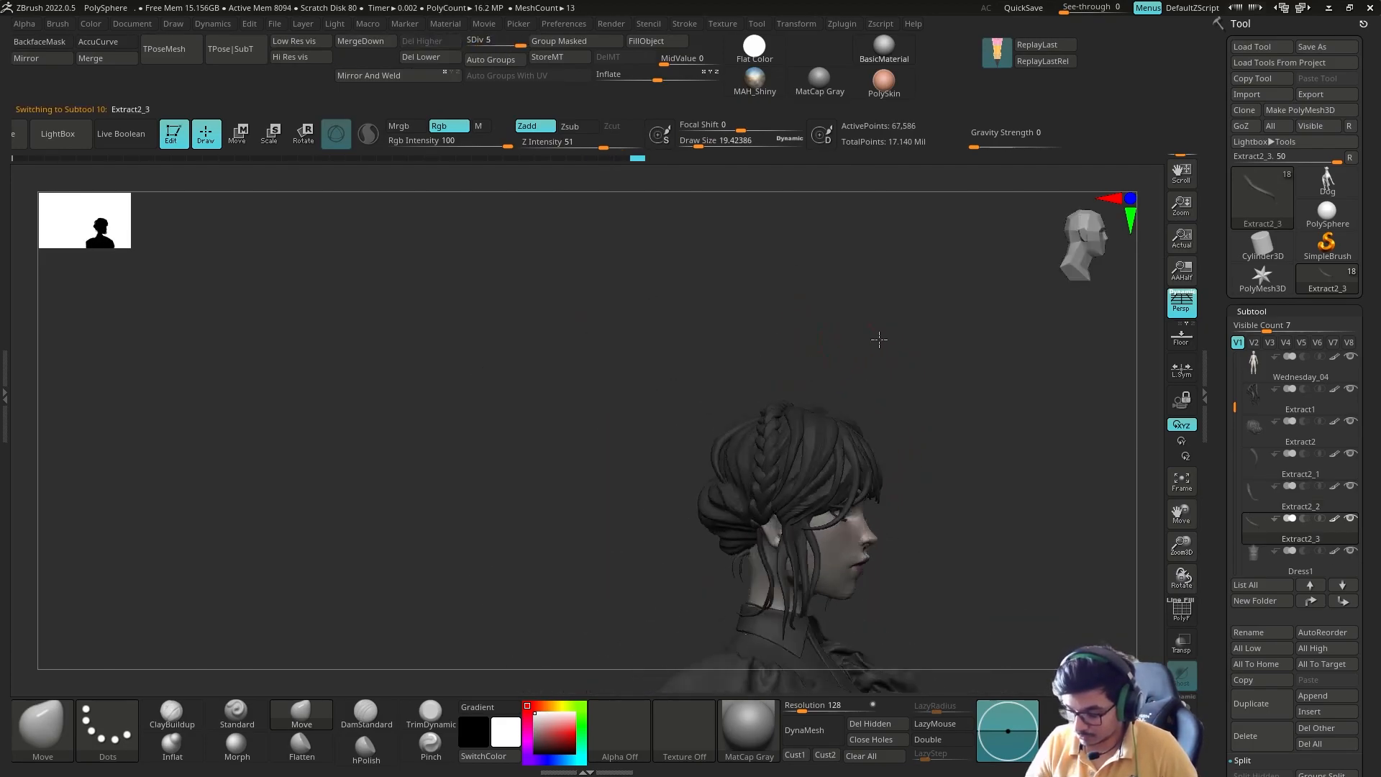
Step: Duplicate the thin strand again and fit further copies between the crown braid and the bun
{"action": "key", "text": "ctrl+shift+d"}
{"action": "key", "text": "w"}
{"action": "mouse_move", "coordinate": [794, 430]}
{"action": "left_mouse_down"}
{"action": "mouse_move", "coordinate": [805, 446]}
{"action": "mouse_move", "coordinate": [761, 448]}
{"action": "mouse_move", "coordinate": [843, 427]}
{"action": "left_mouse_up"}
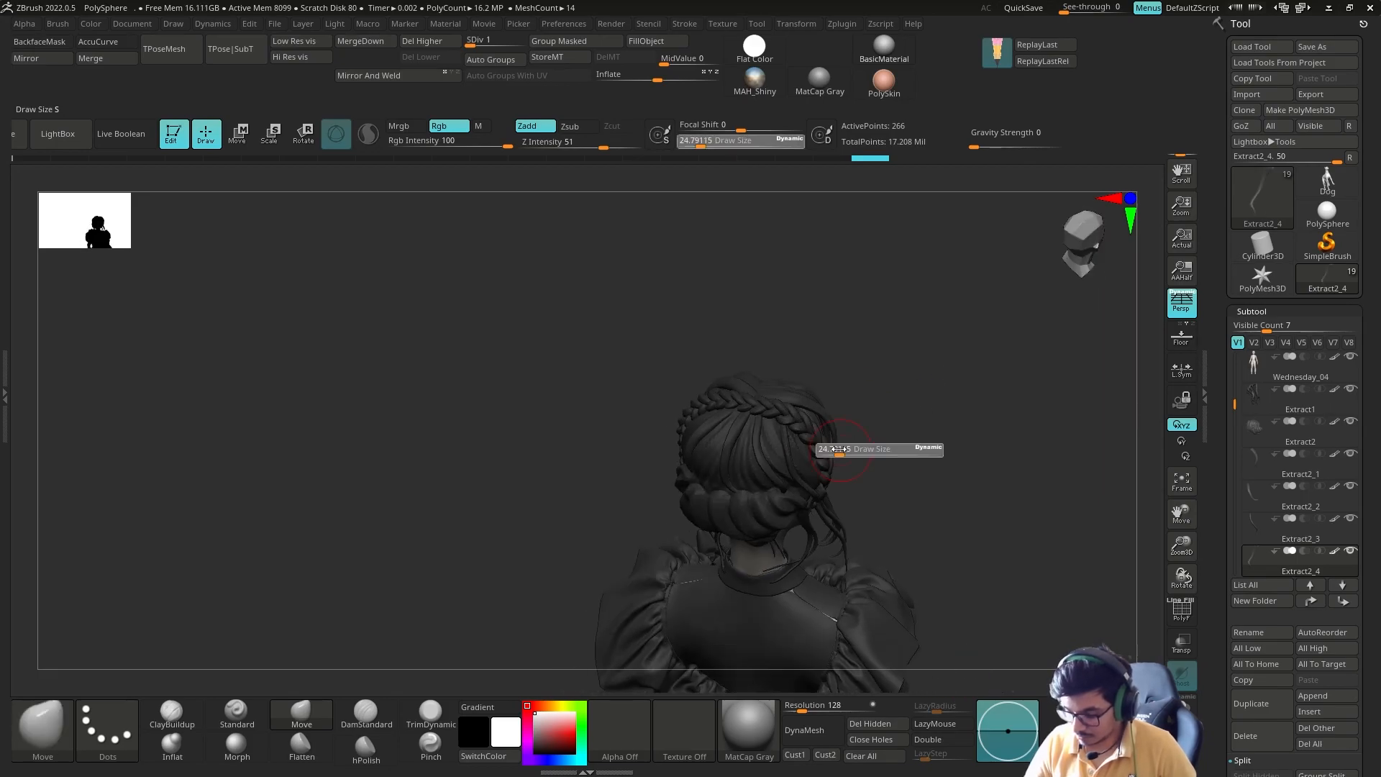
{"action": "mouse_move", "coordinate": [713, 527]}
{"action": "left_mouse_down"}
{"action": "mouse_move", "coordinate": [784, 525]}
{"action": "mouse_move", "coordinate": [761, 485]}
{"action": "mouse_move", "coordinate": [801, 509]}
{"action": "left_mouse_up"}
{"action": "key", "text": "w"}
{"action": "key", "text": "q"}
{"action": "key", "text": "q"}
{"action": "mouse_move", "coordinate": [793, 391]}
{"action": "left_mouse_down"}
{"action": "mouse_move", "coordinate": [709, 470]}
{"action": "mouse_move", "coordinate": [823, 500]}
{"action": "left_mouse_up"}
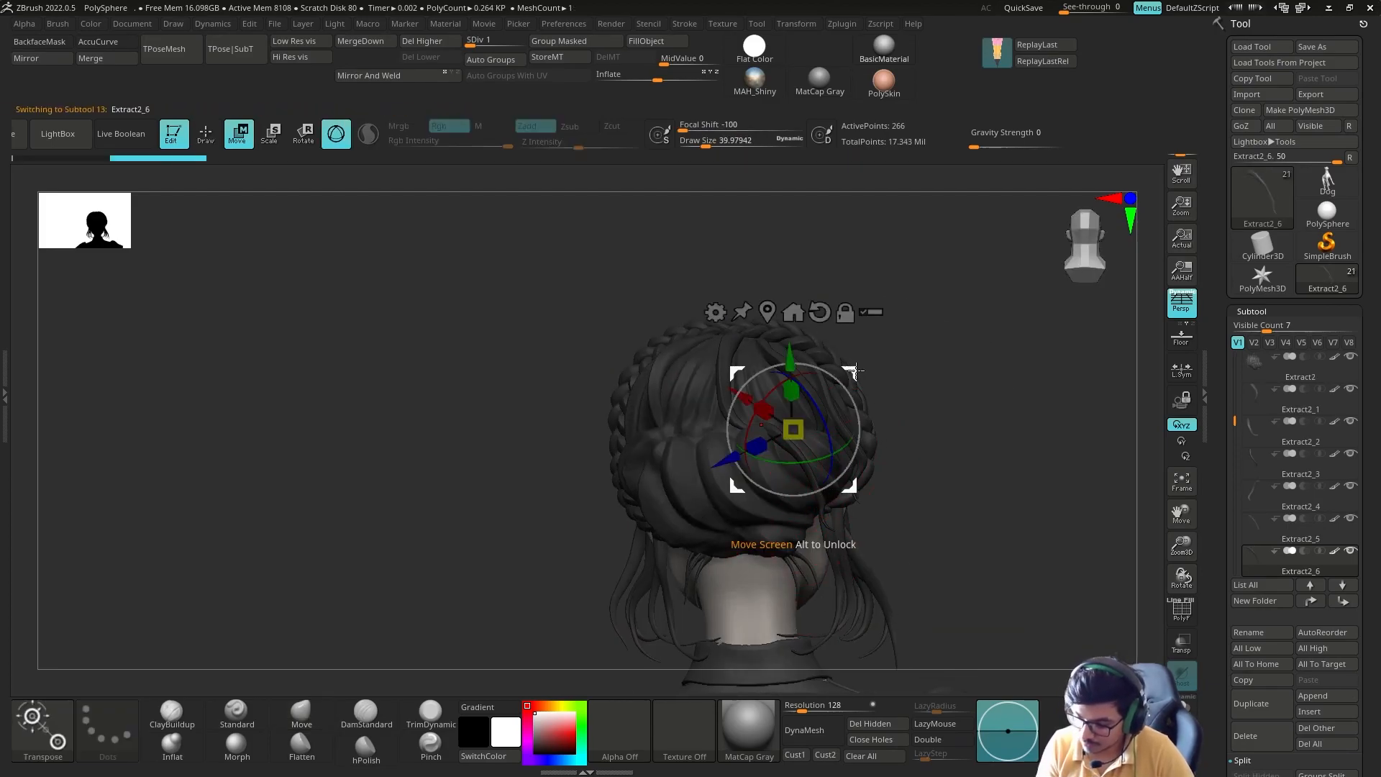
Step: Isolate the latest strand copy, refine its curve with the Move brush at draw size 6.48, and show the rest again
{"action": "left_click_drag", "start_coordinate": [881, 541], "coordinate": [808, 516]}
{"action": "left_click_drag", "start_coordinate": [800, 572], "coordinate": [786, 582]}
{"action": "key", "text": "alt+s"}
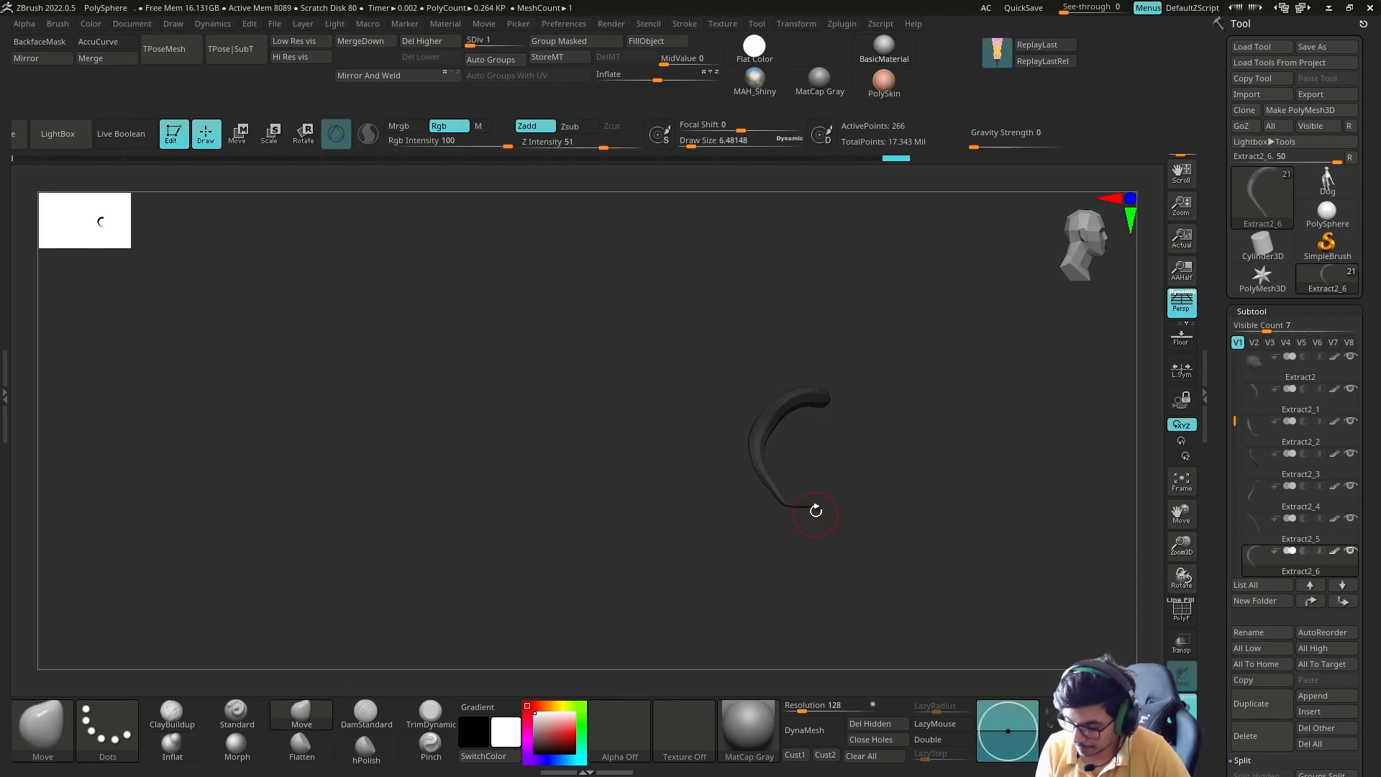
{"action": "key", "text": "alt+s"}
{"action": "left_click_drag", "start_coordinate": [777, 611], "coordinate": [850, 608]}
{"action": "mouse_move", "coordinate": [906, 569]}
{"action": "left_mouse_down"}
{"action": "mouse_move", "coordinate": [827, 565]}
{"action": "mouse_move", "coordinate": [899, 561]}
{"action": "left_mouse_up"}
Step: Duplicate the refined strand, move the copy to another gap in the back hair, and reshape it
{"action": "key", "text": "ctrl+shift+d"}
{"action": "key", "text": "w"}
{"action": "key", "text": "q"}
{"action": "mouse_move", "coordinate": [717, 389]}
{"action": "left_mouse_down", "text": "shift"}
{"action": "mouse_move", "coordinate": [791, 388]}
{"action": "mouse_move", "coordinate": [733, 392]}
{"action": "left_mouse_up", "text": "shift"}
{"action": "mouse_move", "coordinate": [892, 413]}
{"action": "left_mouse_down"}
{"action": "mouse_move", "coordinate": [774, 364]}
{"action": "mouse_move", "coordinate": [654, 413]}
{"action": "mouse_move", "coordinate": [645, 457]}
{"action": "mouse_move", "coordinate": [712, 432]}
{"action": "left_mouse_up"}
Step: Duplicate the strand once more, move and scale the copy beside the bun, and blend it into the surrounding hair
{"action": "key", "text": "ctrl+shift+d"}
{"action": "key", "text": "w"}
{"action": "key", "text": "q"}
{"action": "key", "text": "e"}
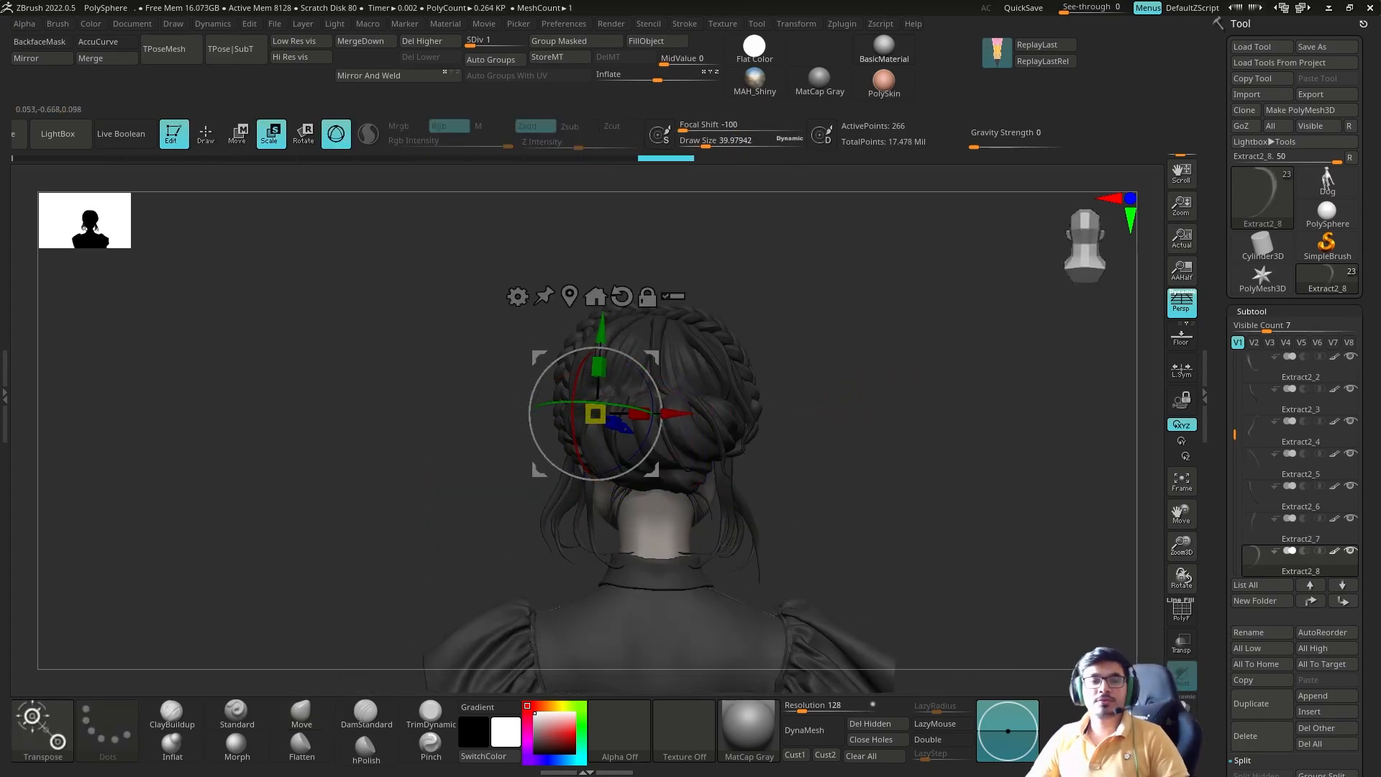
{"action": "key", "text": "q"}
{"action": "mouse_move", "coordinate": [828, 403]}
{"action": "left_mouse_down", "text": "alt"}
{"action": "mouse_move", "coordinate": [813, 468]}
{"action": "mouse_move", "coordinate": [734, 503]}
{"action": "left_mouse_up", "text": "alt"}
{"action": "mouse_move", "coordinate": [612, 525]}
{"action": "left_mouse_down"}
{"action": "mouse_move", "coordinate": [740, 524]}
{"action": "mouse_move", "coordinate": [626, 511]}
{"action": "left_mouse_up"}
{"action": "left_click_drag", "start_coordinate": [892, 518], "coordinate": [879, 434], "text": "alt"}
{"action": "left_click_drag", "start_coordinate": [612, 489], "coordinate": [892, 432]}
Step: Set all subtools to their highest subdivision level and merge the added strands down into one subtool, starting from Extract2_1
{"action": "left_click_drag", "start_coordinate": [1234, 434], "coordinate": [1235, 406]}
{"action": "left_click", "coordinate": [1331, 649]}
{"action": "left_click", "coordinate": [1295, 434]}
{"action": "left_click_drag", "start_coordinate": [1268, 679], "coordinate": [1268, 561]}
{"action": "left_click", "coordinate": [1288, 674]}
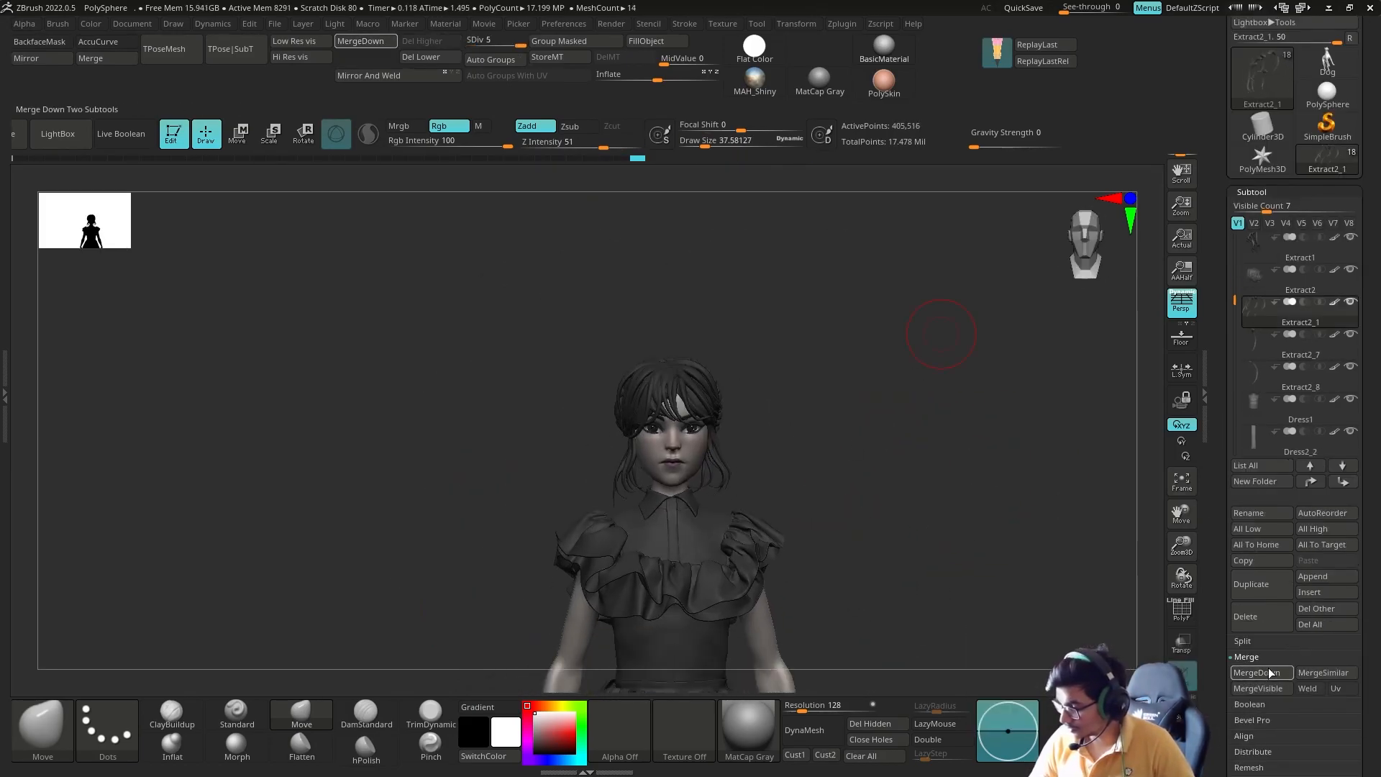
Step: Start saving the character tool under a file name in the Sculpt_Files folder
{"action": "left_click_drag", "start_coordinate": [1020, 482], "coordinate": [957, 496]}
{"action": "left_click_drag", "start_coordinate": [877, 475], "coordinate": [879, 359], "text": "alt"}
{"action": "left_click_drag", "start_coordinate": [1365, 183], "coordinate": [1366, 303]}
{"action": "left_click", "coordinate": [1339, 52]}
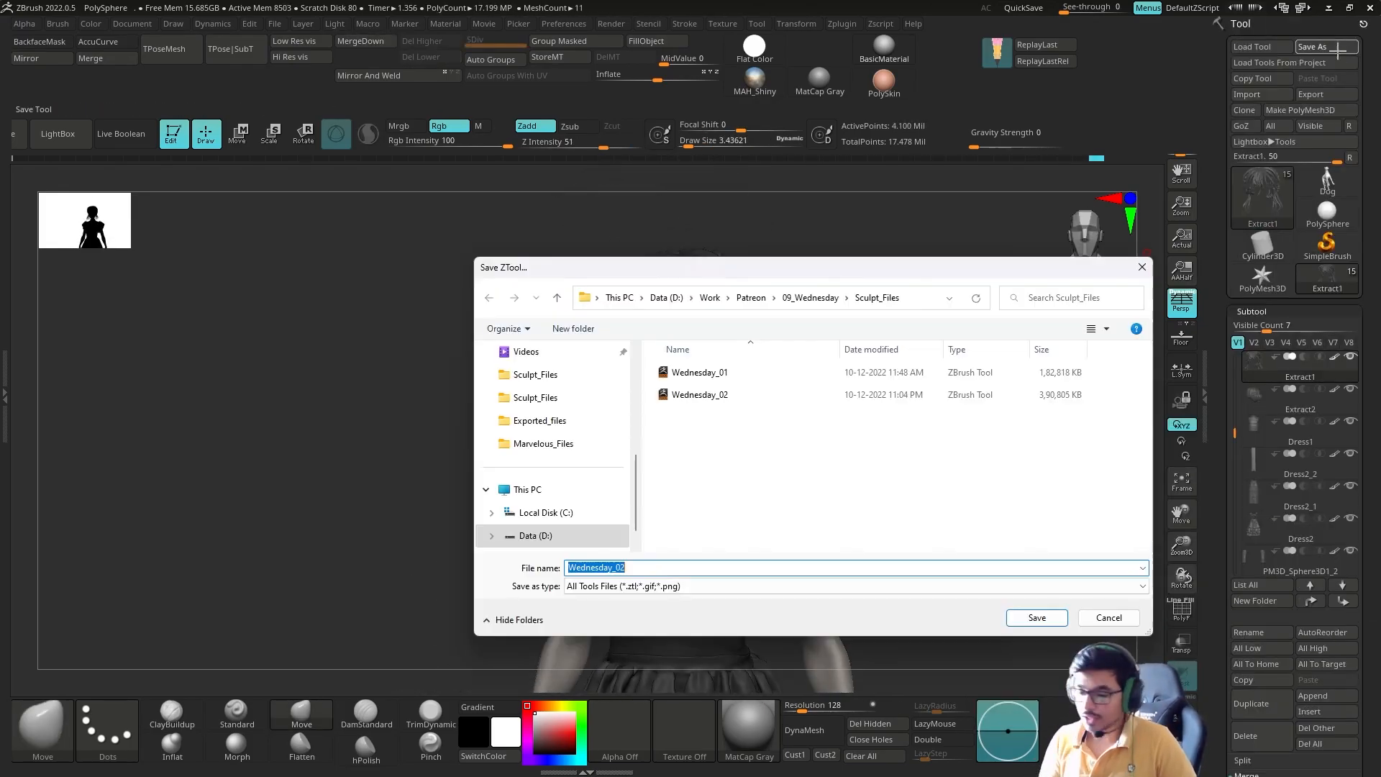